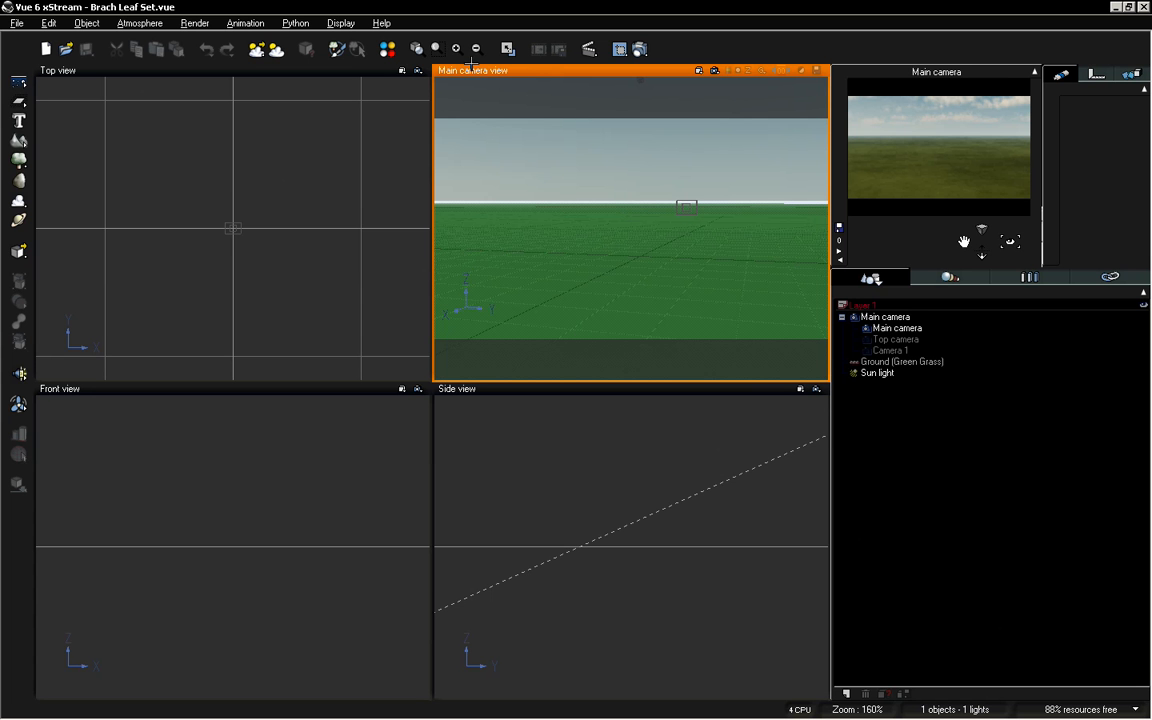
pyautogui.click(162, 25)
pyautogui.click(160, 91)
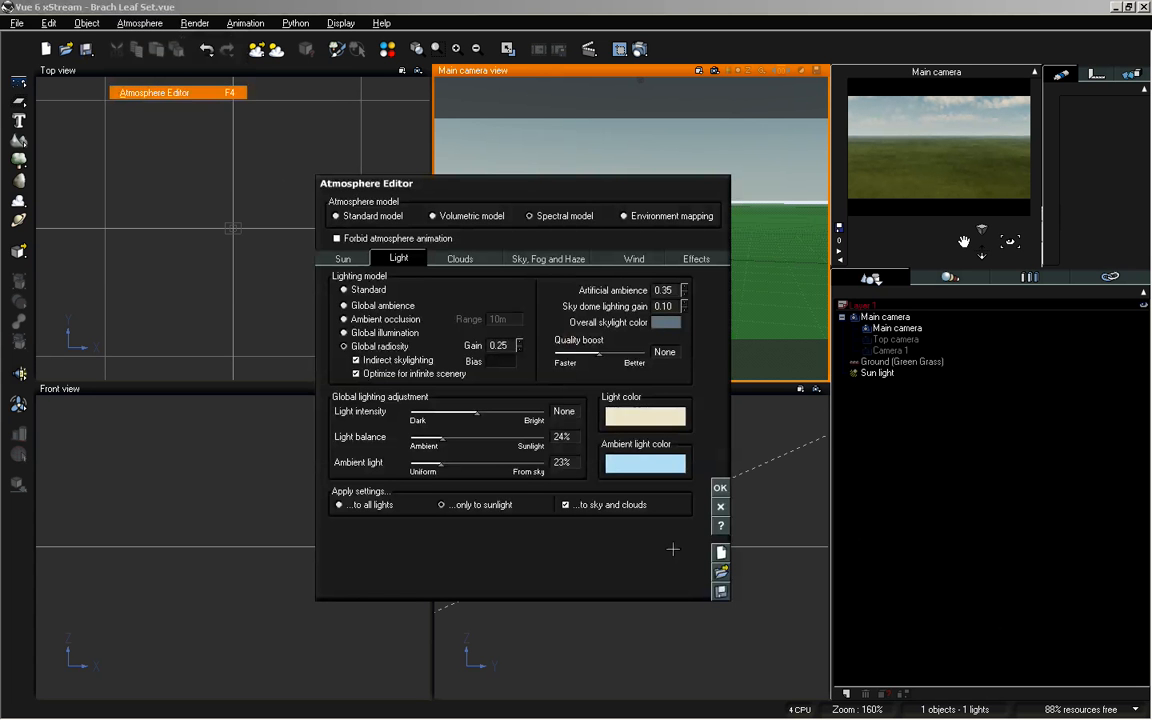
pyautogui.click(720, 507)
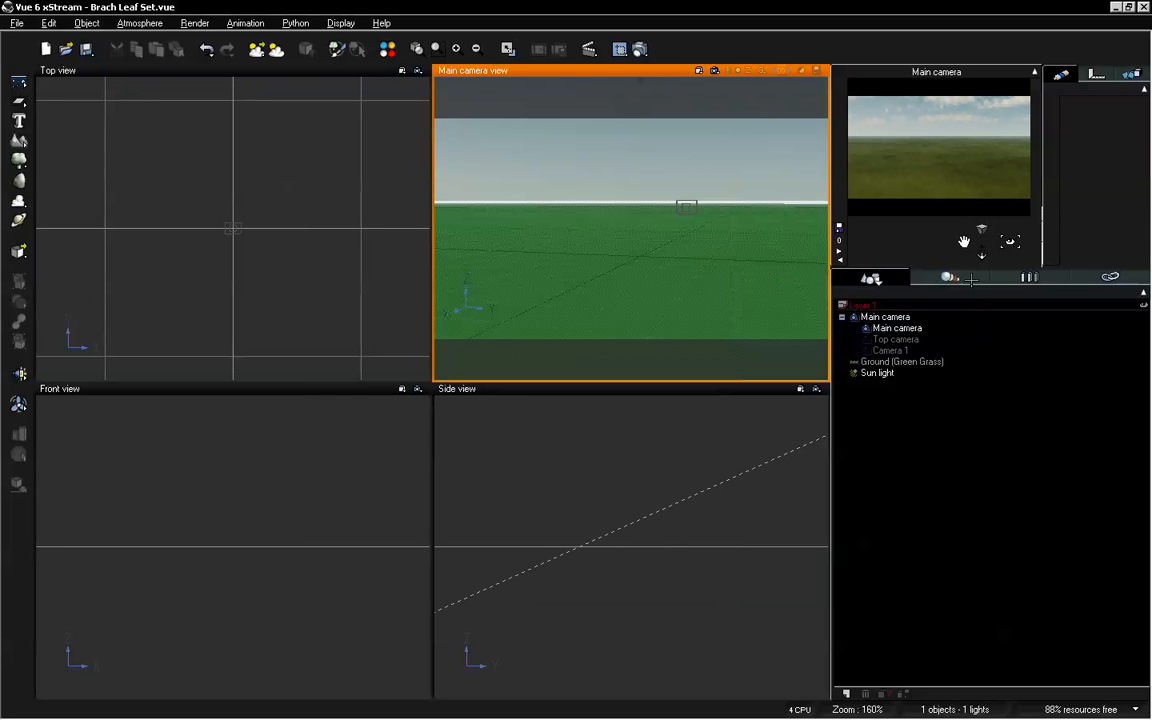
# Load the Default atmosphere from the Daytime Spectral Sunshine collection into the scene
pyautogui.moveTo(1012, 247); pyautogui.dragTo(507, 476)
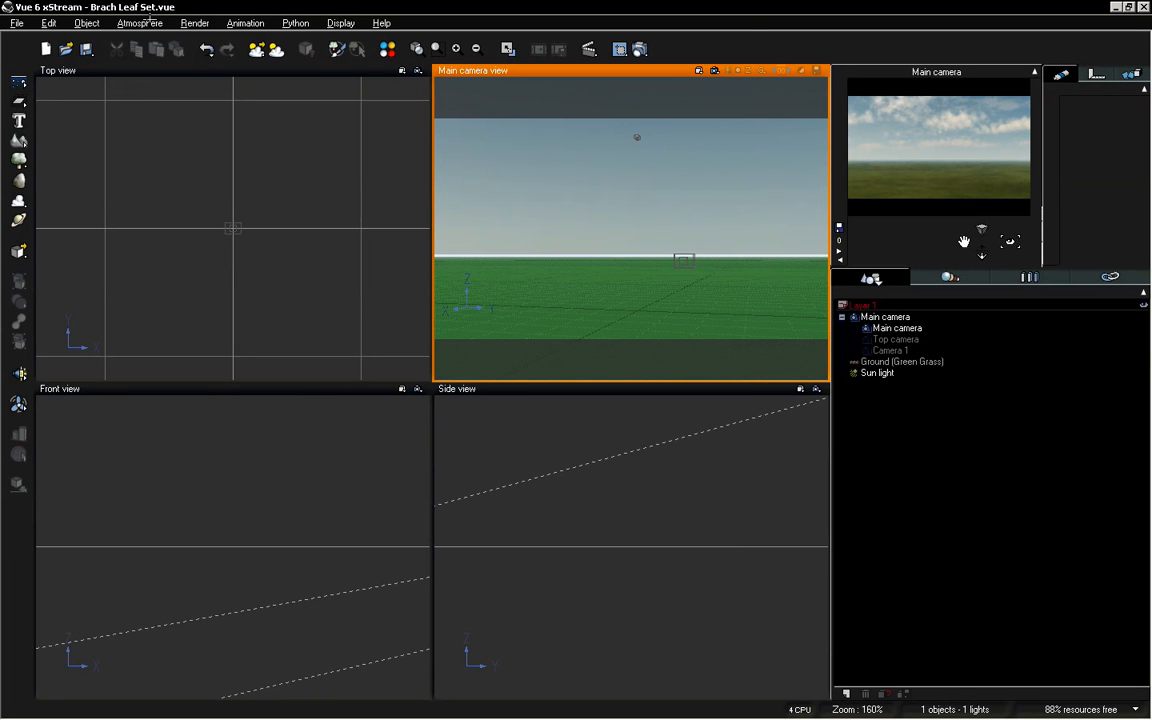
pyautogui.click(140, 22)
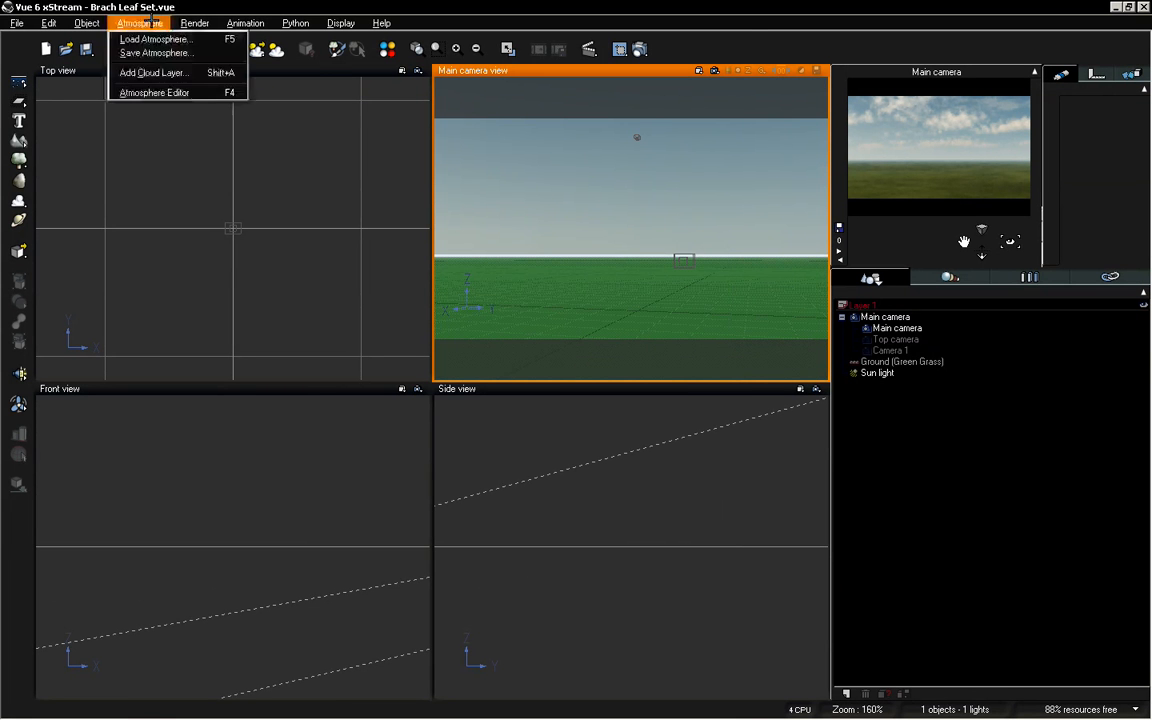
pyautogui.click(163, 38)
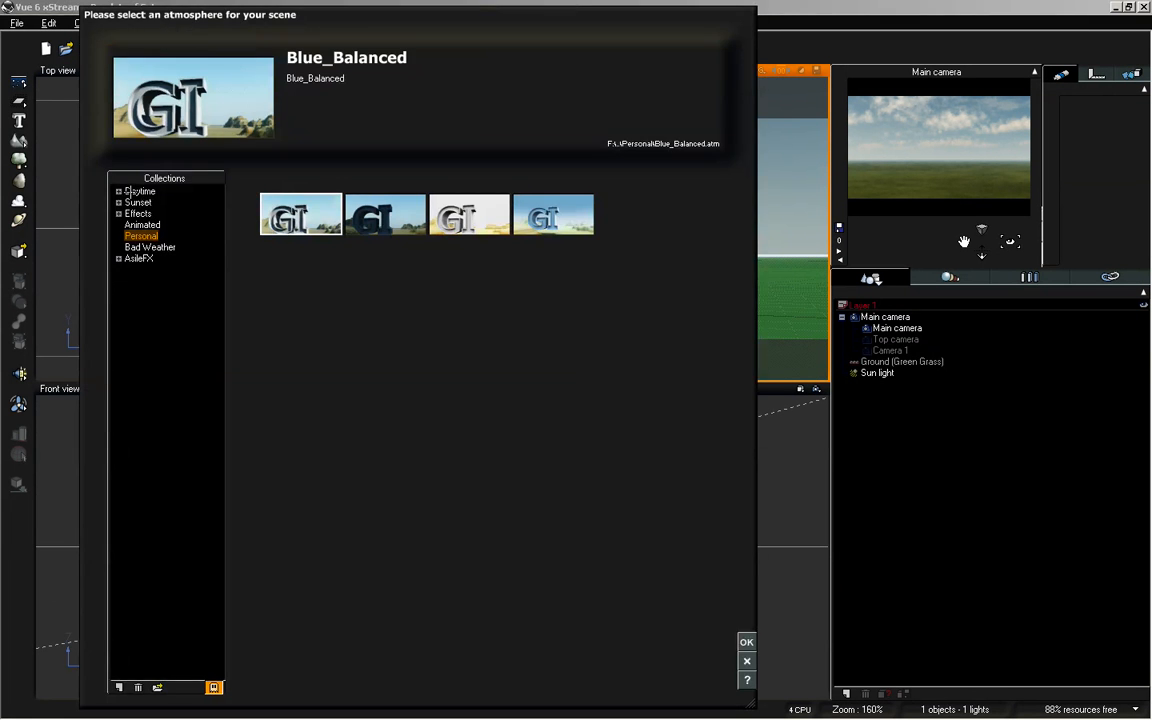
pyautogui.click(118, 191)
pyautogui.click(160, 202)
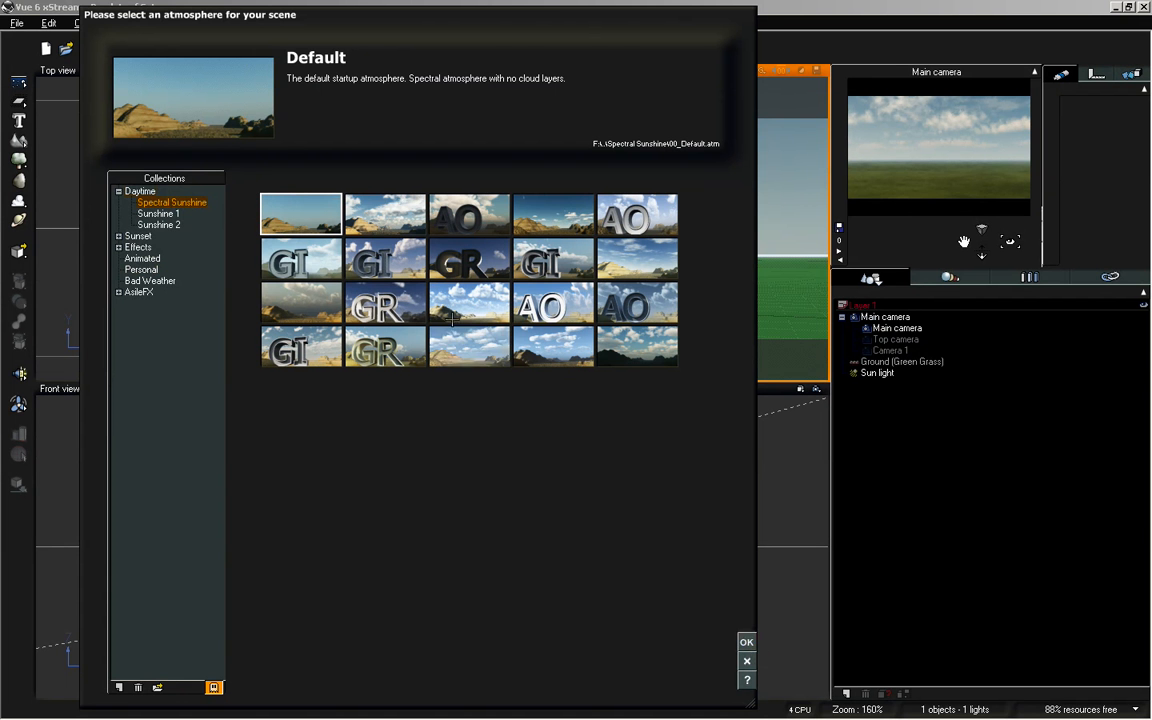
pyautogui.click(746, 641)
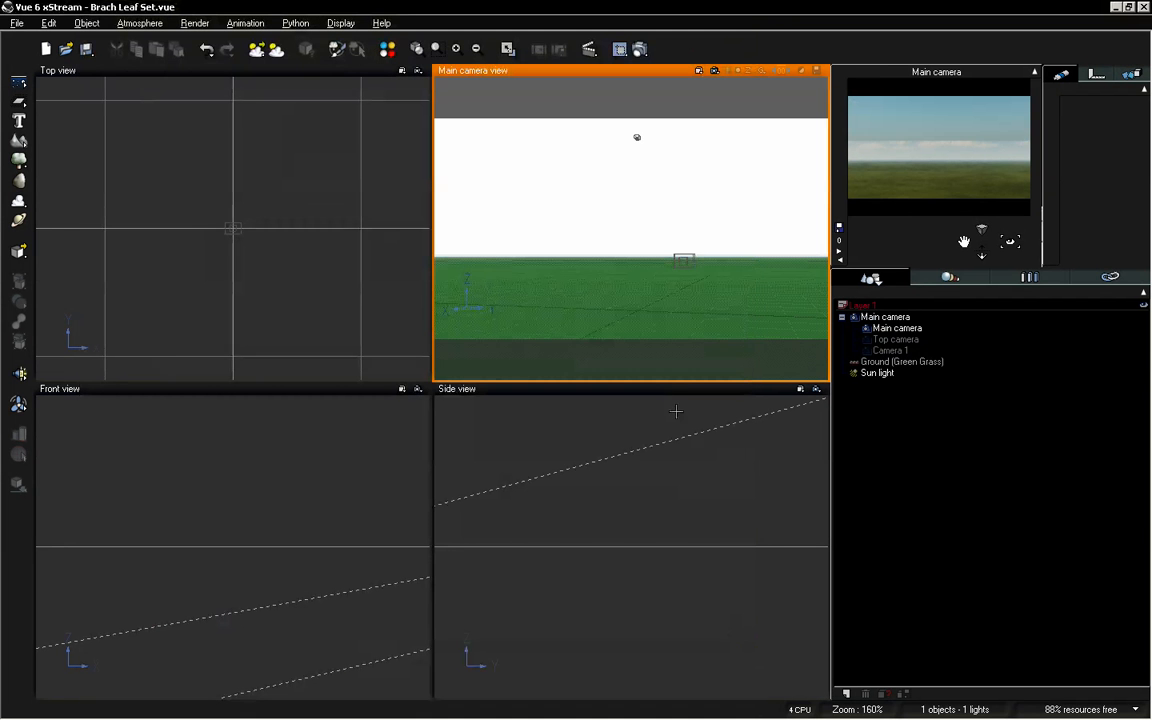
# Set the sun's pitch to 90° in the atmosphere settings
pyautogui.click(142, 22)
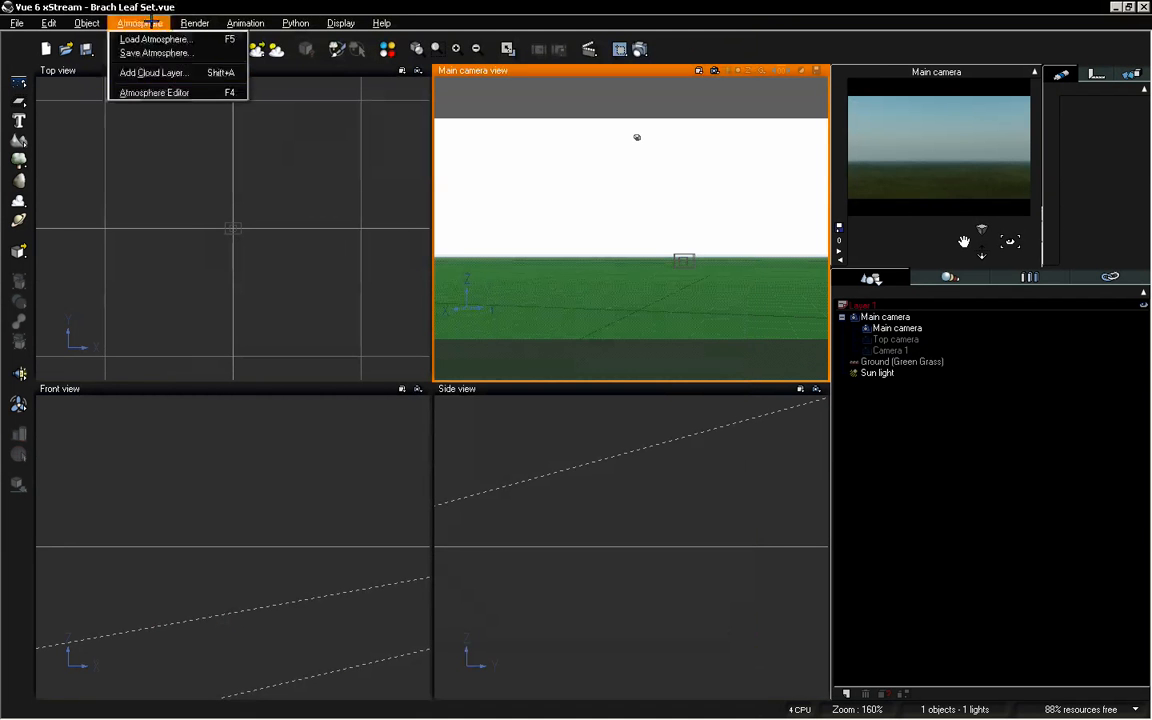
pyautogui.click(150, 92)
pyautogui.click(343, 258)
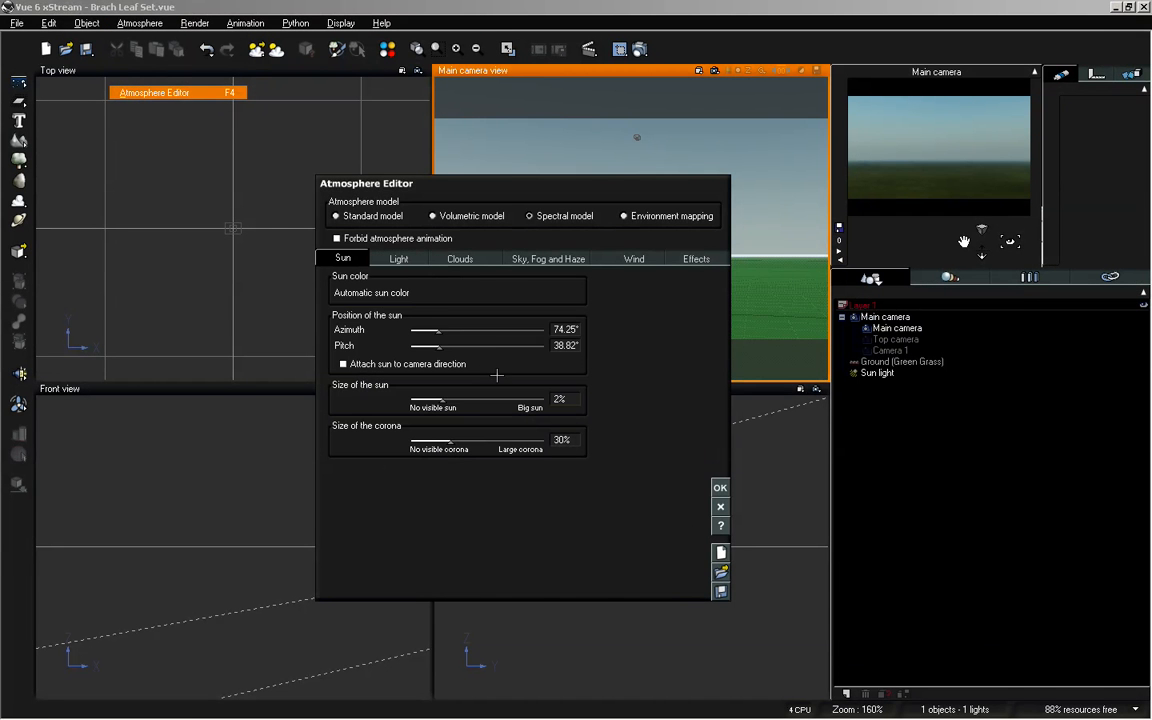
pyautogui.moveTo(482, 348); pyautogui.dragTo(502, 352)
pyautogui.click(563, 345)
pyautogui.write('90')
pyautogui.press('Return')
# Set the sun's azimuth to 180°
pyautogui.click(565, 329)
pyautogui.write('90')
pyautogui.press('Return')
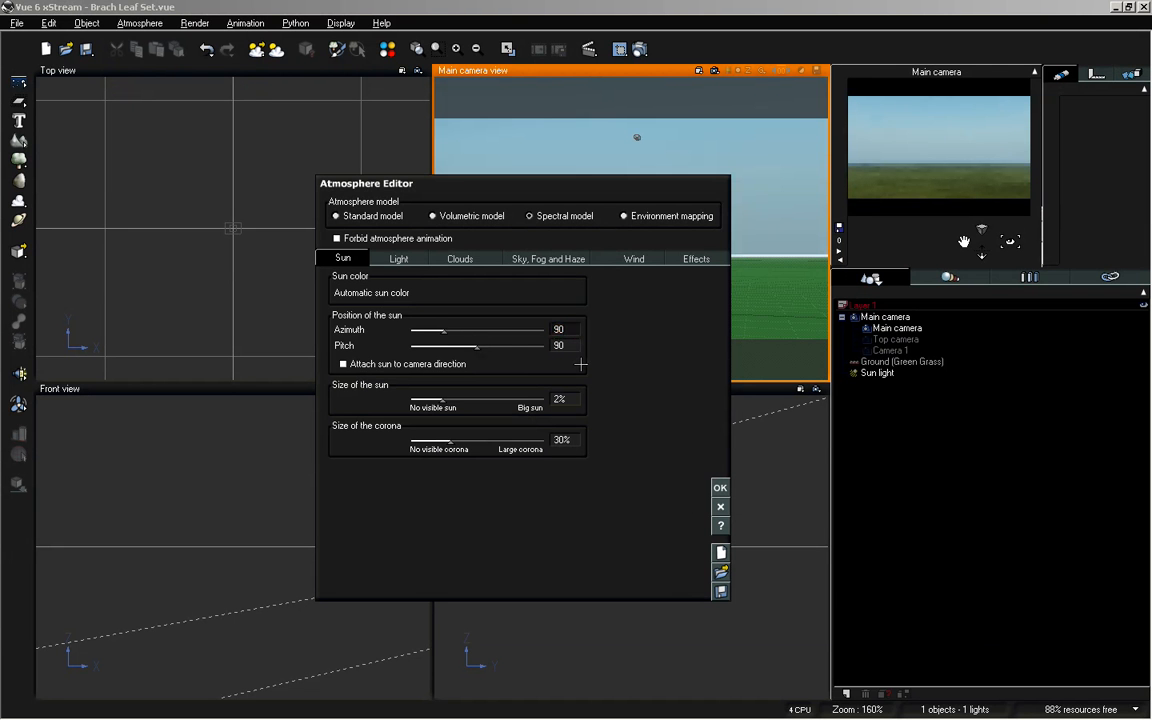
pyautogui.moveTo(577, 331); pyautogui.dragTo(540, 328)
pyautogui.write('180')
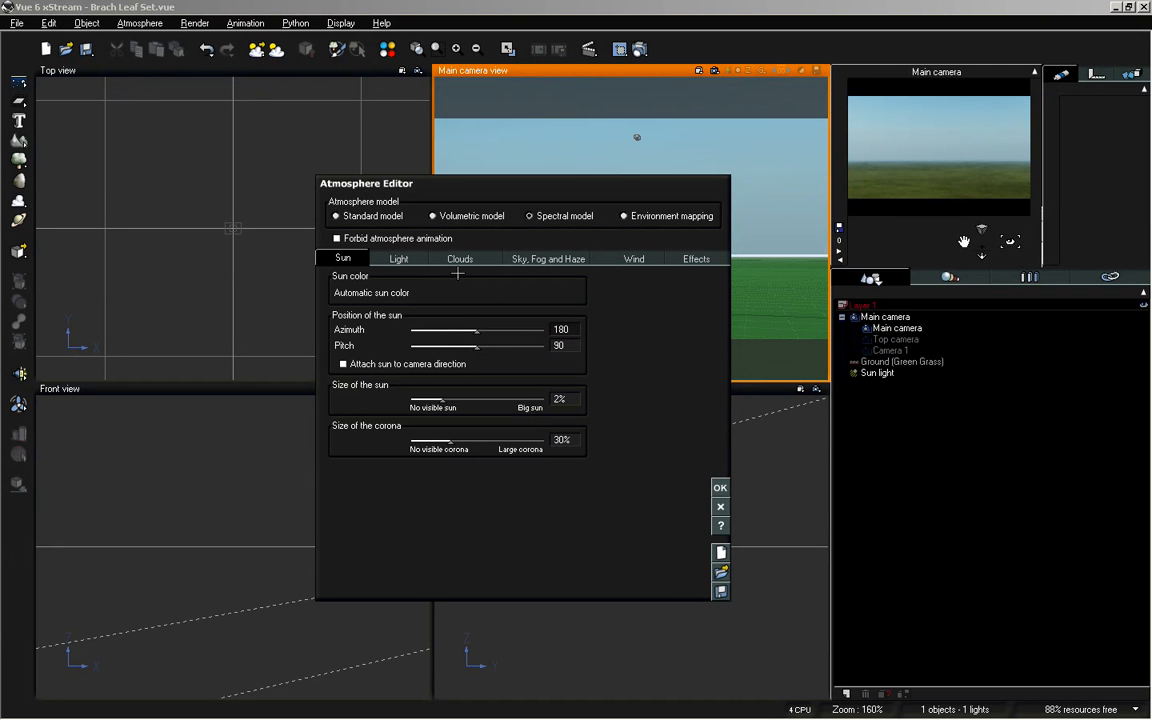
# Configure the atmosphere as Environment mapping with Standard lighting, an environment map inverted to white, and Map ground plane enabled
pyautogui.click(624, 215)
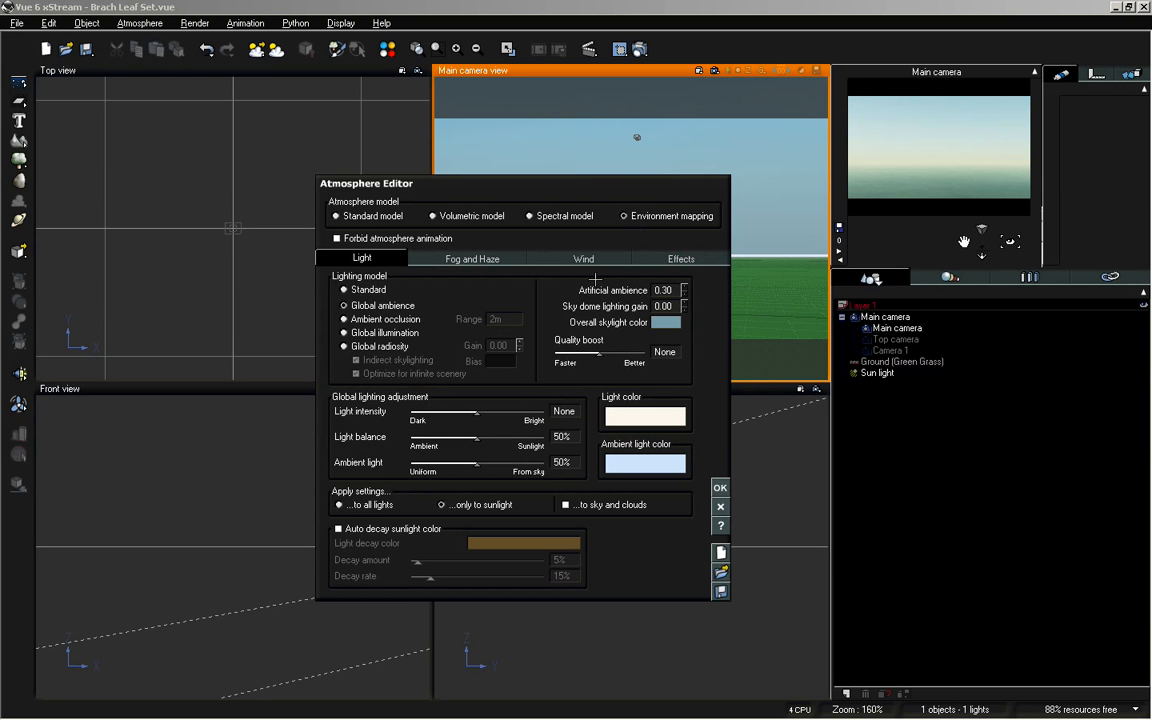
pyautogui.click(376, 289)
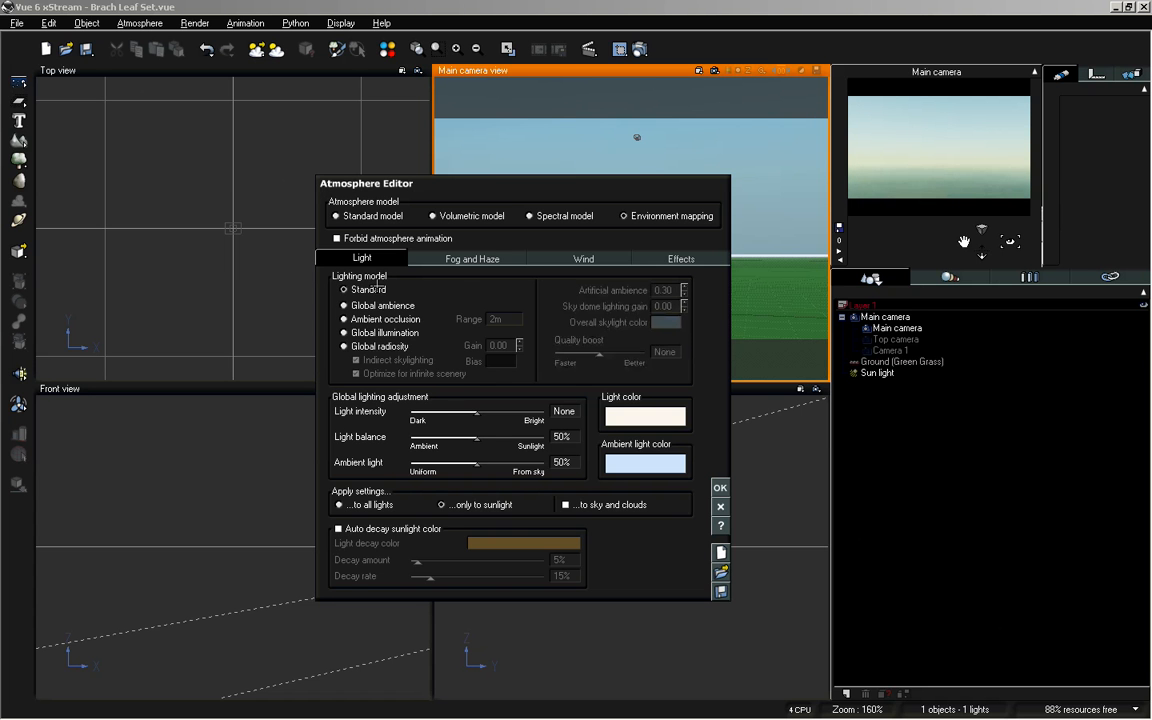
pyautogui.click(681, 258)
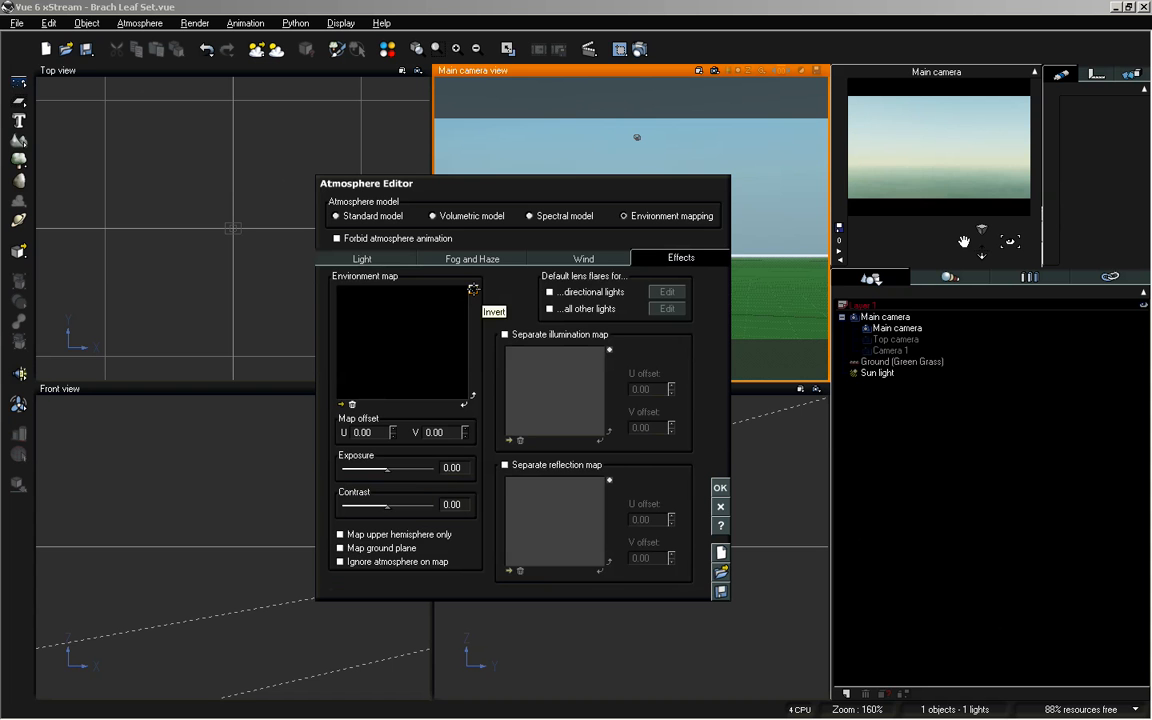
pyautogui.click(473, 289)
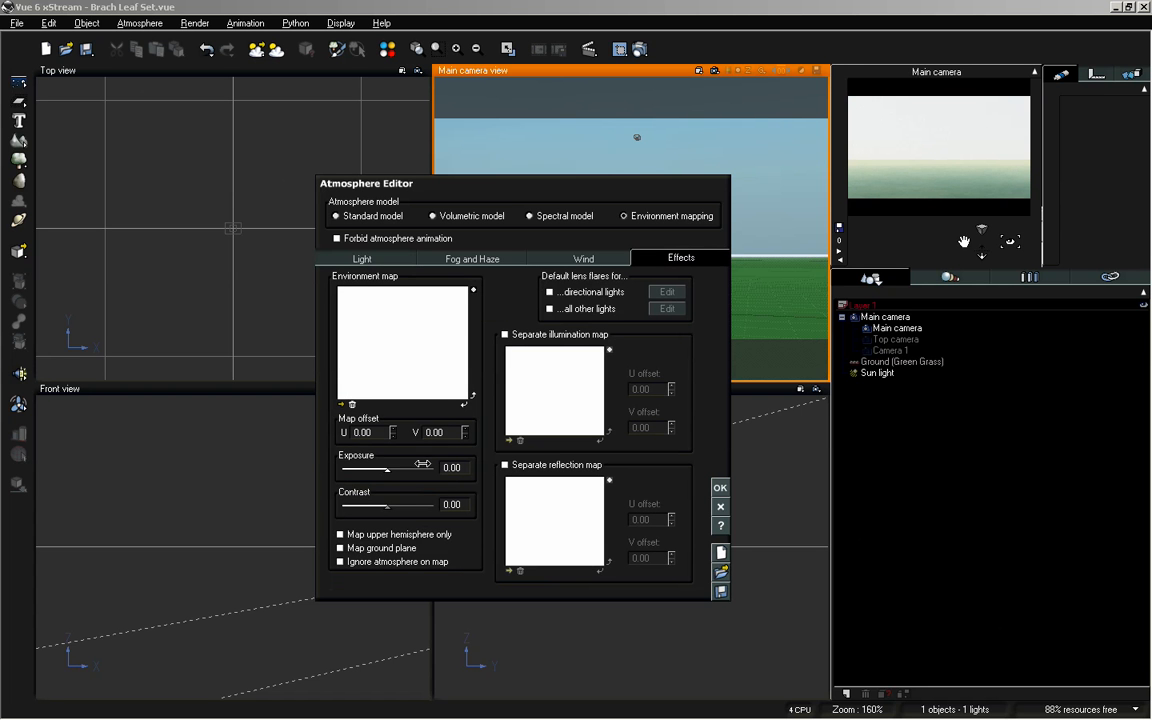
pyautogui.click(358, 548)
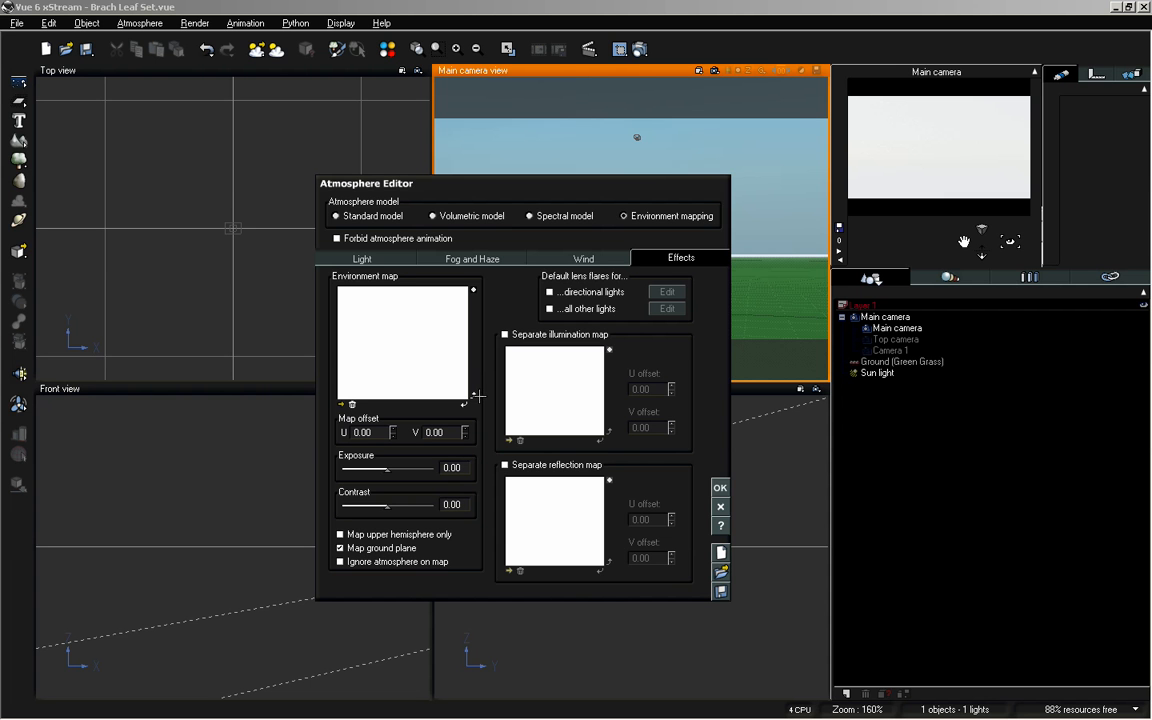
pyautogui.click(720, 487)
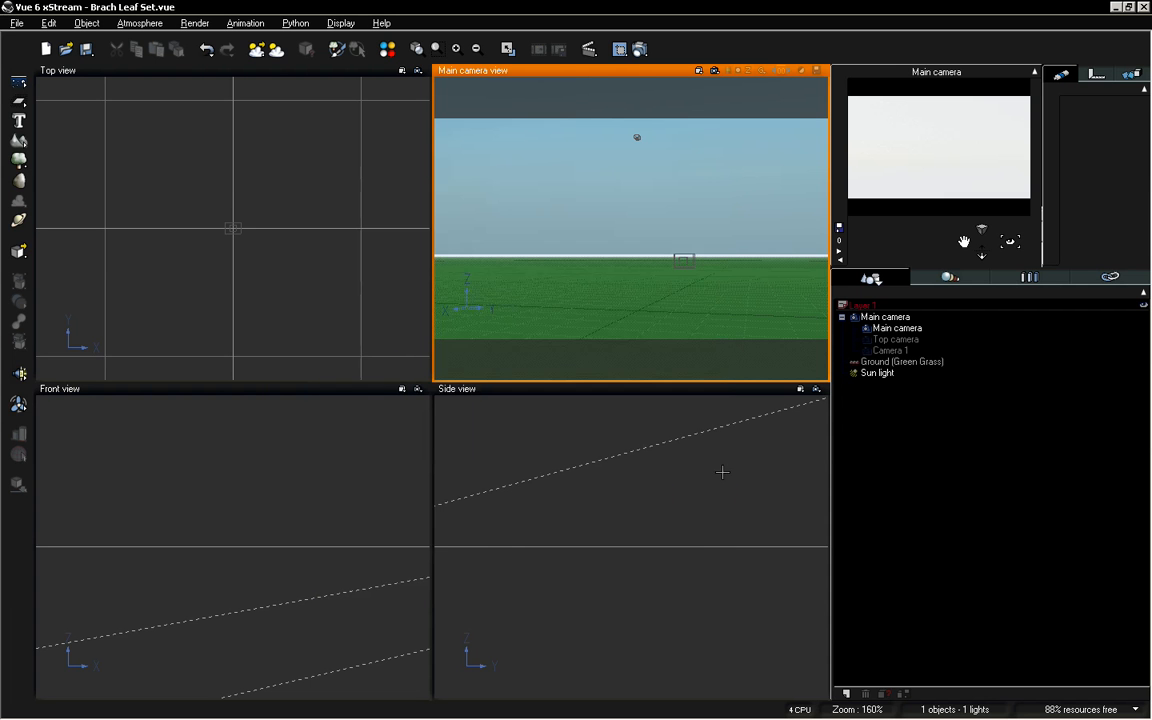
# Replace the Ground plane's material with the plain beige Default material from the Rocks collection
pyautogui.moveTo(1005, 236); pyautogui.dragTo(1008, 240)
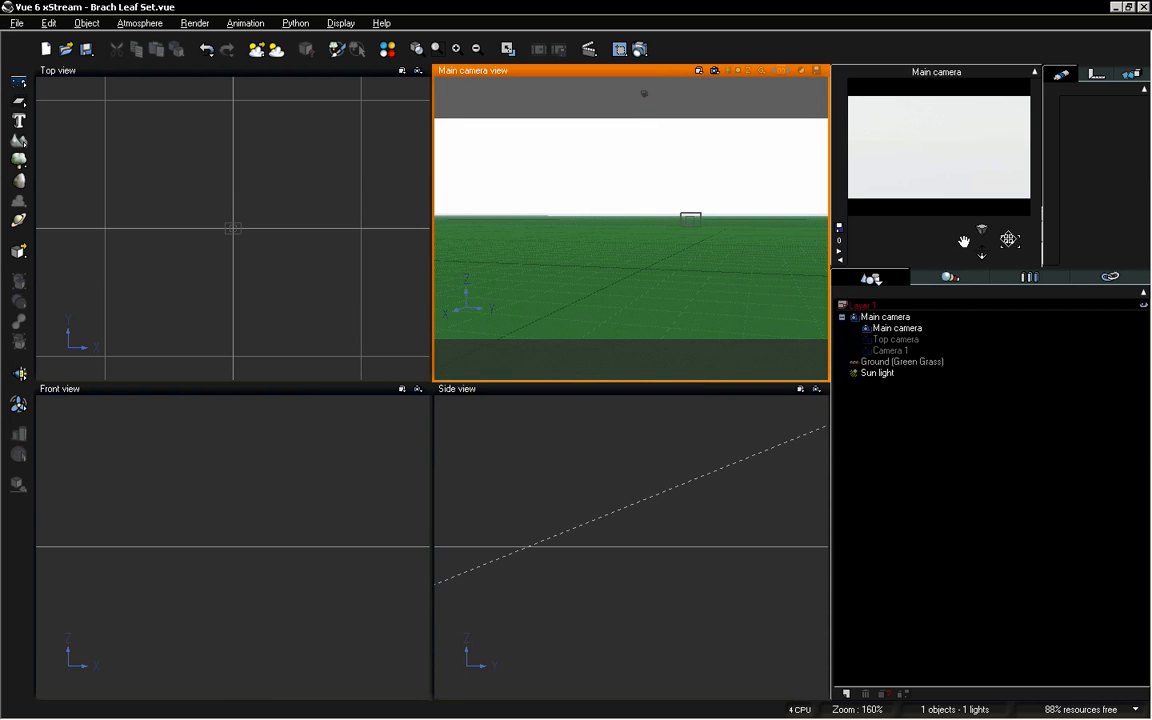
pyautogui.click(907, 362)
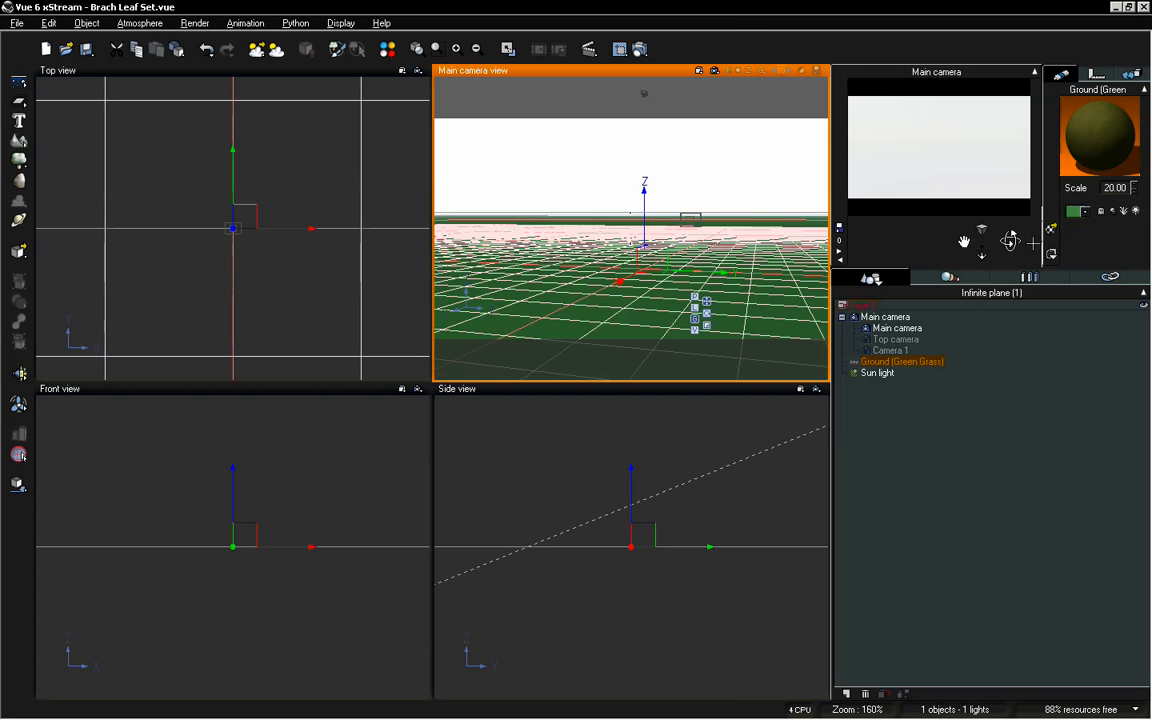
pyautogui.click(1051, 231)
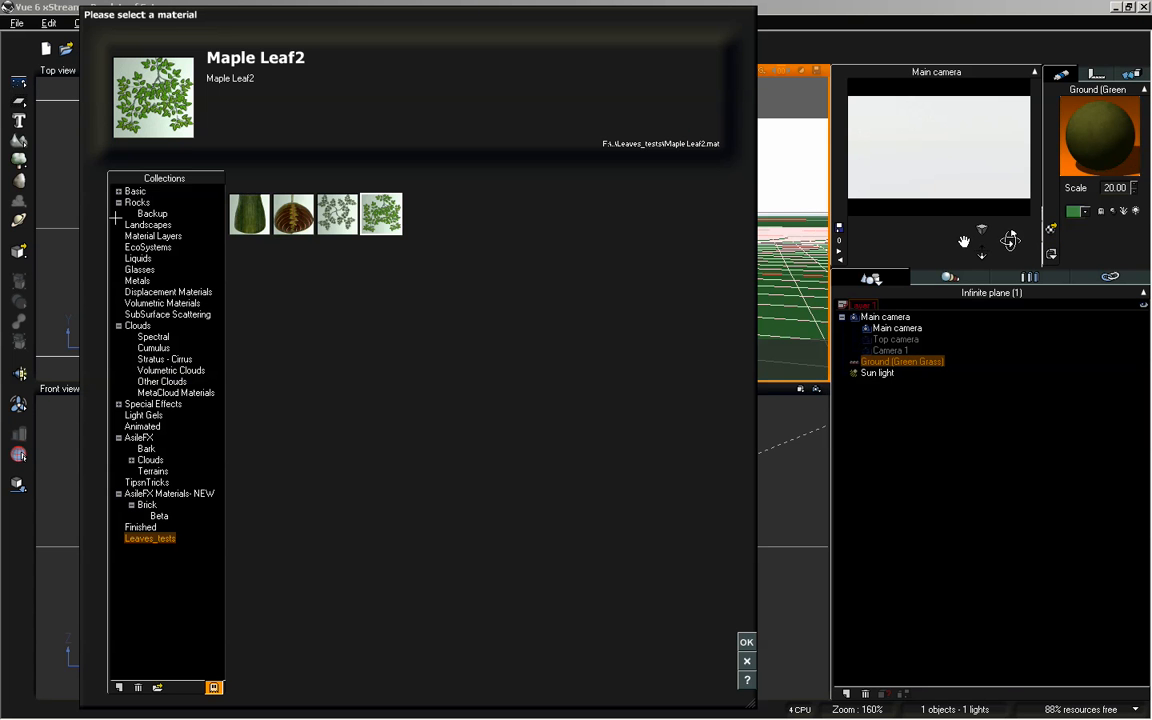
pyautogui.click(148, 224)
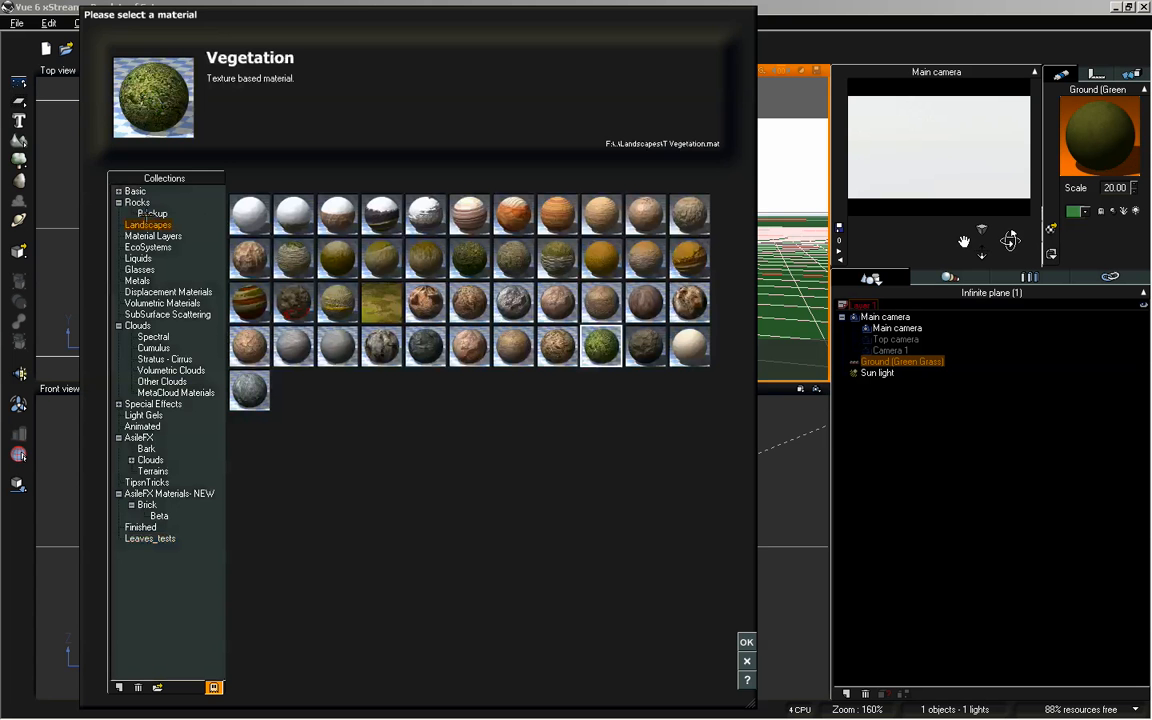
pyautogui.click(137, 202)
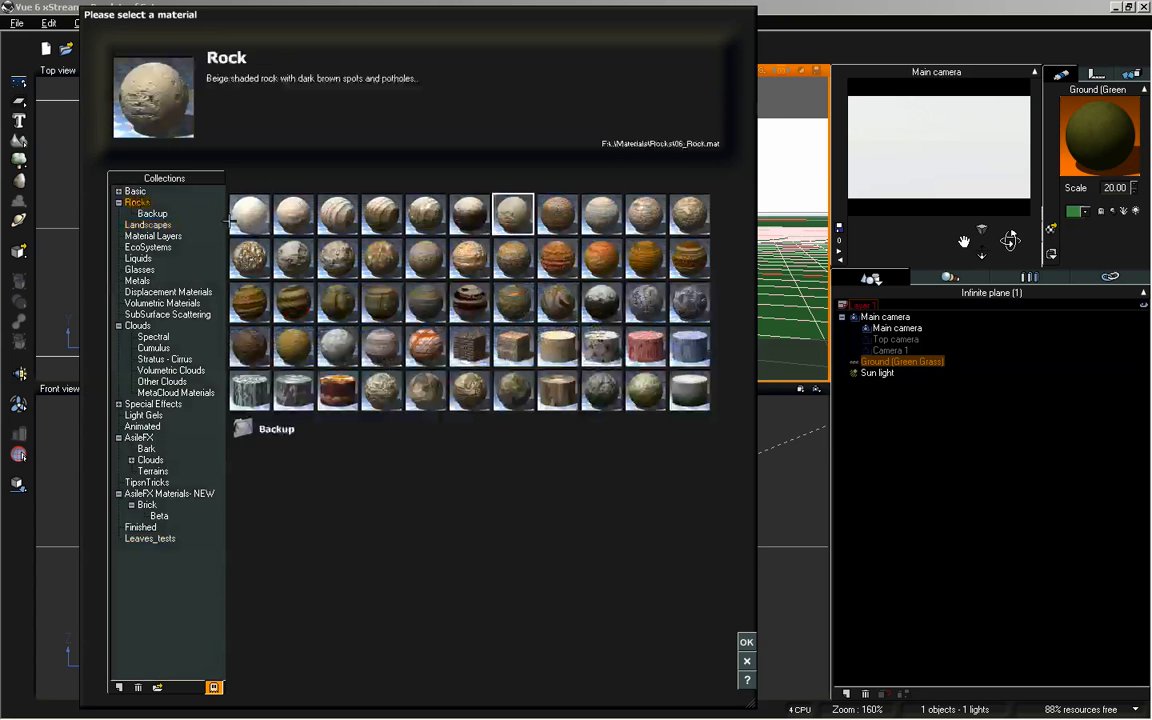
pyautogui.click(249, 214)
pyautogui.click(746, 641)
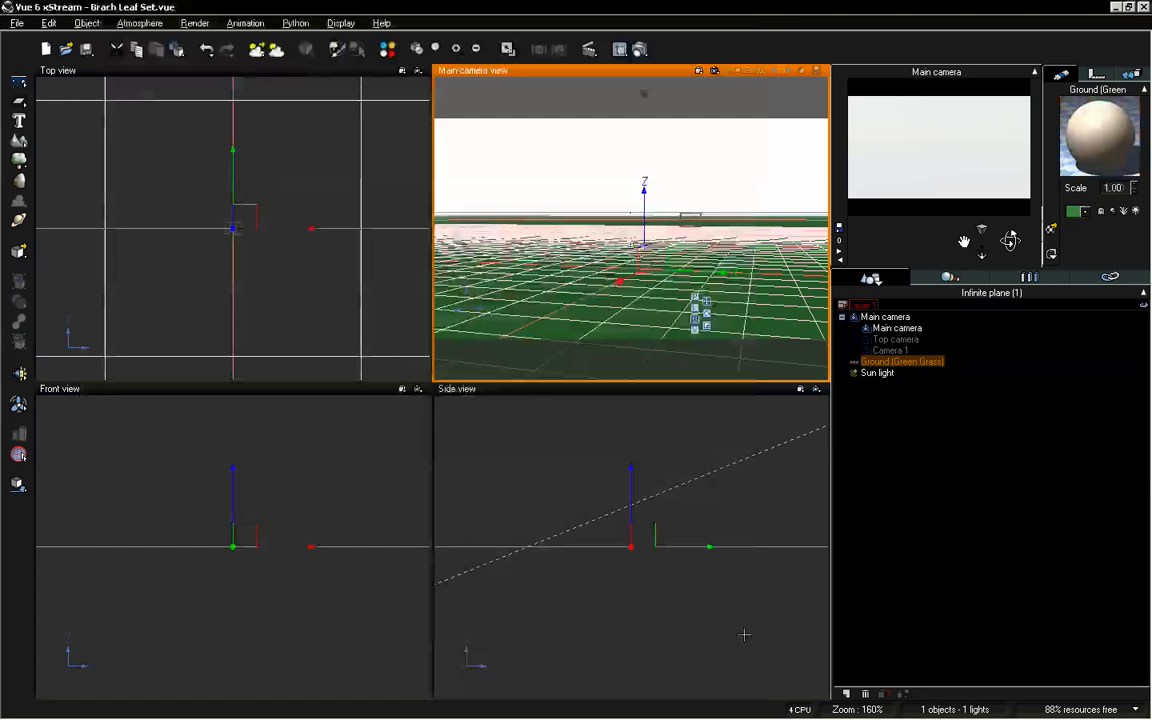
# Change the ground material's color to pure white
pyautogui.doubleClick(1100, 128)
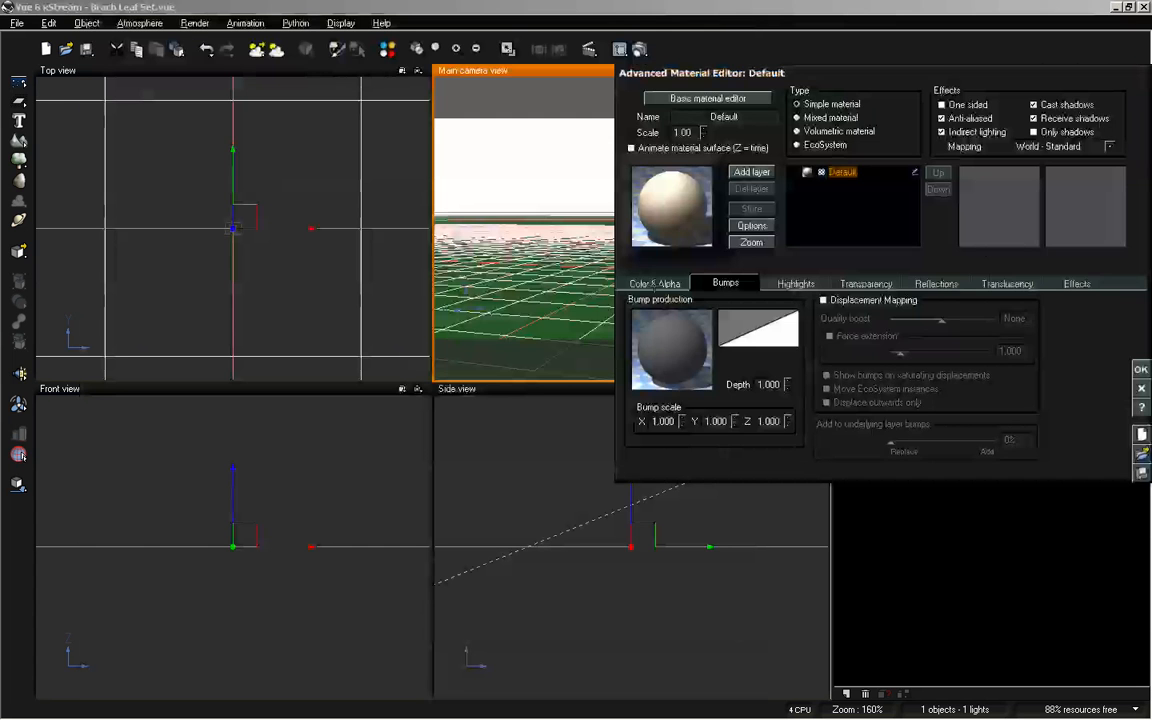
pyautogui.click(654, 283)
pyautogui.rightClick(819, 358)
pyautogui.click(852, 368)
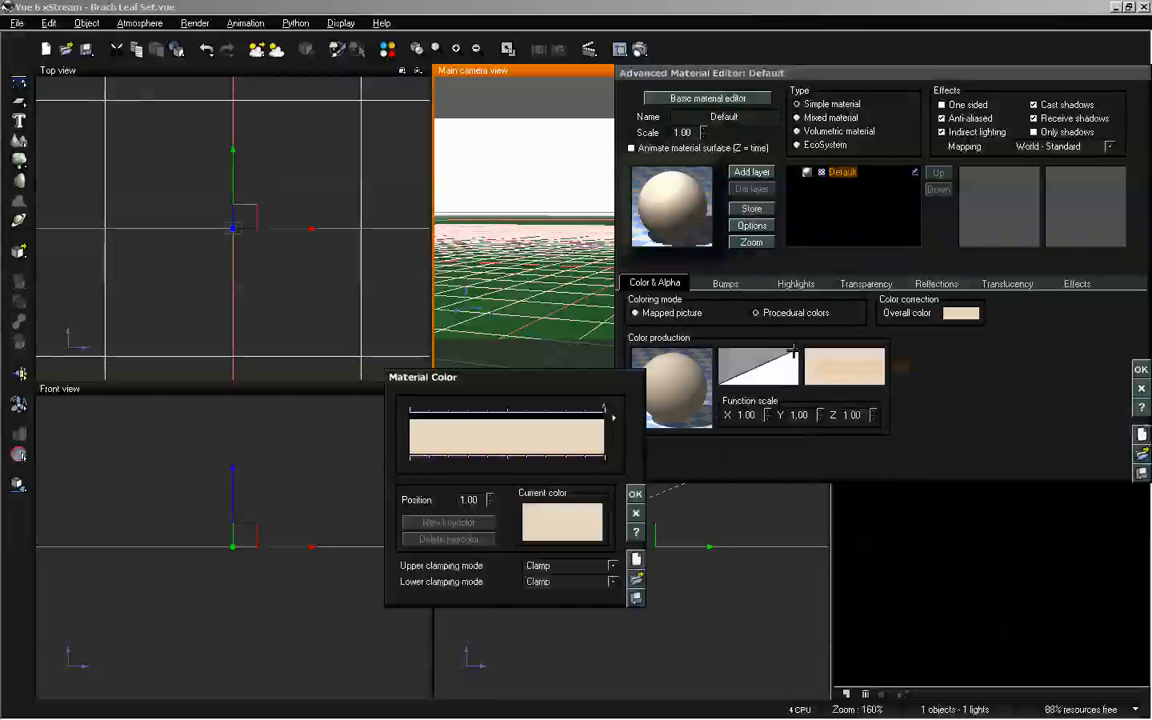
pyautogui.click(580, 522)
pyautogui.moveTo(665, 454); pyautogui.dragTo(668, 432)
pyautogui.click(695, 612)
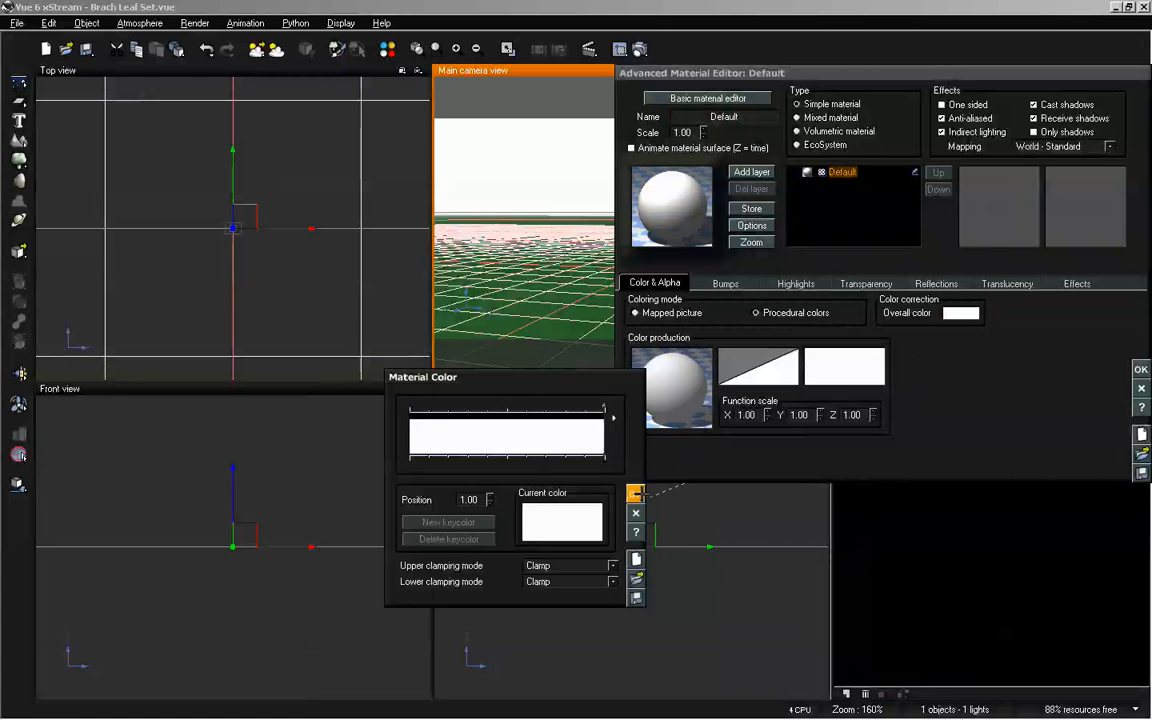
pyautogui.click(639, 494)
pyautogui.click(1141, 370)
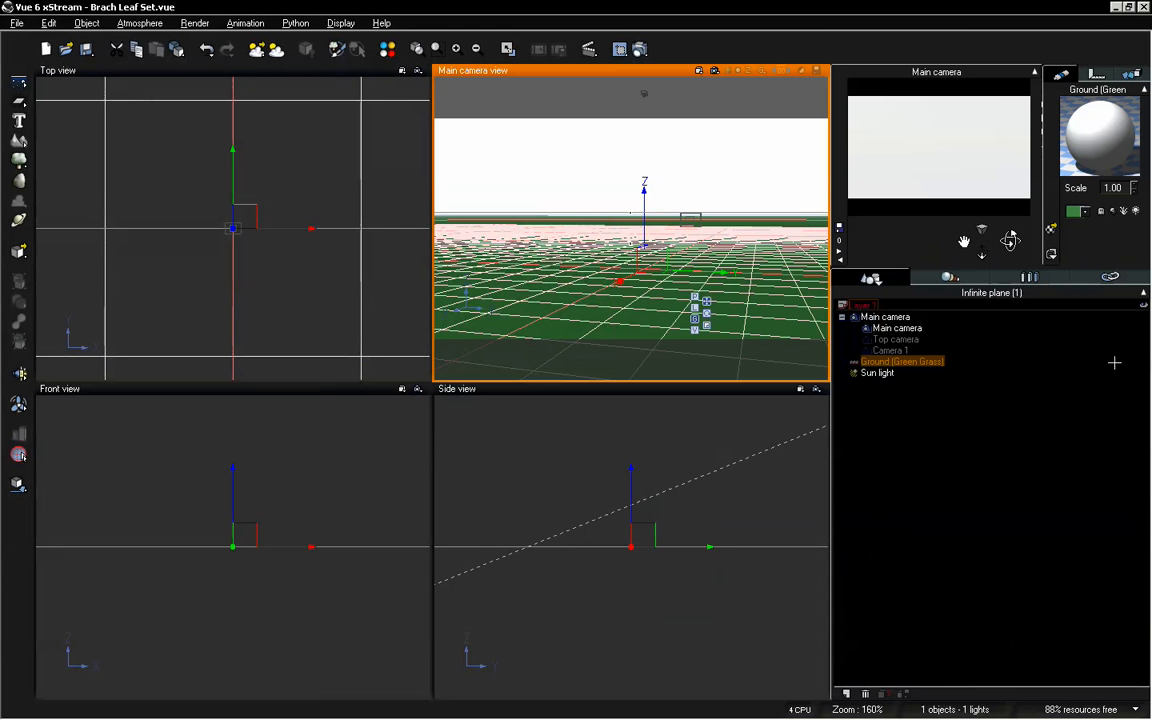
# Reduce the atmosphere's fog density, haze density, haze falloff and glow intensity to 0, and disable wind
pyautogui.click(139, 22)
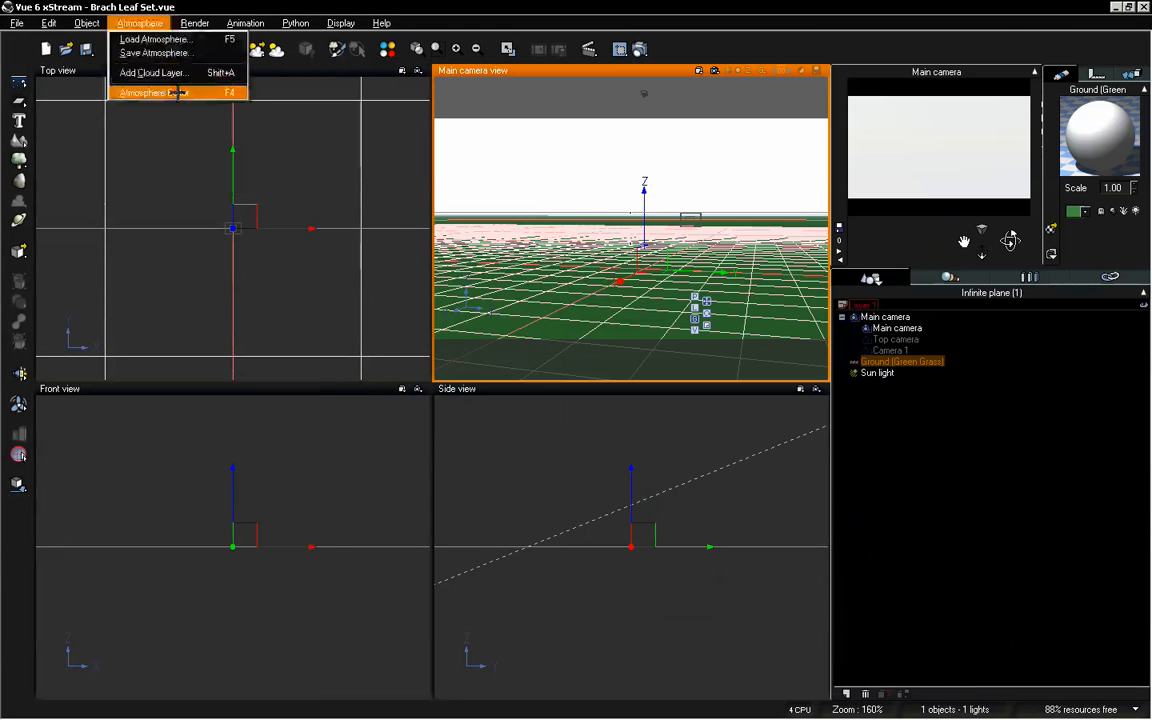
pyautogui.click(154, 92)
pyautogui.click(493, 257)
pyautogui.moveTo(358, 324); pyautogui.dragTo(350, 324)
pyautogui.moveTo(400, 433); pyautogui.dragTo(352, 433)
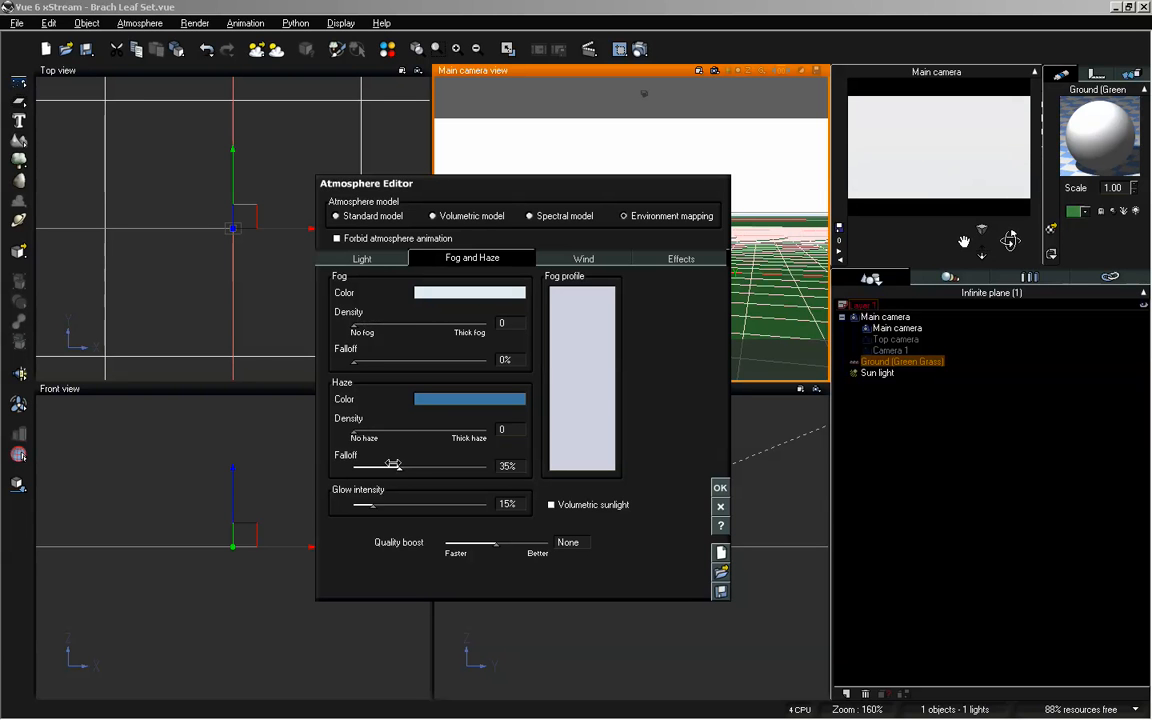
pyautogui.moveTo(399, 467); pyautogui.dragTo(352, 504)
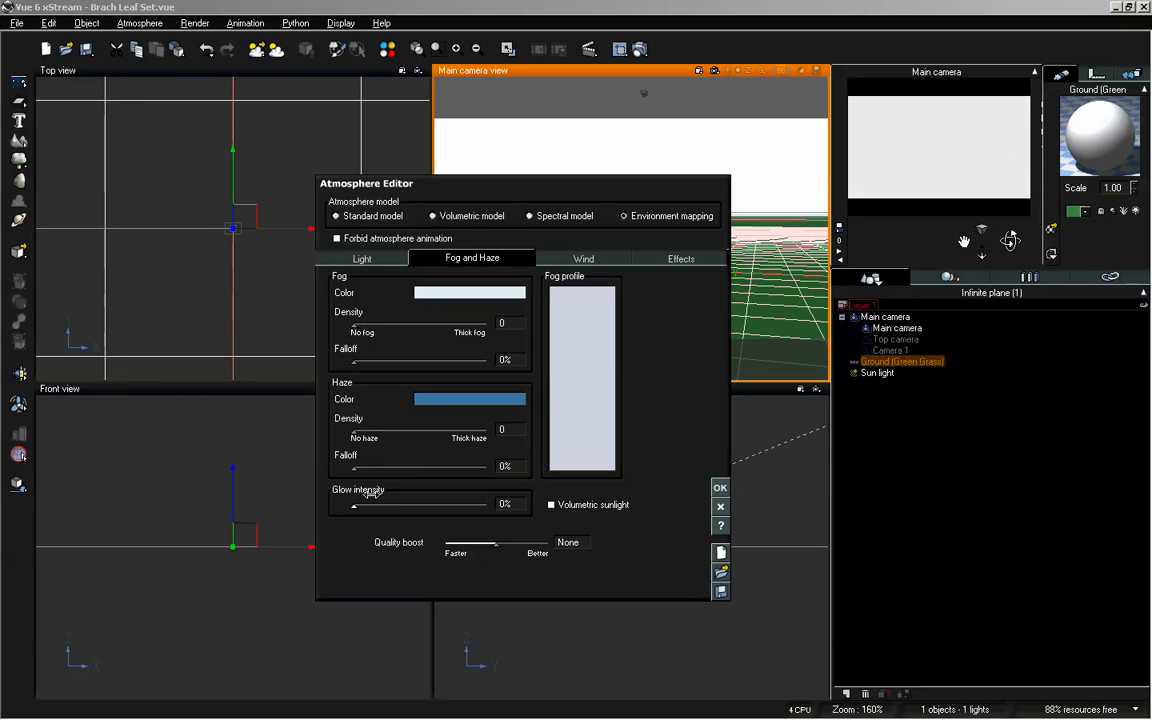
pyautogui.click(594, 257)
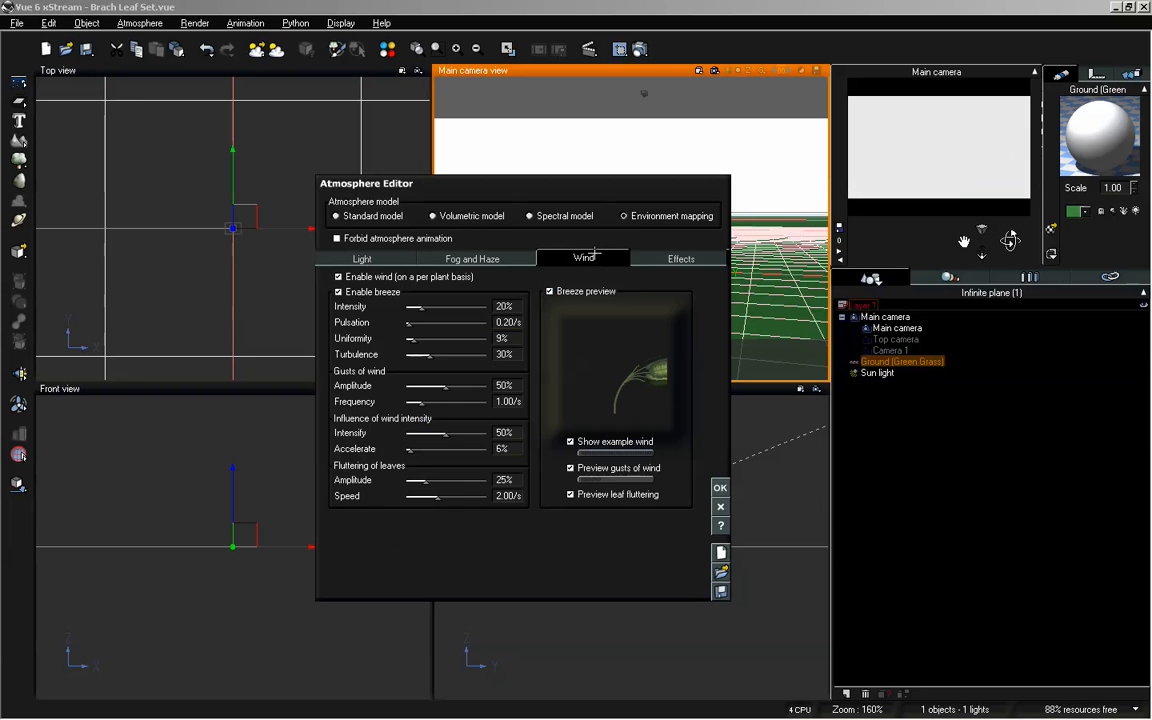
pyautogui.click(338, 276)
# Set both the ambient light color and the light color of the atmosphere to white
pyautogui.click(350, 258)
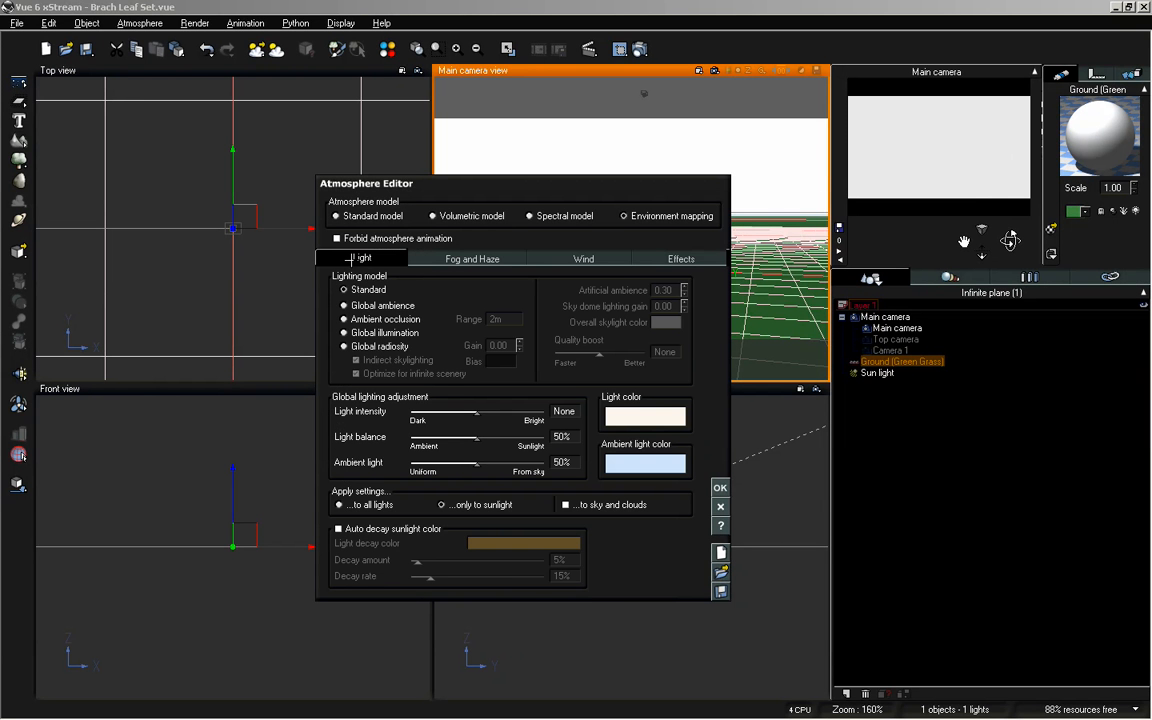
pyautogui.rightClick(663, 467)
pyautogui.click(684, 473)
pyautogui.moveTo(667, 444); pyautogui.dragTo(663, 422)
pyautogui.click(696, 611)
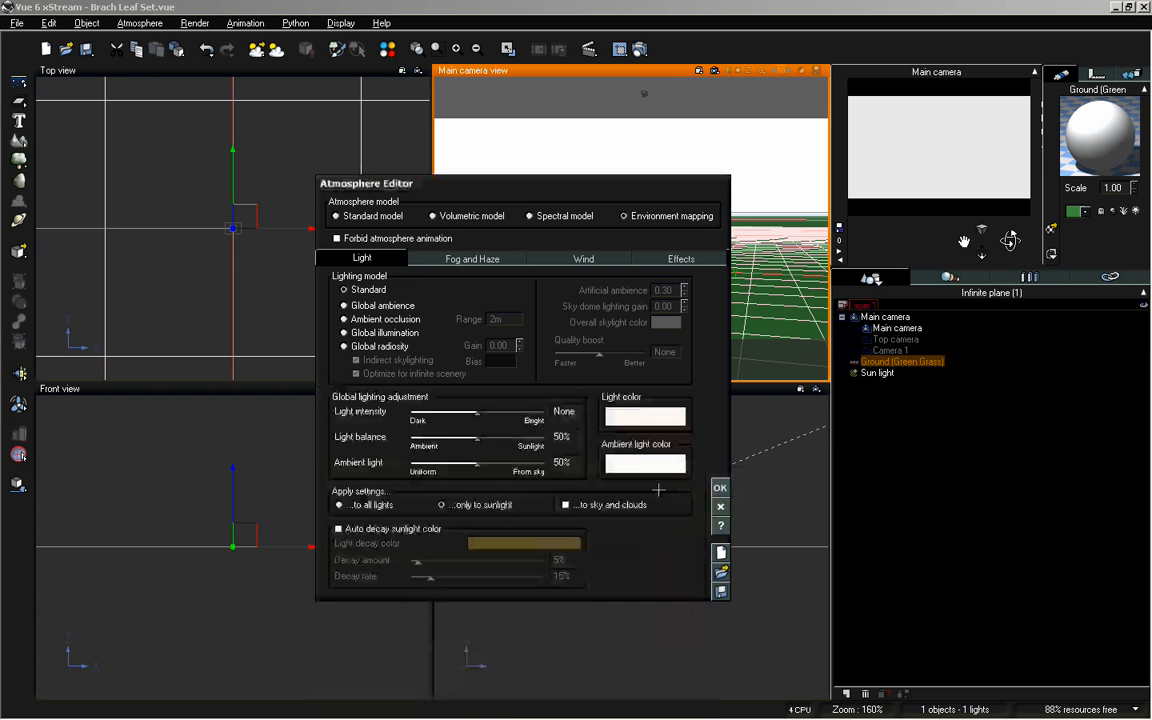
pyautogui.rightClick(660, 412)
pyautogui.click(683, 353)
pyautogui.moveTo(660, 437); pyautogui.dragTo(660, 421)
pyautogui.click(696, 611)
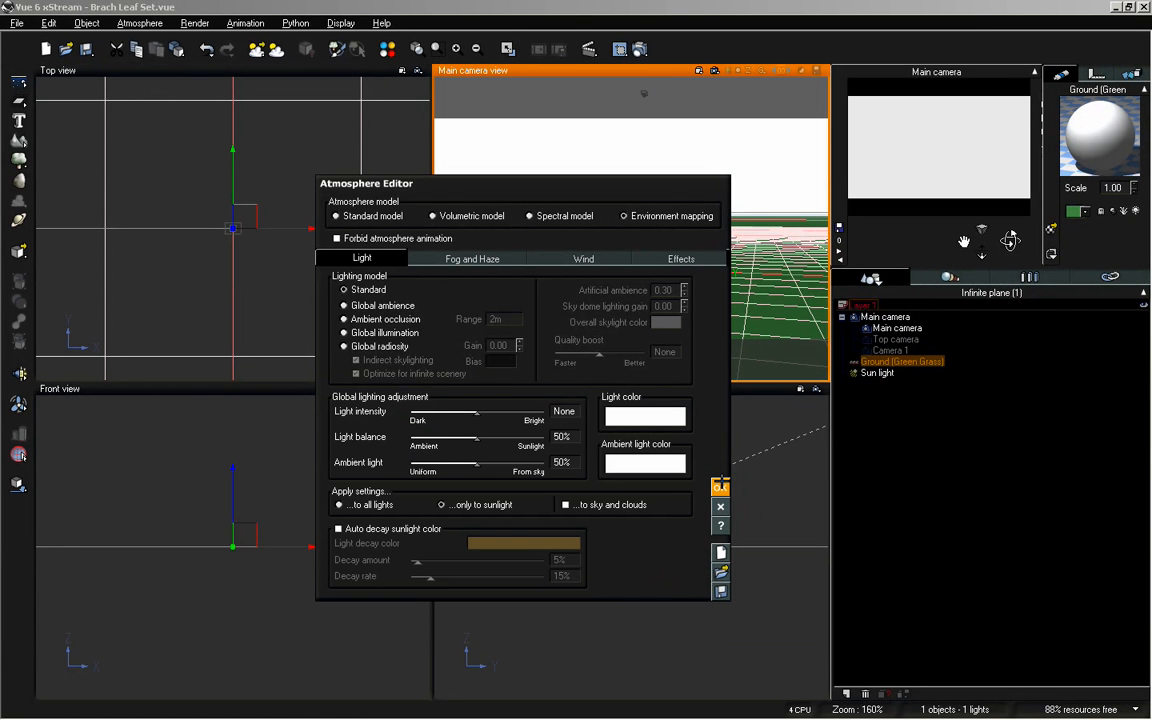
pyautogui.click(720, 485)
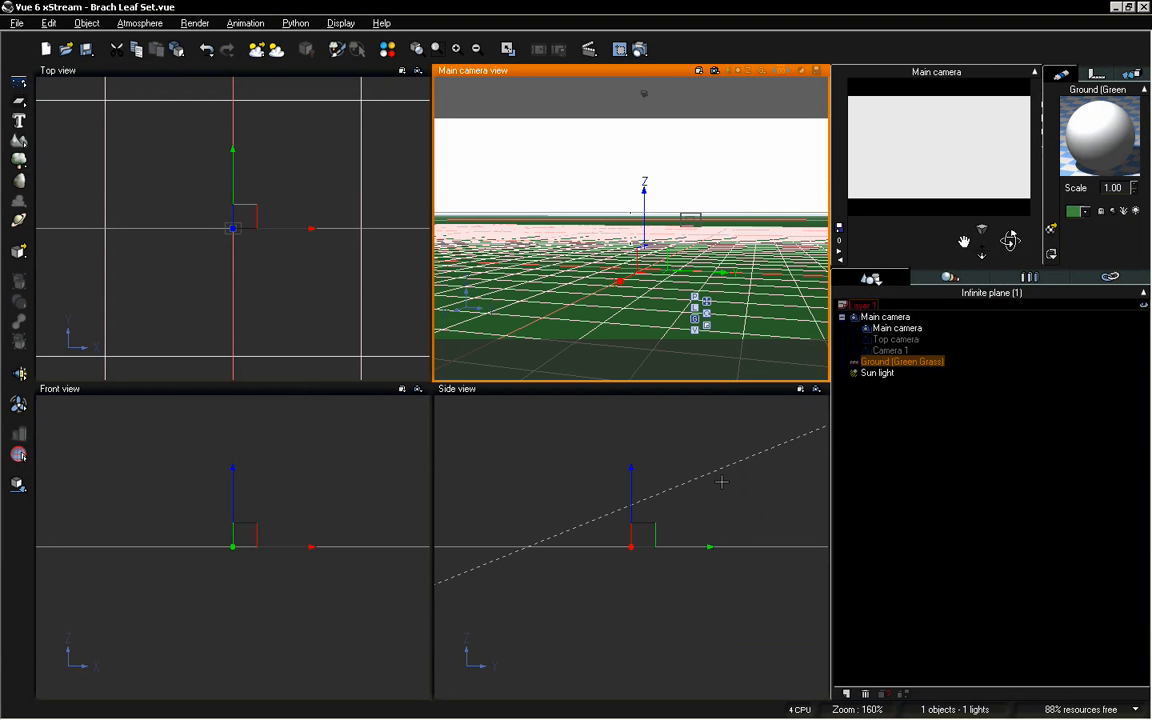
# Change the Ground plane's display color from green to the automatic option
pyautogui.click(879, 432)
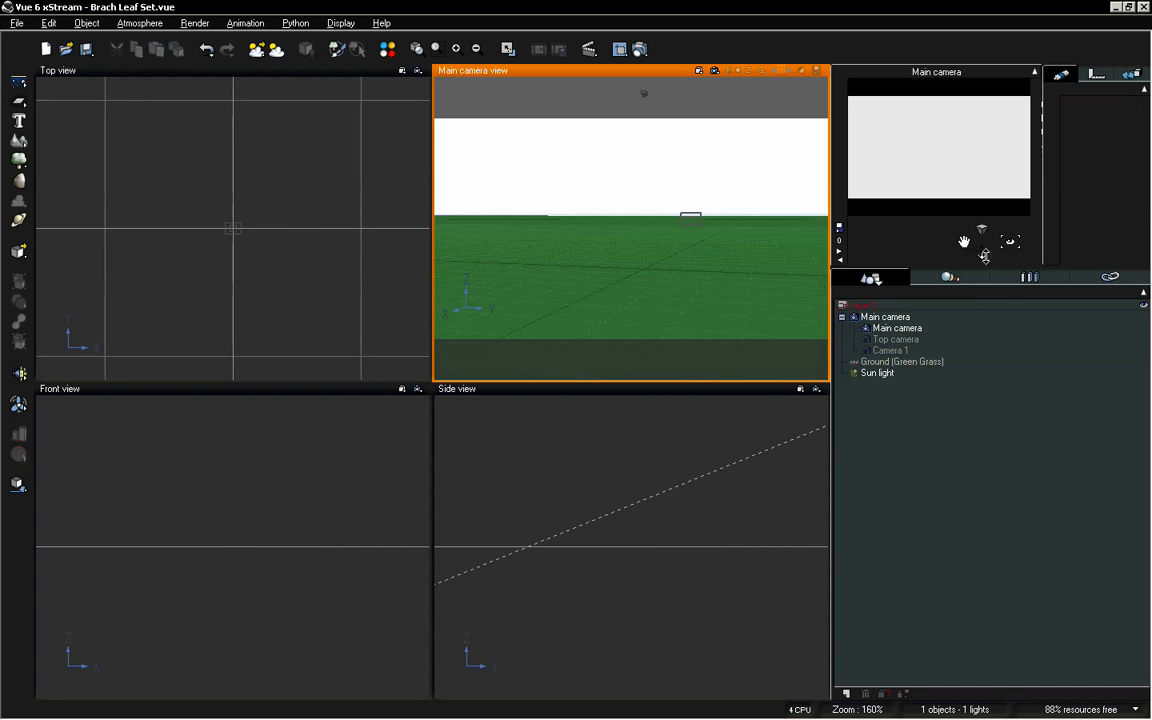
pyautogui.click(878, 373)
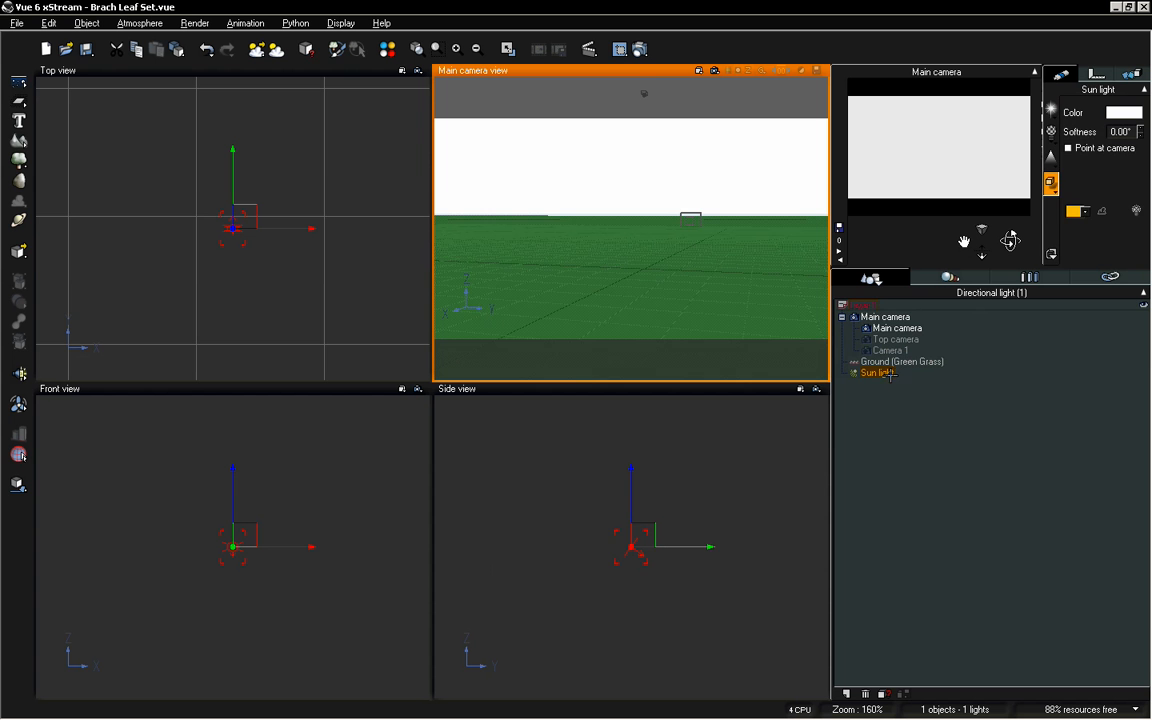
pyautogui.click(890, 362)
pyautogui.click(1085, 212)
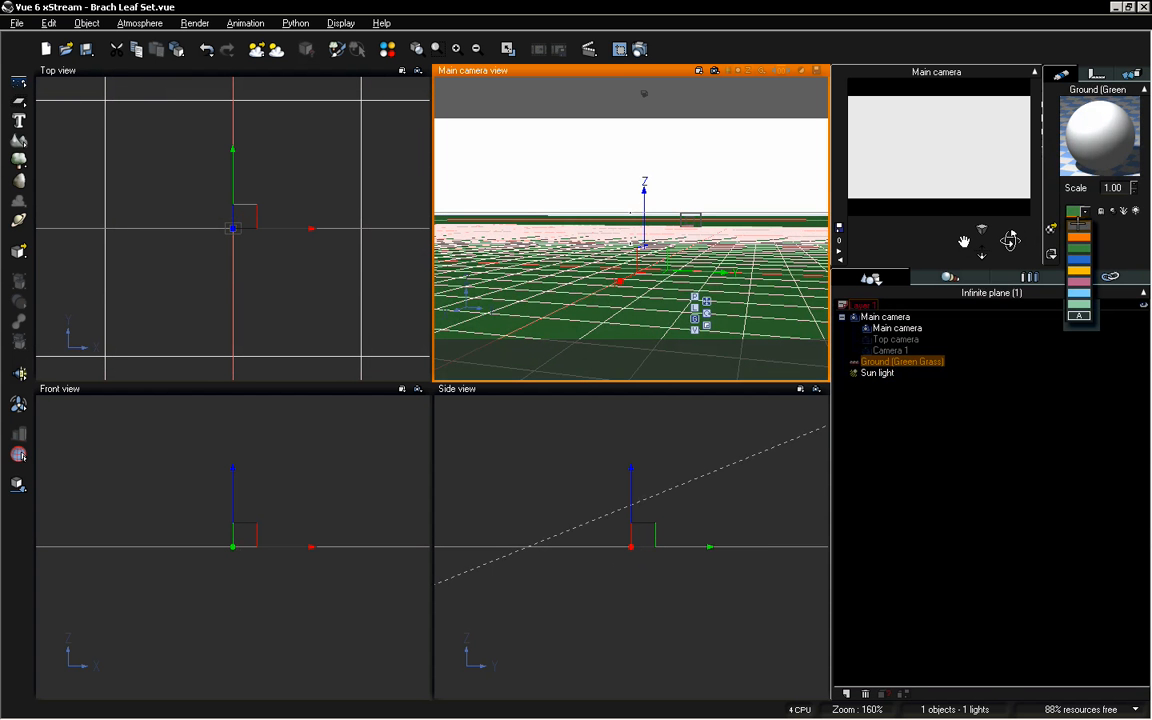
pyautogui.click(1092, 316)
pyautogui.click(994, 433)
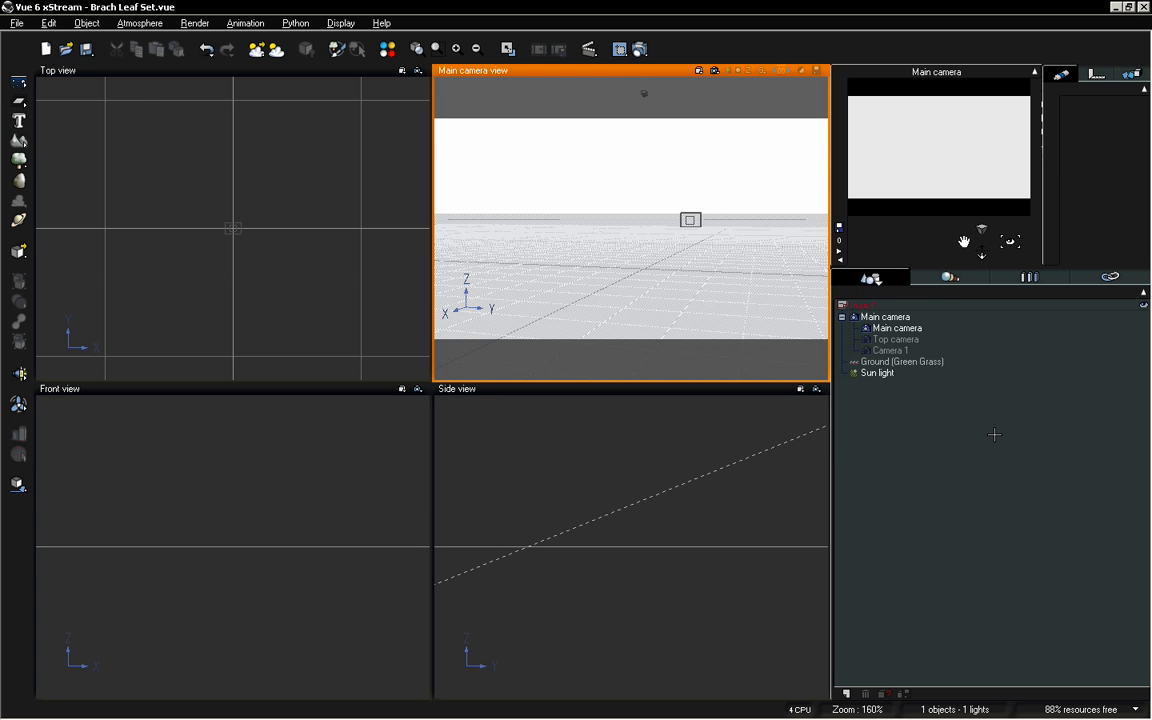
# Save the scene under its existing file name
pyautogui.rightClick(345, 192)
pyautogui.click(598, 100)
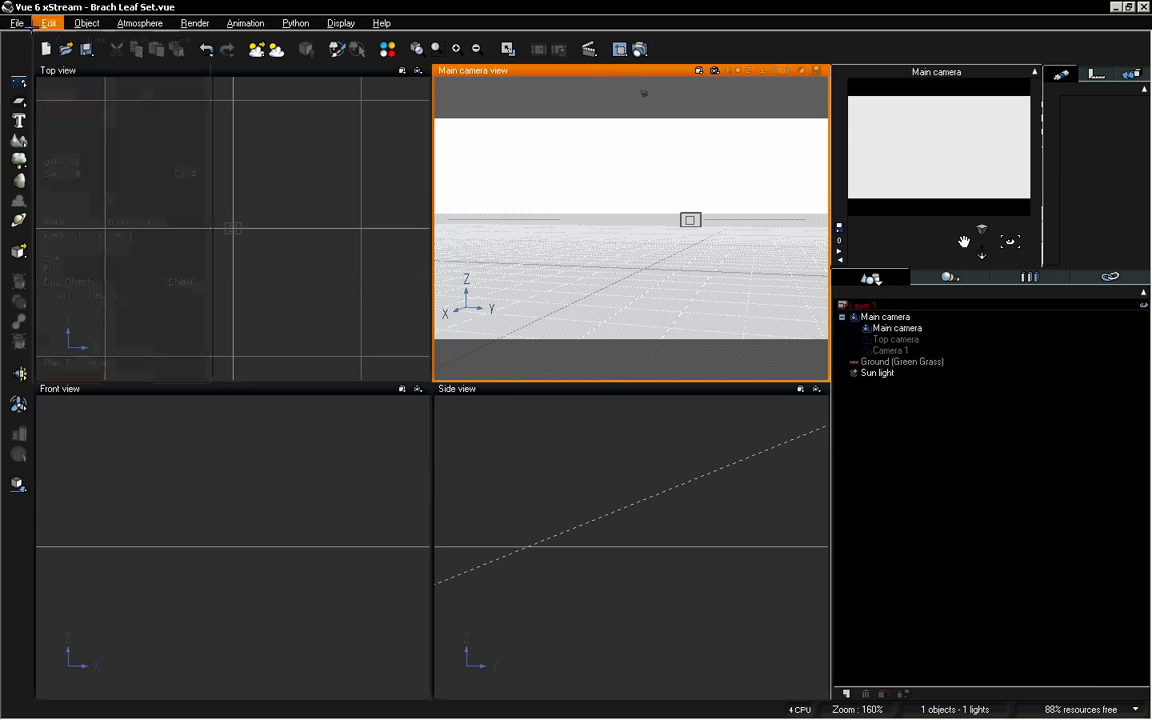
pyautogui.click(17, 22)
pyautogui.click(40, 93)
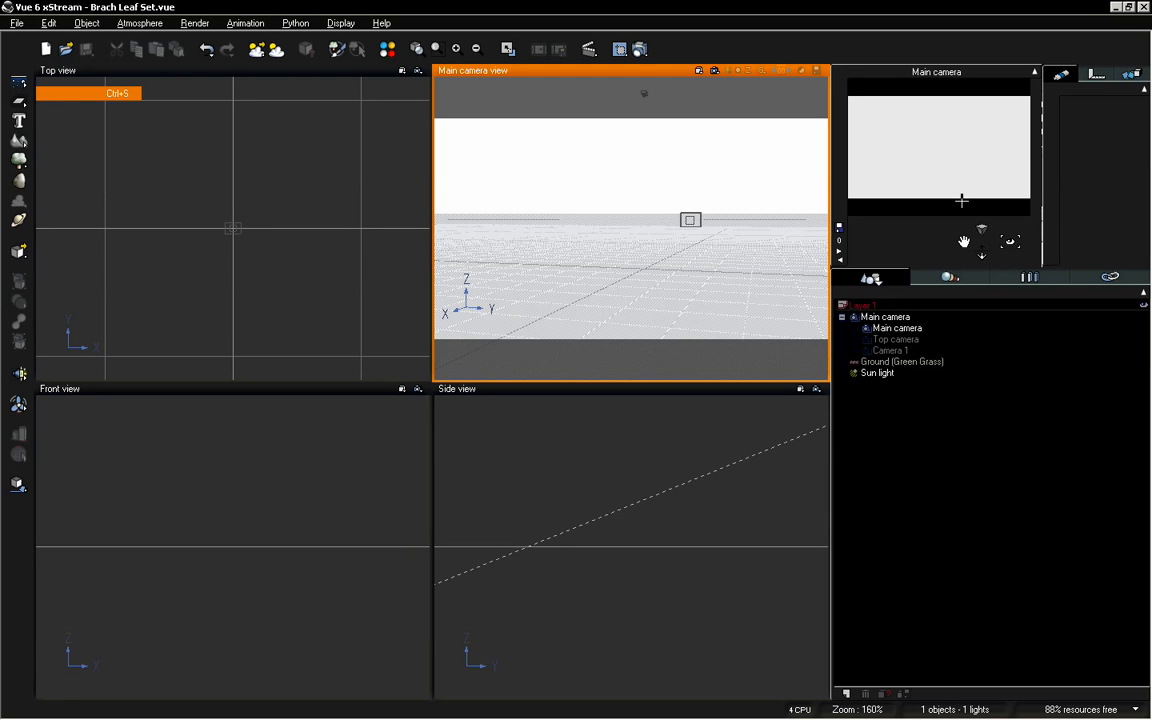
# Add a plane primitive at the scene center and raise it to a height of about 6.3 m above the ground
pyautogui.moveTo(982, 254); pyautogui.dragTo(982, 256)
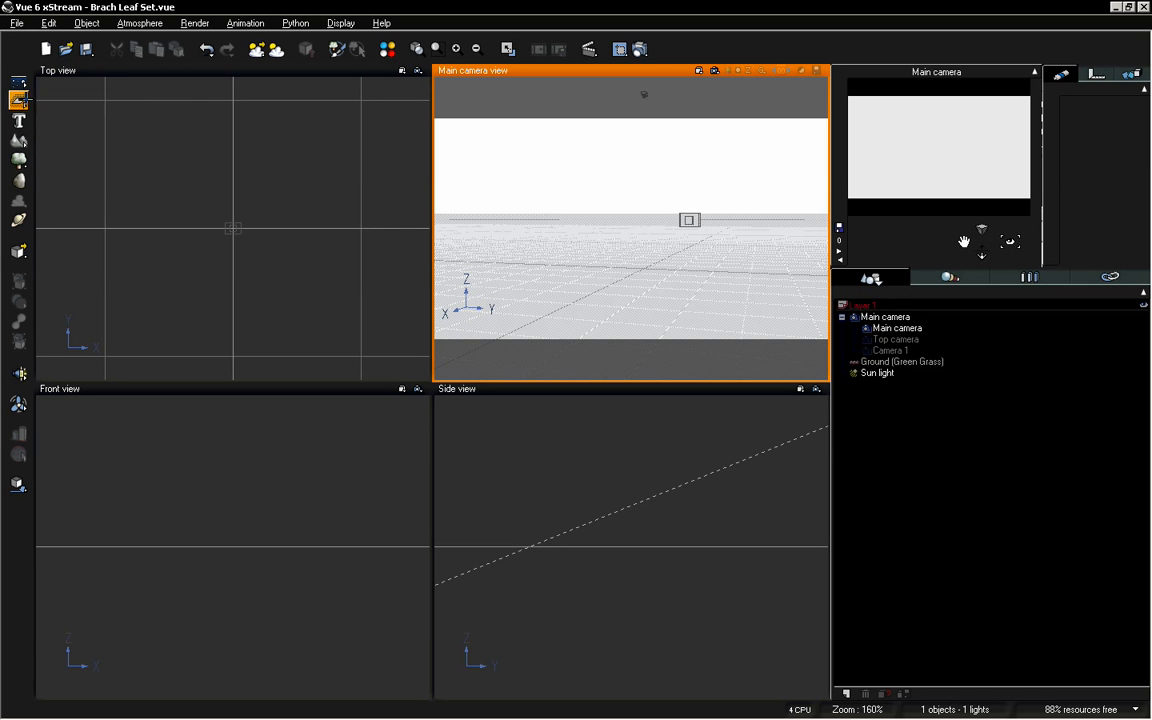
pyautogui.moveTo(19, 101); pyautogui.dragTo(155, 107)
pyautogui.click(154, 108)
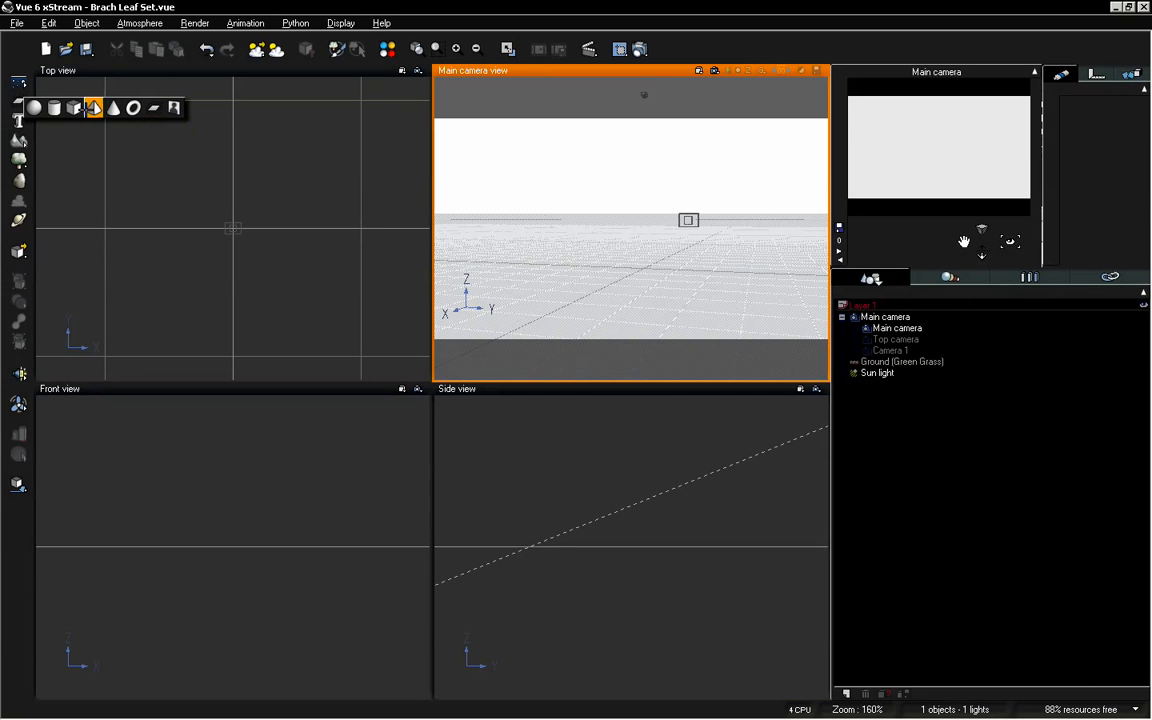
pyautogui.click(152, 108)
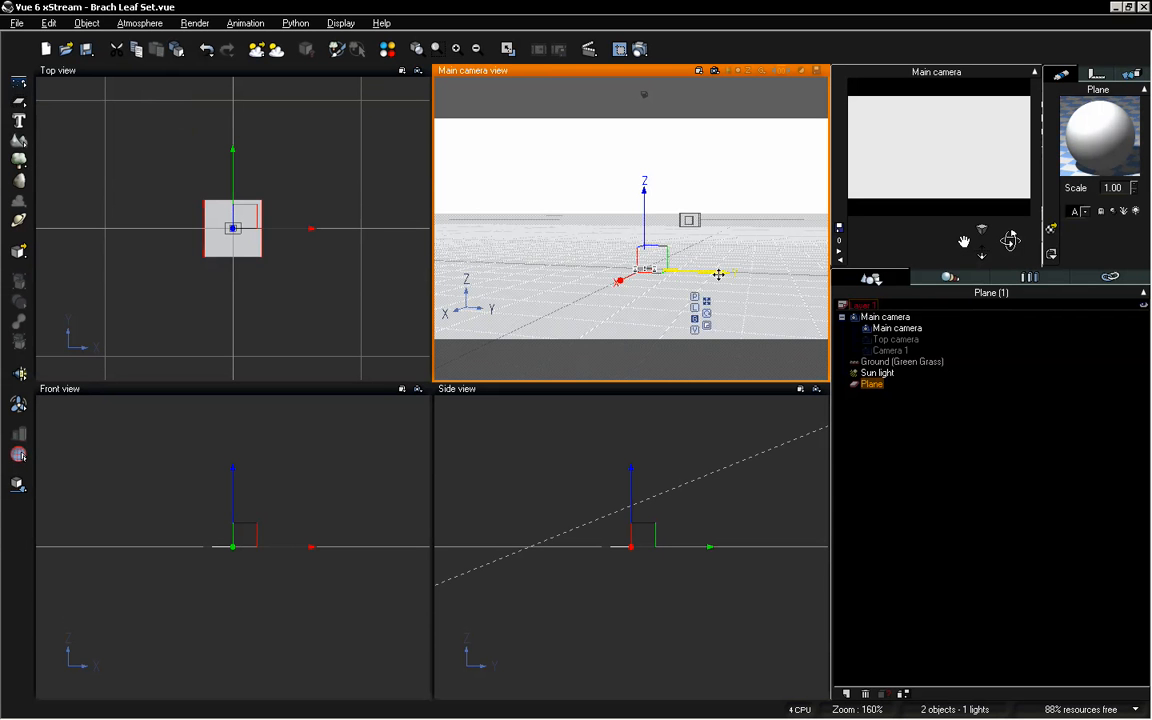
pyautogui.moveTo(648, 231); pyautogui.dragTo(648, 211)
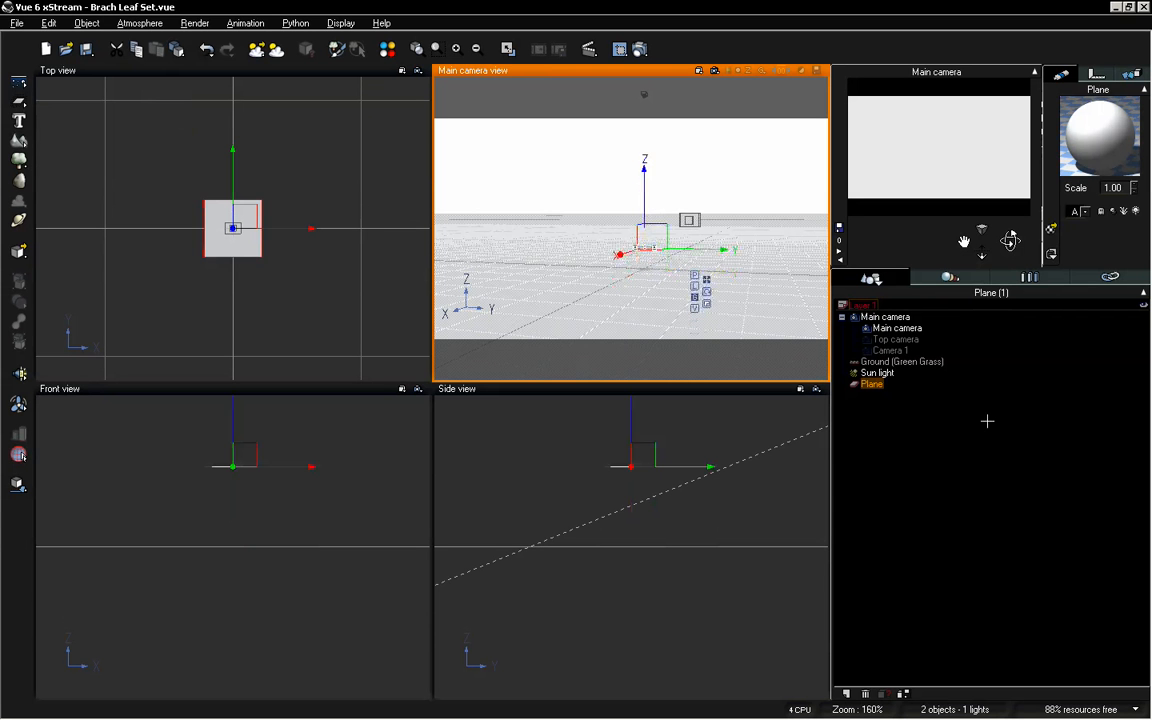
pyautogui.click(982, 418)
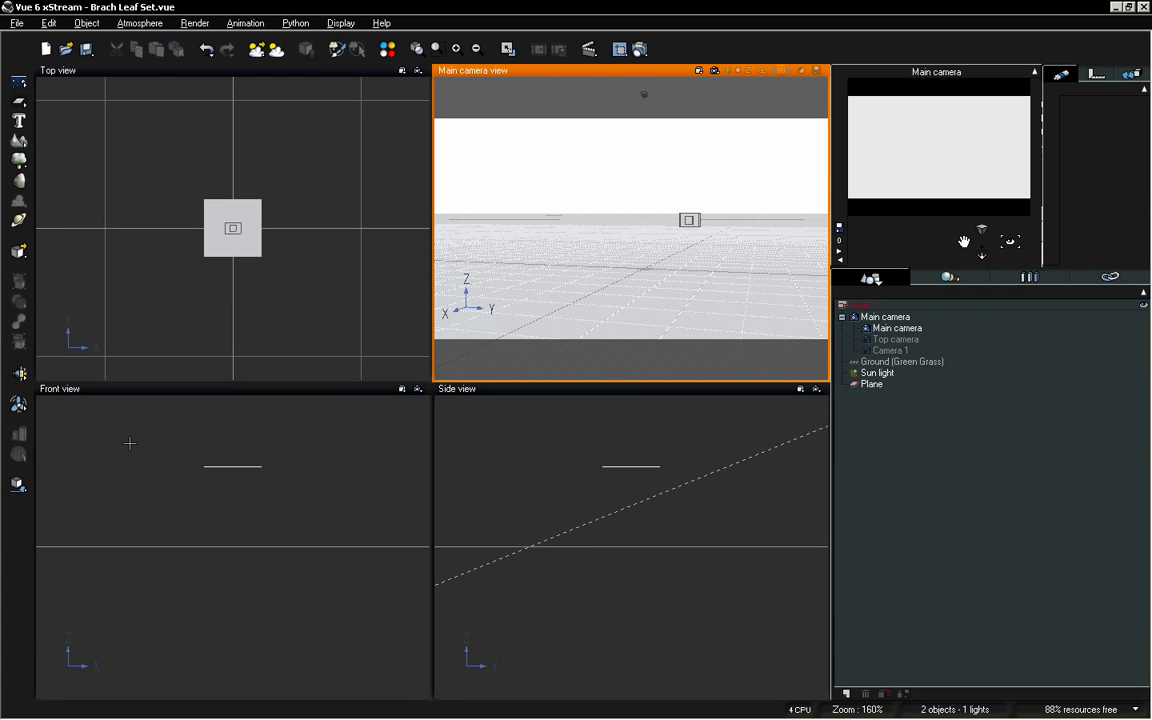
# Examine the new plane's placement relative to the ground, cameras and sun light in the orthographic views
pyautogui.click(287, 441)
pyautogui.scroll(-10, 305, 461)
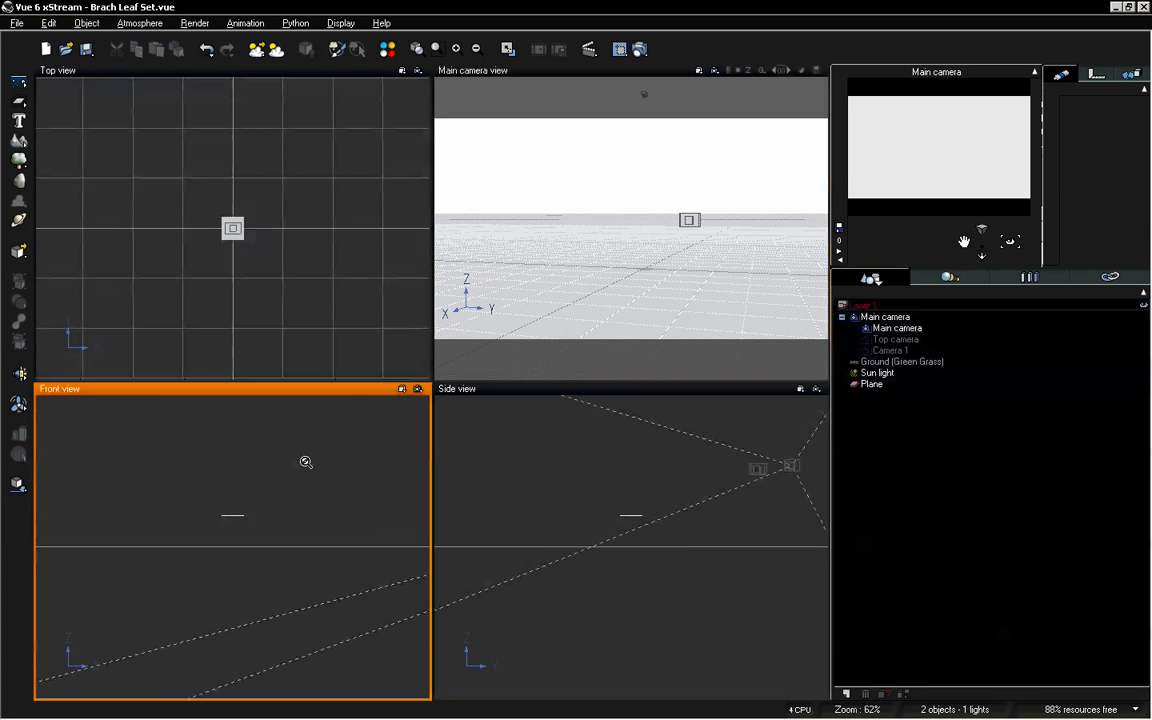
pyautogui.scroll(5, 305, 461)
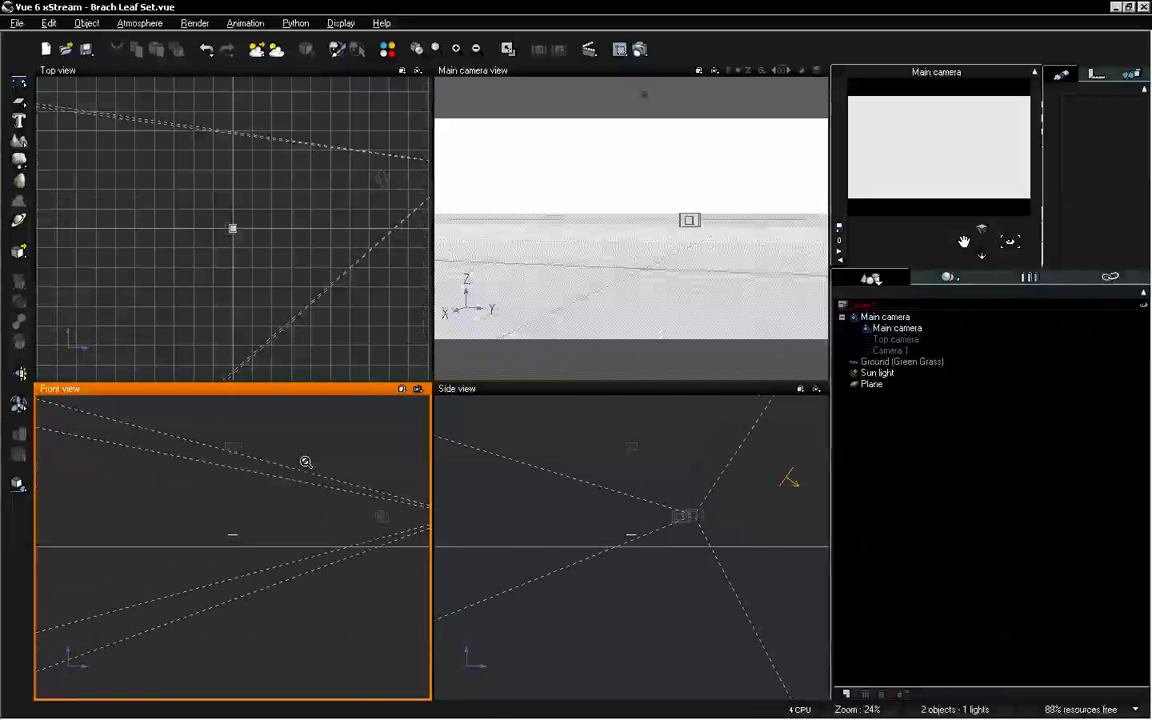
pyautogui.scroll(-5, 305, 461)
pyautogui.scroll(-3, 305, 461)
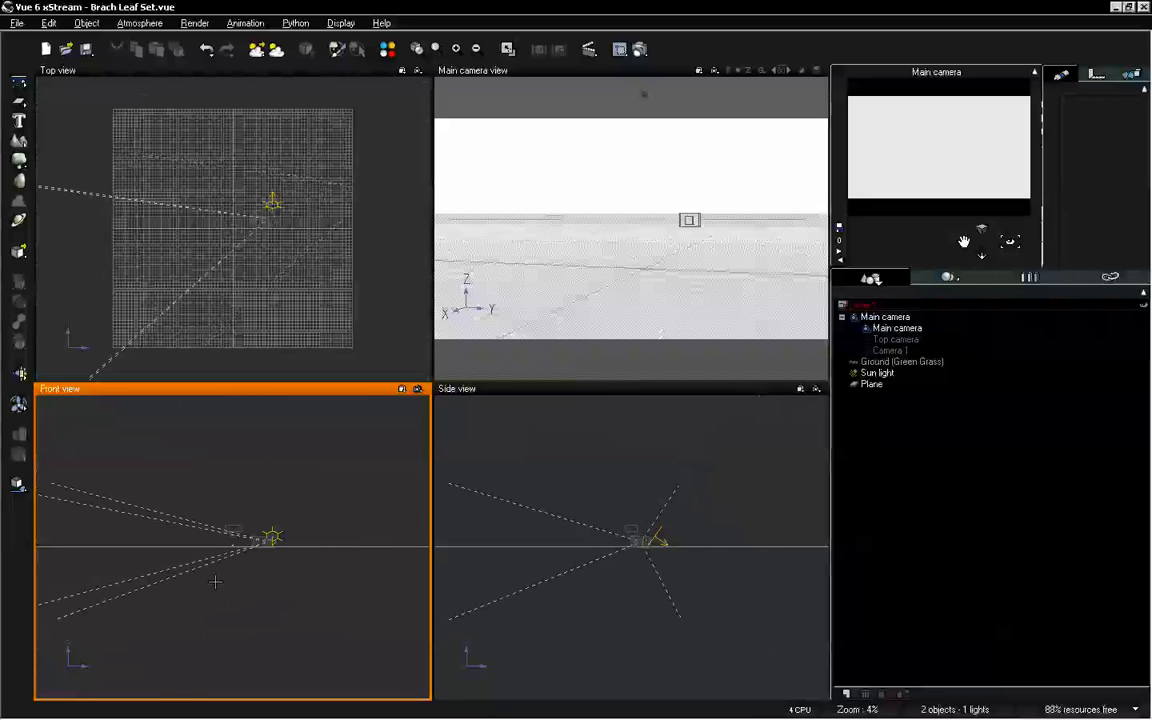
pyautogui.scroll(10, 391, 563)
pyautogui.scroll(6, 395, 565)
pyautogui.scroll(-3, 393, 561)
pyautogui.moveTo(316, 463); pyautogui.dragTo(309, 543, button='right')
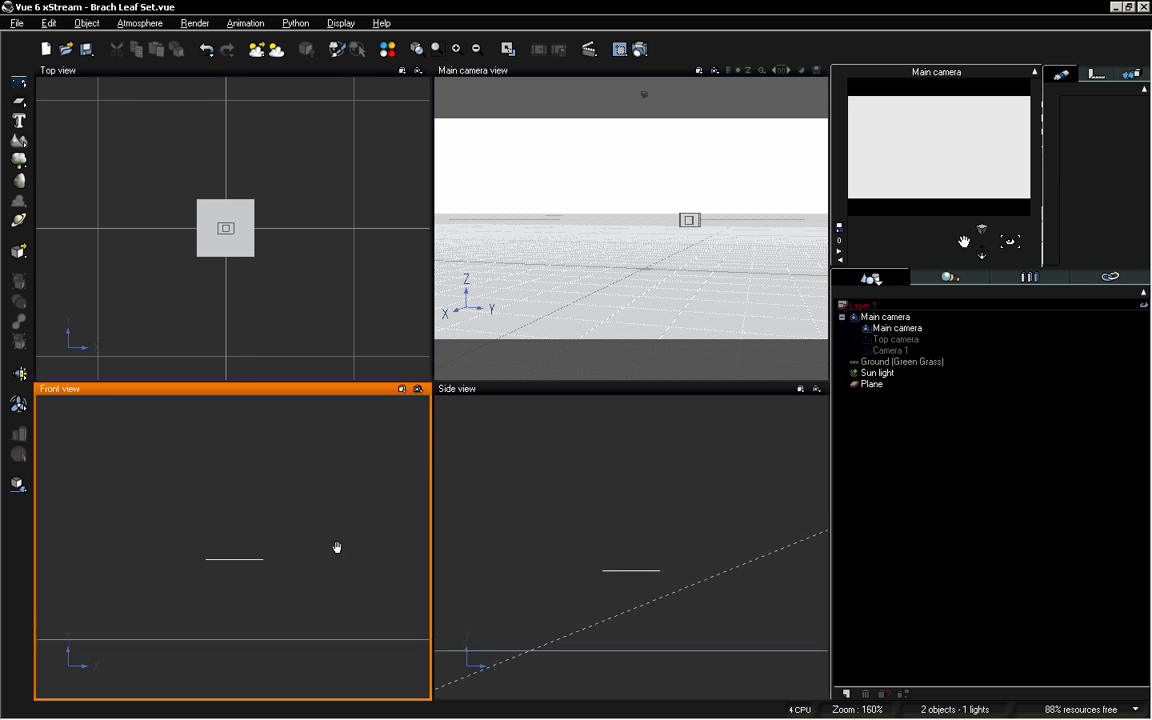
pyautogui.scroll(2, 333, 539)
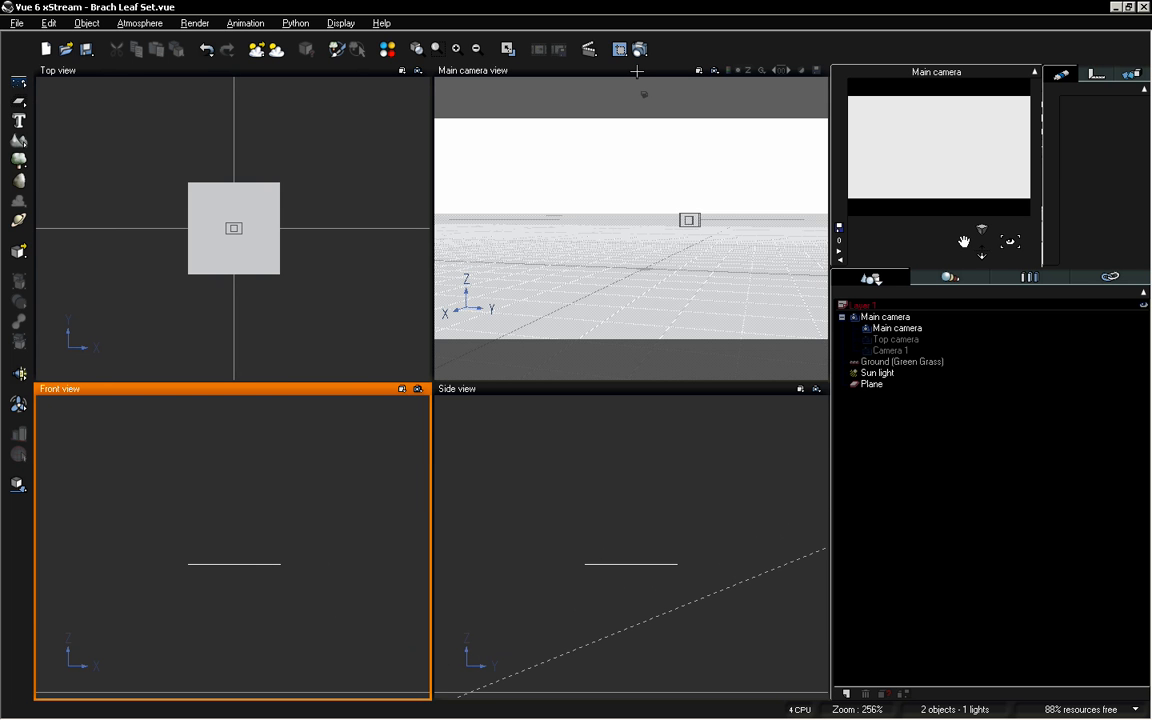
# Rename the new plane's Default material as Branches
pyautogui.click(872, 384)
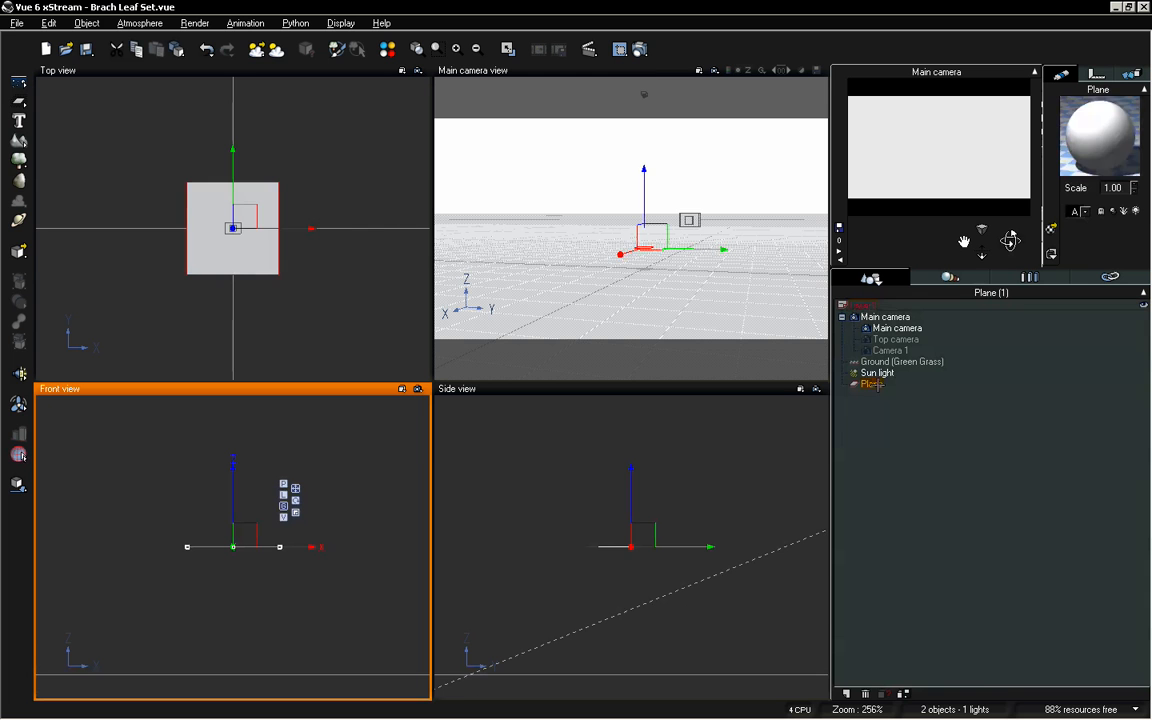
pyautogui.doubleClick(1089, 127)
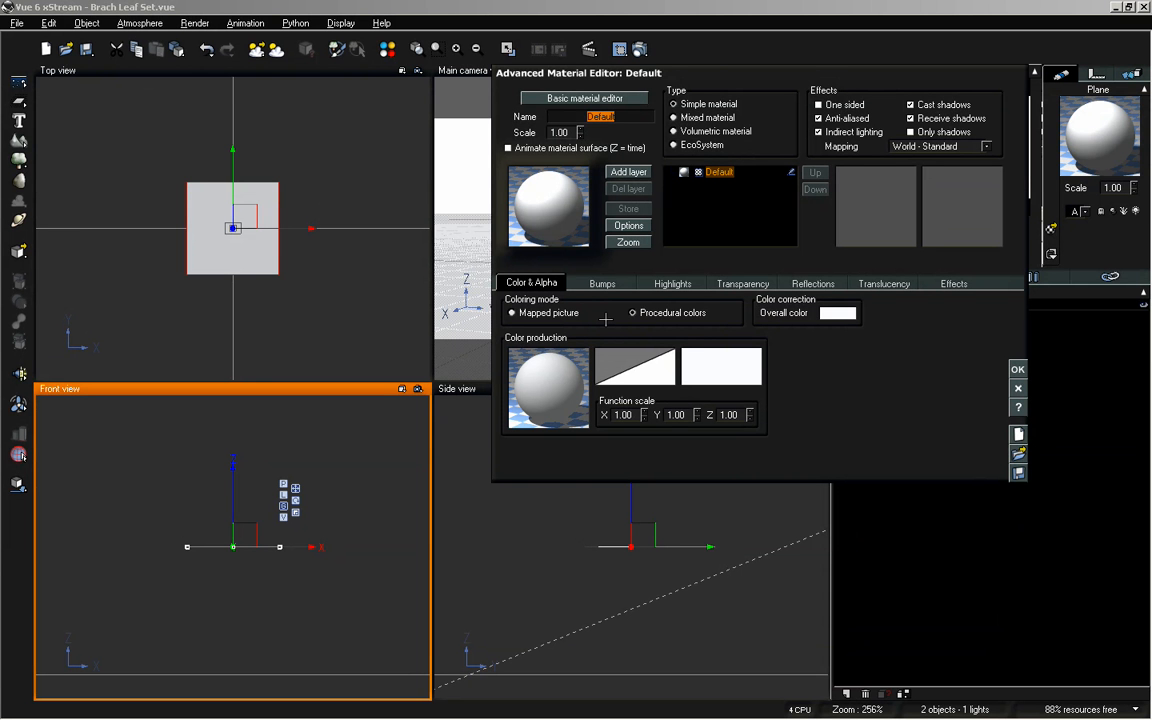
pyautogui.write('Branches')
pyautogui.click(1016, 370)
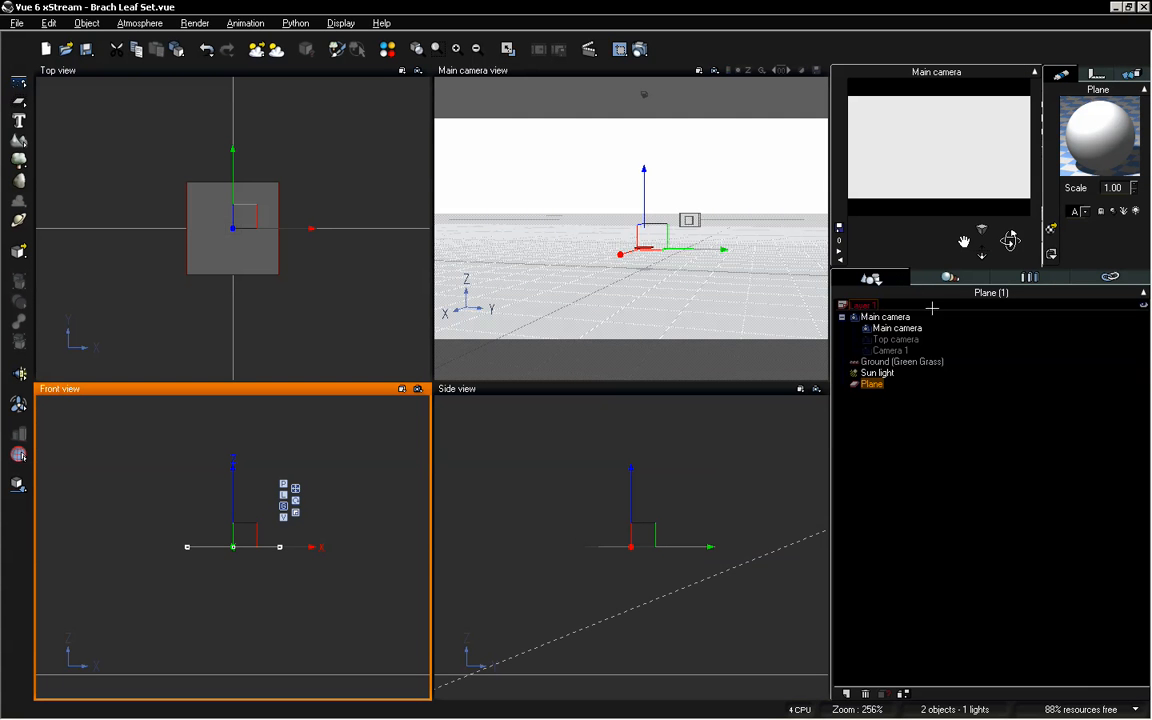
# Reframe the main camera to look down on the plane more closely, and set the plane's X and Y size to 10 m
pyautogui.moveTo(1009, 240); pyautogui.dragTo(1010, 240)
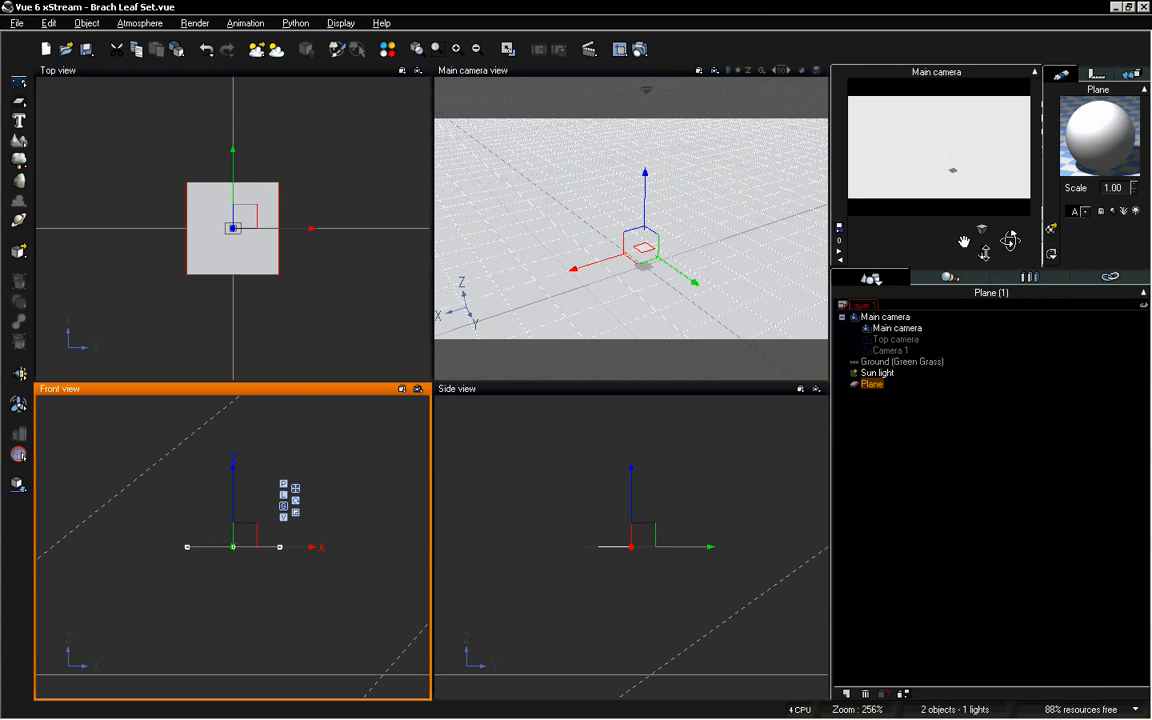
pyautogui.moveTo(1010, 240); pyautogui.dragTo(964, 236)
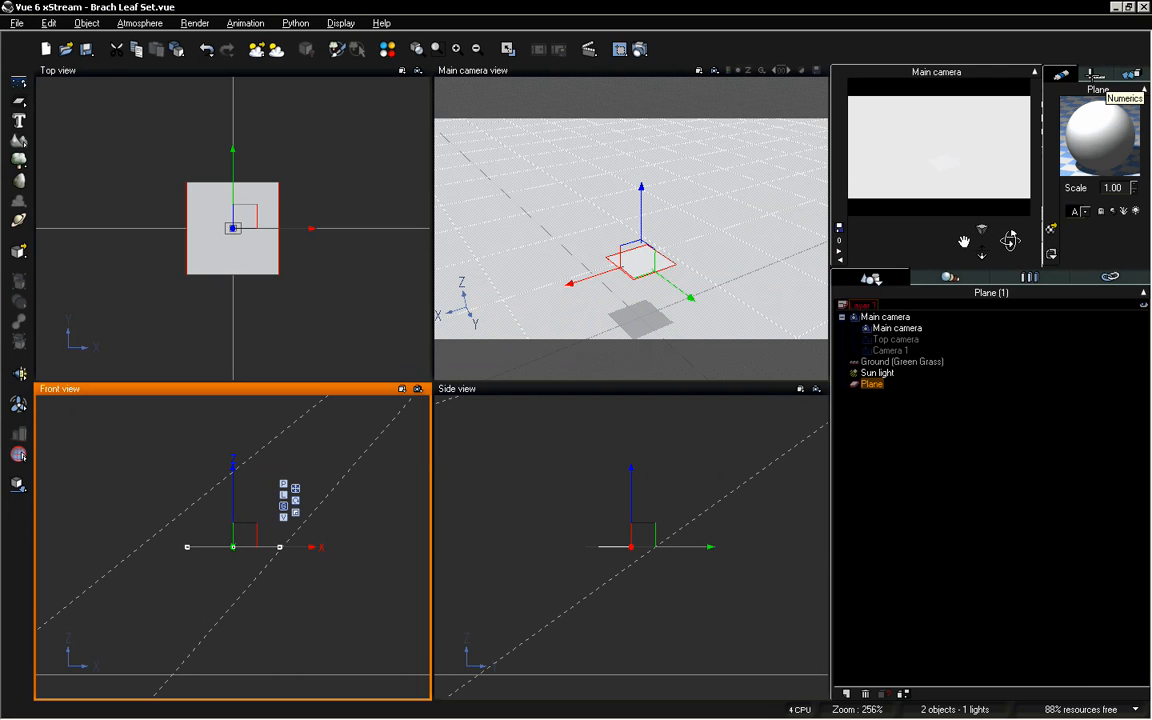
pyautogui.click(1097, 74)
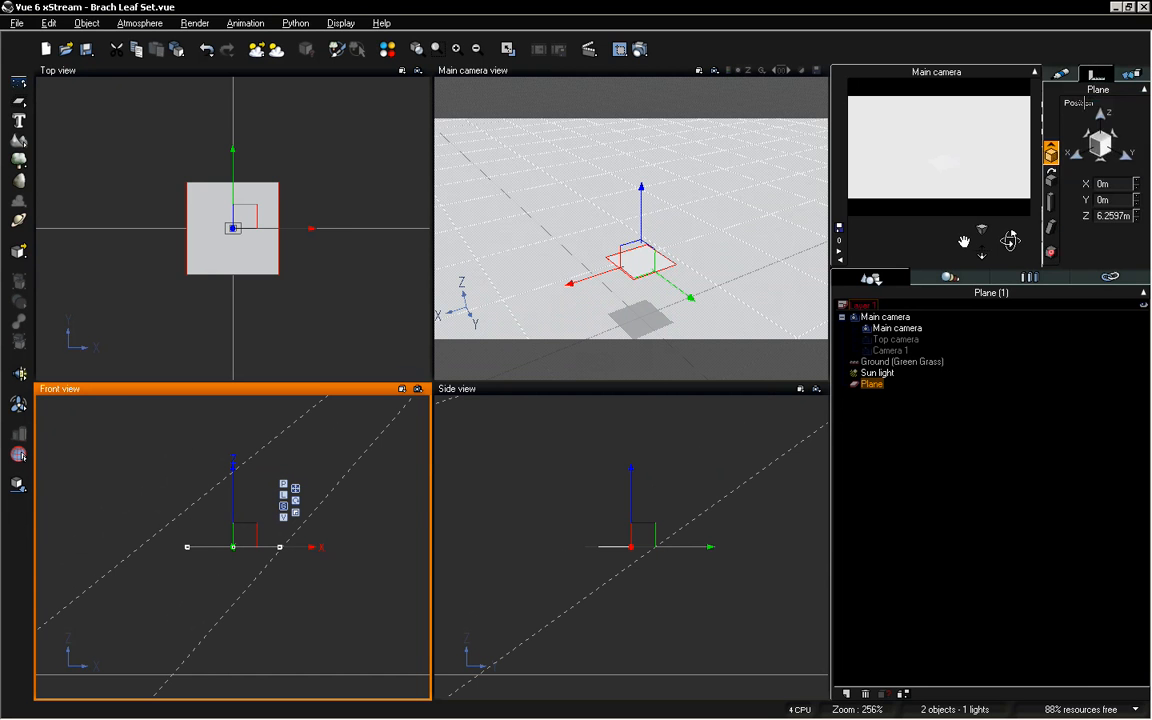
pyautogui.click(1050, 200)
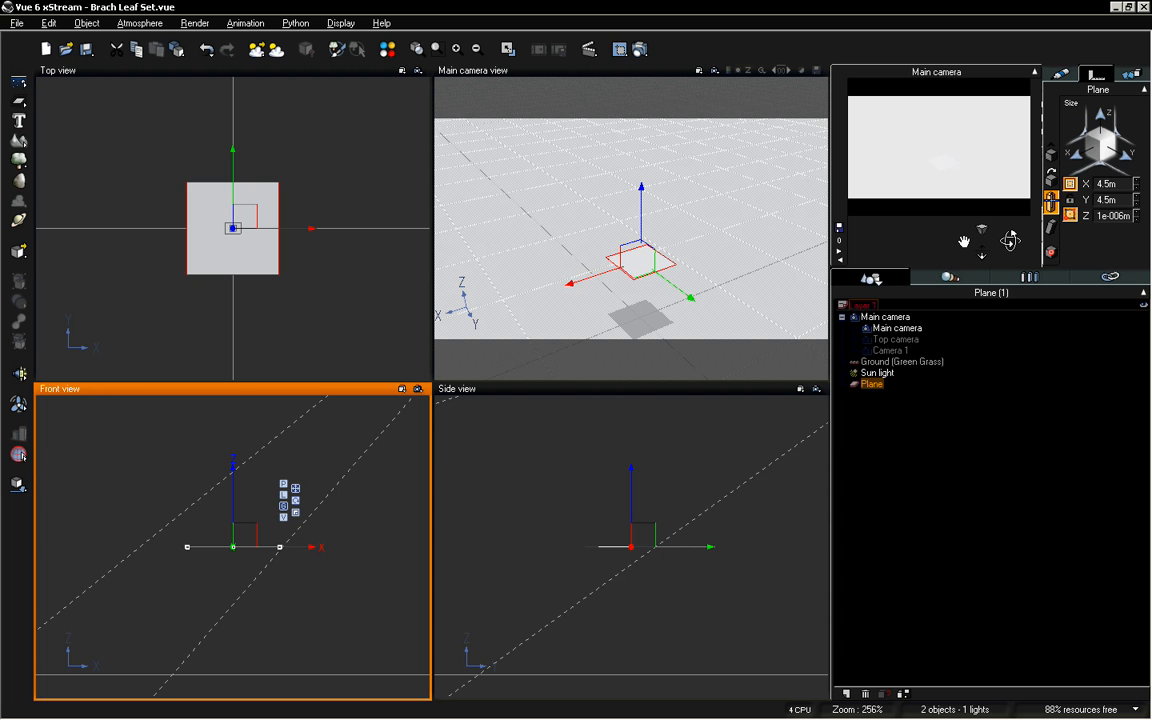
pyautogui.click(1117, 183)
pyautogui.write('10')
pyautogui.press('Tab')
pyautogui.write('10')
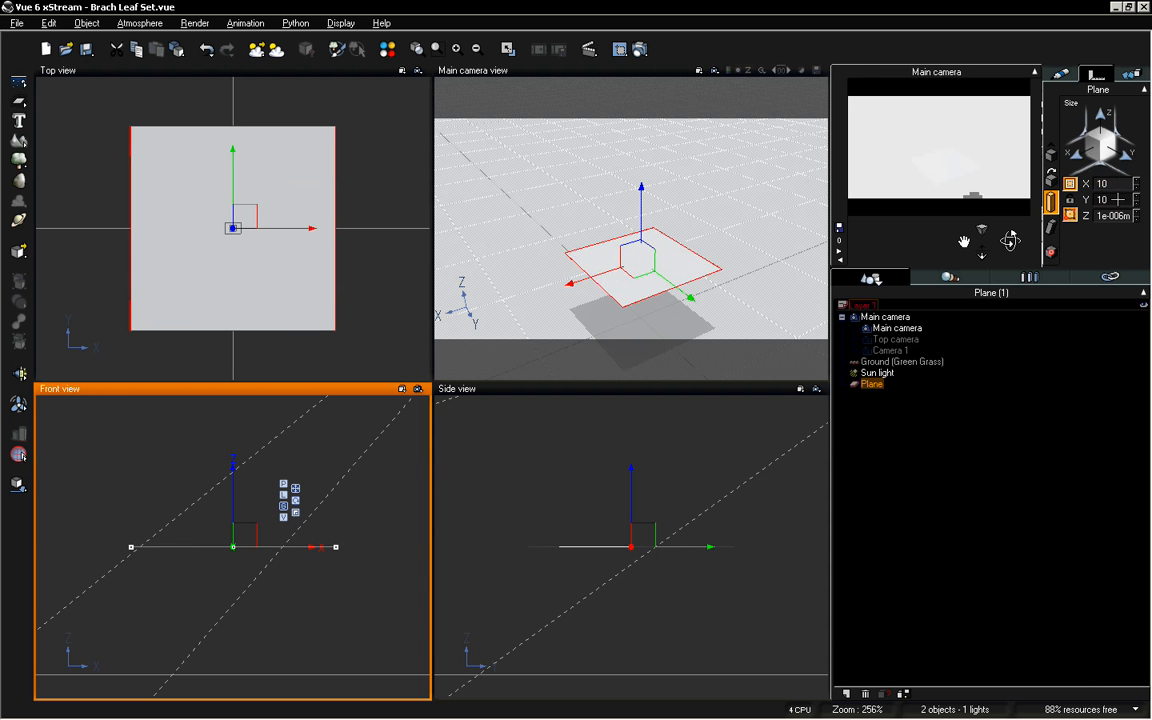
# Enlarge the plane to 20 m in both X and Y
pyautogui.click(1107, 182)
pyautogui.write('20')
pyautogui.press('Tab')
pyautogui.write('20')
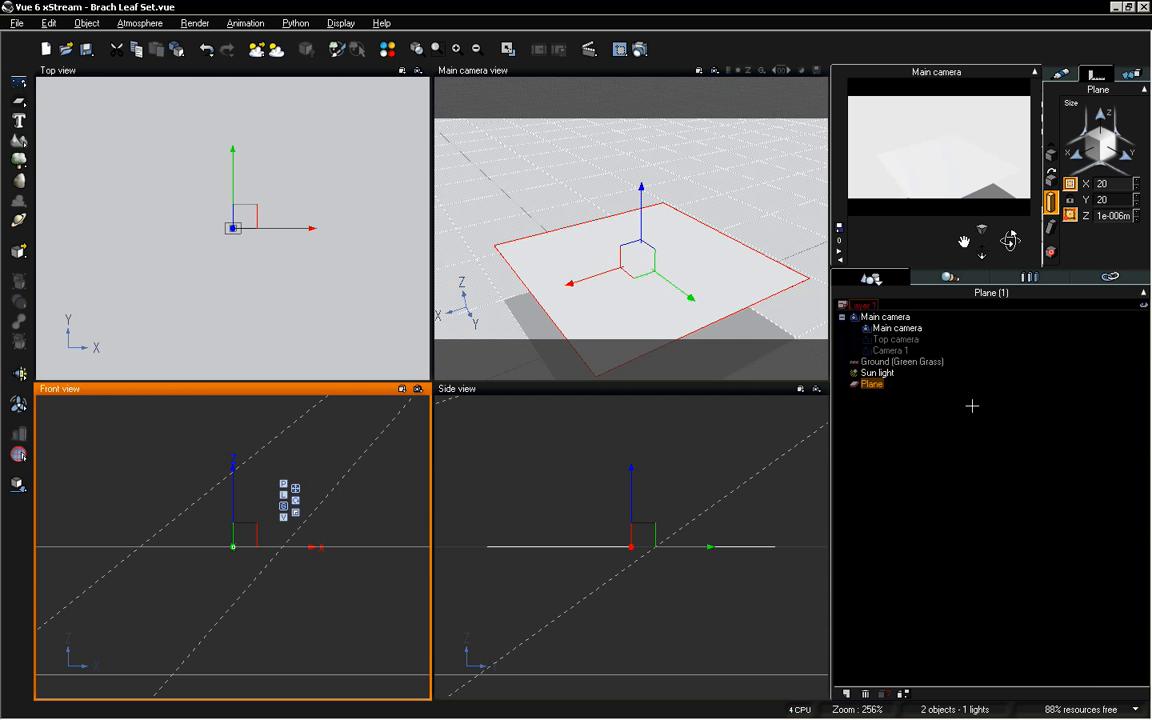
# Create a new layer in the scene and name it Braches
pyautogui.click(592, 70)
pyautogui.click(964, 481)
pyautogui.click(873, 384)
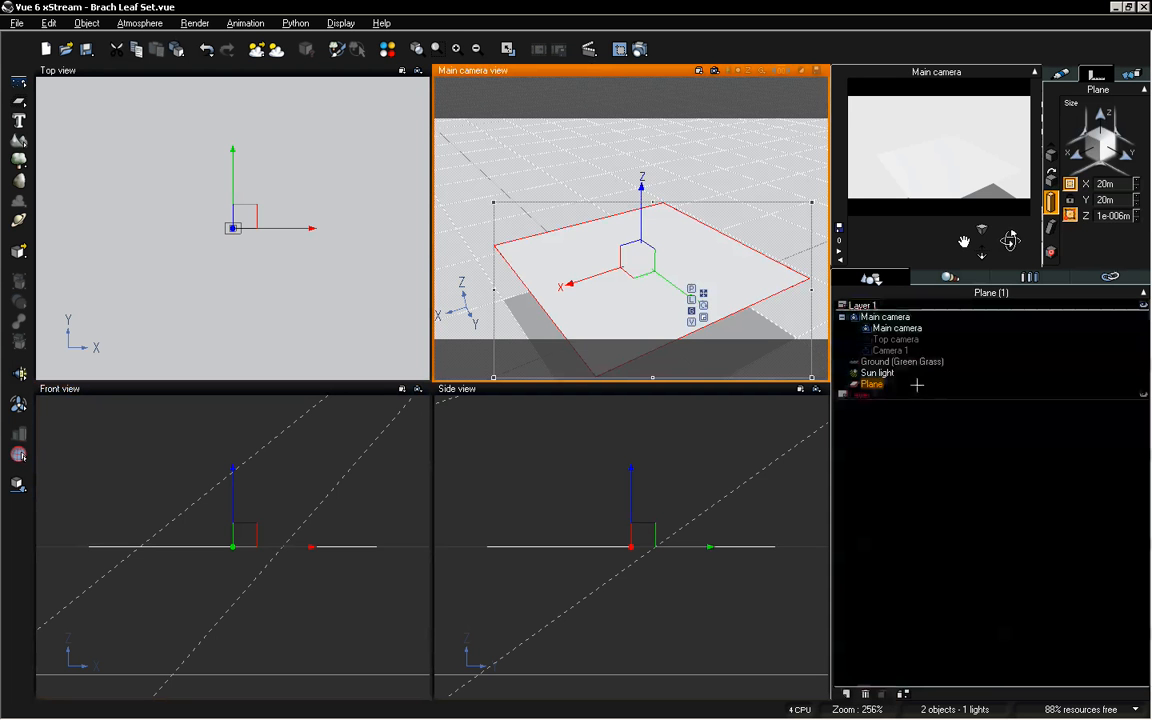
pyautogui.click(845, 692)
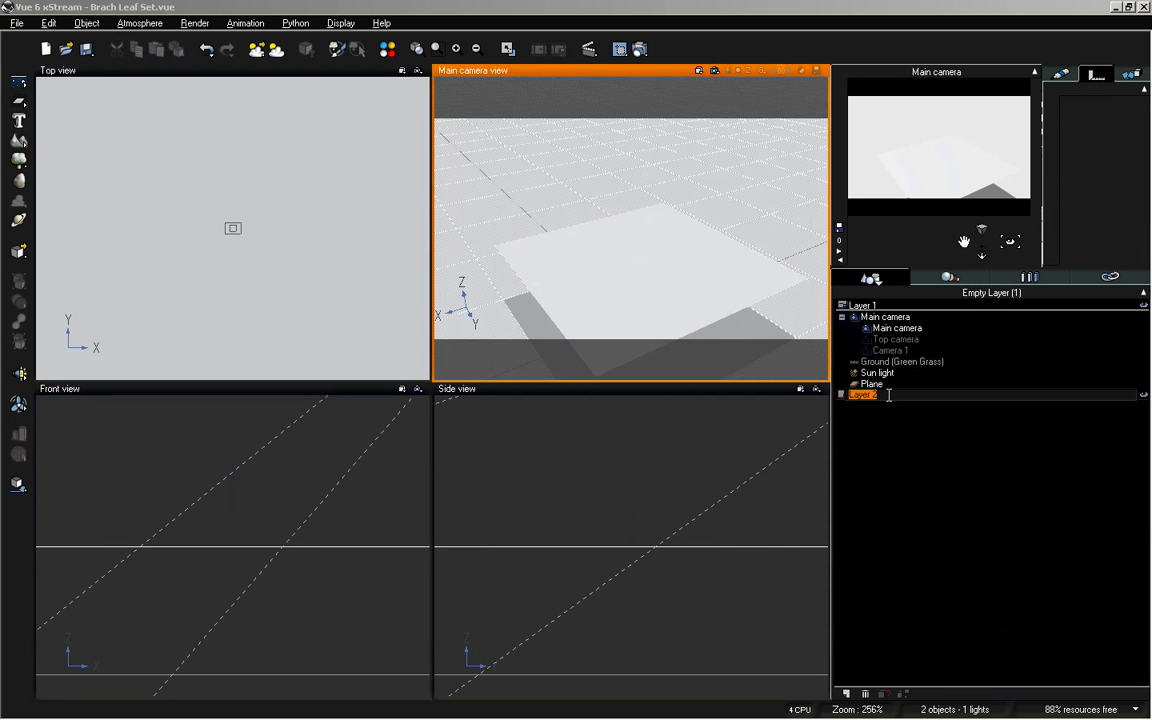
pyautogui.write('Braches')
pyautogui.click(925, 424)
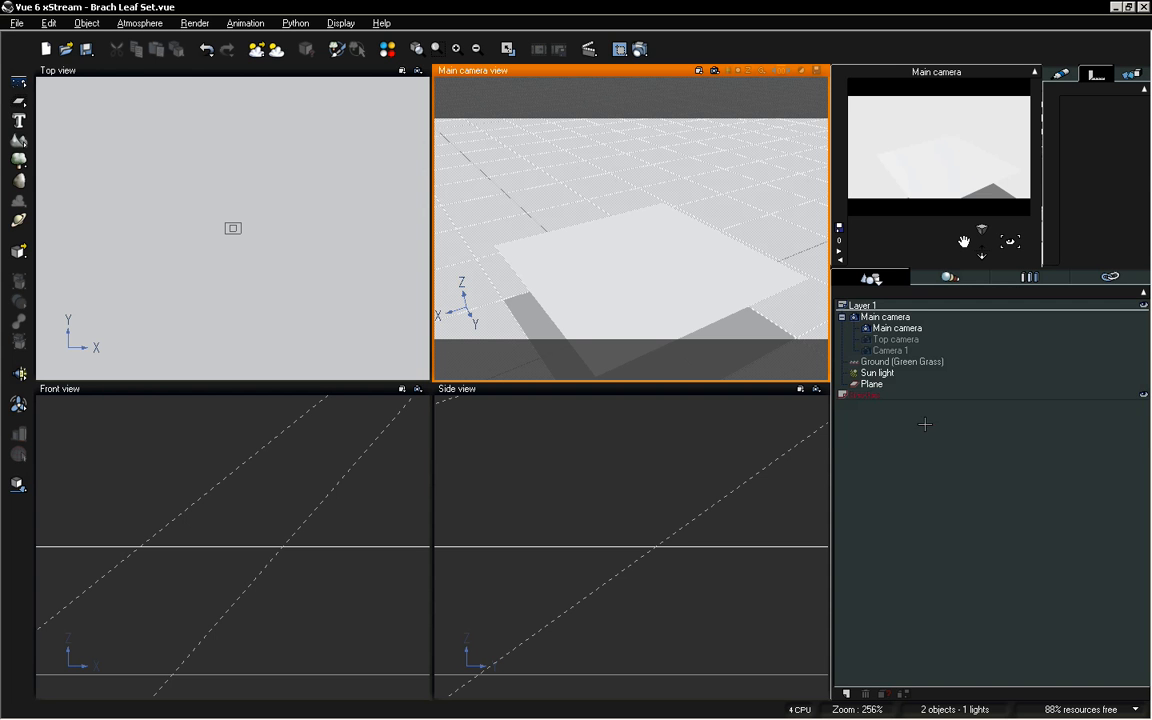
# Move the plane from Layer 1 into the Braches layer and rename it Branch
pyautogui.click(875, 396)
pyautogui.click(873, 384)
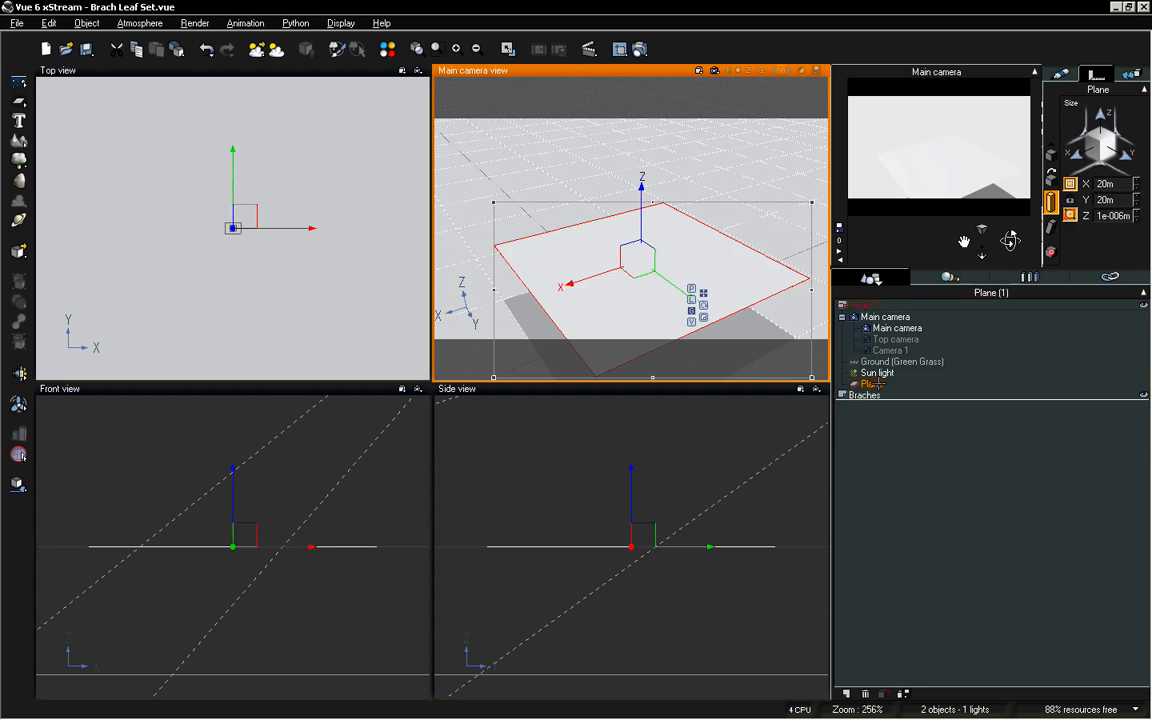
pyautogui.moveTo(876, 383); pyautogui.dragTo(876, 396)
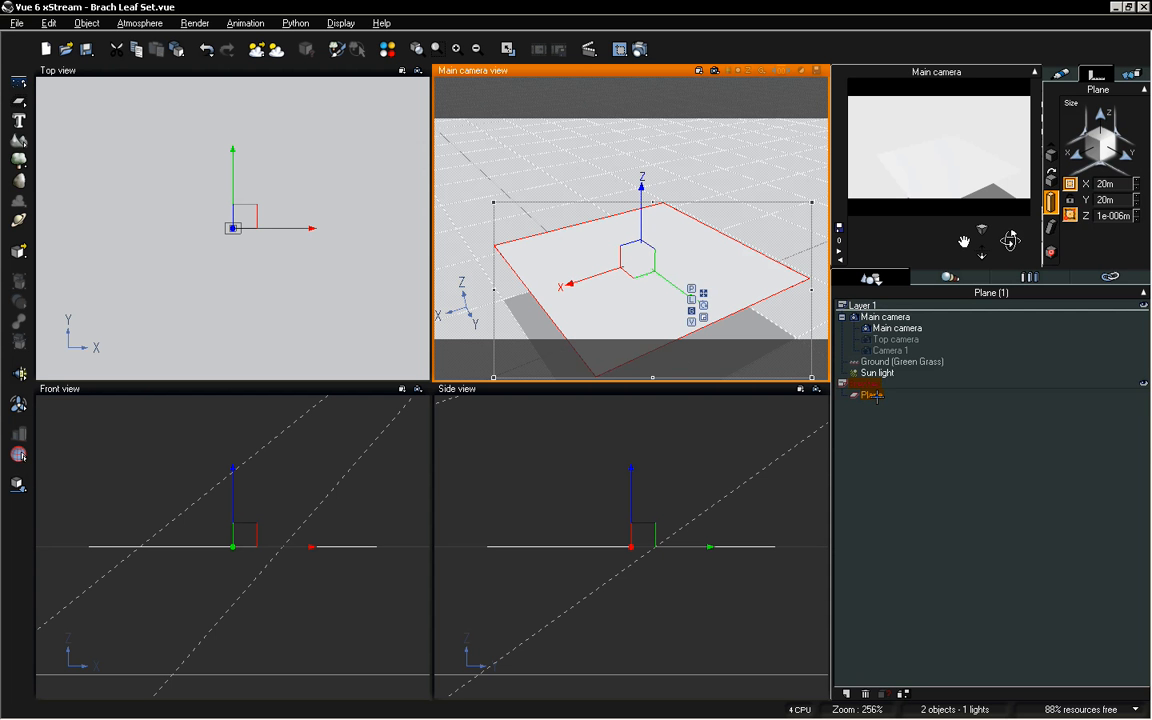
pyautogui.doubleClick(873, 396)
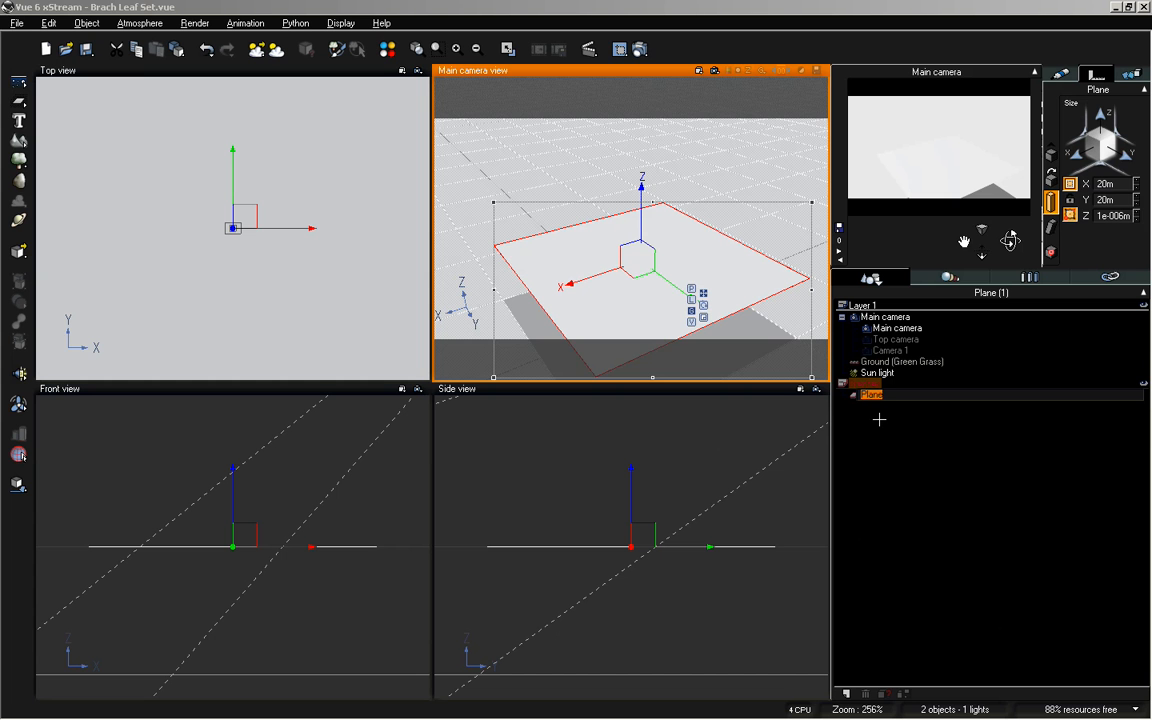
pyautogui.write('Branch')
pyautogui.click(879, 419)
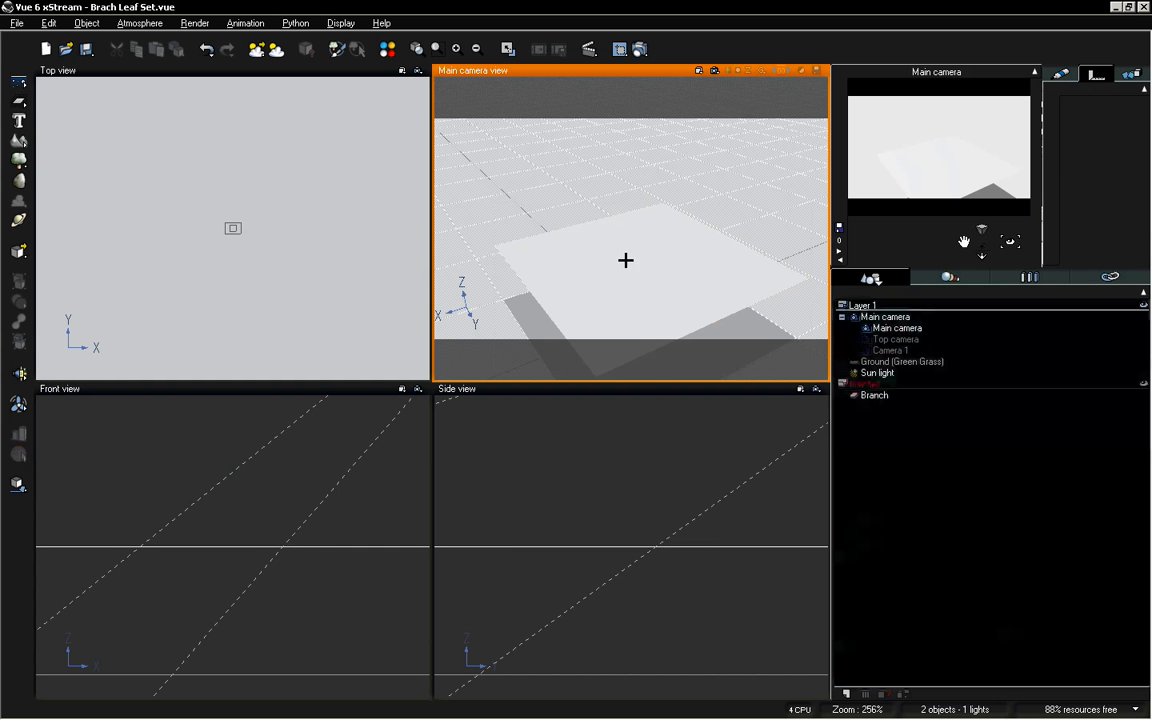
# Open the color function of the Branch plane's Branches material and delete its constant, filter and color map nodes
pyautogui.click(606, 224)
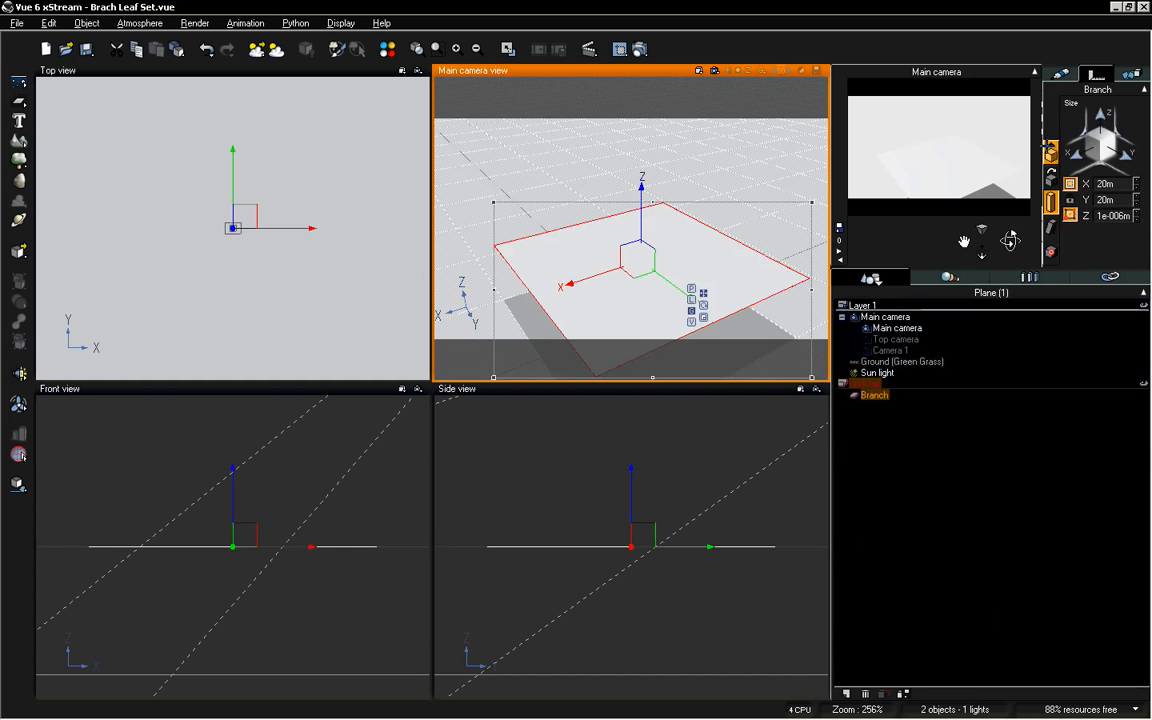
pyautogui.click(1060, 74)
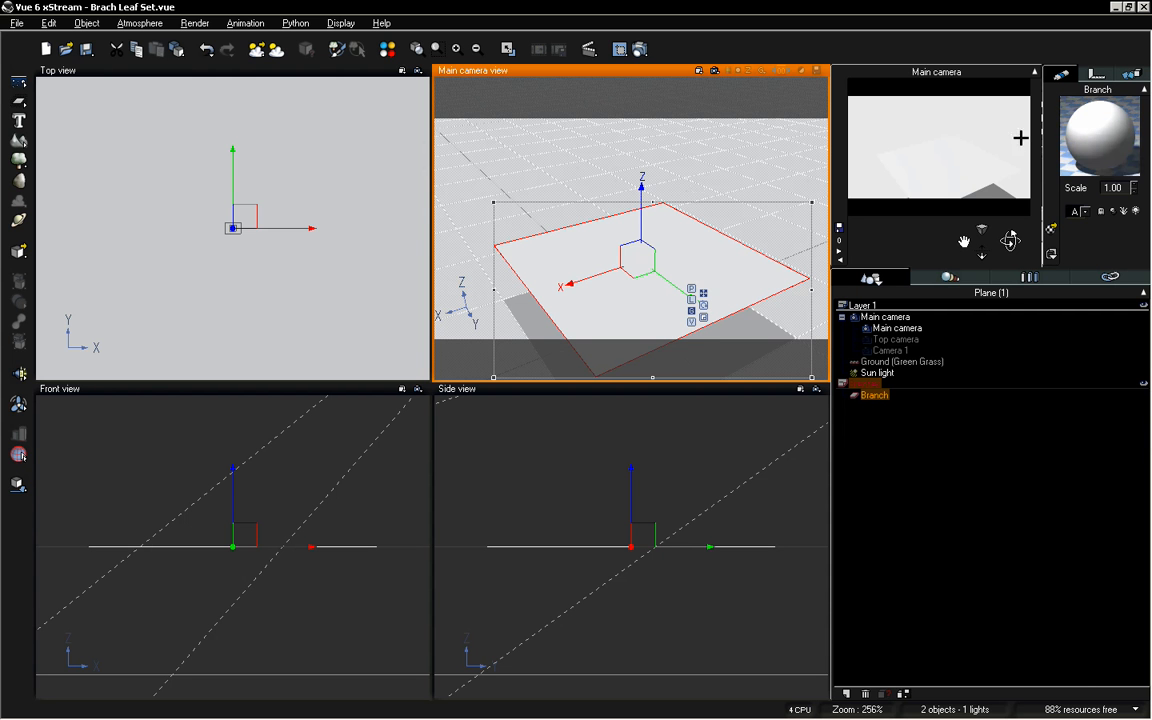
pyautogui.doubleClick(1086, 130)
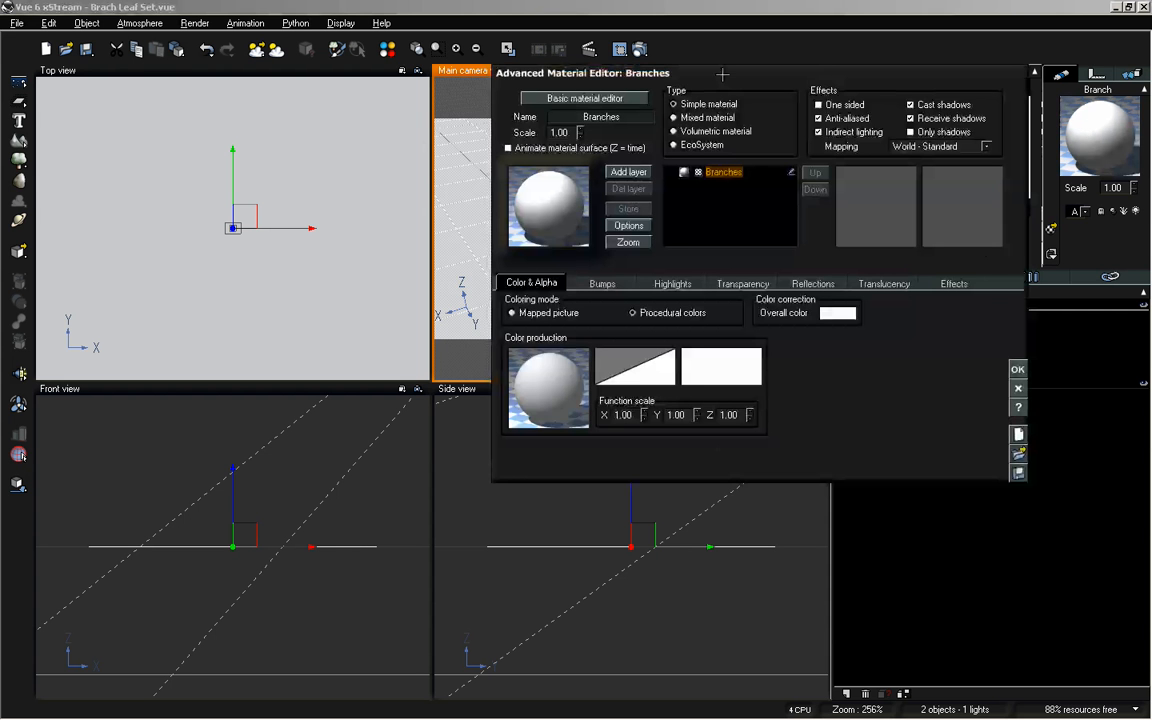
pyautogui.moveTo(718, 75); pyautogui.dragTo(718, 87)
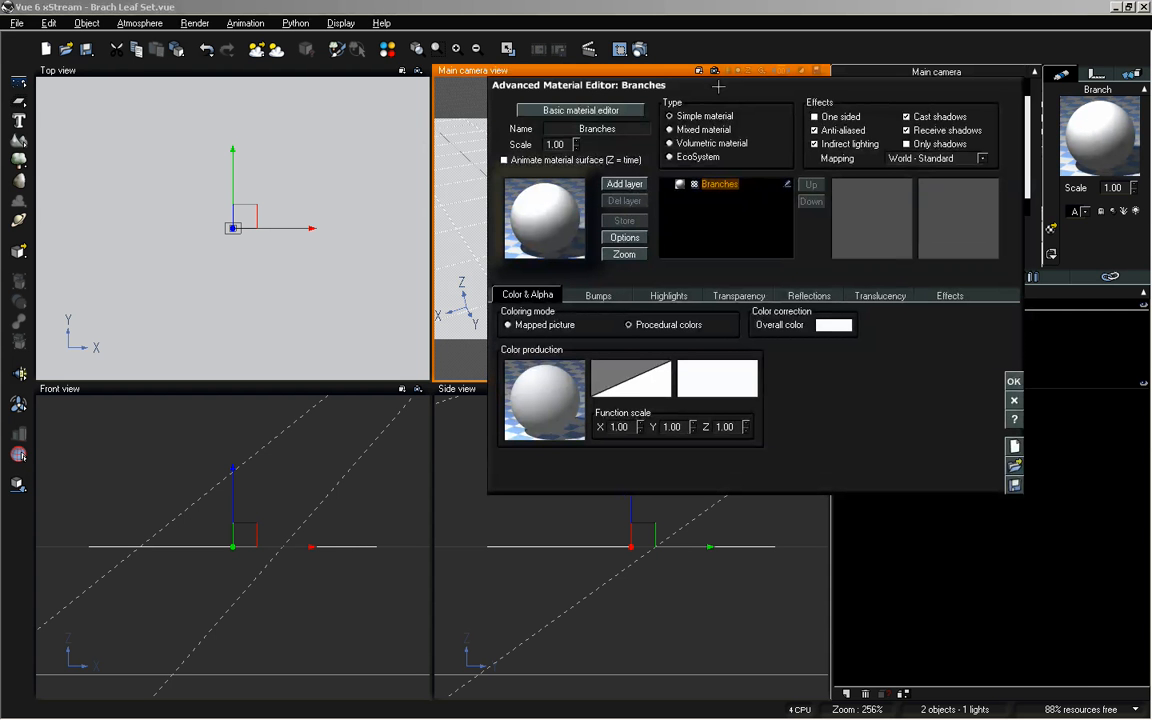
pyautogui.rightClick(546, 380)
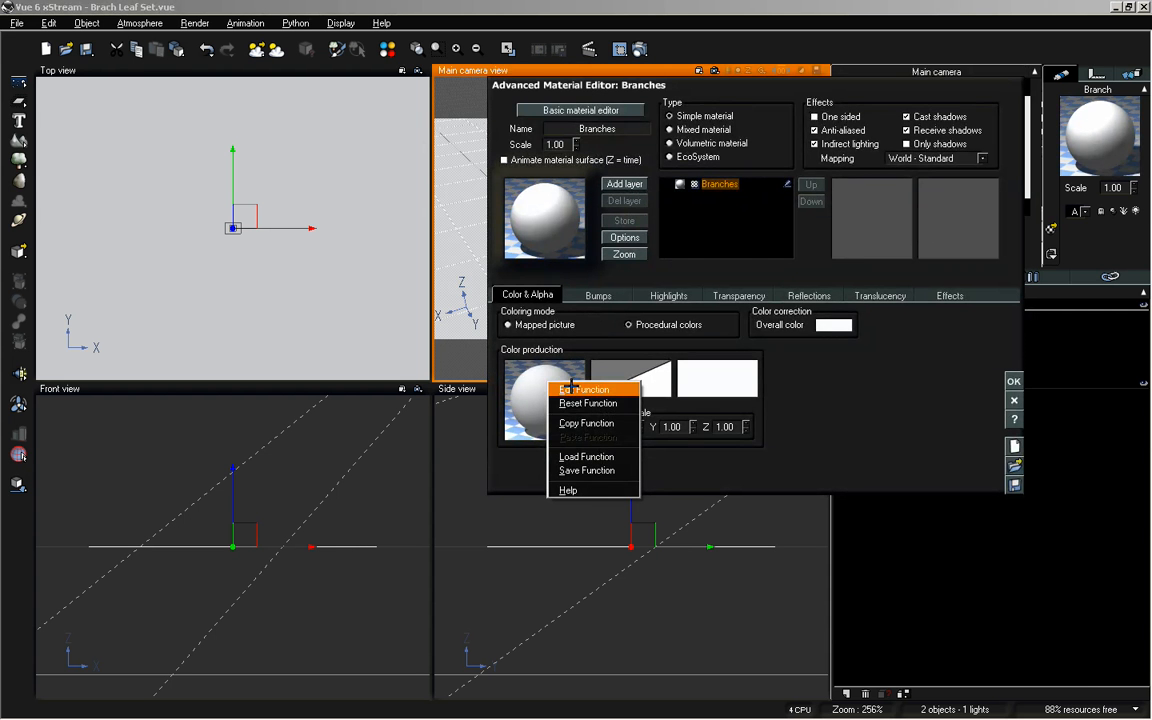
pyautogui.click(570, 389)
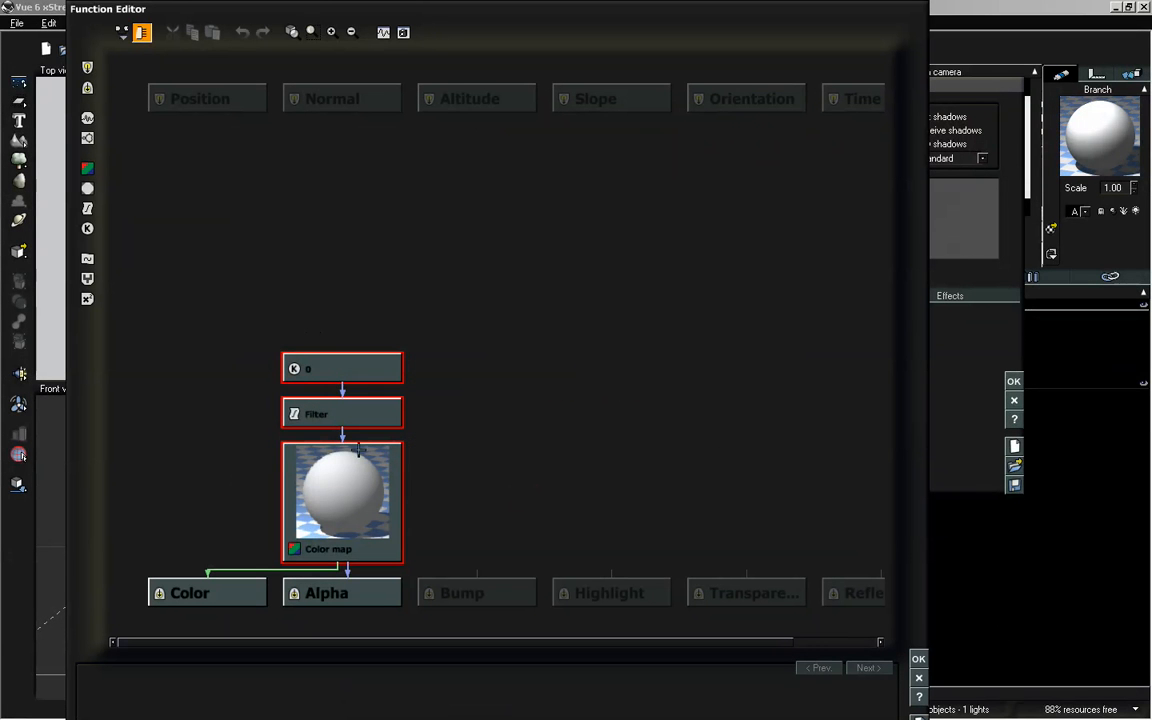
pyautogui.press('Delete')
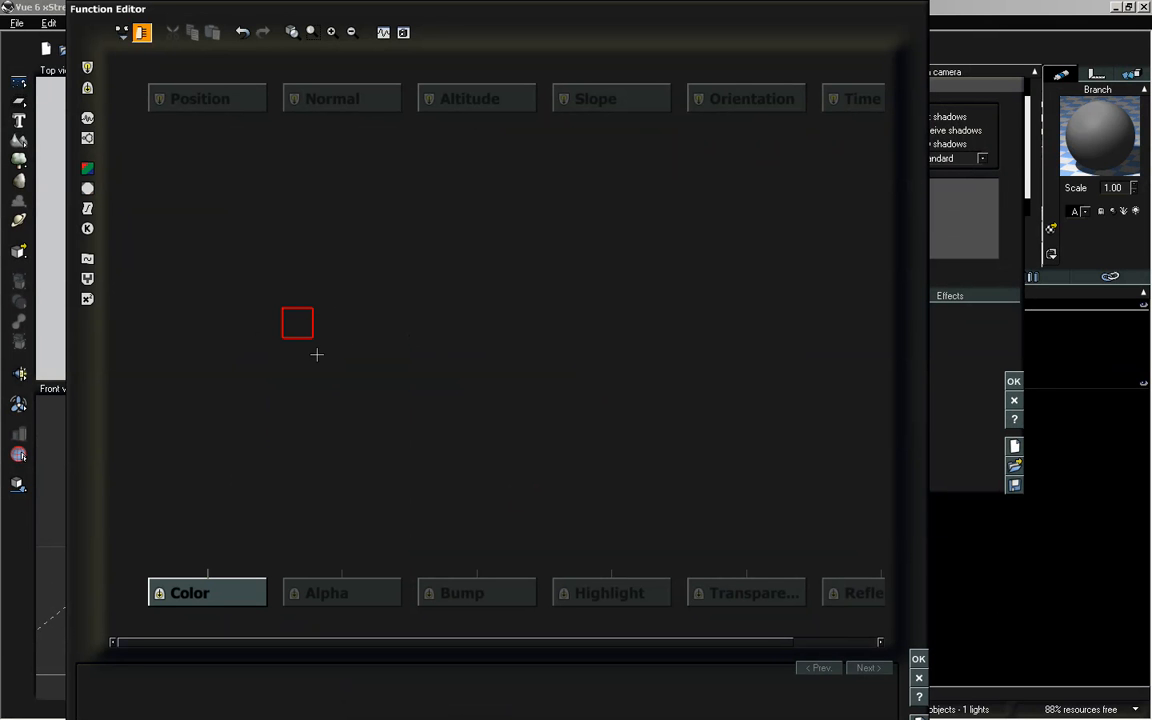
# Move the whole row of input nodes closer to the output nodes to compact the function graph
pyautogui.moveTo(406, 2); pyautogui.dragTo(399, 36)
pyautogui.scroll(-2, 457, 199)
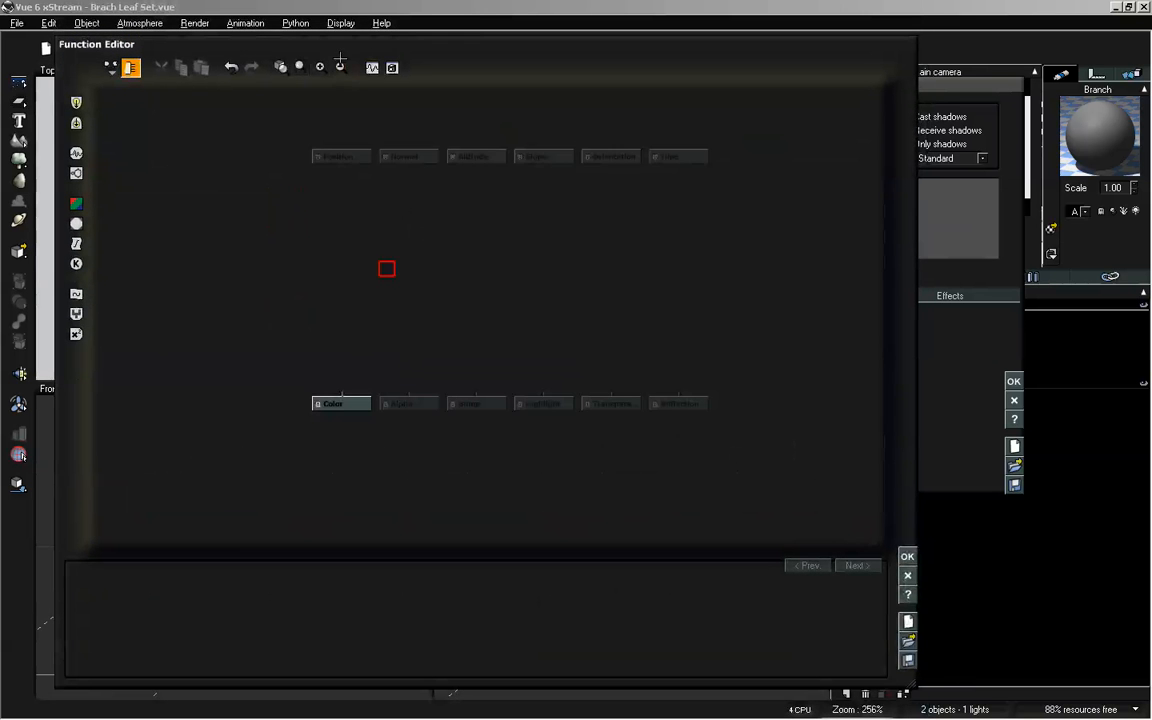
pyautogui.moveTo(710, 232); pyautogui.dragTo(373, 291)
pyautogui.click(320, 67)
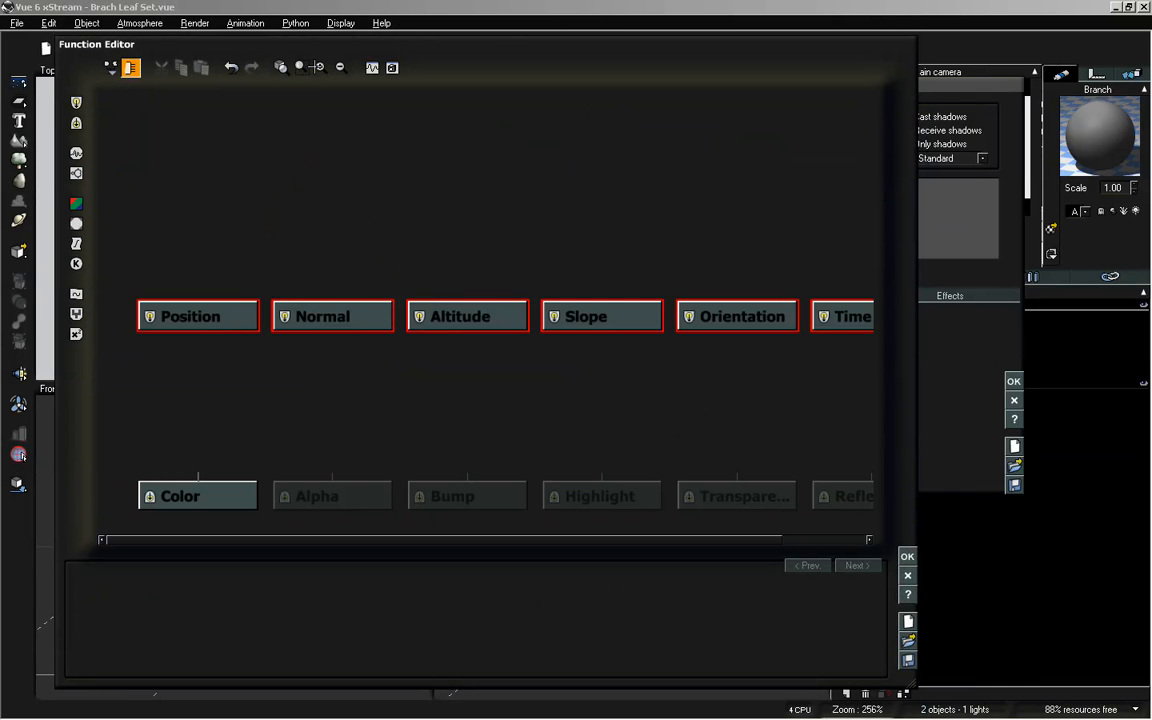
pyautogui.moveTo(205, 322); pyautogui.dragTo(206, 208)
pyautogui.click(224, 216)
pyautogui.click(199, 404)
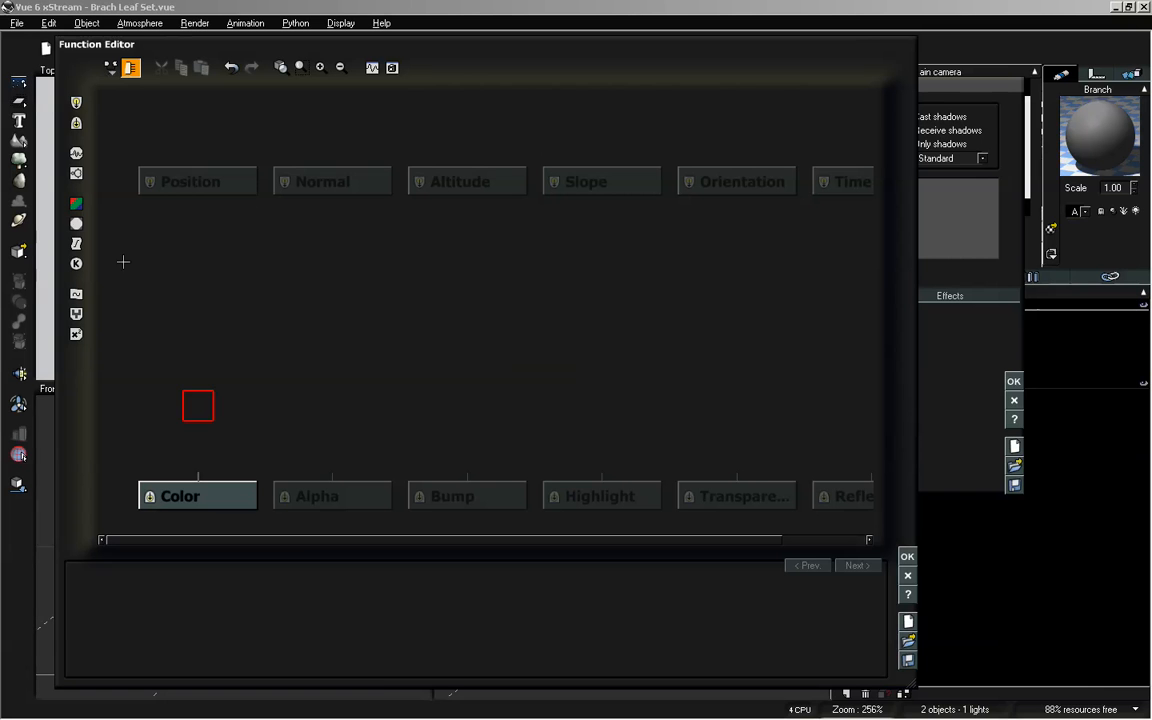
# Add a Projected Texture Map node to the graph above the Color output
pyautogui.click(76, 223)
pyautogui.moveTo(203, 392); pyautogui.dragTo(216, 345)
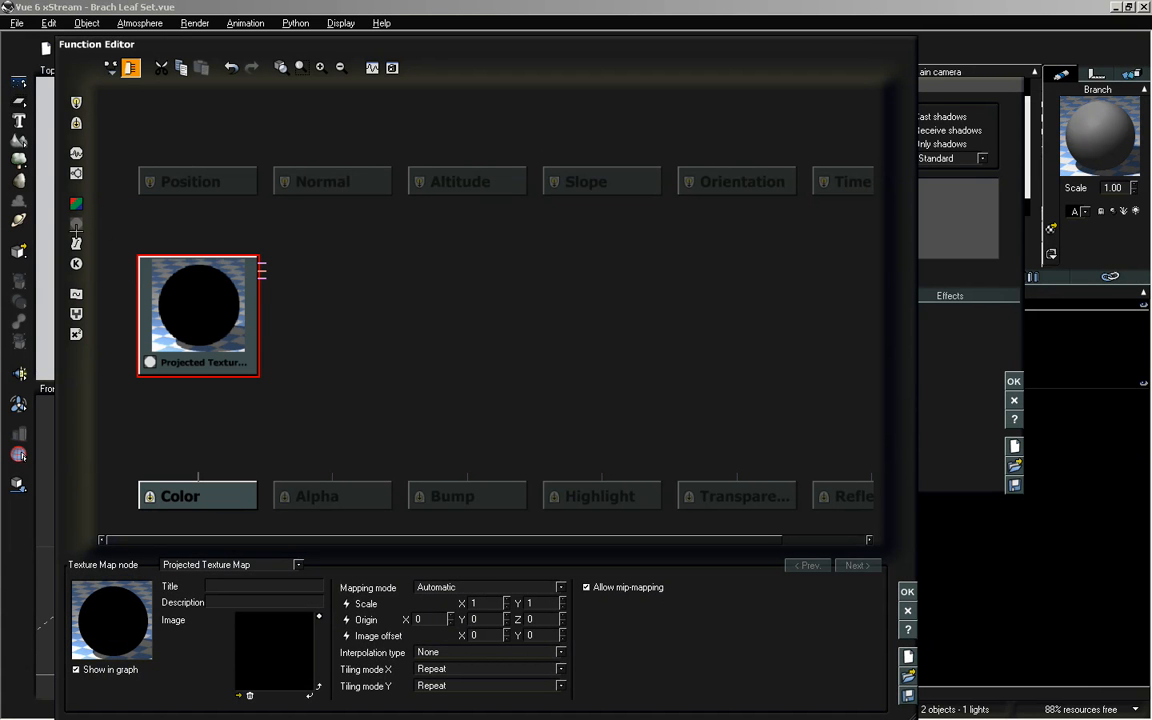
pyautogui.click(267, 564)
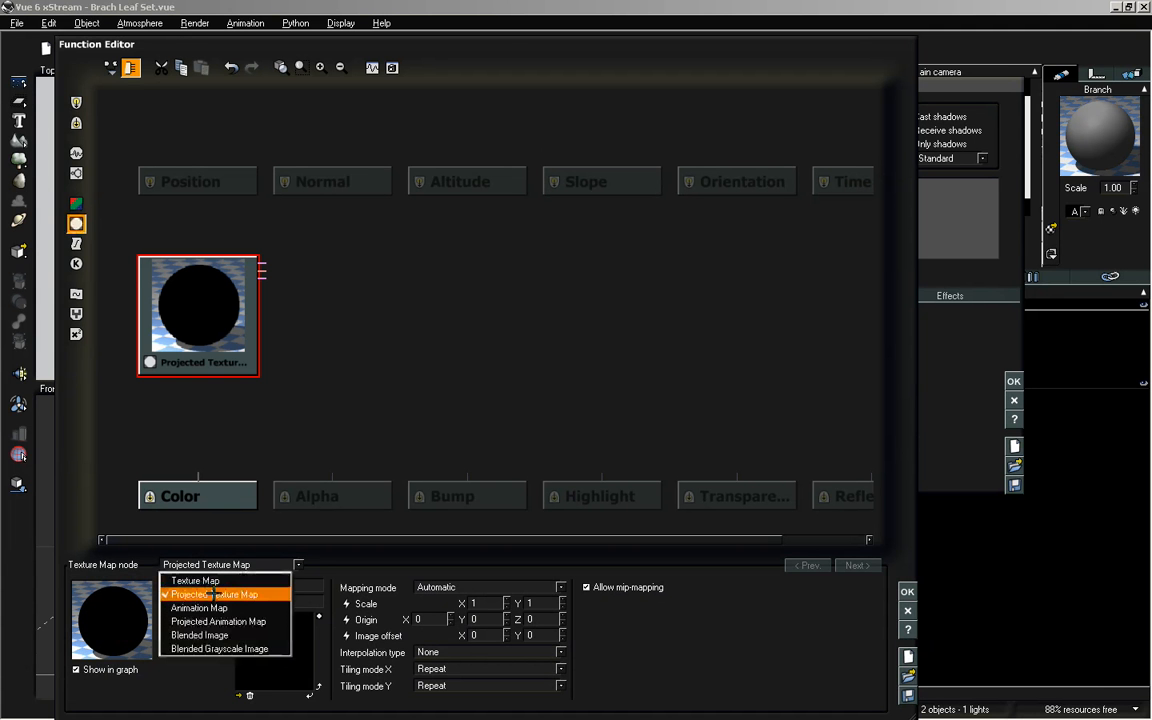
pyautogui.click(473, 339)
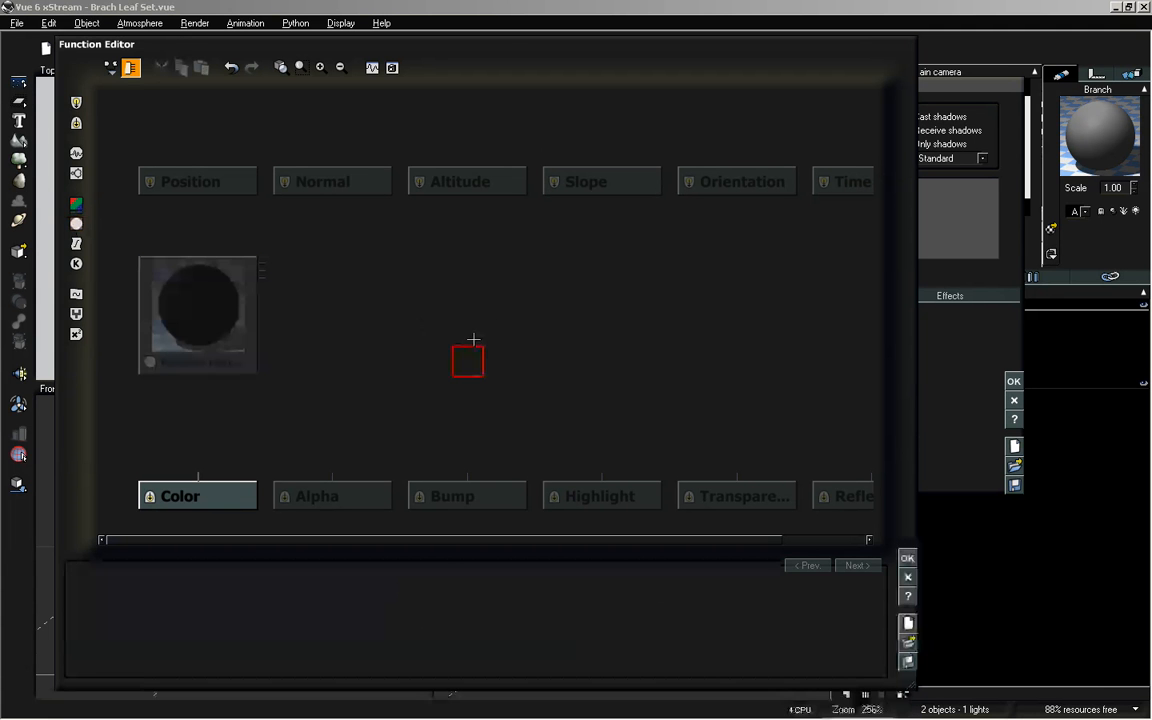
pyautogui.click(177, 282)
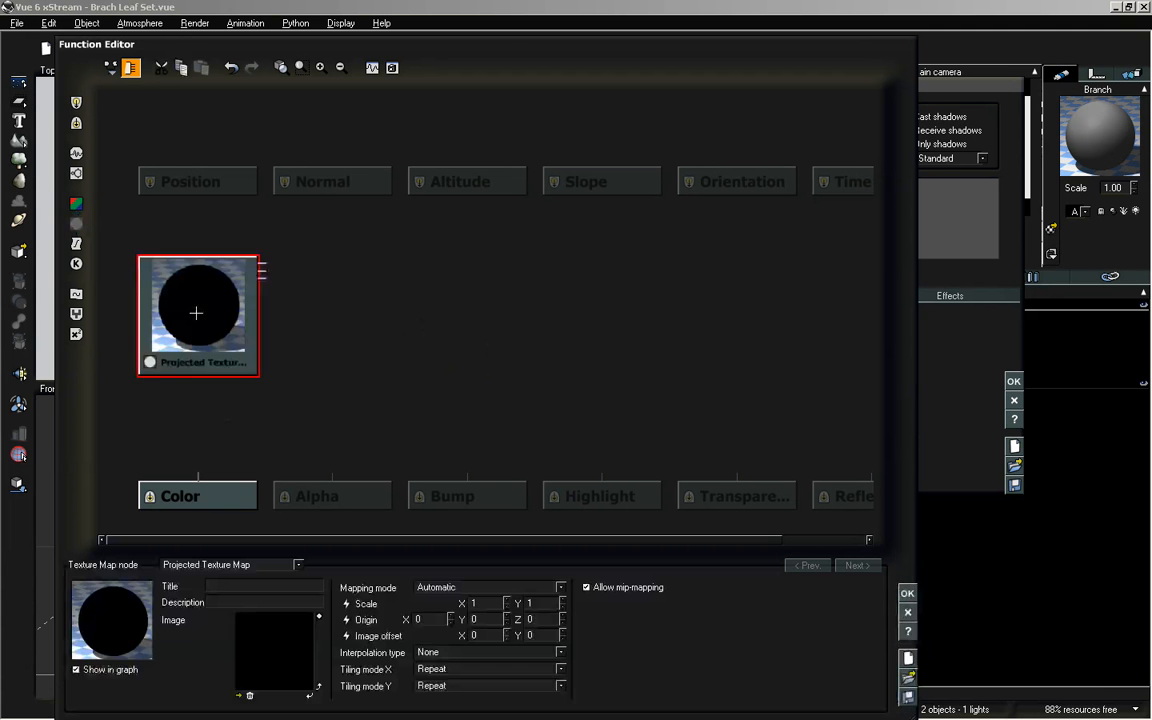
# Add a new picture collection named Custom Leaves while choosing the texture map's image, collapsing the other expanded collections
pyautogui.click(238, 695)
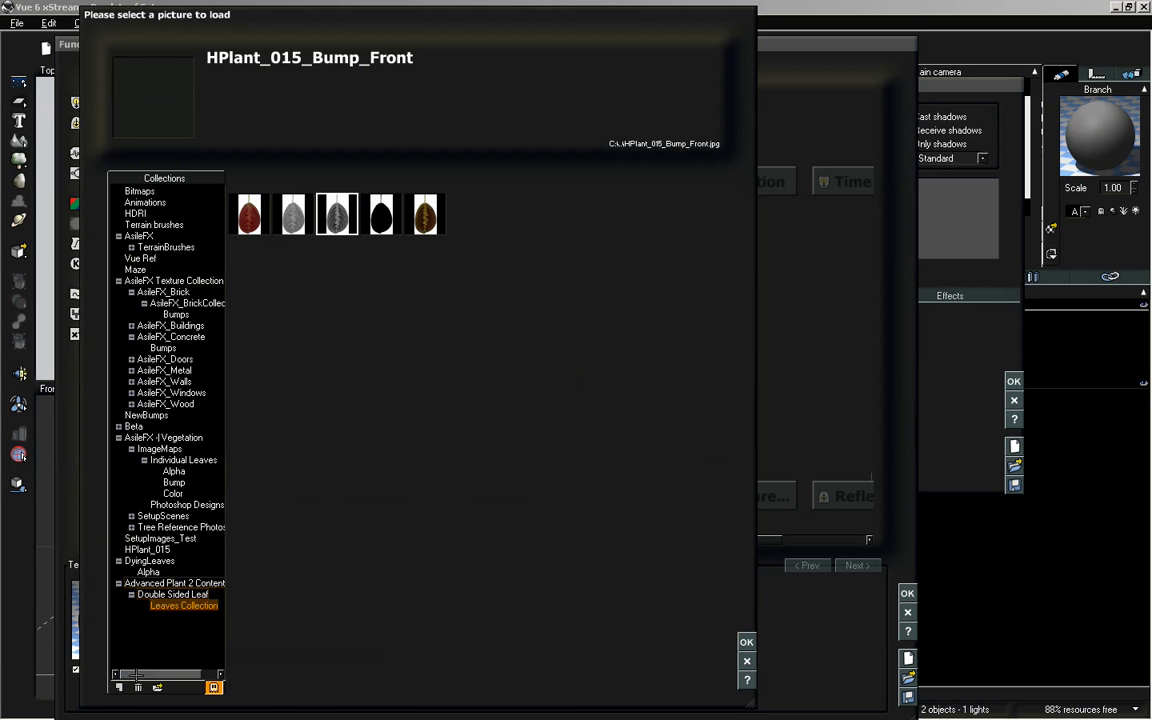
pyautogui.click(118, 583)
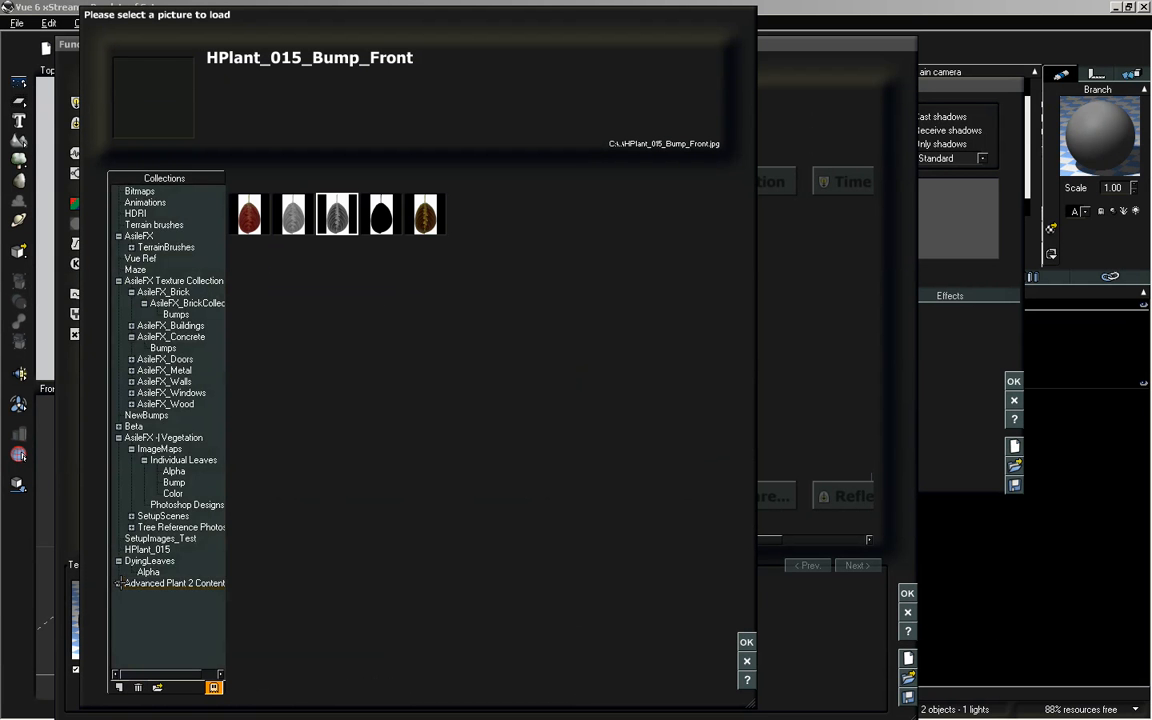
pyautogui.click(118, 437)
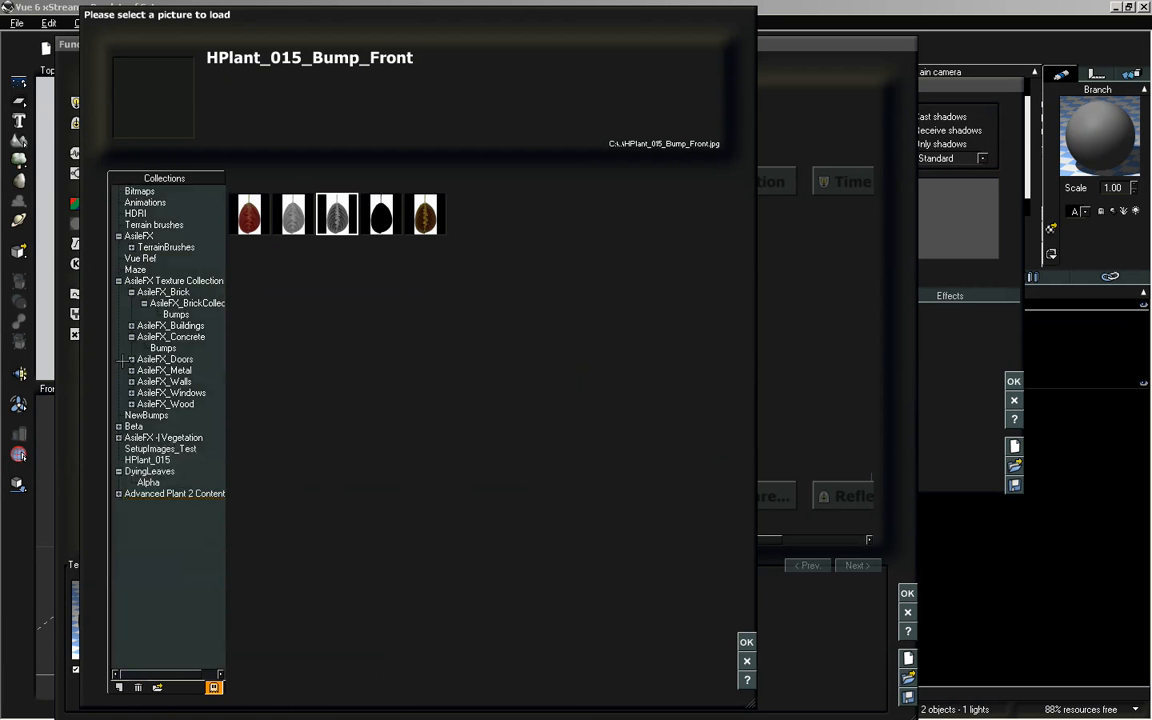
pyautogui.click(118, 280)
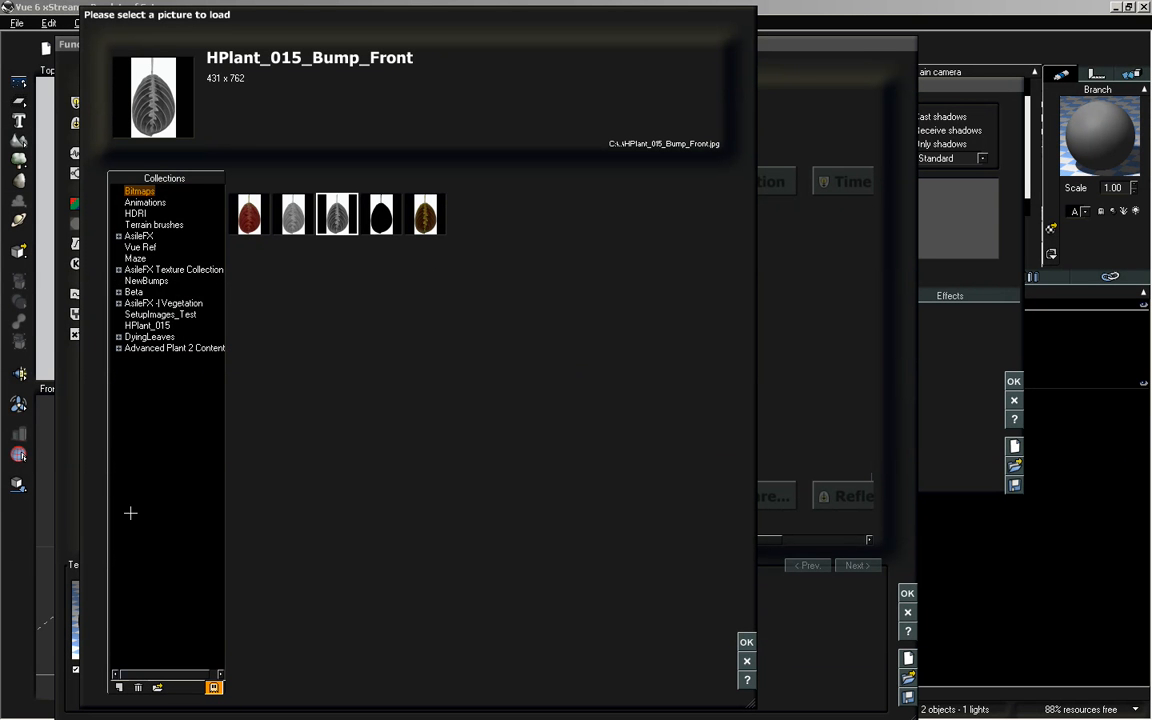
pyautogui.click(117, 687)
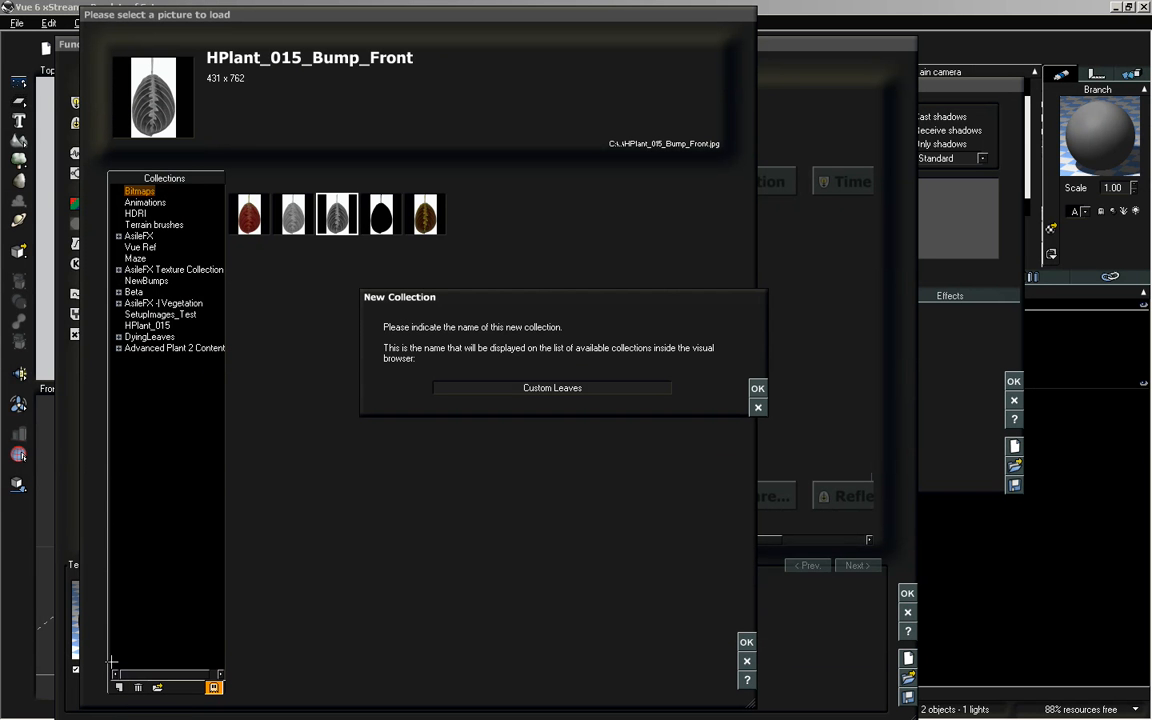
pyautogui.moveTo(554, 293); pyautogui.dragTo(545, 289)
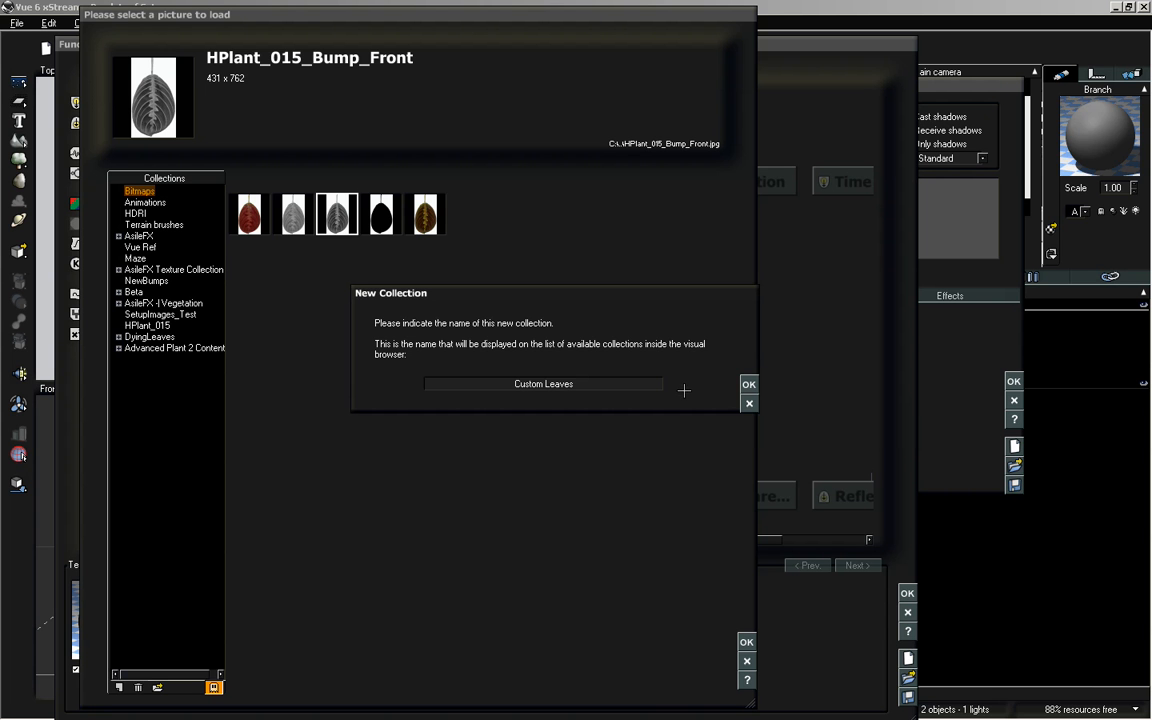
pyautogui.click(749, 384)
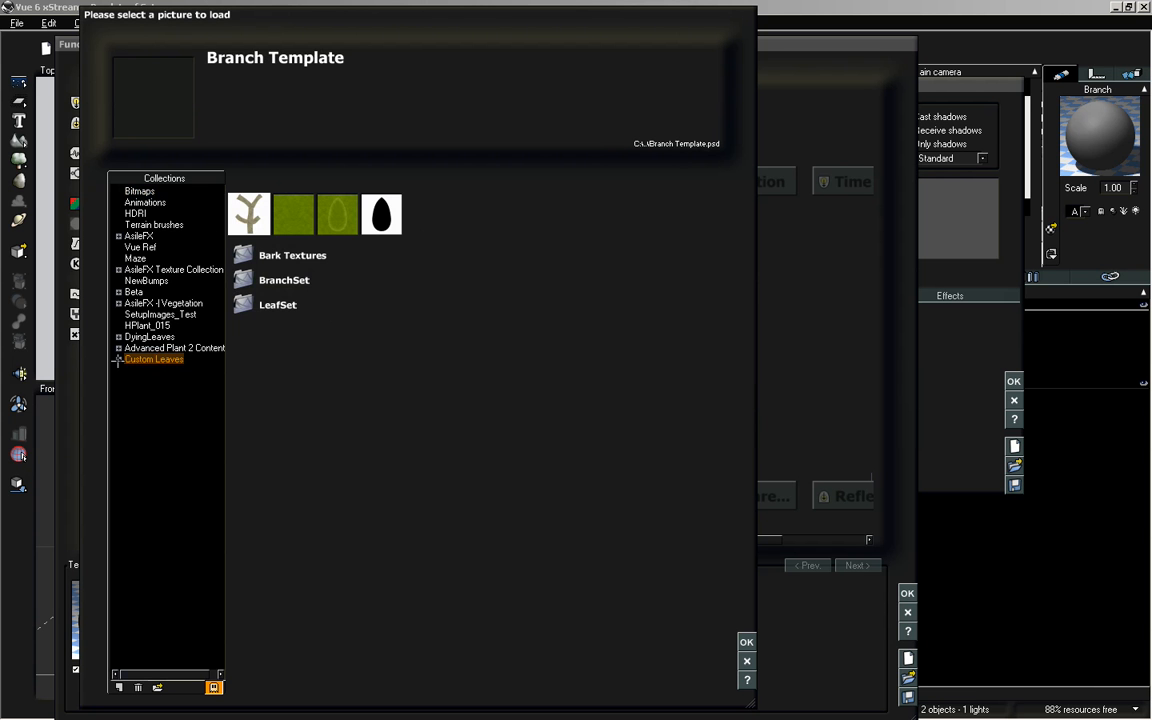
# Load the Branch_Color image from the BranchSet folder of the Custom Leaves collection into the texture map node
pyautogui.click(118, 359)
pyautogui.click(158, 392)
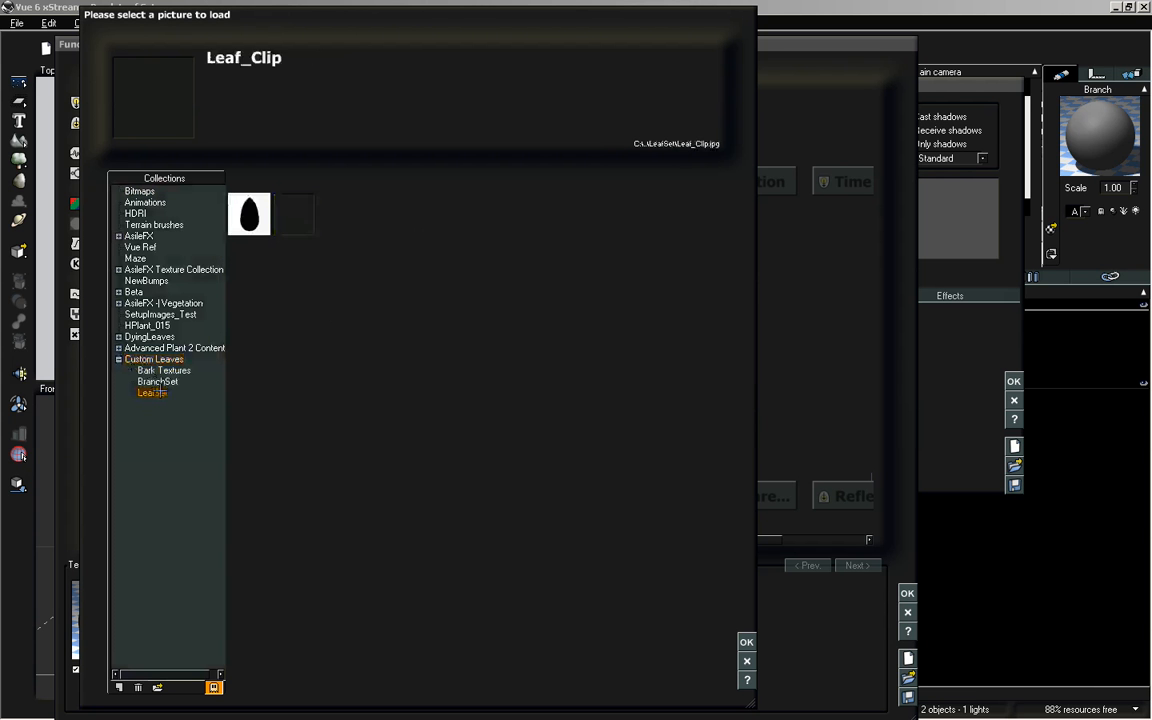
pyautogui.click(157, 381)
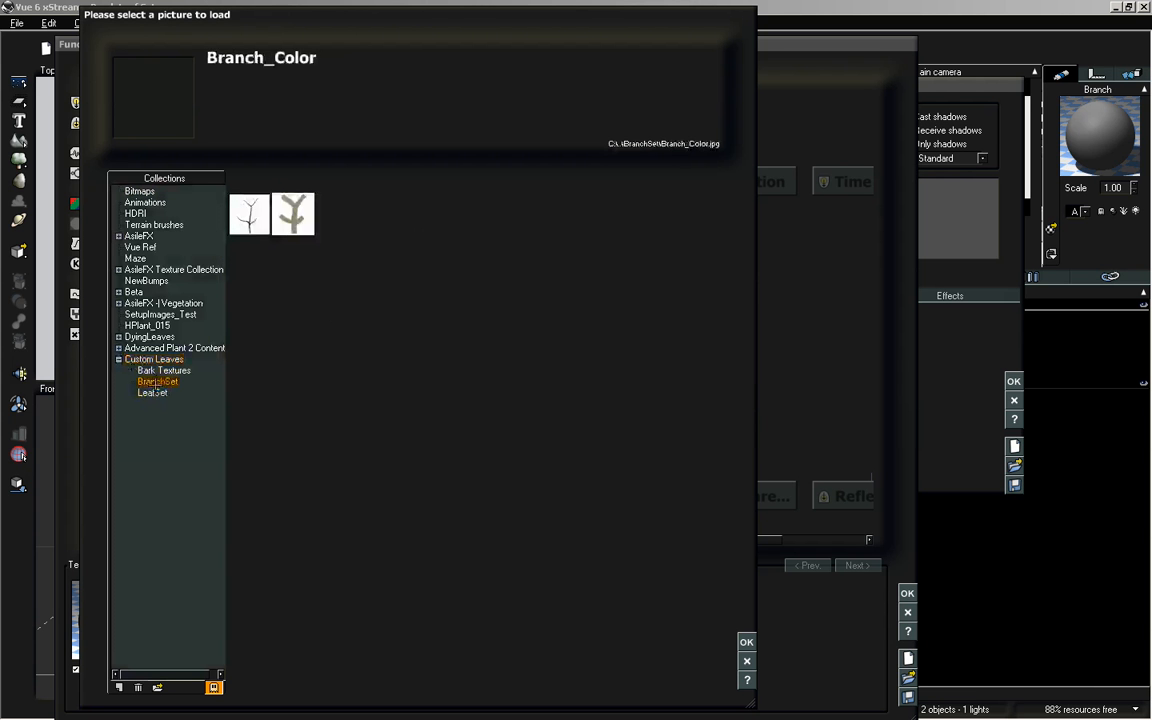
pyautogui.click(152, 392)
pyautogui.click(157, 381)
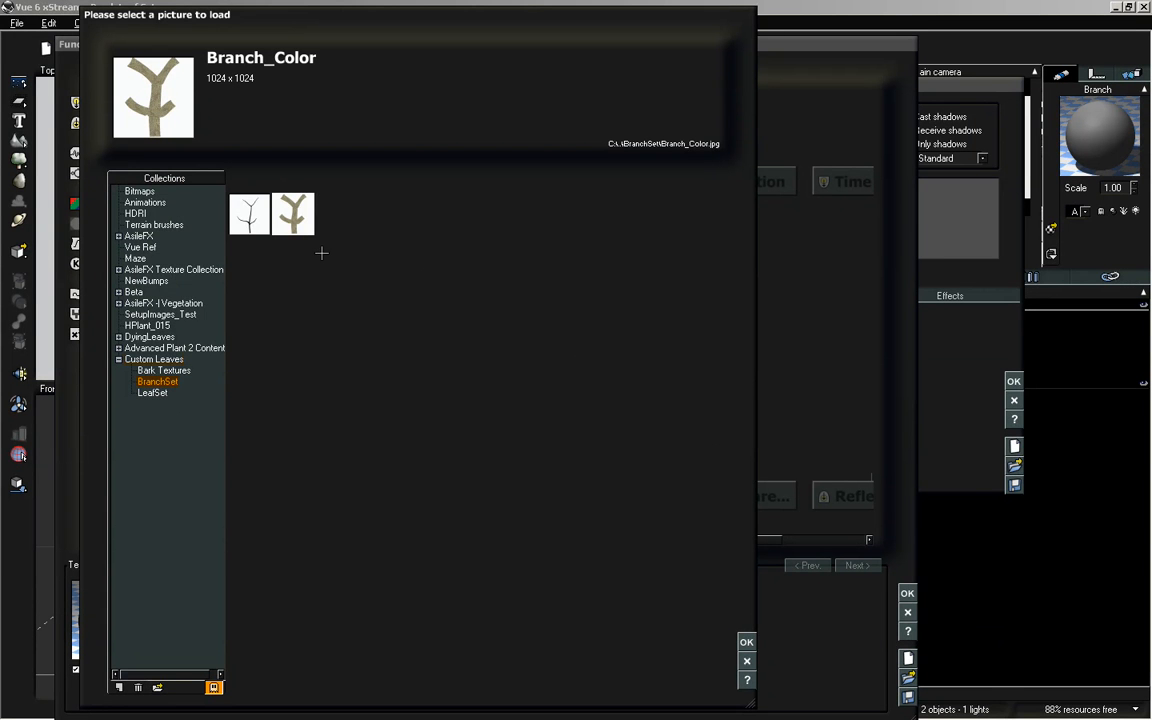
pyautogui.click(293, 219)
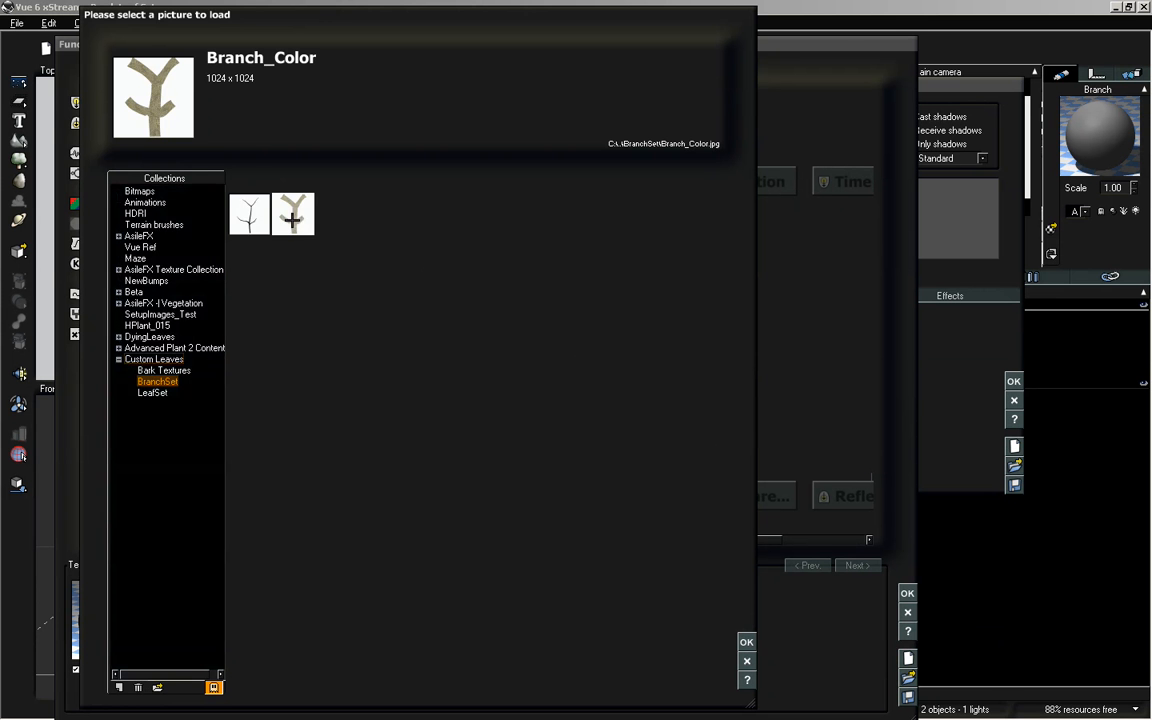
pyautogui.click(746, 642)
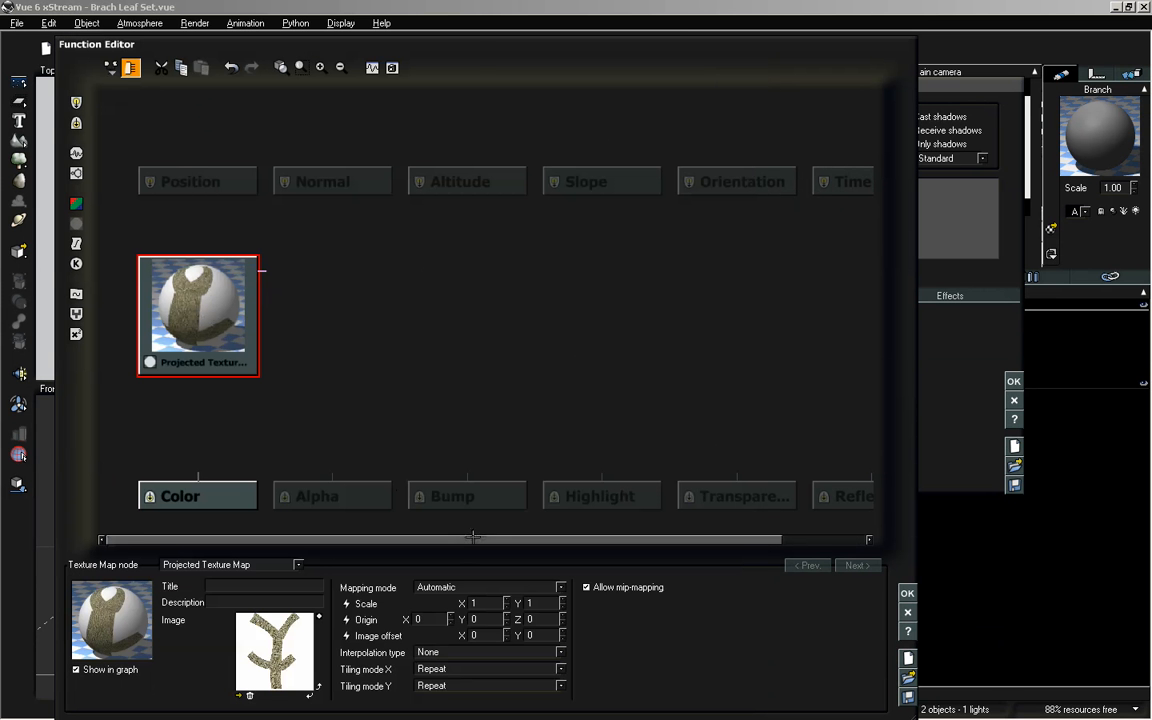
# Set the texture map's mapping mode to Flat (vertical) and connect its color output to the Color node
pyautogui.click(473, 586)
pyautogui.click(470, 603)
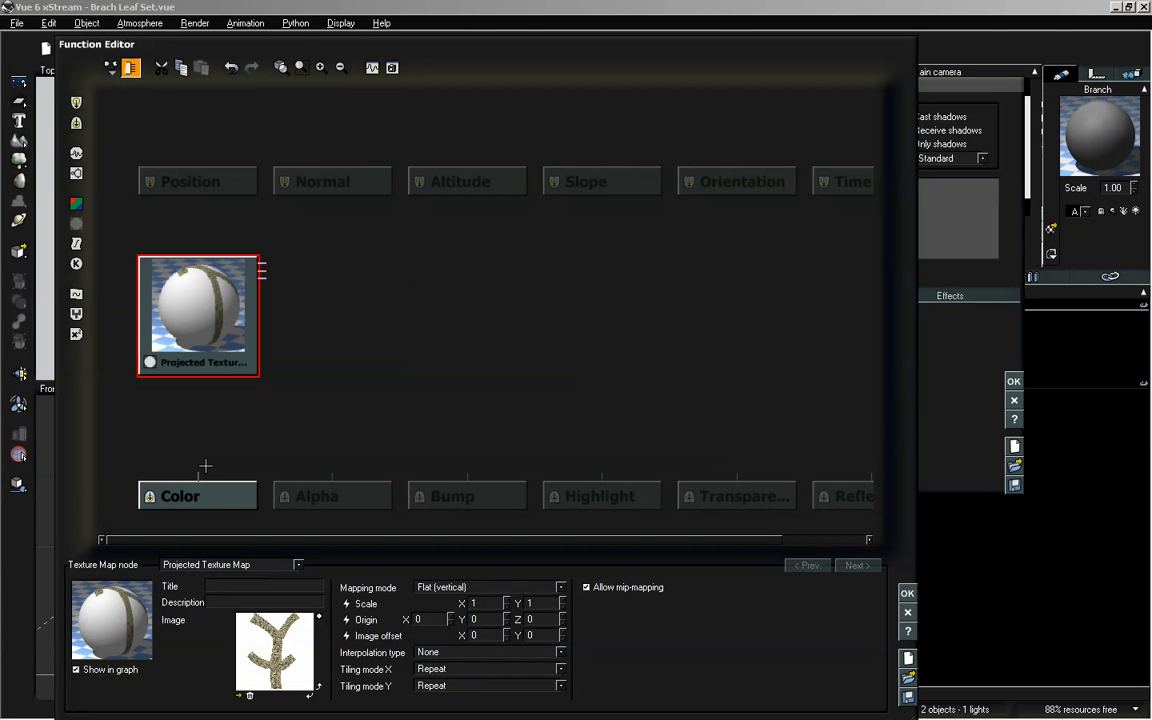
pyautogui.moveTo(196, 472); pyautogui.dragTo(197, 371)
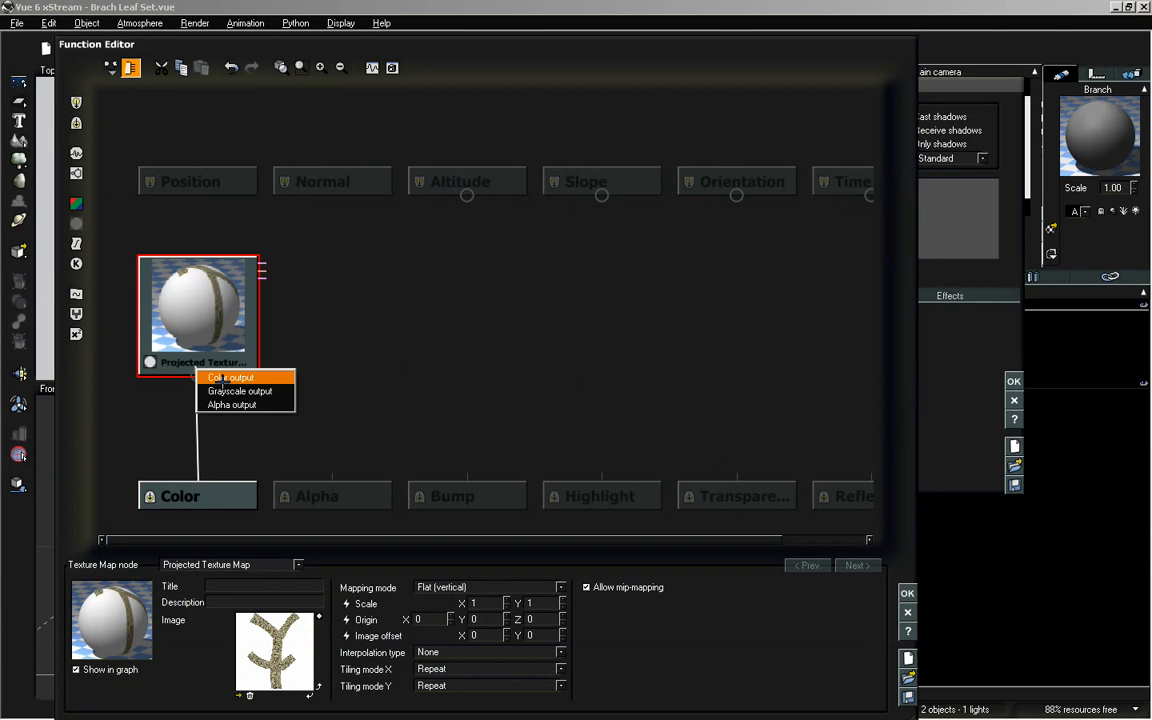
pyautogui.click(226, 378)
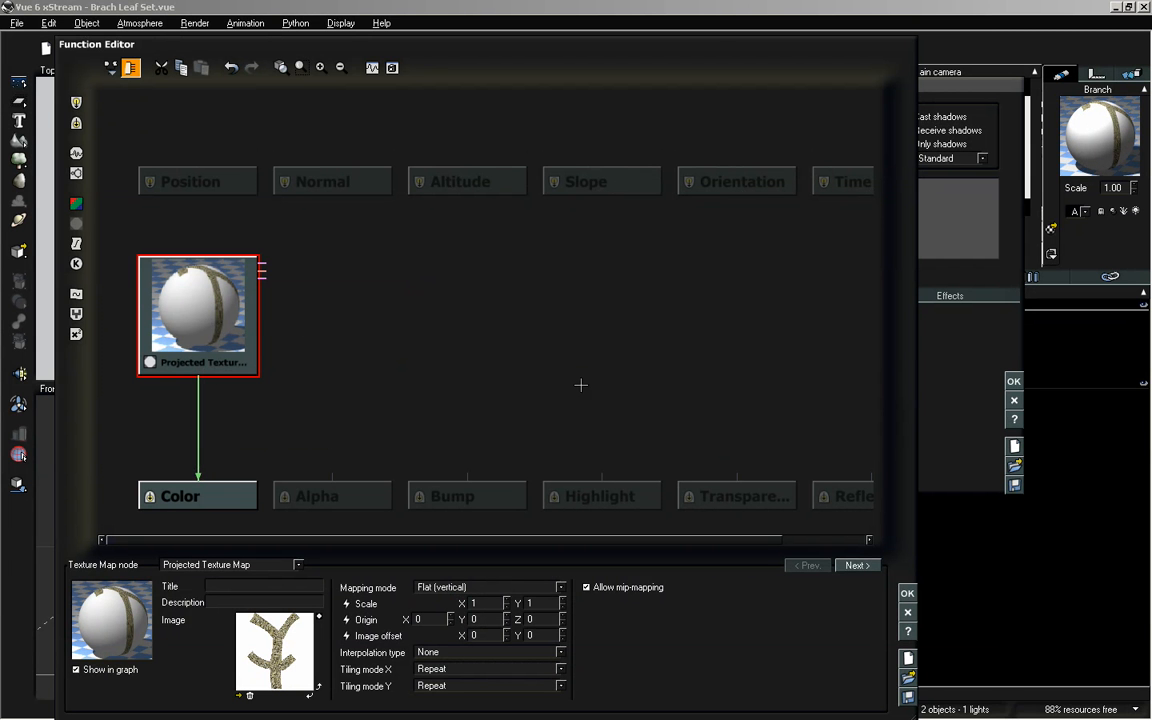
# Duplicate the projected texture map node and place the copy beside the original
pyautogui.click(423, 314)
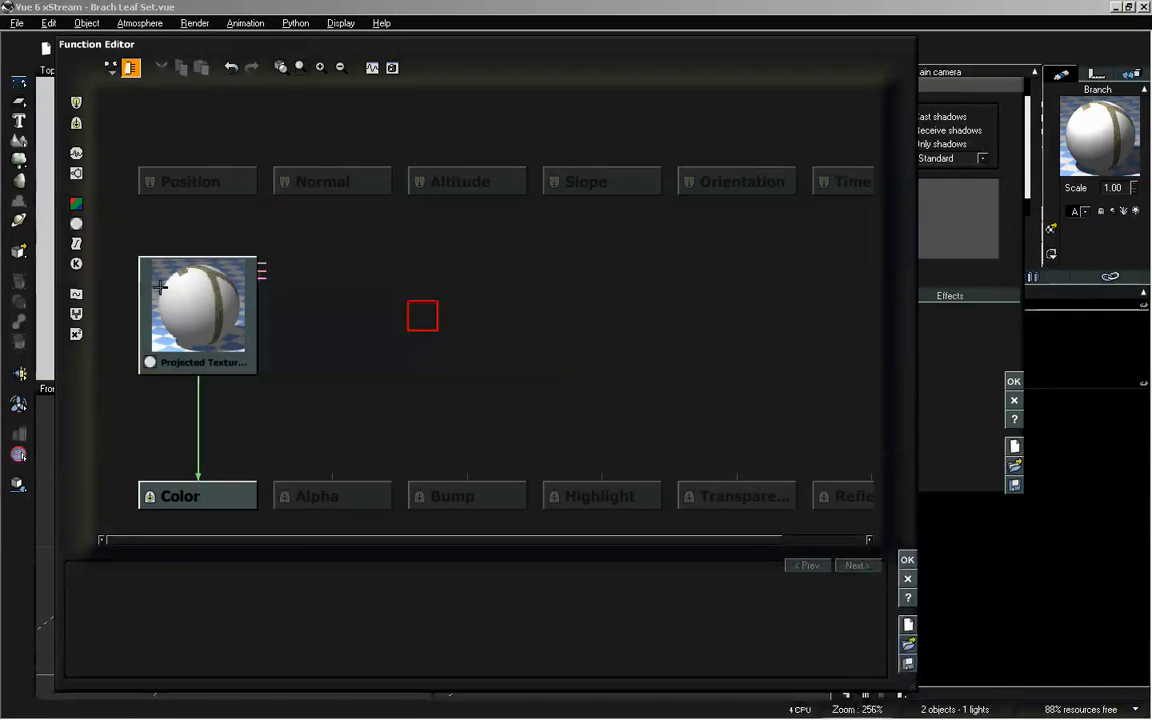
pyautogui.click(160, 288)
pyautogui.click(422, 315)
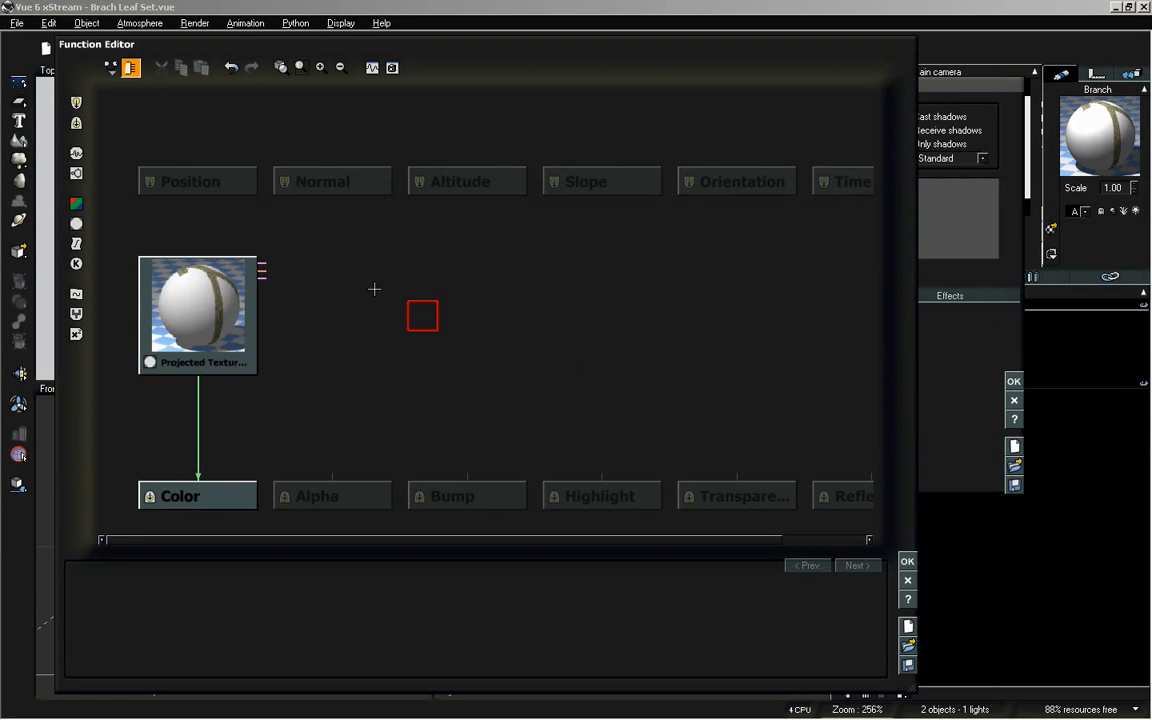
pyautogui.click(76, 203)
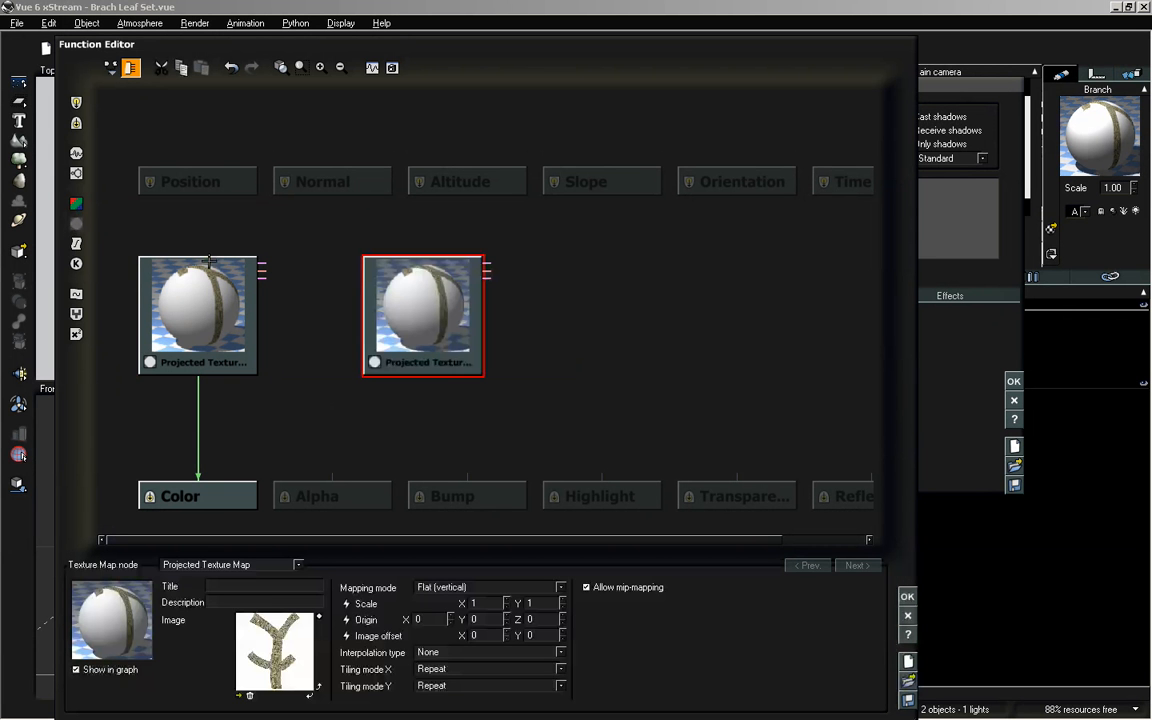
pyautogui.moveTo(438, 328)
pyautogui.mouseDown()
pyautogui.moveTo(393, 283)
pyautogui.moveTo(455, 315)
pyautogui.mouseUp()
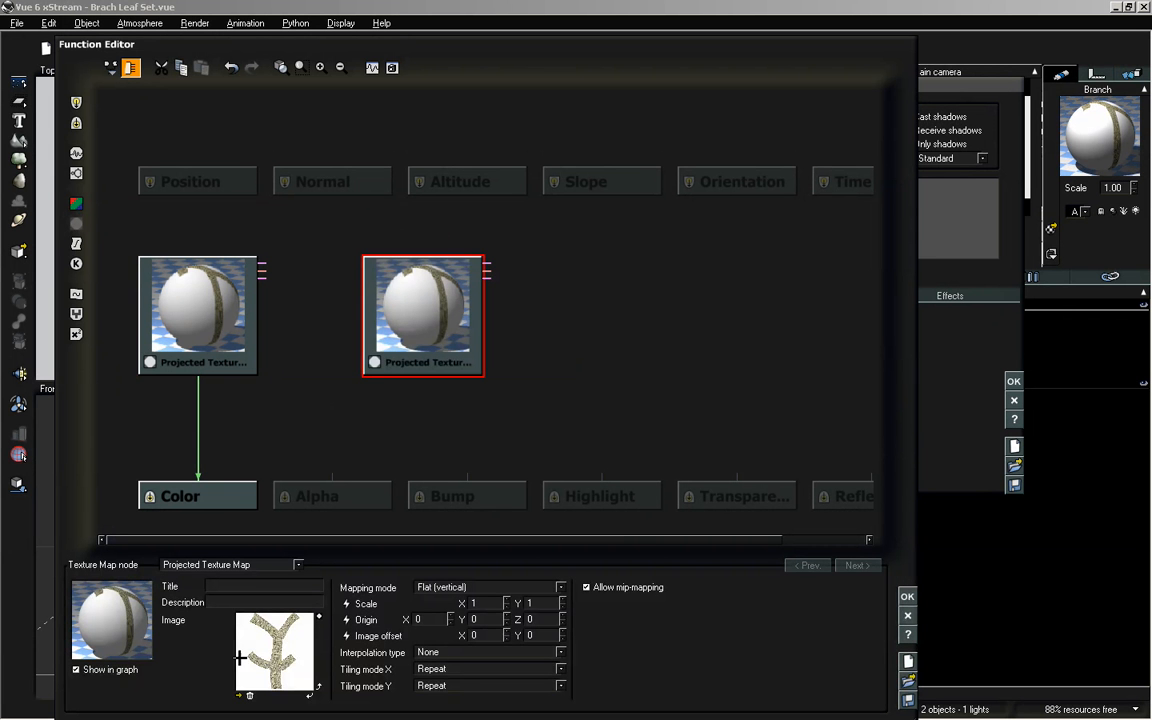
# Load the Branch_Clip image from the BranchSet folder into the duplicated texture map node
pyautogui.click(239, 695)
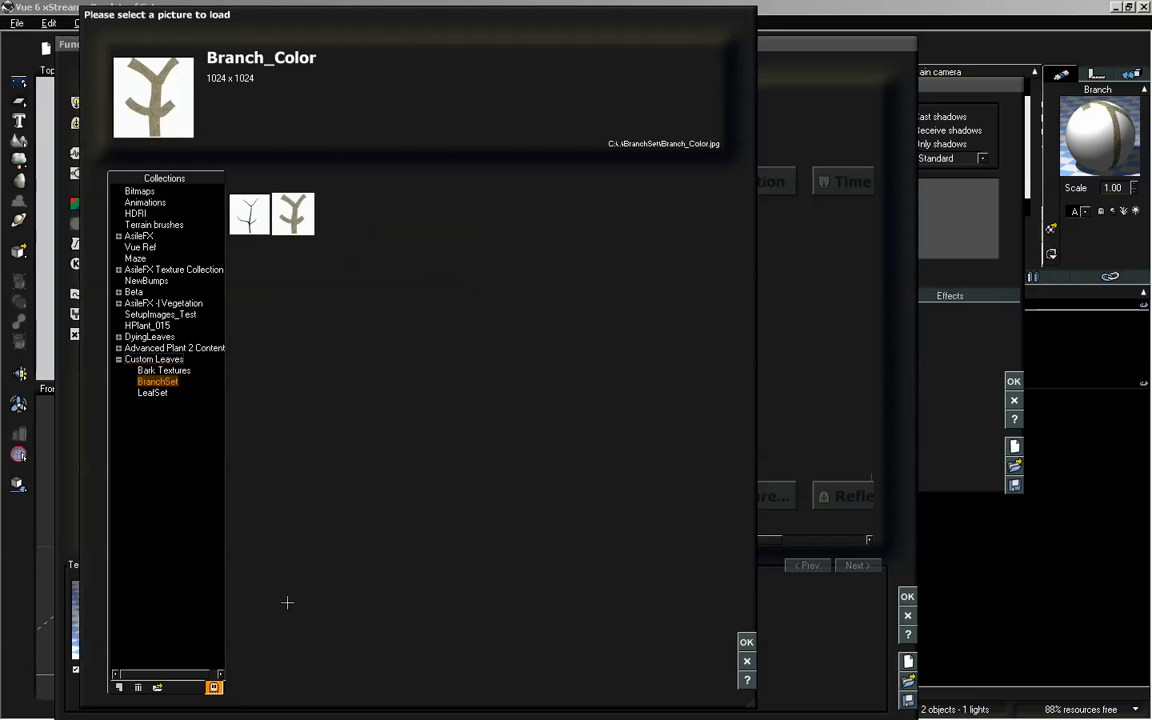
pyautogui.click(254, 222)
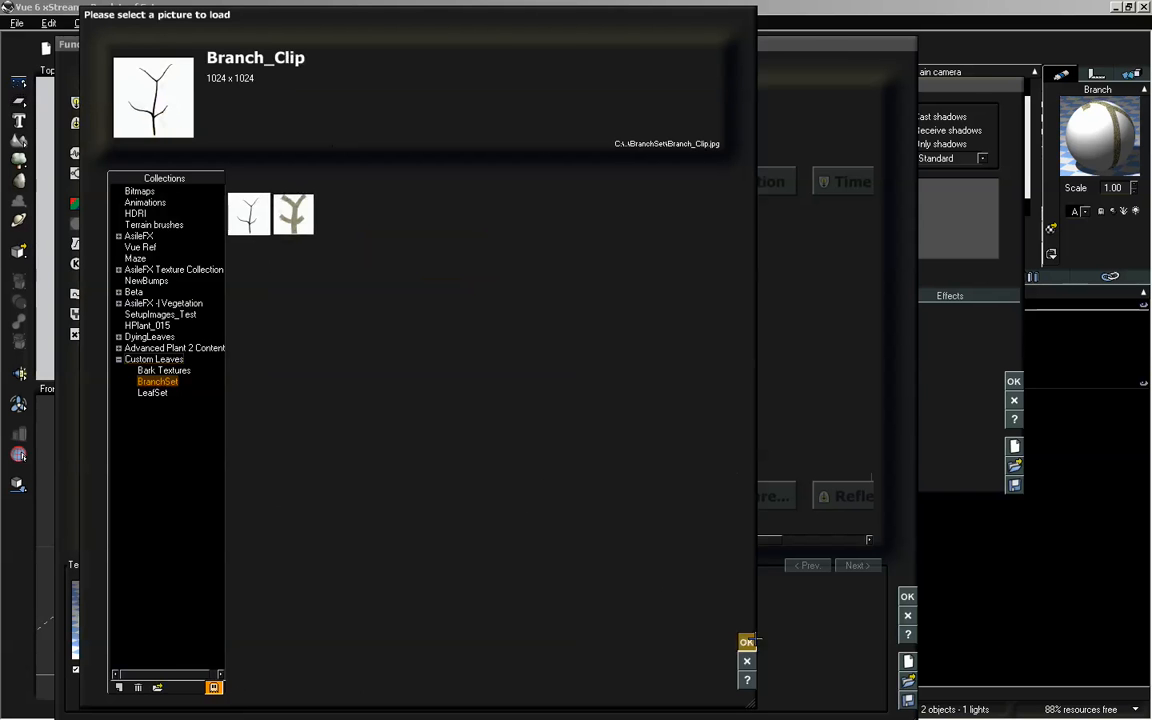
pyautogui.click(746, 641)
# Connect the clip texture map's grayscale output to the Alpha and Transparency nodes, and accept the function and the material
pyautogui.moveTo(332, 478); pyautogui.dragTo(428, 368)
pyautogui.click(450, 373)
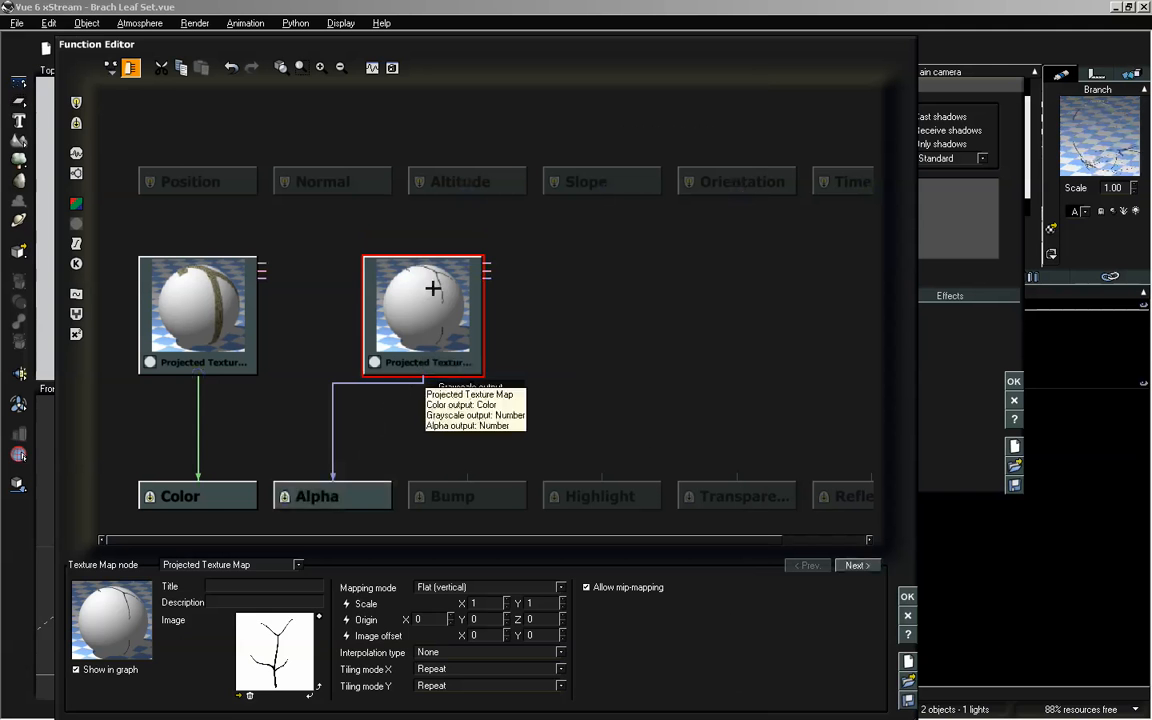
pyautogui.moveTo(740, 472); pyautogui.dragTo(422, 376)
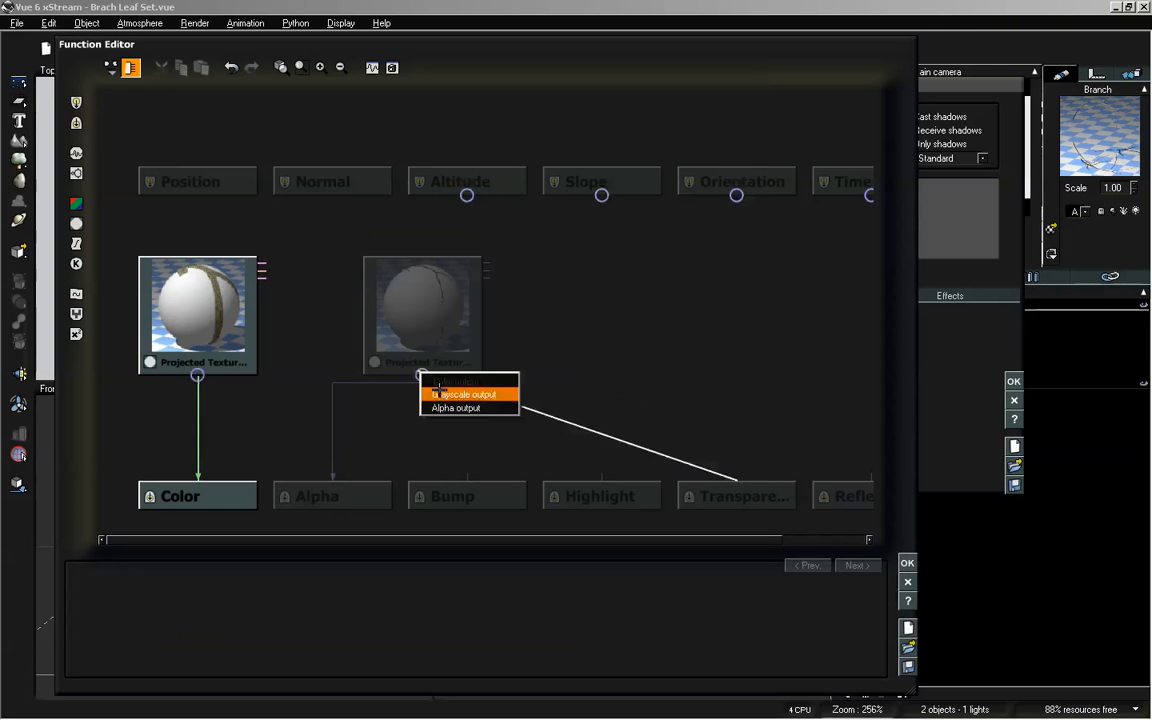
pyautogui.click(485, 394)
pyautogui.click(416, 304)
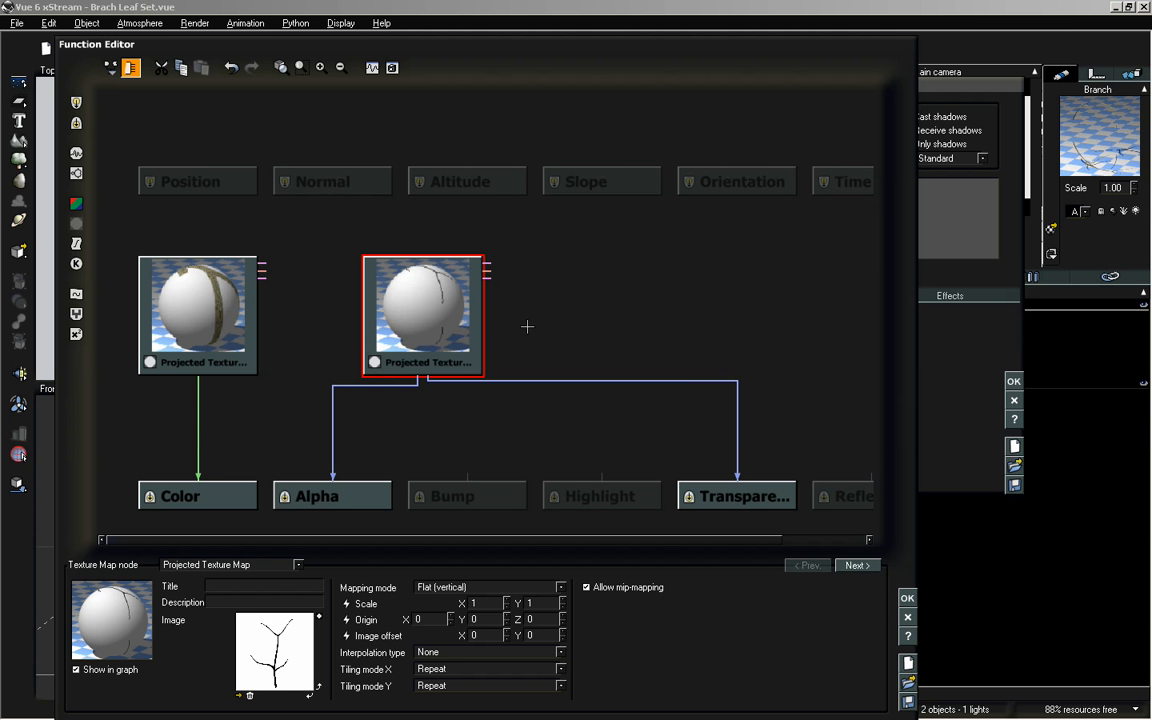
pyautogui.click(907, 596)
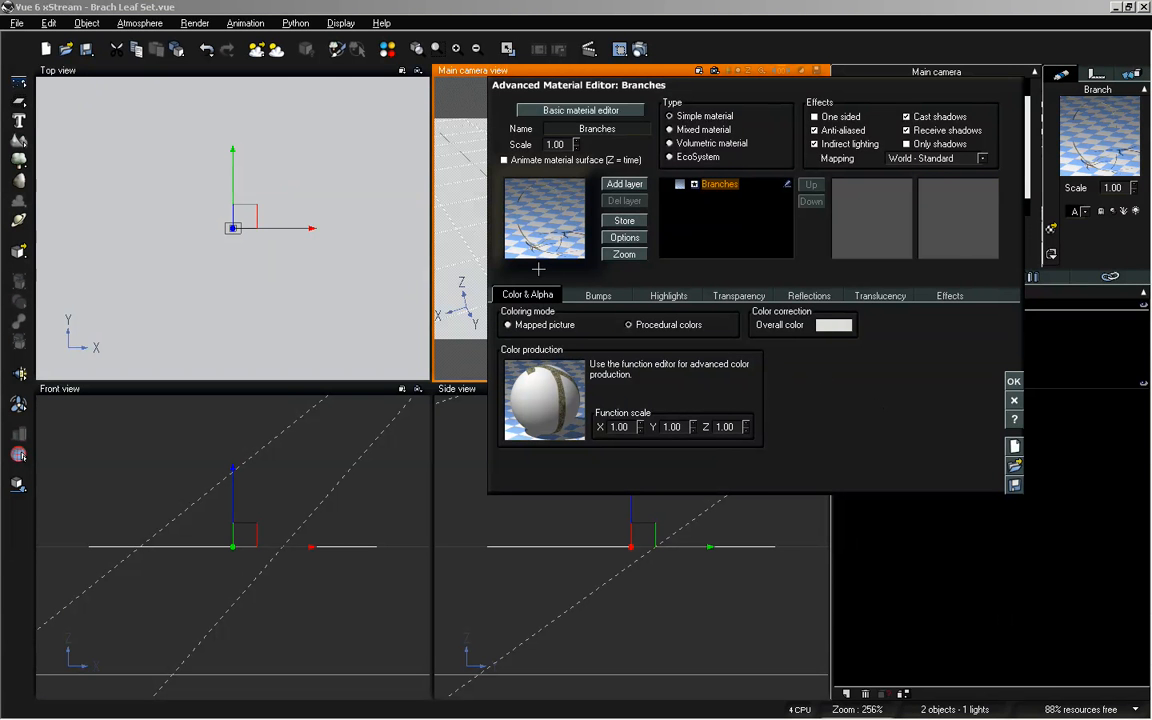
pyautogui.click(1013, 381)
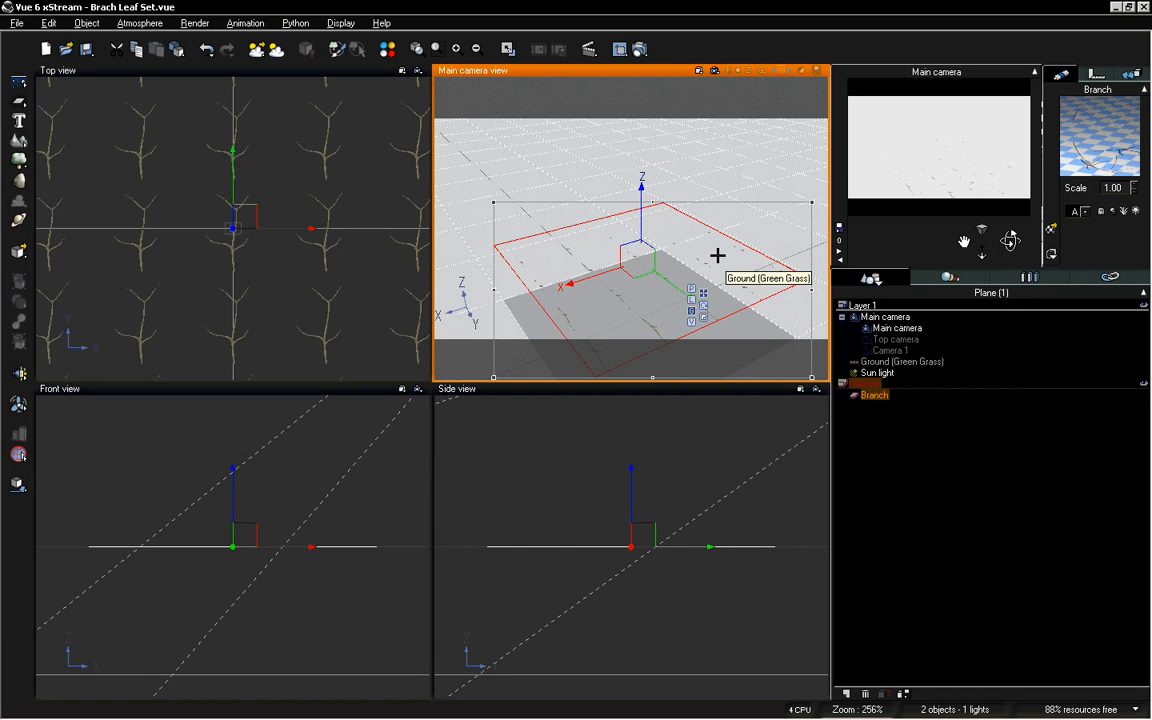
# Set the Branches material's mapping to Object - Parametric and accept the change
pyautogui.doubleClick(1068, 147)
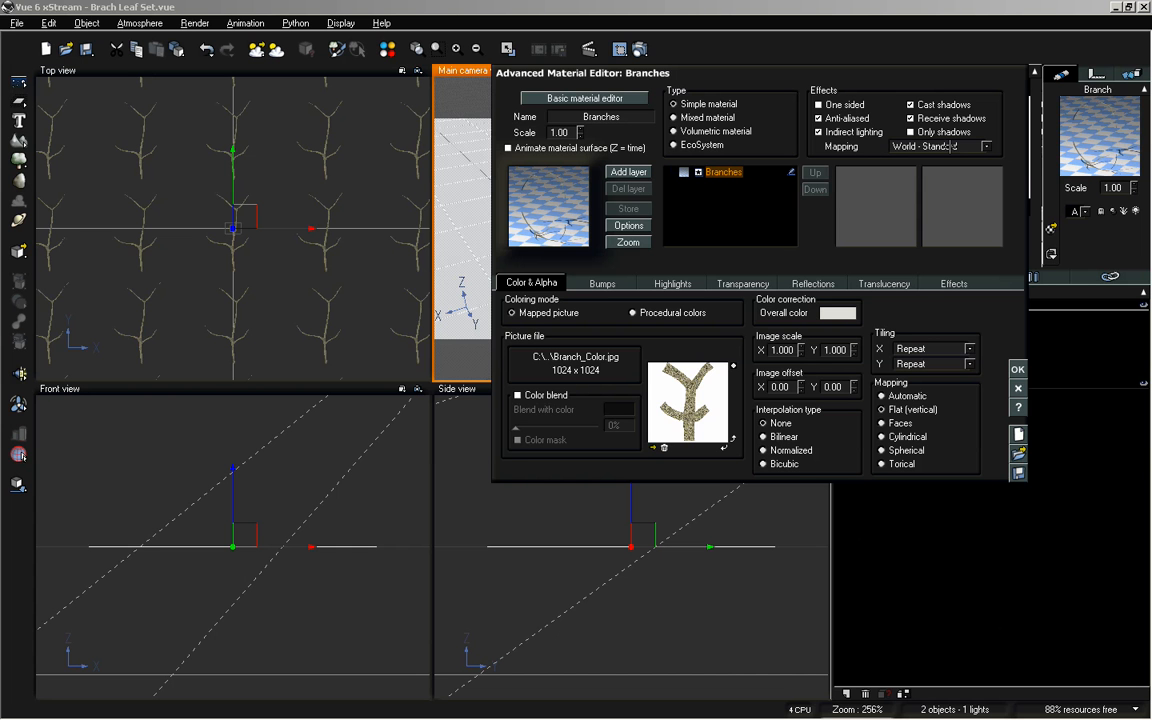
pyautogui.click(940, 146)
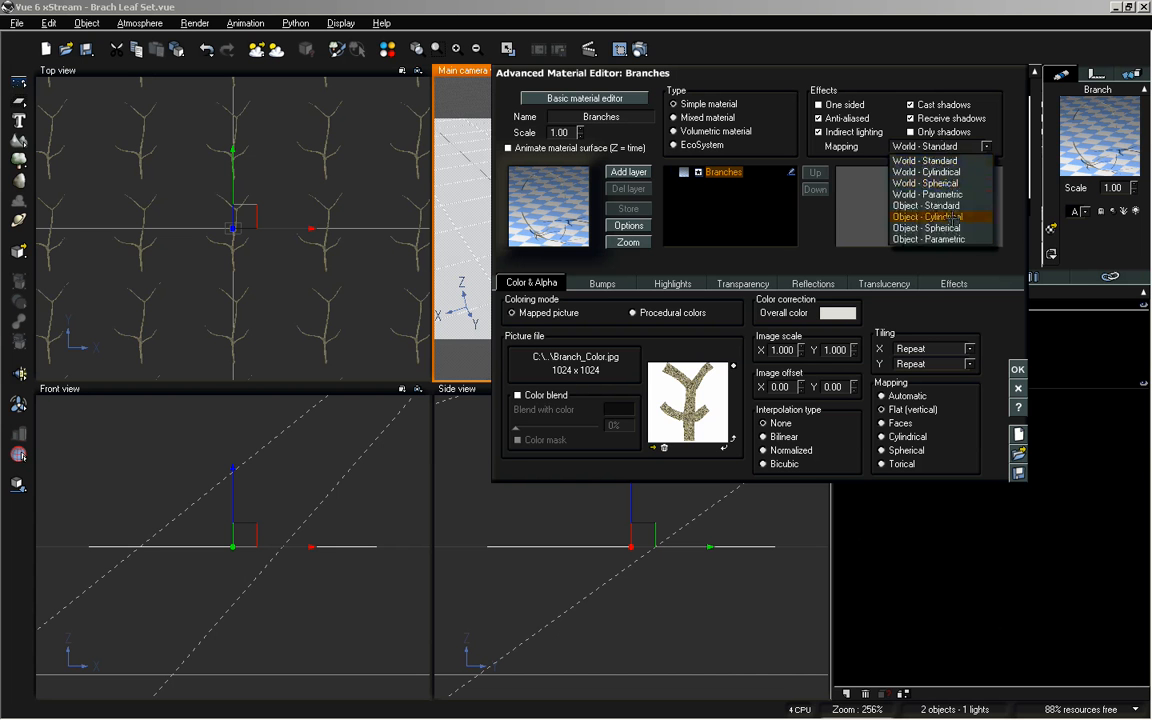
pyautogui.click(850, 218)
pyautogui.press('Return')
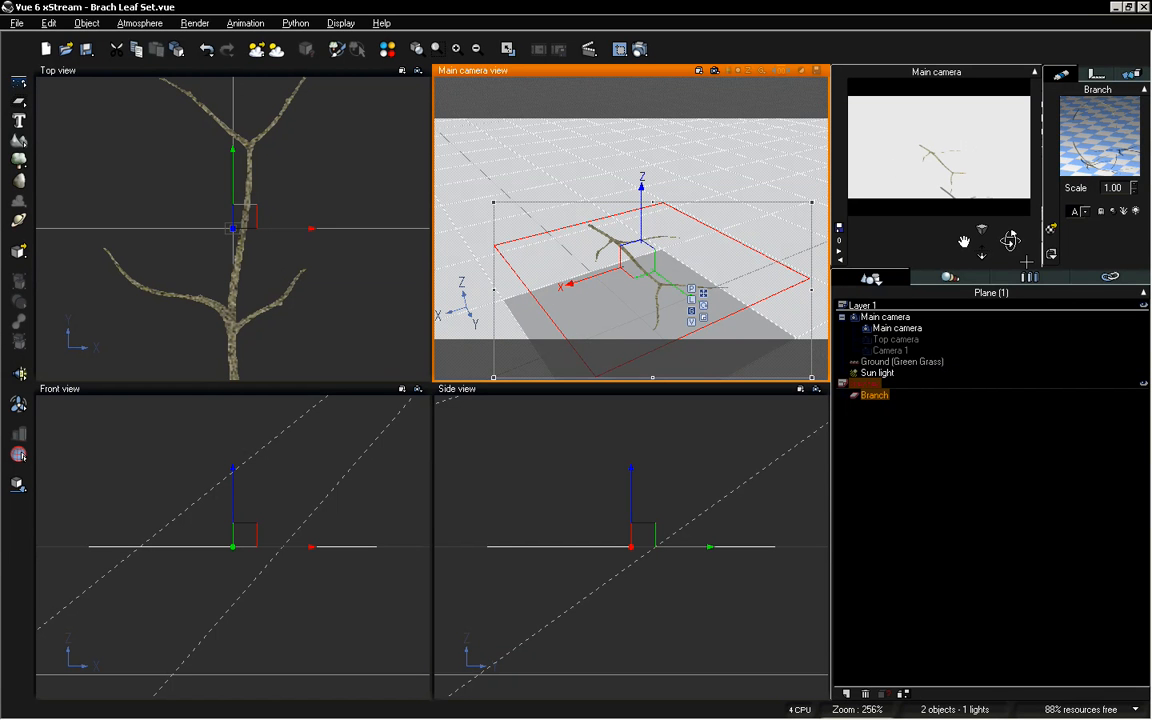
pyautogui.moveTo(1010, 243)
pyautogui.mouseDown()
pyautogui.moveTo(1040, 266)
pyautogui.moveTo(1016, 242)
pyautogui.mouseUp()
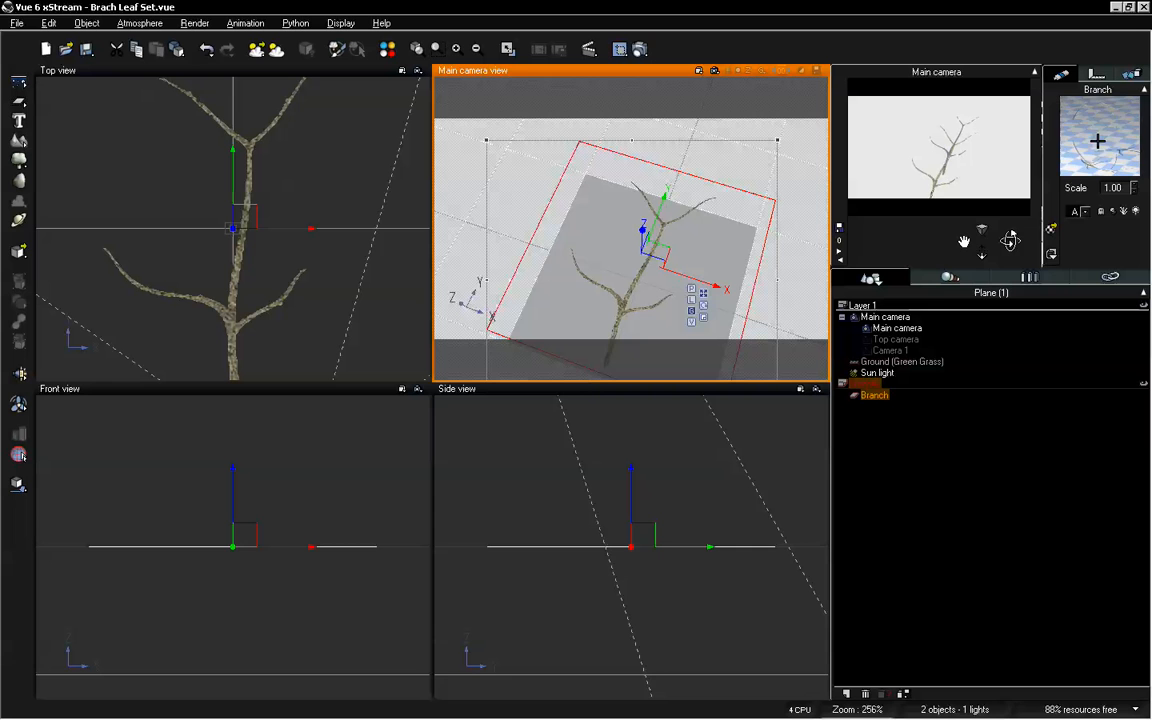
# Turn off anti-aliasing, indirect lighting, cast shadows and receive shadows in the ground plane's material
pyautogui.click(889, 361)
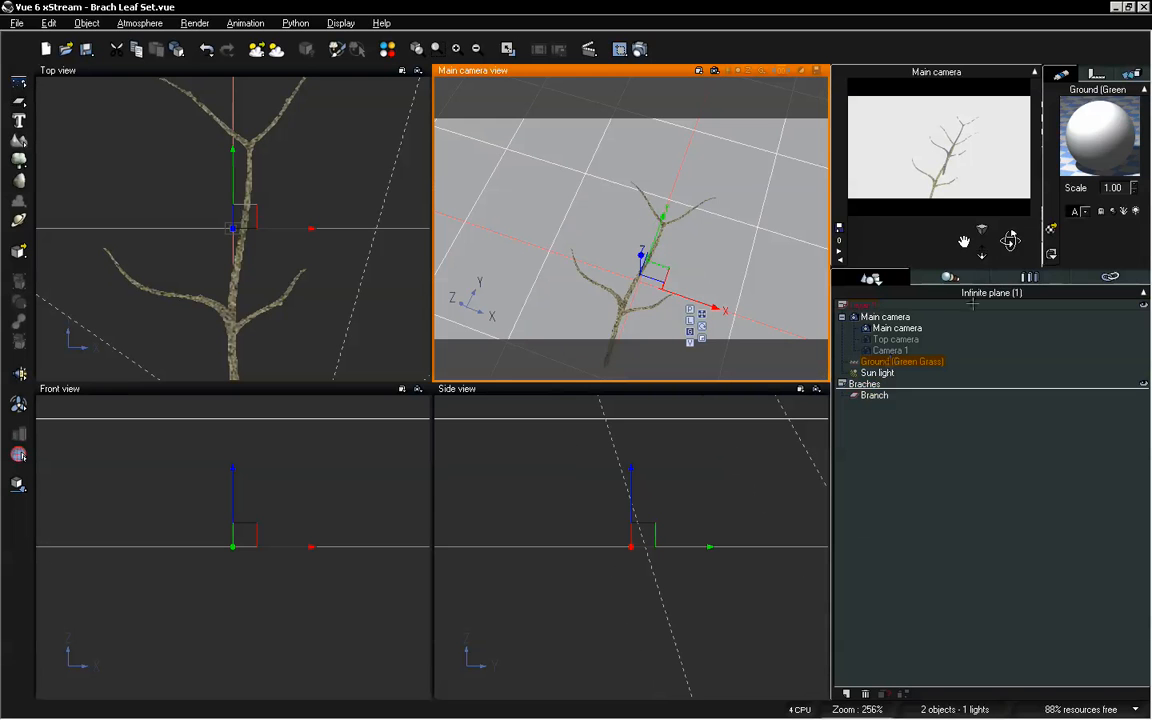
pyautogui.doubleClick(1096, 128)
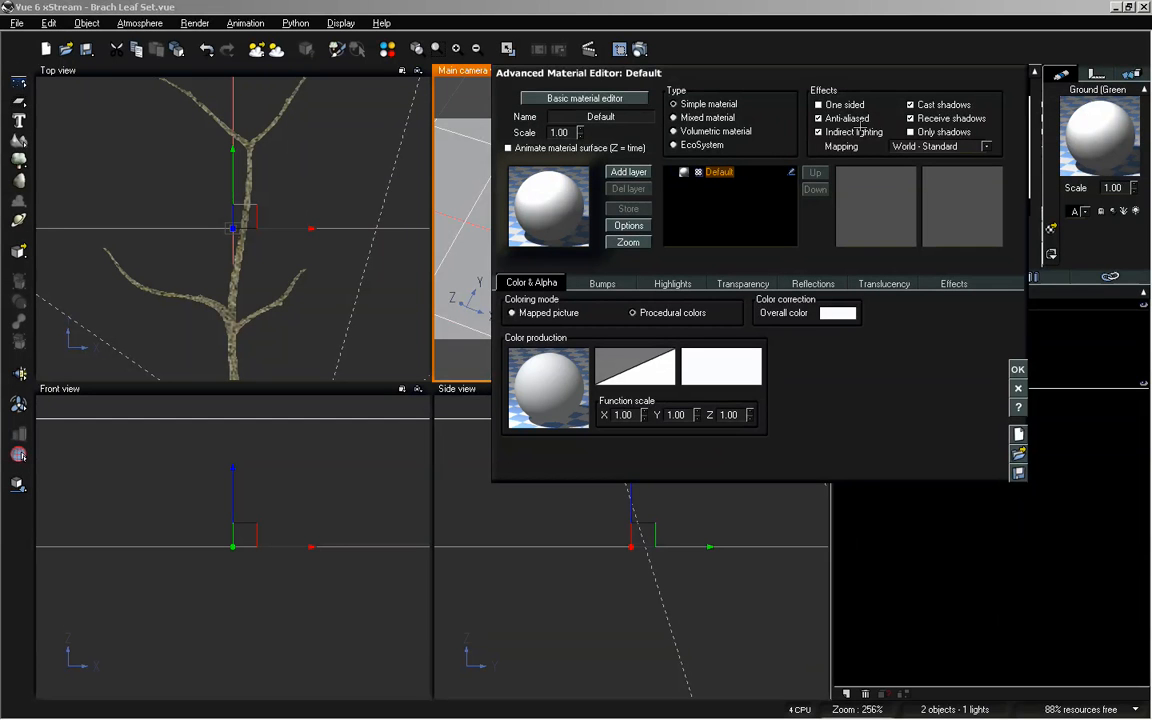
pyautogui.click(940, 104)
pyautogui.click(845, 118)
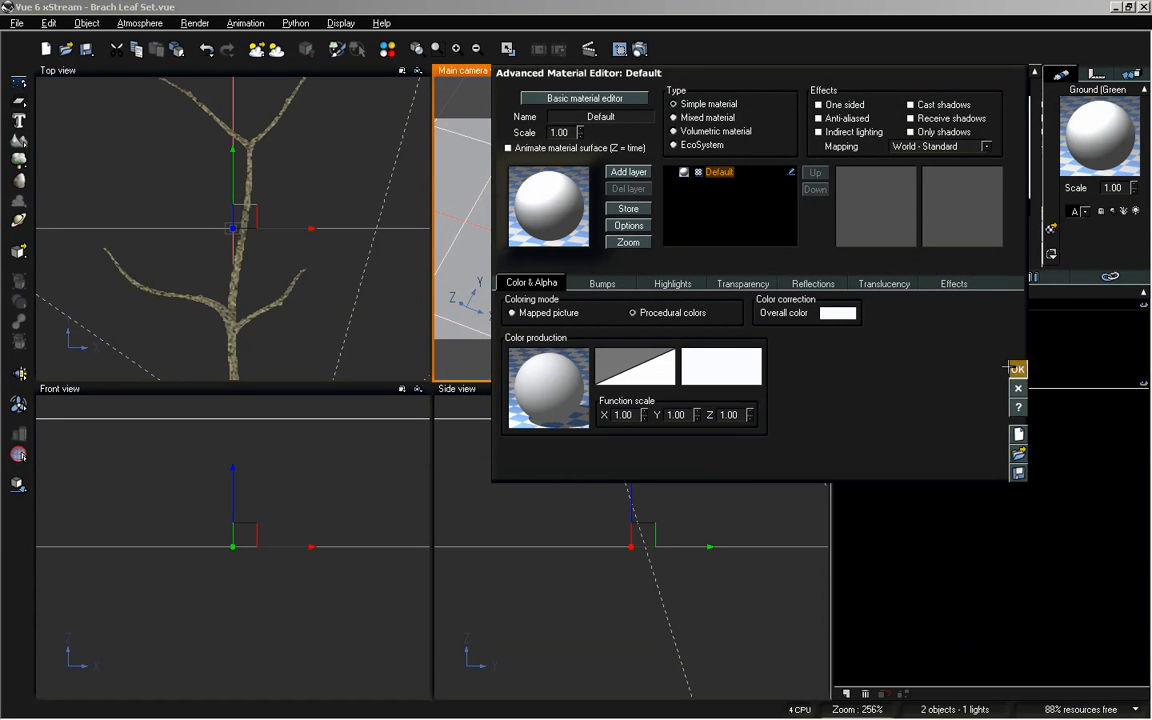
pyautogui.click(1018, 369)
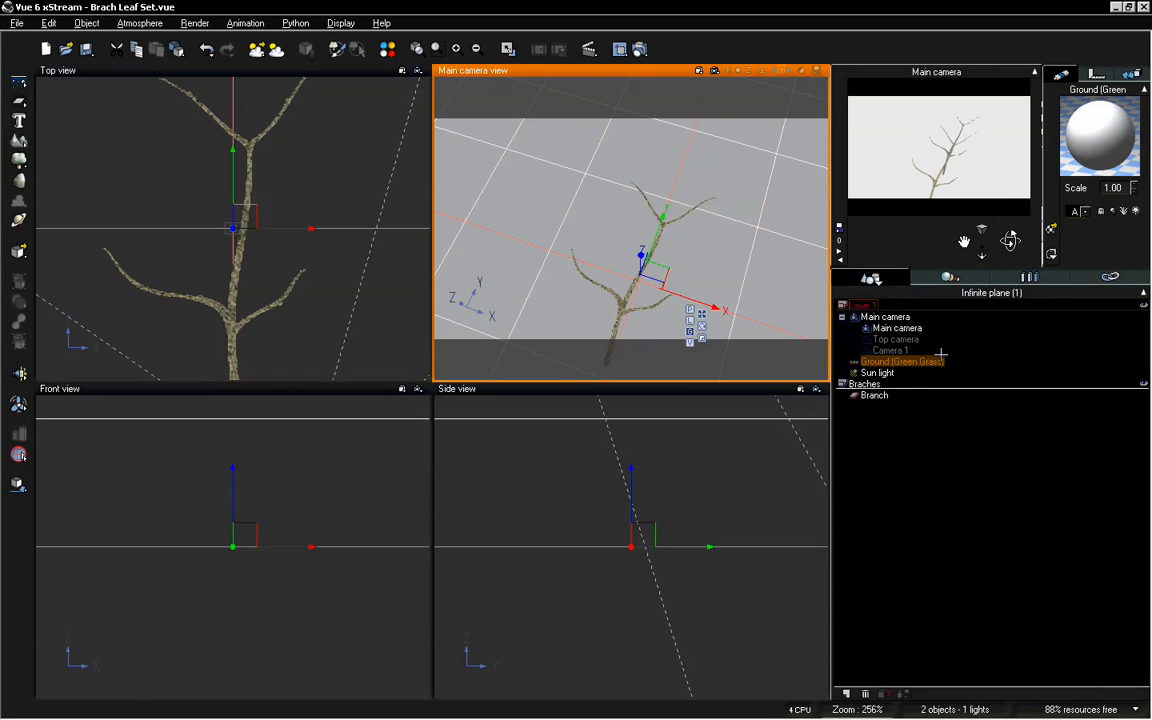
# Turn off cast shadows and receive shadows in the Branch plane's material, and deselect the plane
pyautogui.click(874, 395)
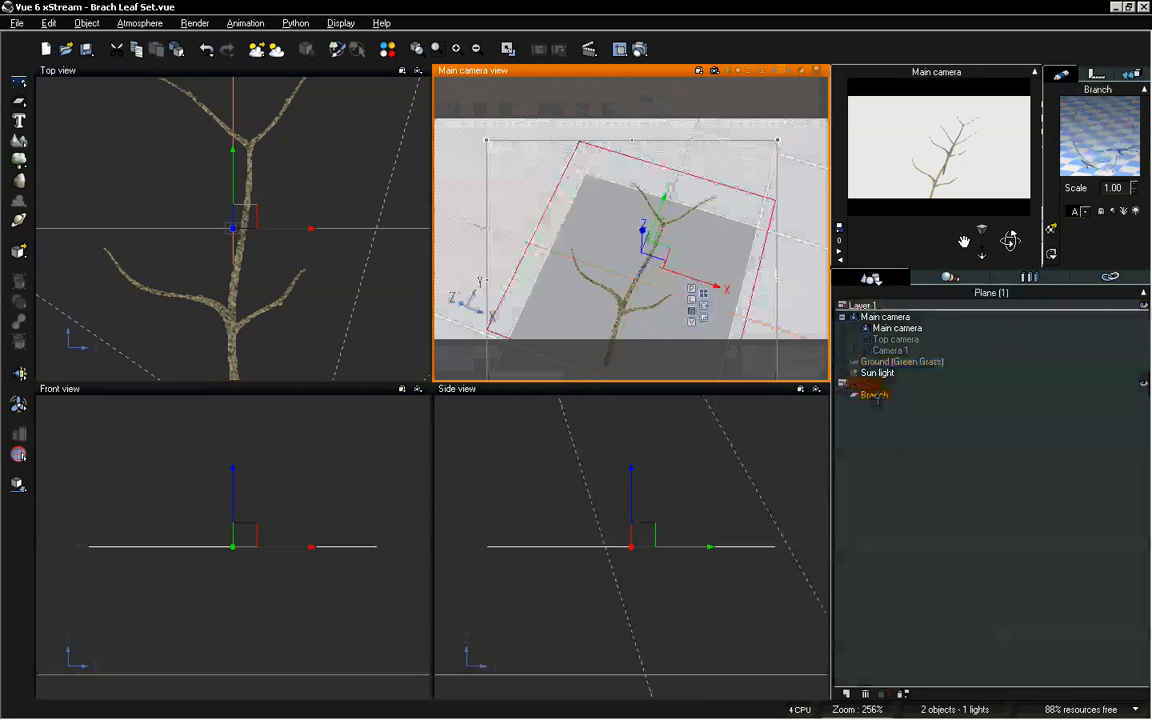
pyautogui.doubleClick(1102, 122)
pyautogui.click(910, 104)
pyautogui.click(910, 118)
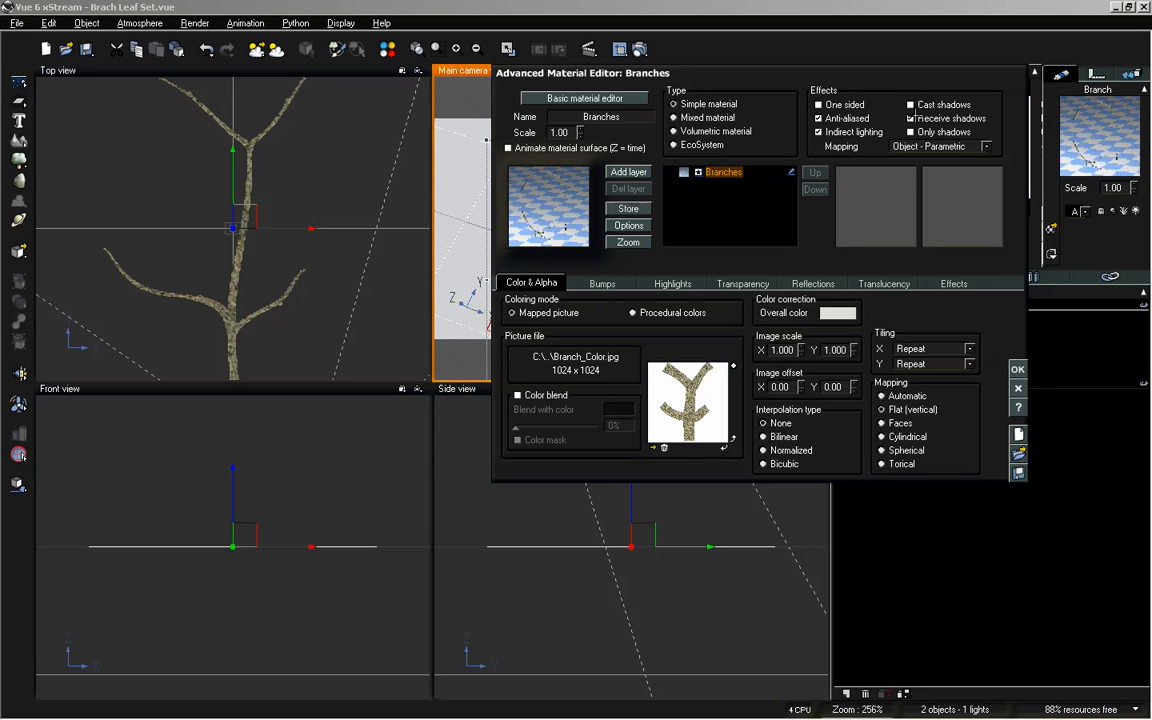
pyautogui.click(1018, 369)
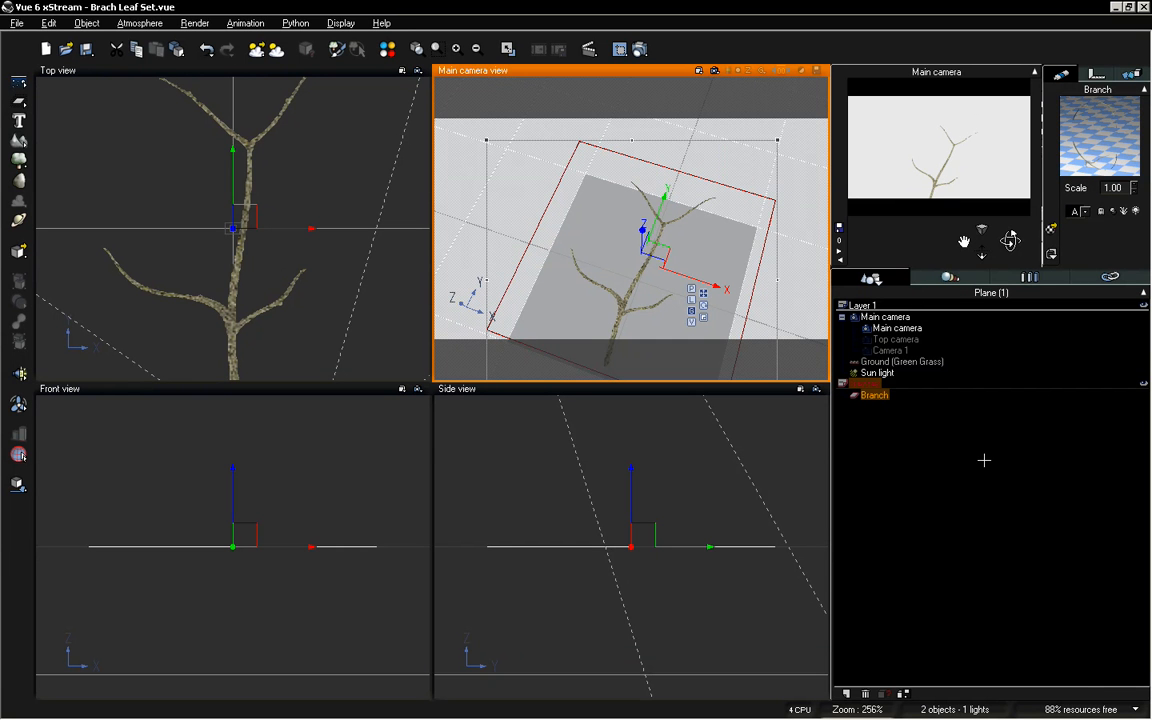
pyautogui.click(962, 476)
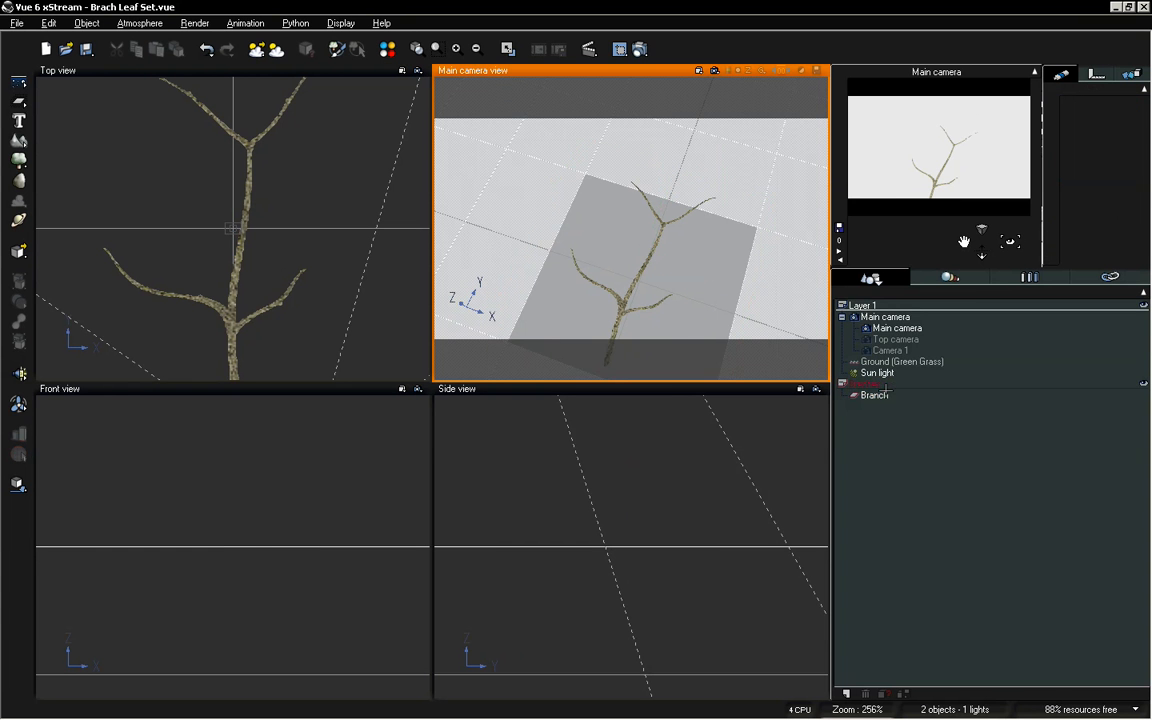
# Make the Top camera the active camera, keeping its straight-down view of the branch
pyautogui.click(885, 340)
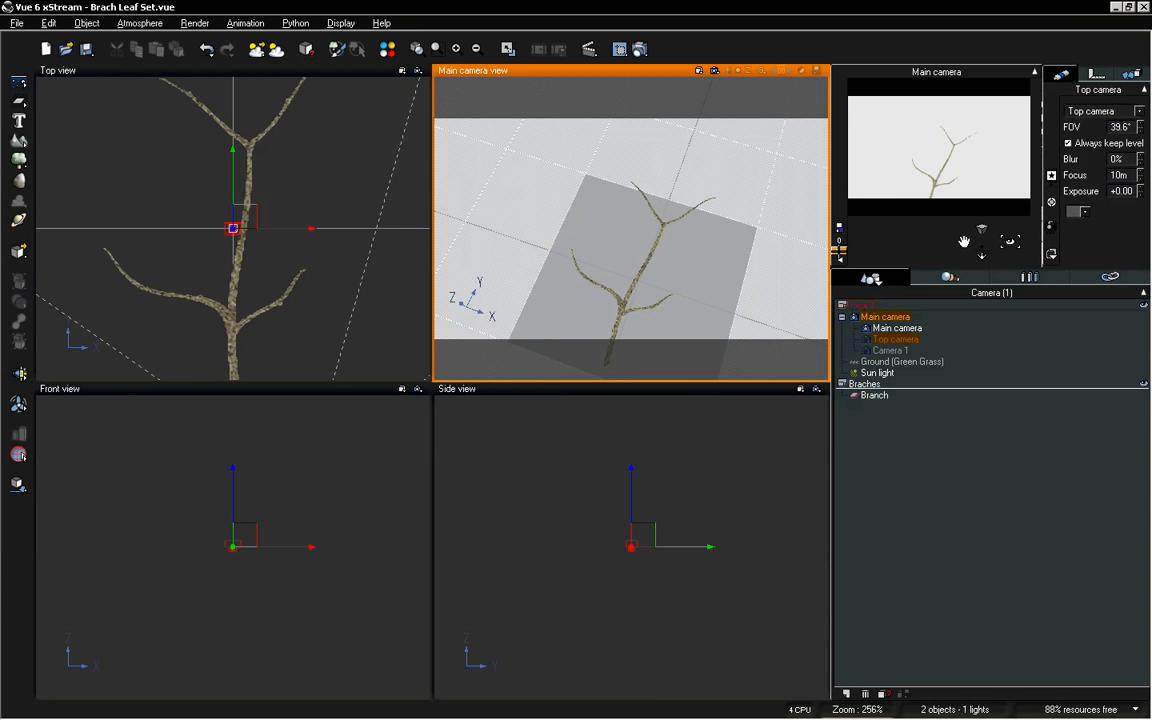
pyautogui.doubleClick(885, 340)
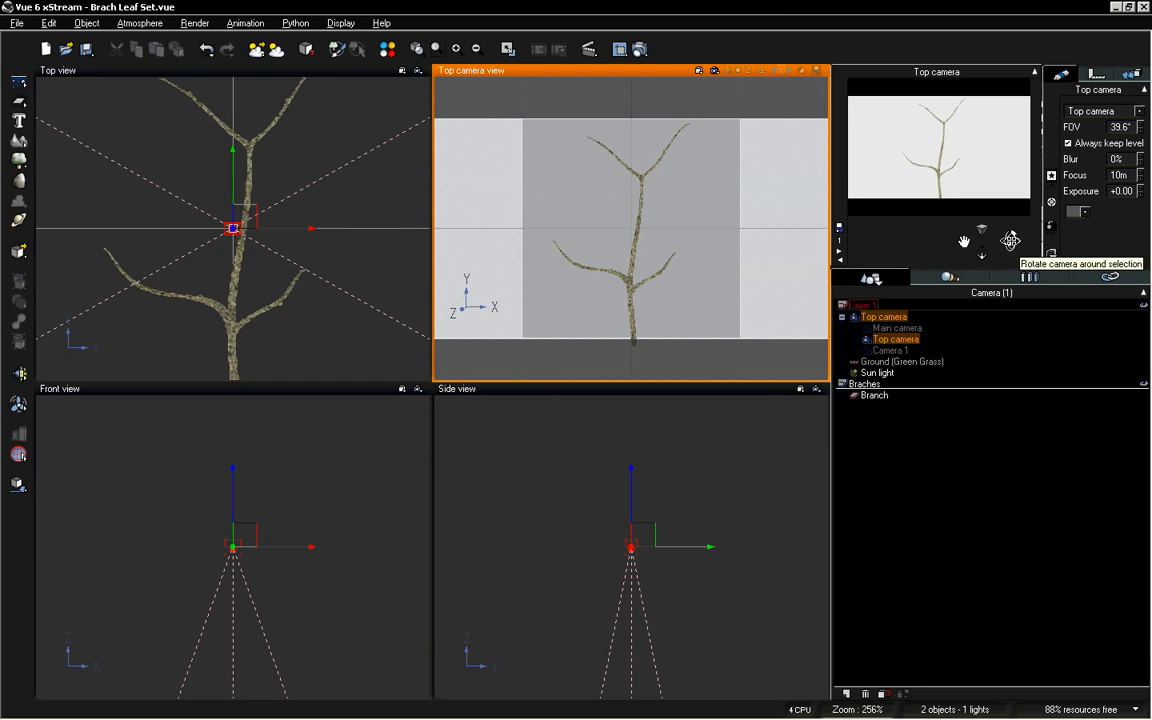
pyautogui.moveTo(1010, 240); pyautogui.dragTo(1011, 238)
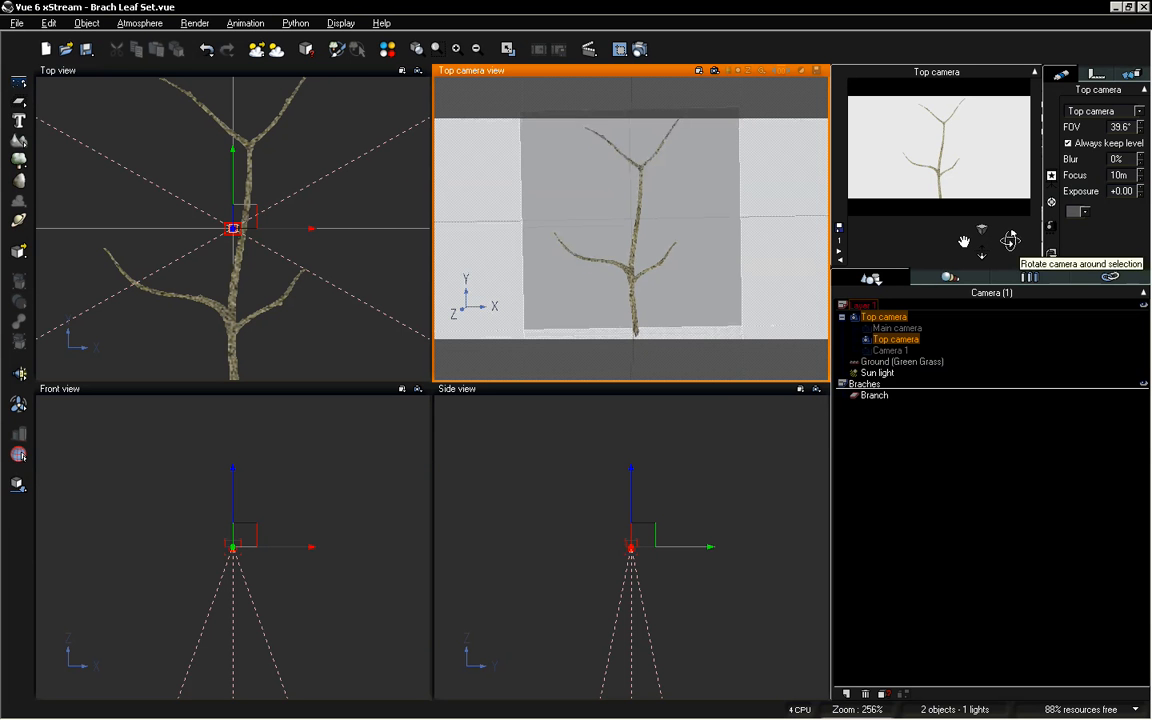
pyautogui.hotkey('ctrl', 'z')
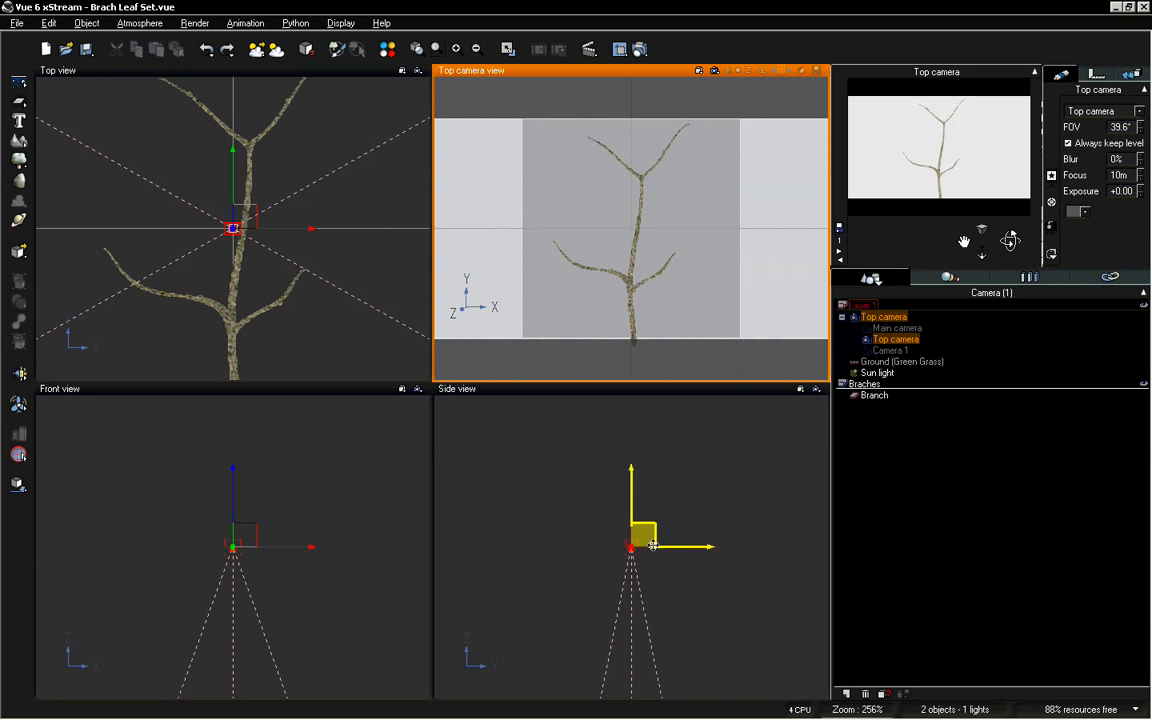
# Set the render destination to Render to screen and the picture aspect ratio to Square (1:1)
pyautogui.click(640, 48)
pyautogui.click(690, 77)
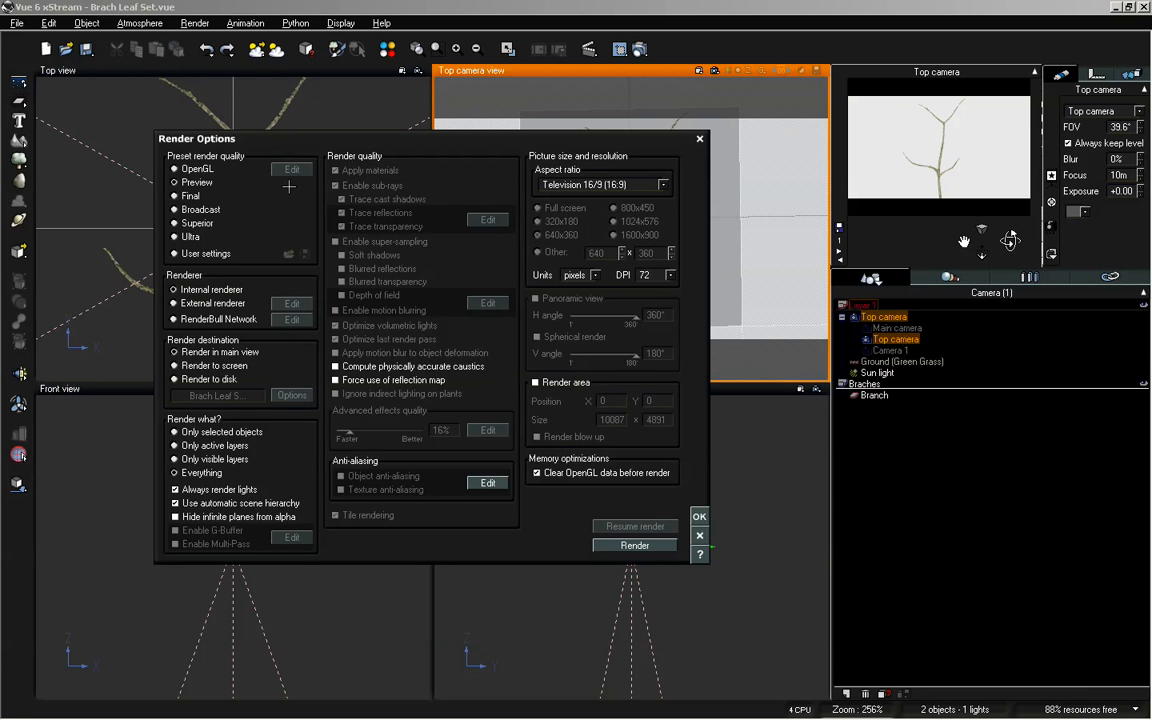
pyautogui.click(200, 366)
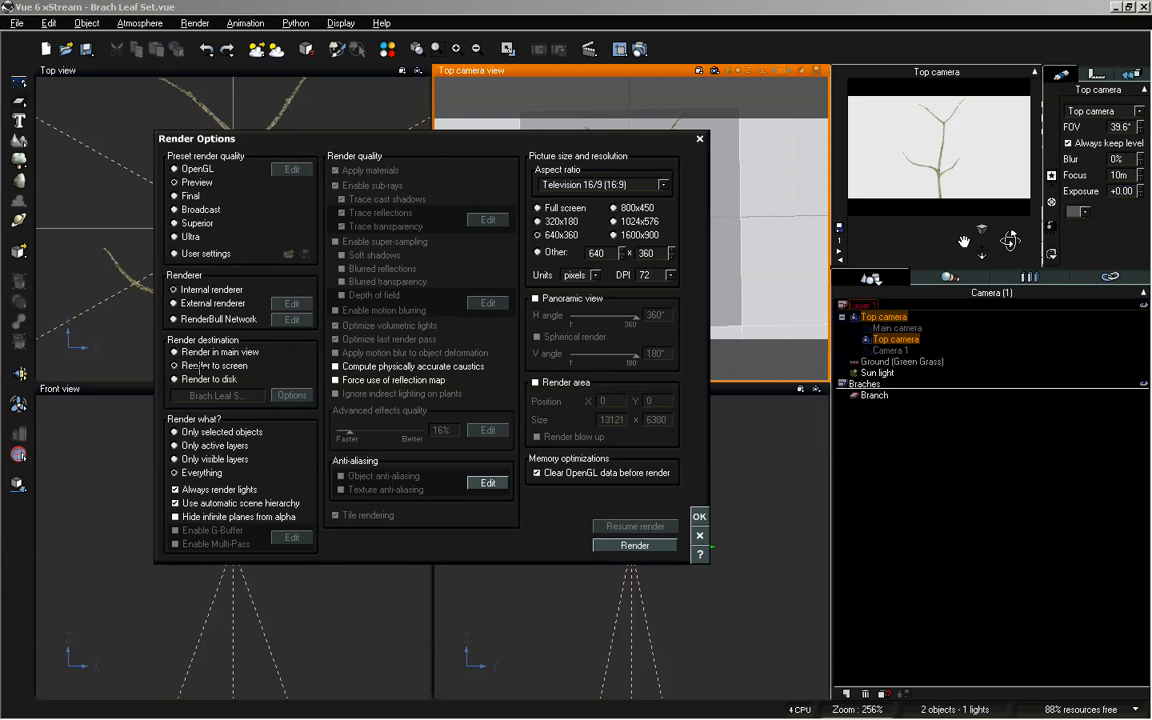
pyautogui.click(635, 185)
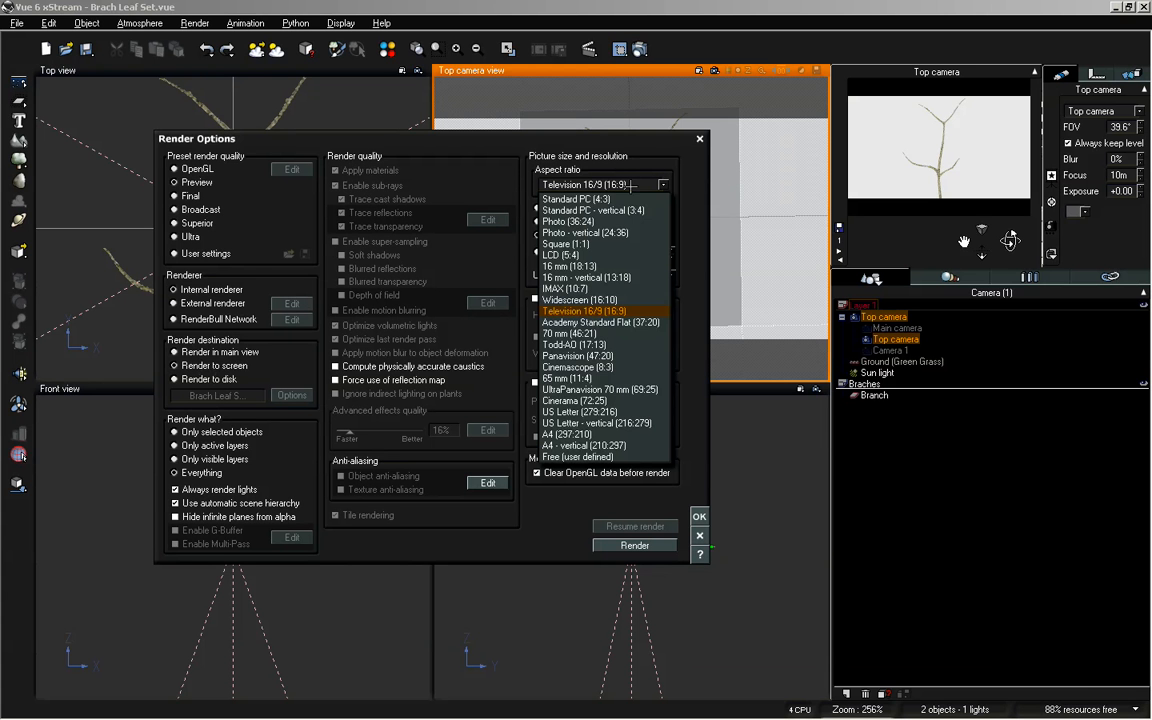
pyautogui.click(629, 244)
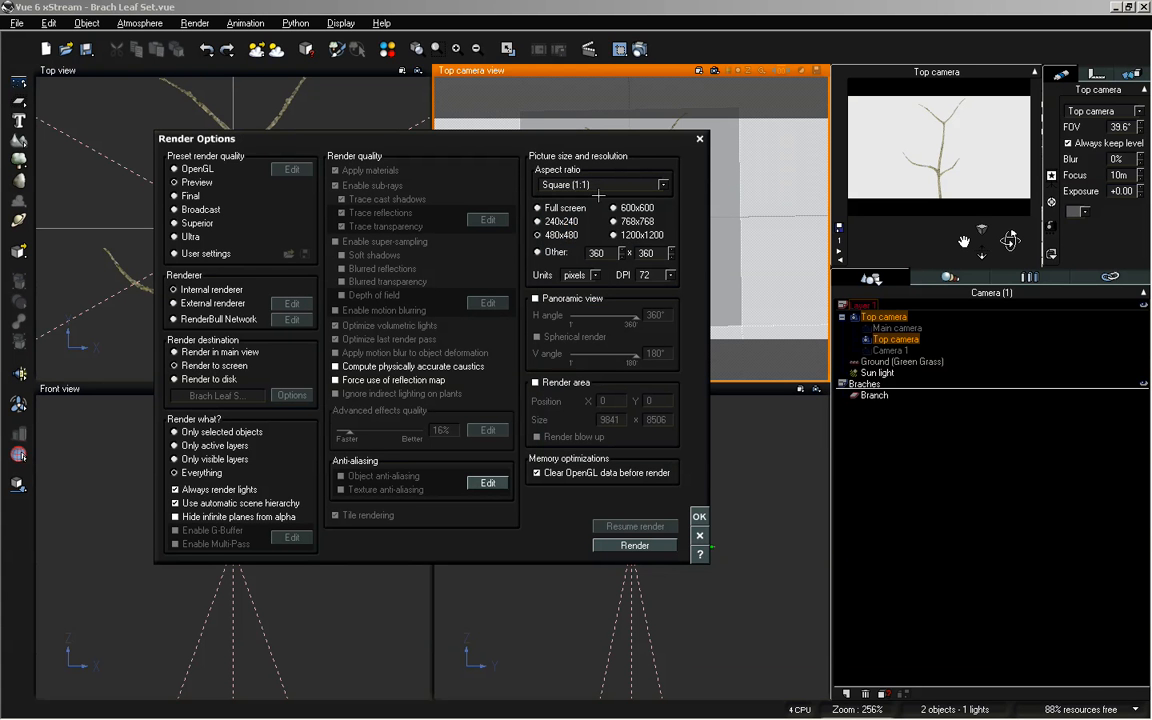
# Set a custom render size of 1024 x 1024 pixels with the Final quality preset, and accept the render options
pyautogui.click(552, 251)
pyautogui.doubleClick(596, 253)
pyautogui.write('1024')
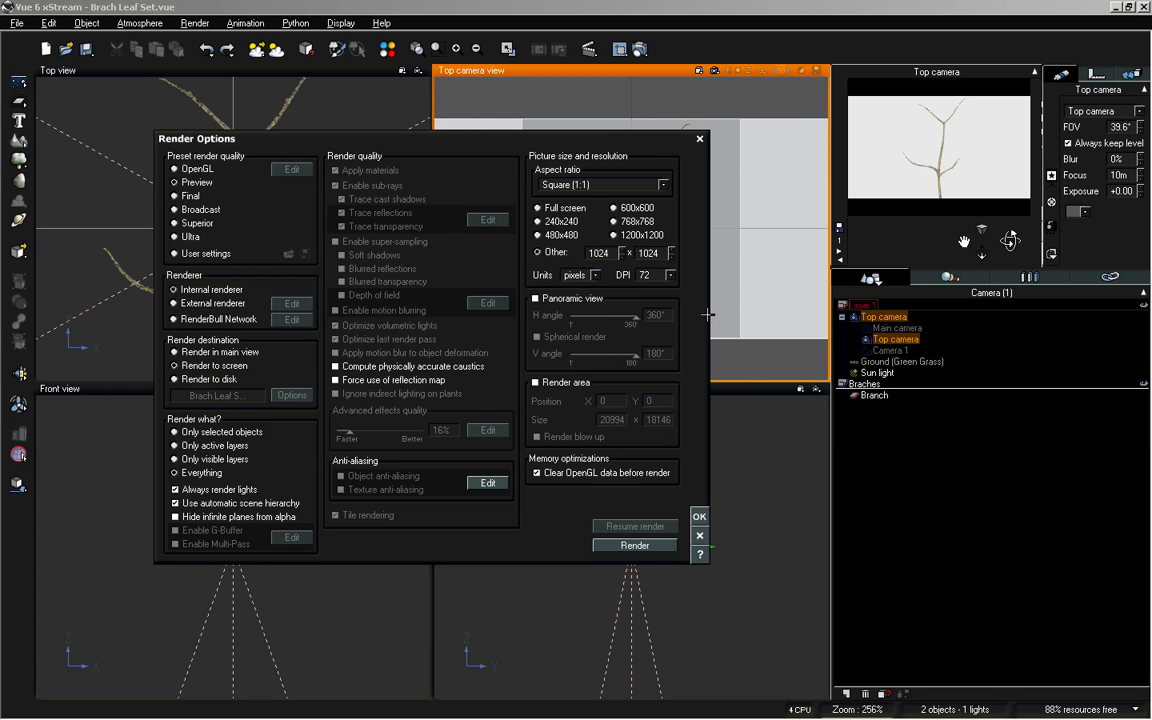
pyautogui.moveTo(627, 135); pyautogui.dragTo(629, 122)
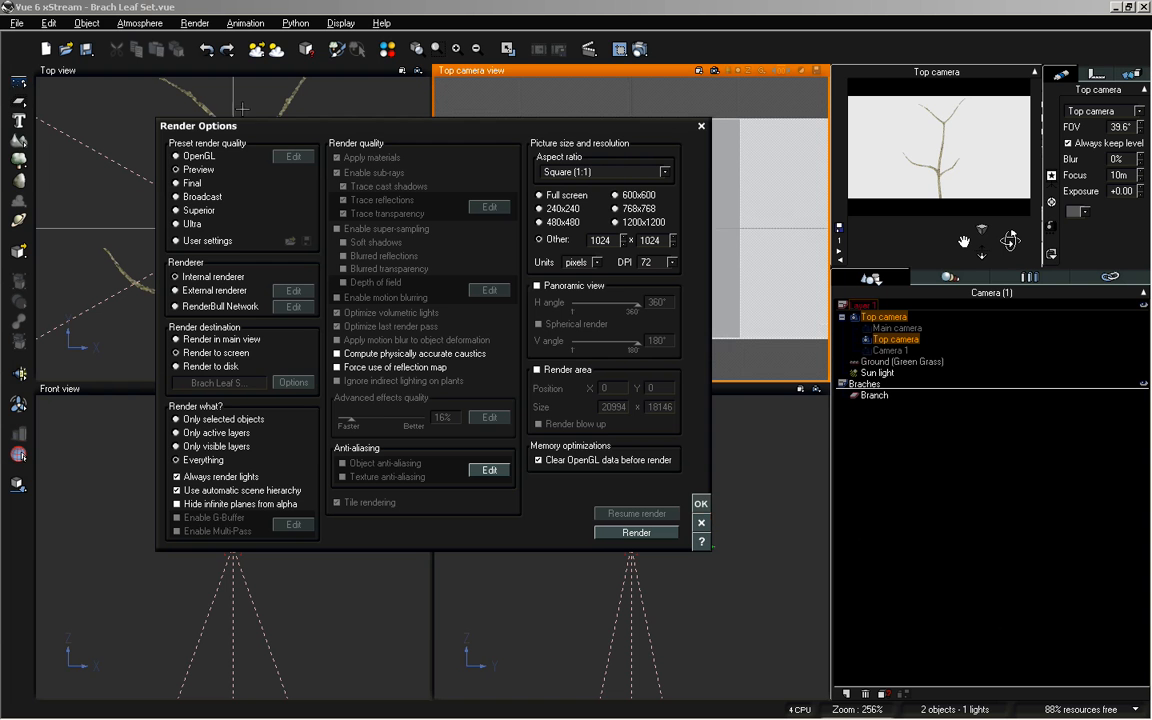
pyautogui.click(186, 183)
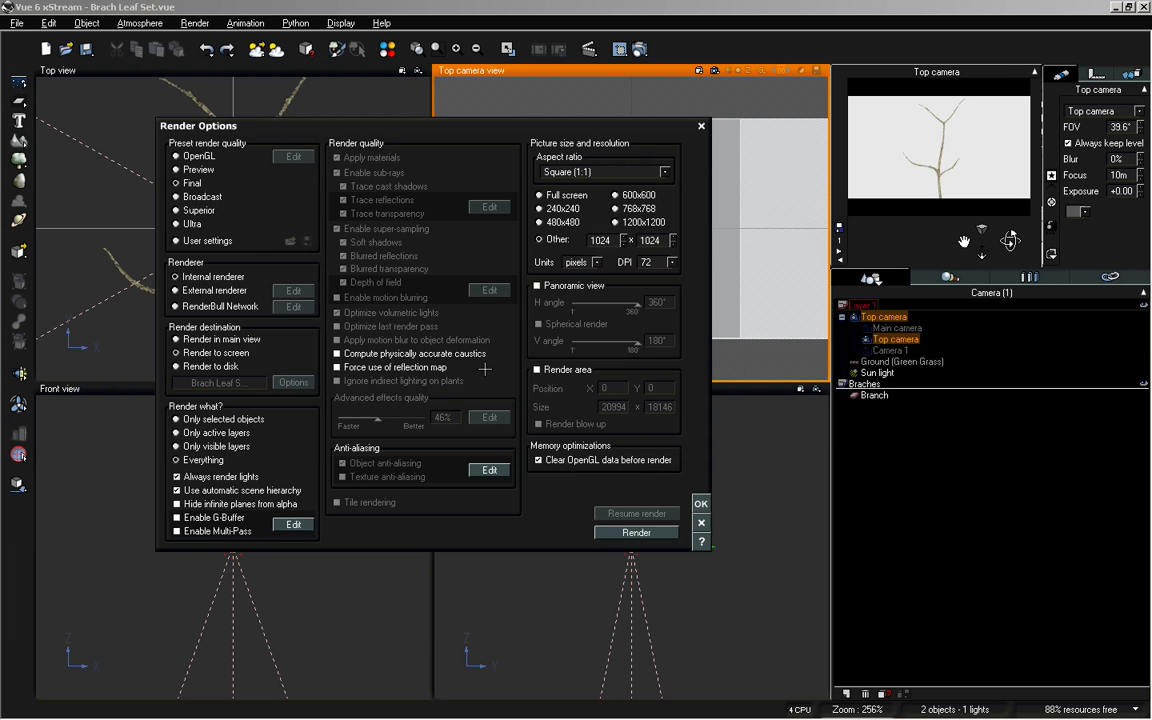
pyautogui.click(701, 503)
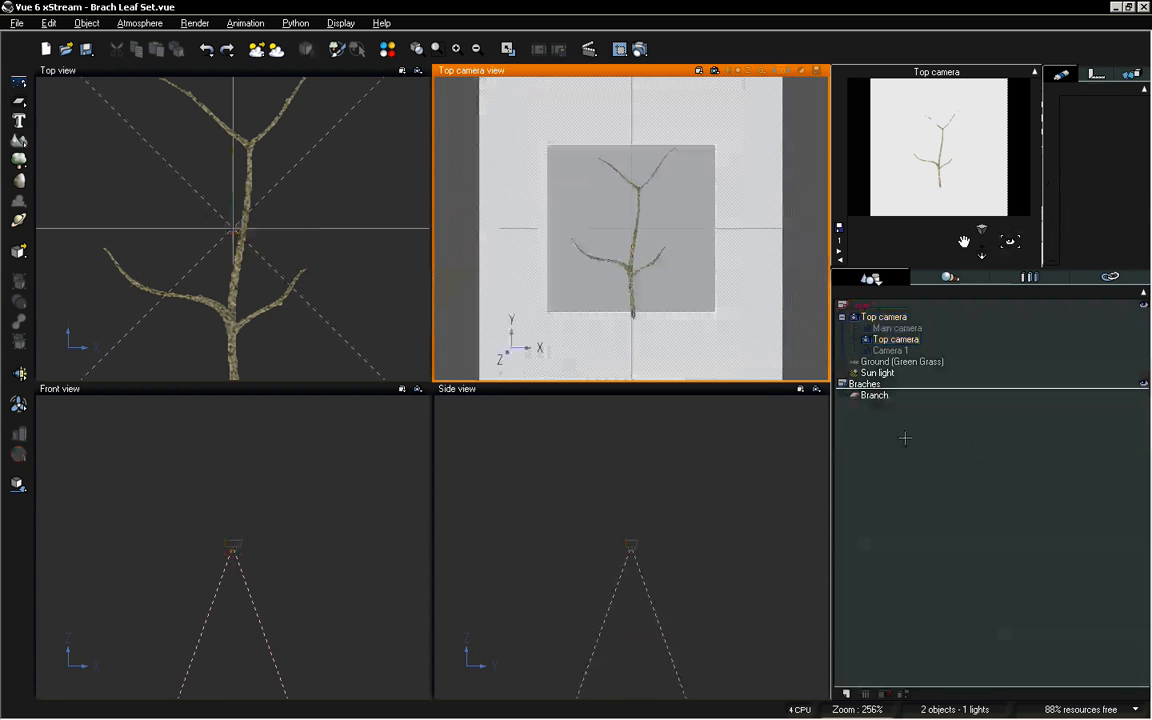
# Turn off Allow mip-mapping for both the color and clip texture map nodes in the Branches material's function
pyautogui.click(874, 395)
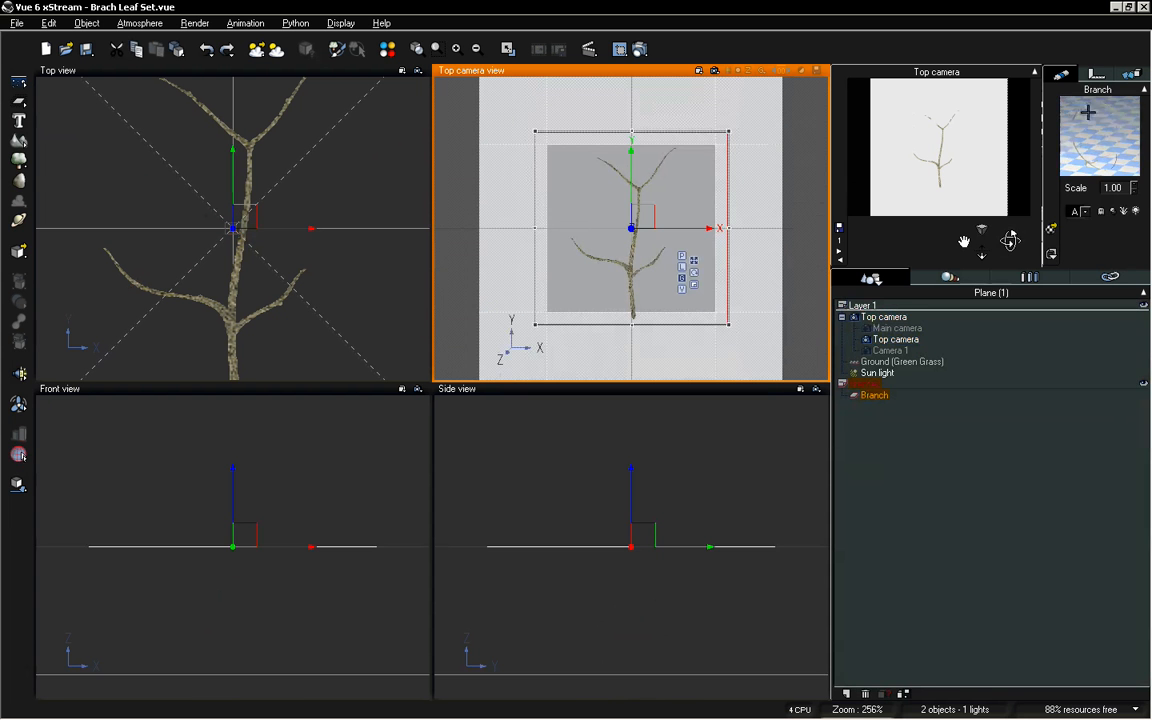
pyautogui.doubleClick(1089, 103)
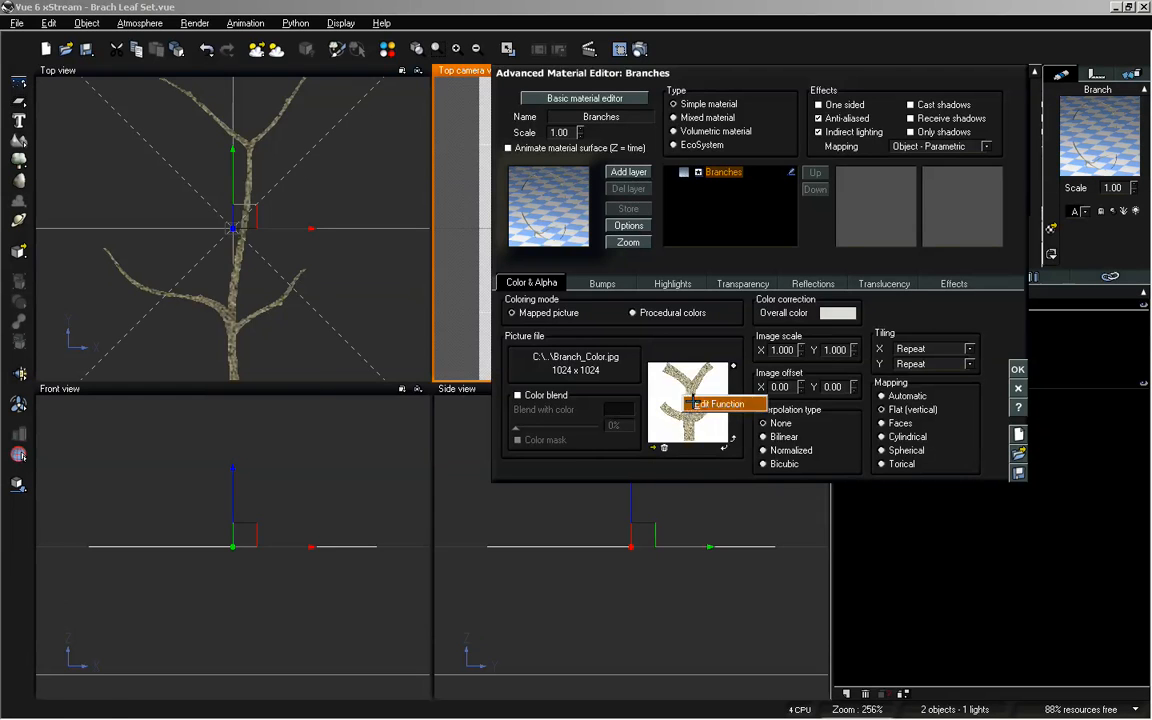
pyautogui.click(601, 352)
pyautogui.click(276, 330)
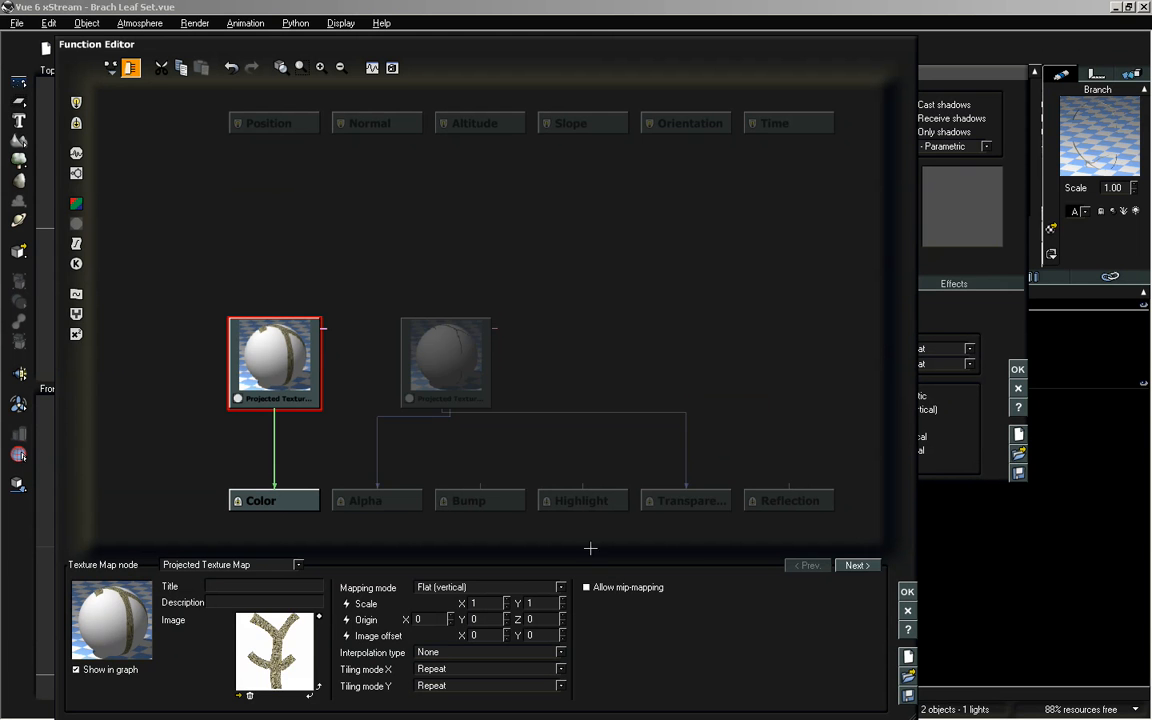
pyautogui.click(450, 365)
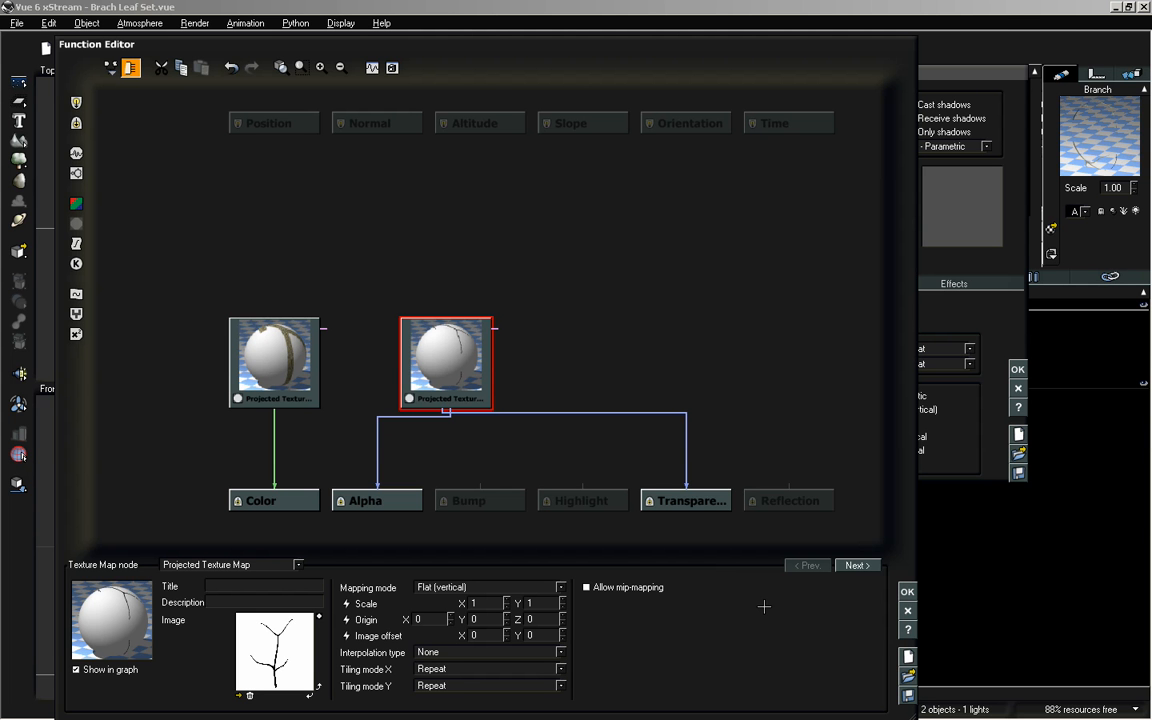
# Accept the Branches material's function changes and close its material editing
pyautogui.click(910, 589)
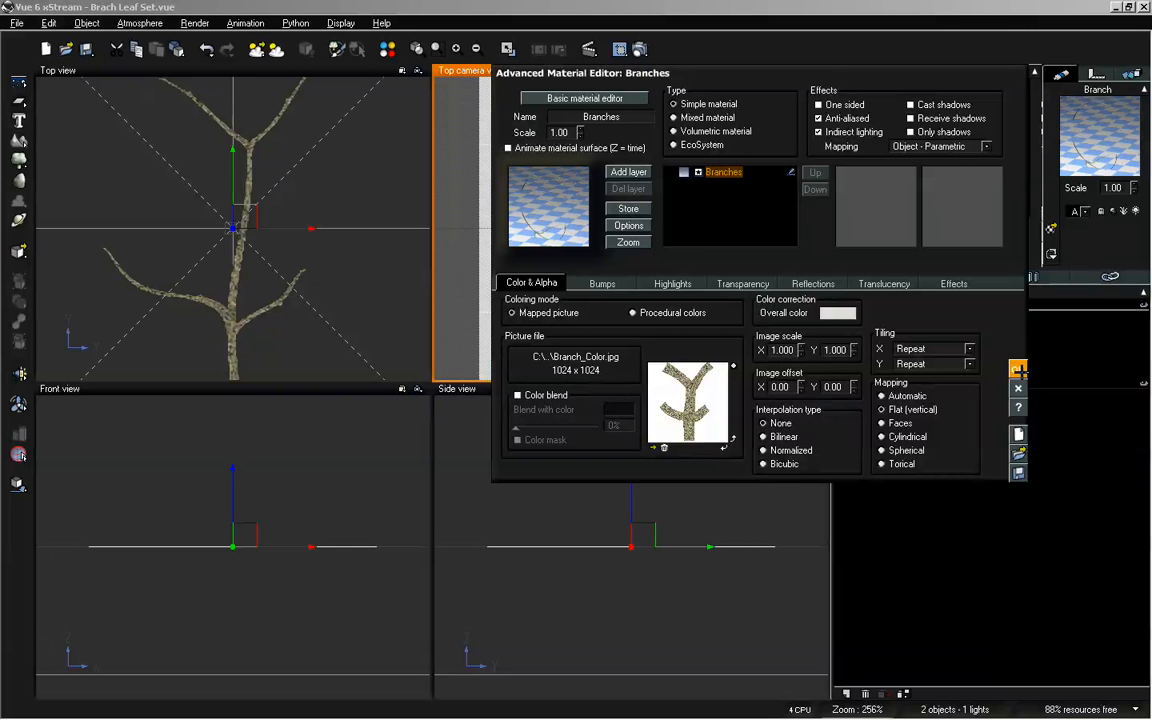
pyautogui.click(1017, 369)
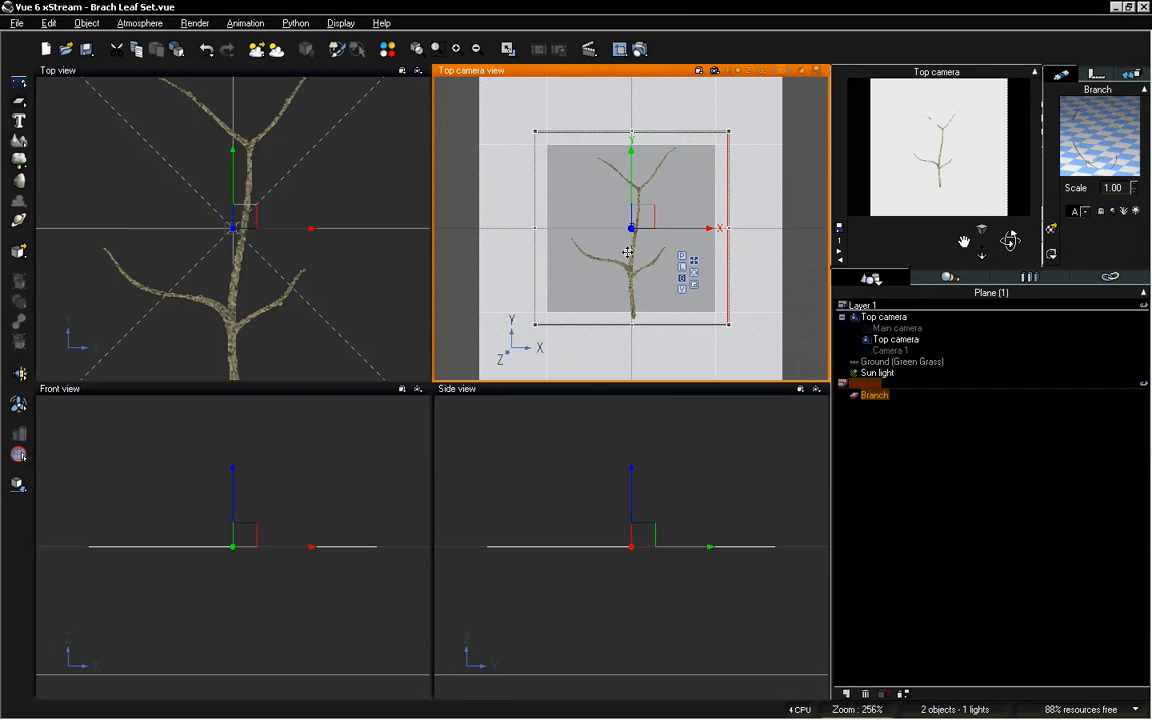
# Examine the Top camera's placement above the Branch plane in the front and Top camera views
pyautogui.click(336, 497)
pyautogui.scroll(-5, 339, 476)
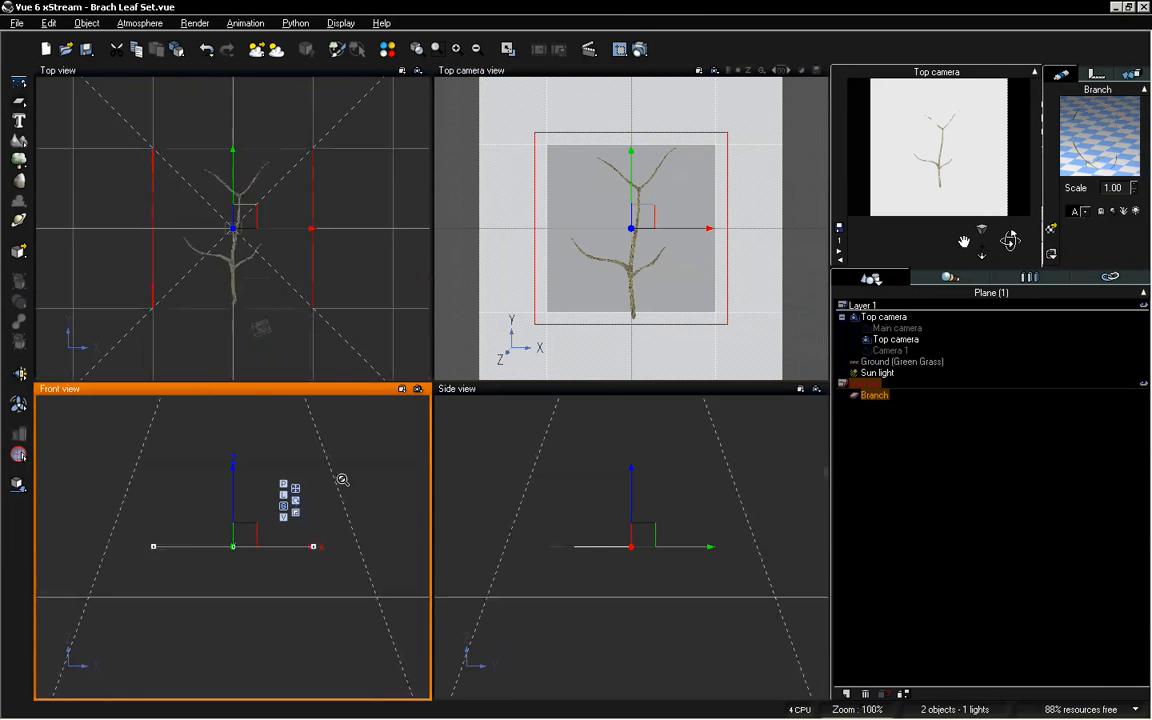
pyautogui.scroll(-3, 353, 430)
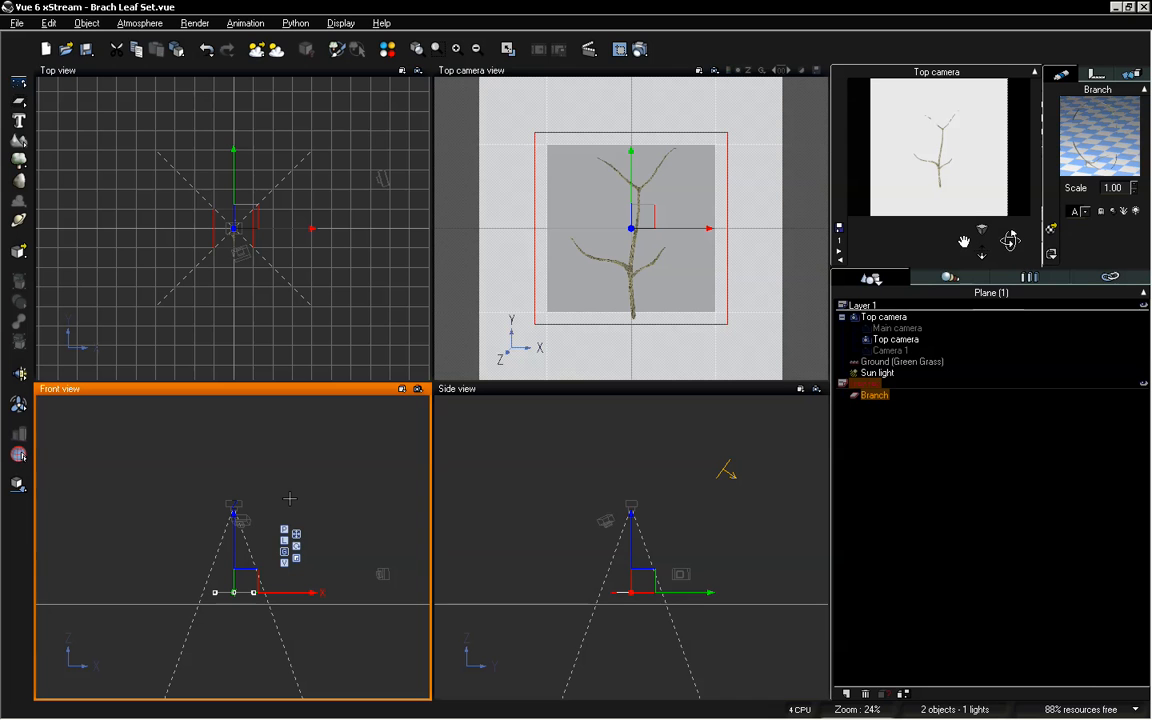
pyautogui.click(229, 503)
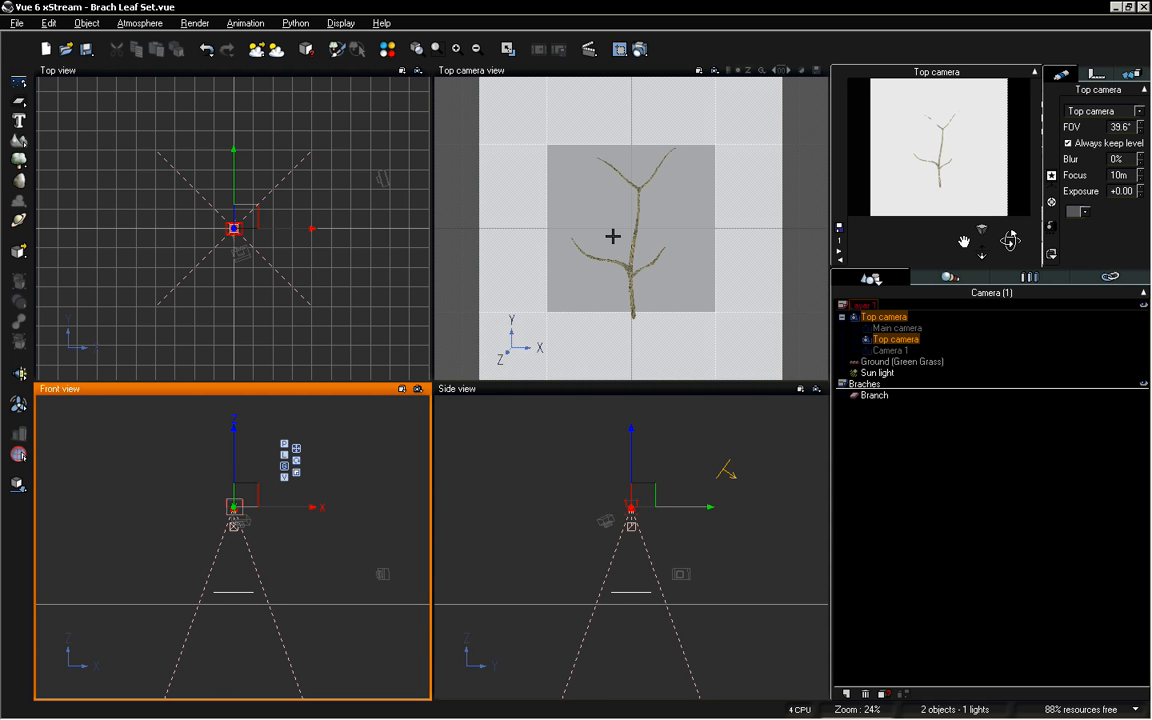
pyautogui.click(371, 489)
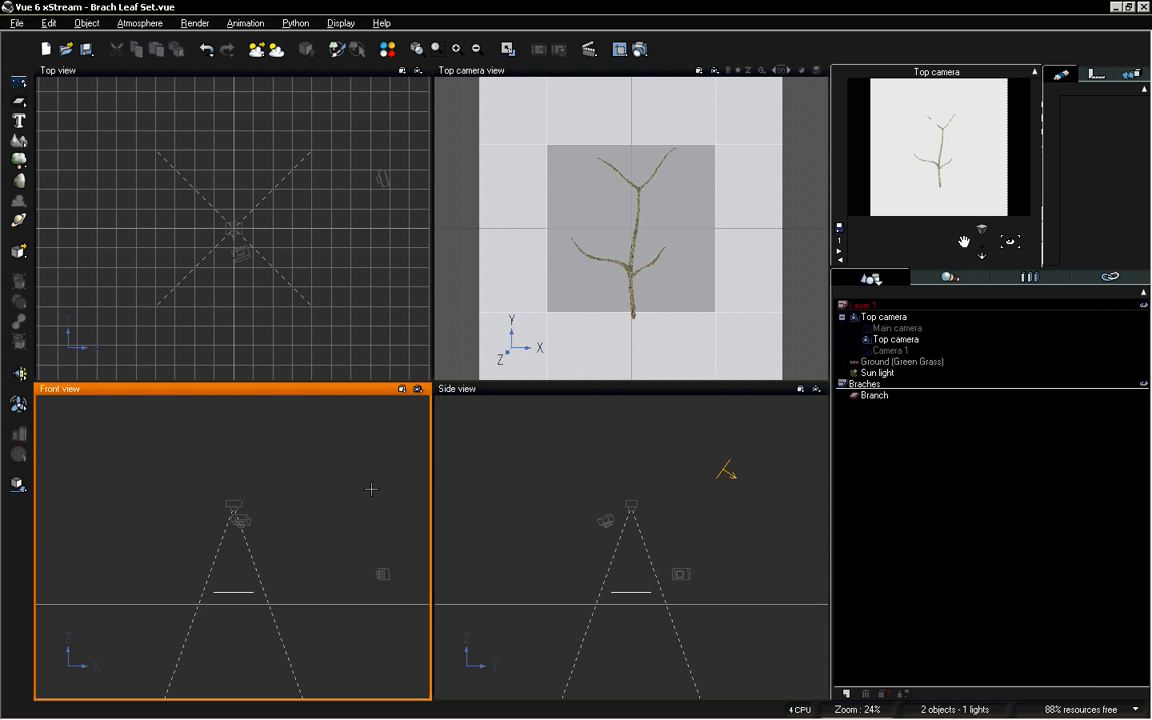
pyautogui.click(630, 225)
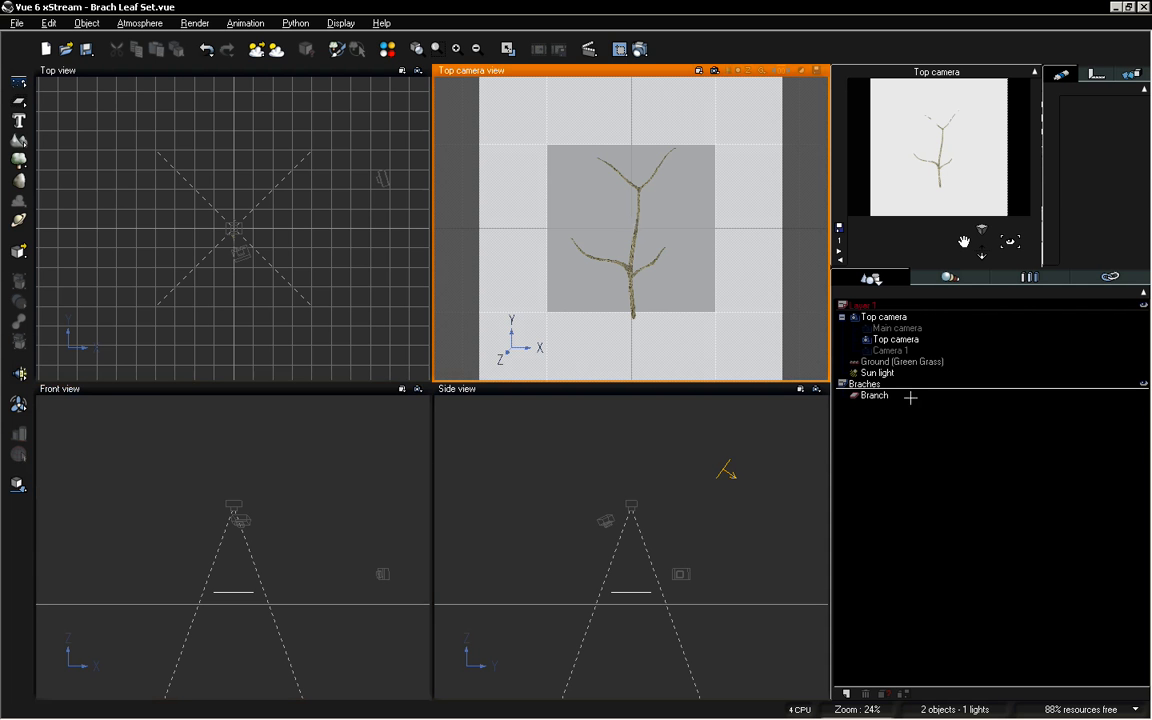
pyautogui.click(876, 395)
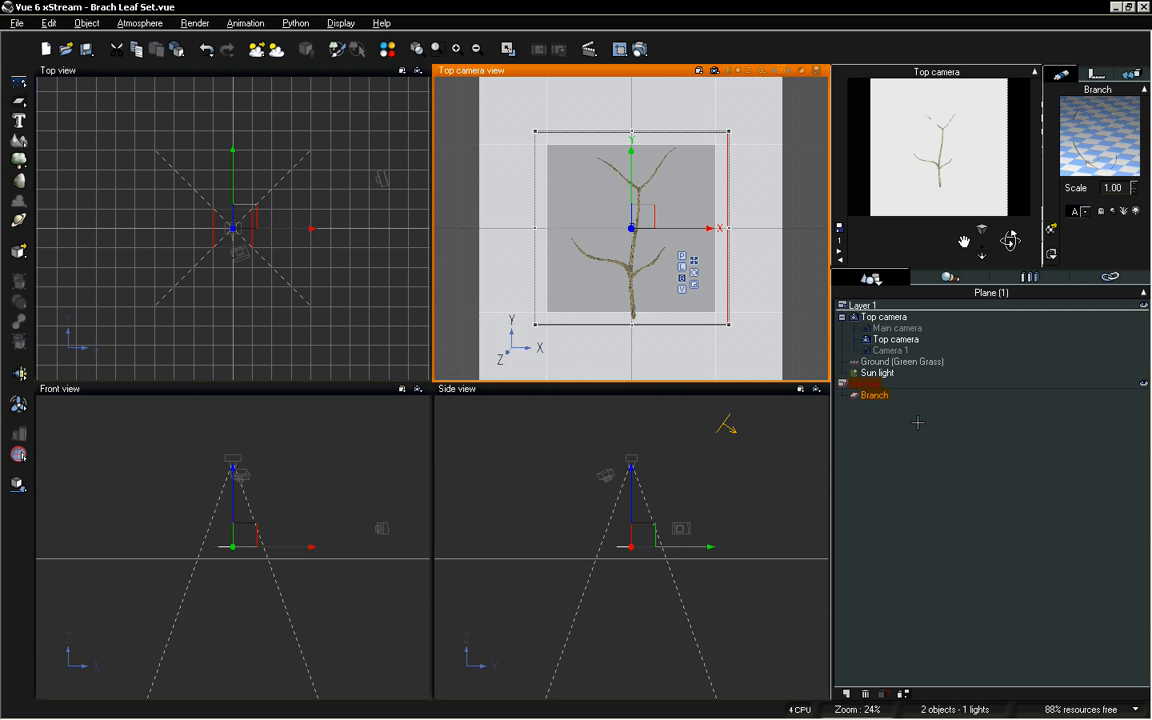
pyautogui.click(917, 422)
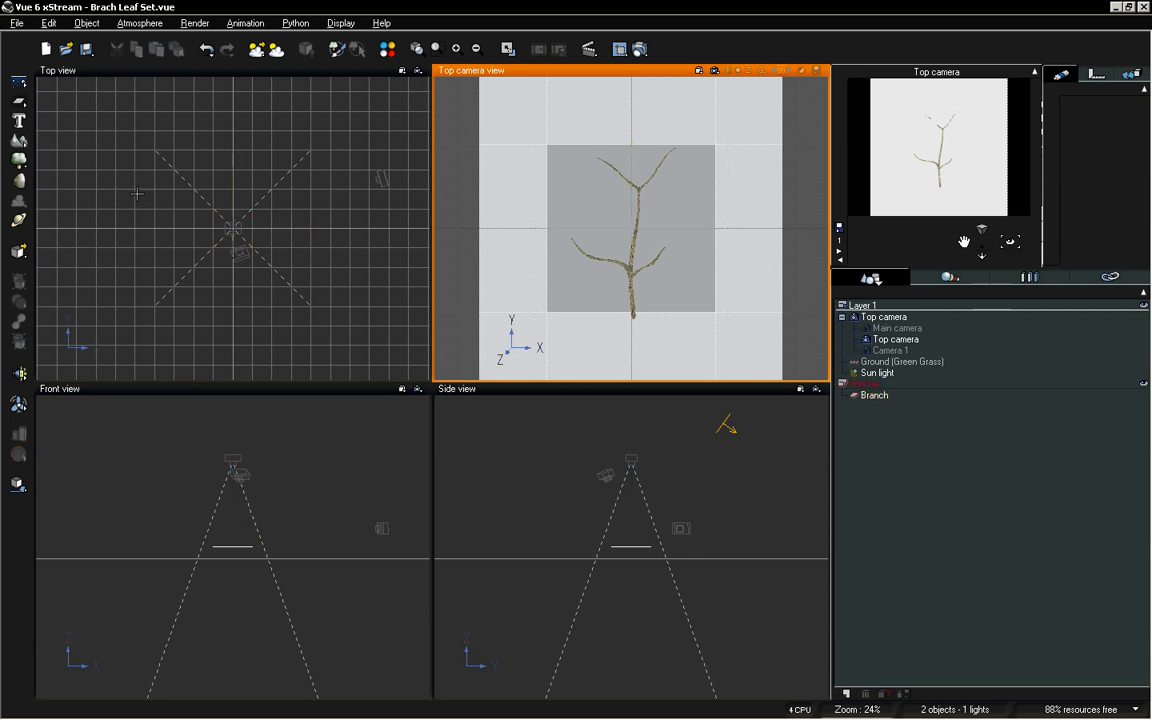
# Add a second plane at the branch's center and raise it slightly above the Branch plane
pyautogui.moveTo(18, 118); pyautogui.dragTo(145, 100)
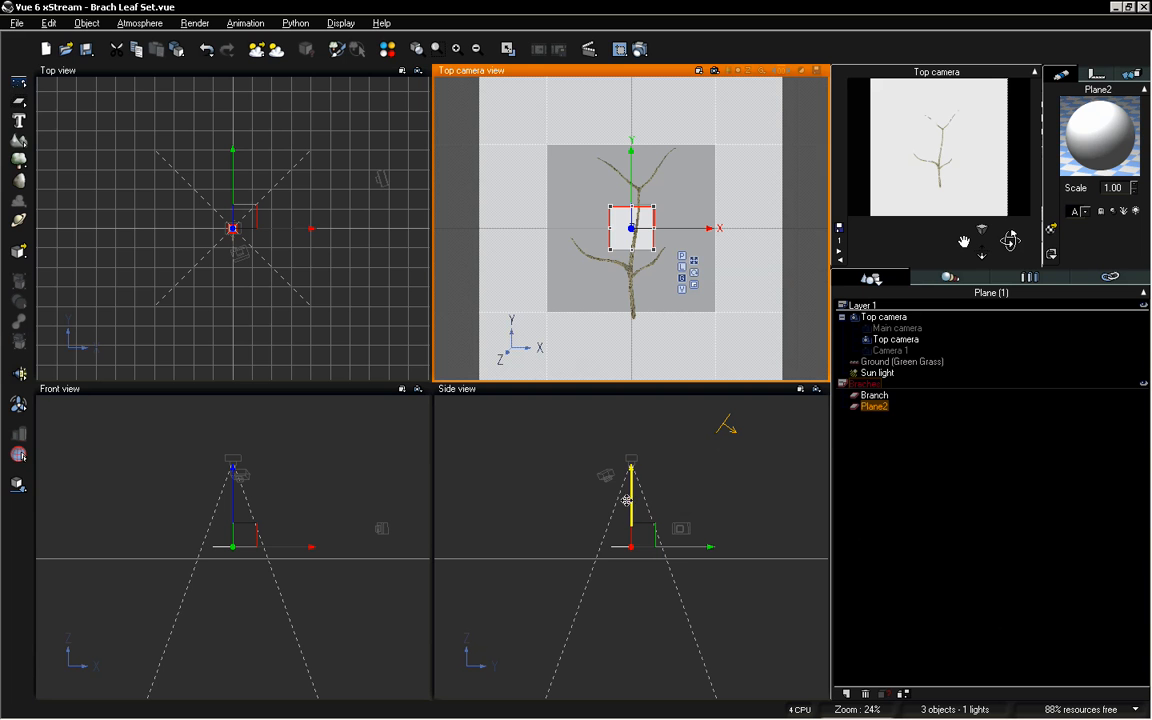
pyautogui.moveTo(629, 500); pyautogui.dragTo(631, 490)
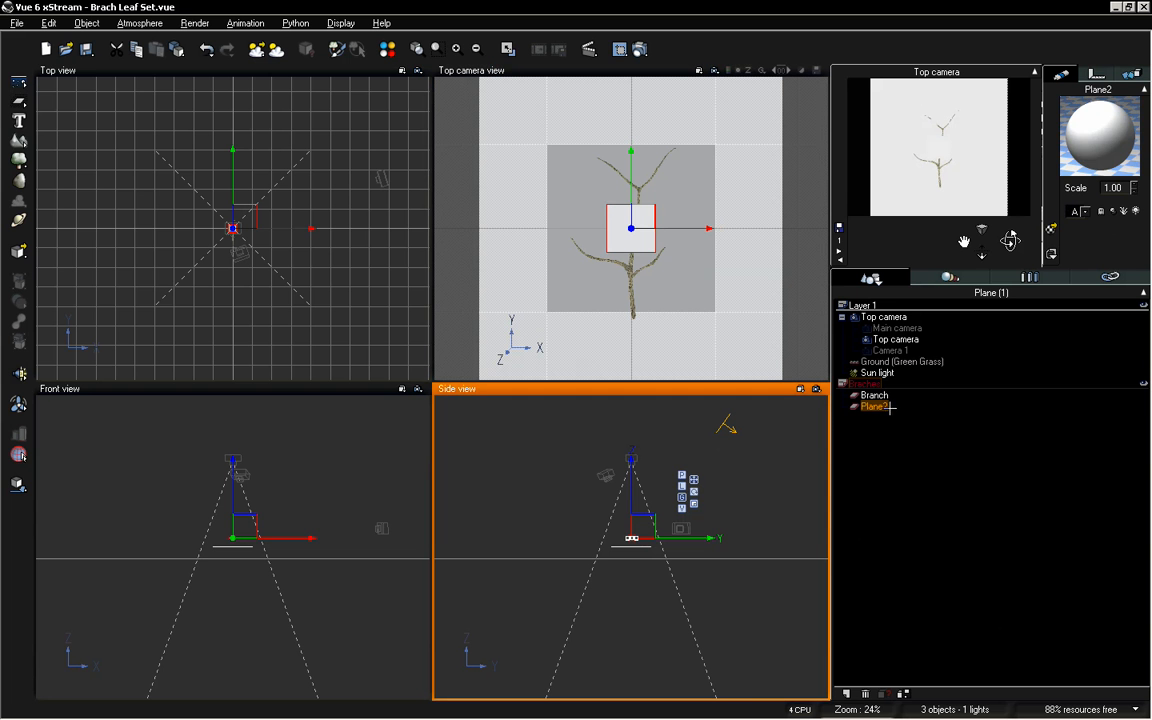
# Put the new plane in a new layer named Leaves and rename the plane as Leaf
pyautogui.click(848, 690)
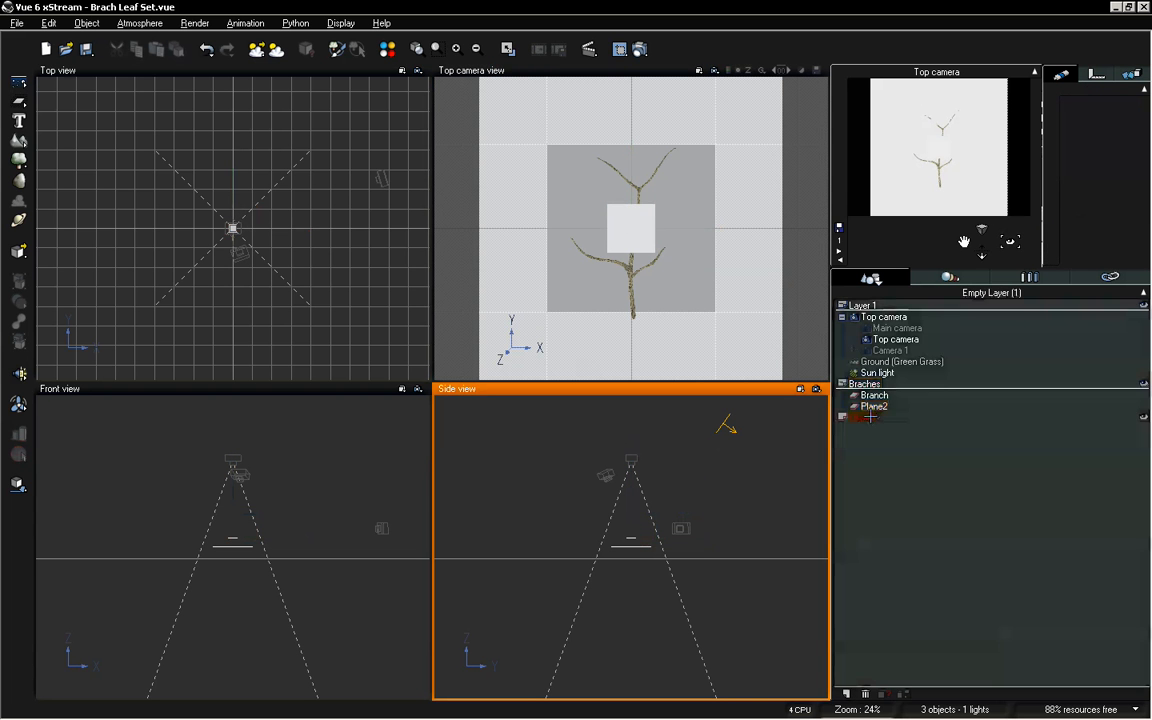
pyautogui.write('L')
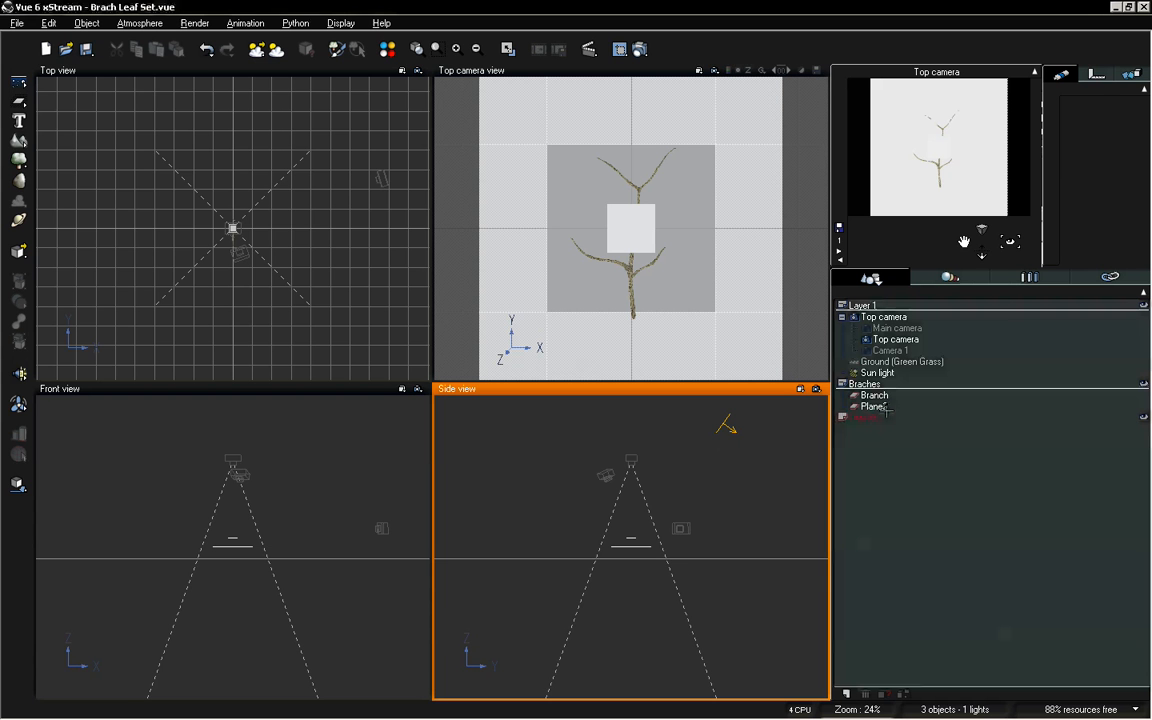
pyautogui.click(876, 406)
pyautogui.moveTo(876, 406); pyautogui.dragTo(878, 419)
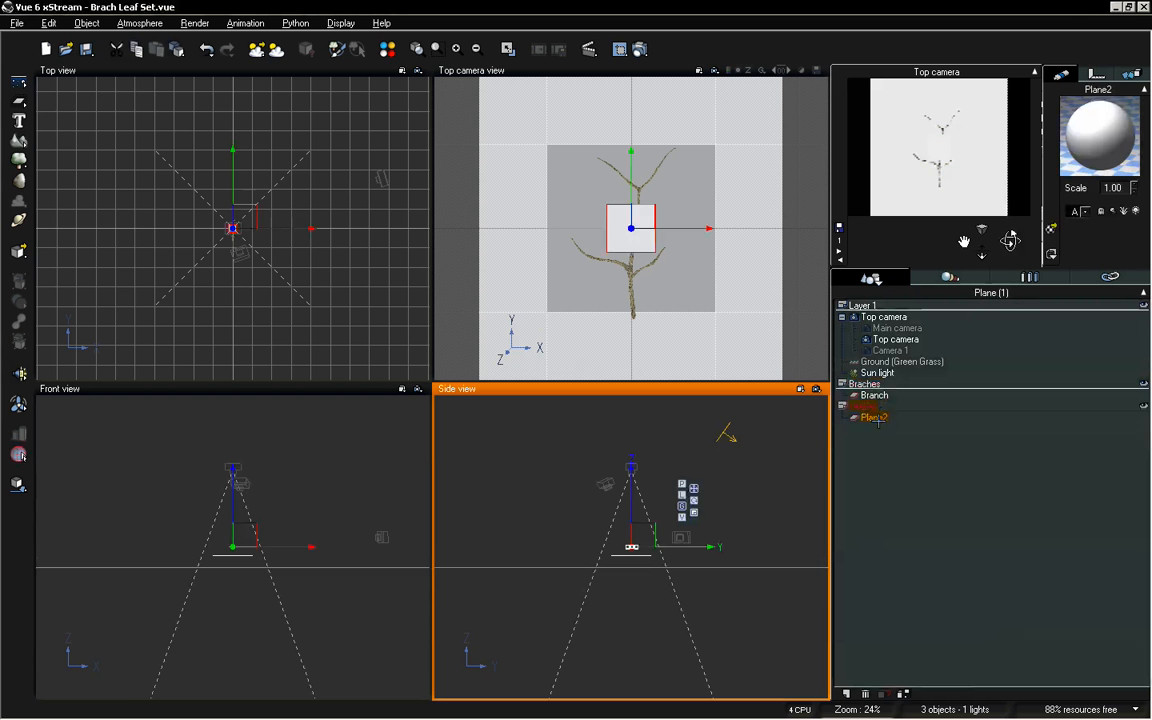
pyautogui.write('Leaf')
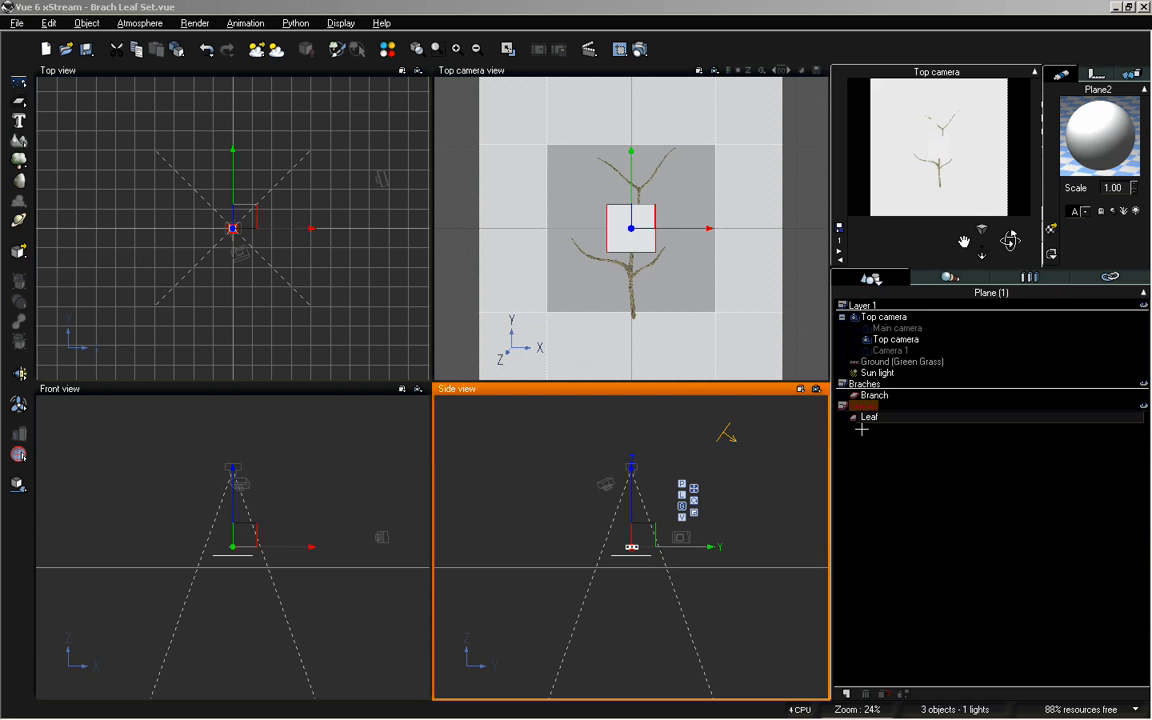
pyautogui.press('Return')
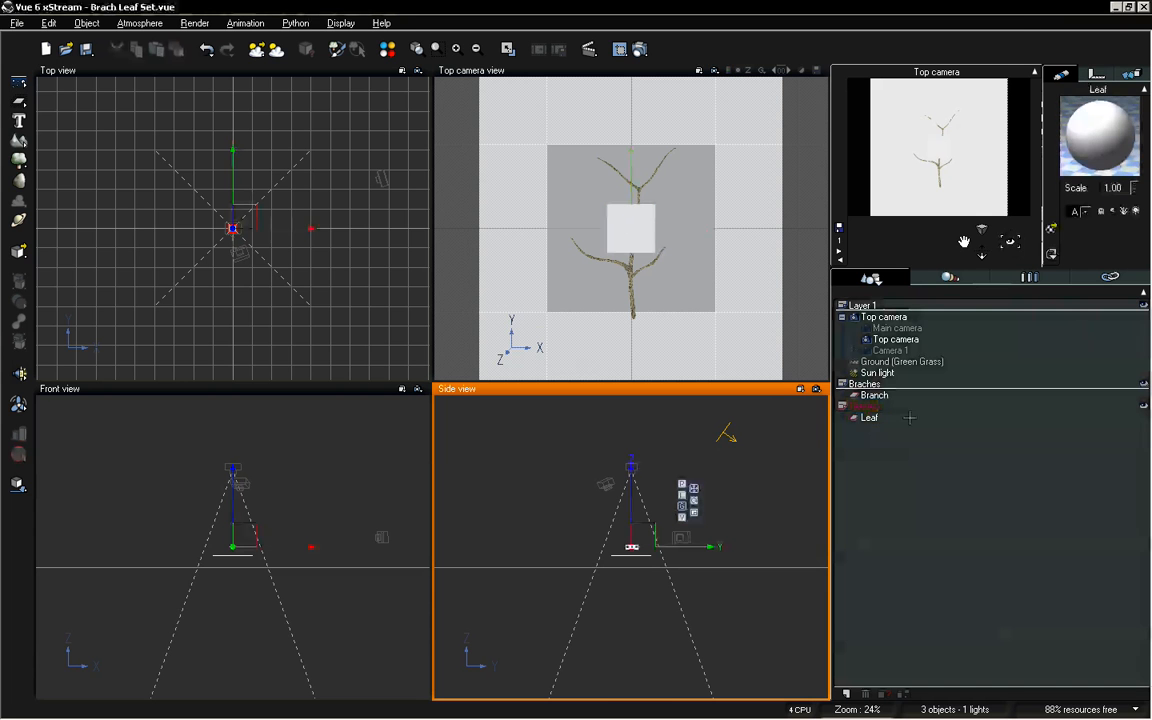
# Name the Leaf plane's default material Leaf
pyautogui.doubleClick(1109, 121)
pyautogui.click(637, 119)
pyautogui.write('Leaf')
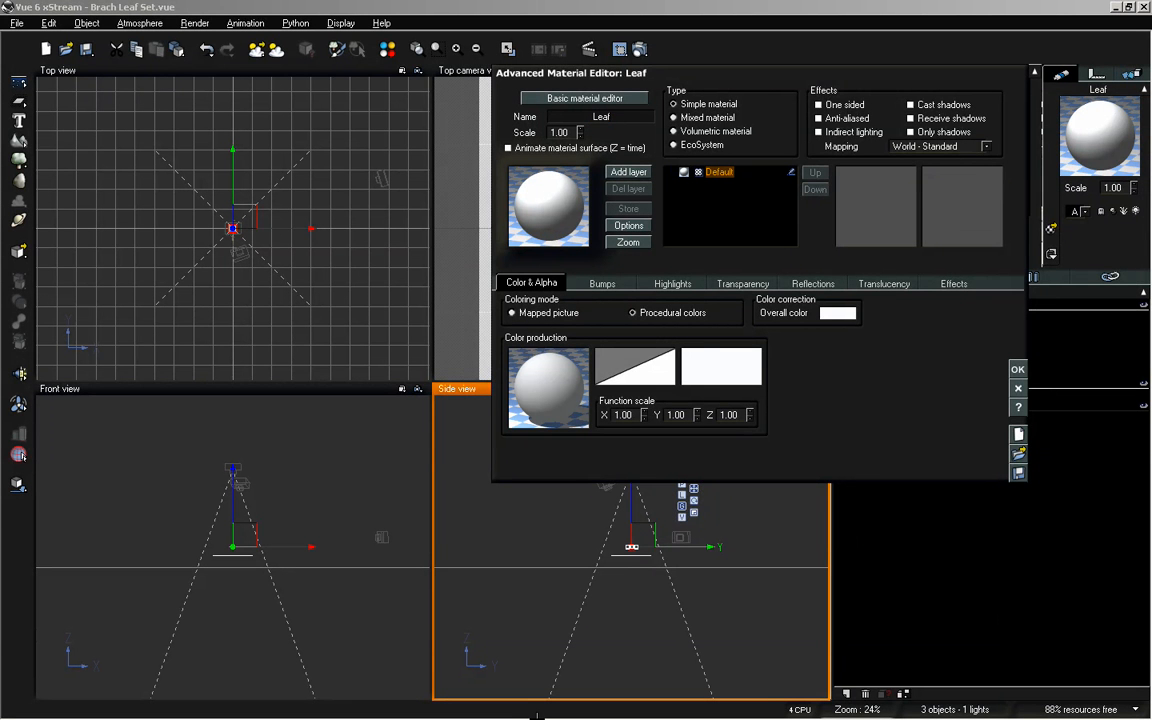
pyautogui.click(1016, 369)
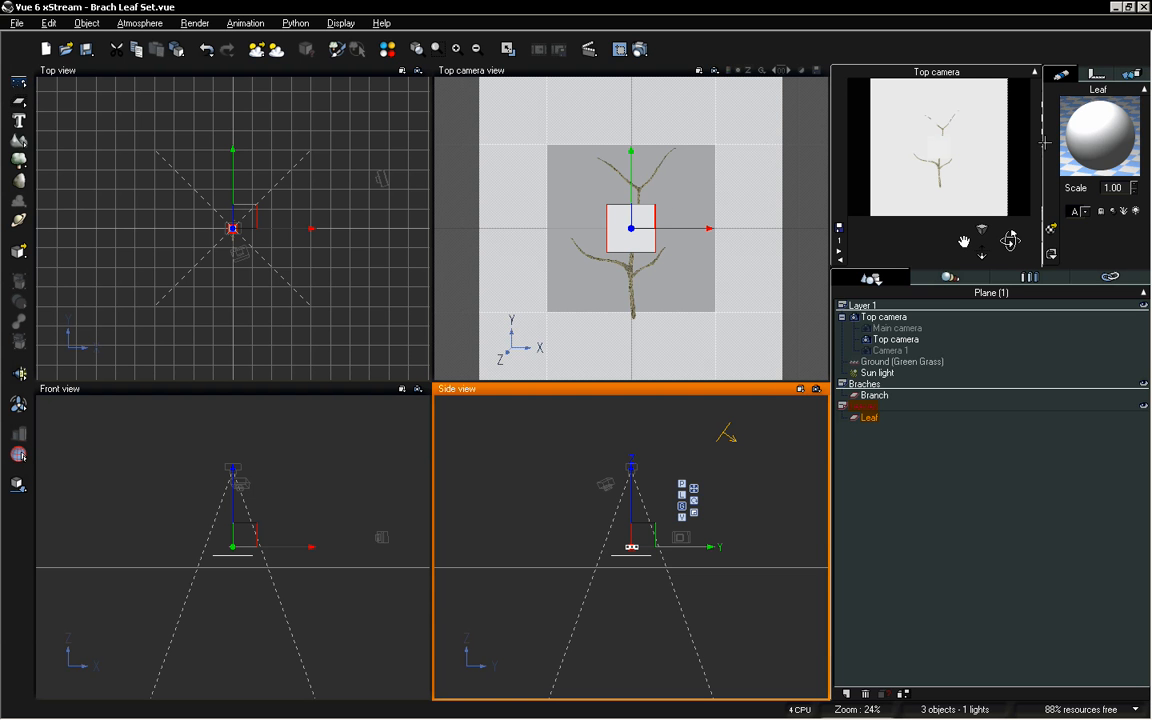
pyautogui.doubleClick(1072, 116)
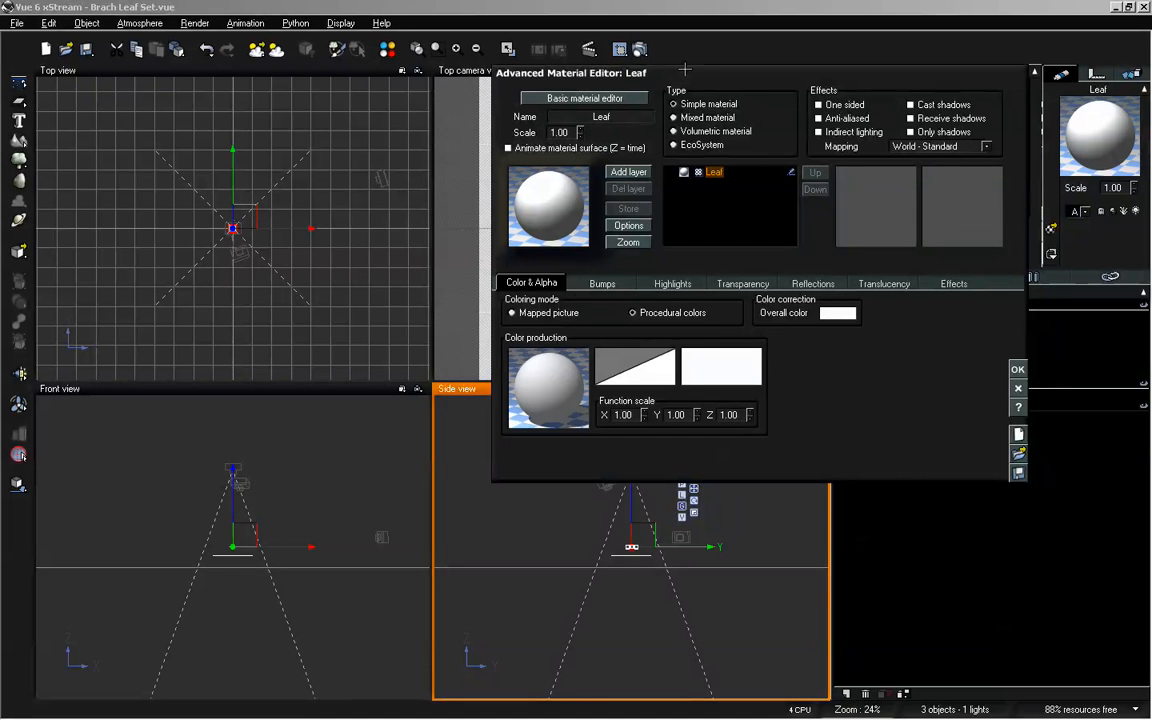
pyautogui.moveTo(681, 80); pyautogui.dragTo(342, 146)
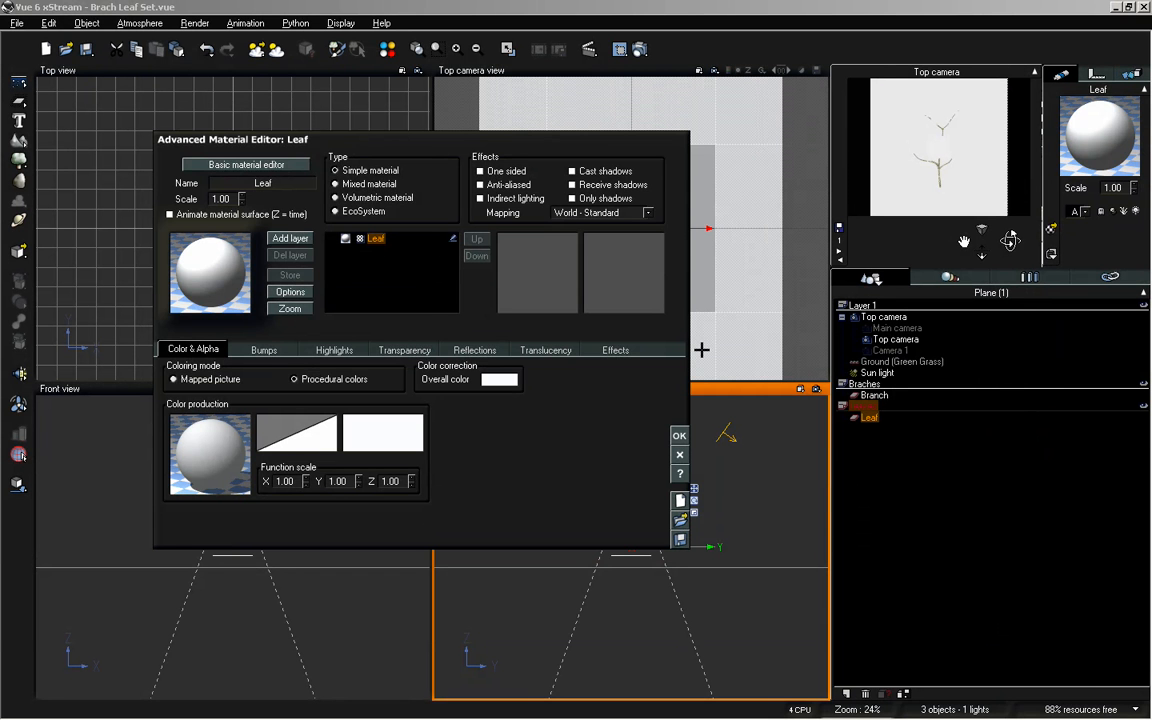
pyautogui.click(679, 454)
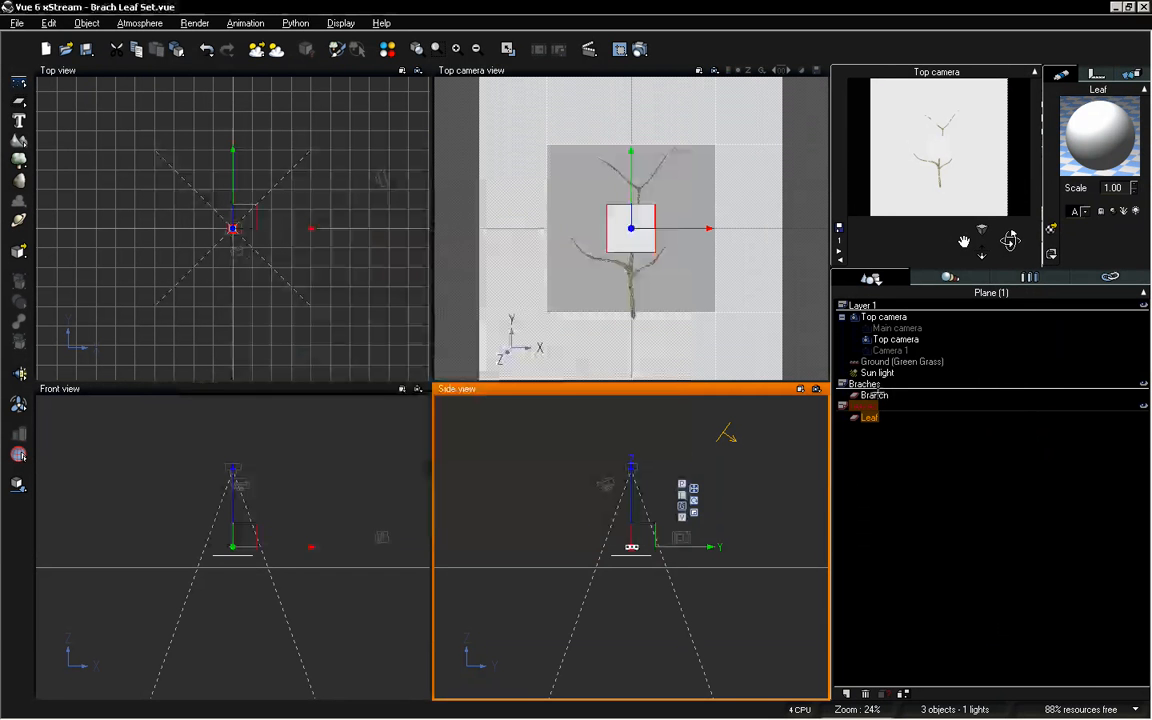
# Copy the Branch plane's material onto the Leaf plane and rename the copied material as Leaf
pyautogui.click(874, 394)
pyautogui.rightClick(1083, 154)
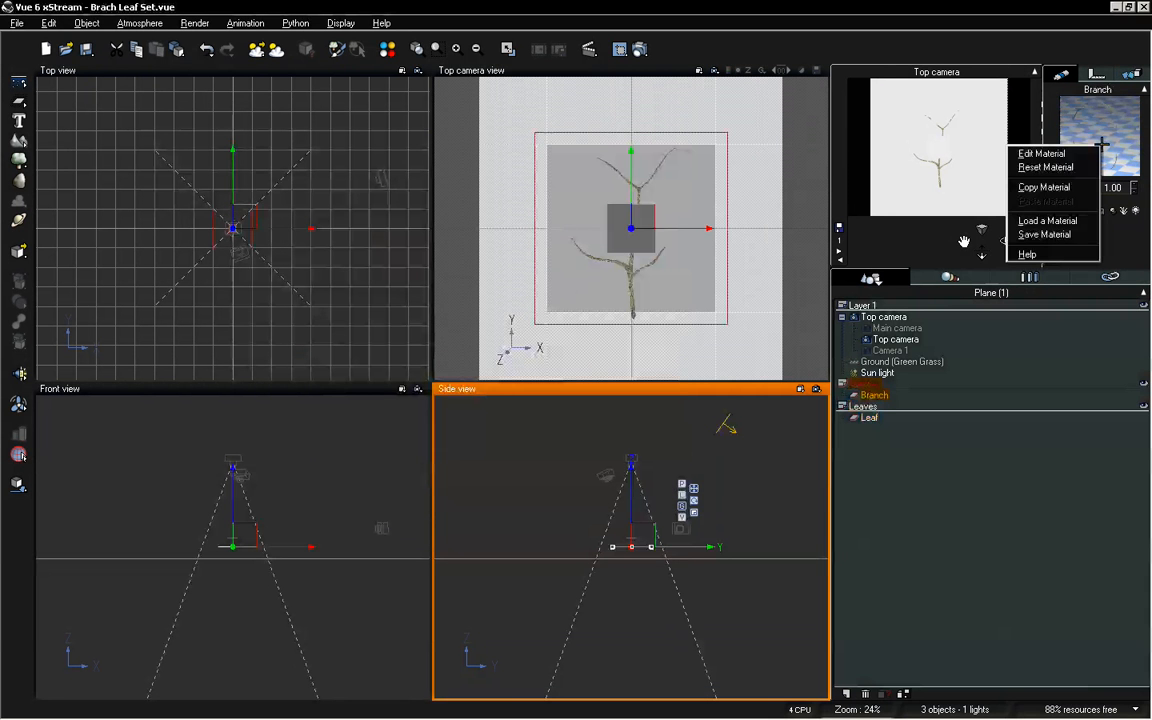
pyautogui.click(1040, 186)
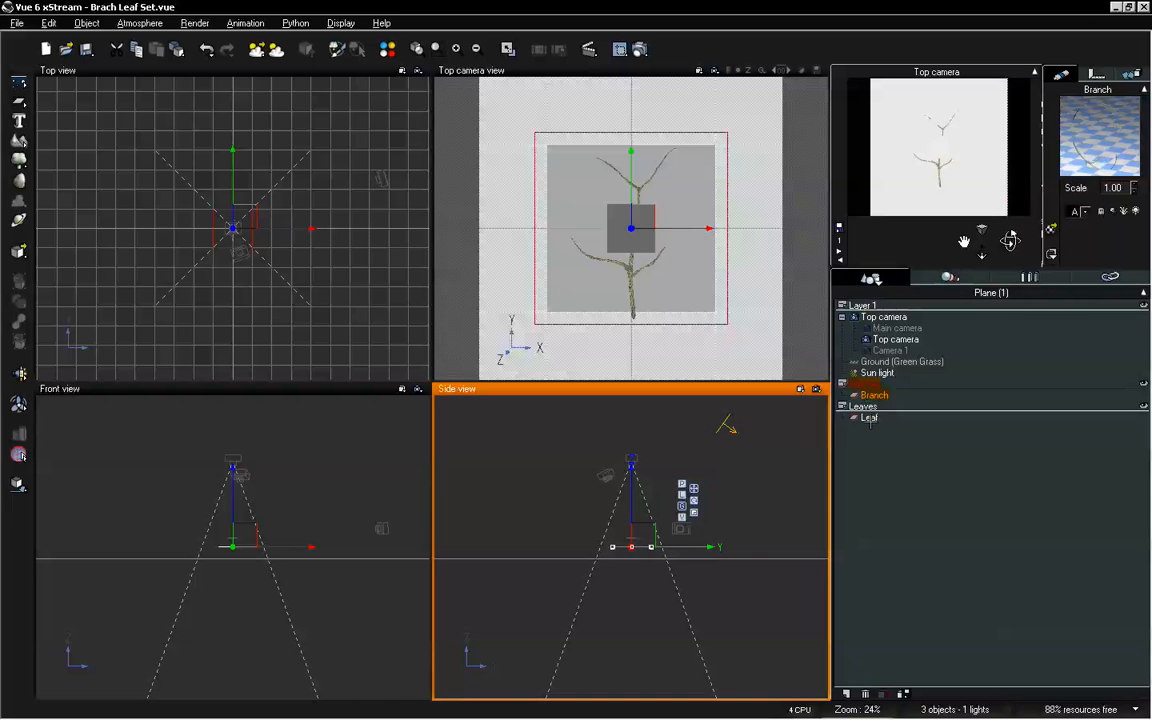
pyautogui.click(869, 417)
pyautogui.rightClick(1121, 133)
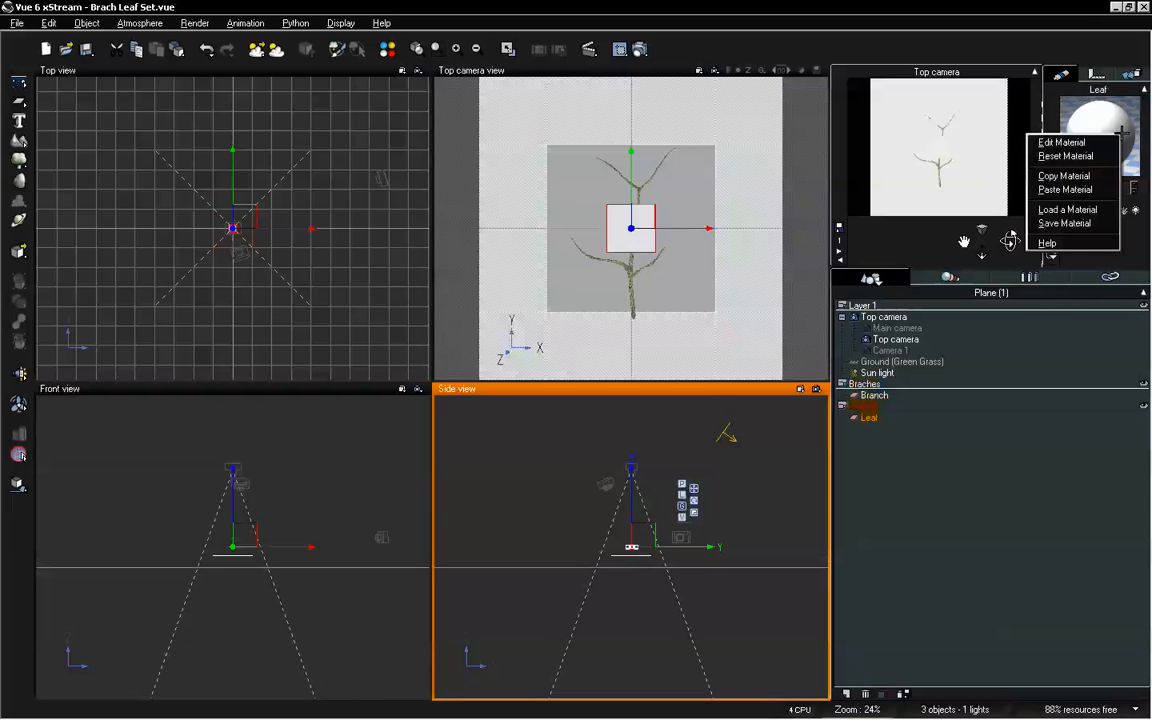
pyautogui.click(1065, 189)
pyautogui.doubleClick(1096, 142)
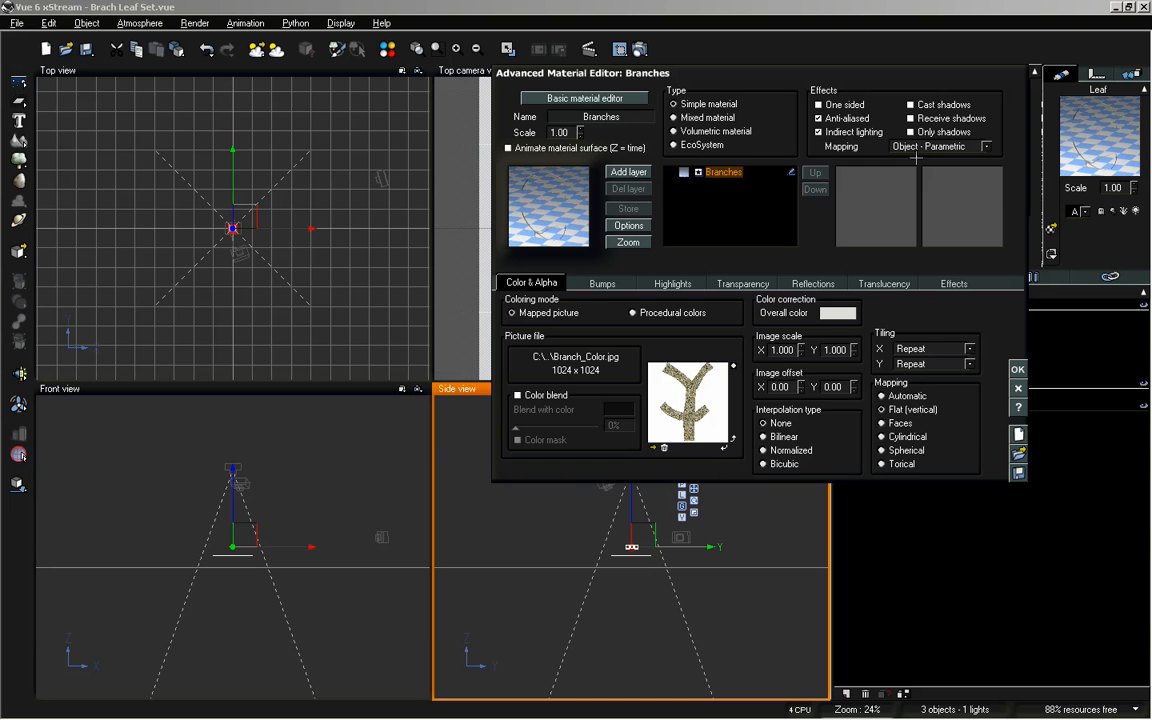
pyautogui.write('Leaf')
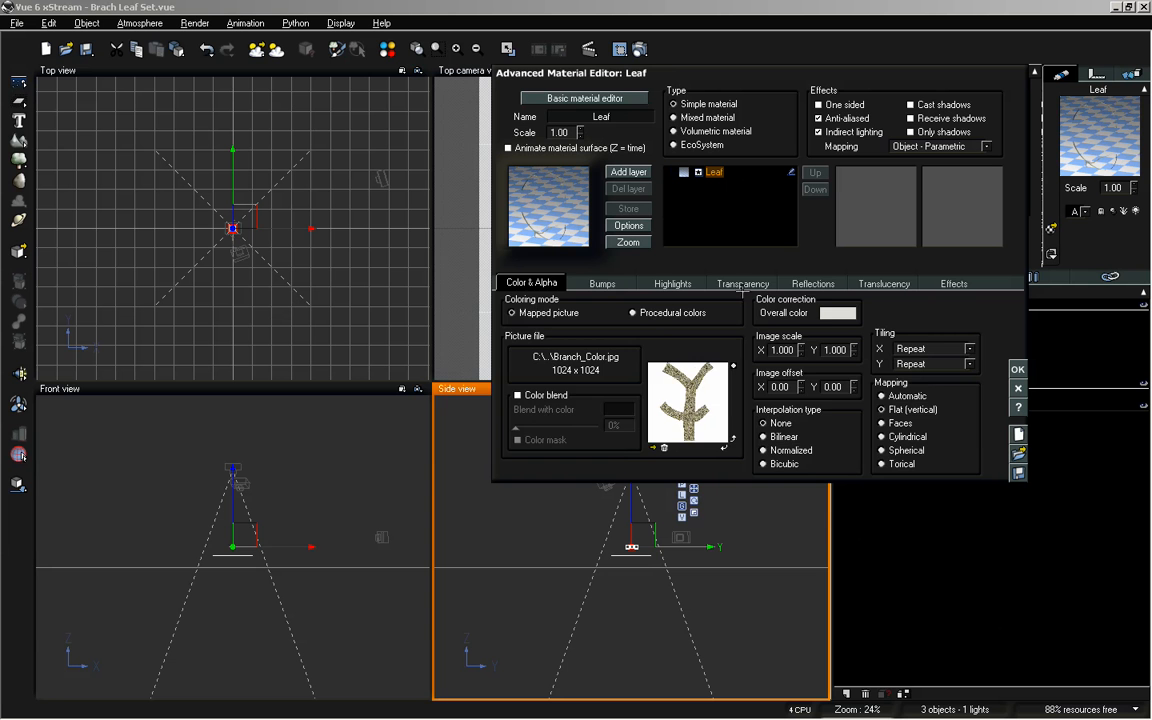
# In the Leaf material's function, replace the color texture map's picture with Leaf_Color from the LeafSet collection
pyautogui.click(599, 283)
pyautogui.click(535, 282)
pyautogui.rightClick(704, 385)
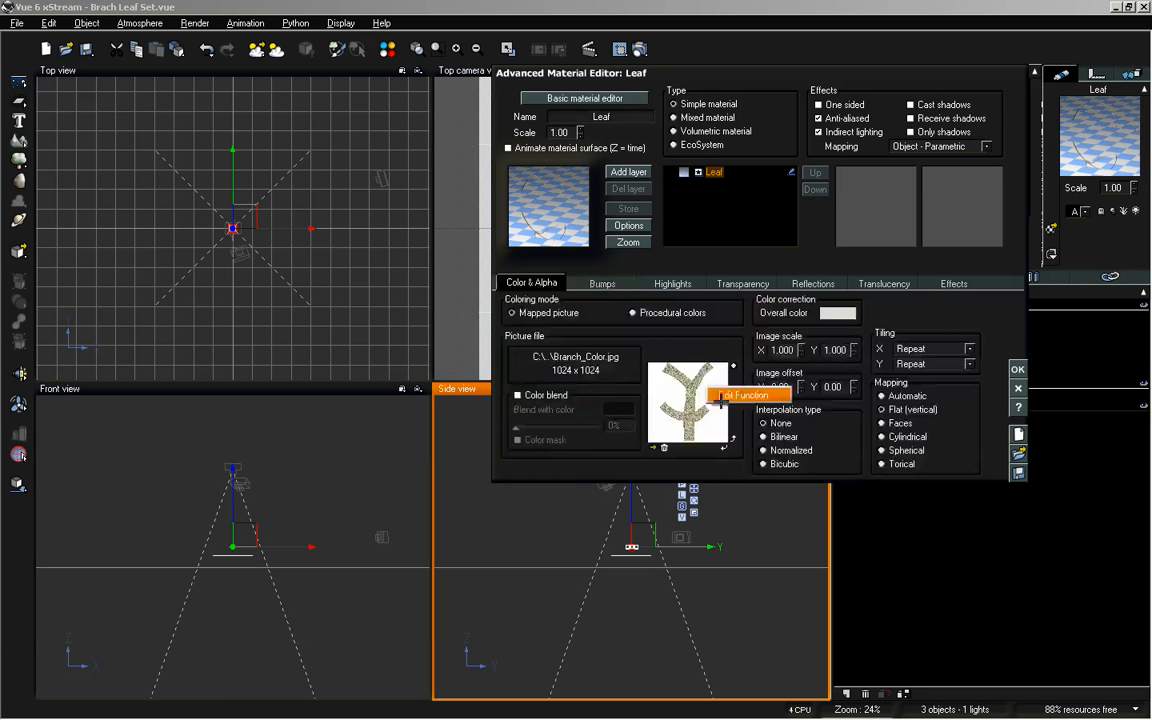
pyautogui.click(723, 395)
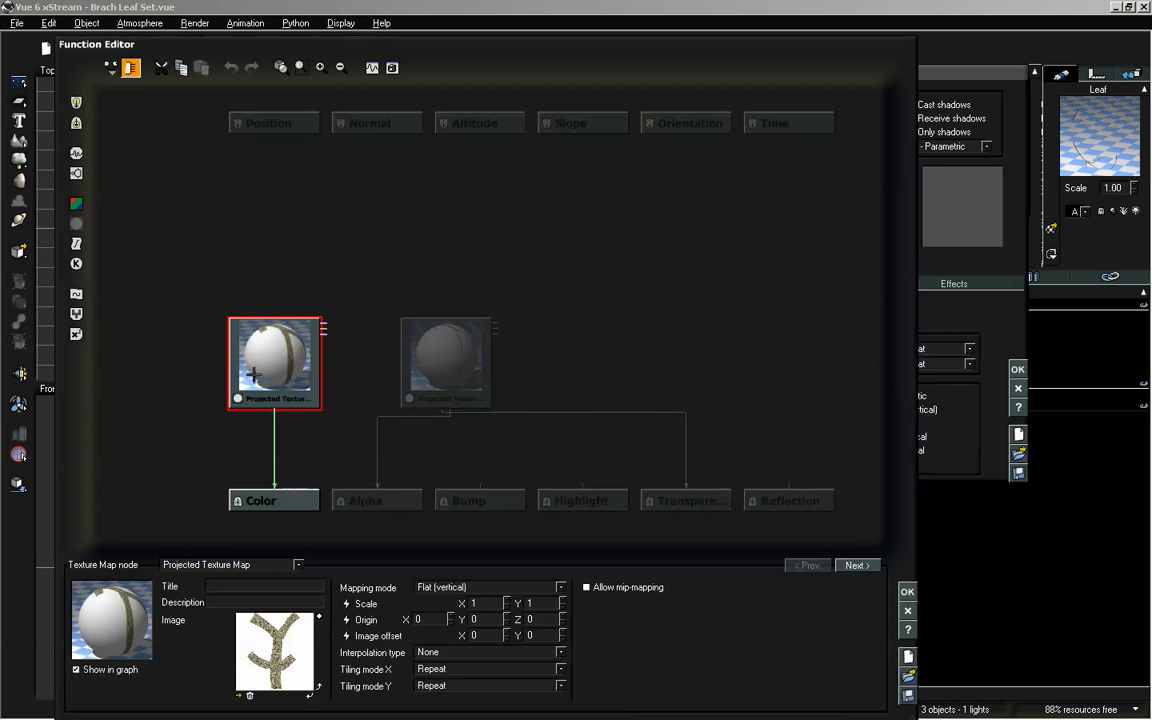
pyautogui.doubleClick(265, 558)
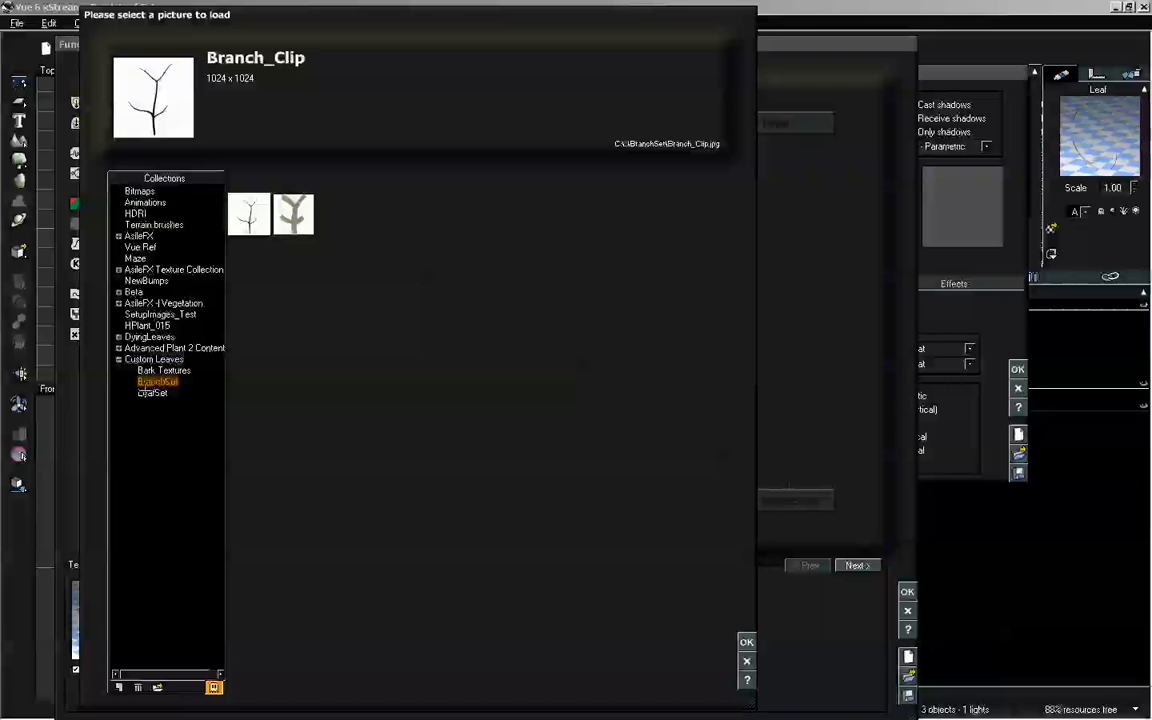
pyautogui.click(152, 392)
pyautogui.click(287, 214)
pyautogui.click(746, 641)
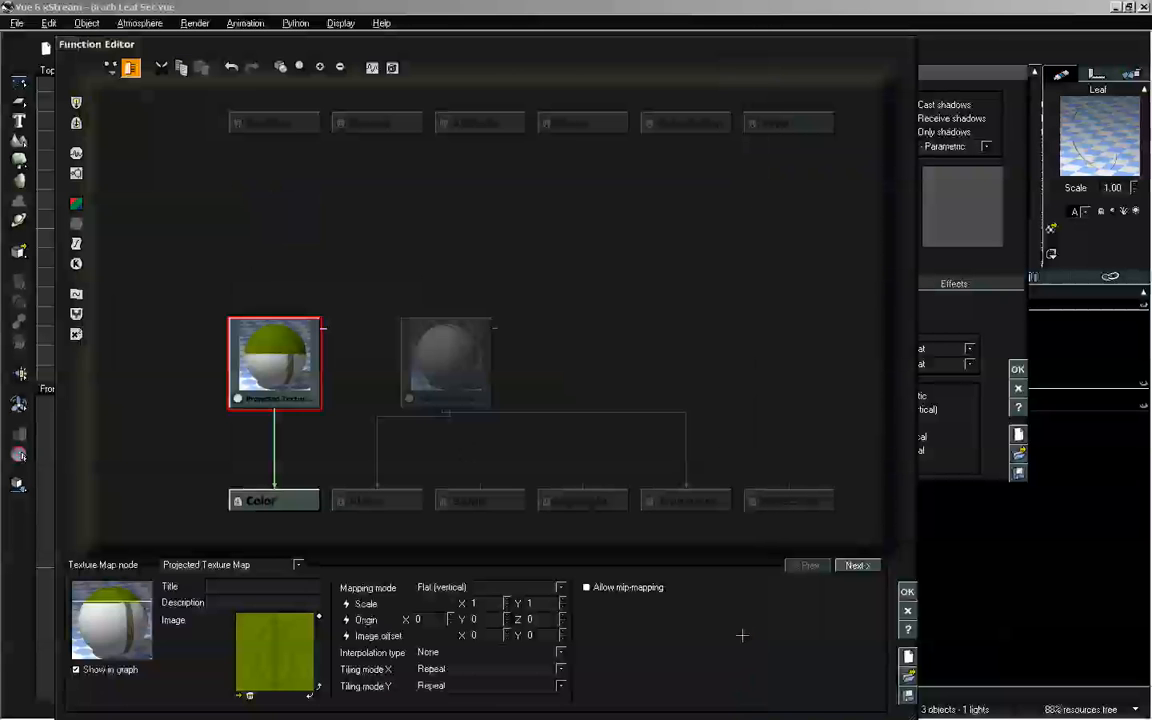
# Replace the alpha and transparency texture map's picture with the LeafSet clip image and accept the Leaf material
pyautogui.click(440, 355)
pyautogui.doubleClick(250, 615)
pyautogui.click(249, 214)
pyautogui.click(746, 641)
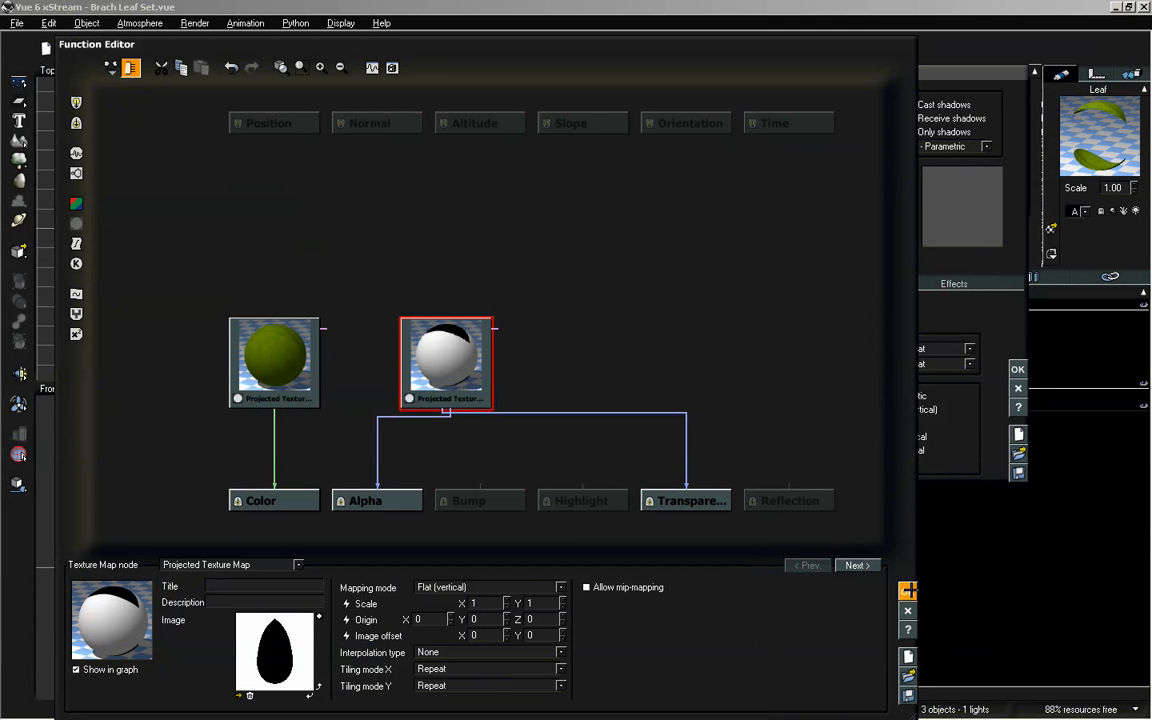
pyautogui.click(907, 591)
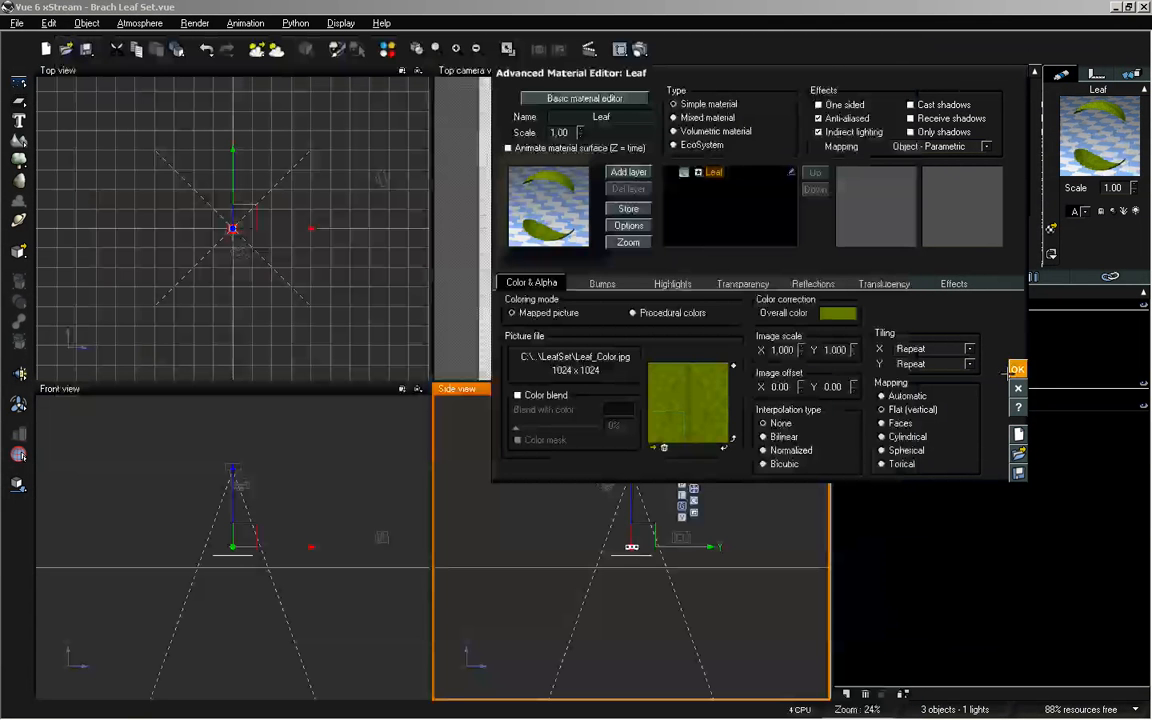
pyautogui.click(1018, 369)
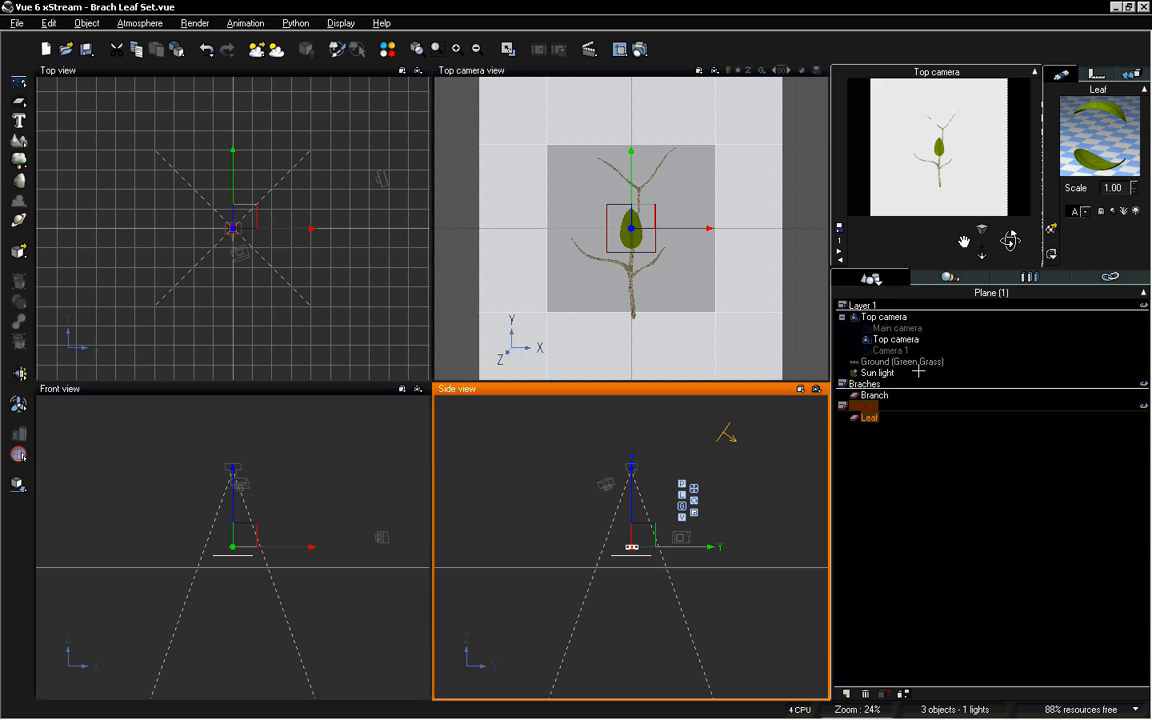
pyautogui.click(973, 468)
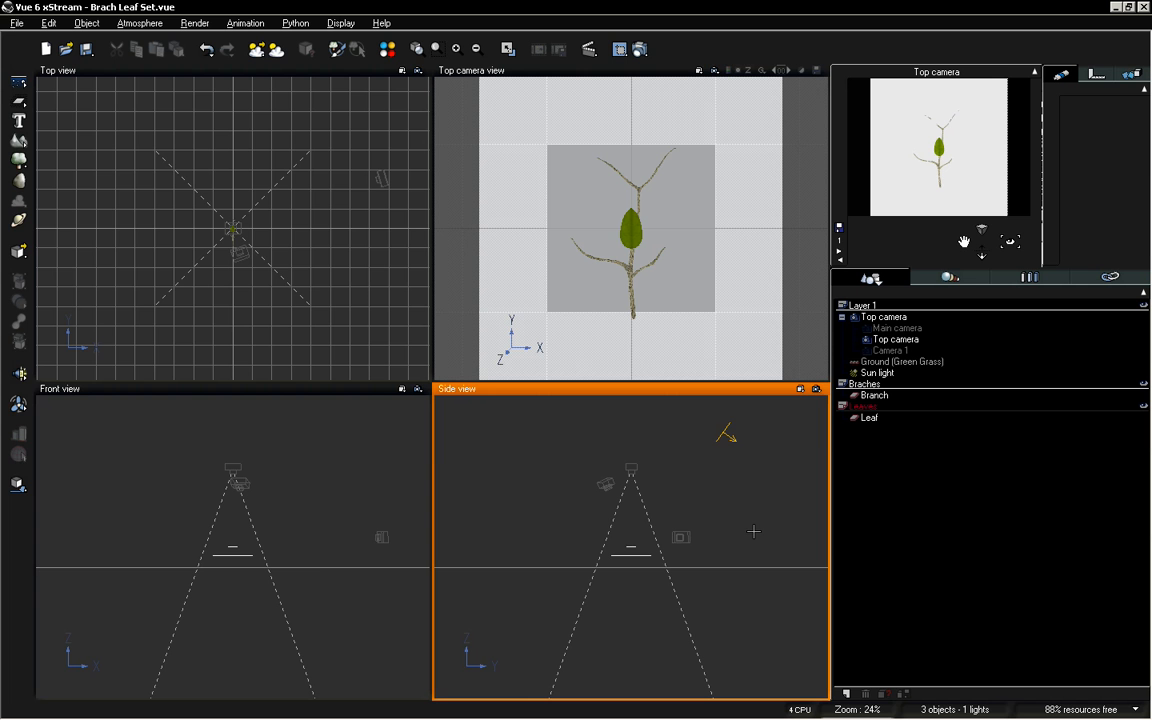
# Lower the Leaf plane to the Branch plane's height, then raise it slightly so it sits just above the branch
pyautogui.click(287, 499)
pyautogui.scroll(5, 329, 548)
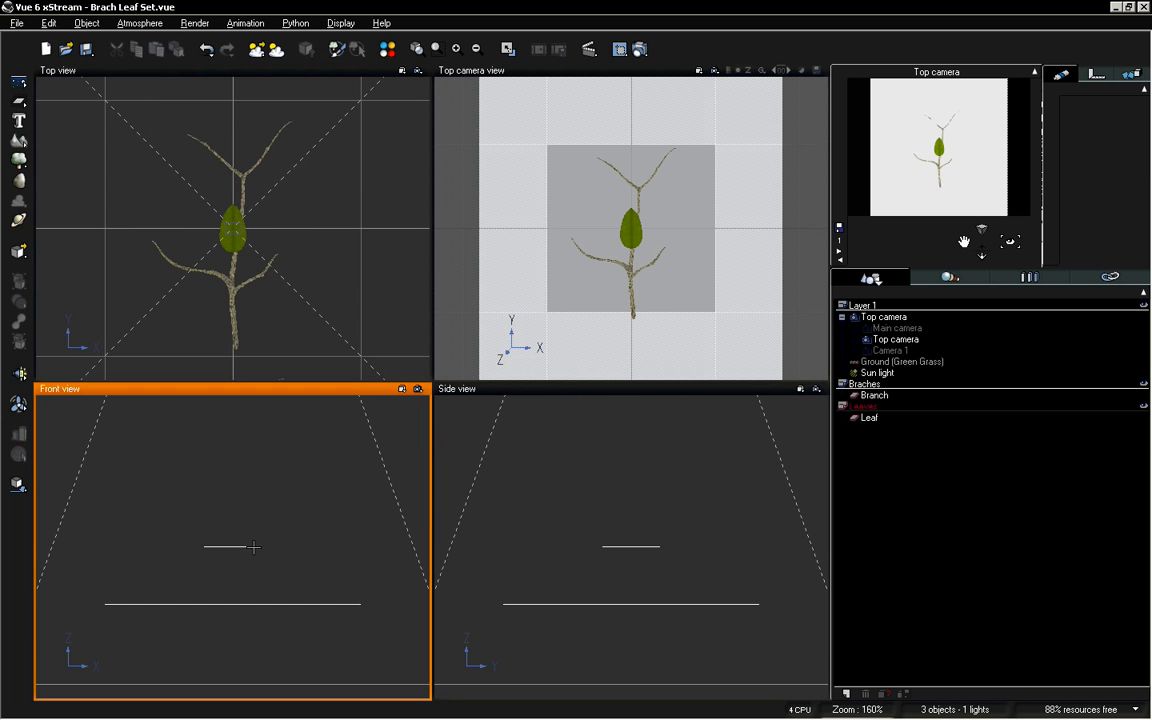
pyautogui.click(873, 418)
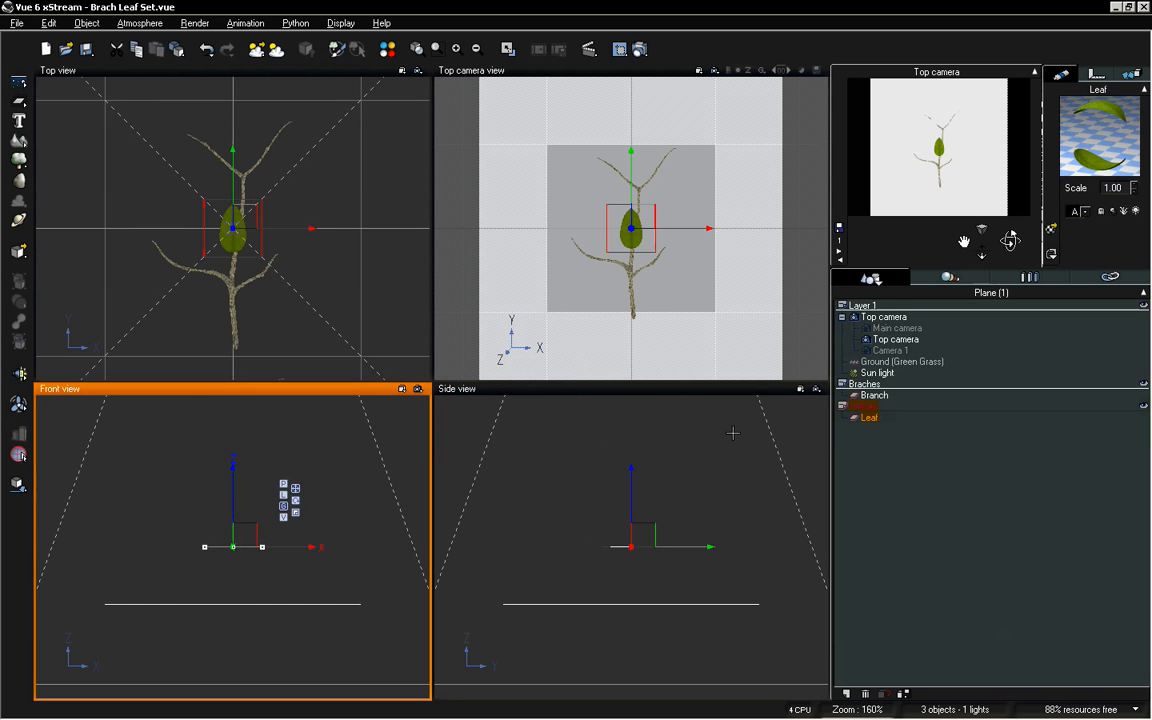
pyautogui.moveTo(233, 490); pyautogui.dragTo(247, 547)
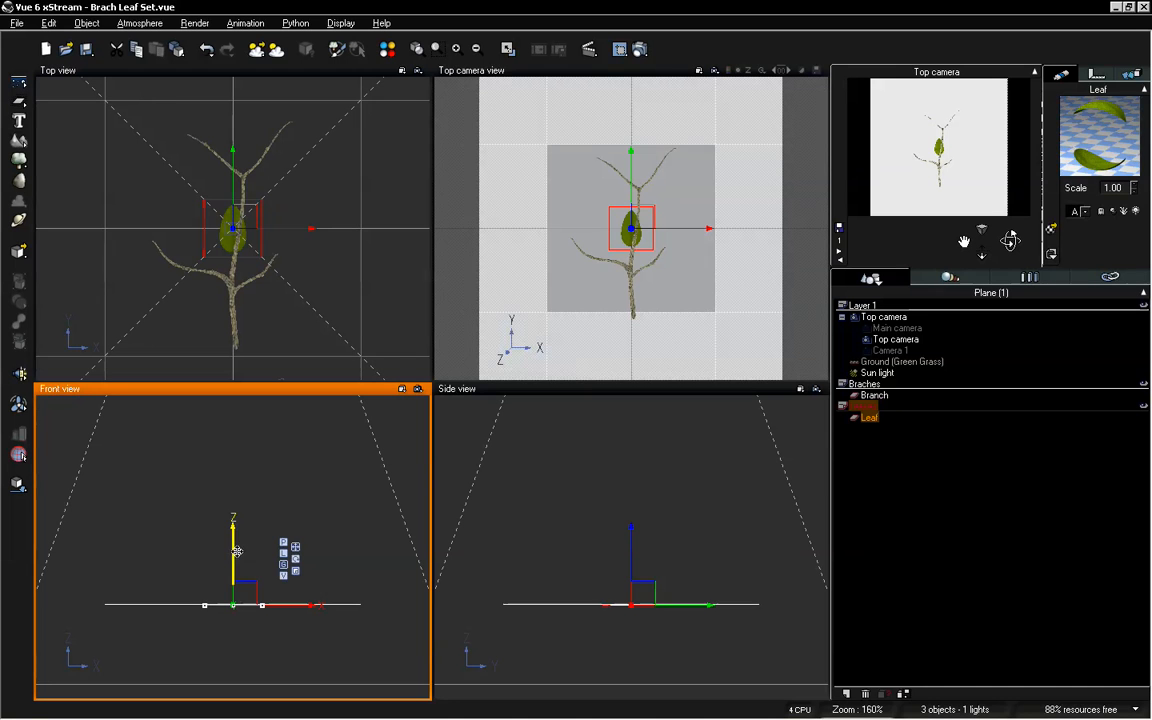
pyautogui.click(232, 549)
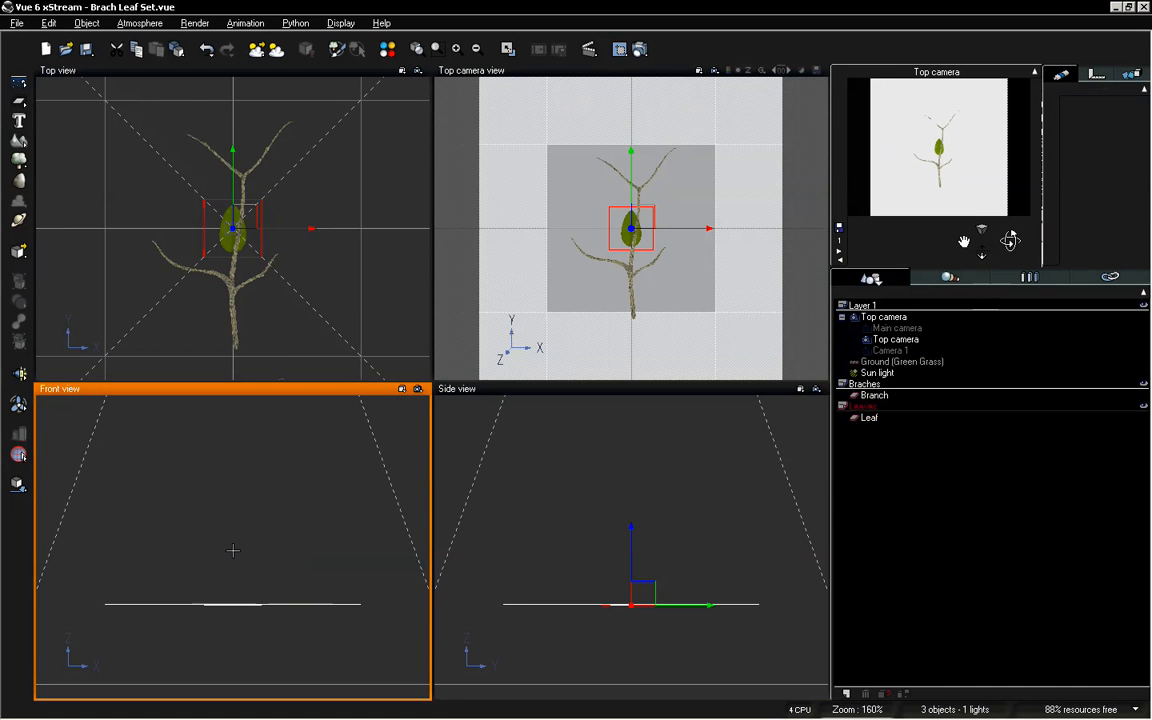
pyautogui.click(870, 418)
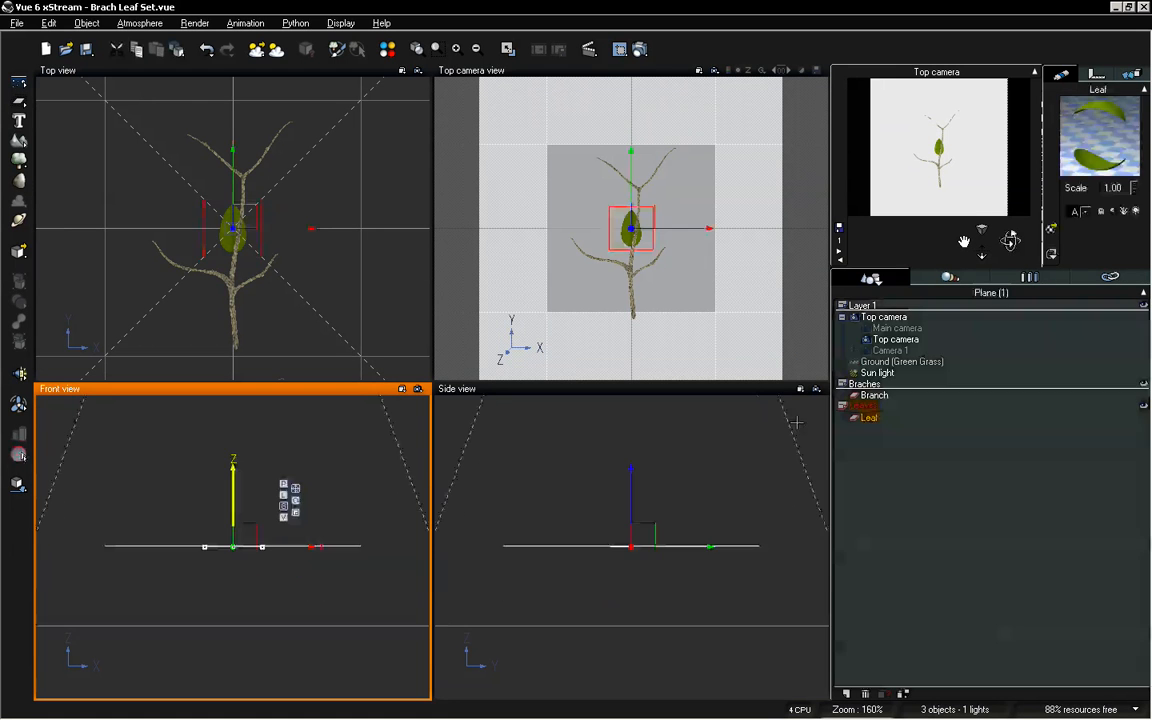
pyautogui.moveTo(233, 497); pyautogui.dragTo(233, 493)
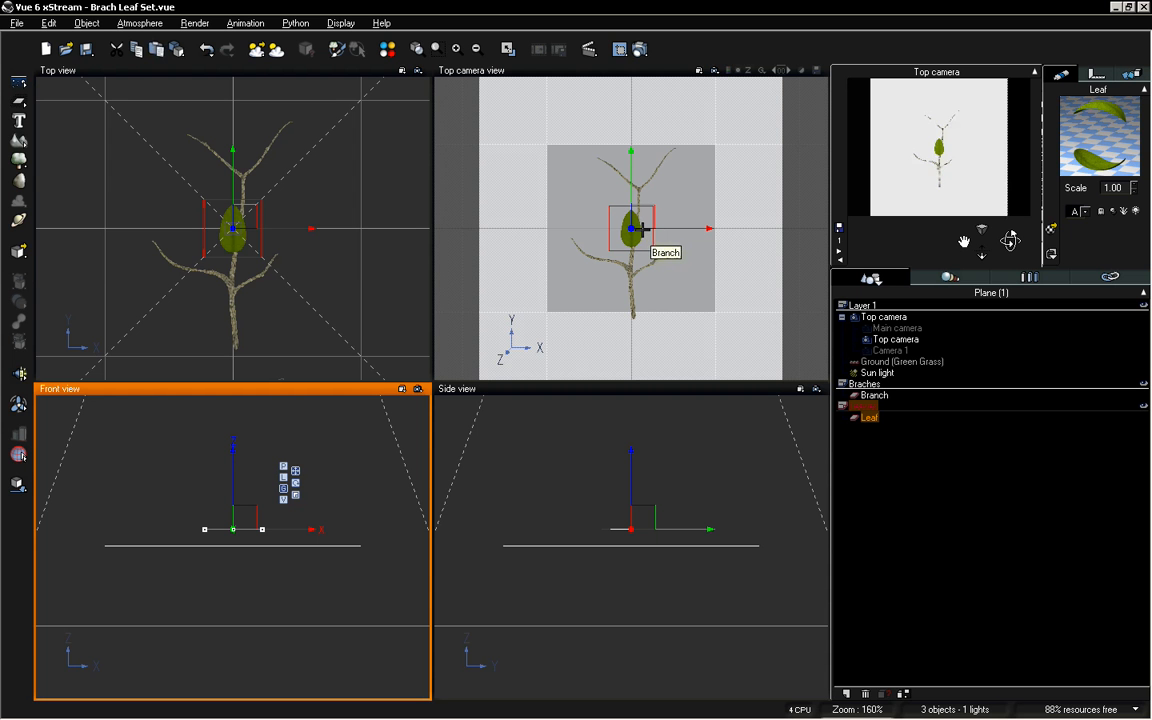
# Duplicate the Leaf plane, offset the copy so it overlaps the original leaf, and test-render the Top camera view
pyautogui.hotkey('alt', 'd')
pyautogui.moveTo(252, 216); pyautogui.dragTo(272, 226)
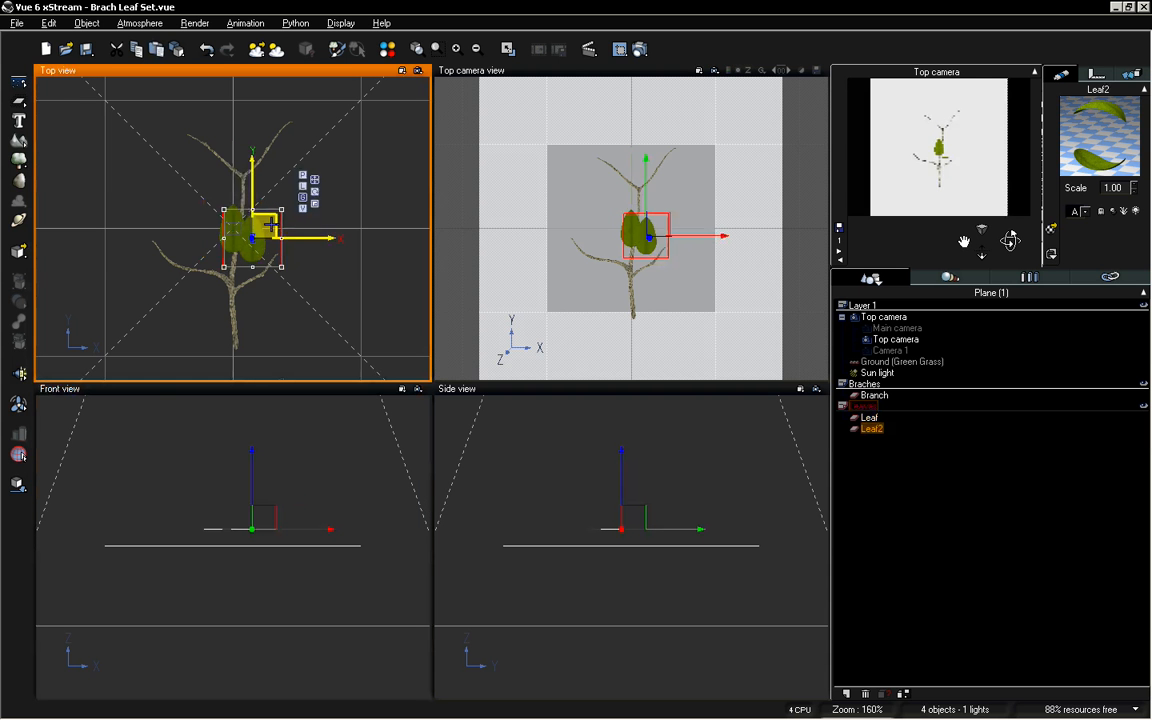
pyautogui.click(638, 48)
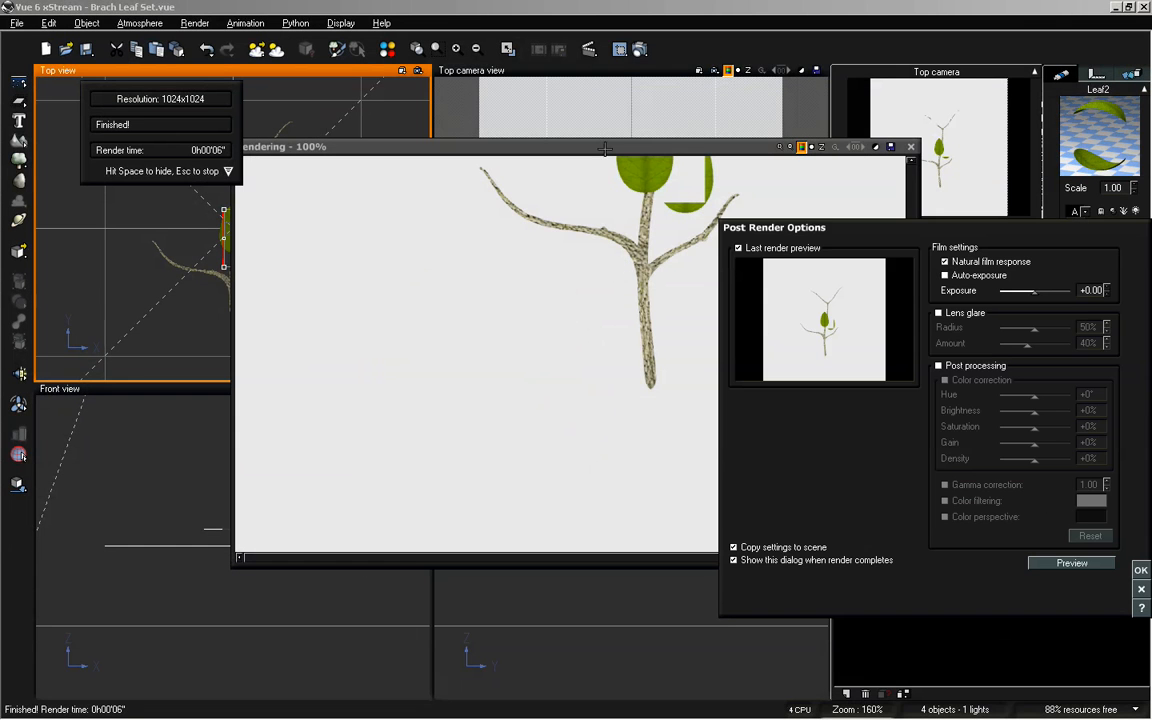
pyautogui.click(1141, 570)
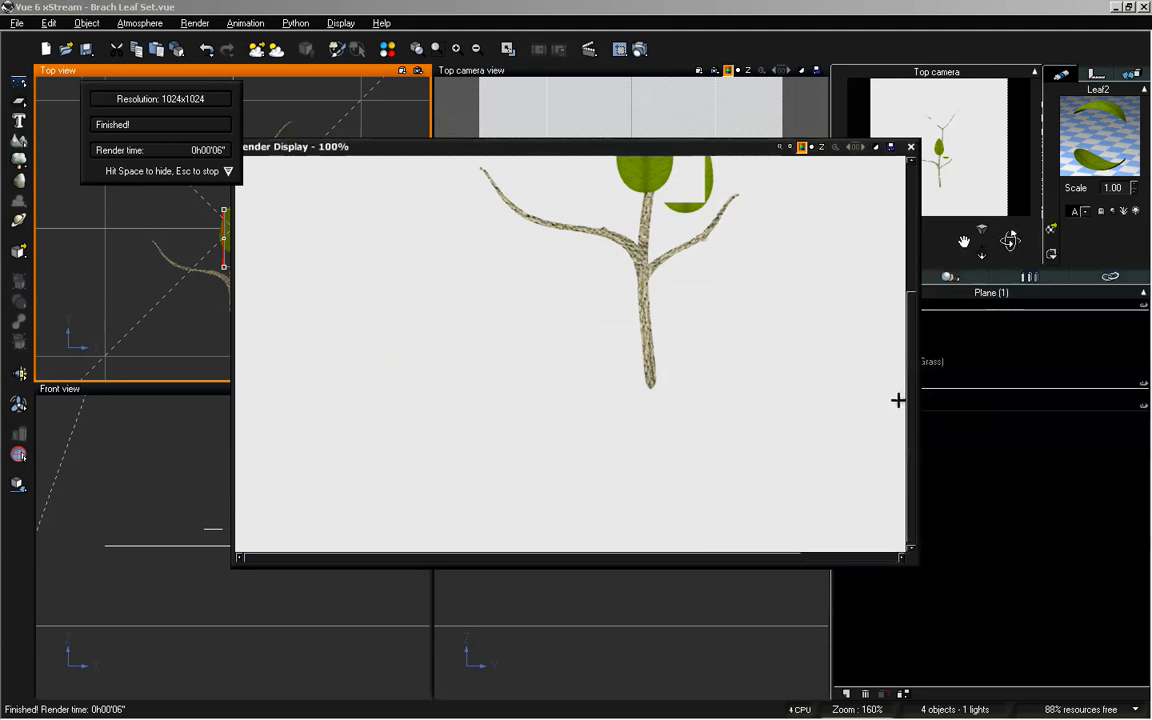
pyautogui.moveTo(913, 405); pyautogui.dragTo(896, 349)
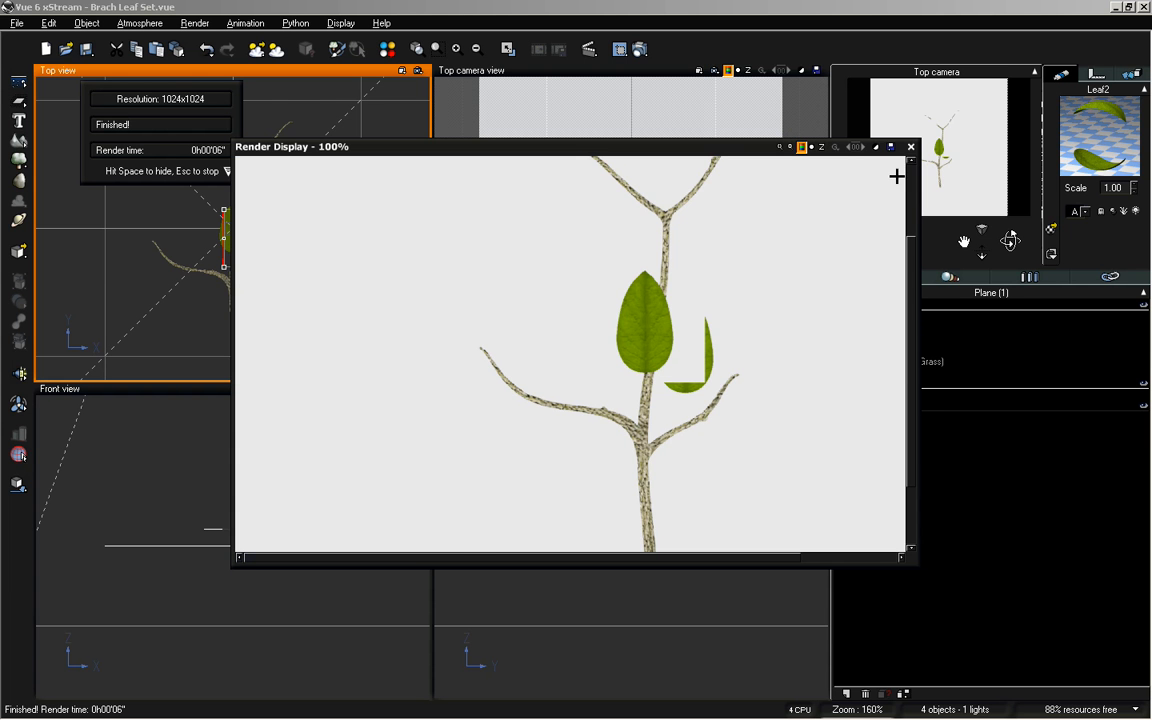
pyautogui.click(912, 147)
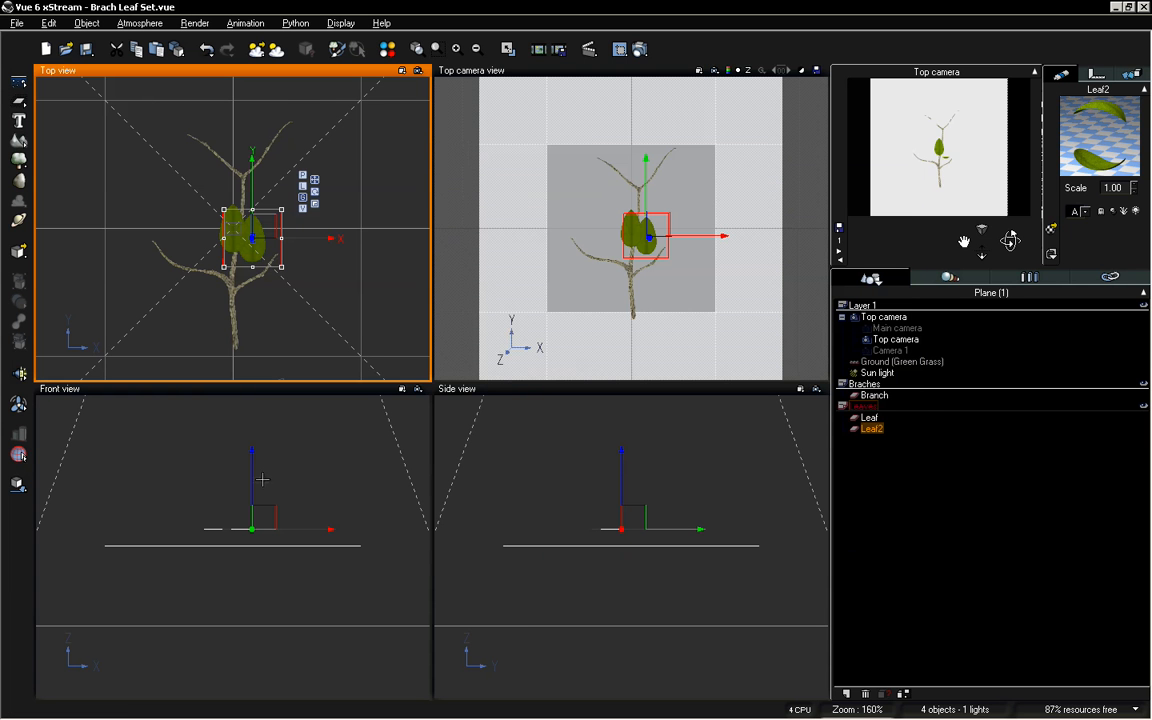
# Raise the copied leaf well above the original leaf and render the Top camera view to check their overlap
pyautogui.moveTo(252, 484); pyautogui.dragTo(257, 412)
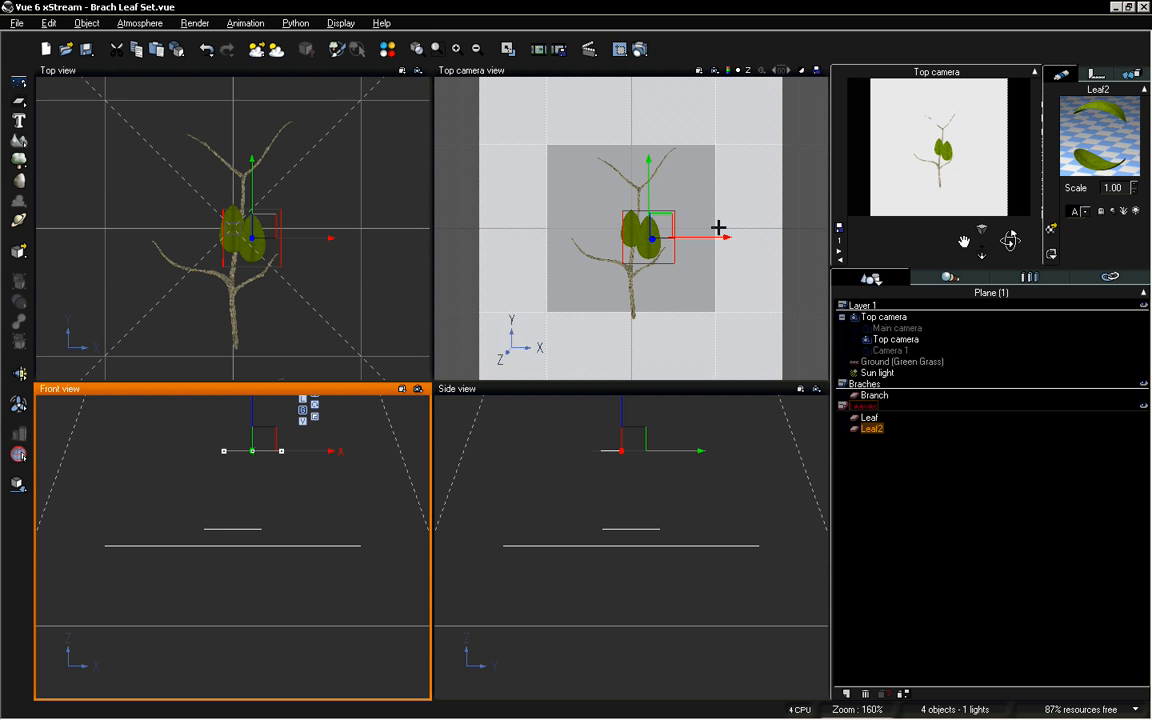
pyautogui.click(638, 48)
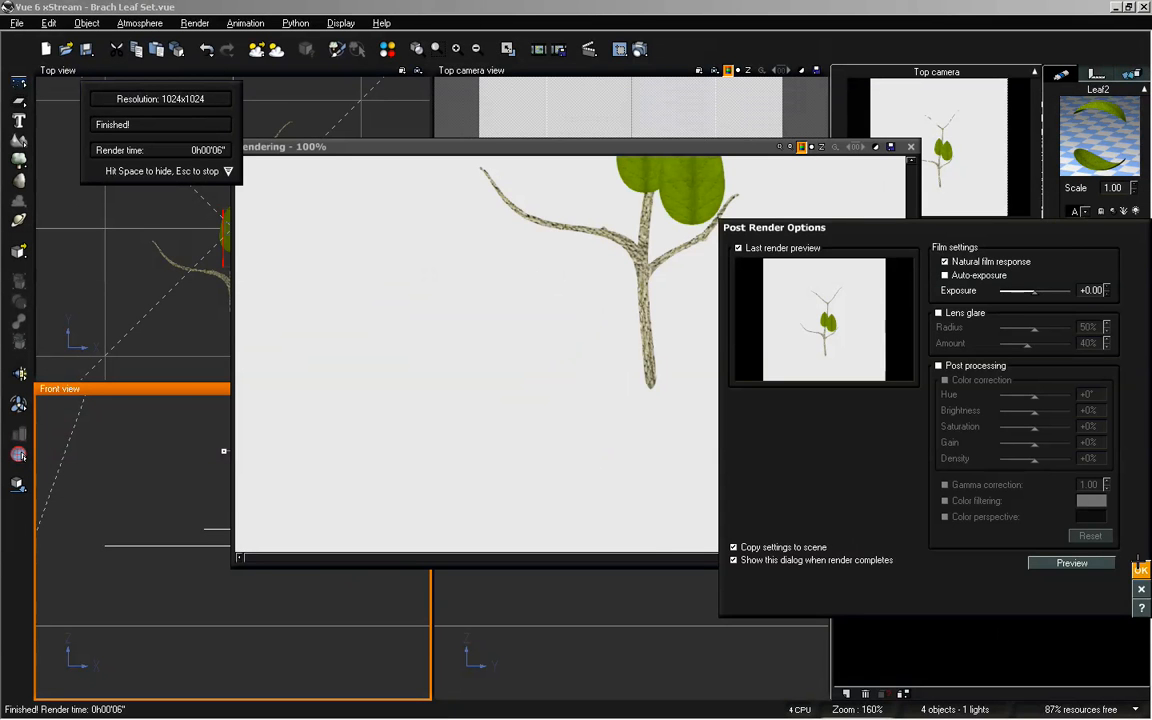
pyautogui.click(1139, 569)
pyautogui.moveTo(913, 421); pyautogui.dragTo(916, 361)
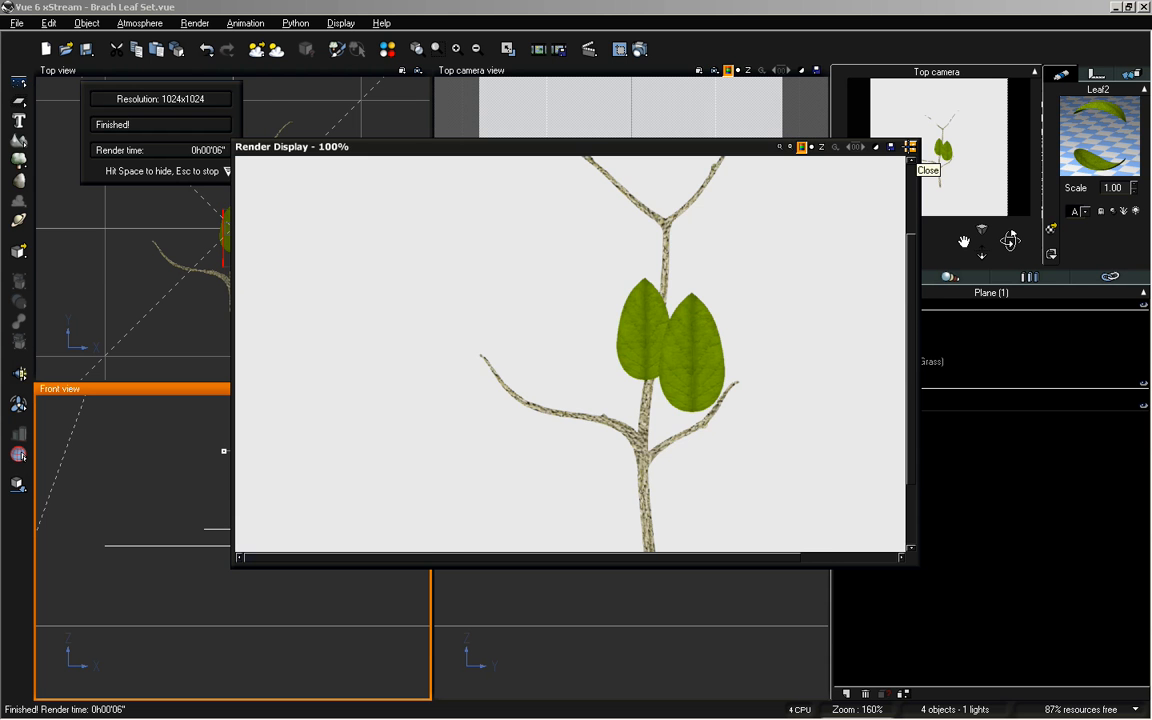
pyautogui.click(911, 147)
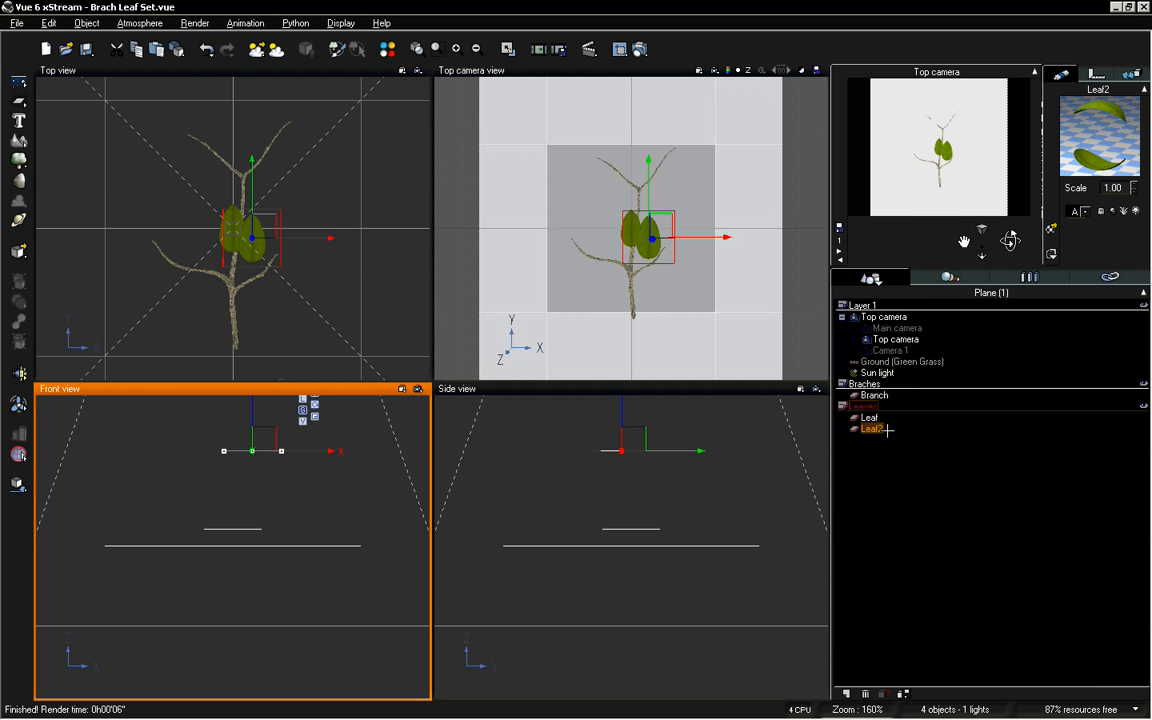
# Move the Top camera much higher above the planes and narrow its field of view to 3.5°
pyautogui.click(926, 455)
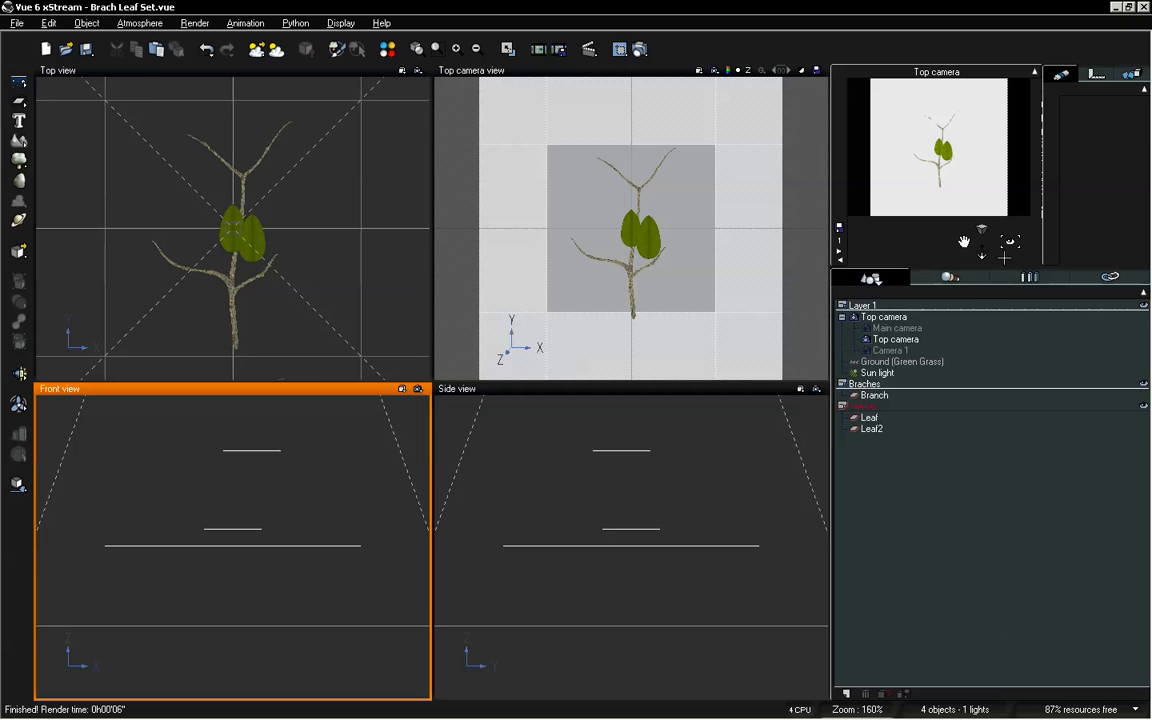
pyautogui.click(898, 340)
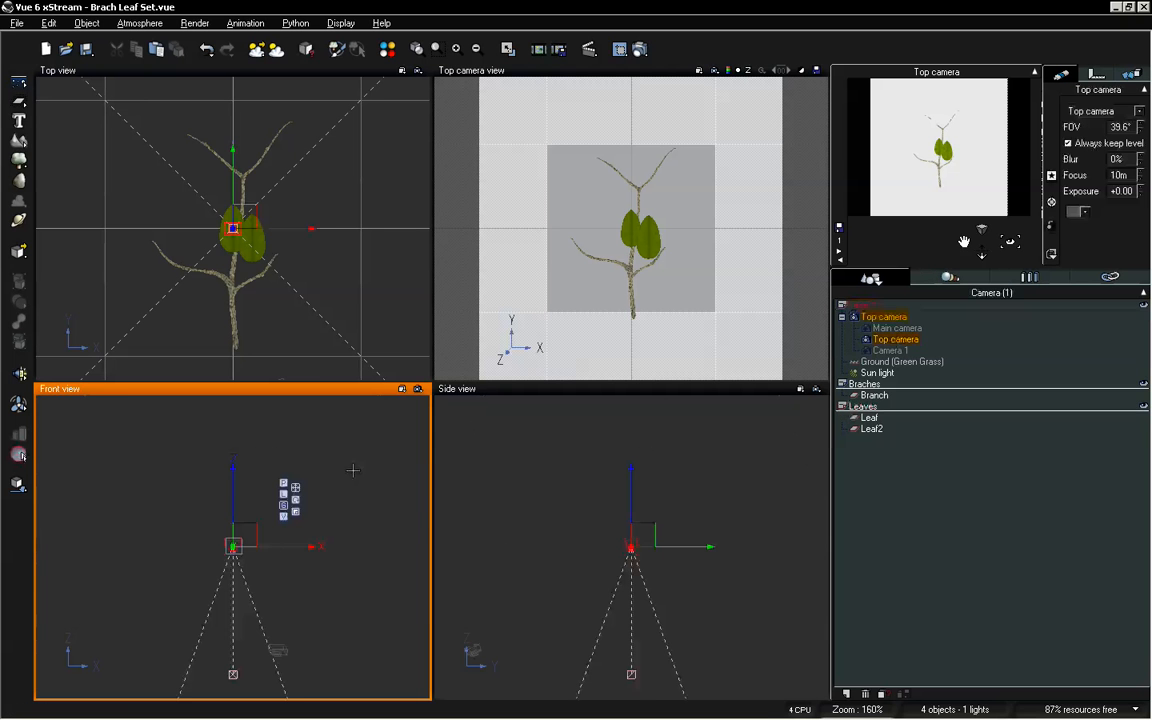
pyautogui.scroll(-10, 354, 497)
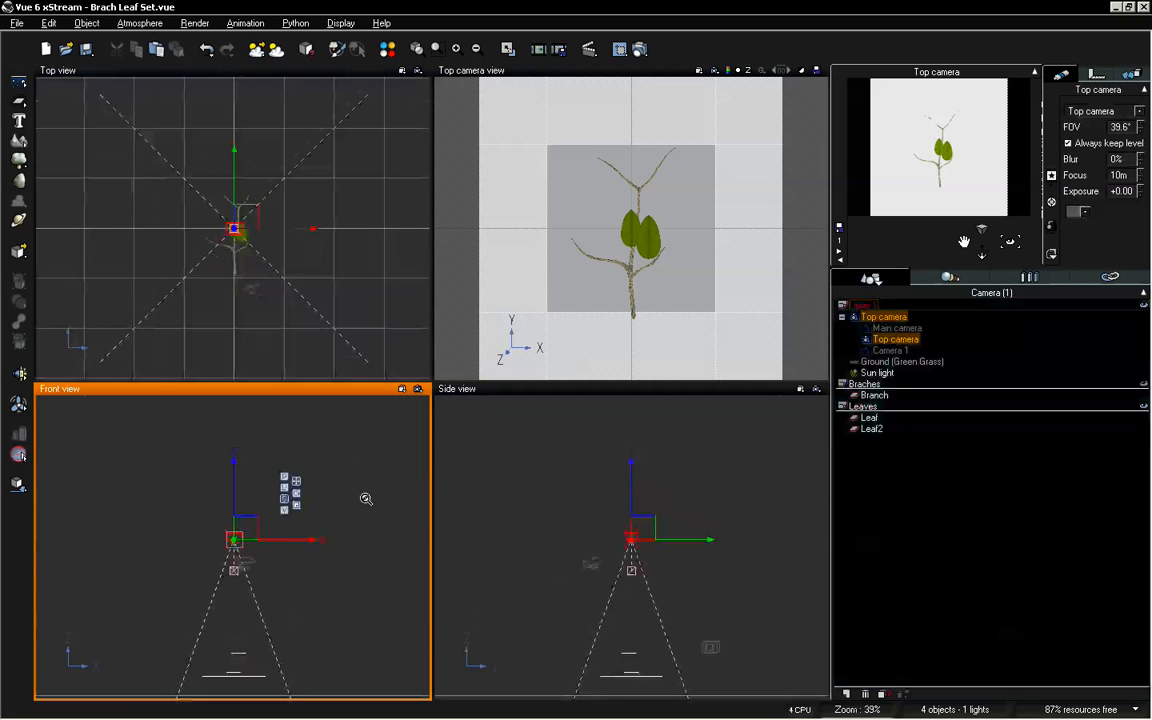
pyautogui.moveTo(233, 493); pyautogui.dragTo(366, 487)
pyautogui.moveTo(366, 487); pyautogui.dragTo(373, 593, button='right')
pyautogui.moveTo(246, 420); pyautogui.dragTo(246, 340)
pyautogui.keyDown('ctrl'); pyautogui.moveTo(354, 440); pyautogui.dragTo(354, 524, button='right'); pyautogui.keyUp('ctrl')
pyautogui.moveTo(254, 430); pyautogui.dragTo(218, 368)
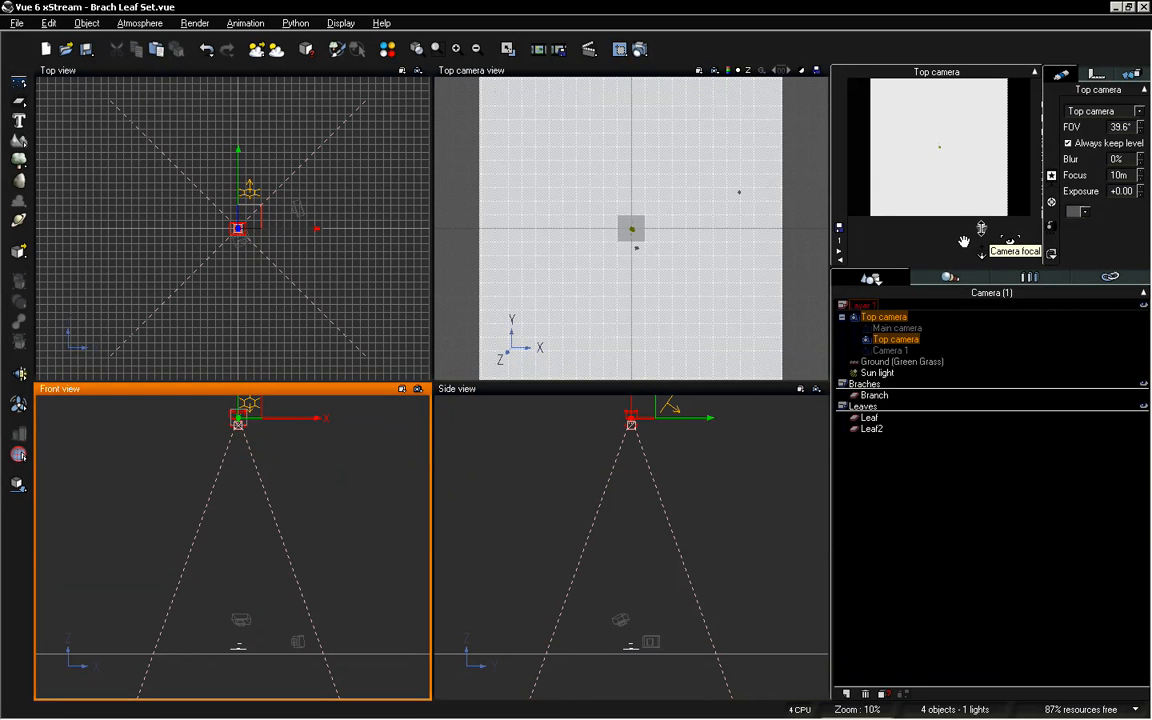
pyautogui.moveTo(1008, 241); pyautogui.dragTo(1008, 226)
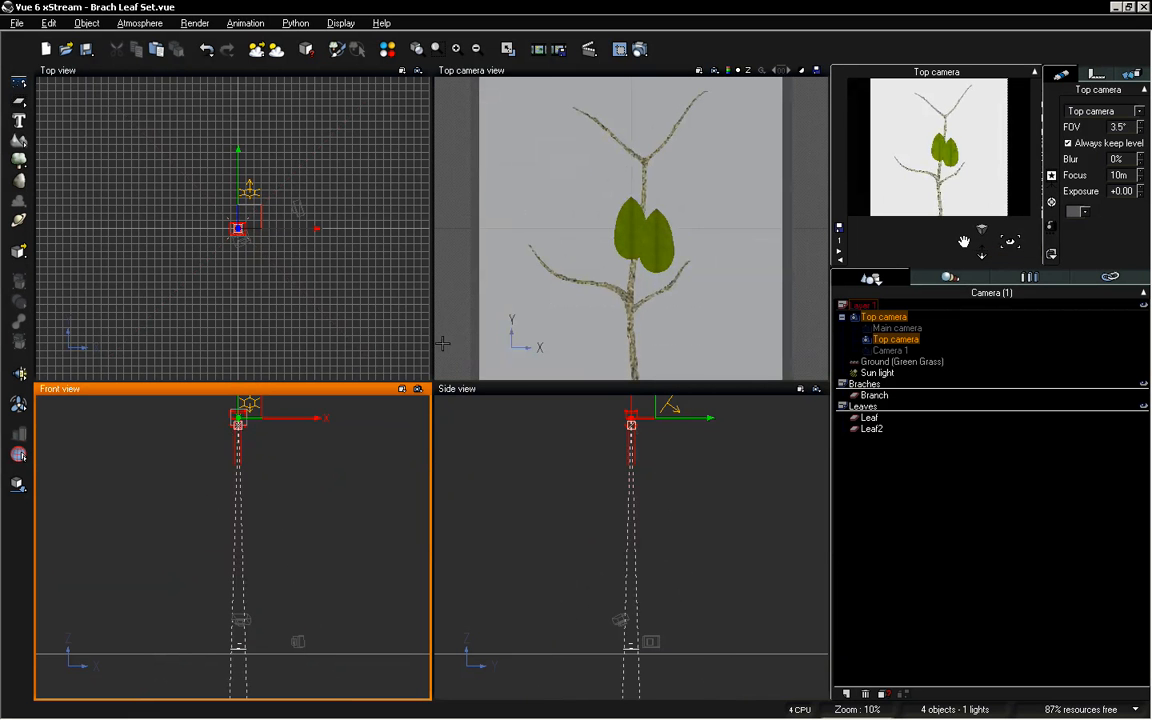
# Raise the Top camera even farther and narrow its field of view to 1.3° so the whole branch fits the frame
pyautogui.moveTo(238, 420); pyautogui.dragTo(221, 311)
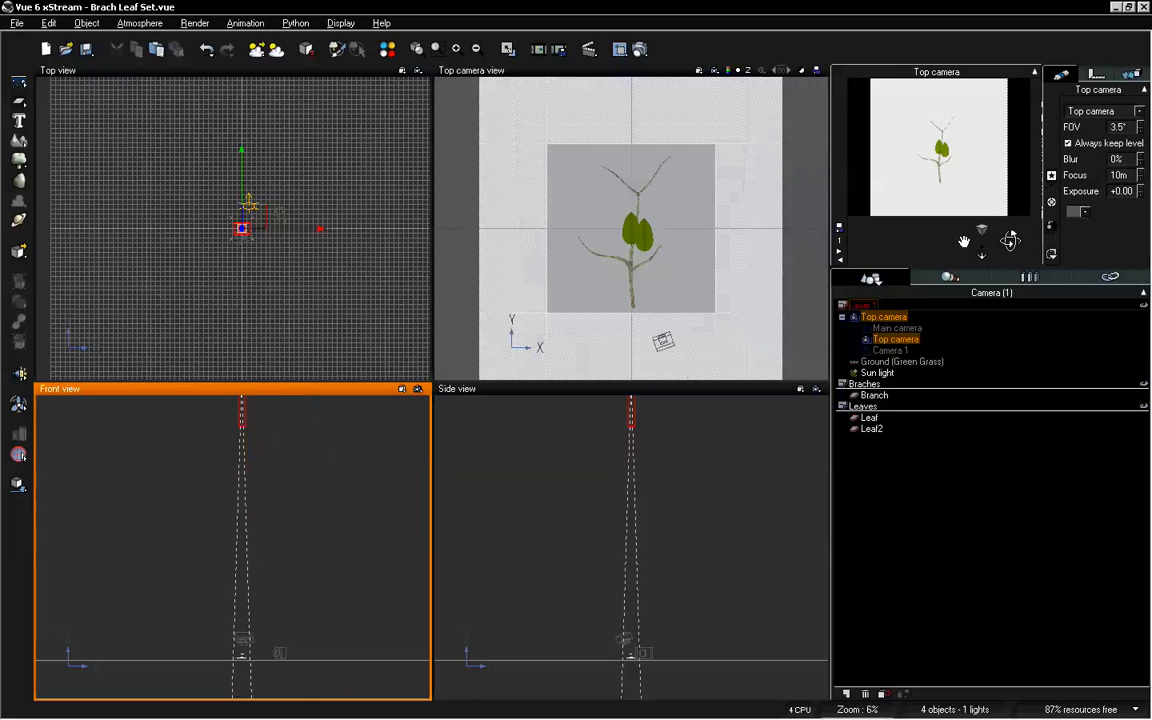
pyautogui.moveTo(1010, 240); pyautogui.dragTo(1009, 240)
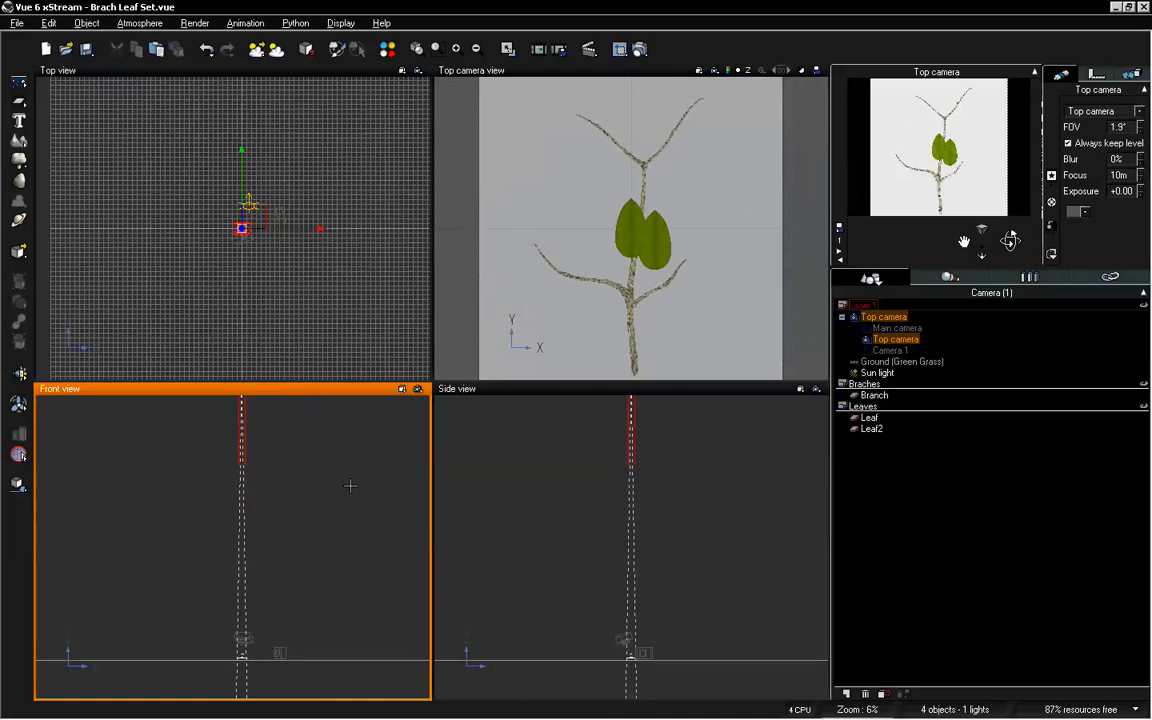
pyautogui.scroll(-2, 350, 480)
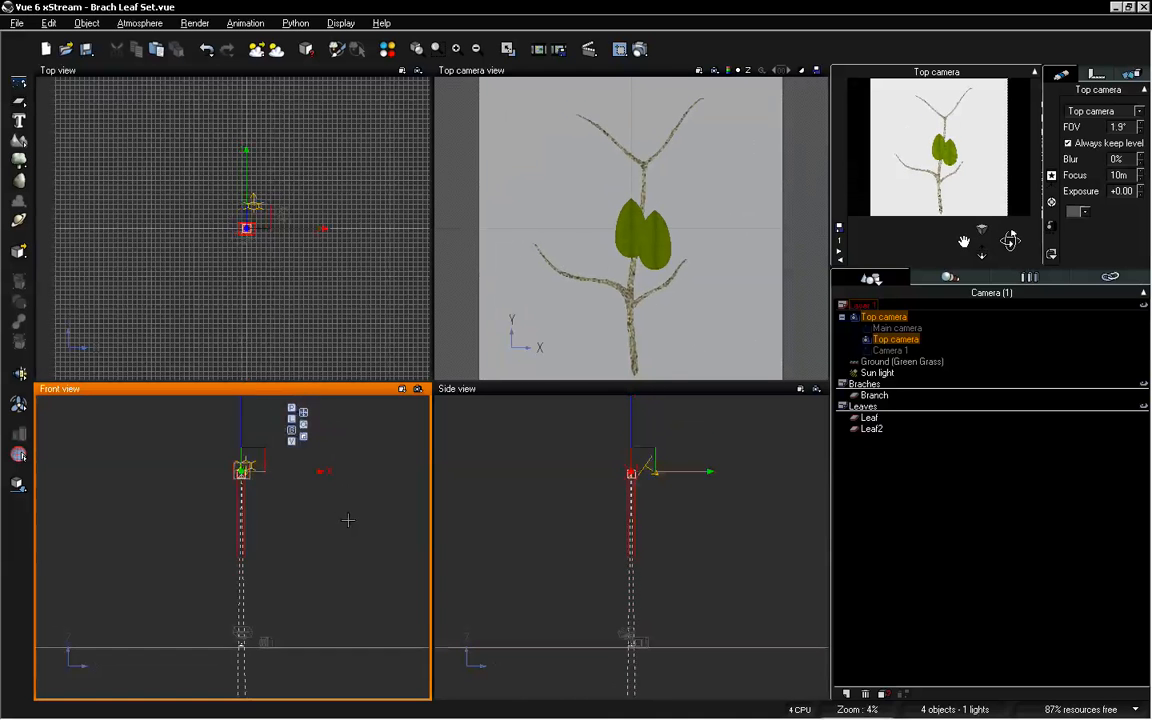
pyautogui.moveTo(245, 432)
pyautogui.moveTo(245, 432); pyautogui.dragTo(245, 368)
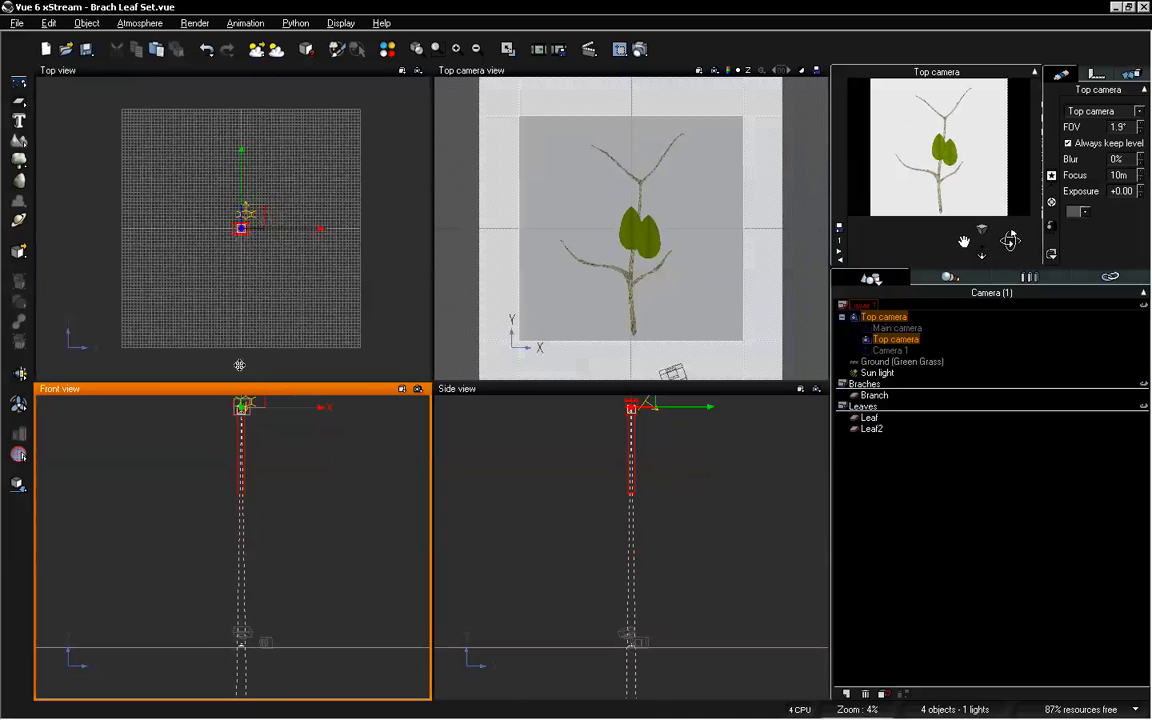
pyautogui.moveTo(354, 482); pyautogui.dragTo(360, 535, button='right')
pyautogui.moveTo(246, 417); pyautogui.dragTo(246, 358)
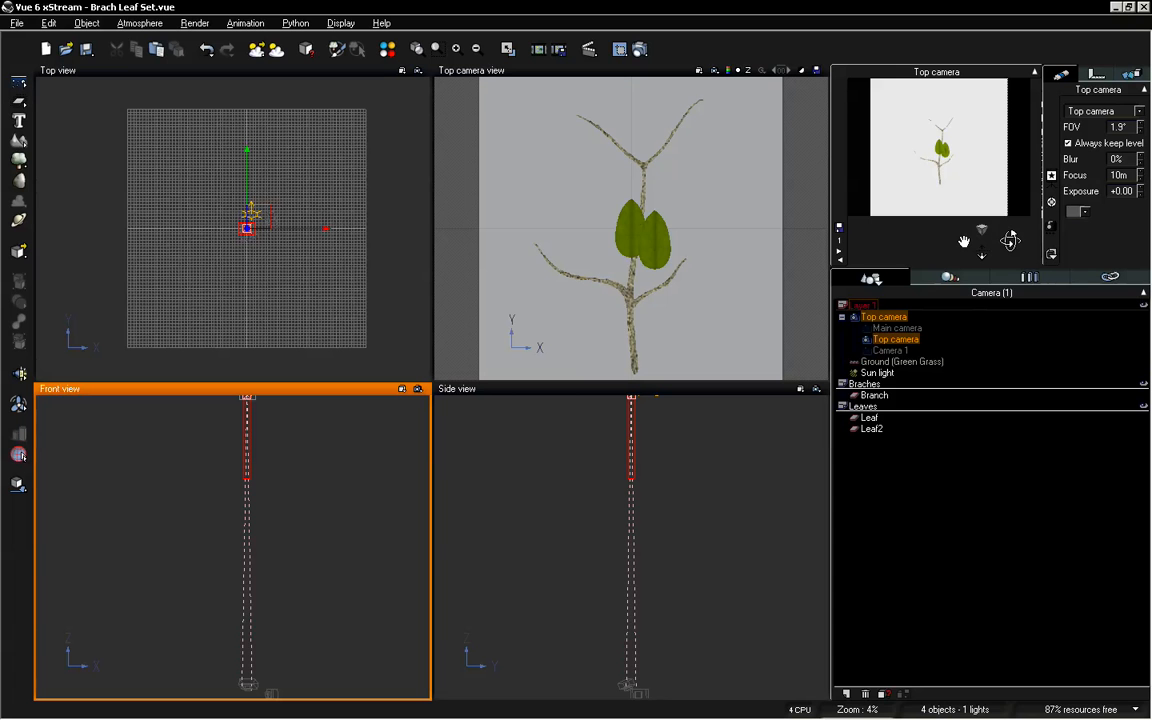
pyautogui.moveTo(983, 230); pyautogui.dragTo(972, 226)
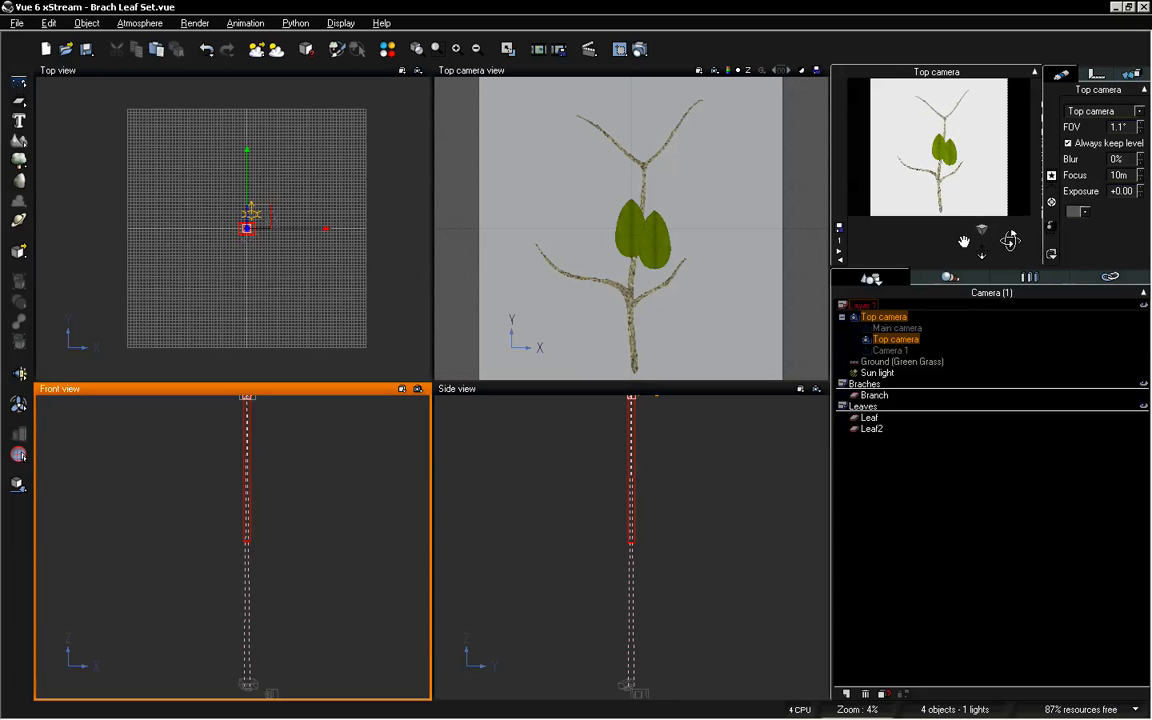
pyautogui.moveTo(982, 230); pyautogui.dragTo(982, 241)
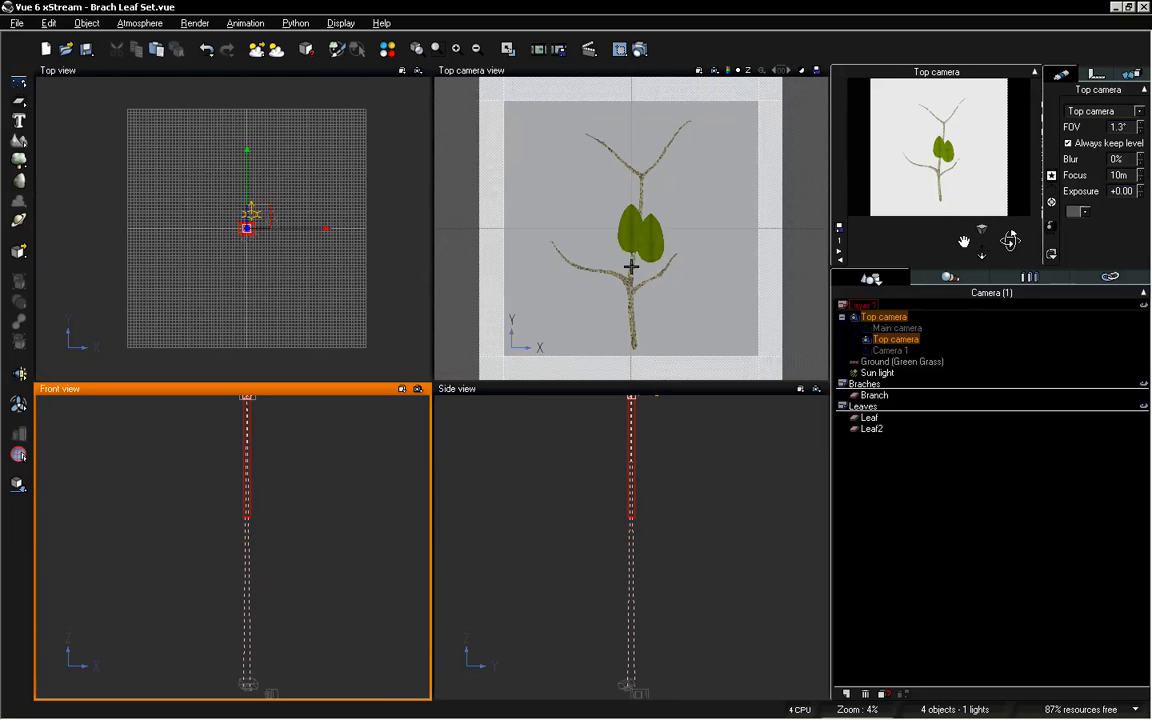
# Render the Top camera view and inspect the relative leaf sizes and the branch from tip to stem
pyautogui.click(638, 49)
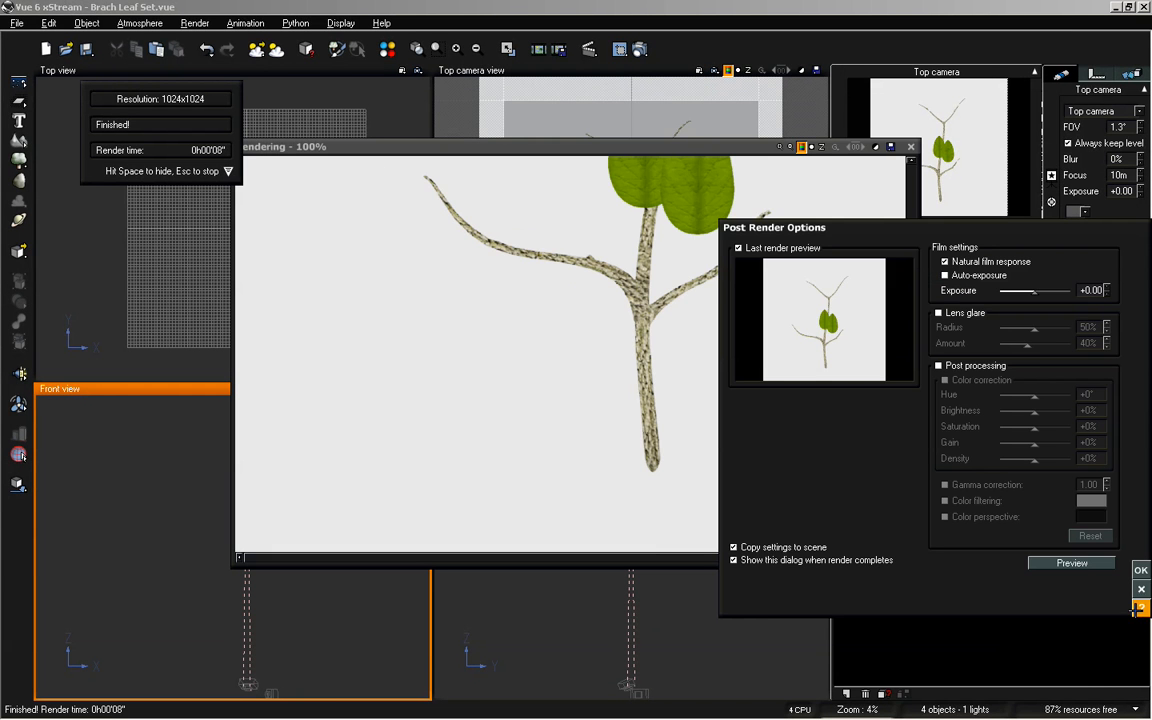
pyautogui.click(1141, 570)
pyautogui.moveTo(908, 440); pyautogui.dragTo(901, 488)
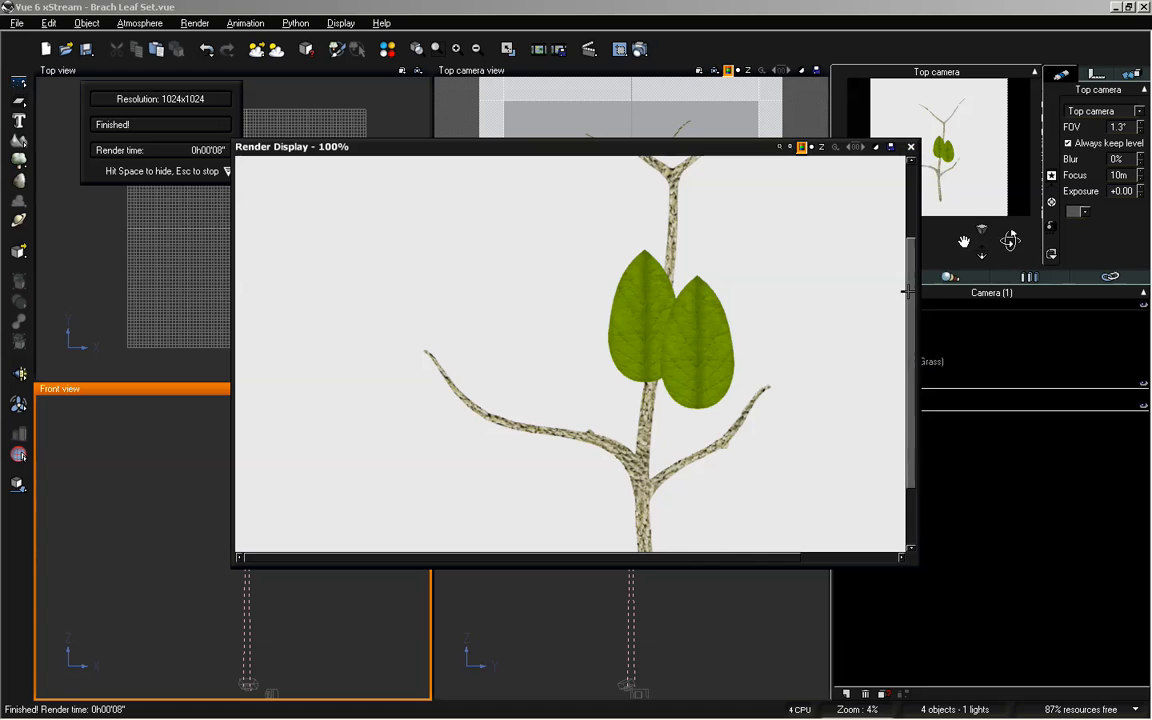
pyautogui.moveTo(910, 292); pyautogui.dragTo(905, 242)
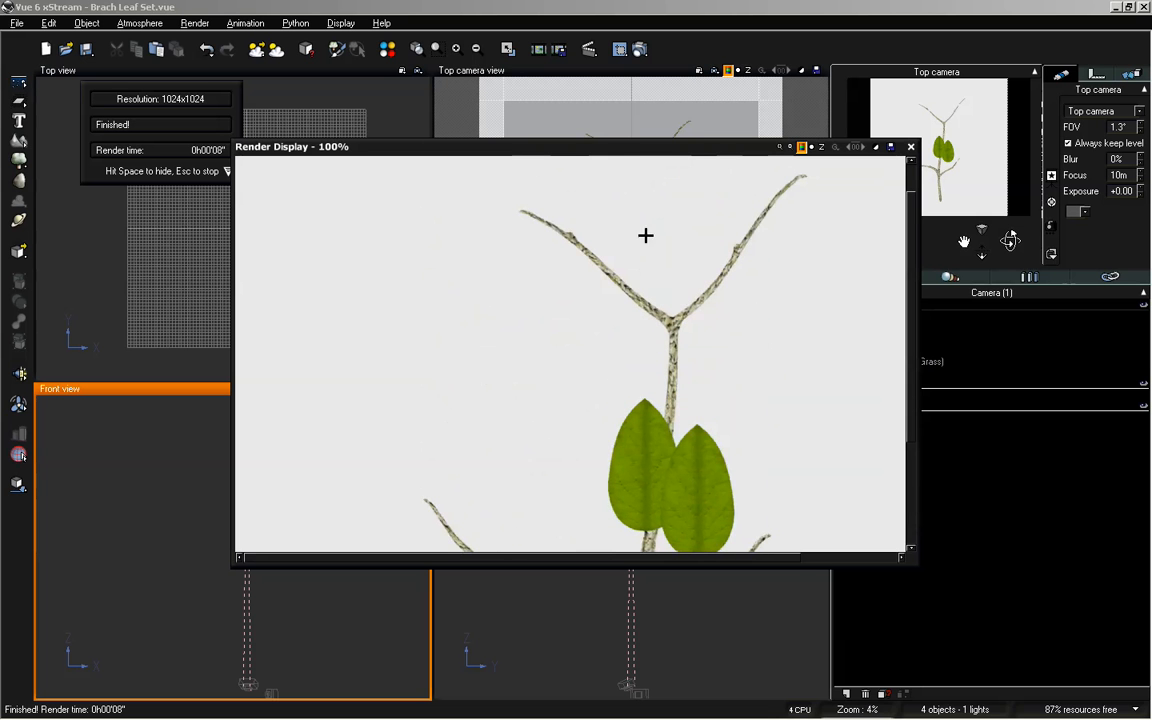
pyautogui.moveTo(907, 350); pyautogui.dragTo(910, 435)
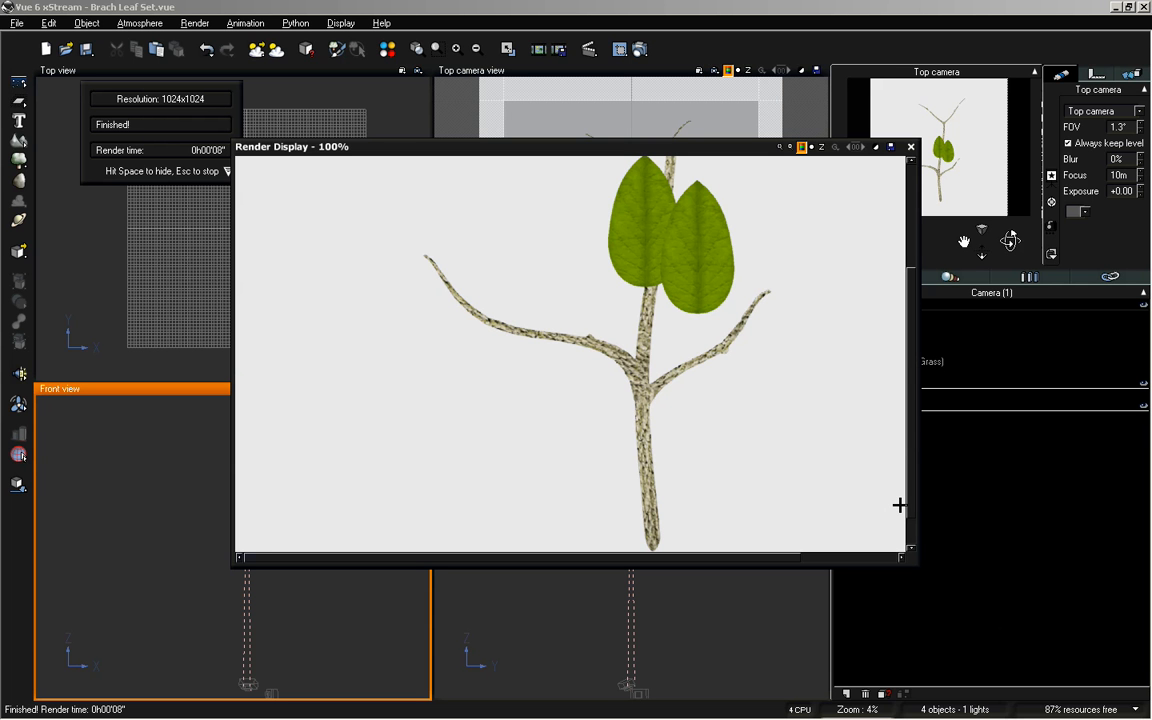
pyautogui.click(910, 146)
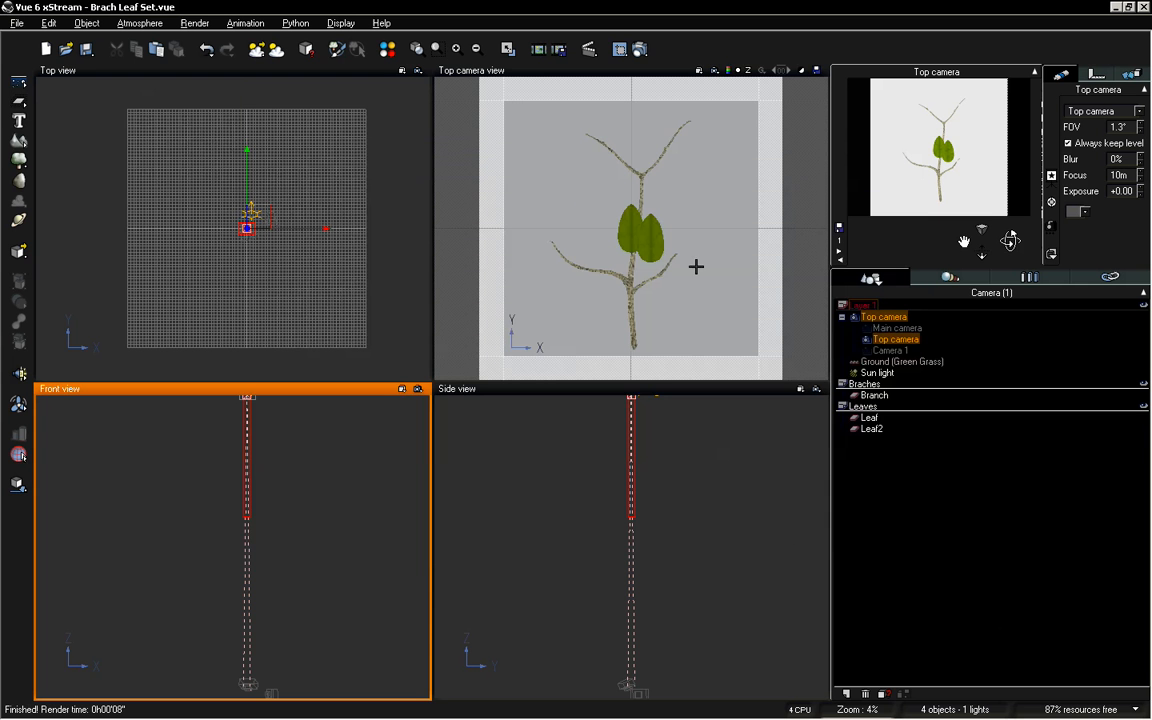
# Move the original Leaf plane off the stem to the open area right of the copied leaf in the Top camera view
pyautogui.moveTo(369, 558); pyautogui.dragTo(313, 418, button='right')
pyautogui.scroll(5, 311, 548)
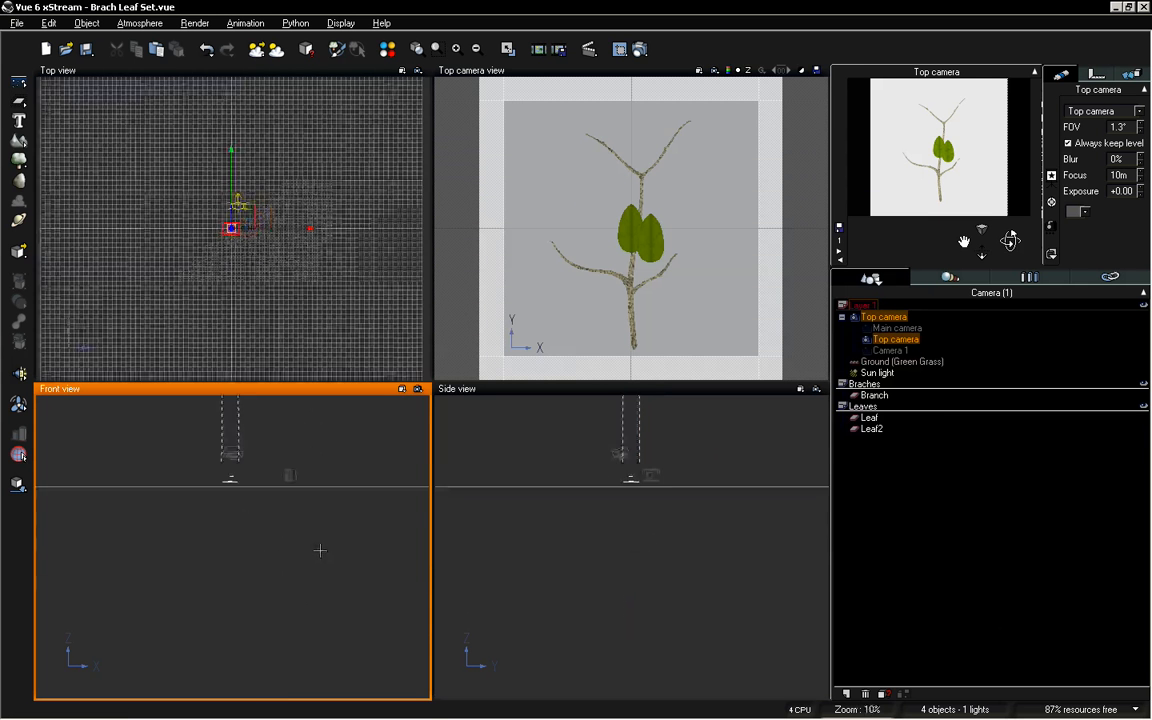
pyautogui.scroll(8, 319, 553)
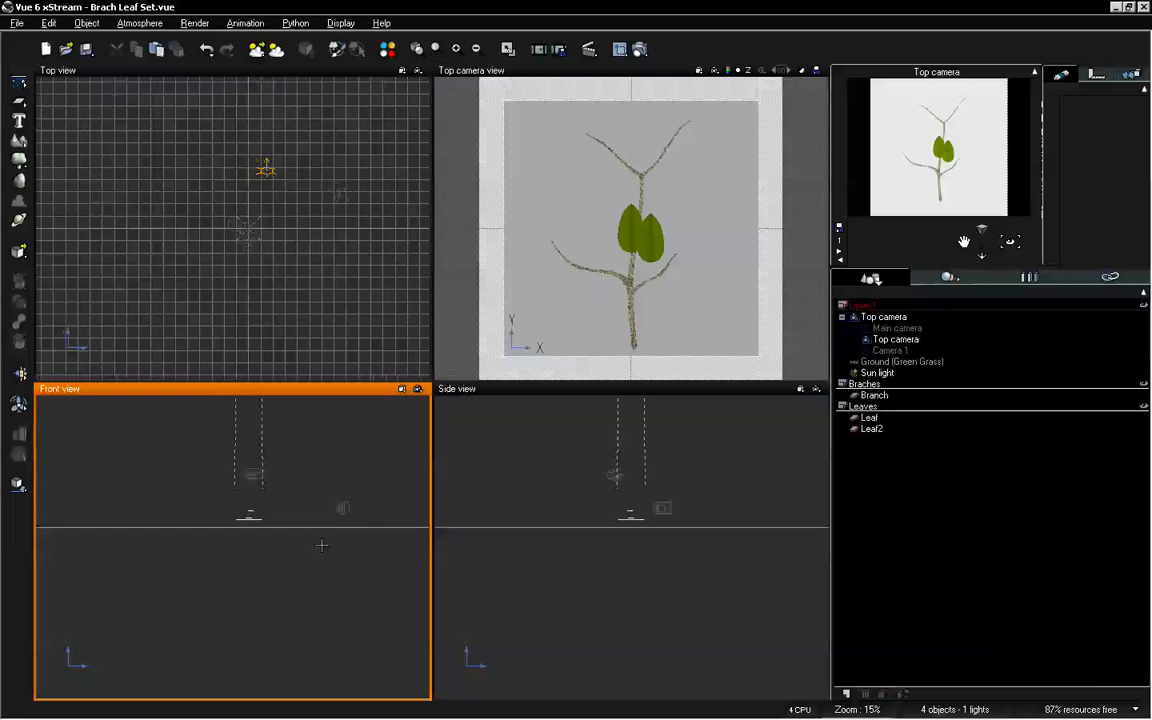
pyautogui.scroll(3, 296, 554)
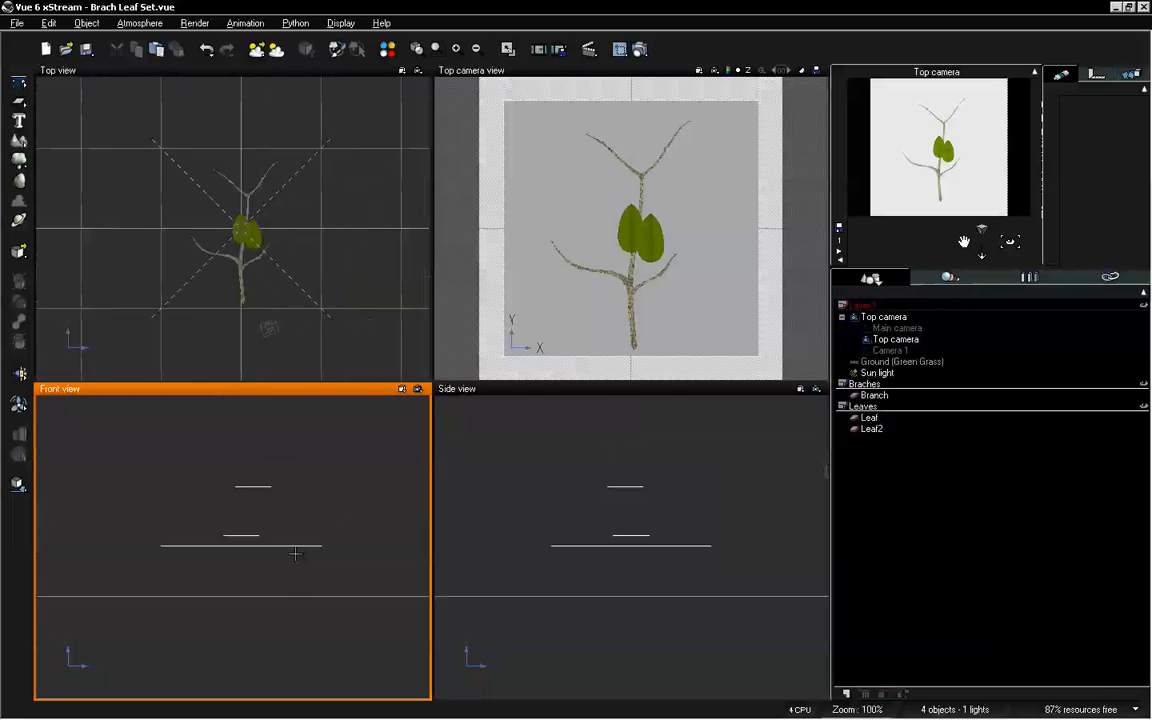
pyautogui.moveTo(376, 491); pyautogui.dragTo(356, 515, button='right')
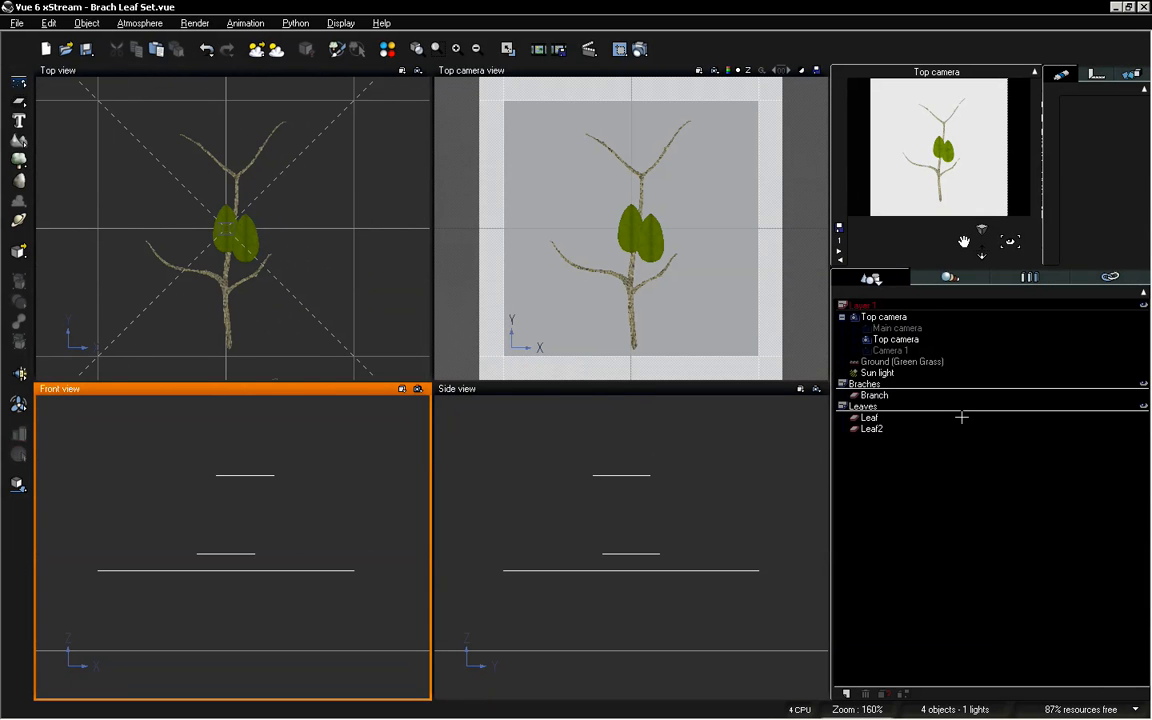
pyautogui.click(912, 450)
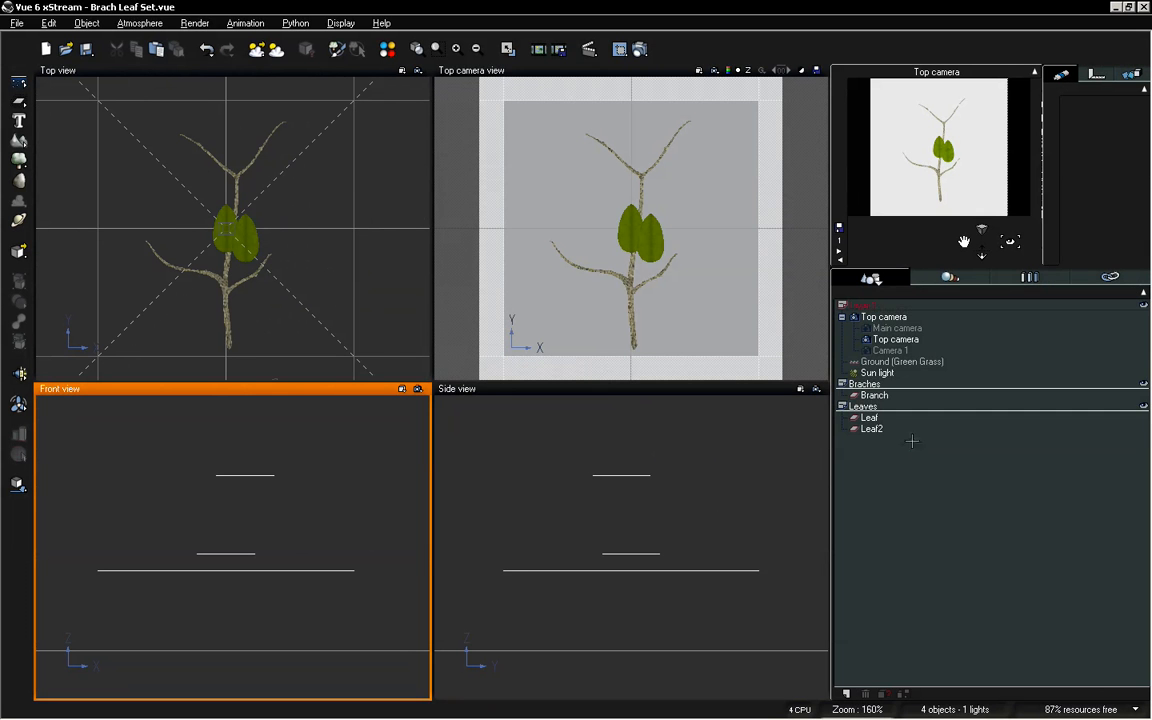
pyautogui.click(870, 418)
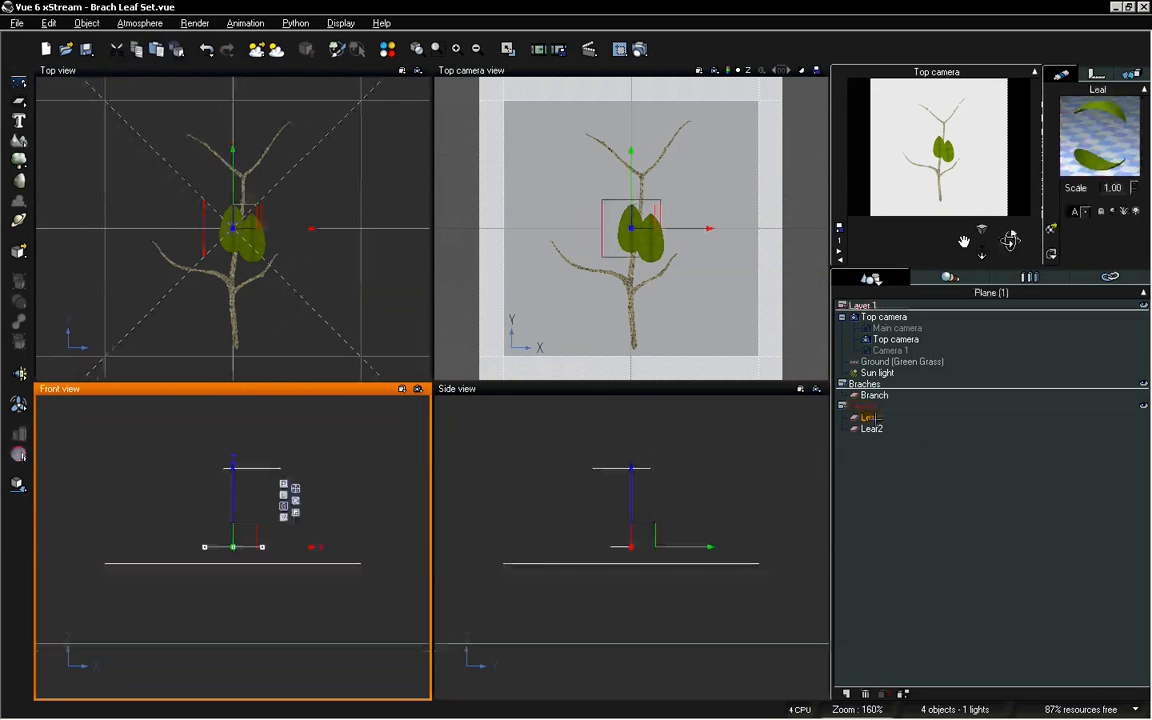
pyautogui.click(645, 228)
pyautogui.moveTo(645, 228); pyautogui.dragTo(697, 209)
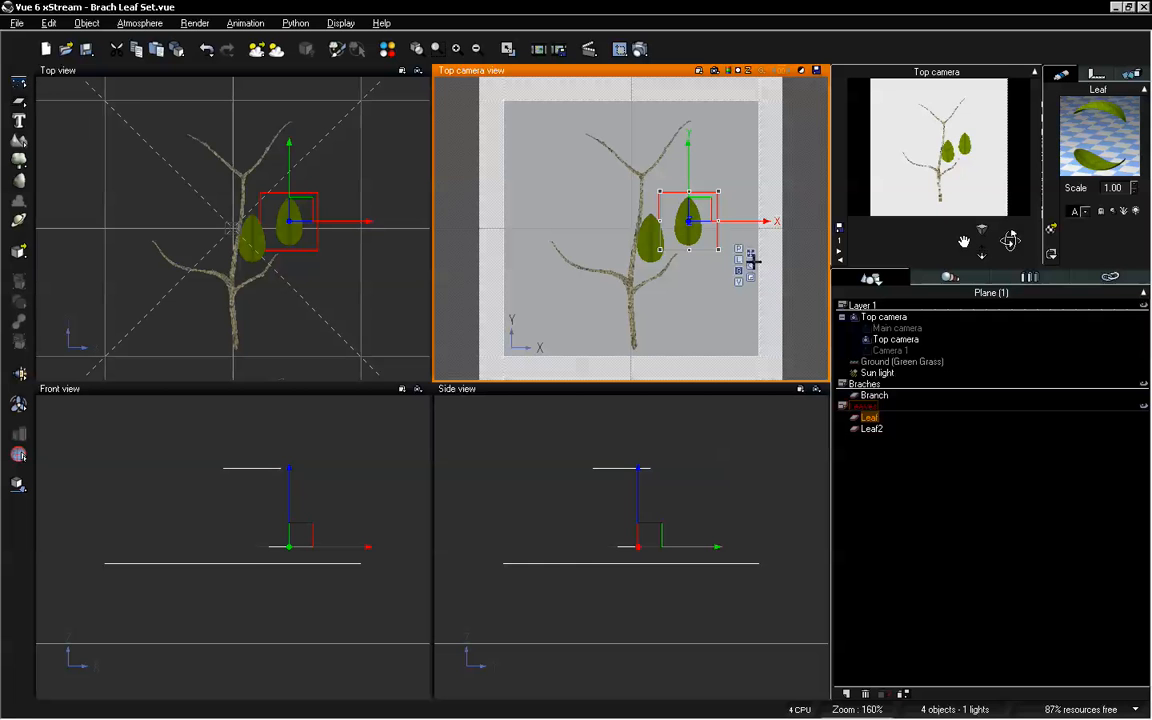
# Rotate the moved leaf clockwise until it tilts diagonally and scale it down slightly
pyautogui.click(751, 264)
pyautogui.moveTo(718, 220); pyautogui.dragTo(694, 226)
pyautogui.click(740, 249)
pyautogui.click(768, 289)
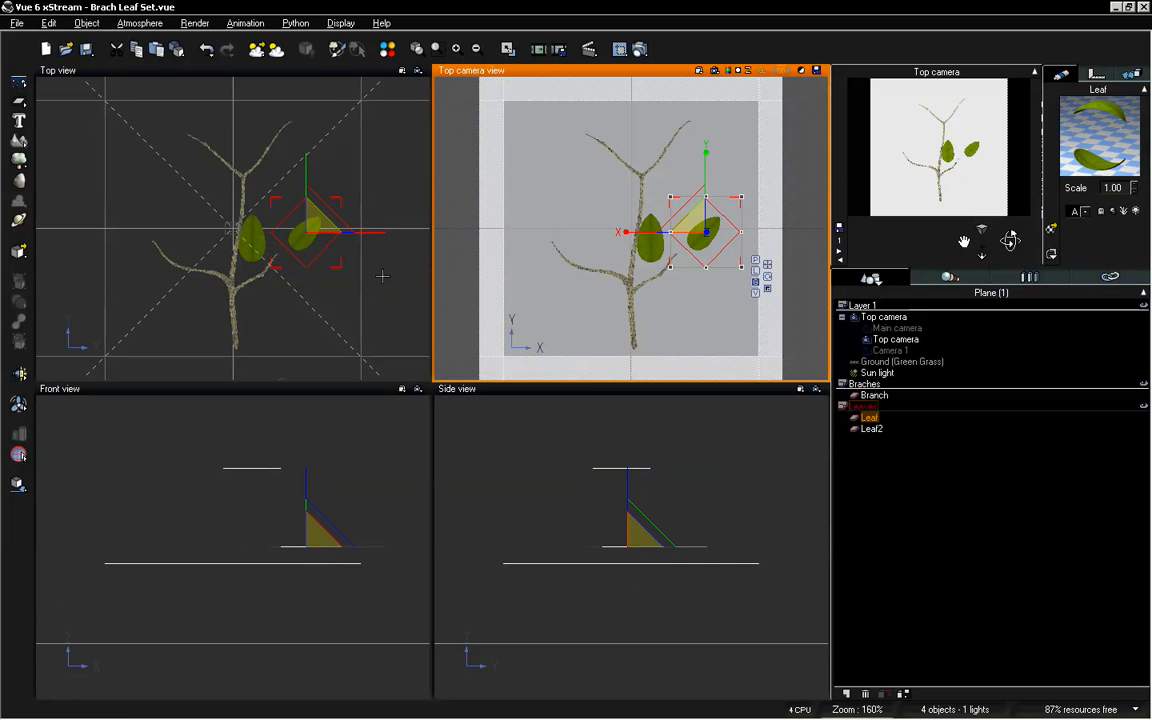
# In an enlarged Top view, move the tilted leaf so its base sits at the tip of the lower right twig
pyautogui.doubleClick(320, 71)
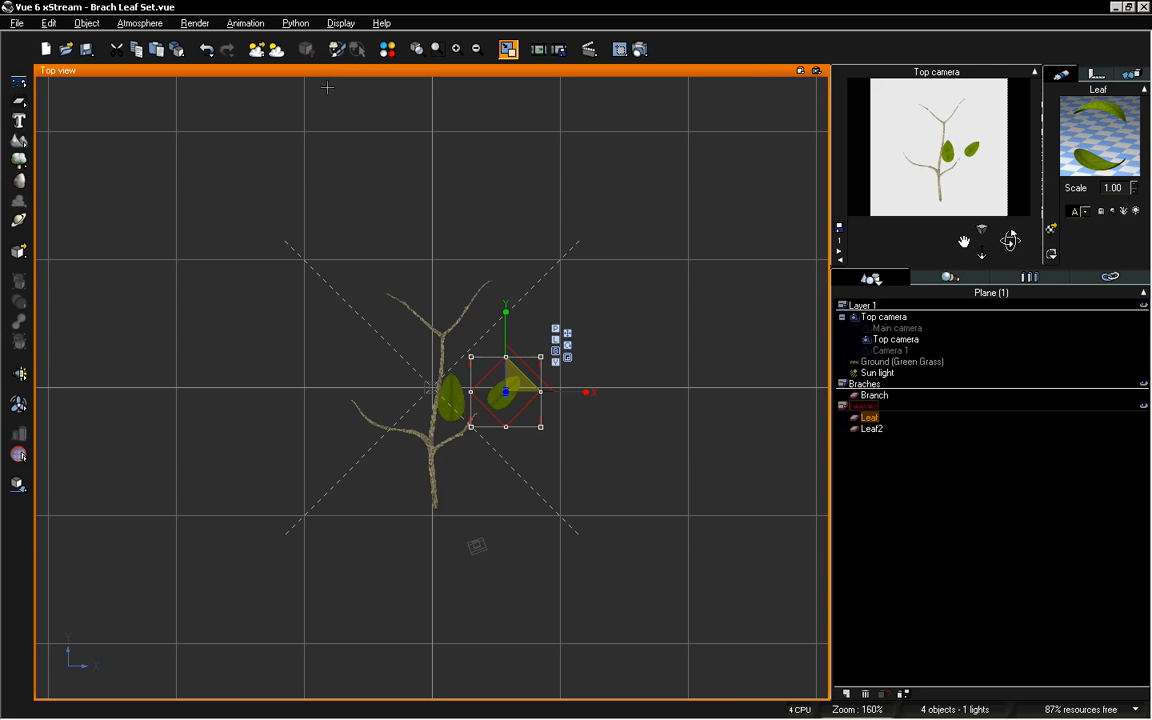
pyautogui.scroll(5, 657, 383)
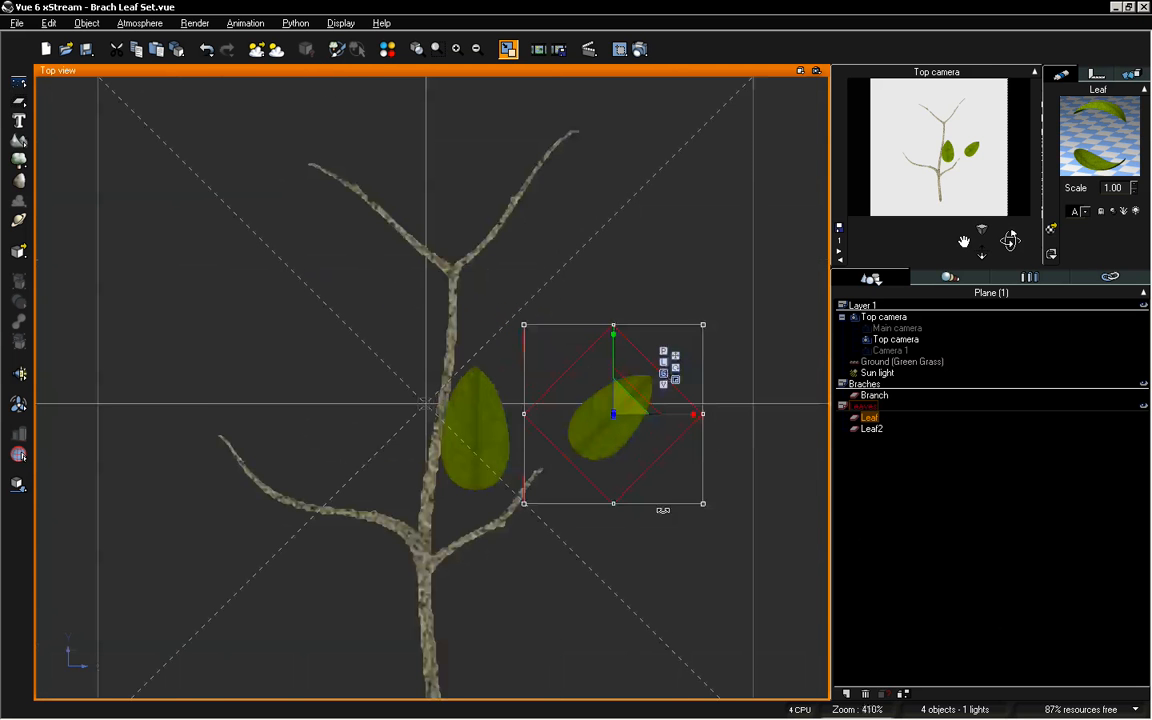
pyautogui.scroll(-1, 650, 499)
pyautogui.moveTo(644, 494)
pyautogui.mouseDown(button='right')
pyautogui.moveTo(622, 465)
pyautogui.moveTo(631, 480)
pyautogui.mouseUp(button='right')
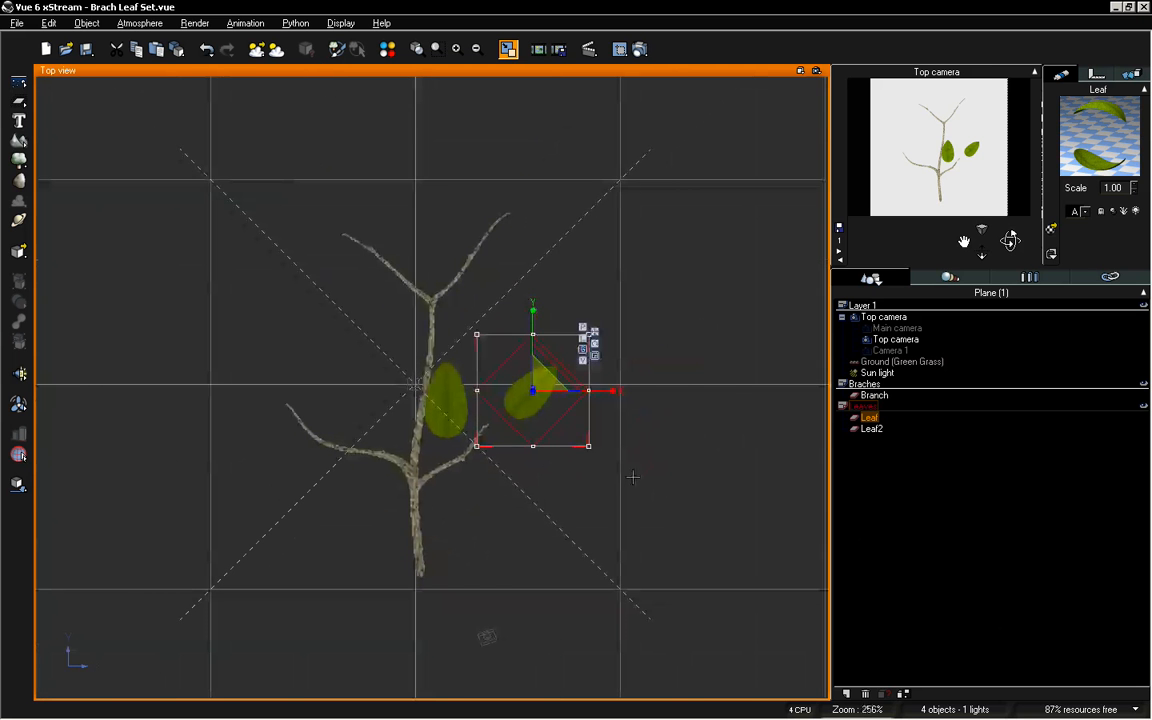
pyautogui.scroll(1, 634, 473)
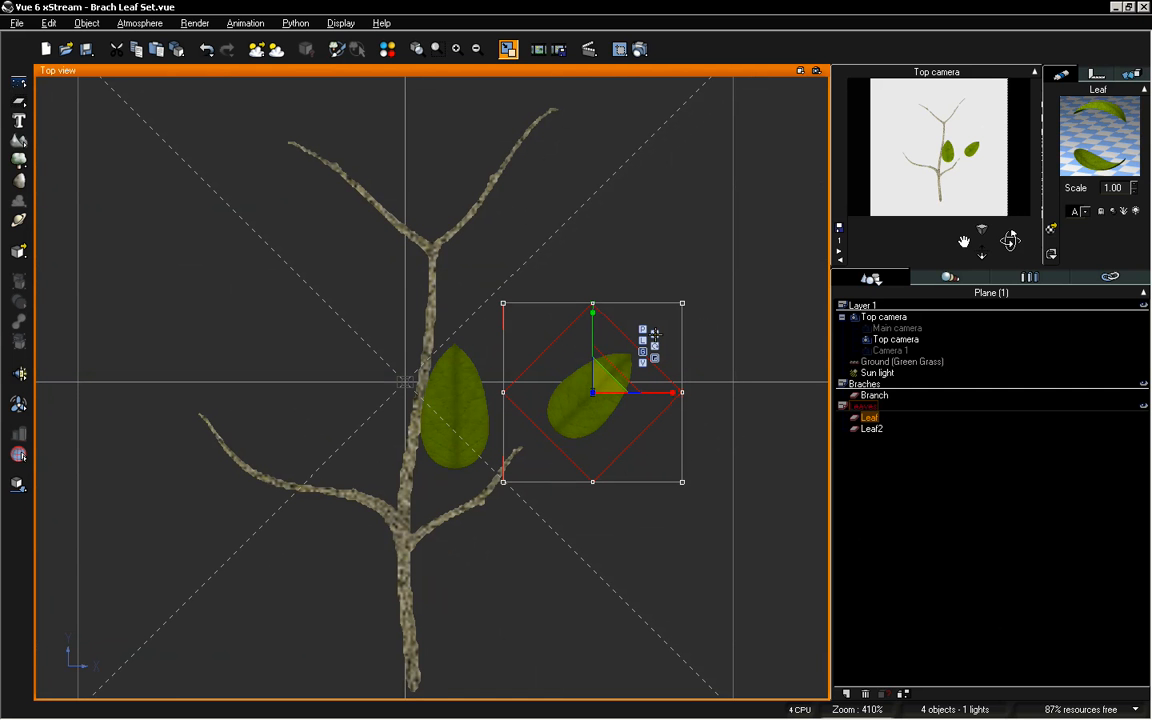
pyautogui.moveTo(587, 427); pyautogui.dragTo(559, 444)
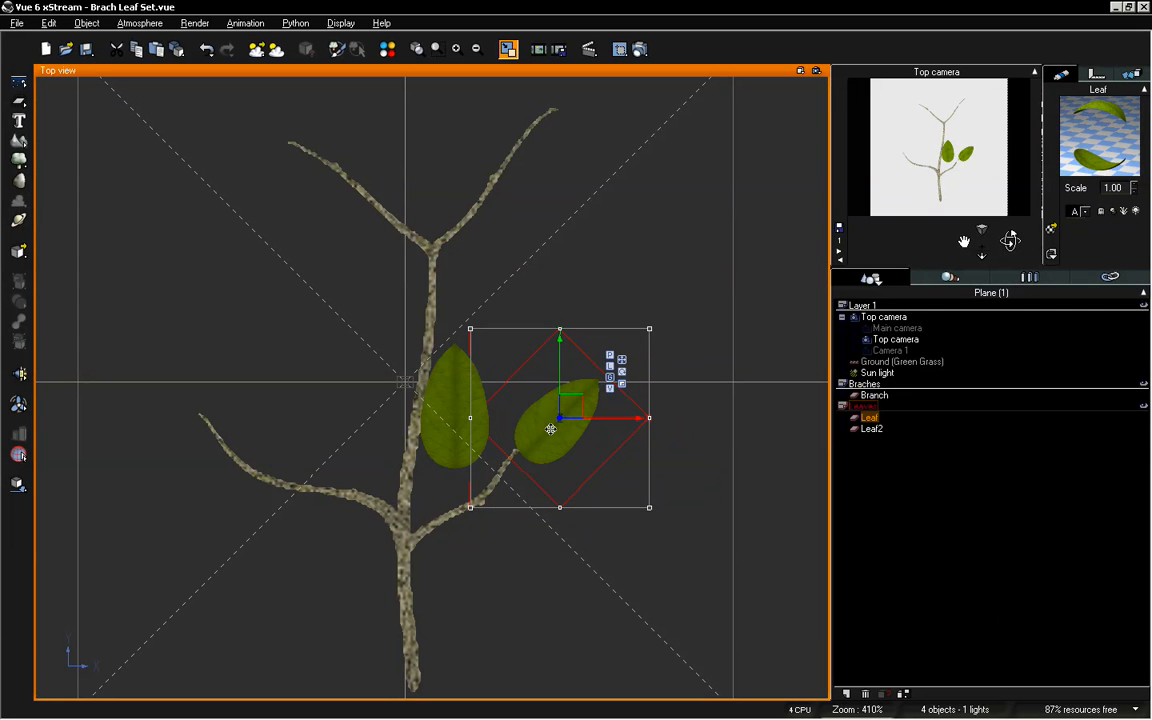
pyautogui.moveTo(555, 441)
pyautogui.mouseDown()
pyautogui.moveTo(562, 428)
pyautogui.moveTo(554, 439)
pyautogui.mouseUp()
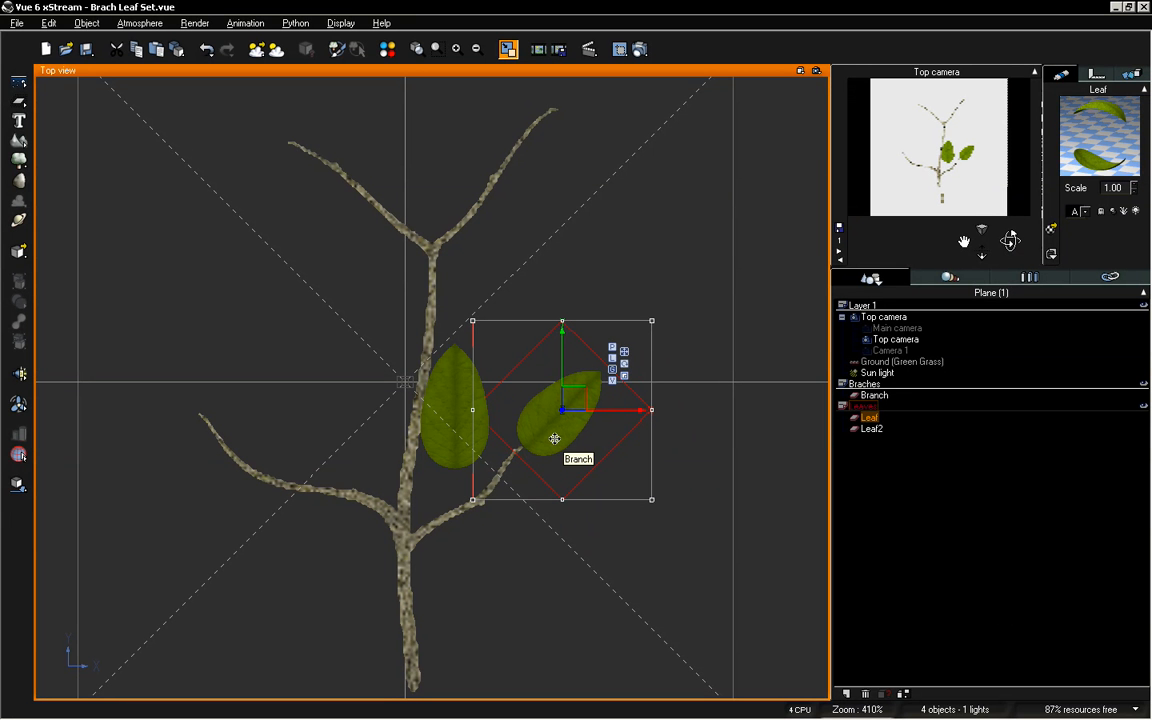
pyautogui.moveTo(554, 439); pyautogui.dragTo(552, 436)
# Render the Top camera view and examine how the leaf meets the twig tip in the render and the enlarged camera view
pyautogui.click(641, 49)
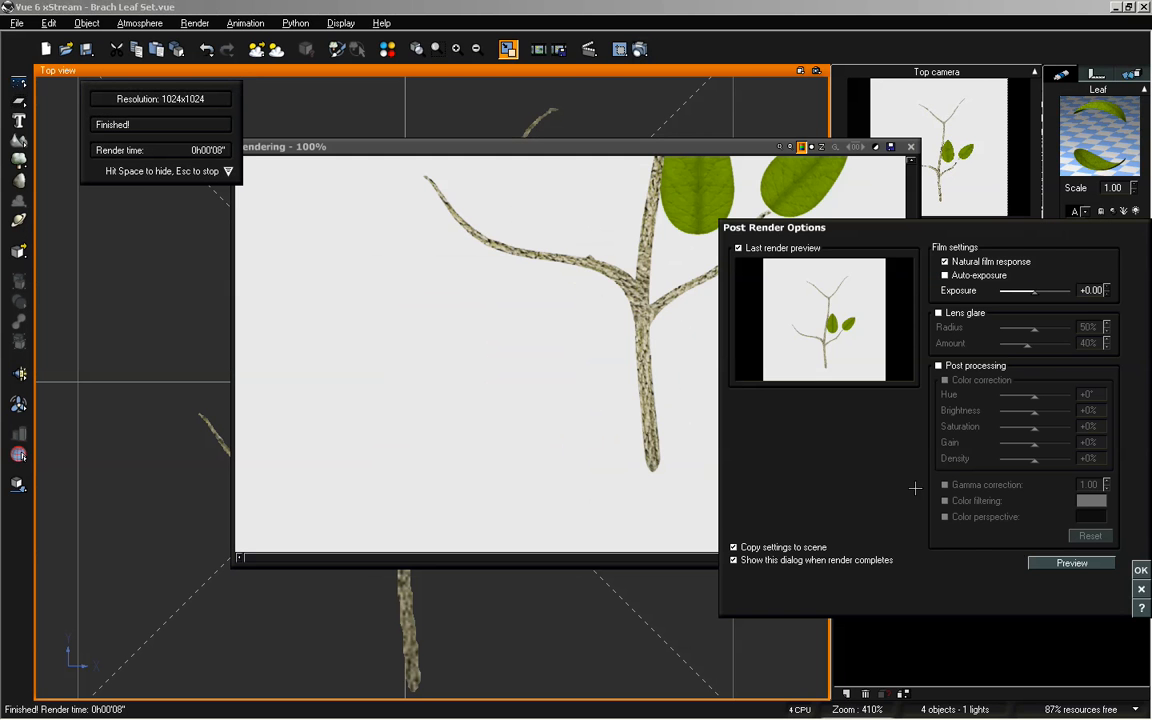
pyautogui.click(1140, 569)
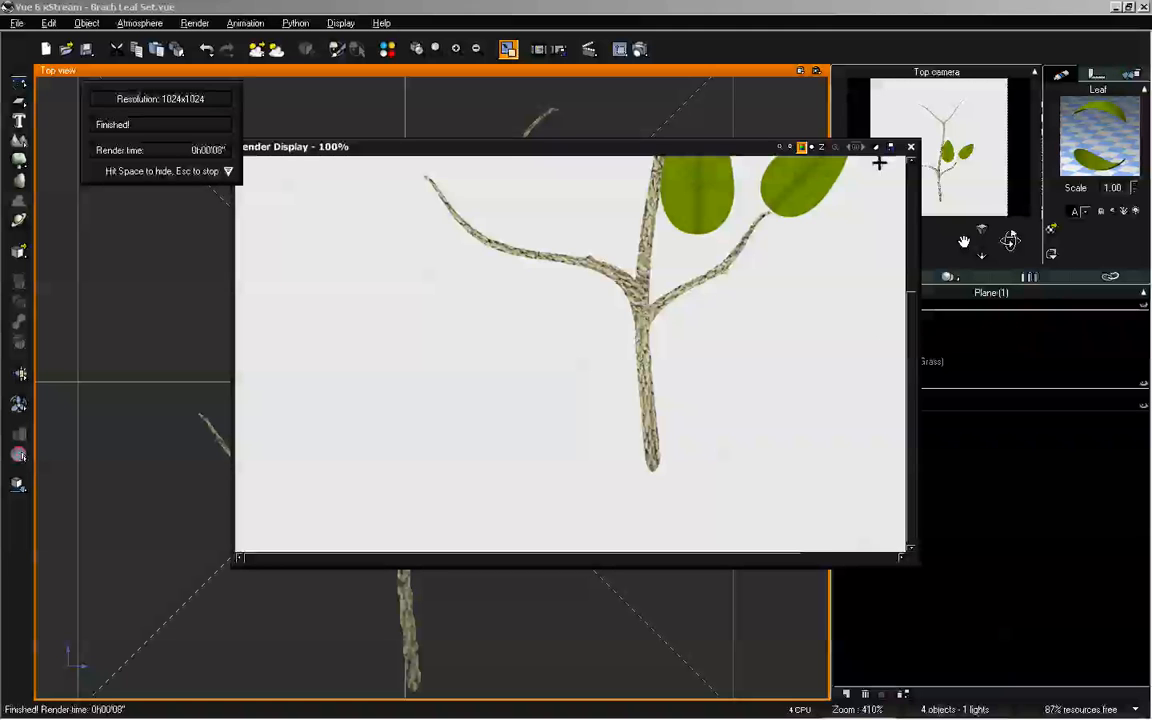
pyautogui.click(911, 146)
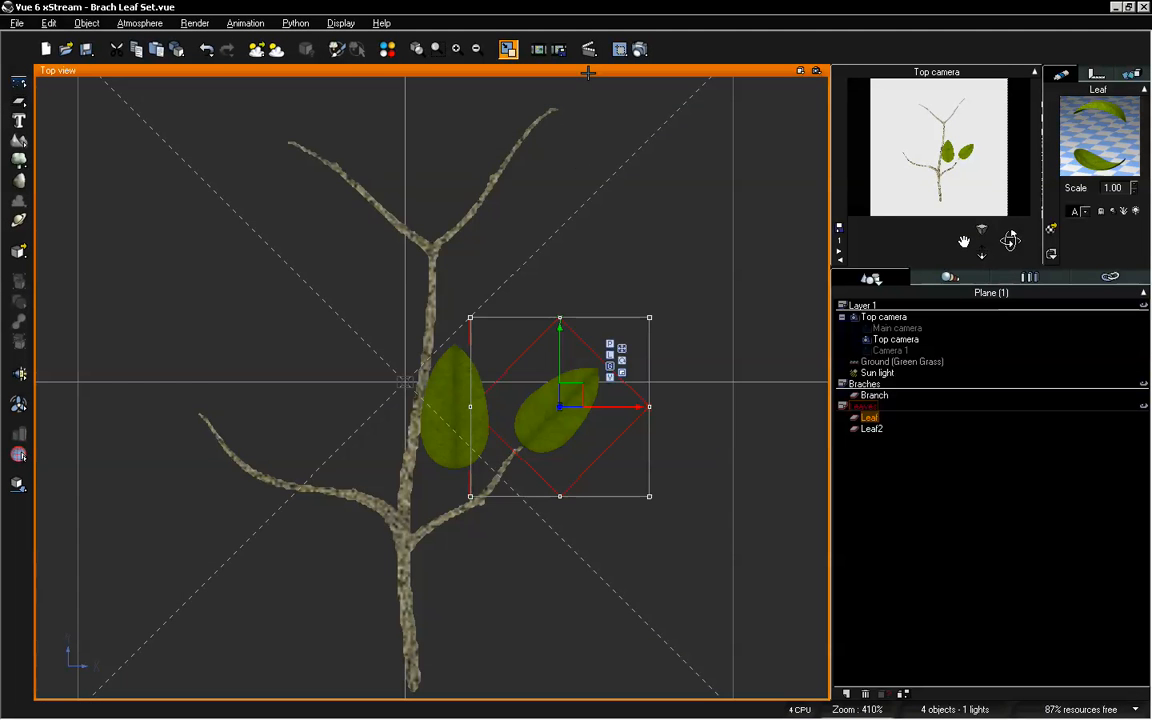
pyautogui.click(508, 48)
pyautogui.doubleClick(590, 72)
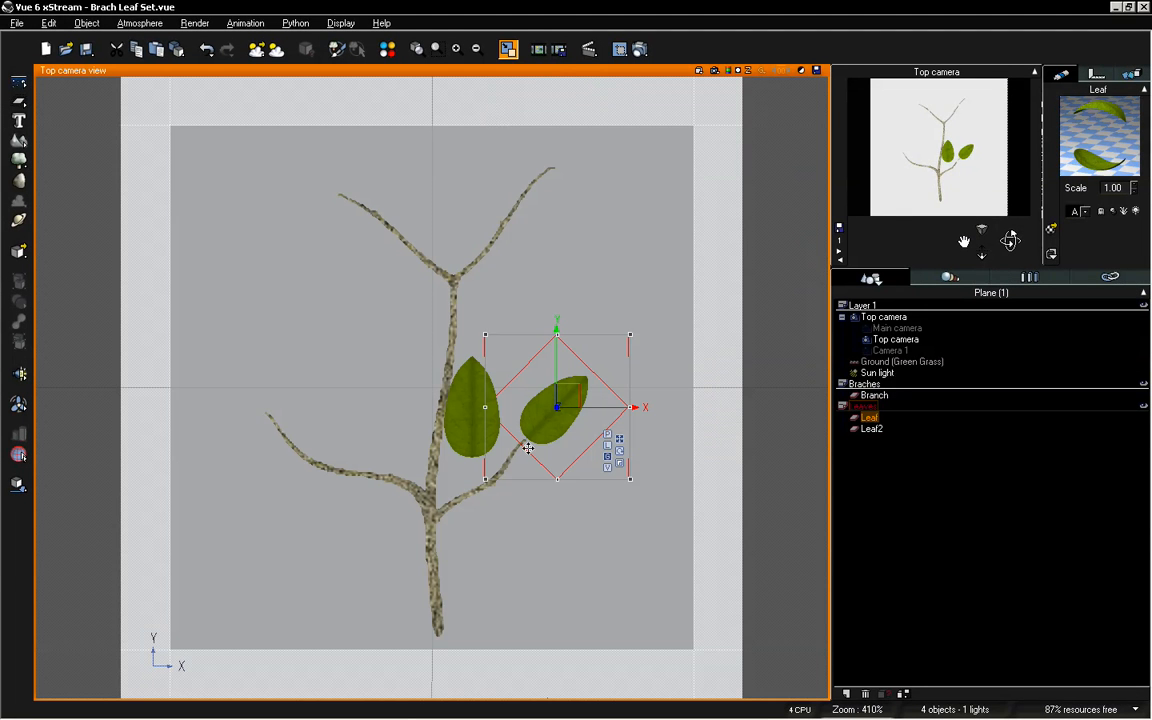
pyautogui.doubleClick(551, 70)
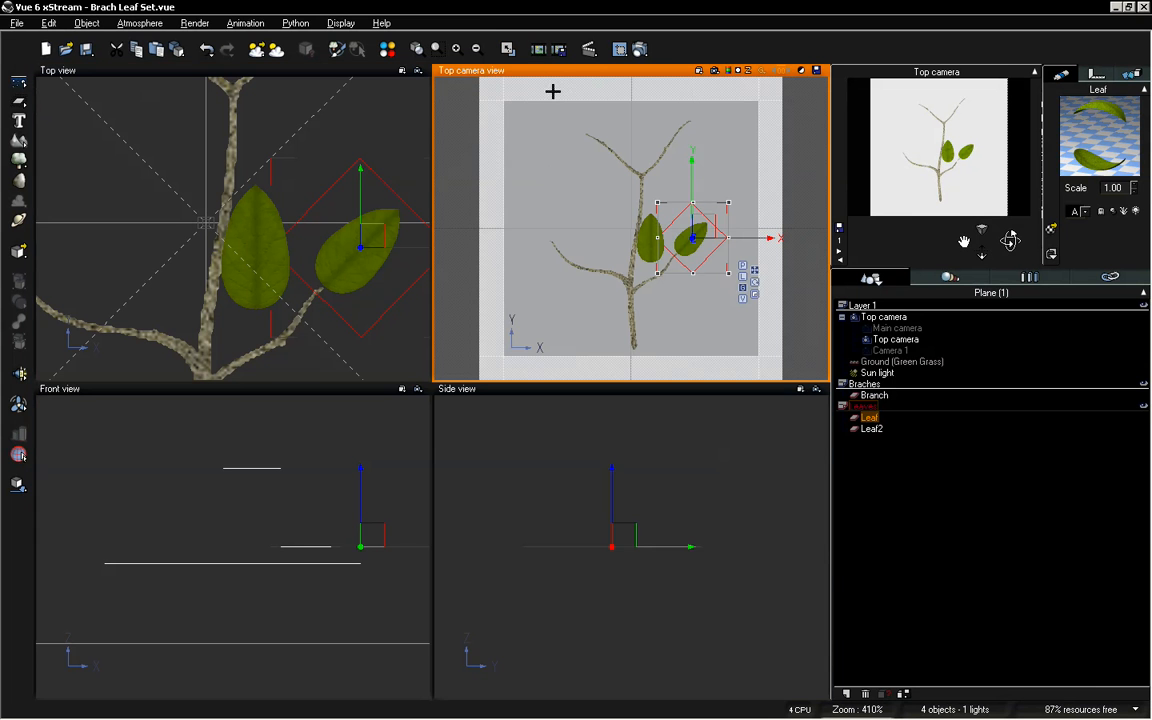
# Scale the tilted leaf down in the enlarged Top view and delete the upright copy, Leaf2, beside the stem
pyautogui.click(891, 469)
pyautogui.doubleClick(319, 188)
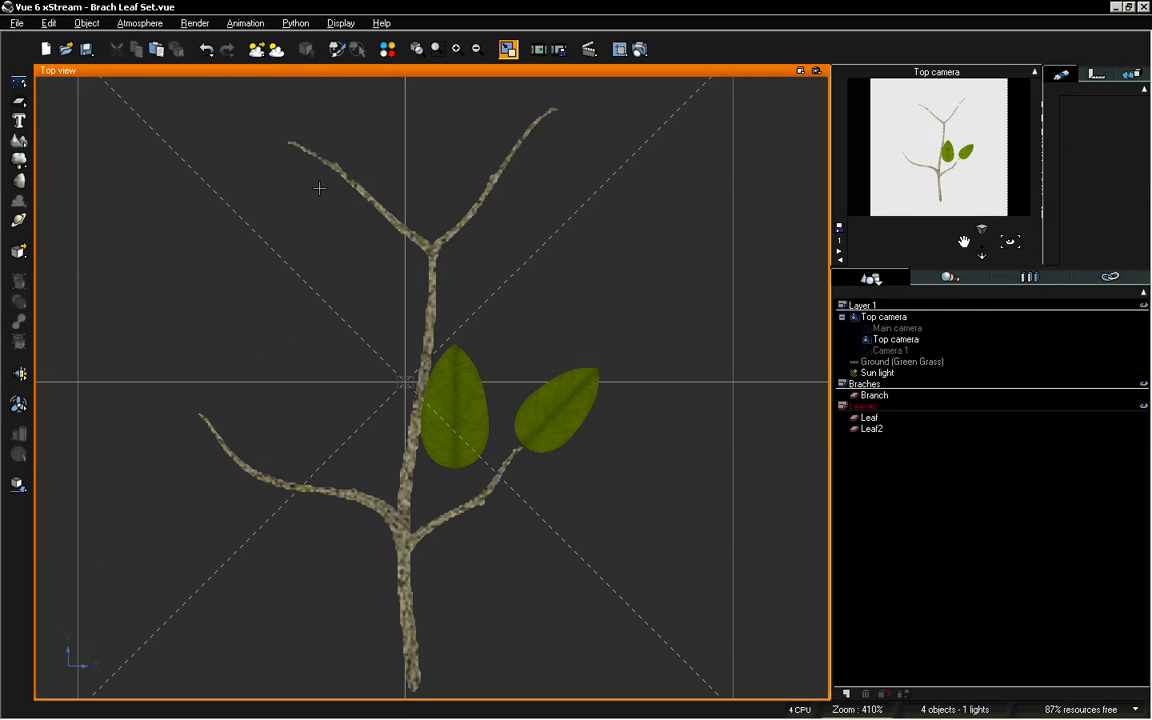
pyautogui.click(570, 402)
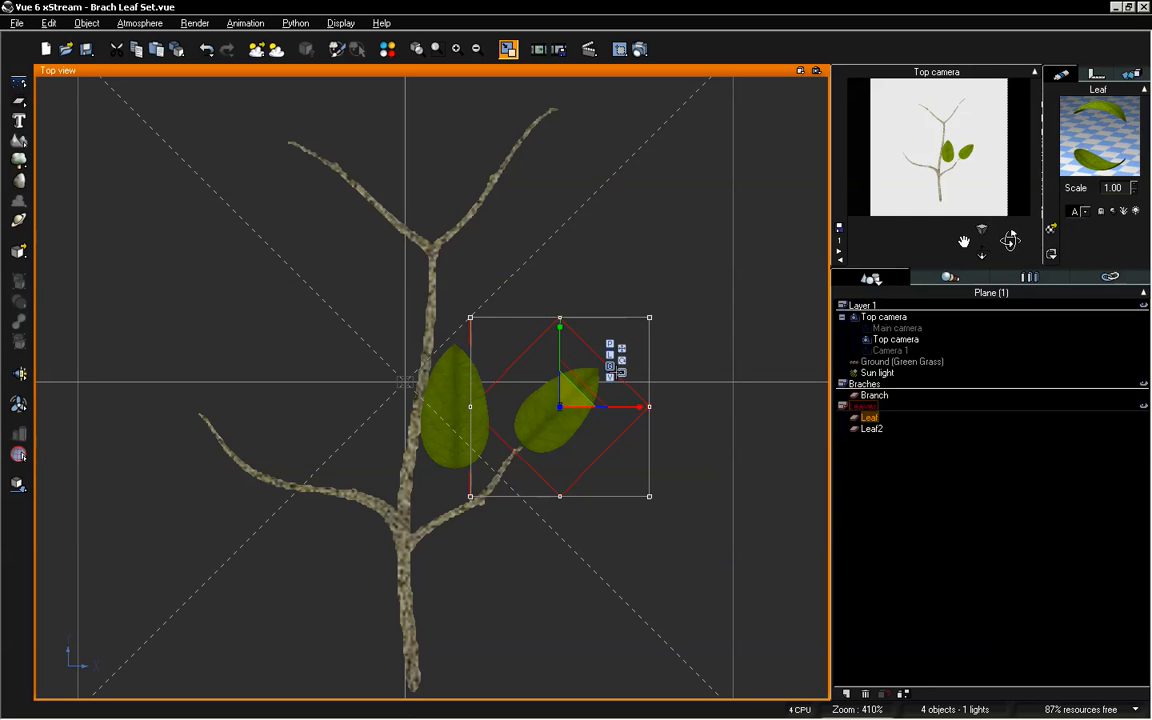
pyautogui.moveTo(567, 403); pyautogui.dragTo(543, 446)
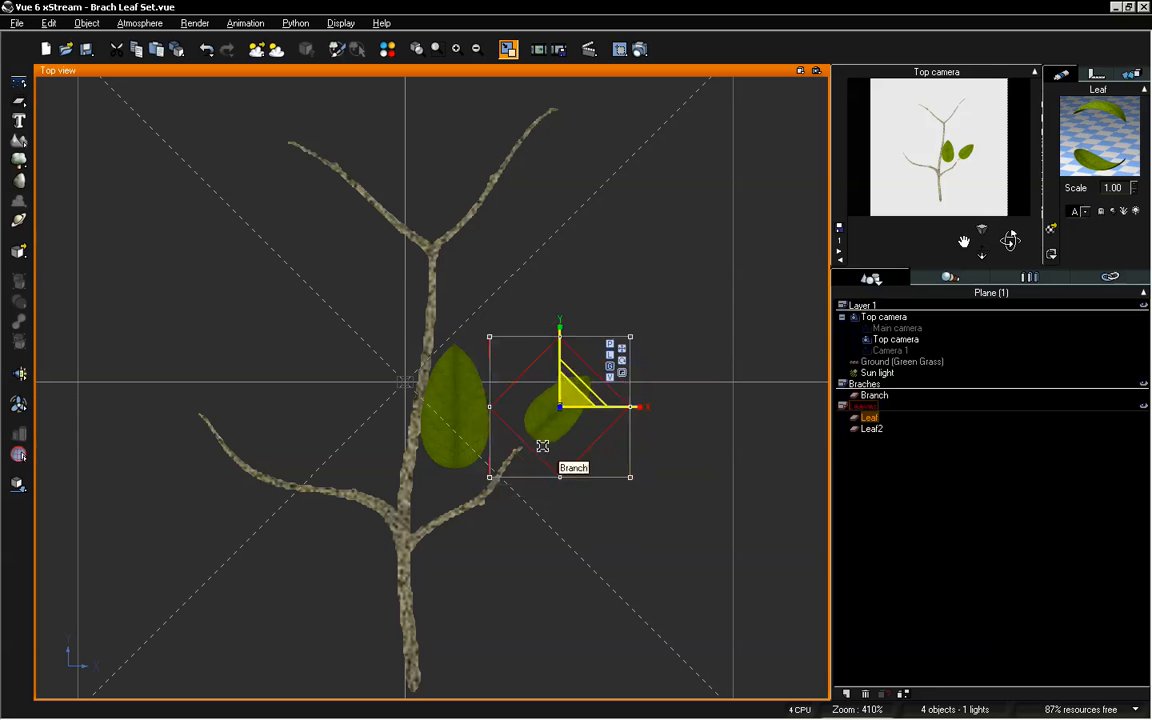
pyautogui.click(465, 405)
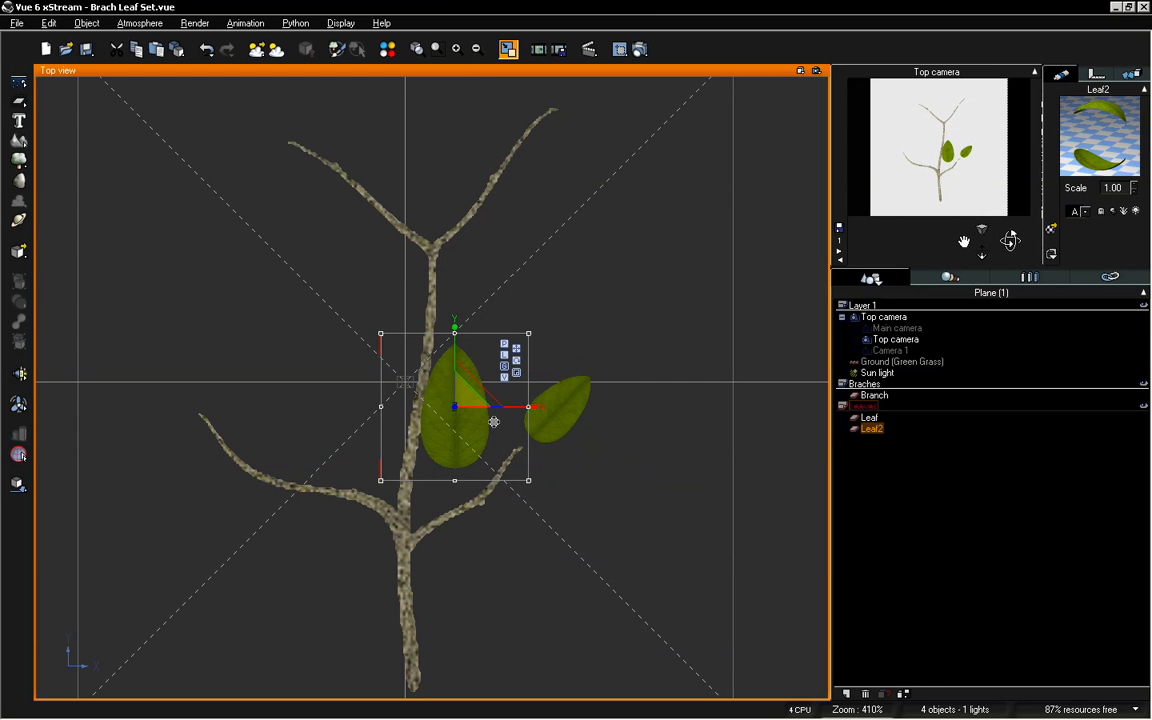
pyautogui.press('Delete')
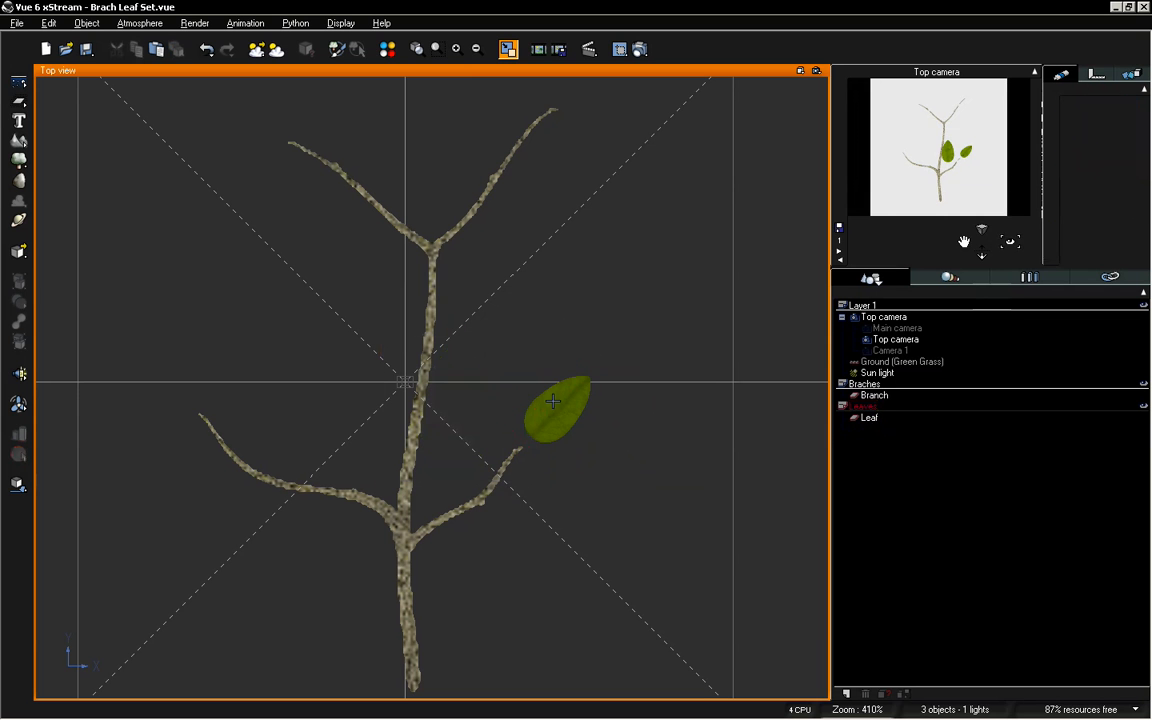
# Scale the remaining leaf down a little more and shift it slightly away from the stem
pyautogui.click(553, 400)
pyautogui.moveTo(547, 419); pyautogui.dragTo(547, 417)
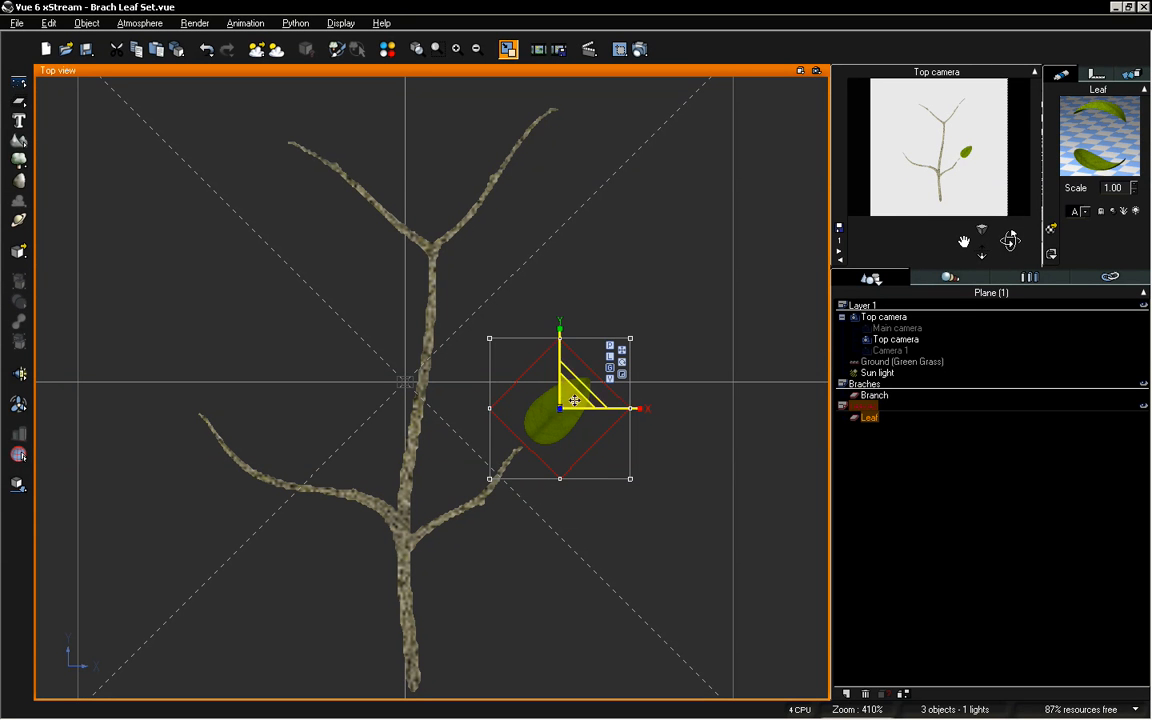
pyautogui.moveTo(578, 398); pyautogui.dragTo(558, 419)
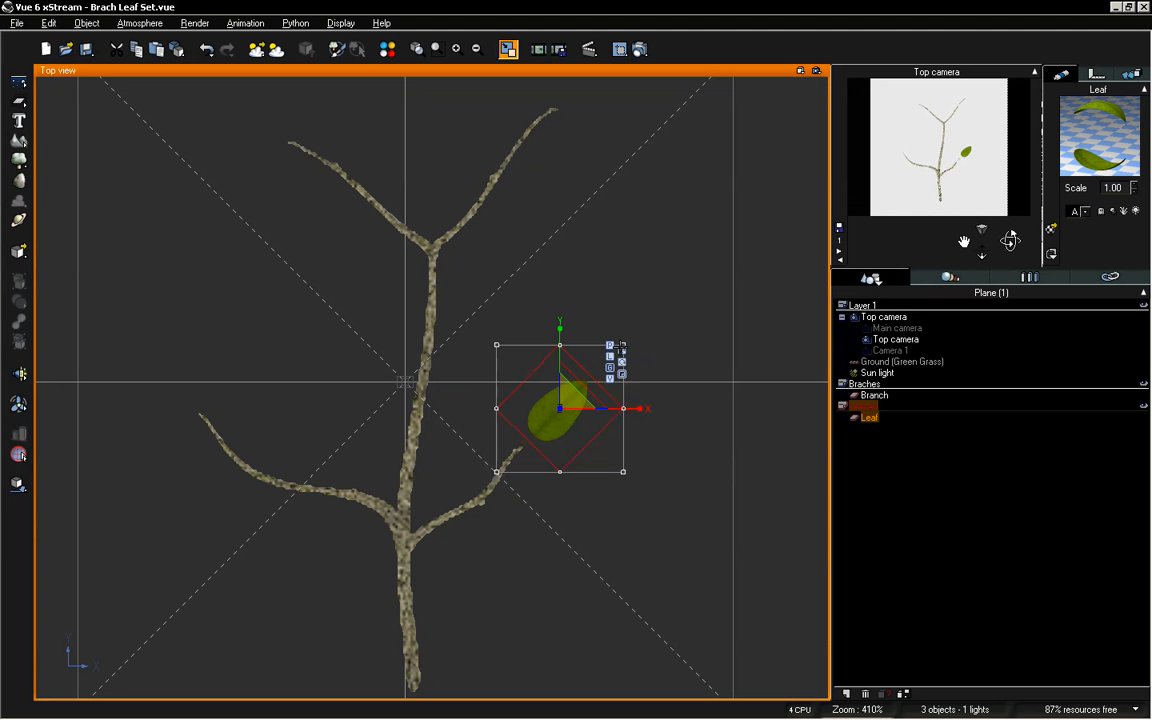
pyautogui.moveTo(576, 401); pyautogui.dragTo(578, 404)
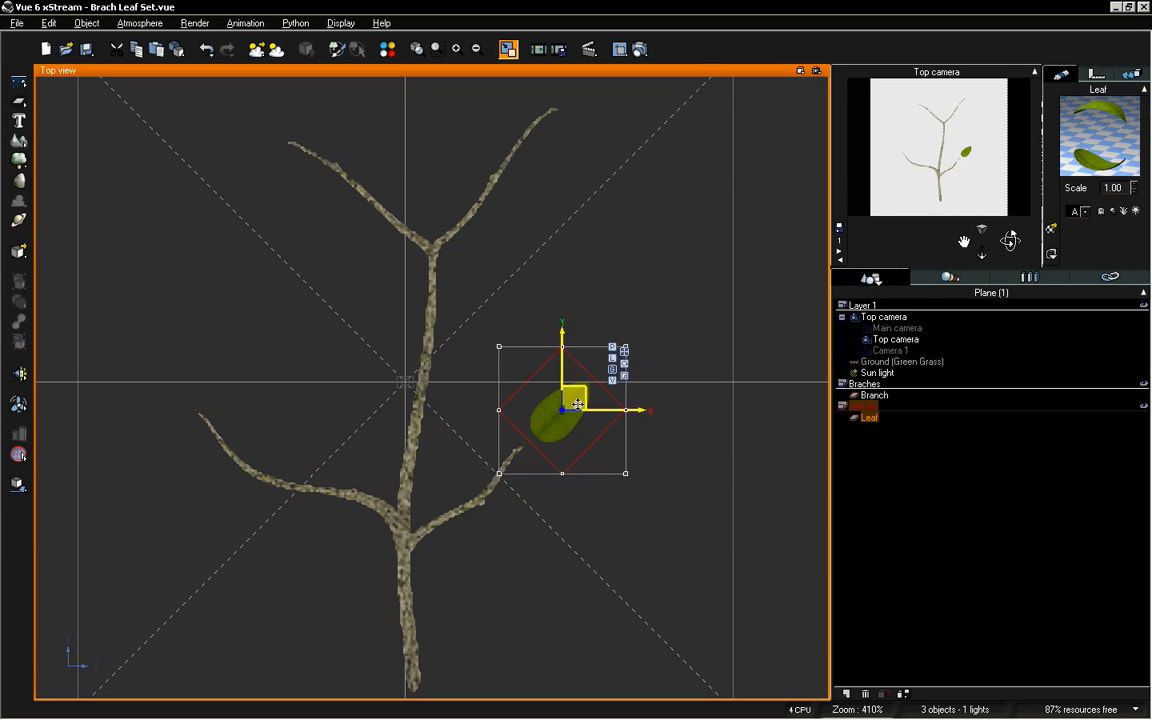
# Rotate the leaf clockwise to lie flatter, switch to local axes, and lower it slightly toward the lower right twig's tip
pyautogui.click(610, 379)
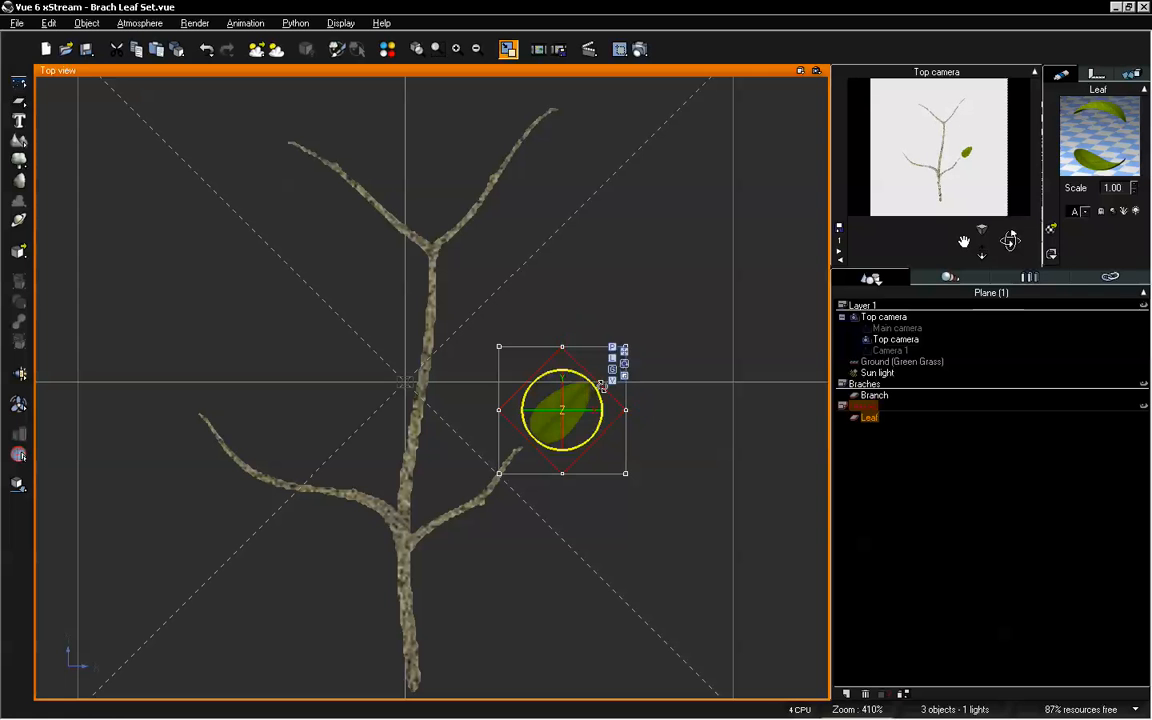
pyautogui.moveTo(535, 367); pyautogui.dragTo(577, 404)
pyautogui.click(624, 351)
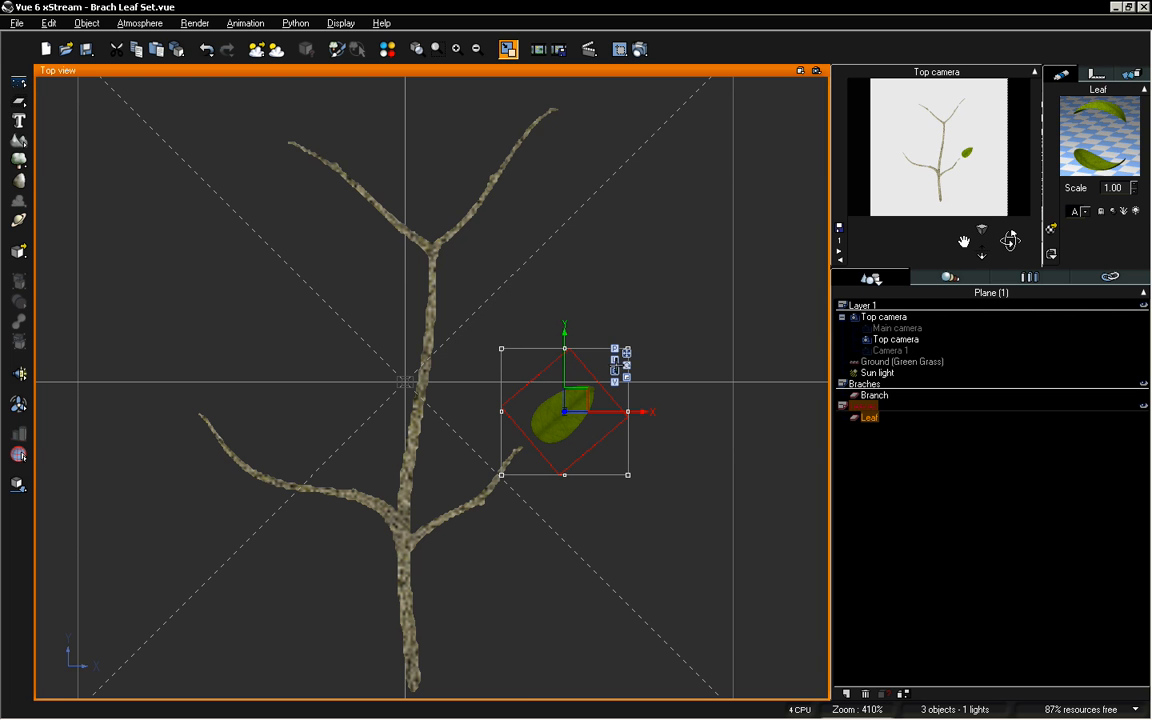
pyautogui.click(615, 360)
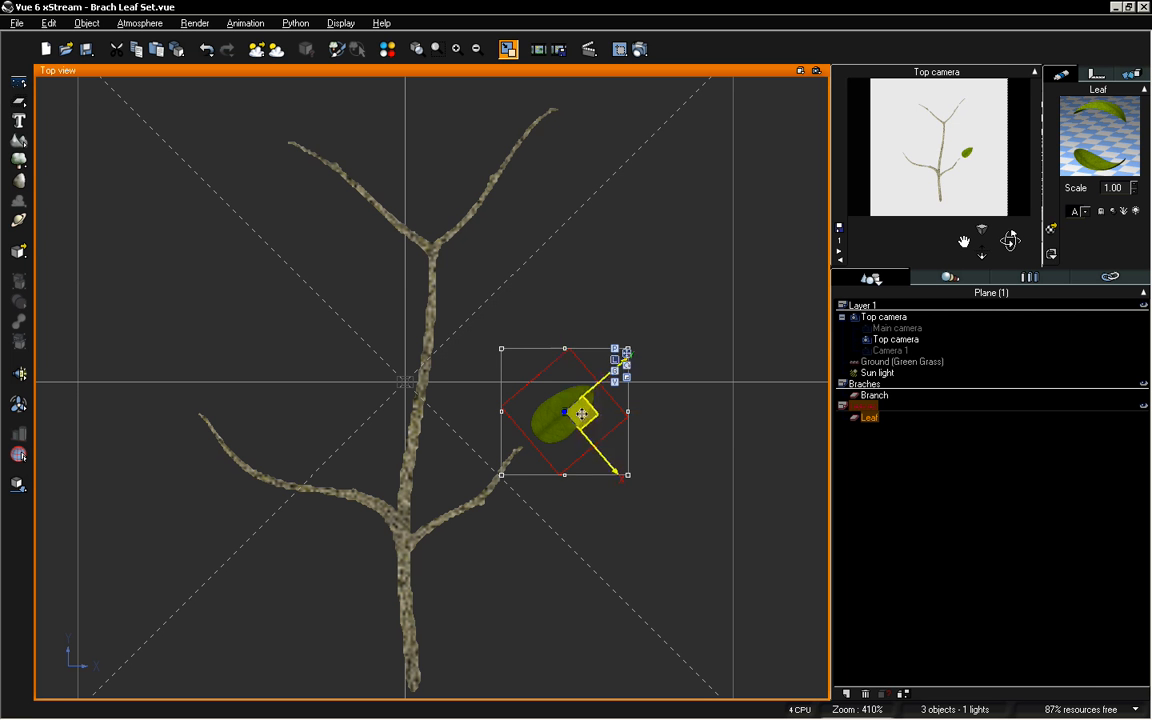
pyautogui.moveTo(587, 413); pyautogui.dragTo(584, 420)
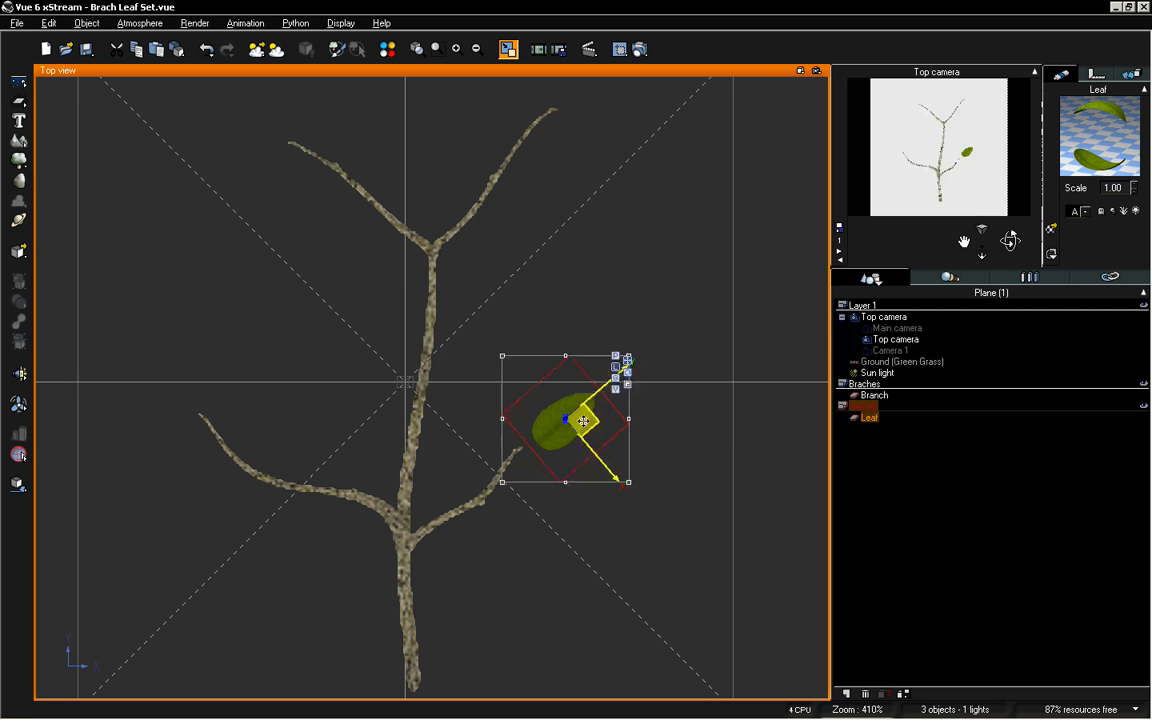
pyautogui.click(627, 372)
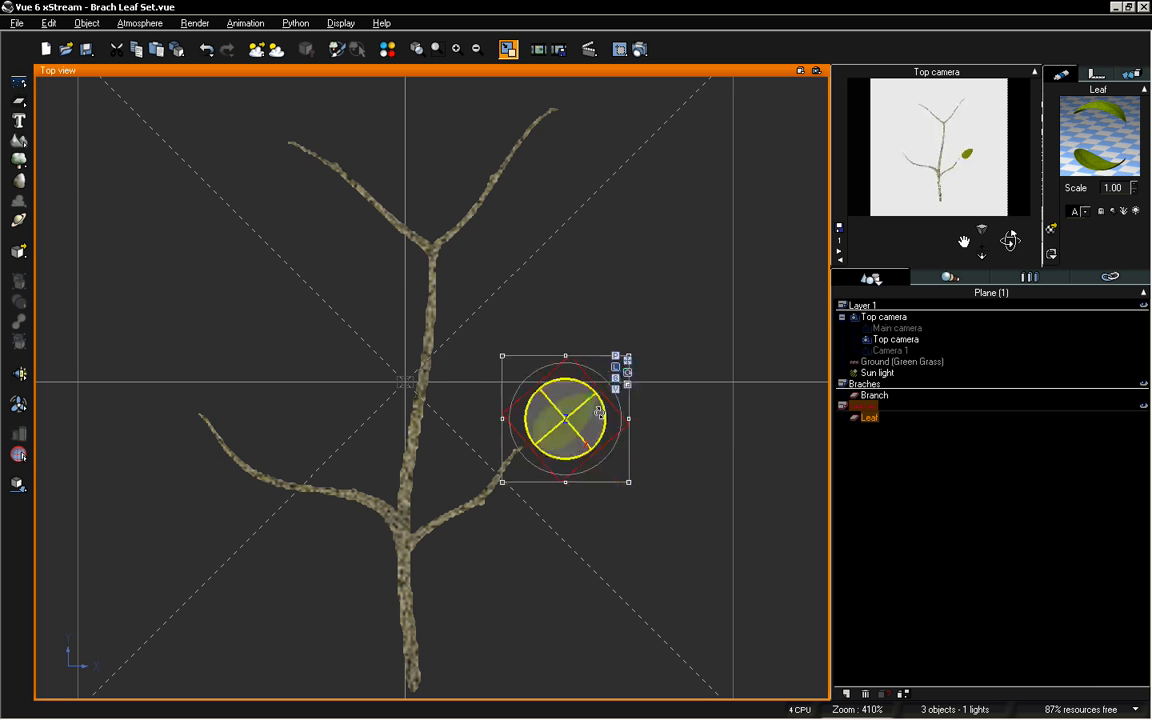
pyautogui.moveTo(601, 412); pyautogui.dragTo(585, 419)
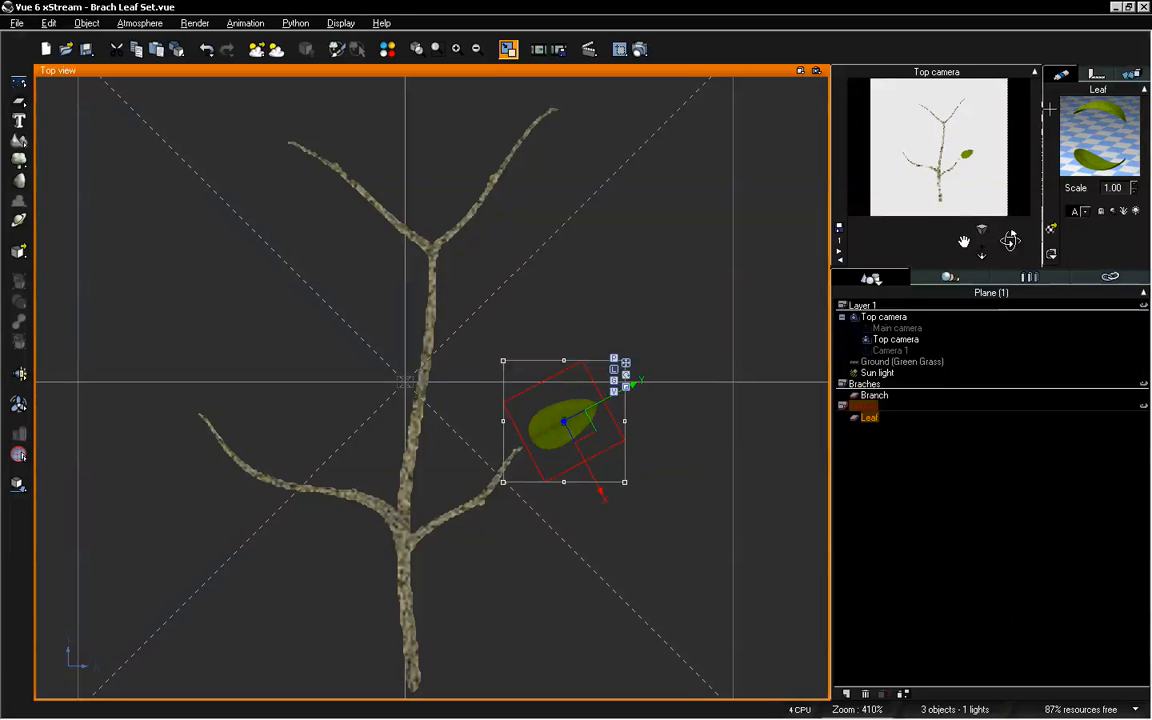
# Duplicate the leaf and move the copy directly below the original, beside the lower right twig
pyautogui.hotkey('ctrl', 'd')
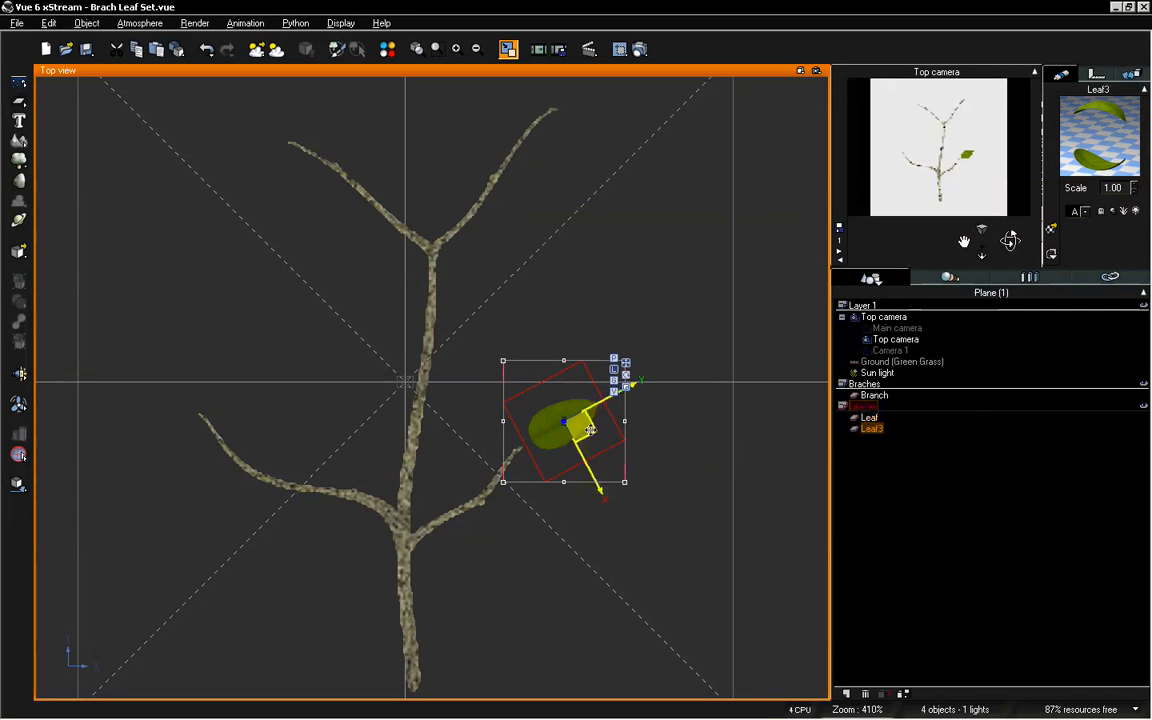
pyautogui.moveTo(560, 425); pyautogui.dragTo(581, 468)
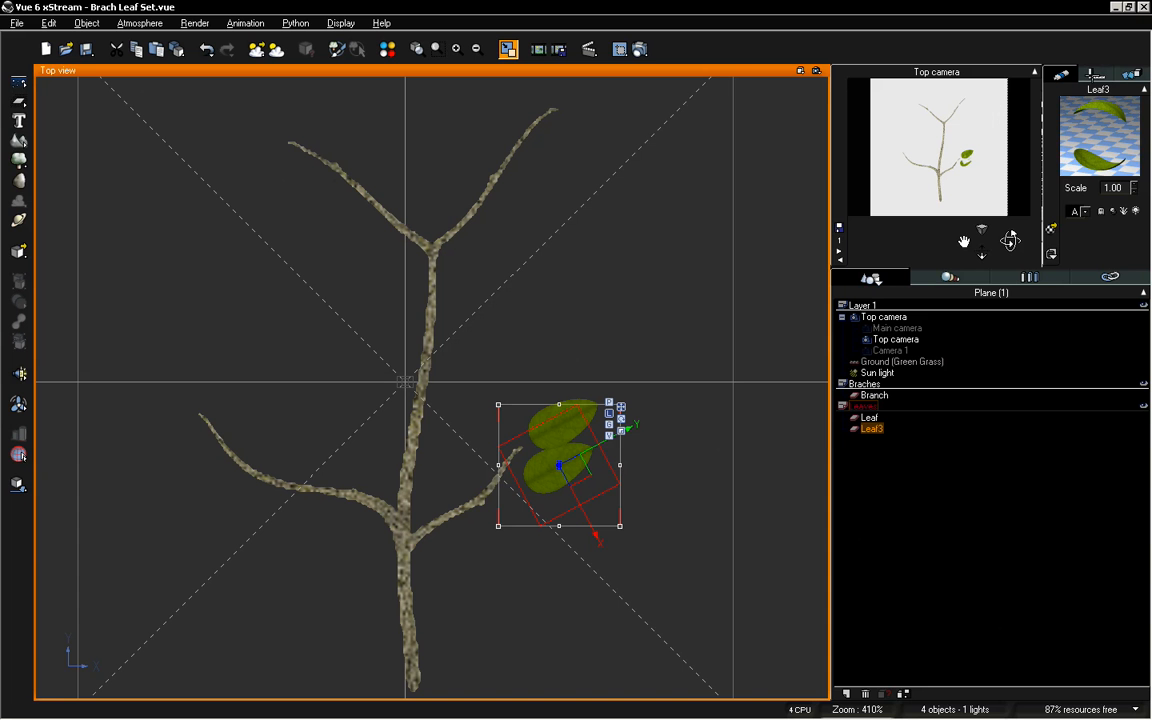
# Raise Leaf3 to a Z position of about 11.45 m
pyautogui.click(1097, 75)
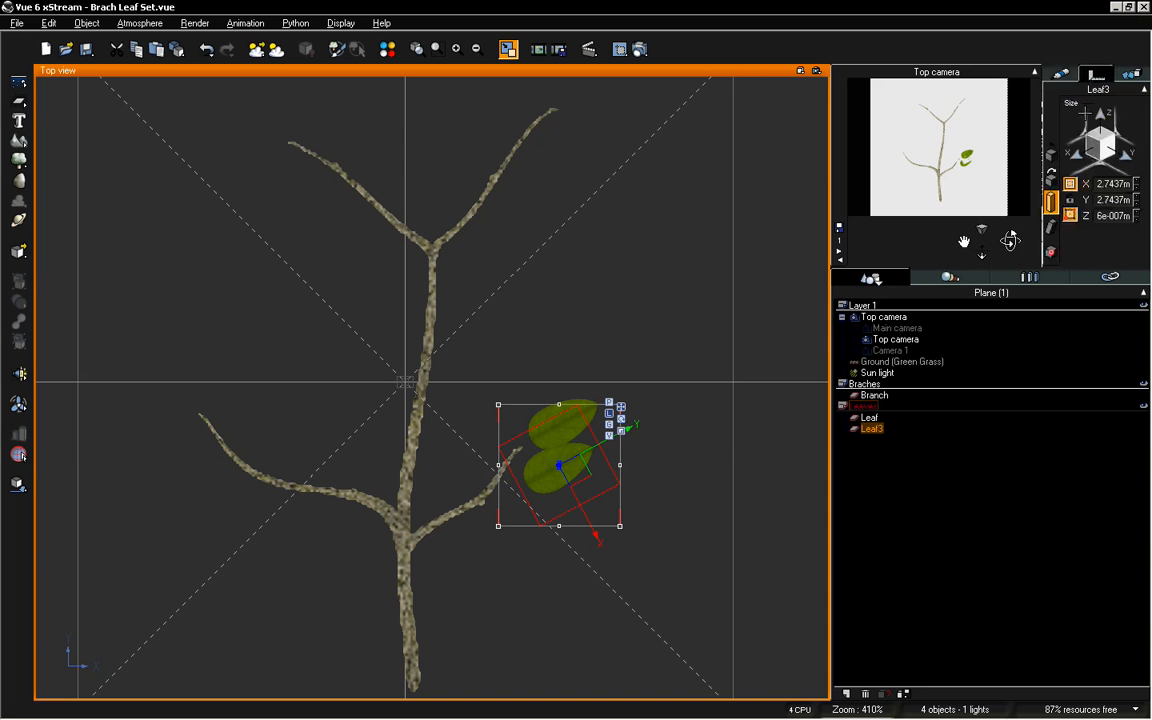
pyautogui.click(1050, 150)
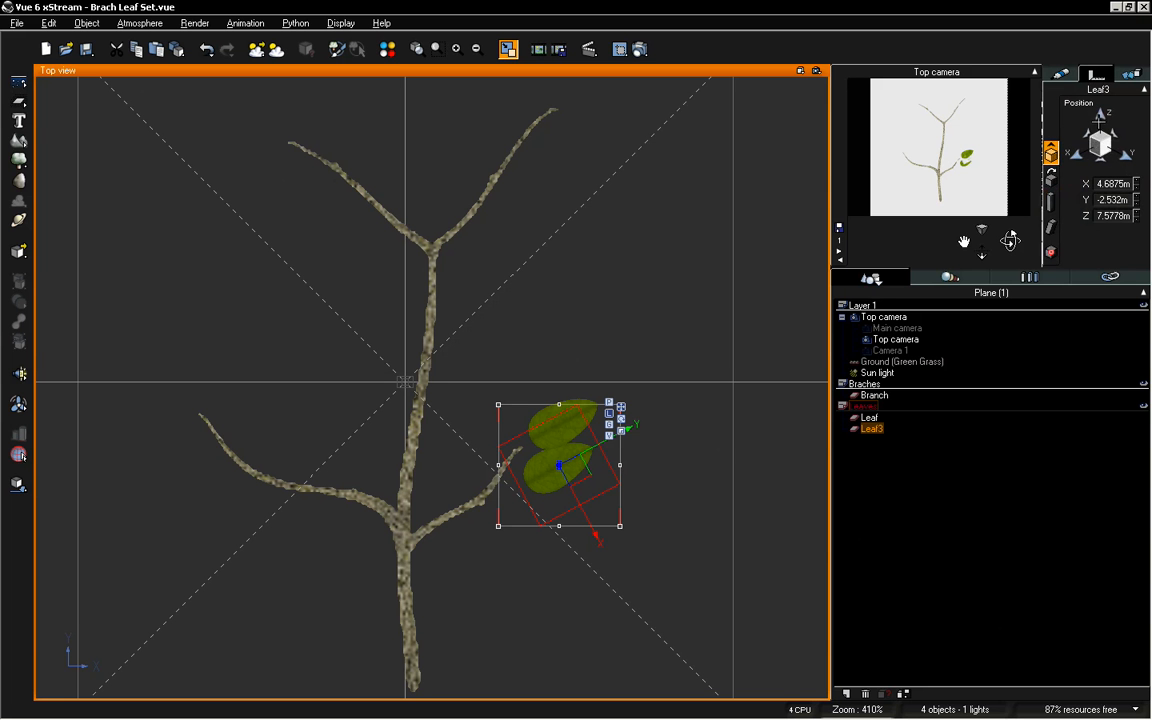
pyautogui.moveTo(1100, 113); pyautogui.dragTo(1100, 108)
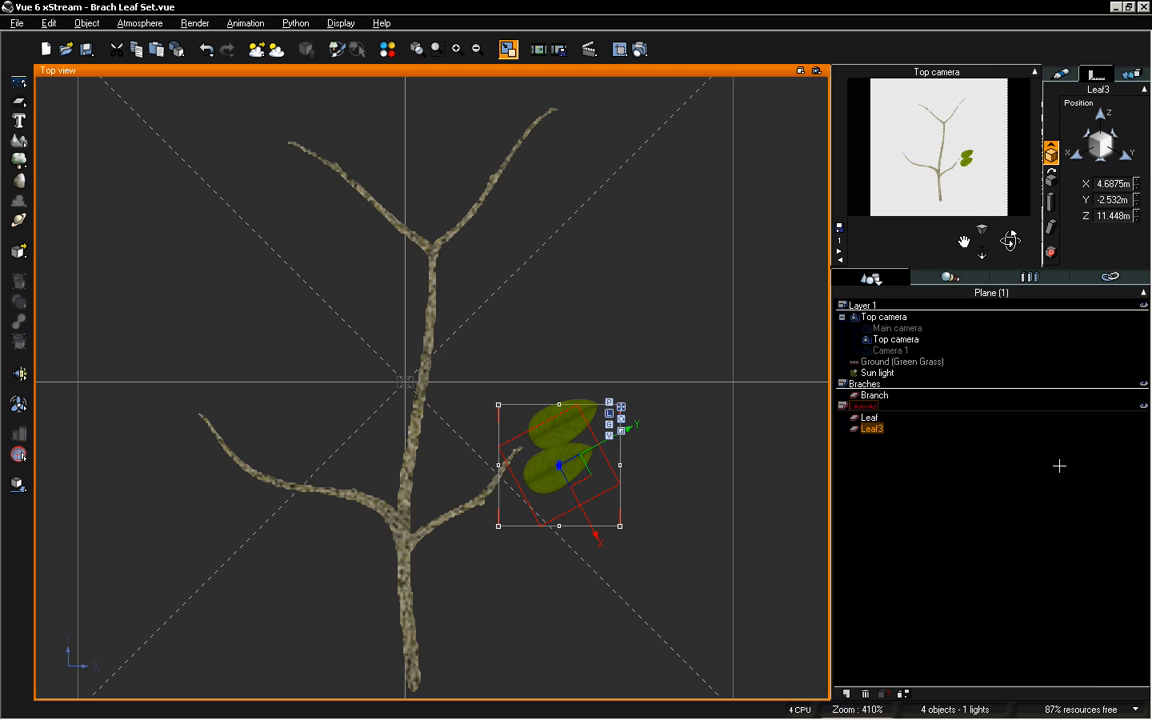
# Rotate Leaf3 clockwise to tilt slightly downward and move it lower, to about X 4.83 m, Y -3.39 m
pyautogui.moveTo(578, 468); pyautogui.dragTo(575, 478)
pyautogui.click(619, 429)
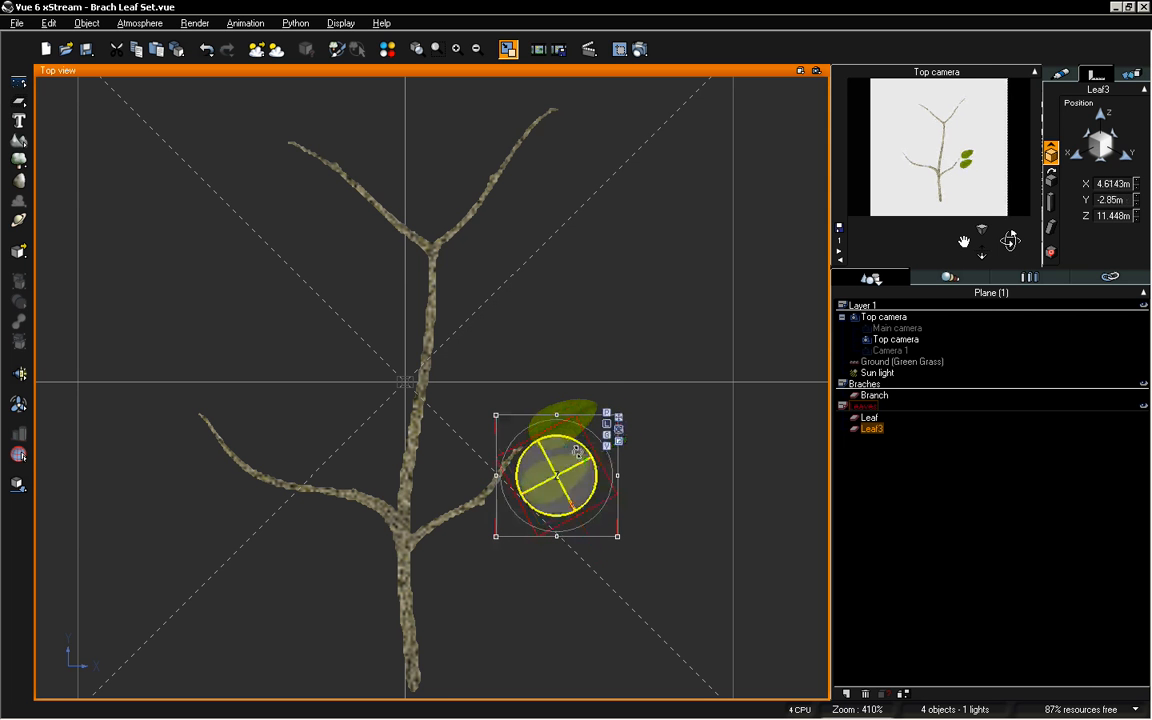
pyautogui.moveTo(580, 443); pyautogui.dragTo(560, 385)
pyautogui.click(619, 416)
pyautogui.moveTo(557, 478)
pyautogui.mouseDown()
pyautogui.moveTo(581, 514)
pyautogui.moveTo(564, 493)
pyautogui.mouseUp()
pyautogui.moveTo(630, 452); pyautogui.dragTo(634, 429)
# Move the original leaf, Leaf, slightly up and away from the lower right twig
pyautogui.click(578, 415)
pyautogui.moveTo(630, 358); pyautogui.dragTo(670, 358)
pyautogui.moveTo(538, 420)
pyautogui.mouseDown()
pyautogui.moveTo(550, 404)
pyautogui.moveTo(548, 415)
pyautogui.mouseUp()
# Duplicate Leaf3, turn the copy upright, and place it above the lower right twig at about X 2.47 m, Y -0.73 m
pyautogui.click(565, 487)
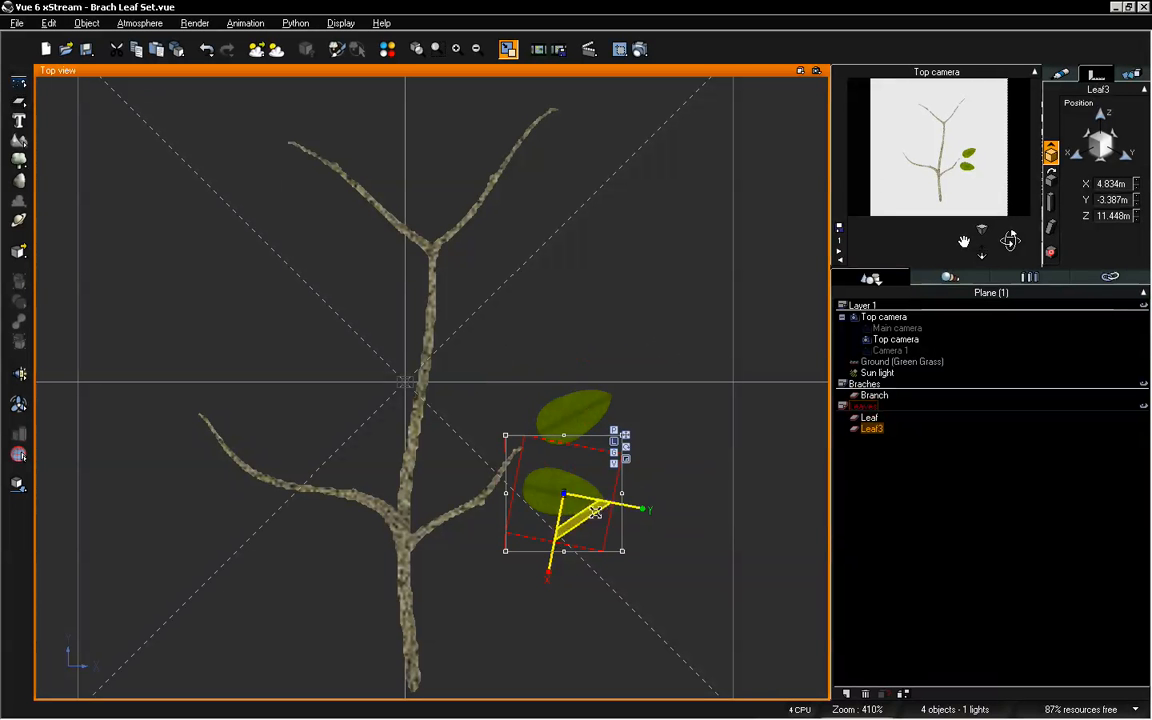
pyautogui.moveTo(550, 476); pyautogui.dragTo(488, 370)
pyautogui.hotkey('ctrl', 'd')
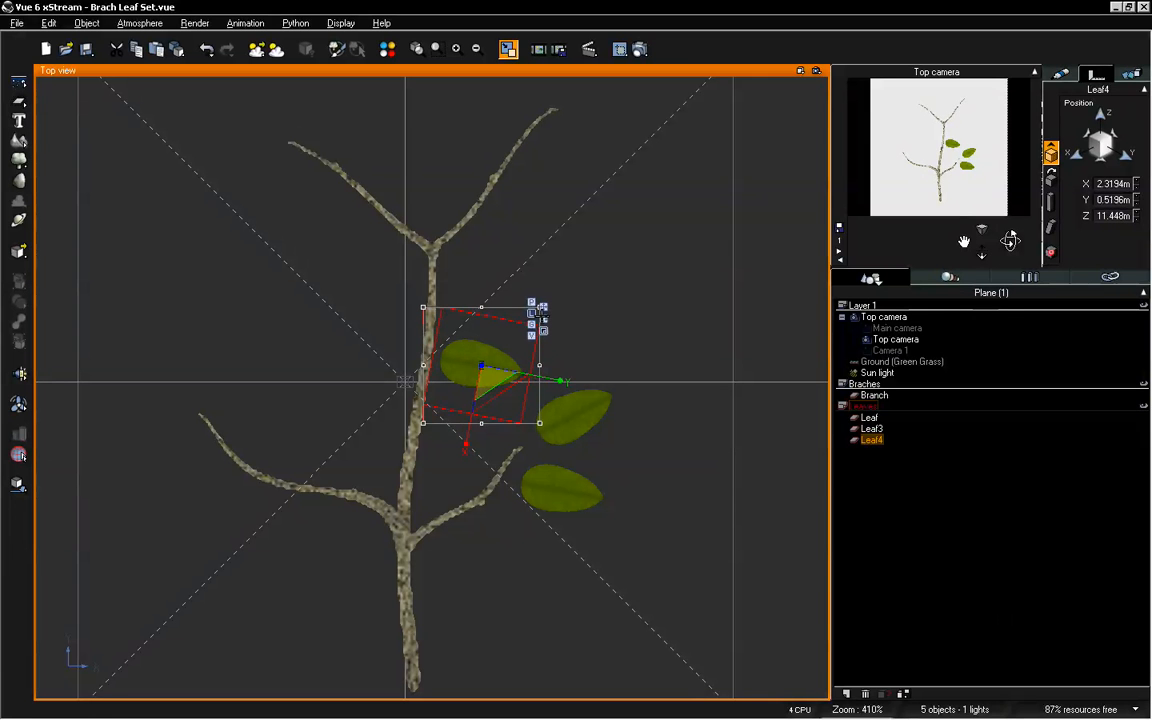
pyautogui.moveTo(512, 345); pyautogui.dragTo(532, 302)
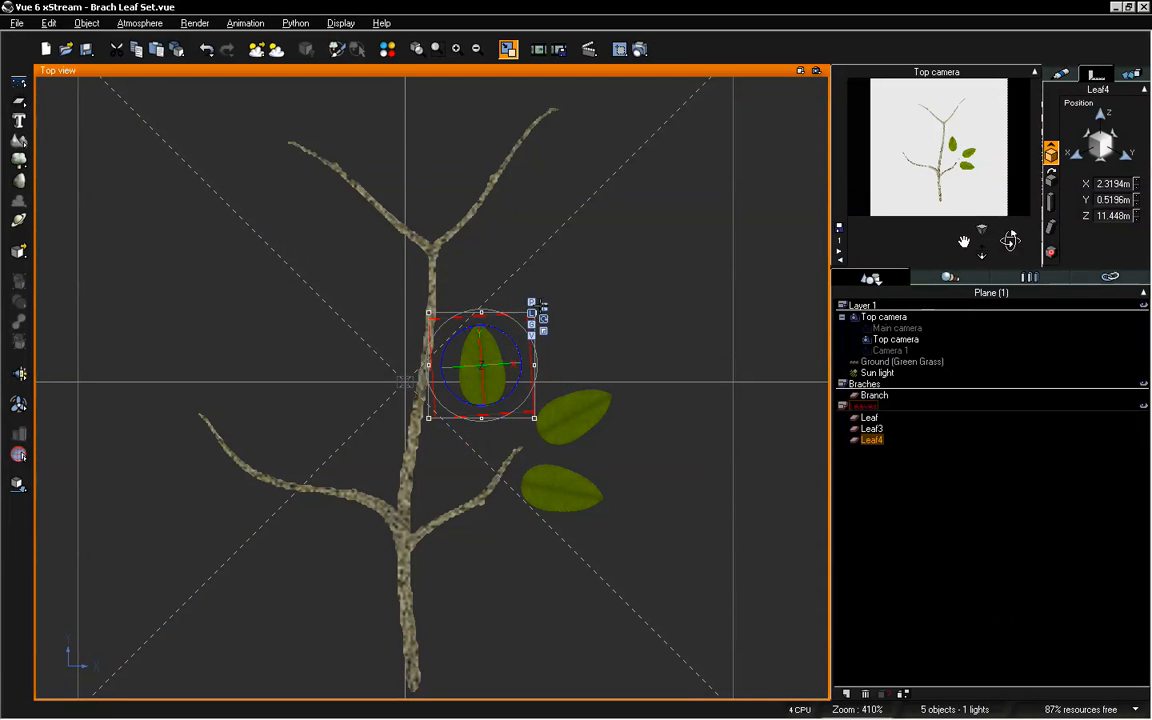
pyautogui.moveTo(497, 350); pyautogui.dragTo(505, 390)
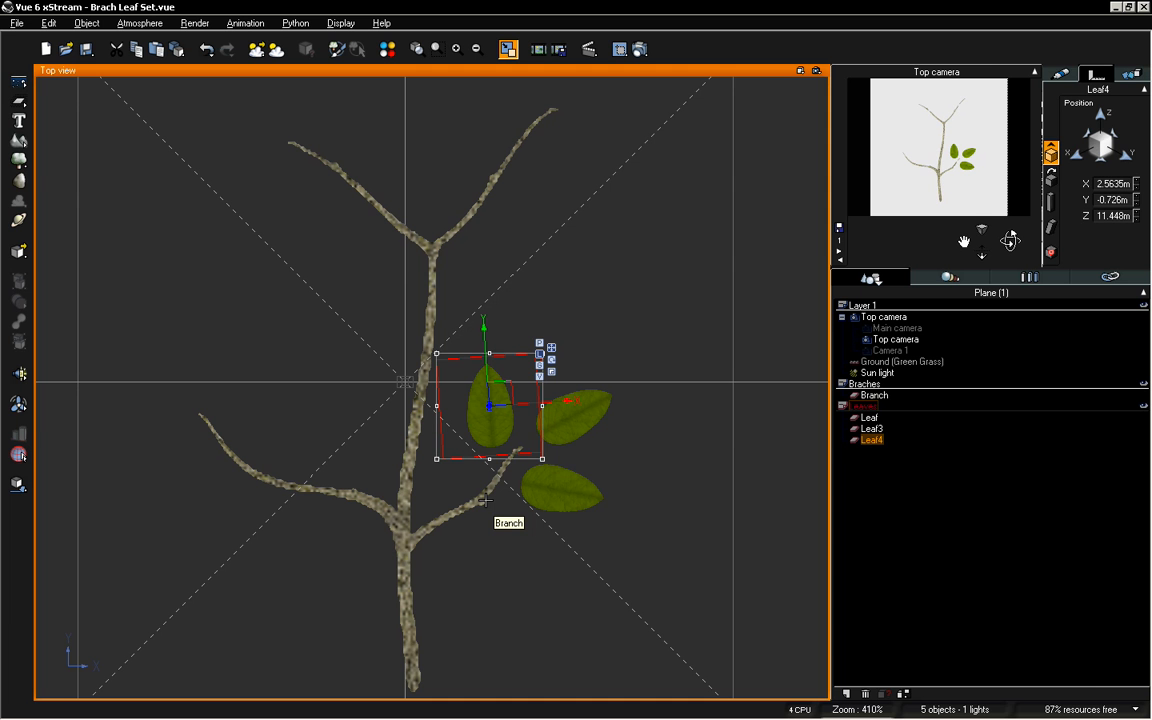
pyautogui.moveTo(501, 397); pyautogui.dragTo(498, 397)
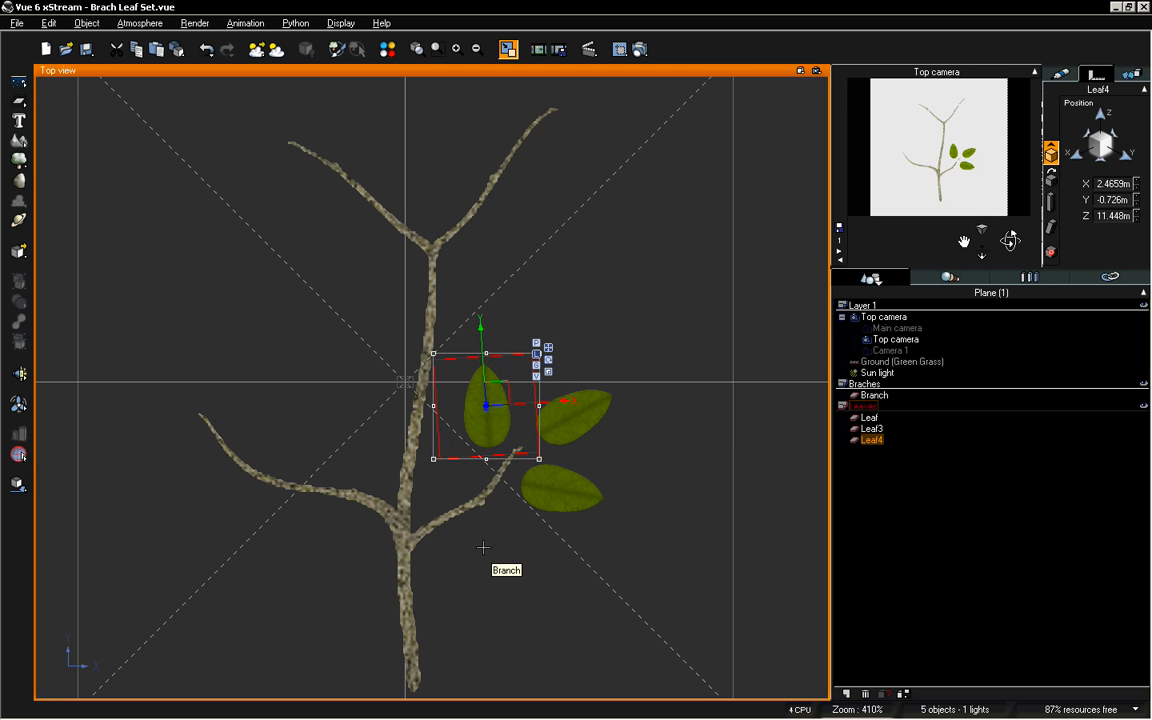
# Duplicate the upright leaf, tilt the copy counterclockwise, and place it against the main stem at about X 0.93 m, Y -2.09 m
pyautogui.moveTo(499, 400); pyautogui.dragTo(457, 485)
pyautogui.hotkey('ctrl', 'd')
pyautogui.click(491, 406)
pyautogui.click(491, 390)
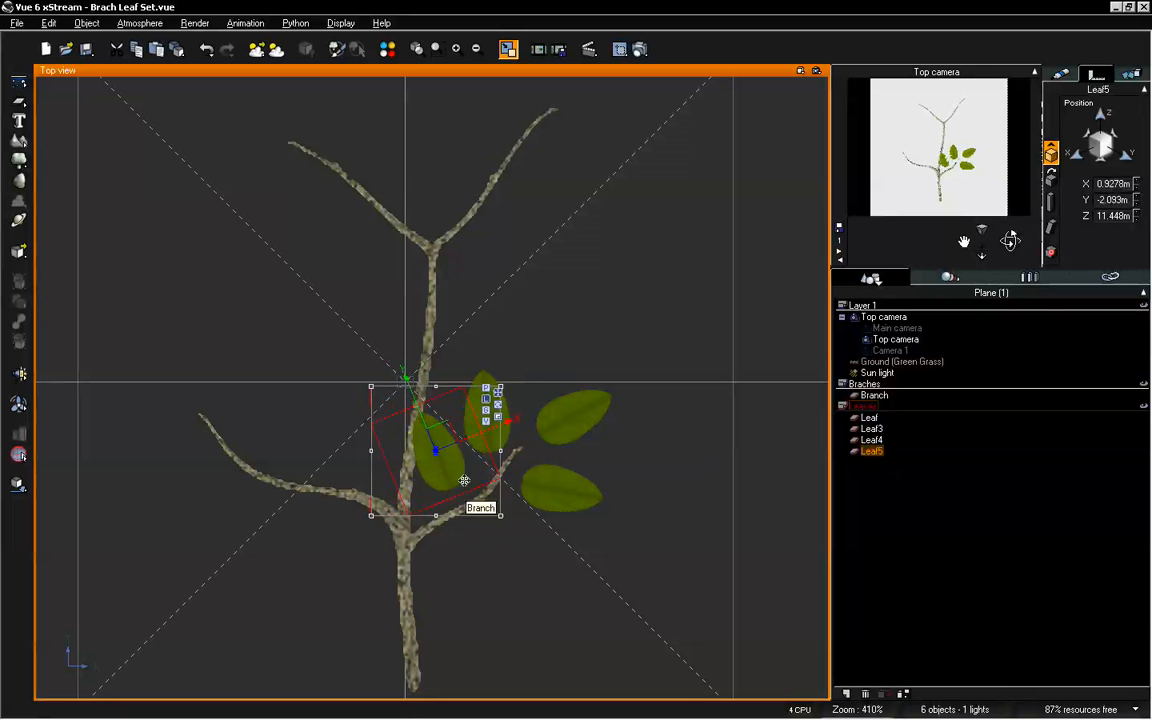
# Enlarge the original leaf, Leaf, and shift it toward the twig tip, to about X 5.03 m, Y -0.80 m
pyautogui.click(582, 414)
pyautogui.moveTo(582, 414); pyautogui.dragTo(658, 350)
pyautogui.moveTo(553, 417); pyautogui.dragTo(559, 420)
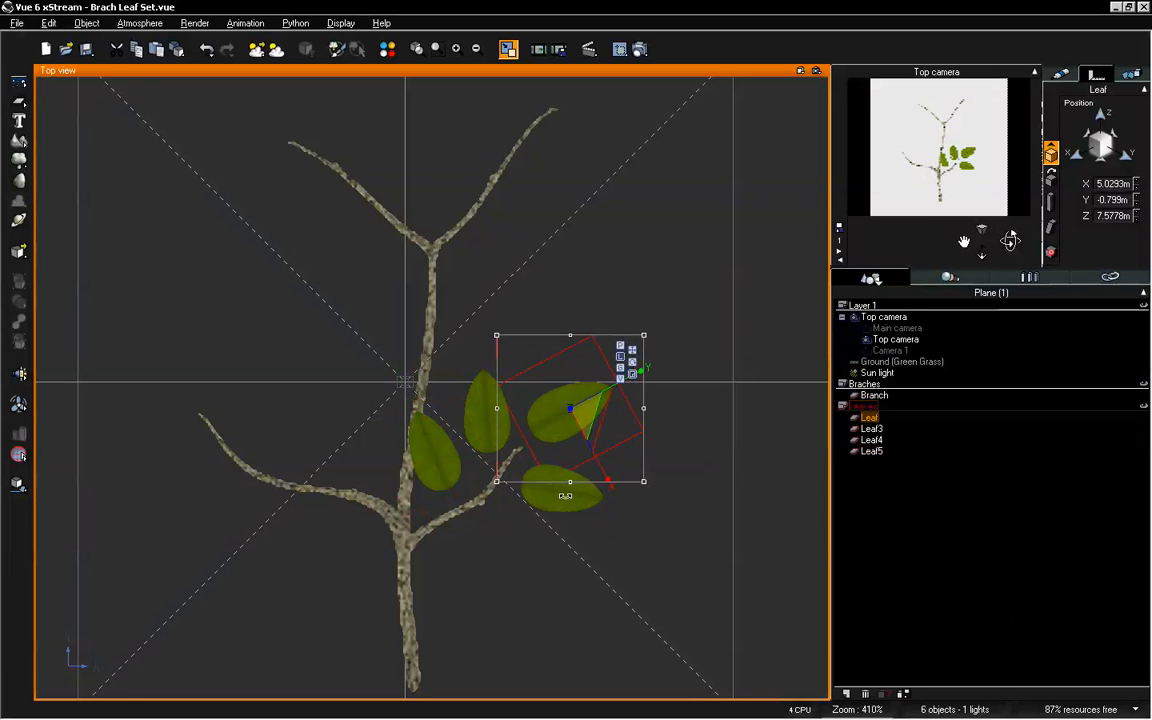
# Raise Leaf4 to about Z 14.02 m and Leaf5 to about Z 12.61 m, shifting Leaf5 slightly away from the stem
pyautogui.click(475, 415)
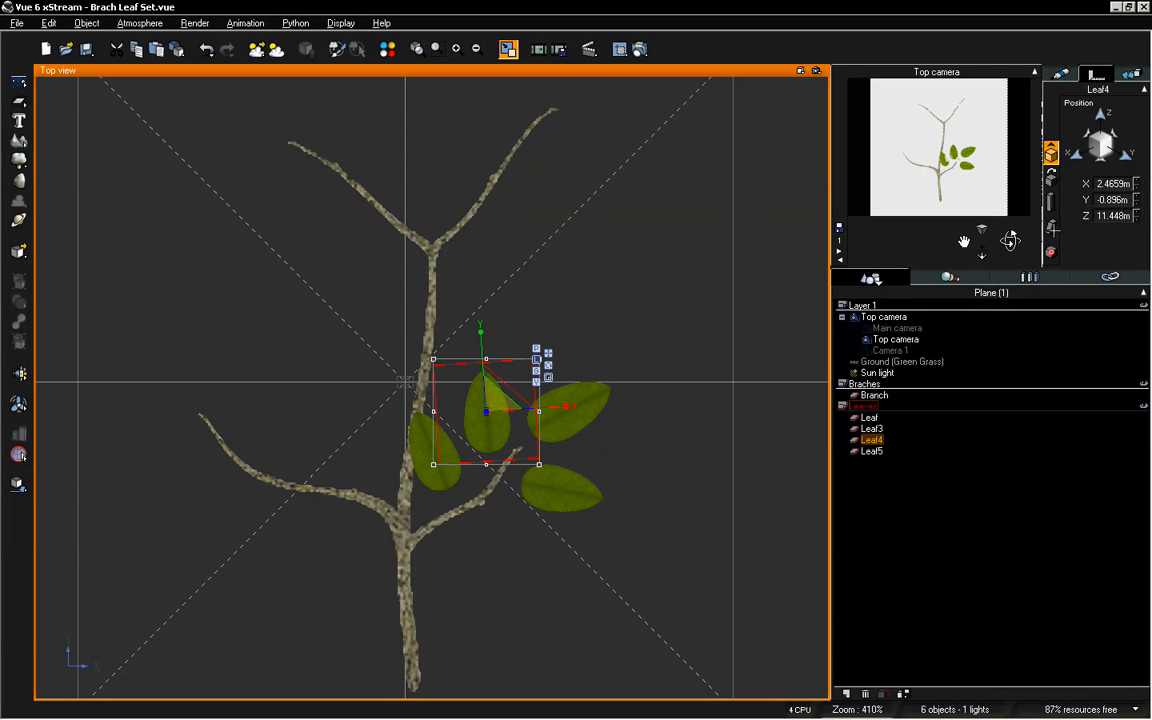
pyautogui.click(1112, 215)
pyautogui.click(405, 443)
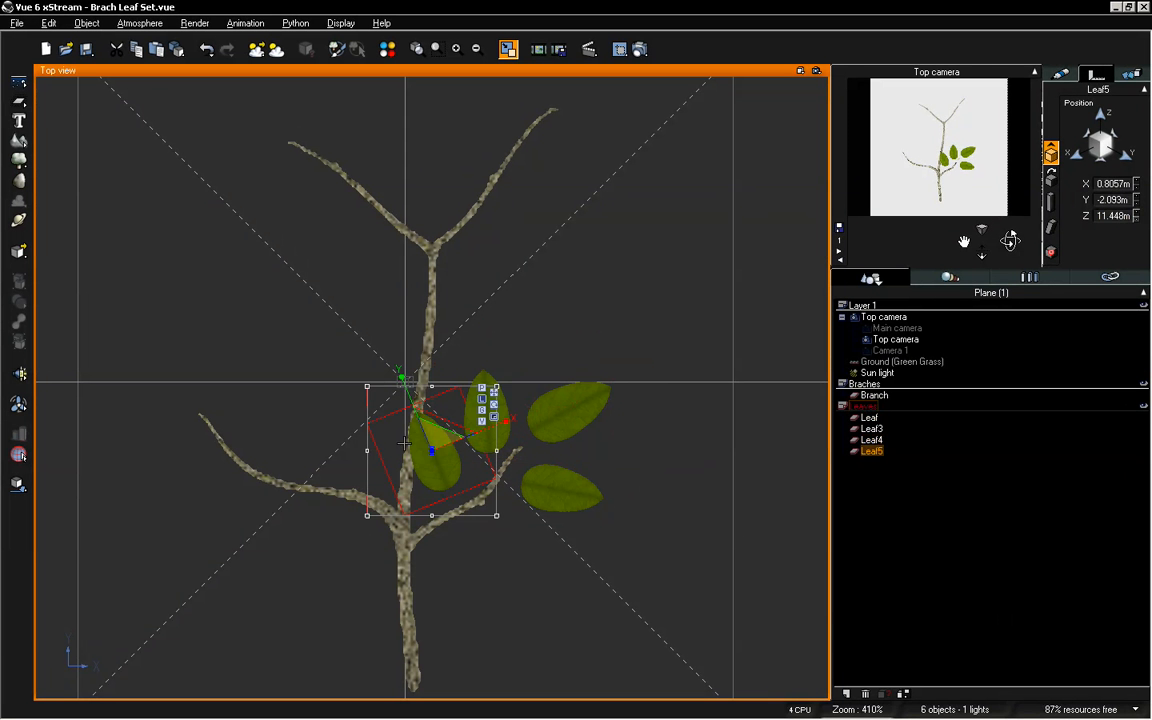
pyautogui.click(1136, 212)
pyautogui.moveTo(461, 469); pyautogui.dragTo(473, 474)
# Rotate Leaf3 nearly horizontal, enlarge it, and place it beside the twig tip at about X 5.15 m, Y -2.85 m
pyautogui.click(564, 485)
pyautogui.moveTo(564, 485); pyautogui.dragTo(633, 440)
pyautogui.click(628, 431)
pyautogui.click(628, 443)
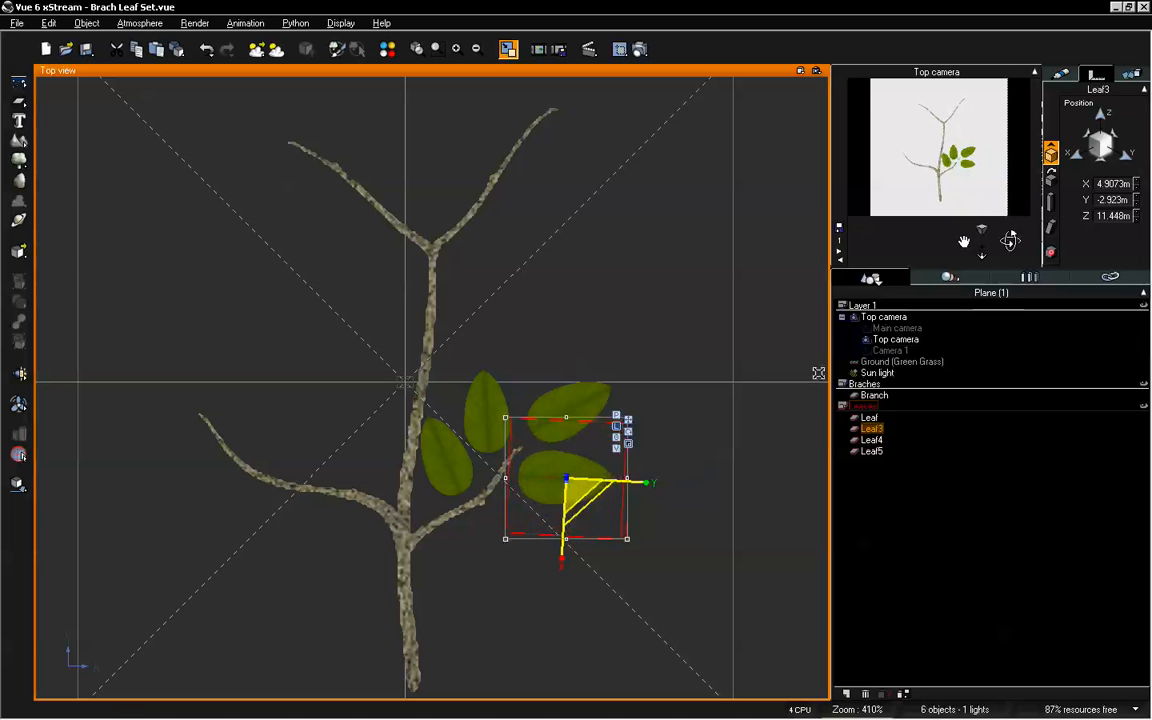
pyautogui.moveTo(540, 465); pyautogui.dragTo(550, 463)
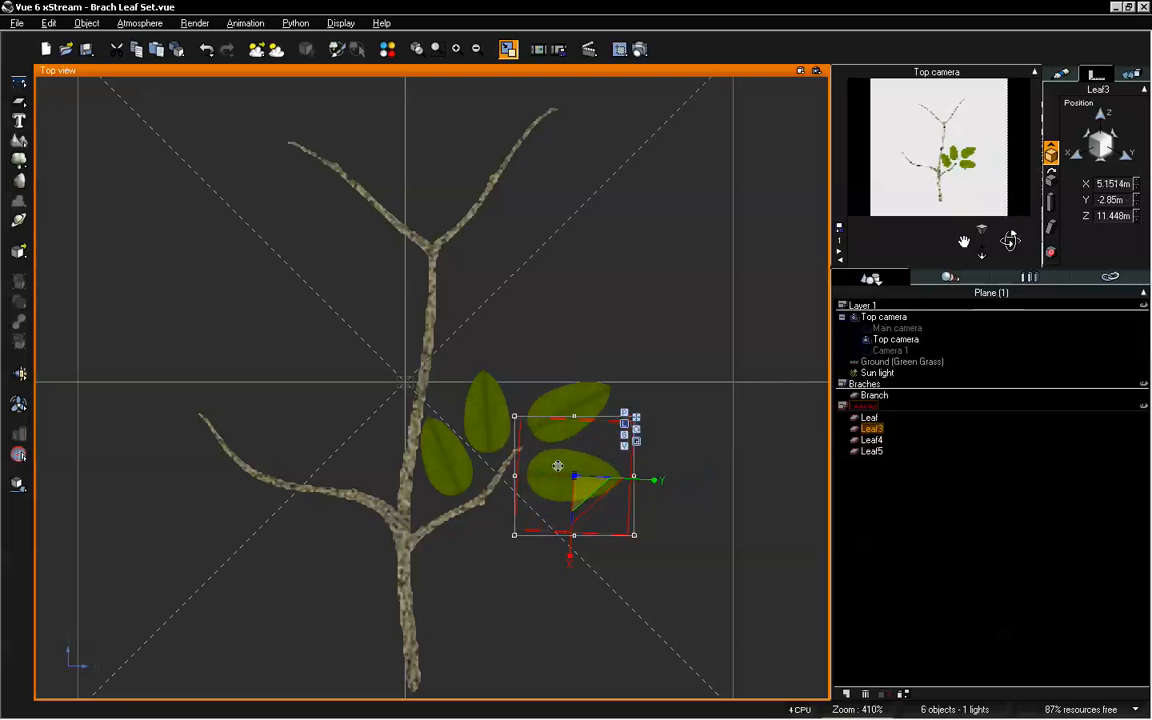
pyautogui.click(450, 460)
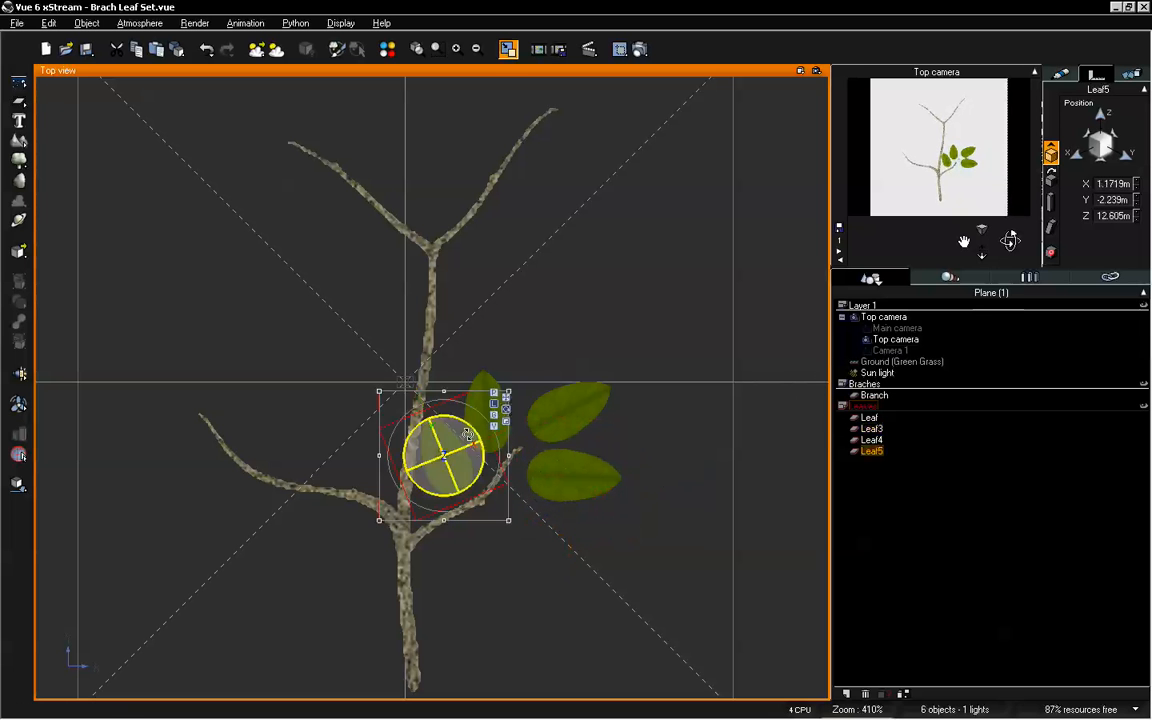
pyautogui.moveTo(472, 435); pyautogui.dragTo(488, 466)
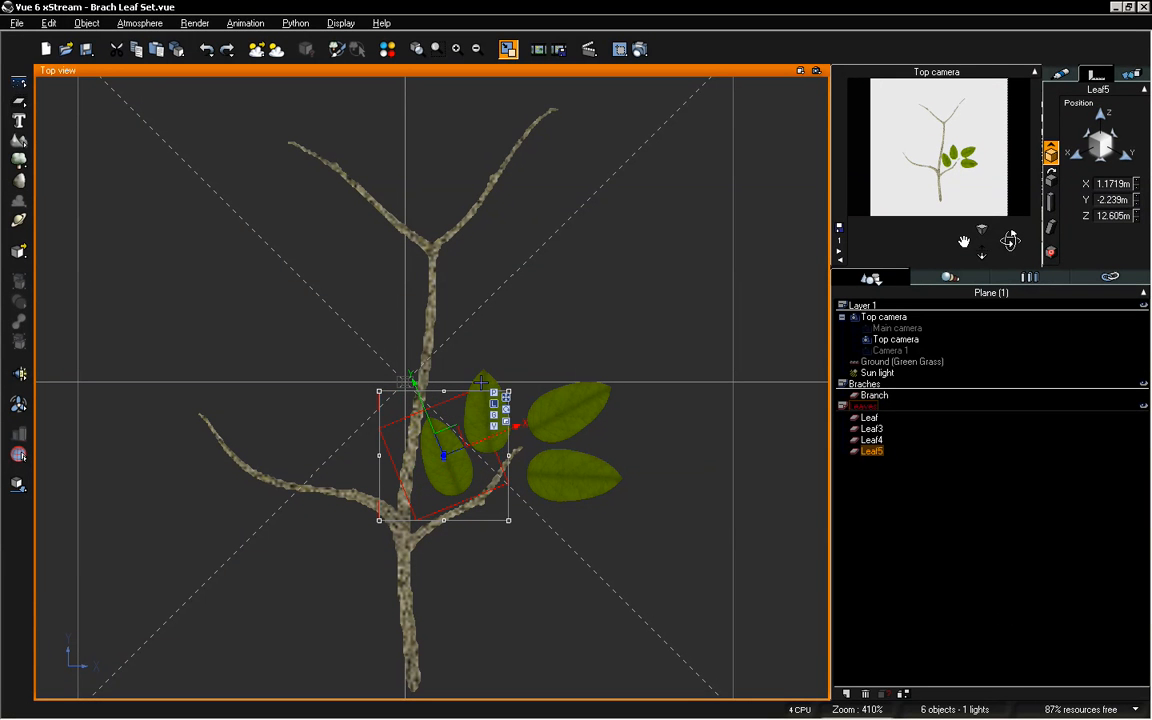
# Enlarge the upright leaf, Leaf4, and move it to about X 3.05 m, Y -0.51 m
pyautogui.click(924, 483)
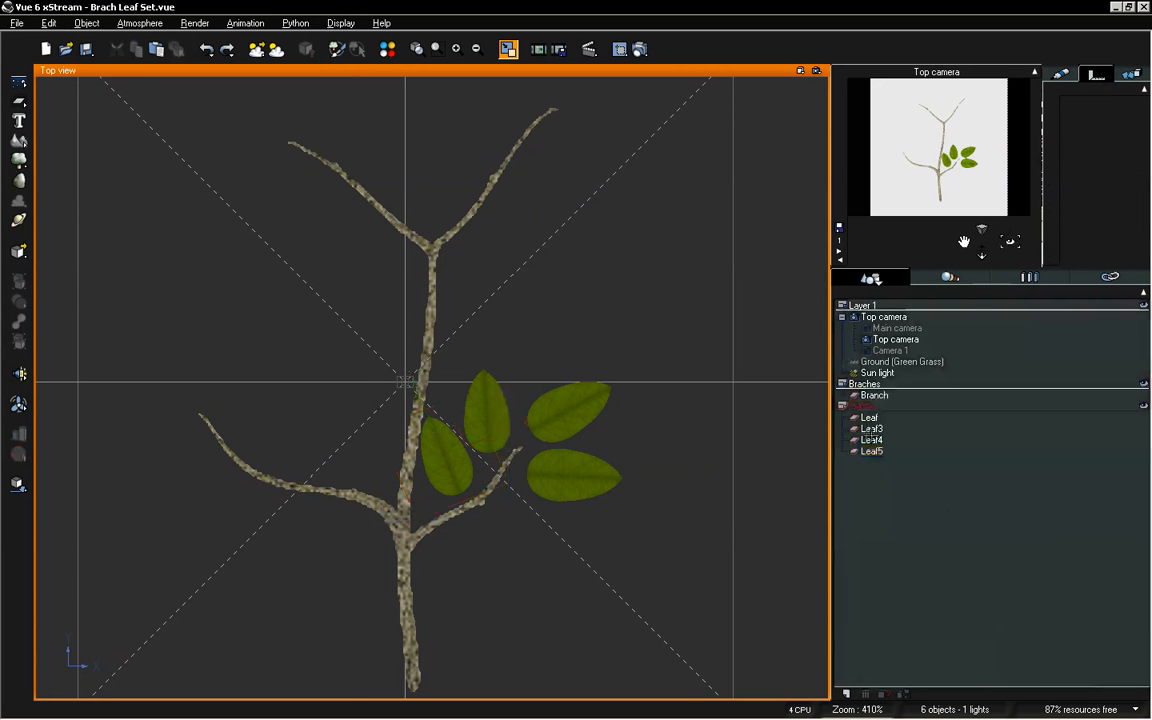
pyautogui.click(871, 440)
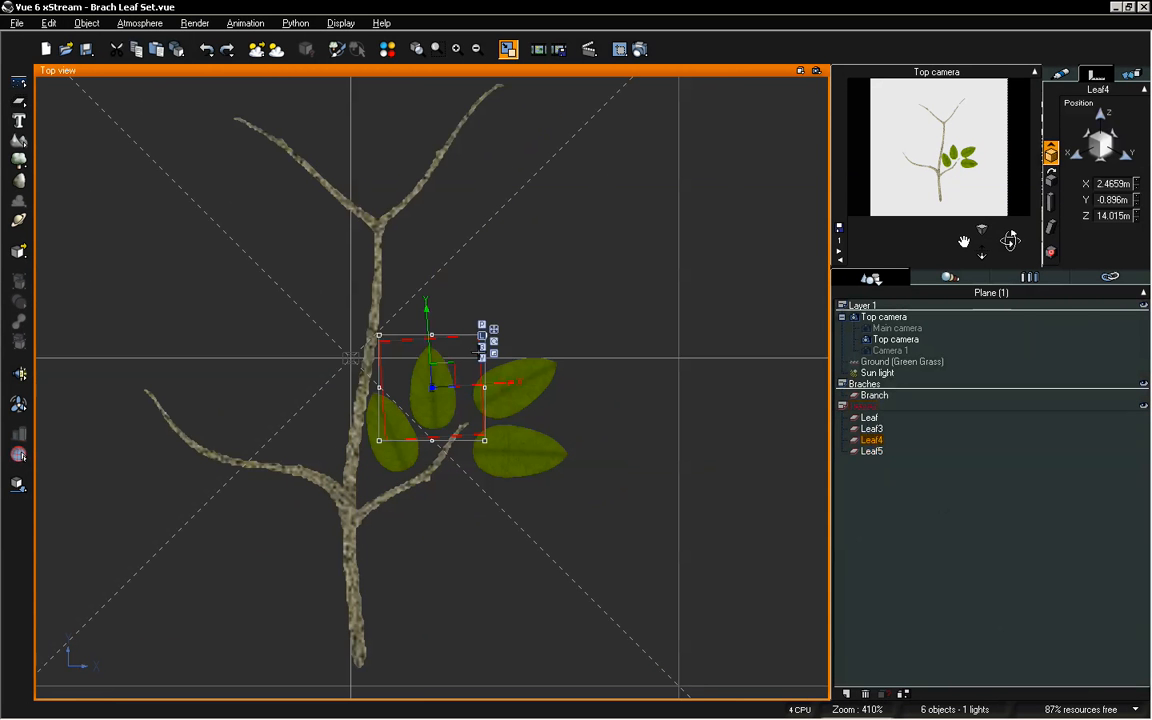
pyautogui.moveTo(438, 386); pyautogui.dragTo(569, 222)
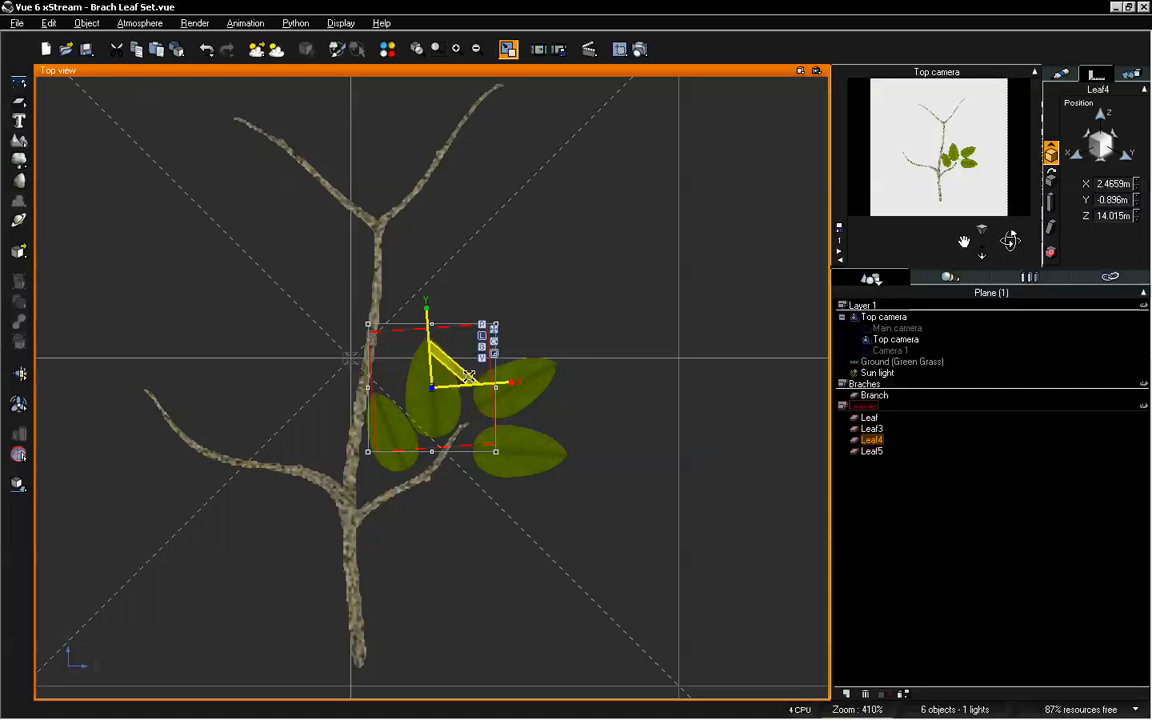
pyautogui.moveTo(451, 379); pyautogui.dragTo(380, 445)
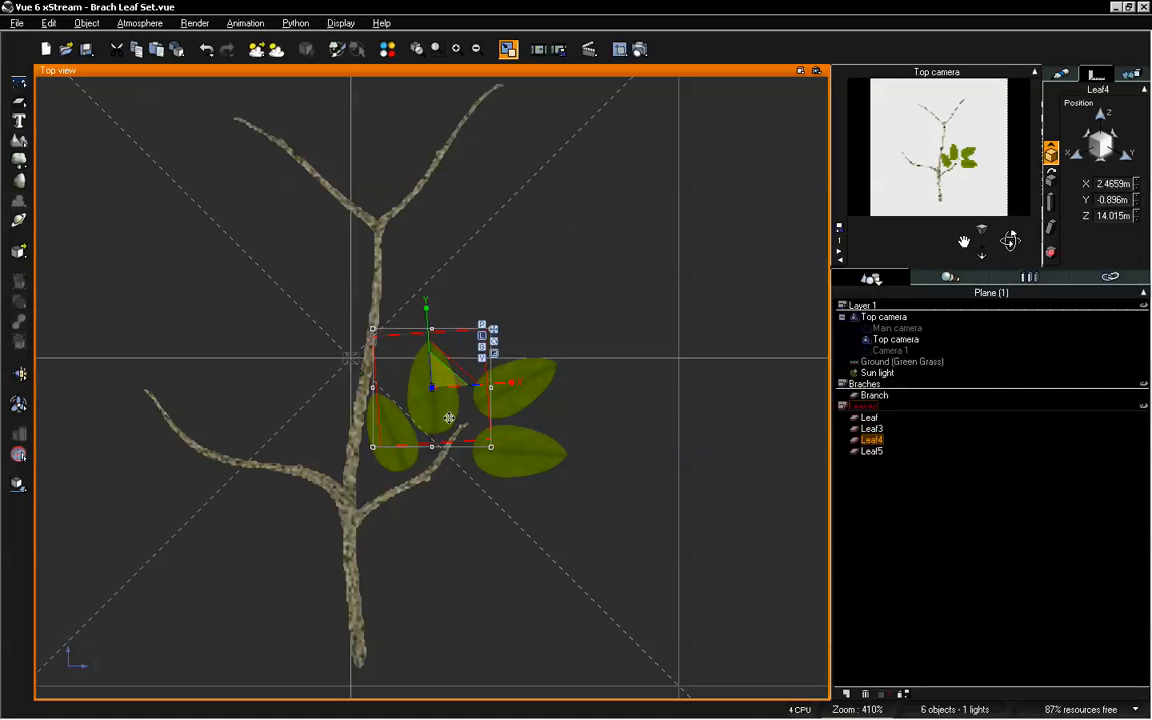
pyautogui.moveTo(446, 406); pyautogui.dragTo(466, 393)
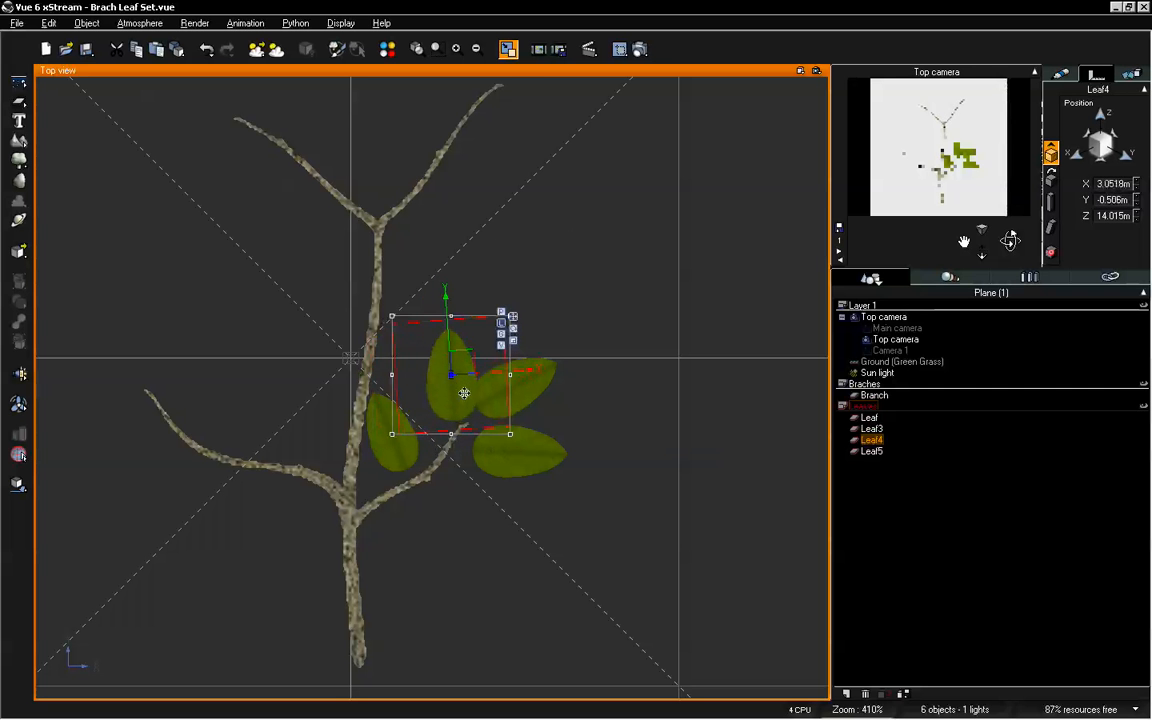
# Rotate Leaf counterclockwise and place it at about X 4.76 m, Y -0.46 m, and move Leaf3 up to about Y -2.44 m
pyautogui.click(520, 390)
pyautogui.click(578, 338)
pyautogui.moveTo(561, 373); pyautogui.dragTo(536, 368)
pyautogui.click(566, 322)
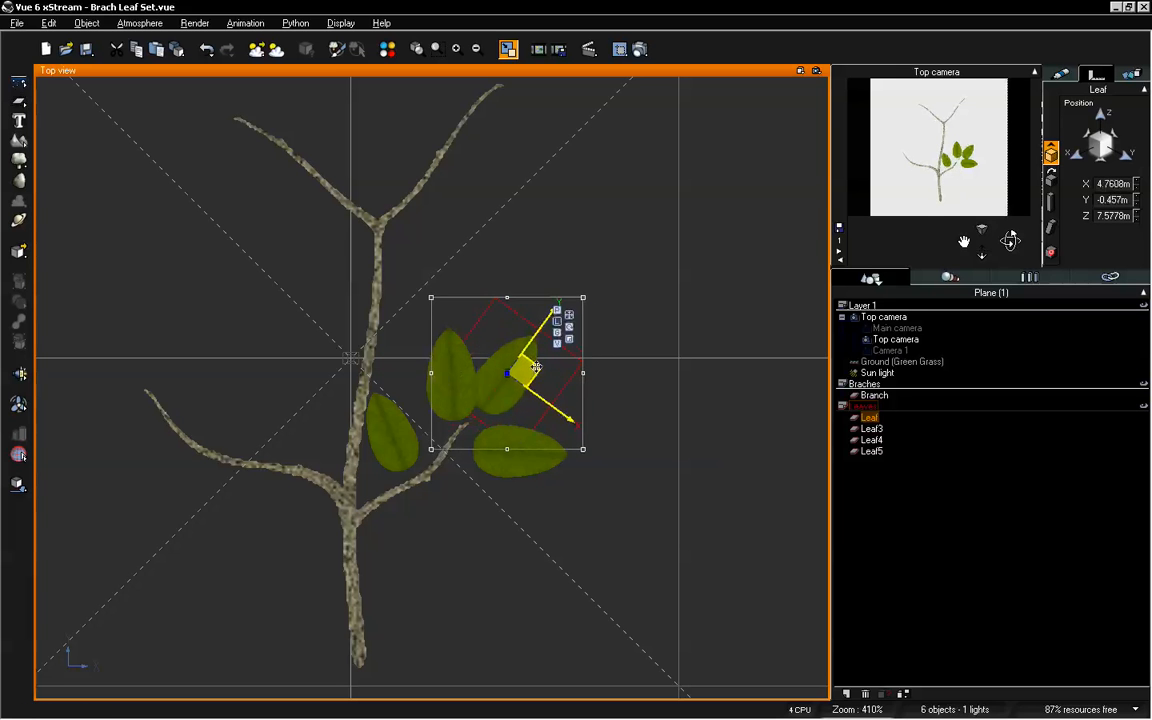
pyautogui.click(530, 455)
pyautogui.moveTo(531, 455); pyautogui.dragTo(535, 452)
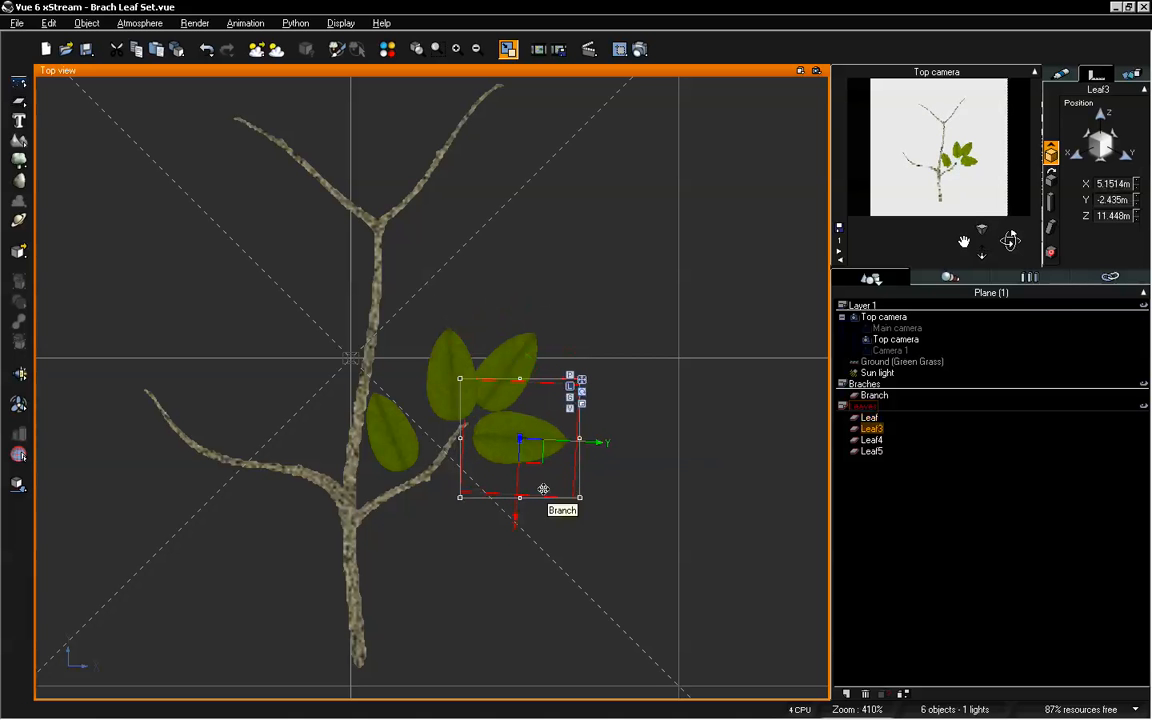
# Duplicate Leaf3 below the lower right twig, set the copy's Z position to 13 m, and tilt it clockwise at about X 3.86 m, Y -4.49 m
pyautogui.hotkey('ctrl', 'd')
pyautogui.moveTo(520, 440); pyautogui.dragTo(490, 497)
pyautogui.click(1136, 215)
pyautogui.write('1.3')
pyautogui.press('Return')
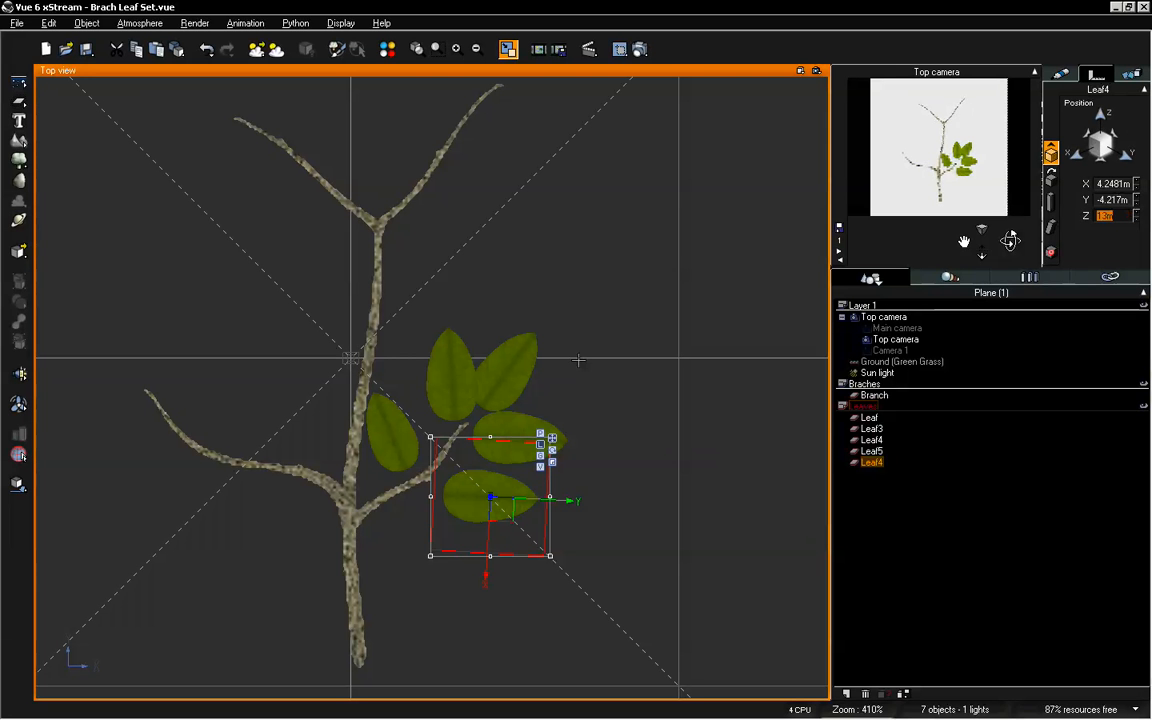
pyautogui.moveTo(508, 517); pyautogui.dragTo(496, 513)
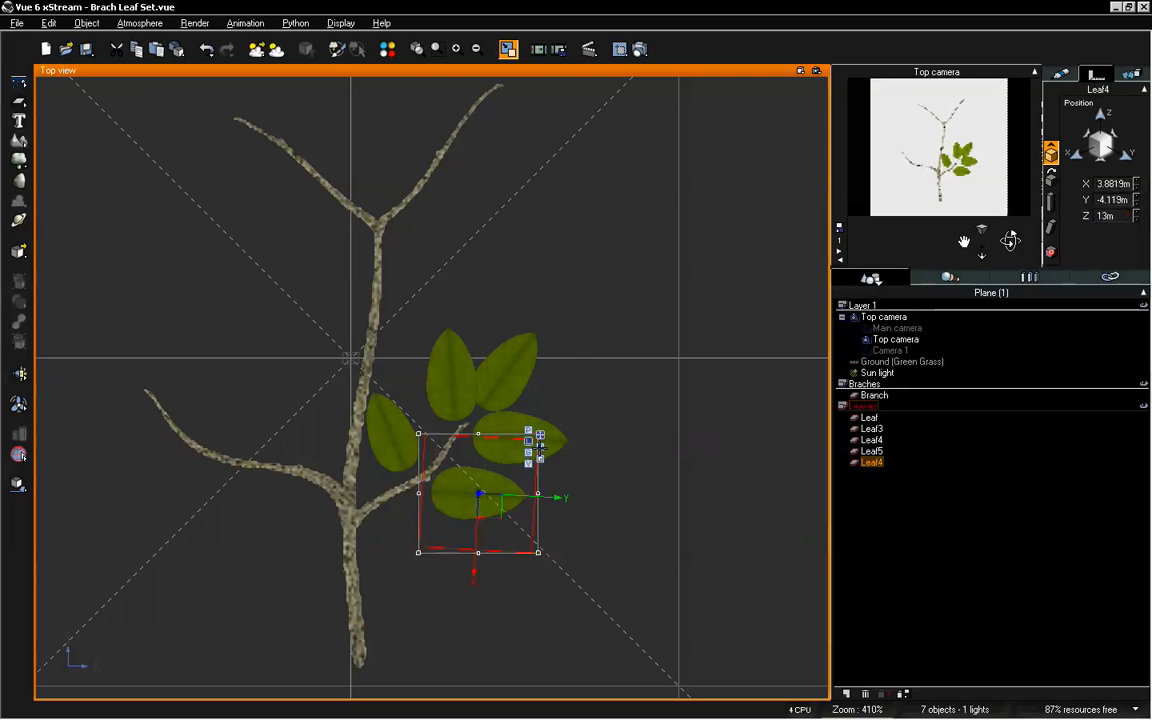
pyautogui.moveTo(514, 465); pyautogui.dragTo(489, 519)
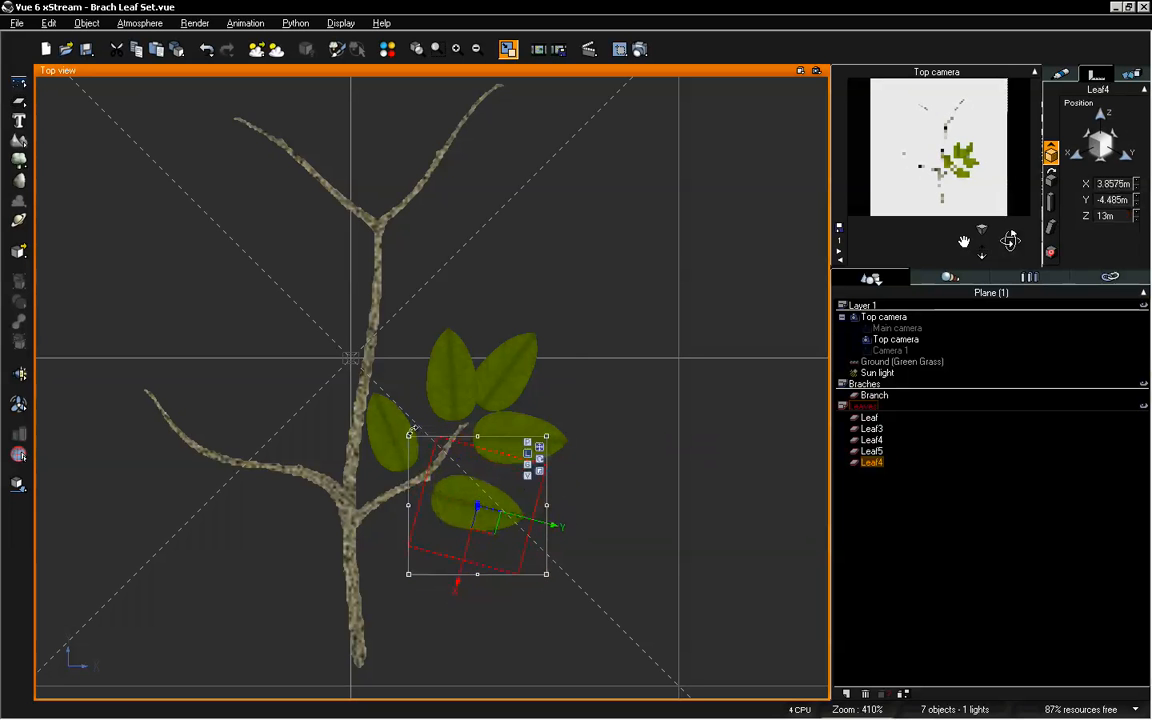
# Enlarge Leaf5 and shift it toward the stem, and check the leaf arrangement in a render from the top camera
pyautogui.click(395, 420)
pyautogui.moveTo(398, 413); pyautogui.dragTo(374, 383)
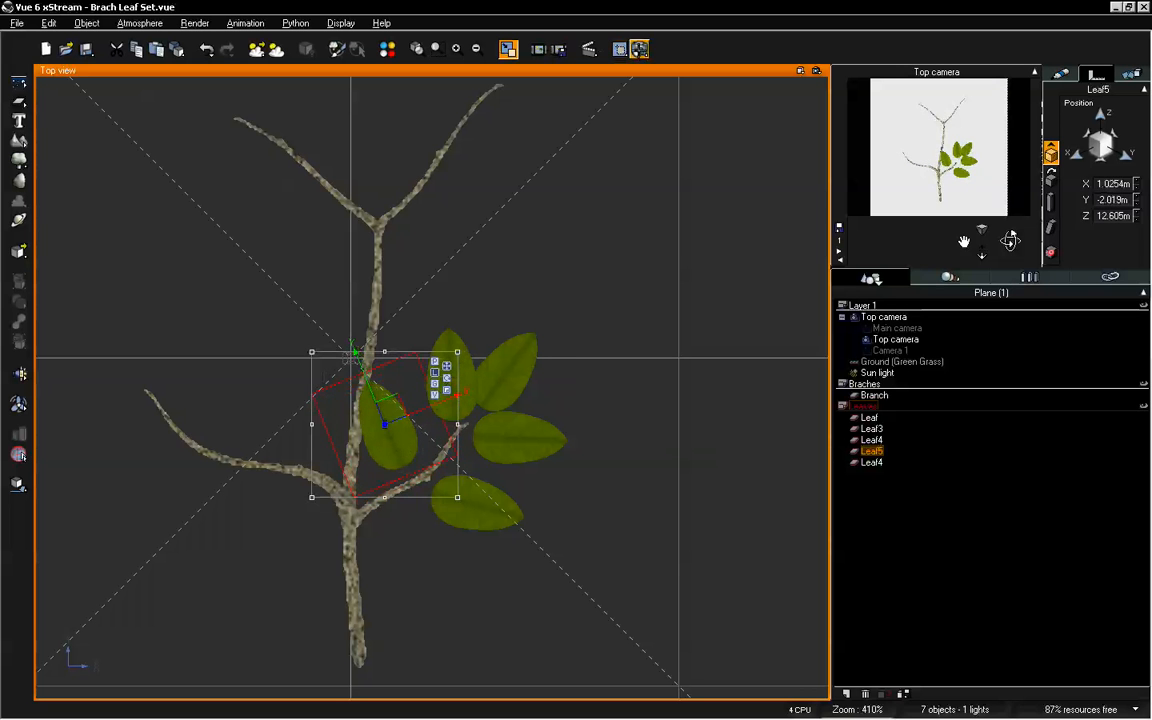
pyautogui.click(588, 49)
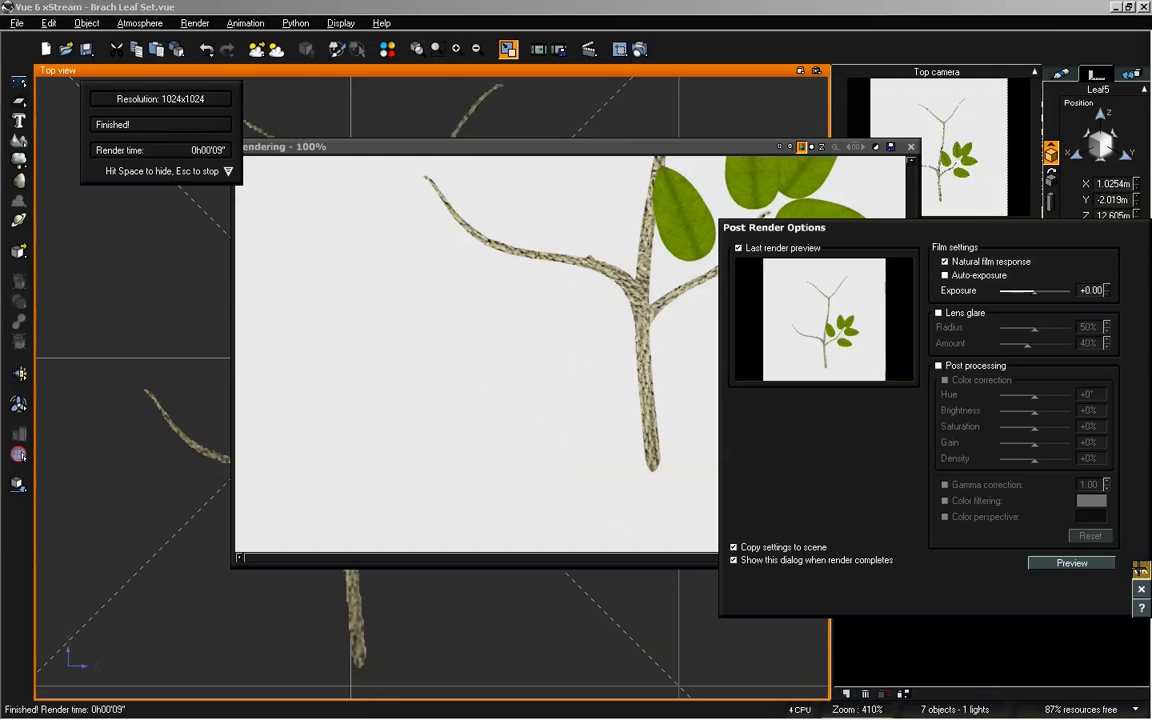
pyautogui.click(1141, 570)
pyautogui.click(909, 147)
# Shift Leaf5 away from the stem, and enlarge Leaf and move it up to about X 4.96 m, Y -0.19 m
pyautogui.moveTo(647, 366); pyautogui.dragTo(692, 381, button='right')
pyautogui.moveTo(454, 465); pyautogui.dragTo(467, 461)
pyautogui.click(495, 392)
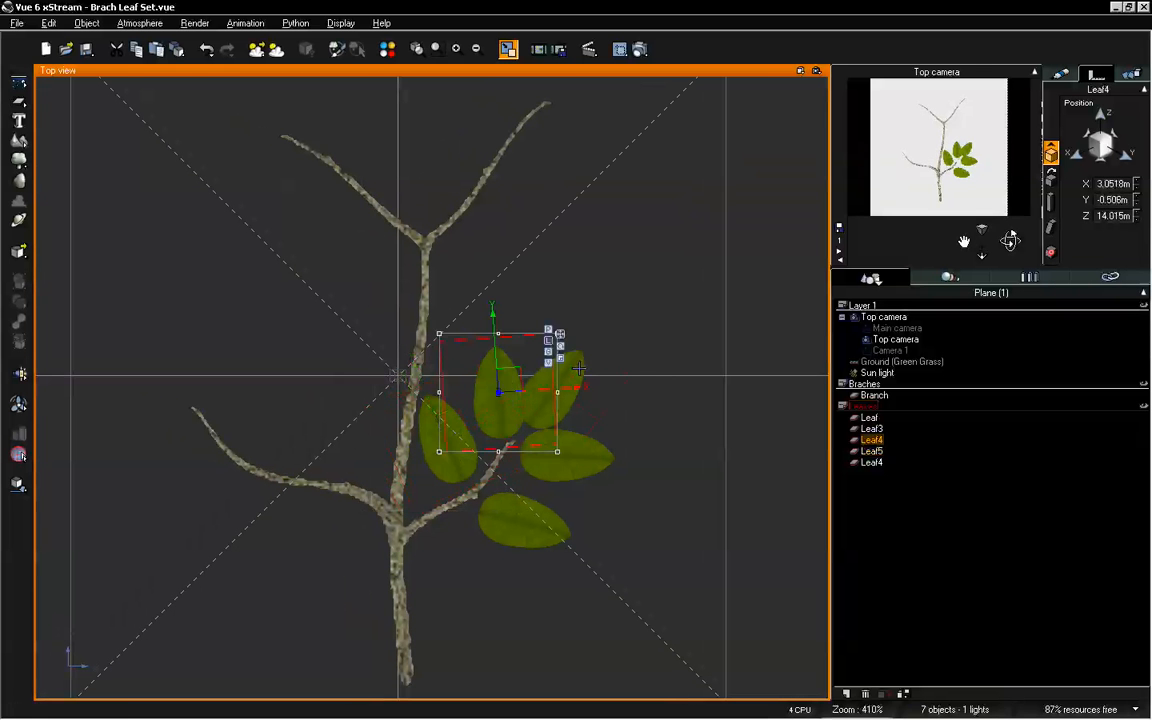
pyautogui.click(570, 380)
pyautogui.moveTo(586, 379); pyautogui.dragTo(505, 322)
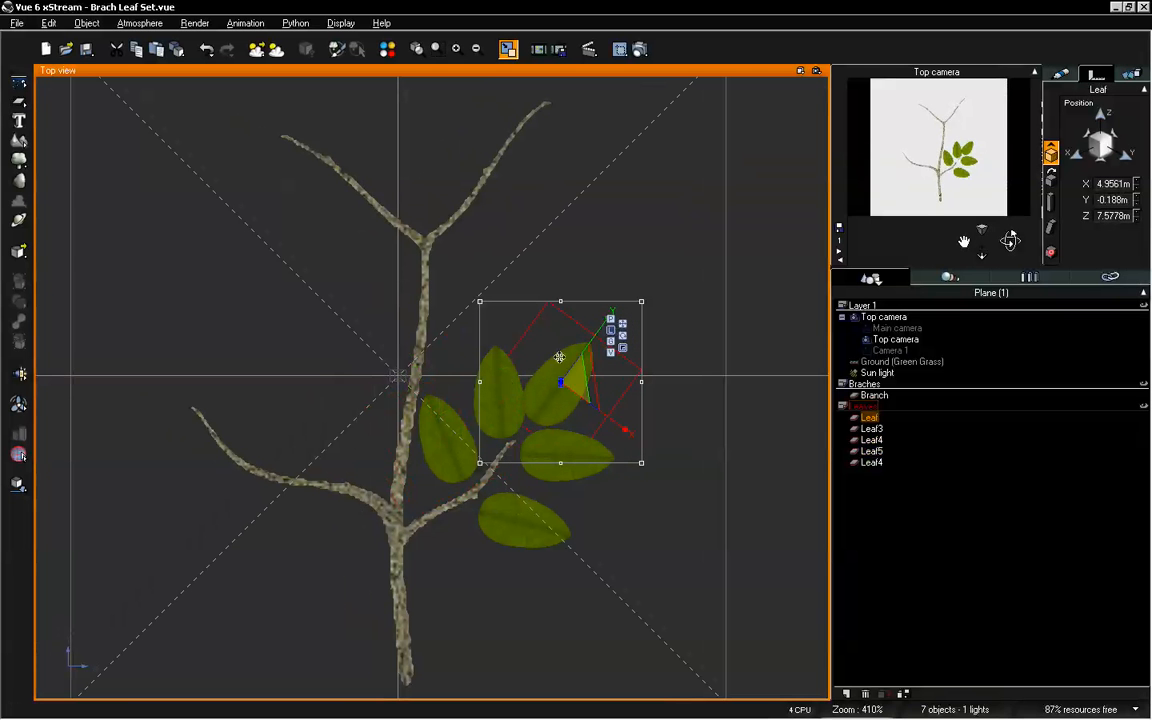
# Move the upright leaf, Leaf4, up to about Y -0.12 m and select the leaf below the lower right twig
pyautogui.click(462, 381)
pyautogui.moveTo(497, 411); pyautogui.dragTo(499, 398)
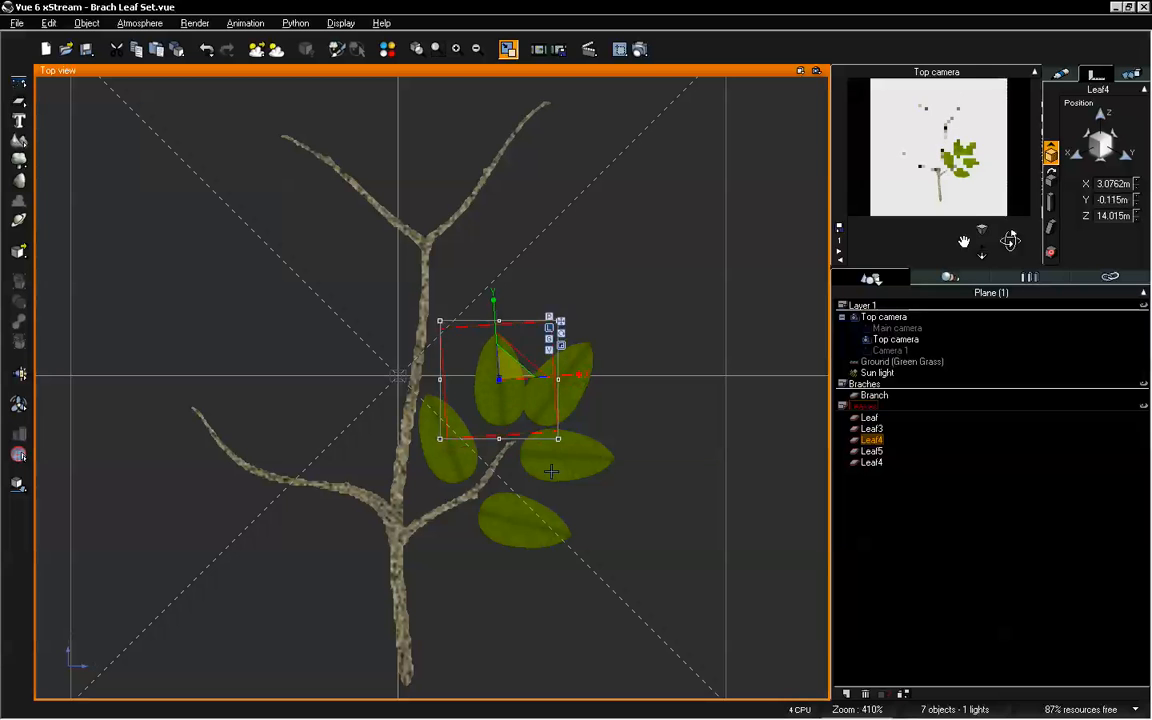
pyautogui.click(564, 477)
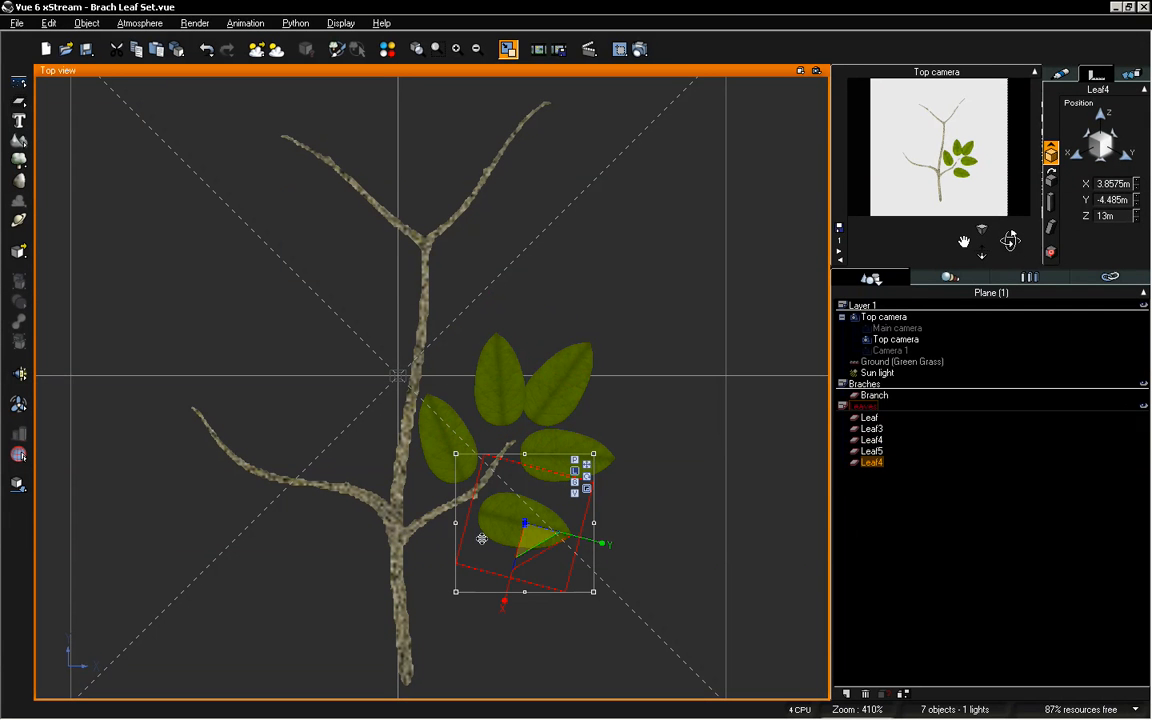
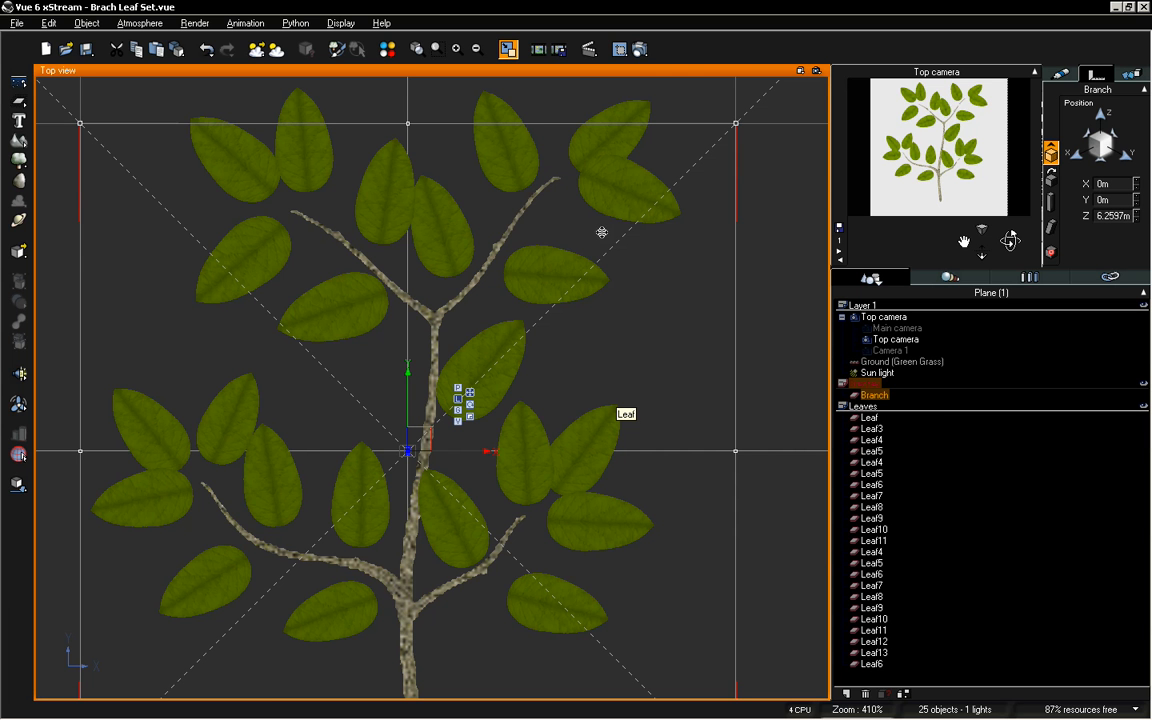
# Restore the four-view layout from the enlarged Top view
pyautogui.doubleClick(641, 72)
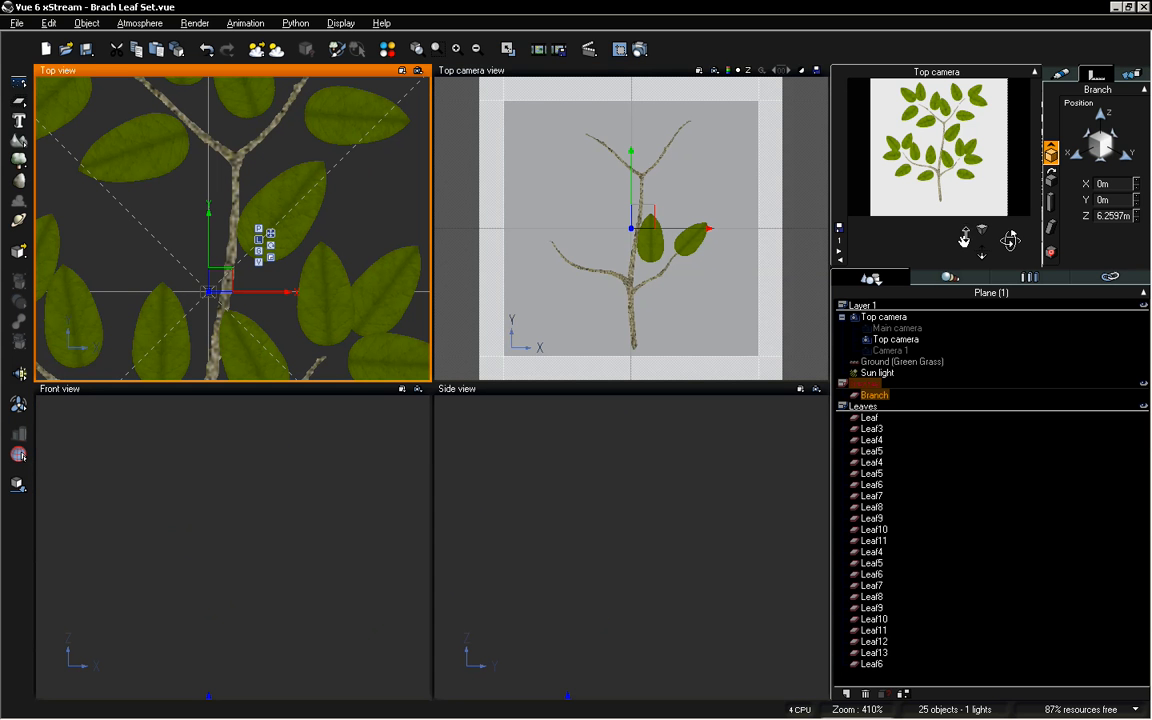
# Shift the top camera's framing down on the branch, render the view and examine the leaf arrangement from tip to base
pyautogui.moveTo(964, 241)
pyautogui.mouseDown()
pyautogui.moveTo(964, 228)
pyautogui.moveTo(964, 238)
pyautogui.mouseUp()
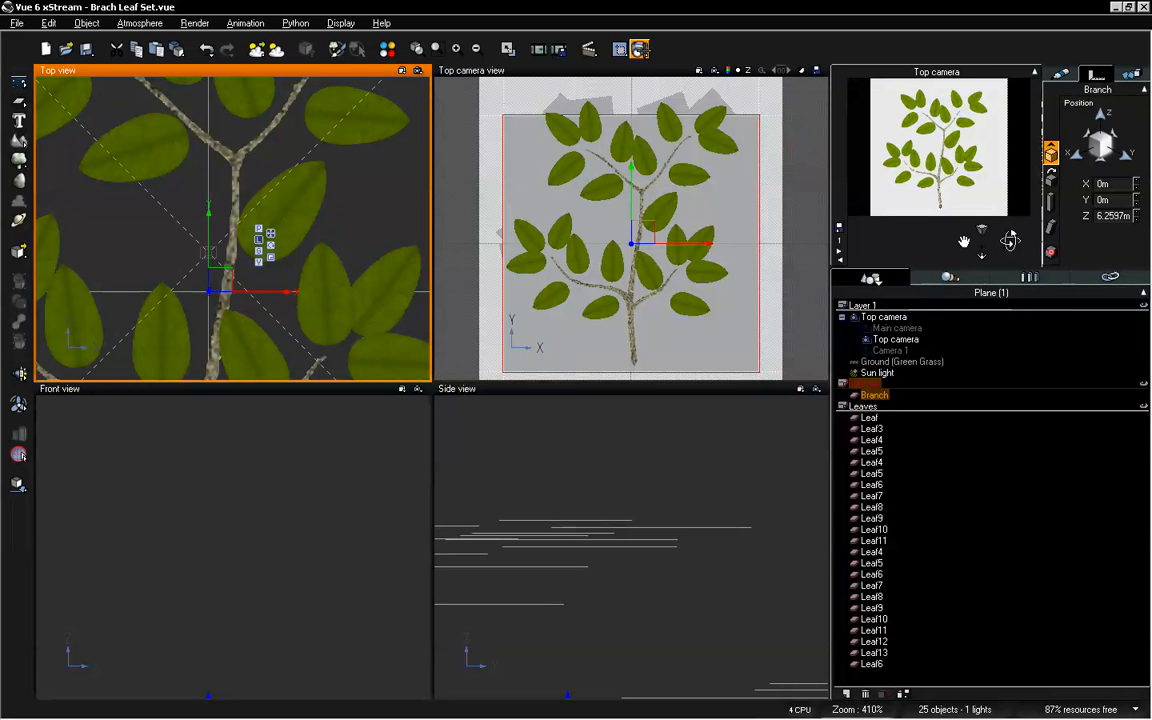
pyautogui.click(638, 49)
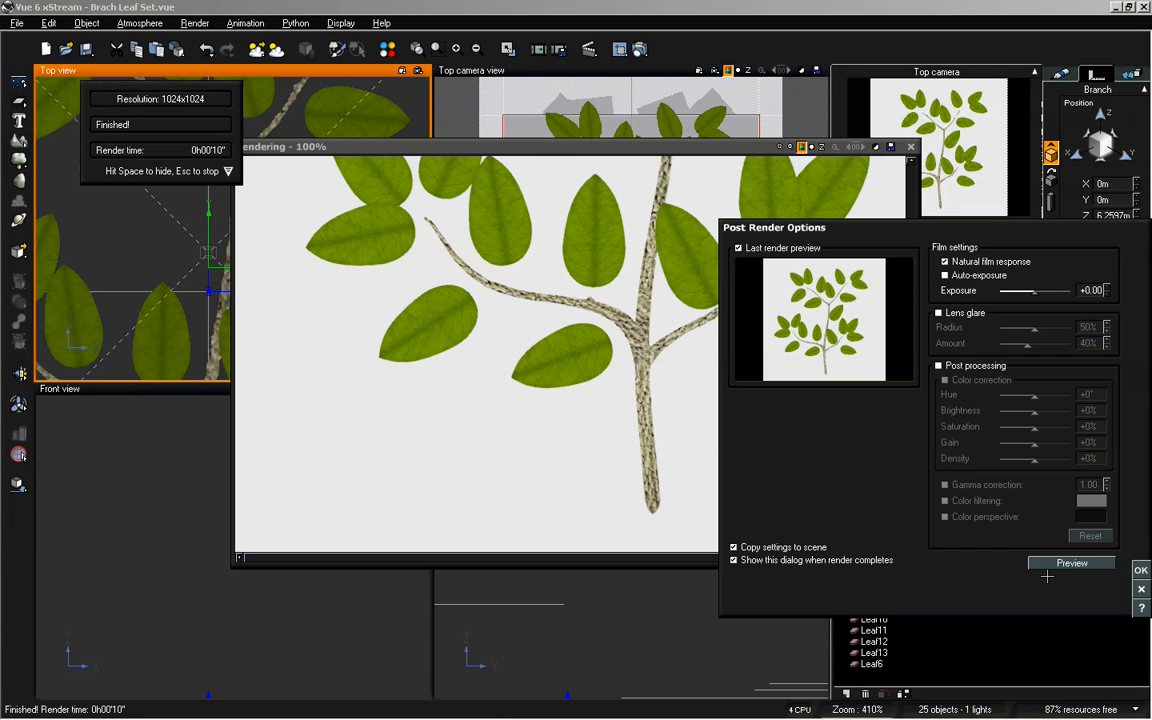
pyautogui.press('Return')
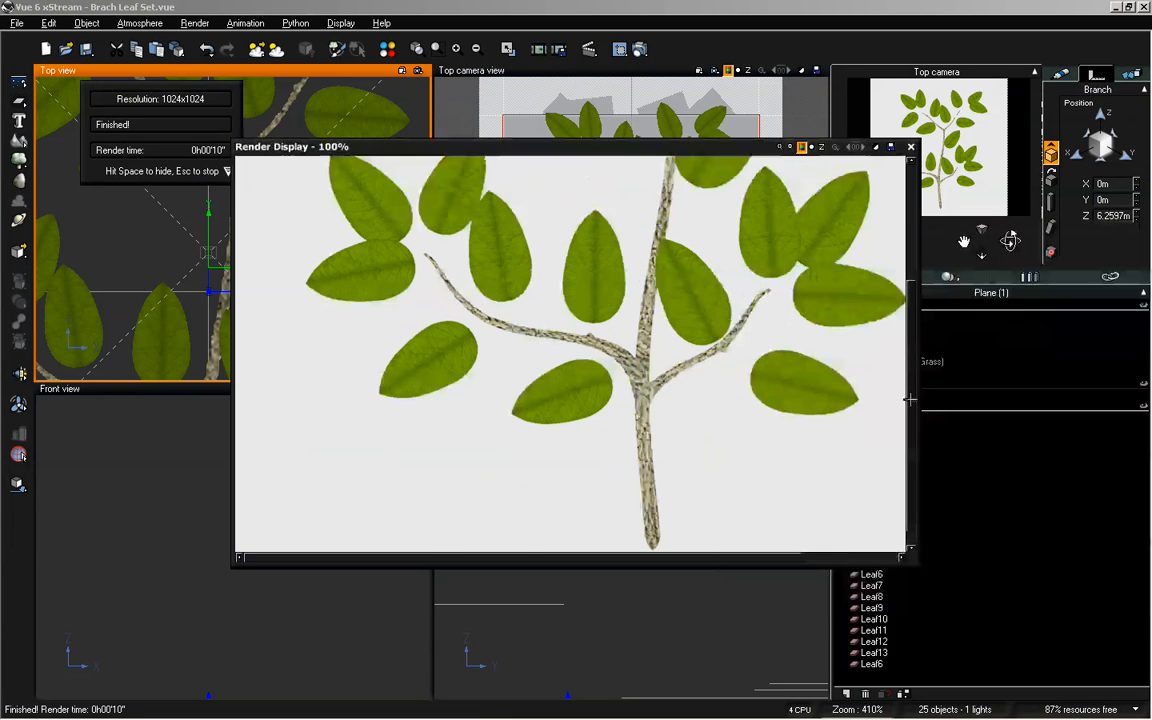
pyautogui.moveTo(913, 564); pyautogui.dragTo(830, 536)
pyautogui.moveTo(826, 410); pyautogui.dragTo(825, 386)
pyautogui.moveTo(640, 528); pyautogui.dragTo(680, 528)
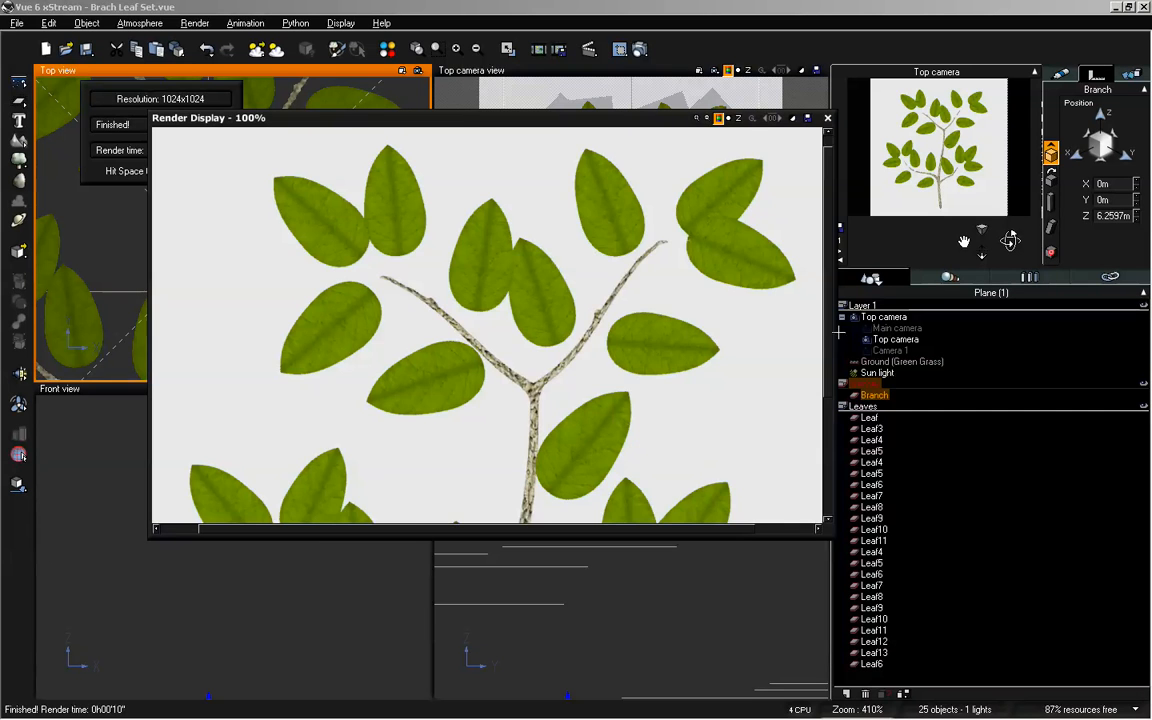
pyautogui.moveTo(825, 319); pyautogui.dragTo(829, 422)
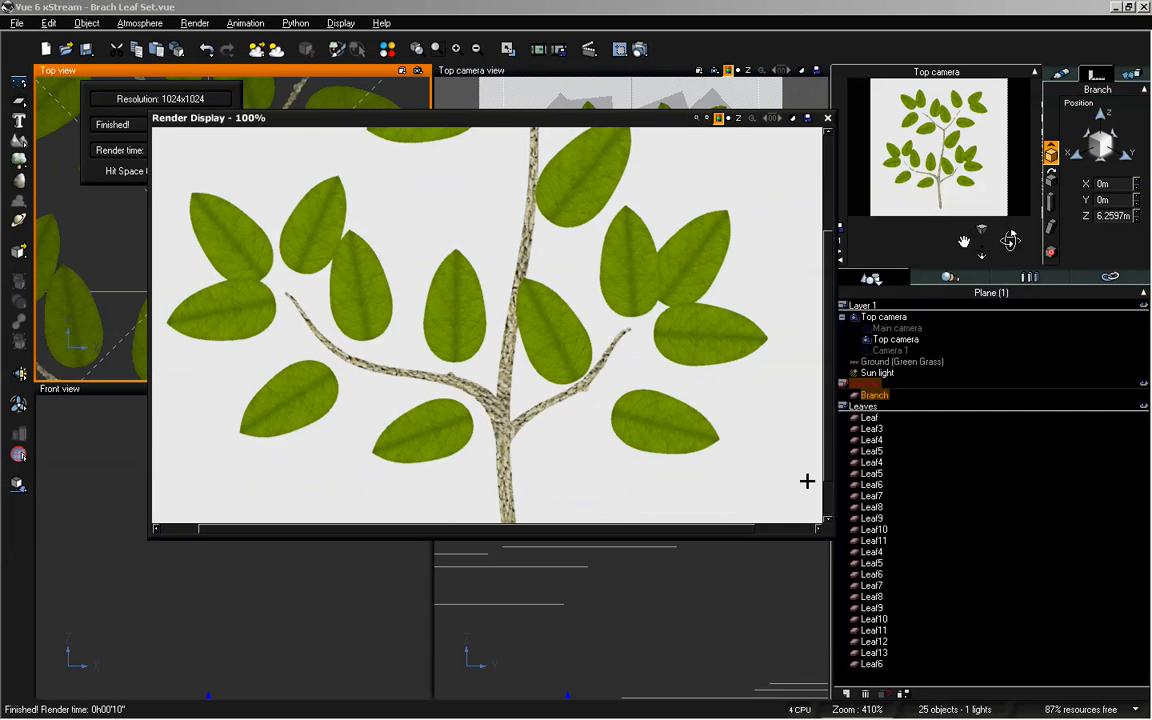
pyautogui.press('space')
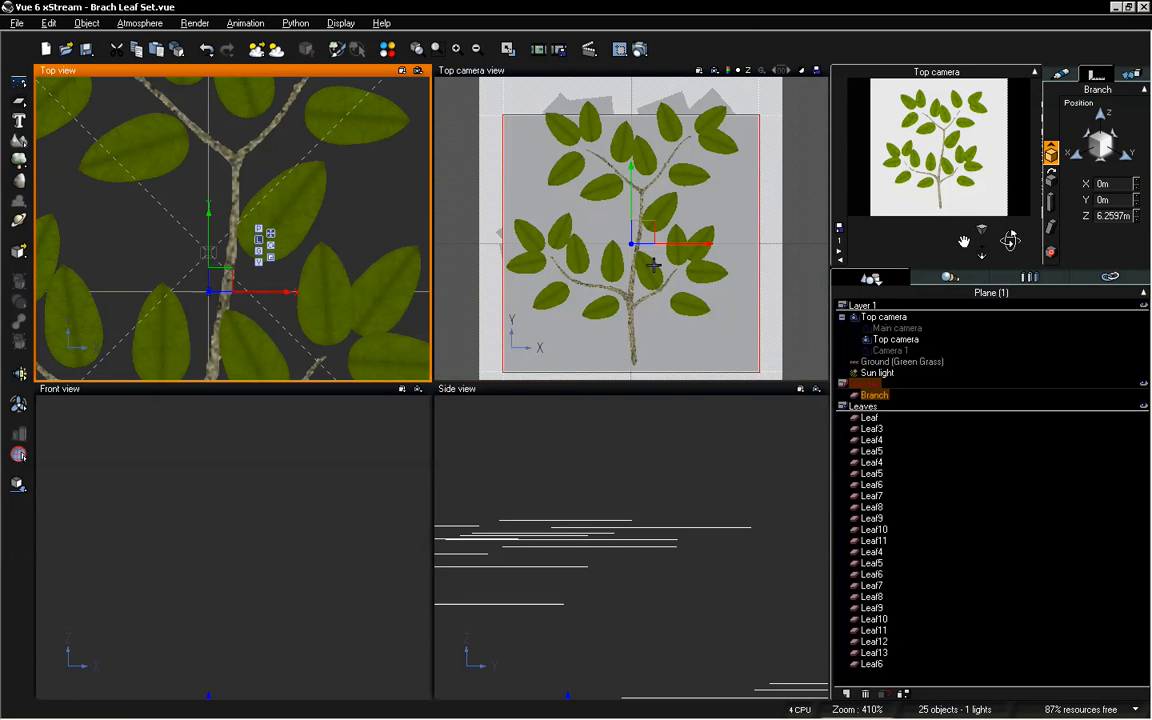
# Select all the leaf planes and try to resize them together in the enlarged Top view
pyautogui.click(873, 440)
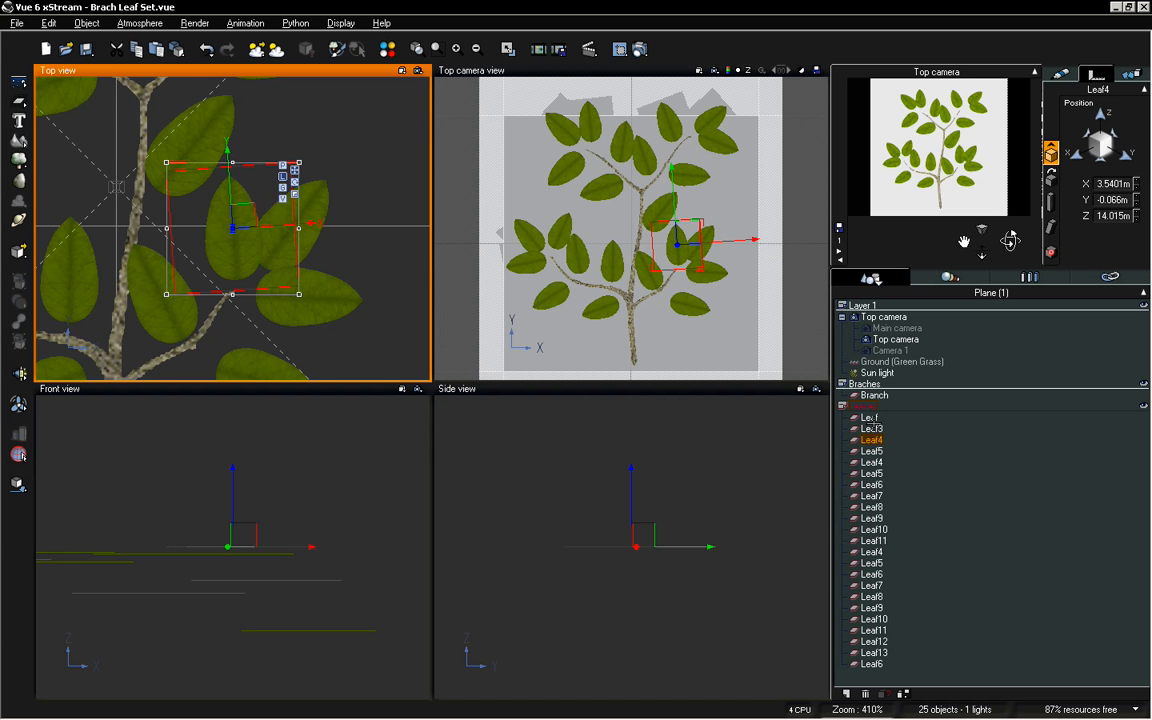
pyautogui.click(866, 418)
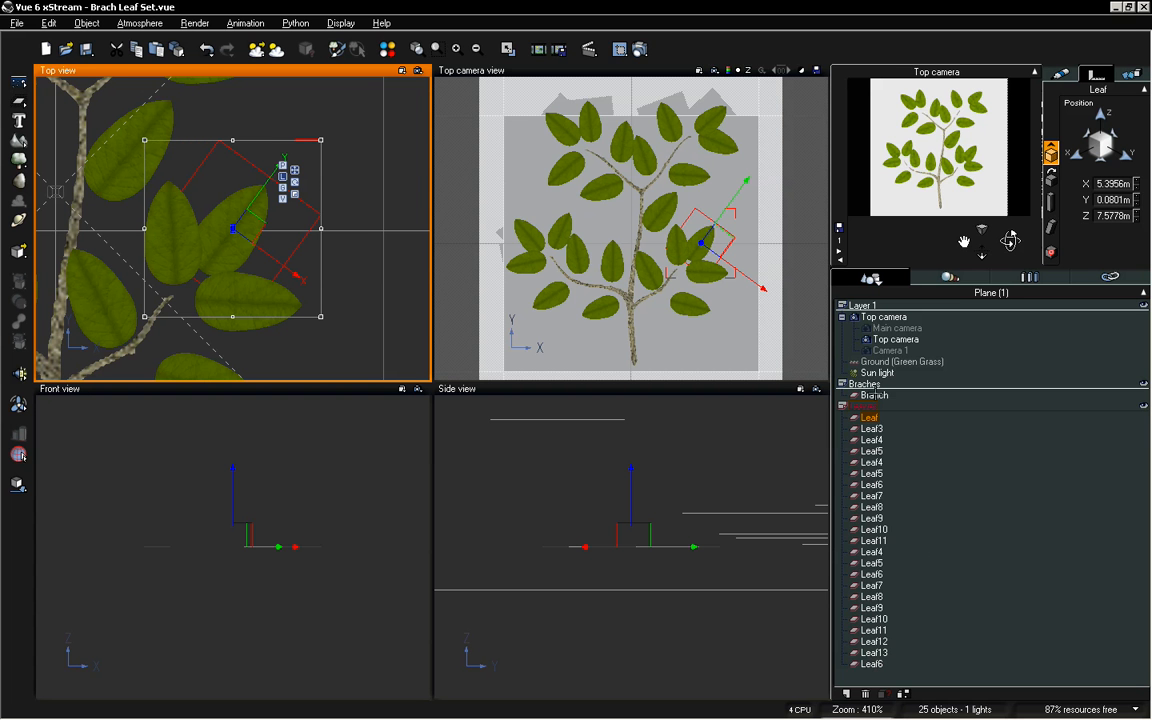
pyautogui.keyDown('shift'); pyautogui.click(872, 665); pyautogui.keyUp('shift')
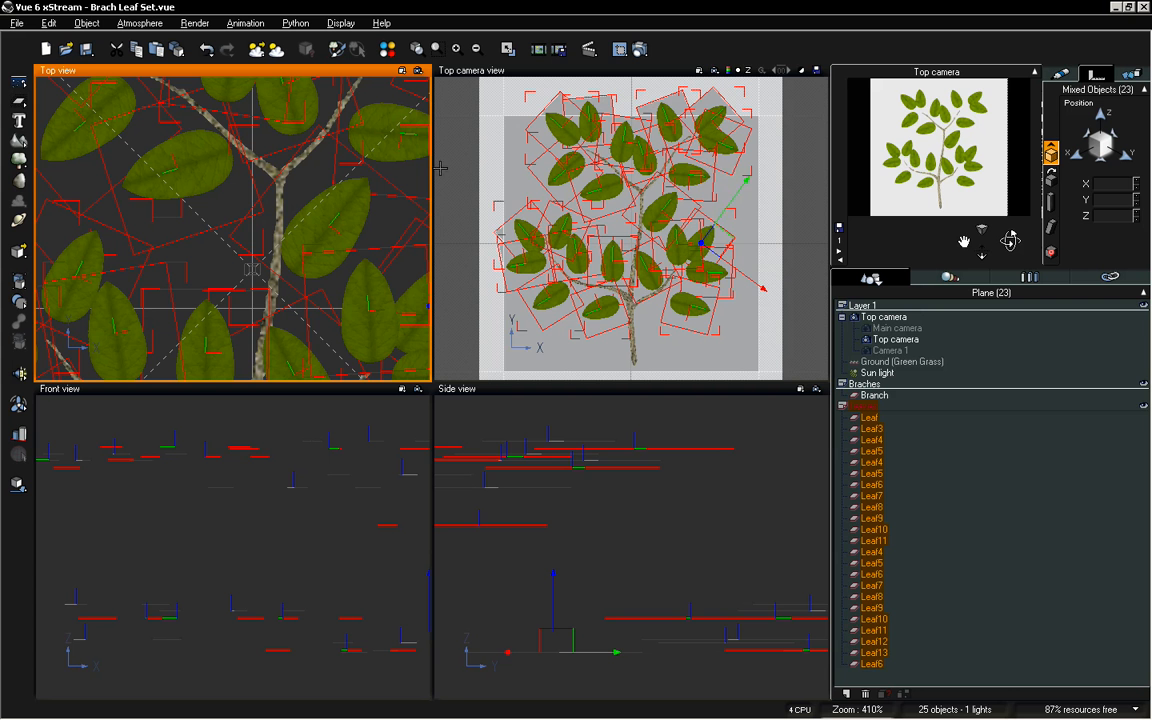
pyautogui.press('F7')
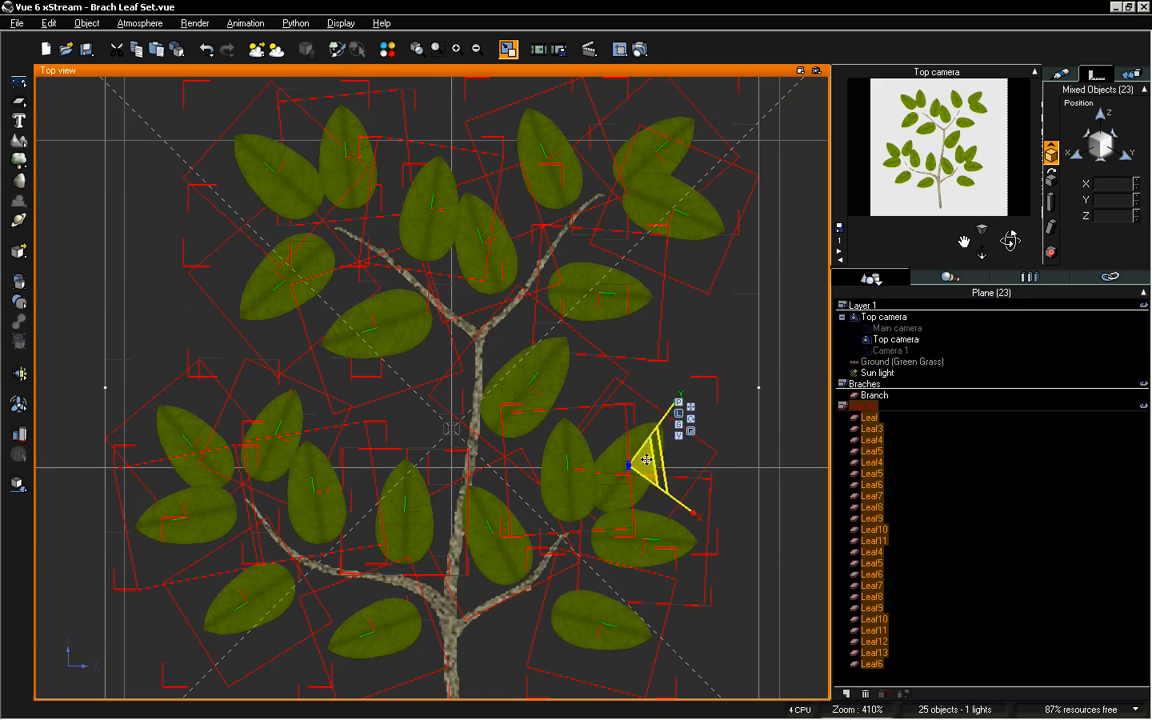
pyautogui.moveTo(654, 463); pyautogui.dragTo(707, 463)
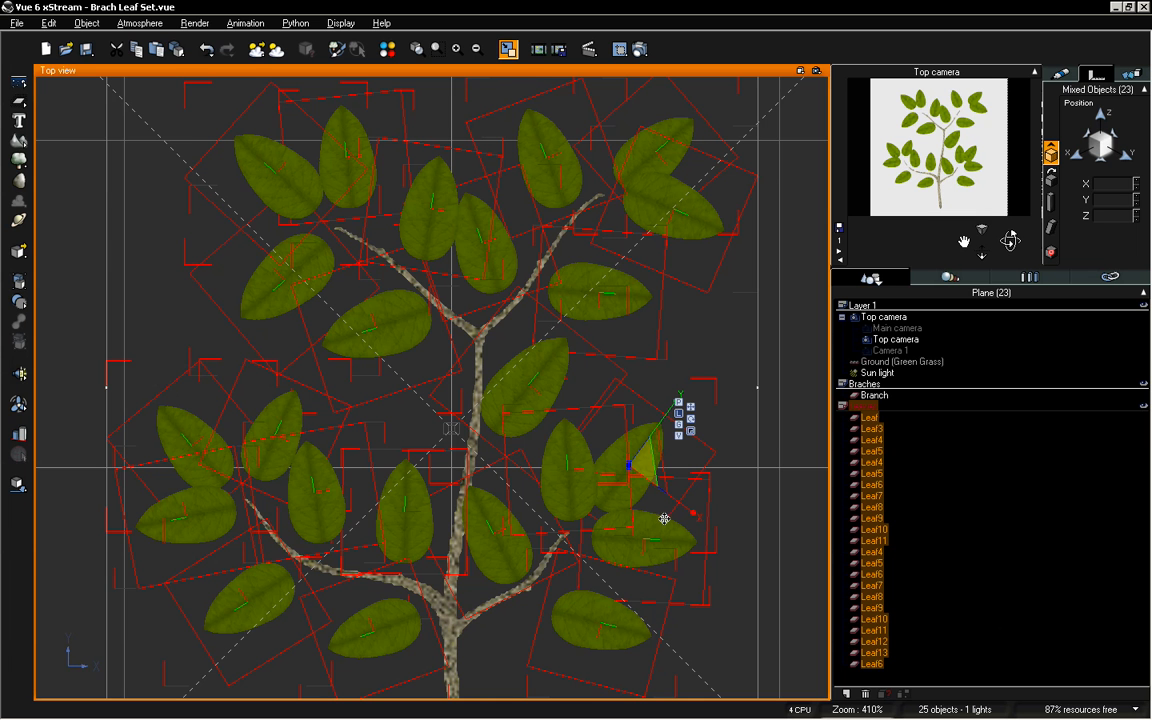
# Examine the pivot settings and placement of individual leaves, including Leaf, Leaf11, Leaf5 and Leaf8, across the four views
pyautogui.click(871, 418)
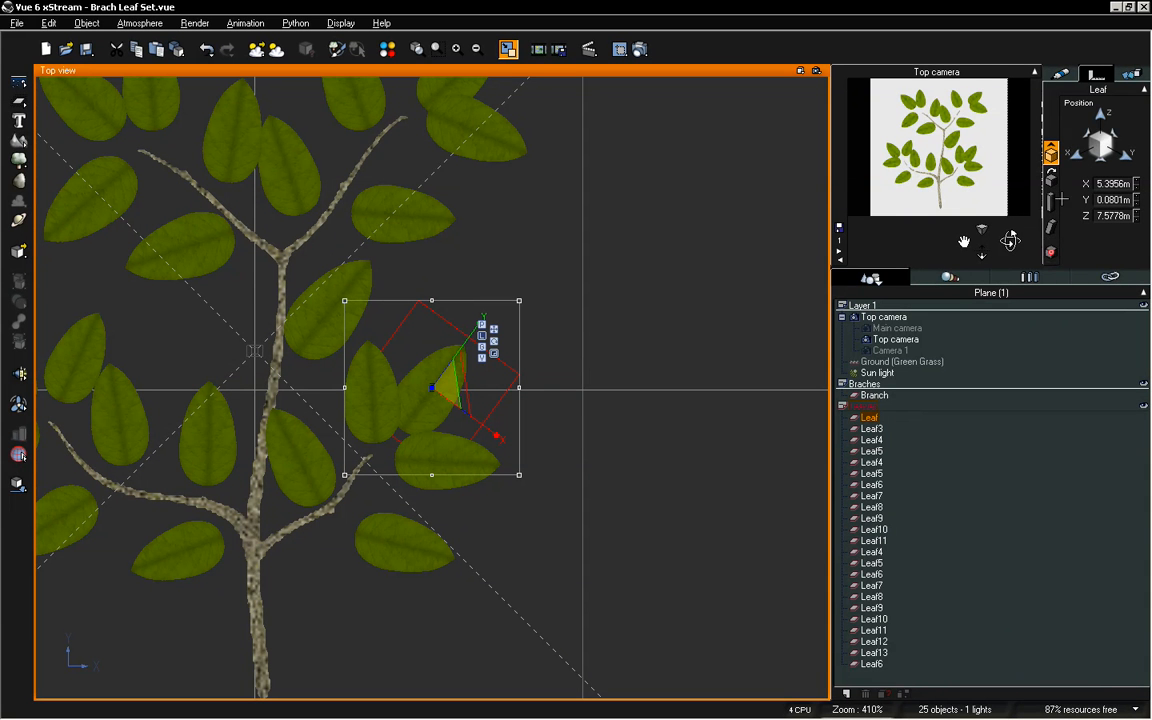
pyautogui.click(1051, 252)
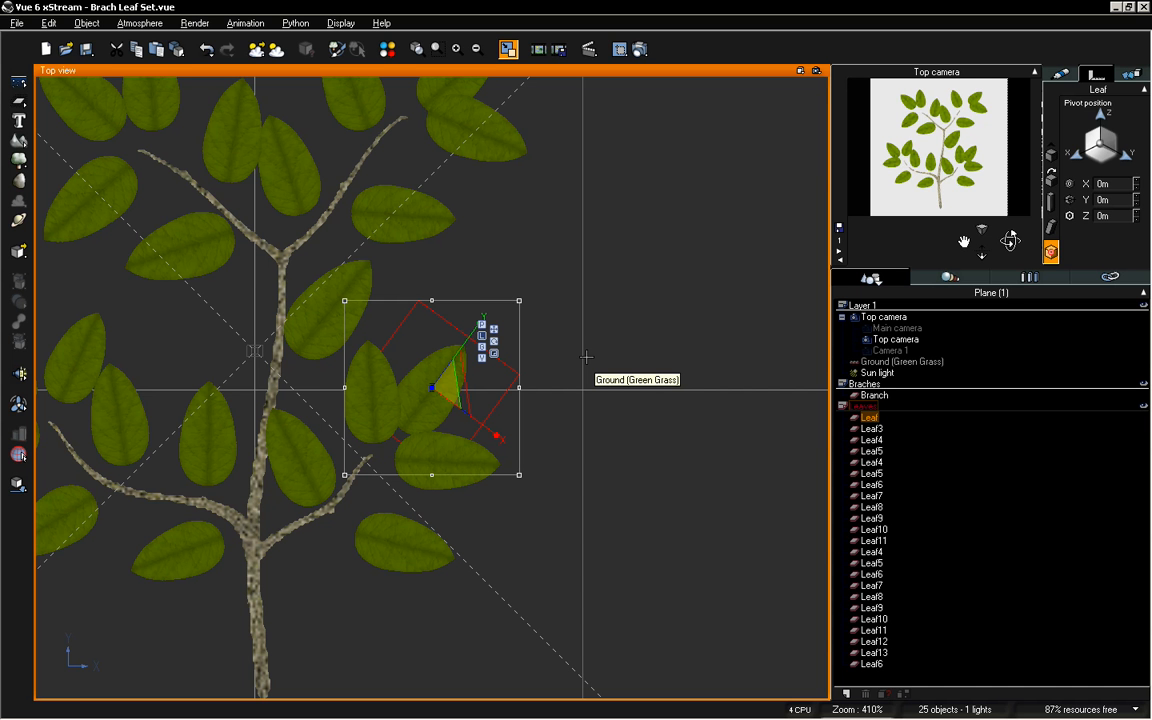
pyautogui.doubleClick(607, 73)
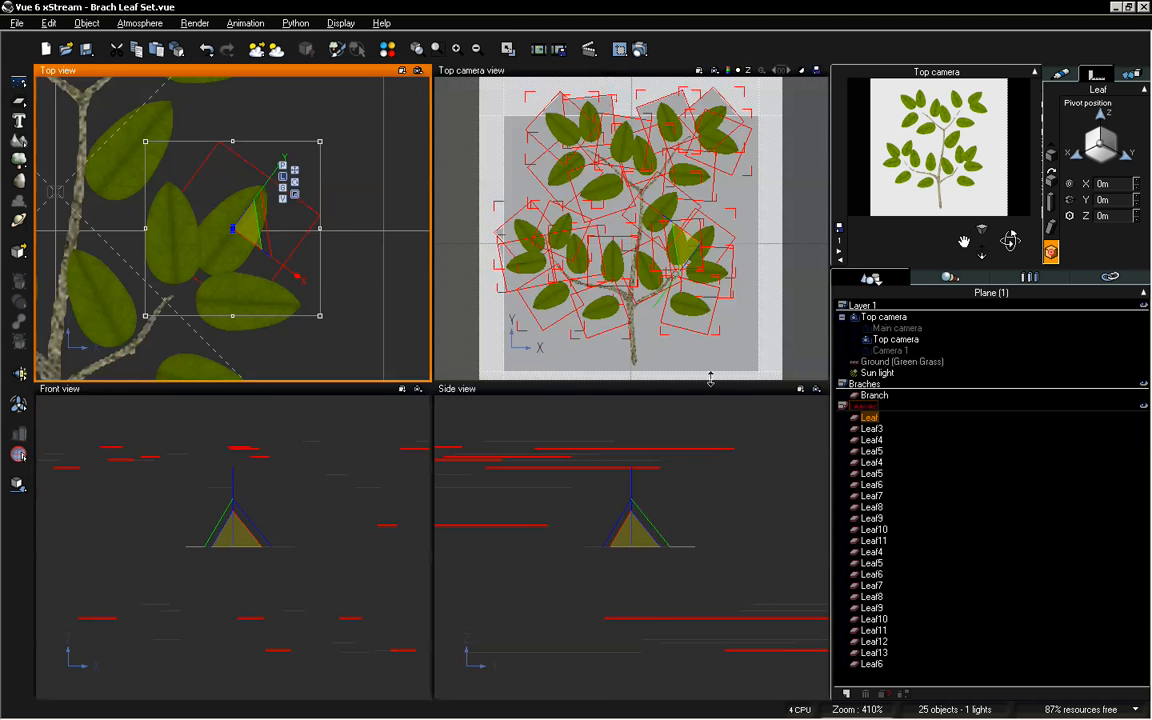
pyautogui.click(1043, 540)
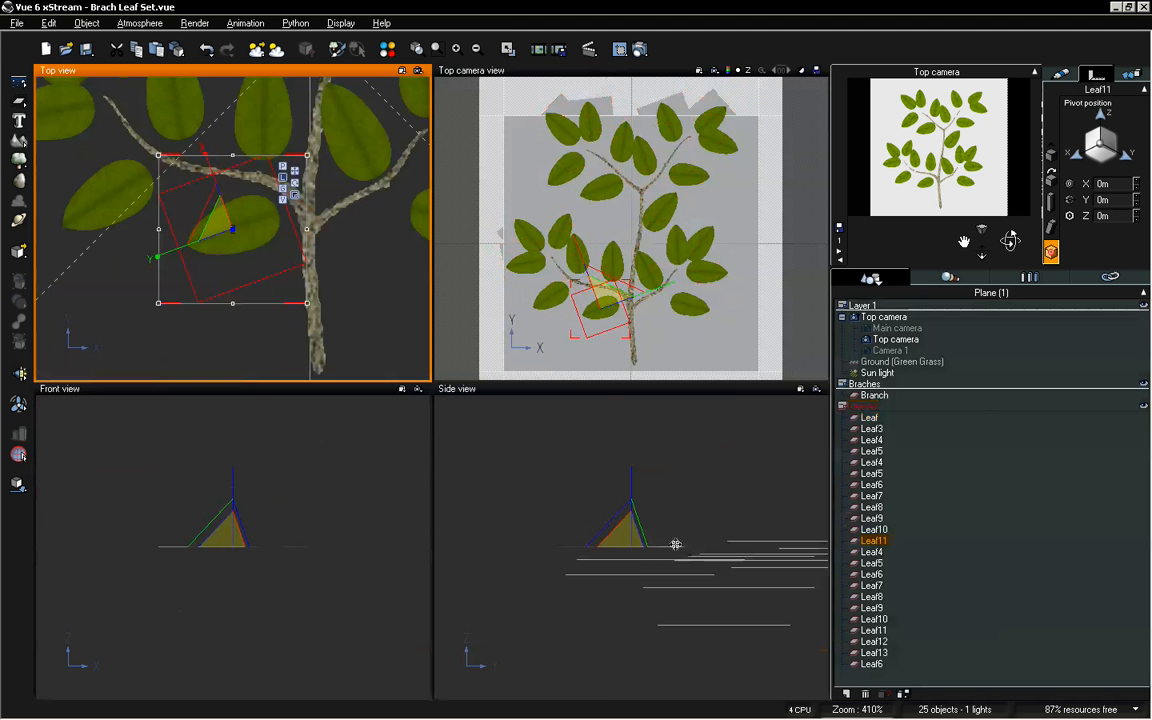
pyautogui.click(737, 525)
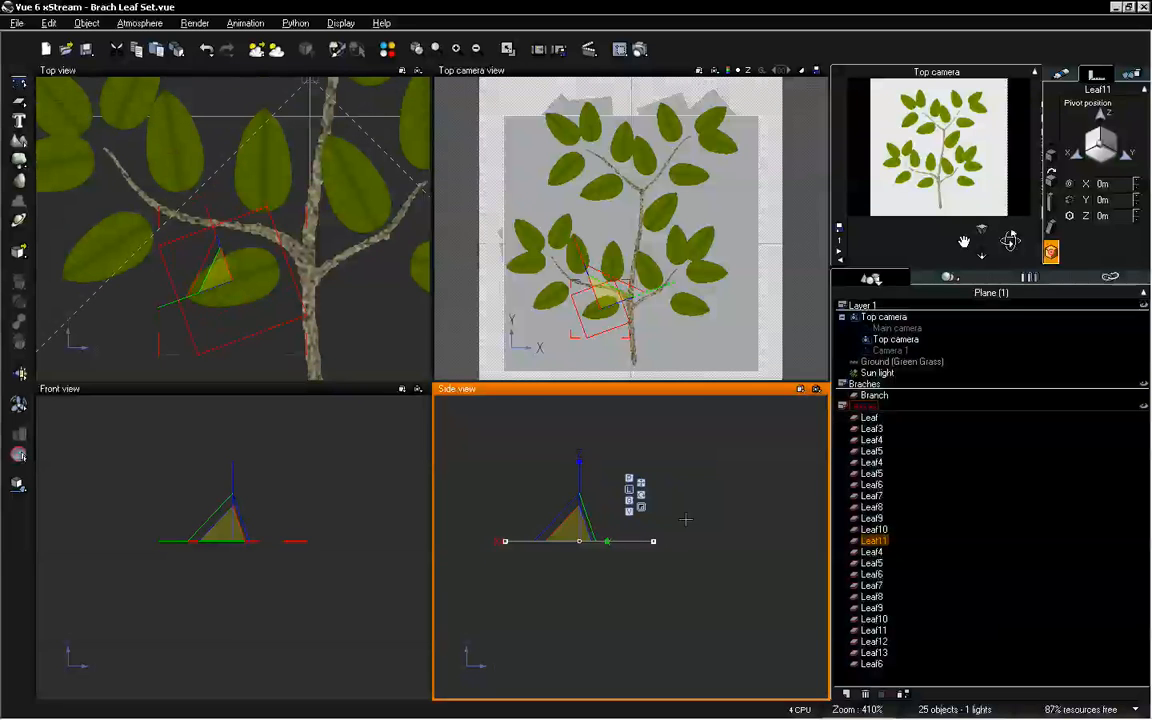
pyautogui.click(291, 500)
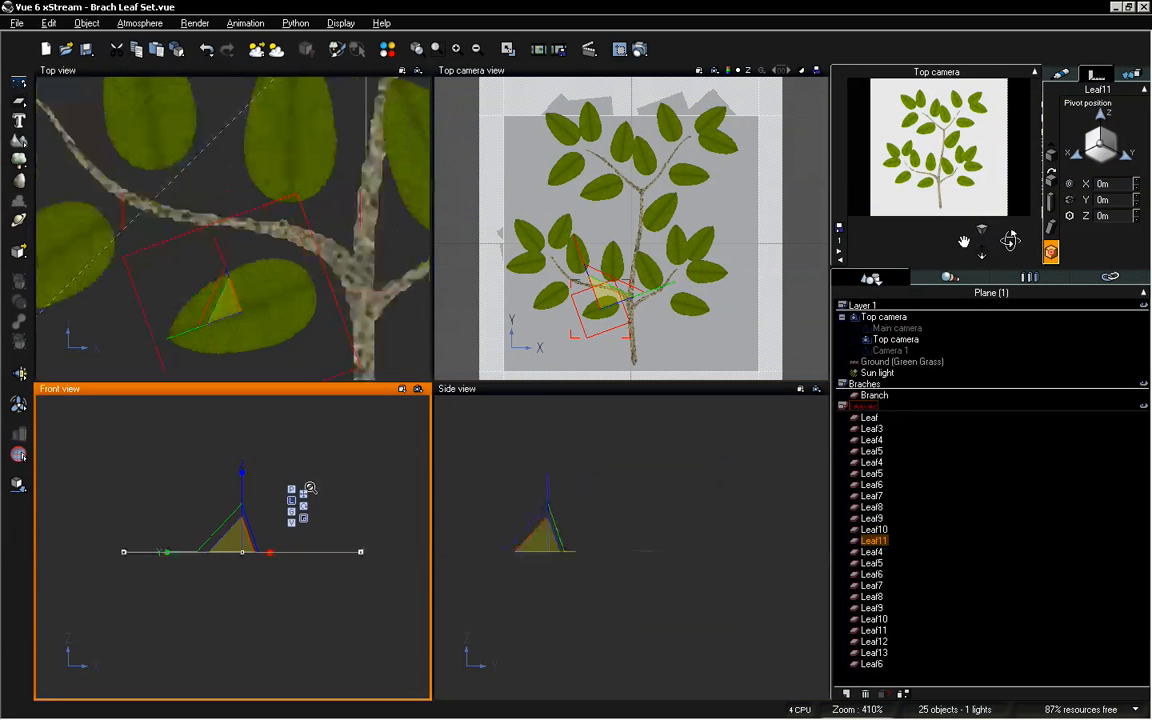
pyautogui.click(872, 664)
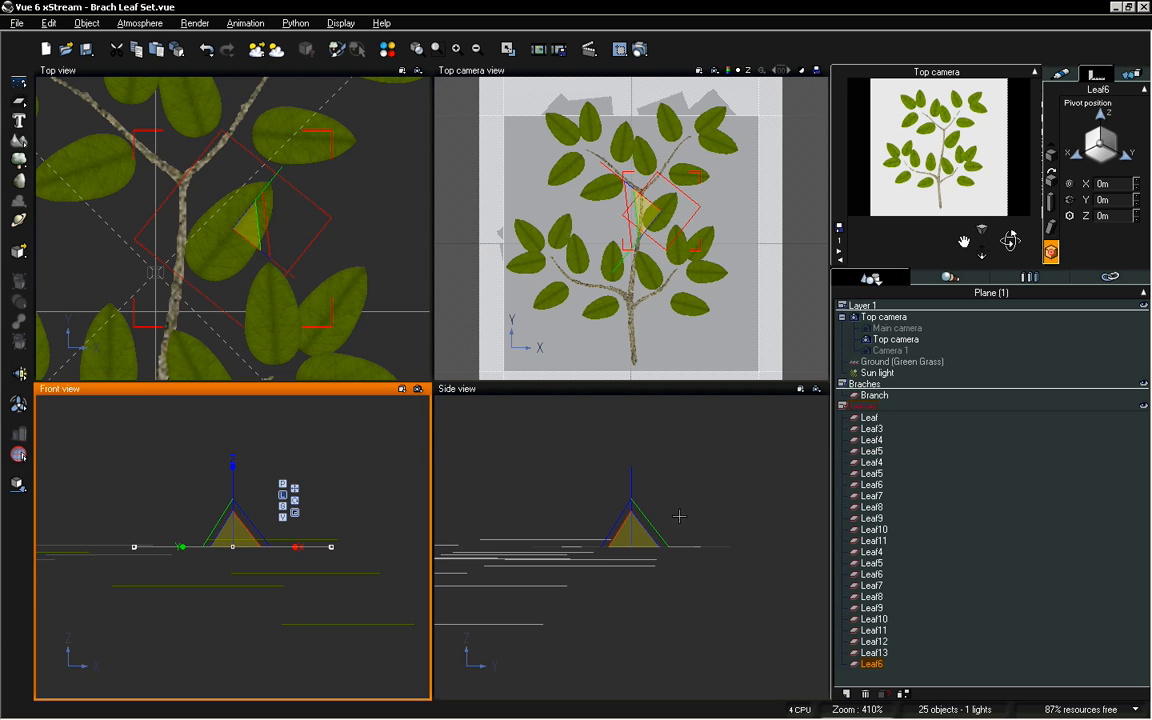
pyautogui.click(1057, 559)
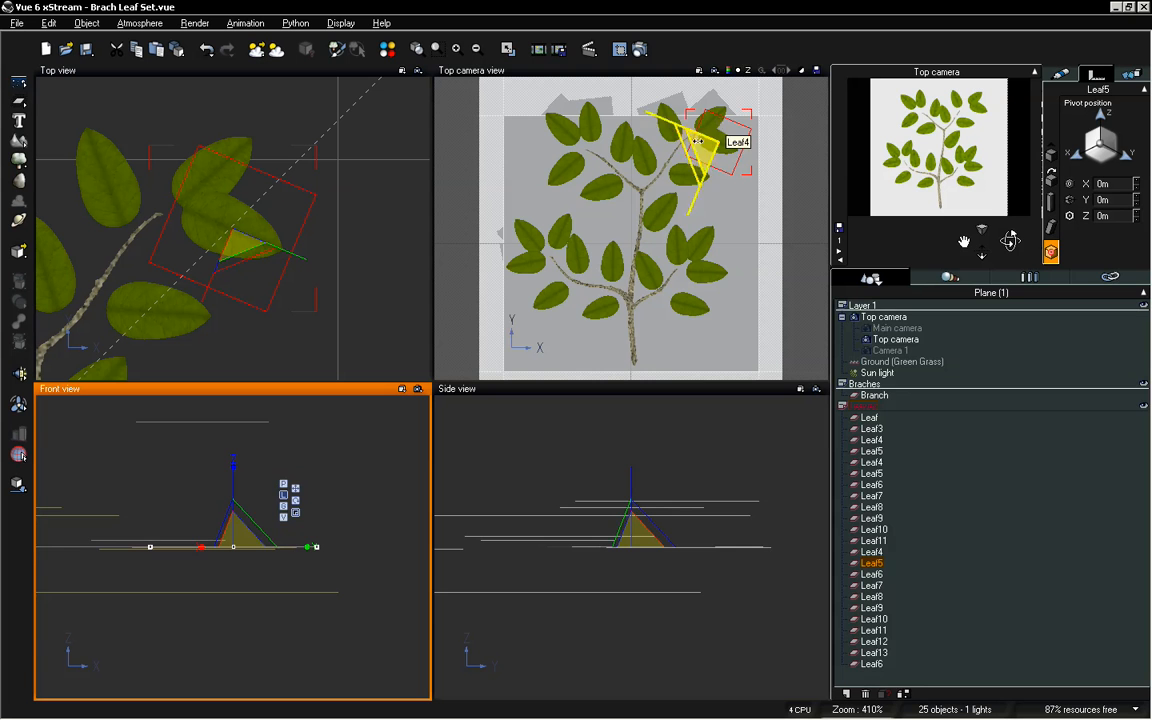
pyautogui.click(553, 299)
pyautogui.click(552, 298)
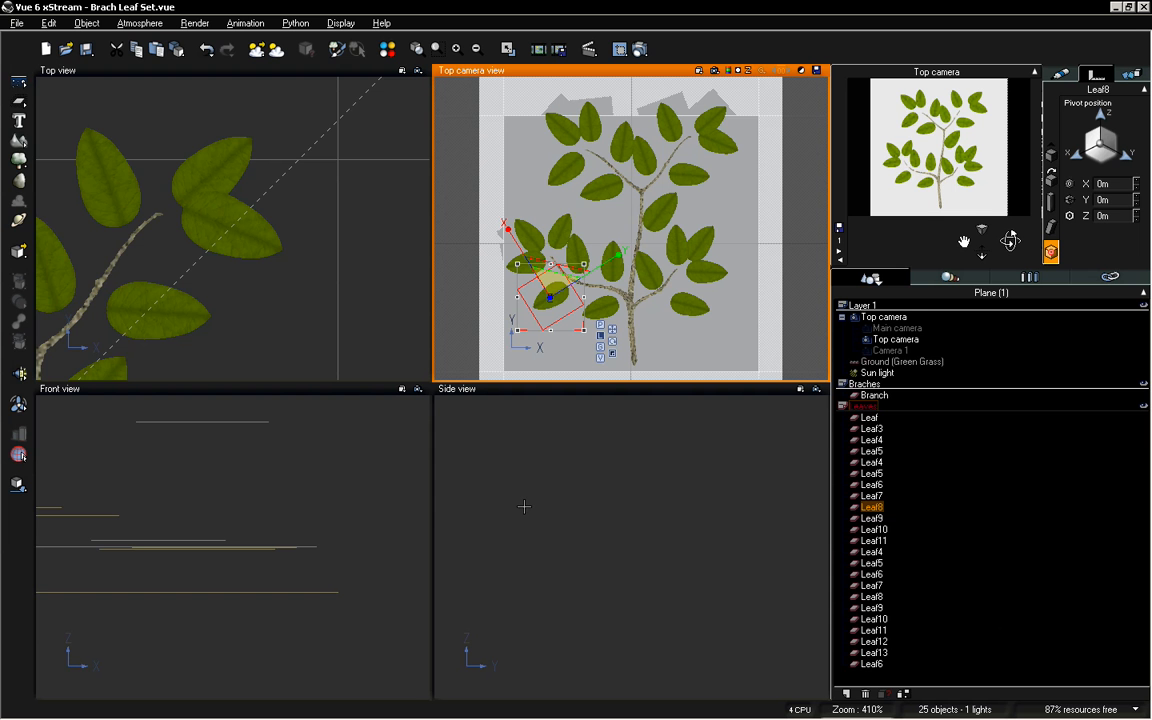
pyautogui.click(870, 484)
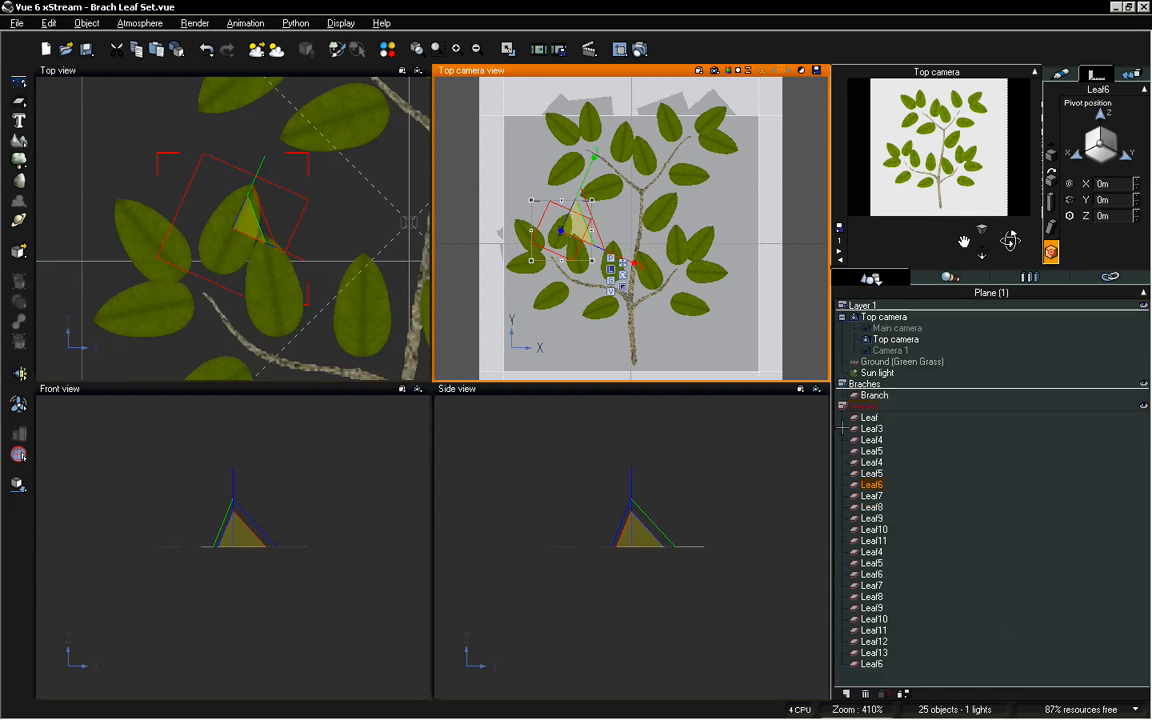
# Group all the leaf planes from Leaf to the last Leaf6 and name the group Leaves
pyautogui.click(868, 417)
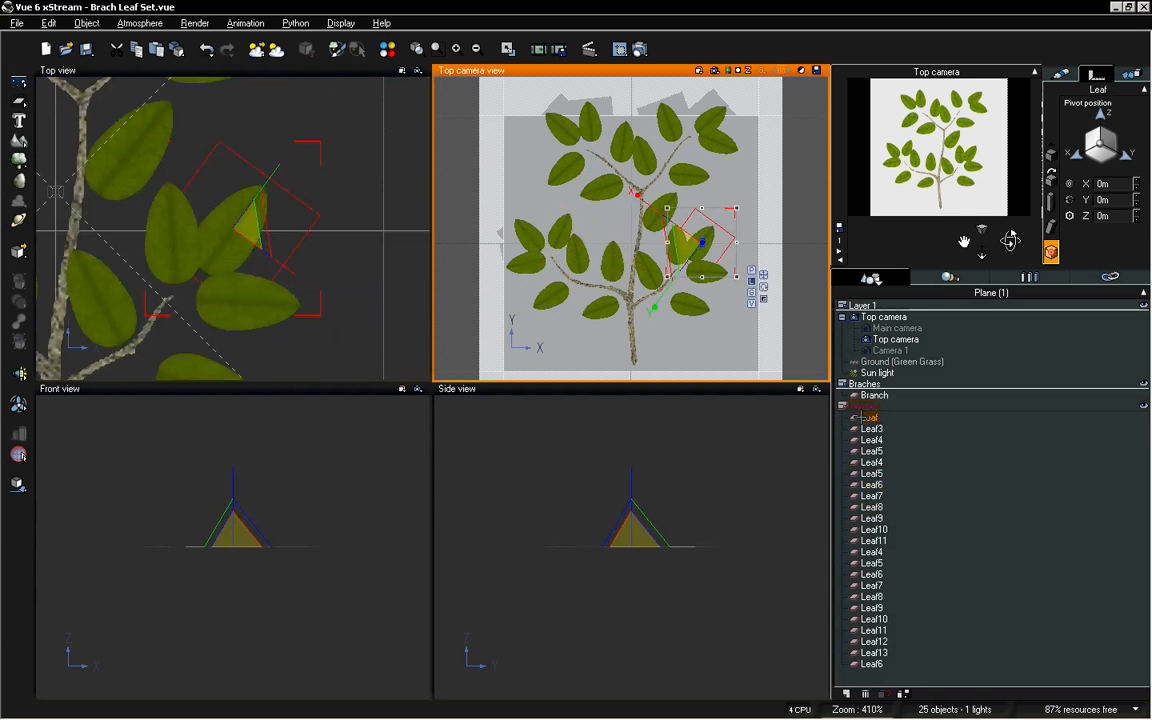
pyautogui.keyDown('shift'); pyautogui.click(871, 663); pyautogui.keyUp('shift')
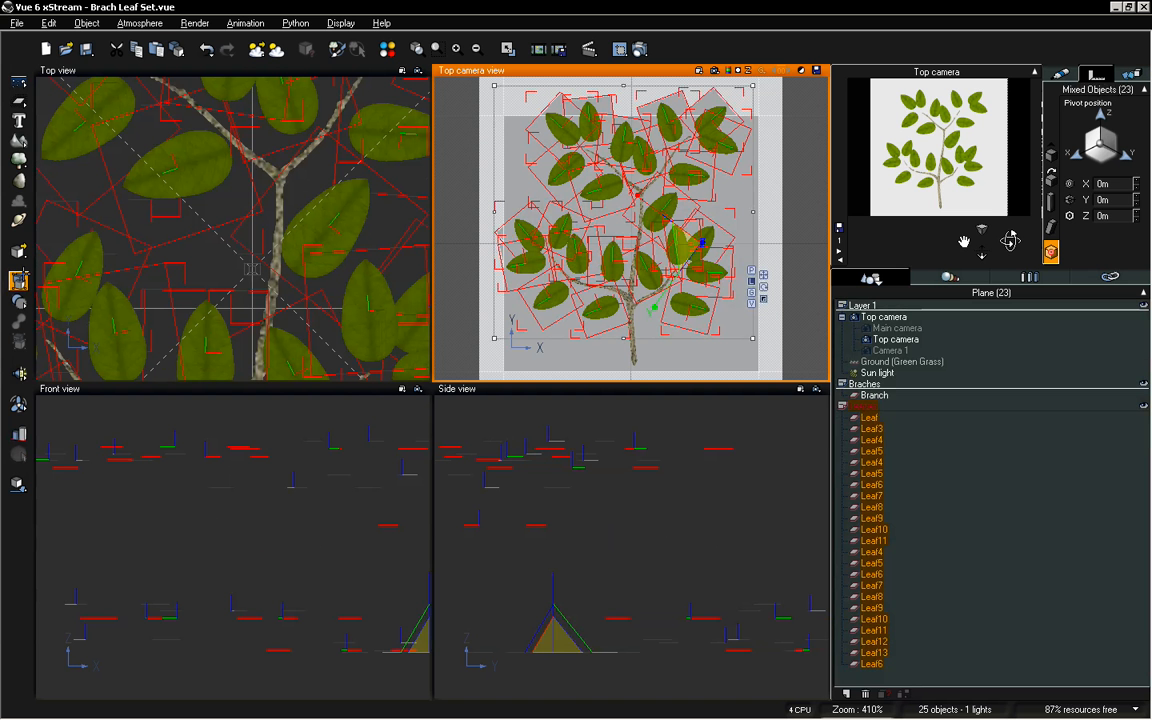
pyautogui.click(18, 282)
pyautogui.click(872, 418)
pyautogui.write('Leaves')
pyautogui.press('Return')
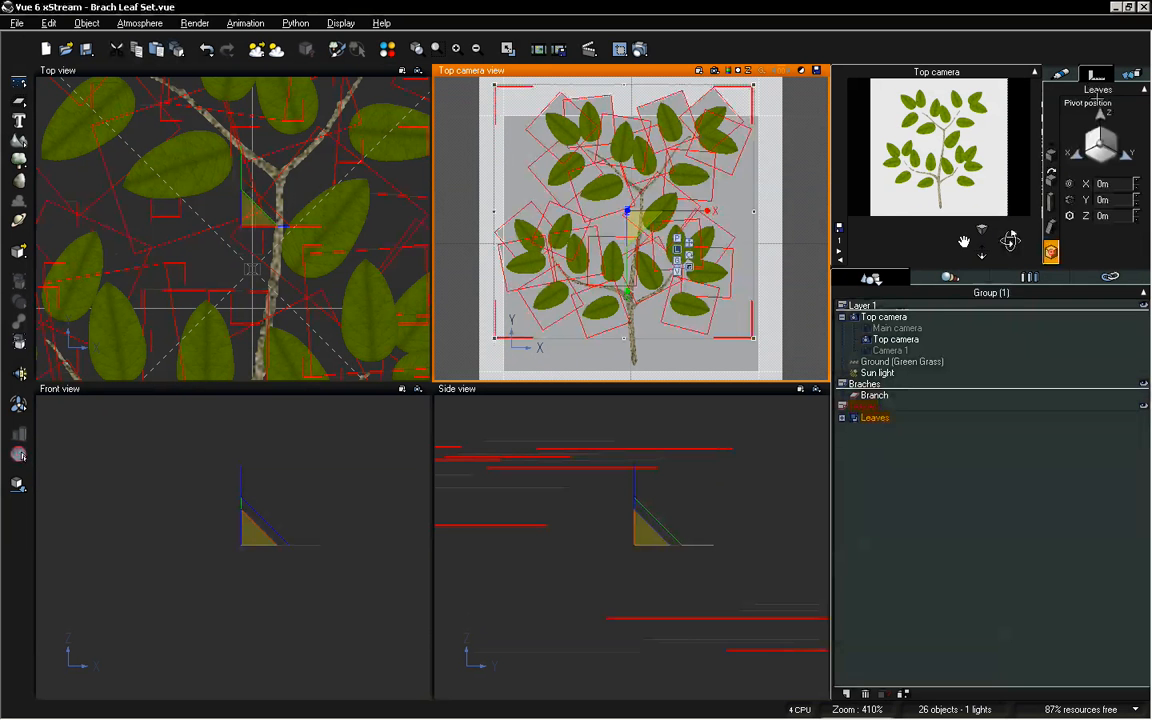
# Examine the Leaf material's function graph, comparing the texture map feeding Color with the one feeding Alpha and Transparency
pyautogui.click(1061, 74)
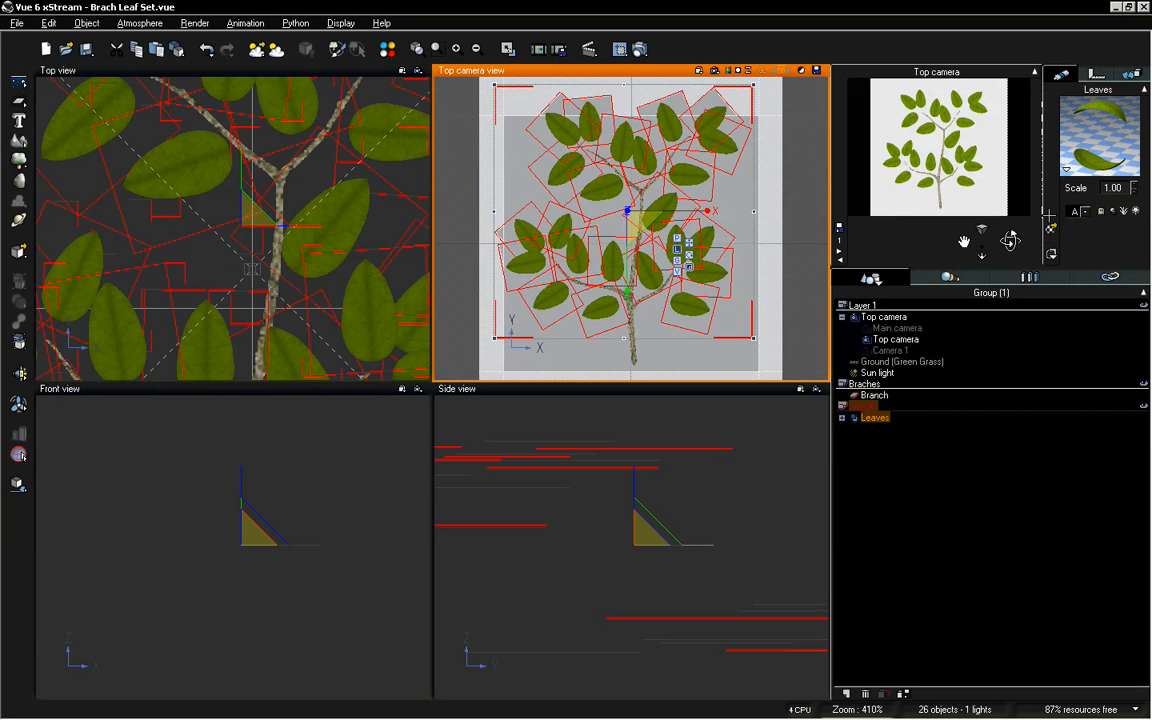
pyautogui.doubleClick(1098, 112)
pyautogui.moveTo(664, 72); pyautogui.dragTo(640, 85)
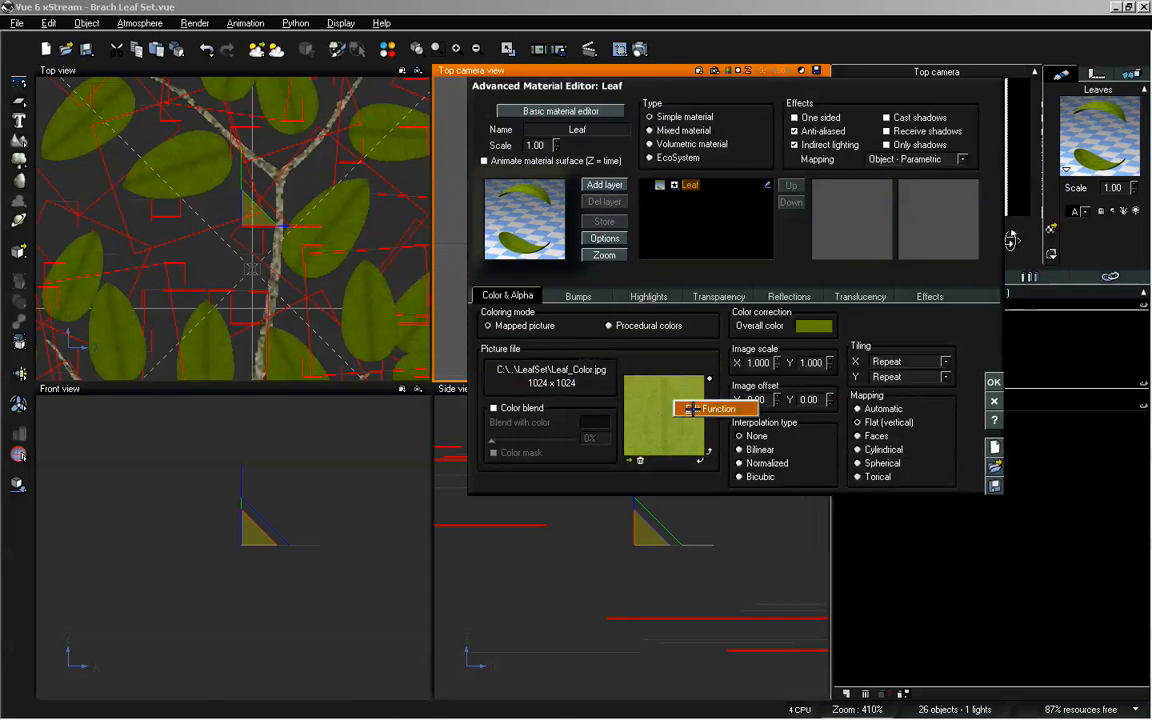
pyautogui.click(692, 409)
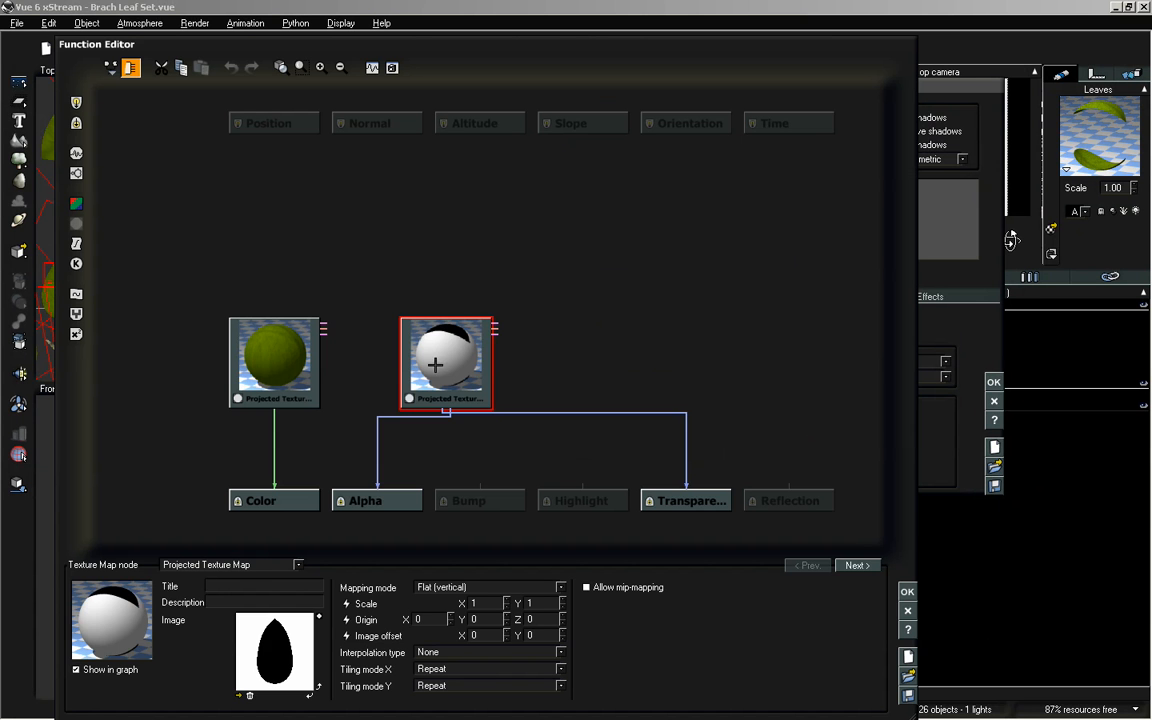
pyautogui.click(245, 320)
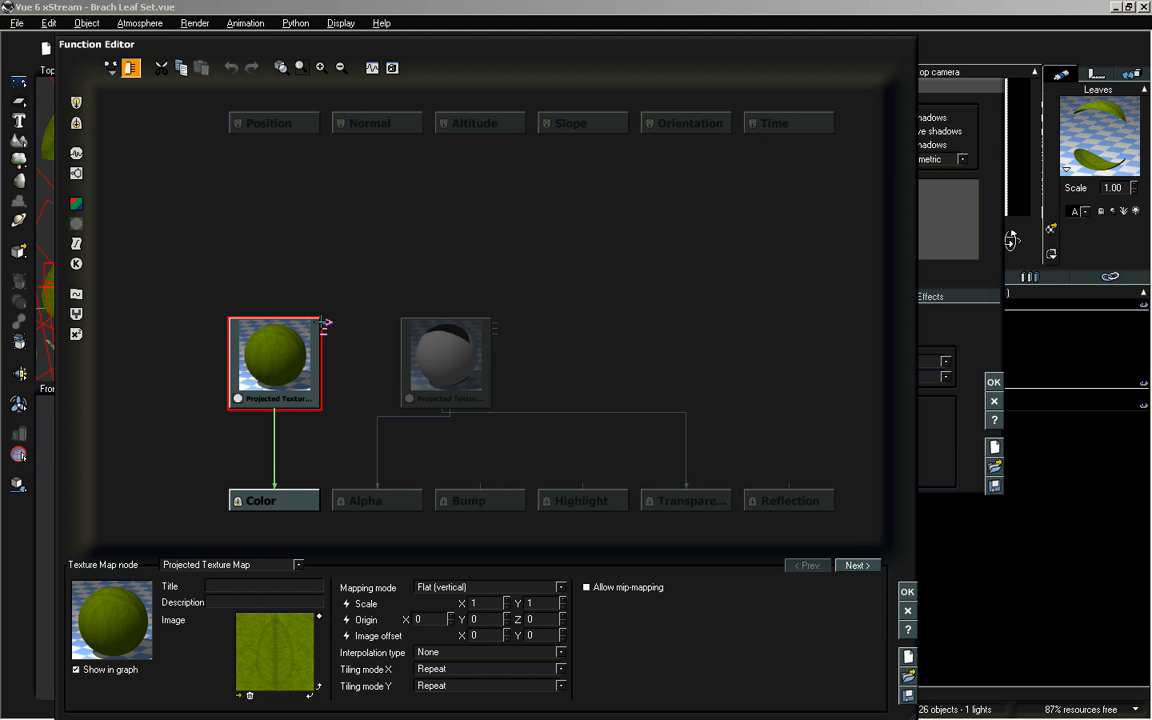
pyautogui.click(440, 355)
pyautogui.click(289, 361)
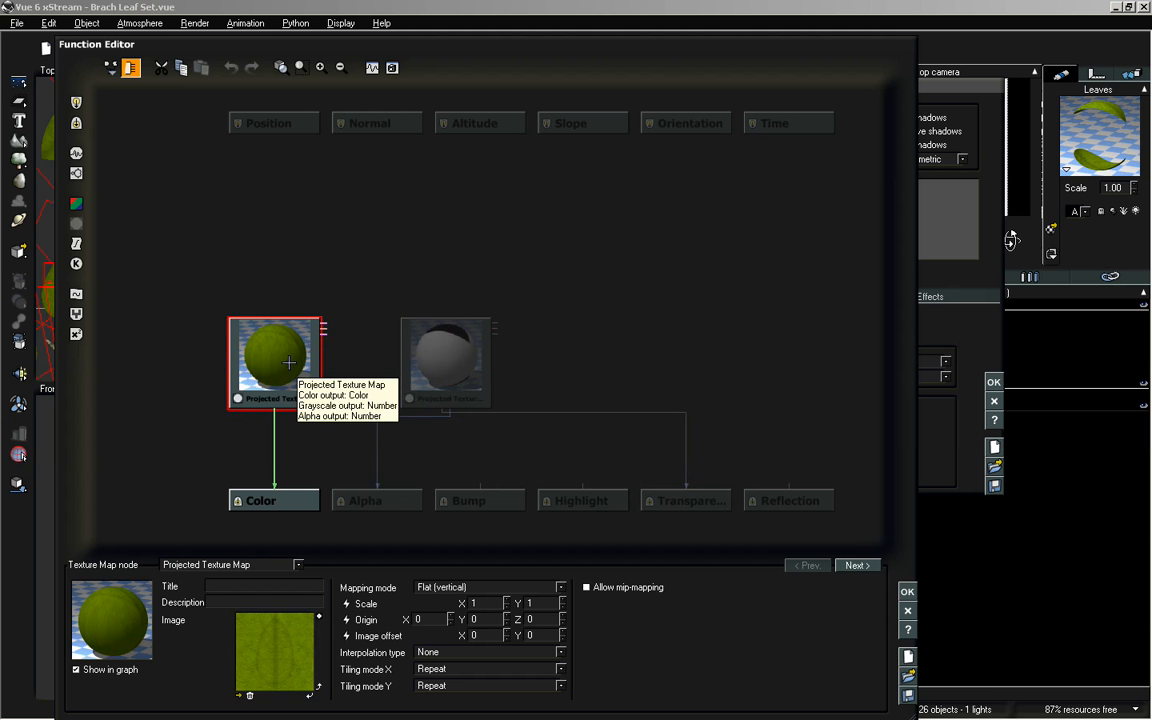
pyautogui.click(442, 355)
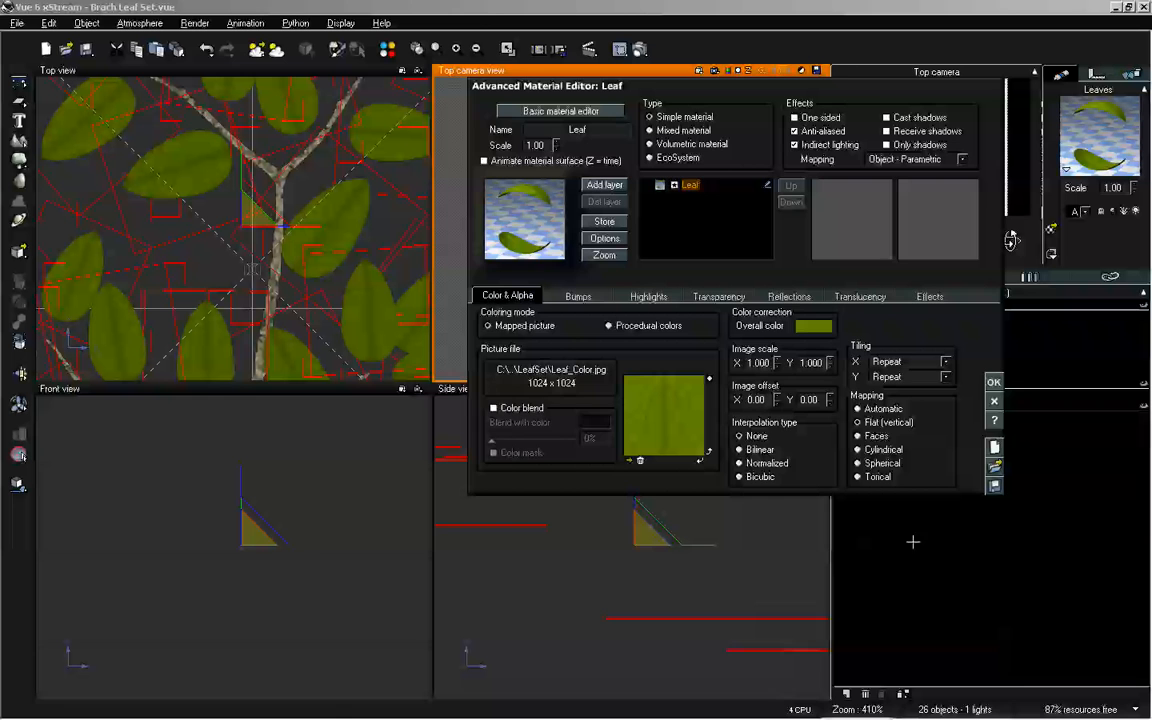
pyautogui.click(907, 591)
pyautogui.click(993, 382)
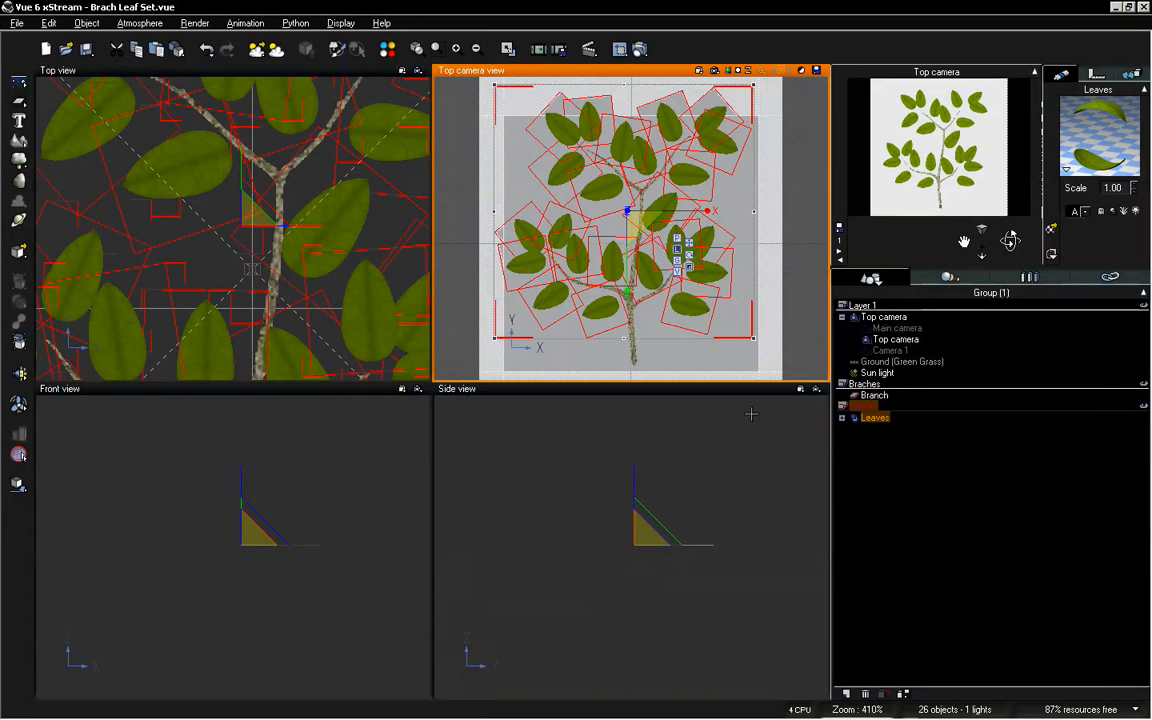
# Enlarge the Top camera view, bring the camera closer so the branch nearly fills the frame, and render it
pyautogui.click(899, 475)
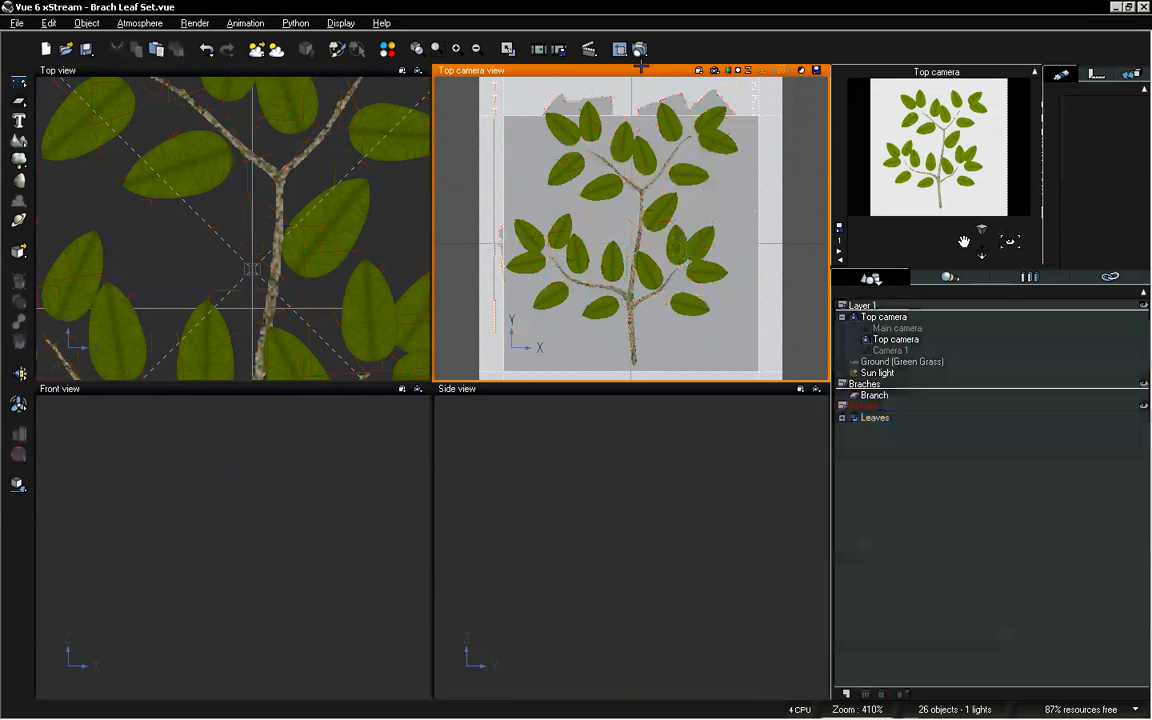
pyautogui.doubleClick(580, 70)
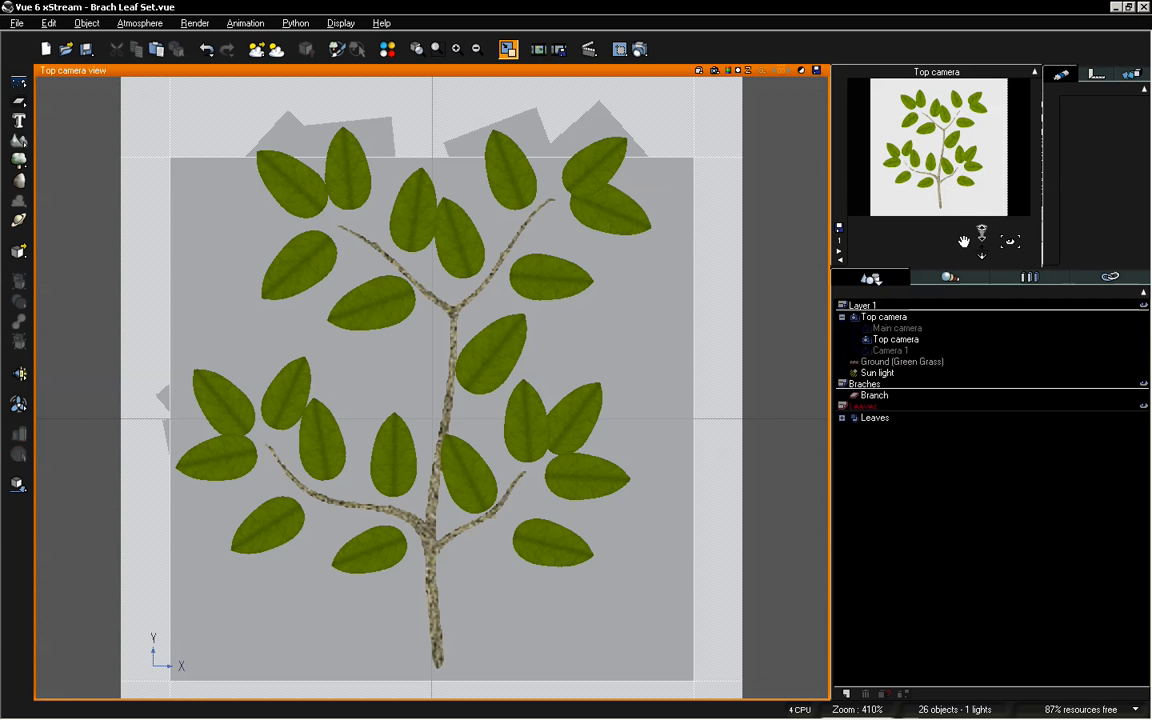
pyautogui.moveTo(964, 241); pyautogui.dragTo(964, 241)
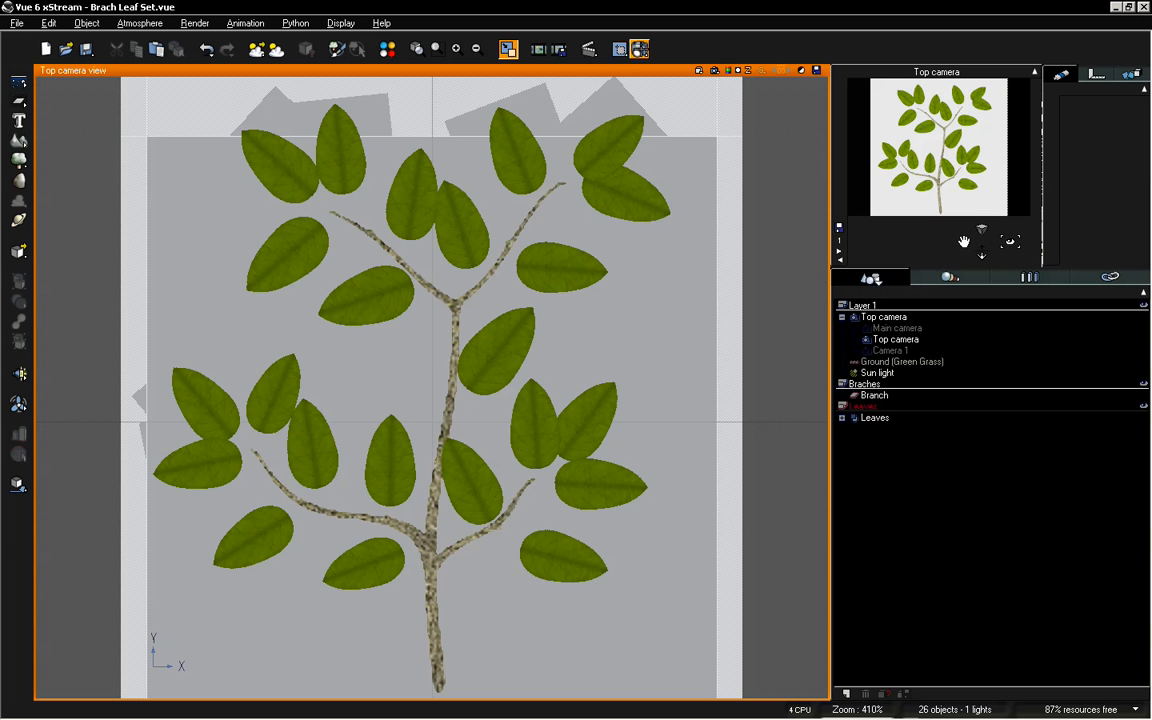
pyautogui.click(639, 48)
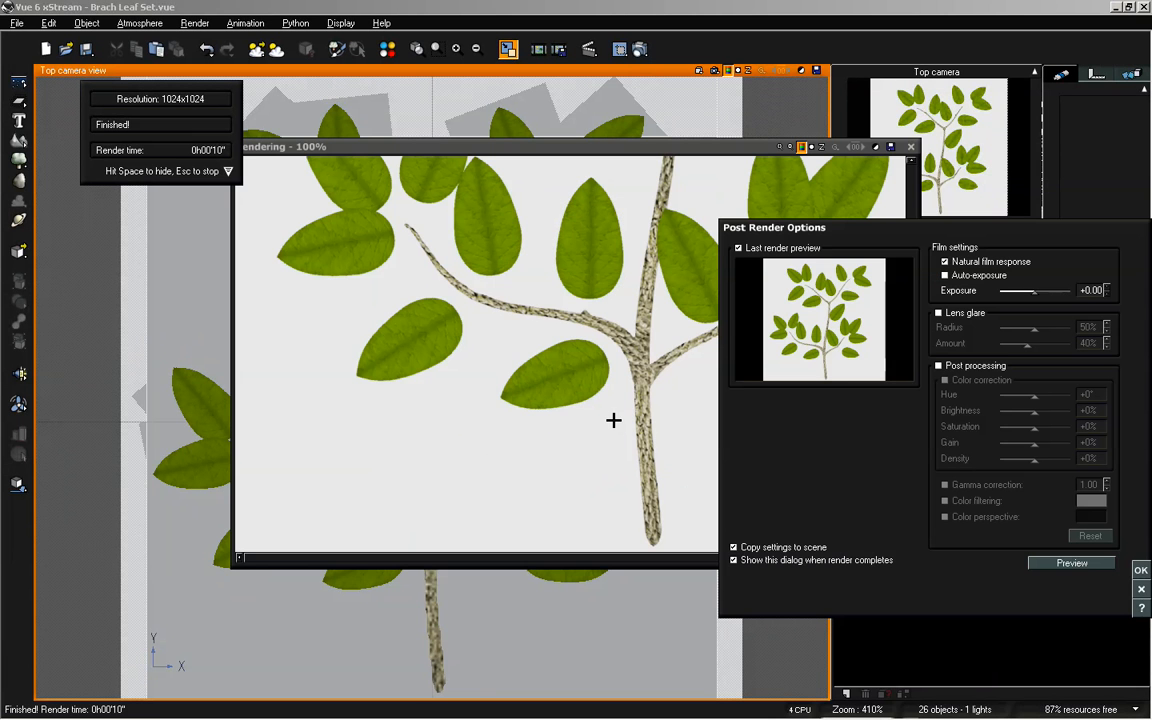
# Accept the post render options and examine the finished branch render
pyautogui.click(1141, 570)
pyautogui.moveTo(906, 304); pyautogui.dragTo(905, 312)
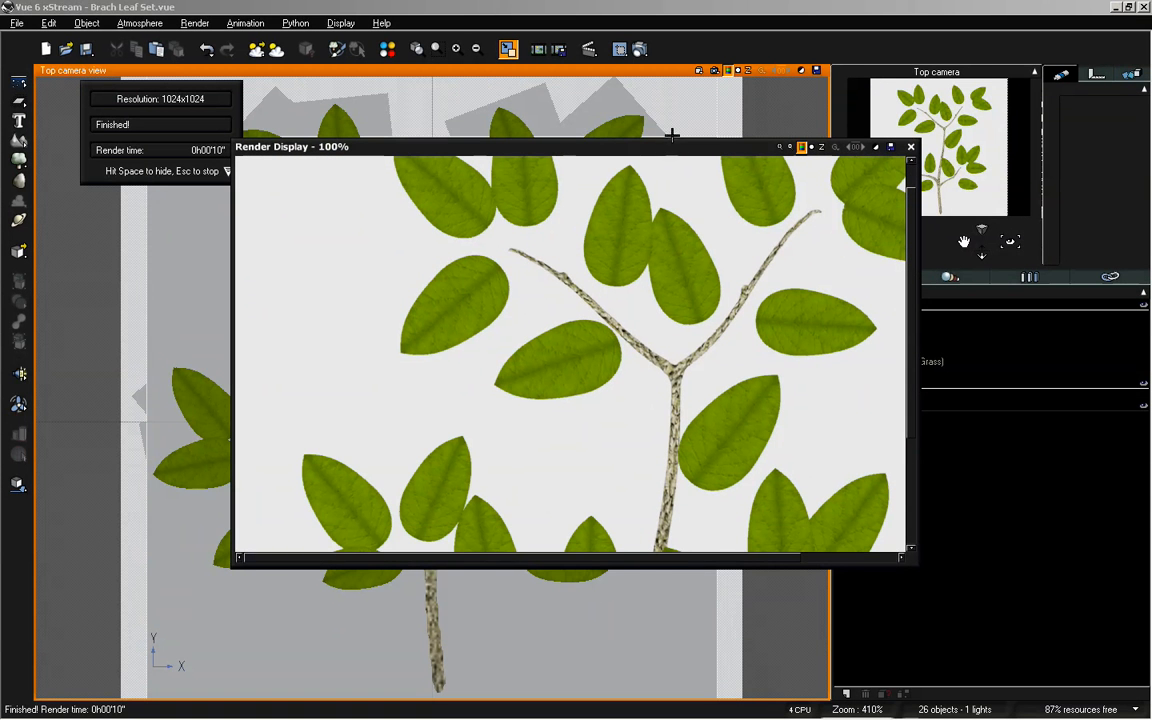
pyautogui.moveTo(610, 146); pyautogui.dragTo(536, 119)
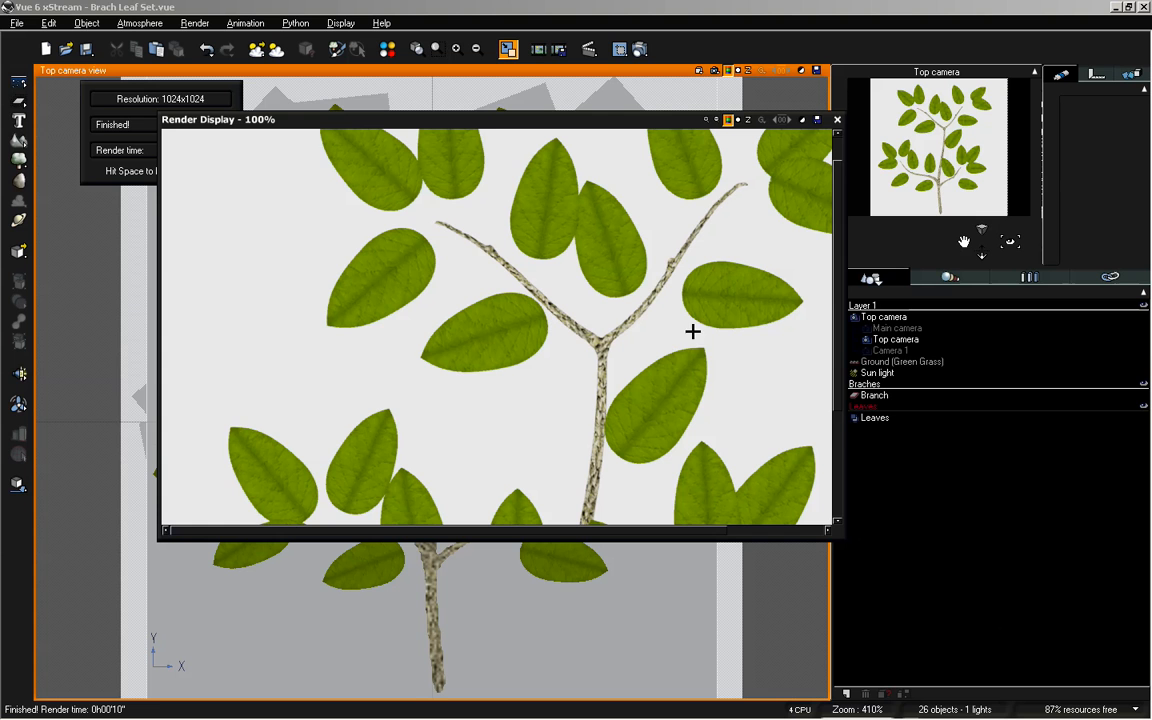
# Switch to Photoshop and copy the BranchSet_StemReference.bmp image as a layer into Branch Template.psd, above Branch Curved copy 6
pyautogui.hotkey('alt', 'Tab')
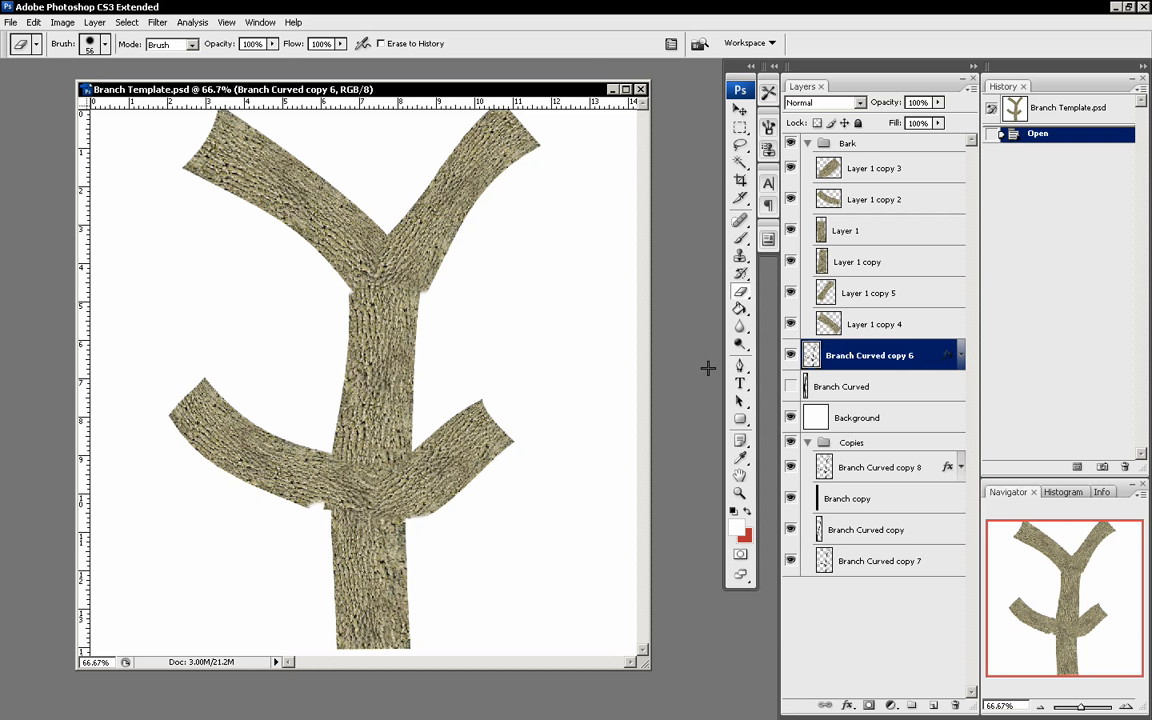
pyautogui.moveTo(544, 90)
pyautogui.mouseDown()
pyautogui.moveTo(551, 83)
pyautogui.moveTo(569, 112)
pyautogui.moveTo(559, 92)
pyautogui.mouseUp()
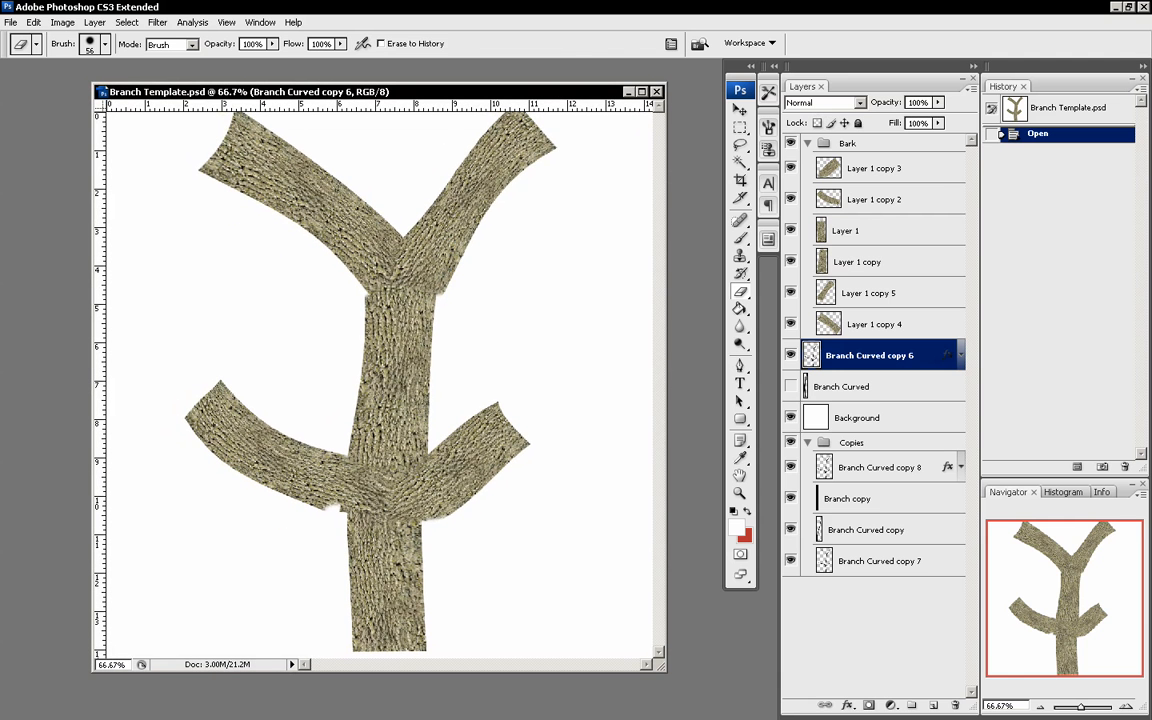
pyautogui.moveTo(0, 476); pyautogui.dragTo(391, 465)
pyautogui.moveTo(344, 78); pyautogui.dragTo(360, 86)
pyautogui.moveTo(528, 82); pyautogui.dragTo(508, 112)
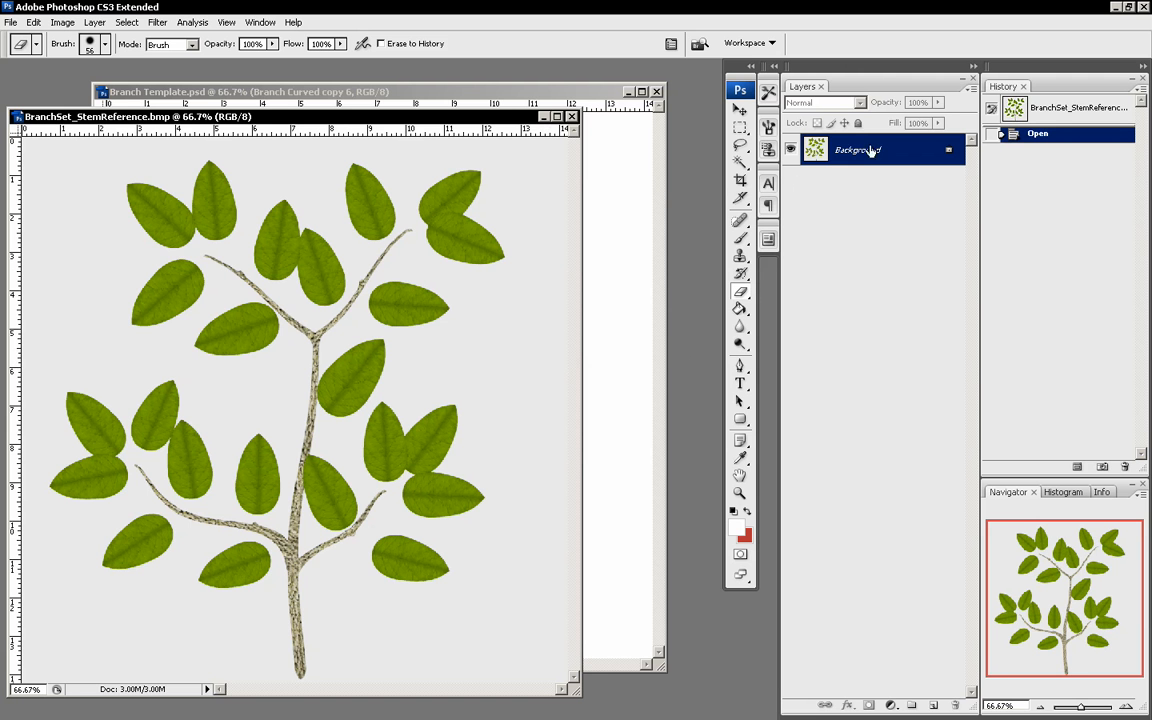
pyautogui.moveTo(818, 148); pyautogui.dragTo(636, 252)
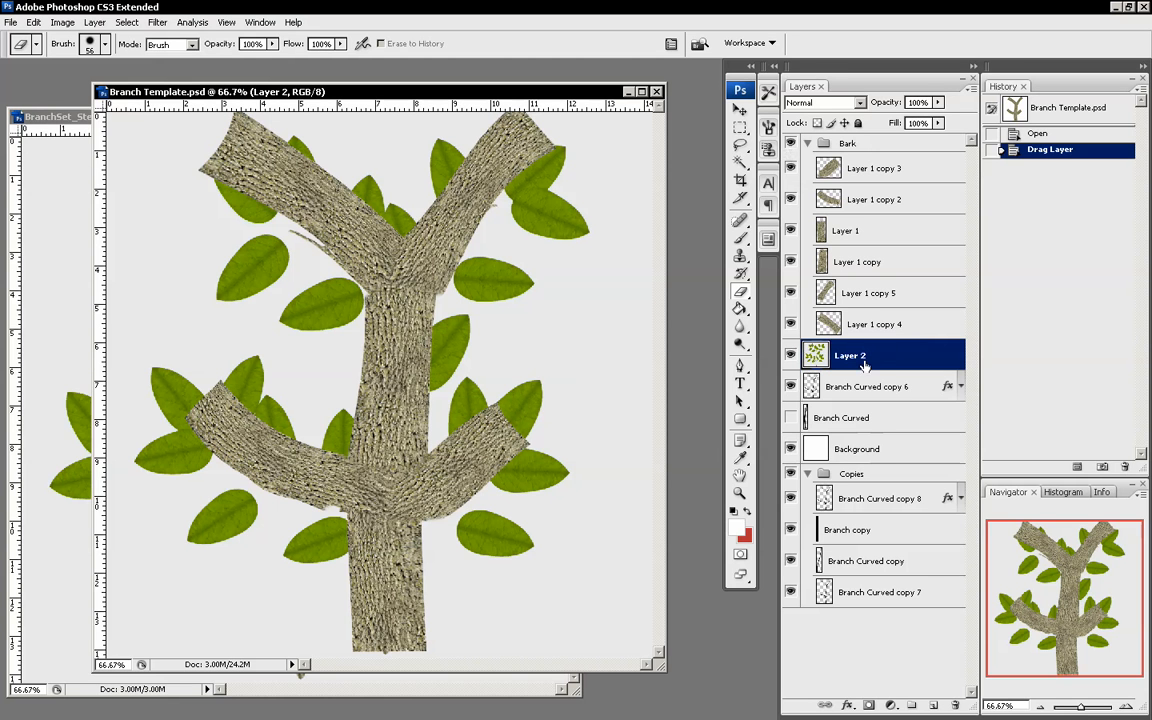
# Hide the Bark group and enlarge the Branch Template.psd window to show the whole canvas
pyautogui.moveTo(312, 92); pyautogui.dragTo(322, 104)
pyautogui.click(790, 143)
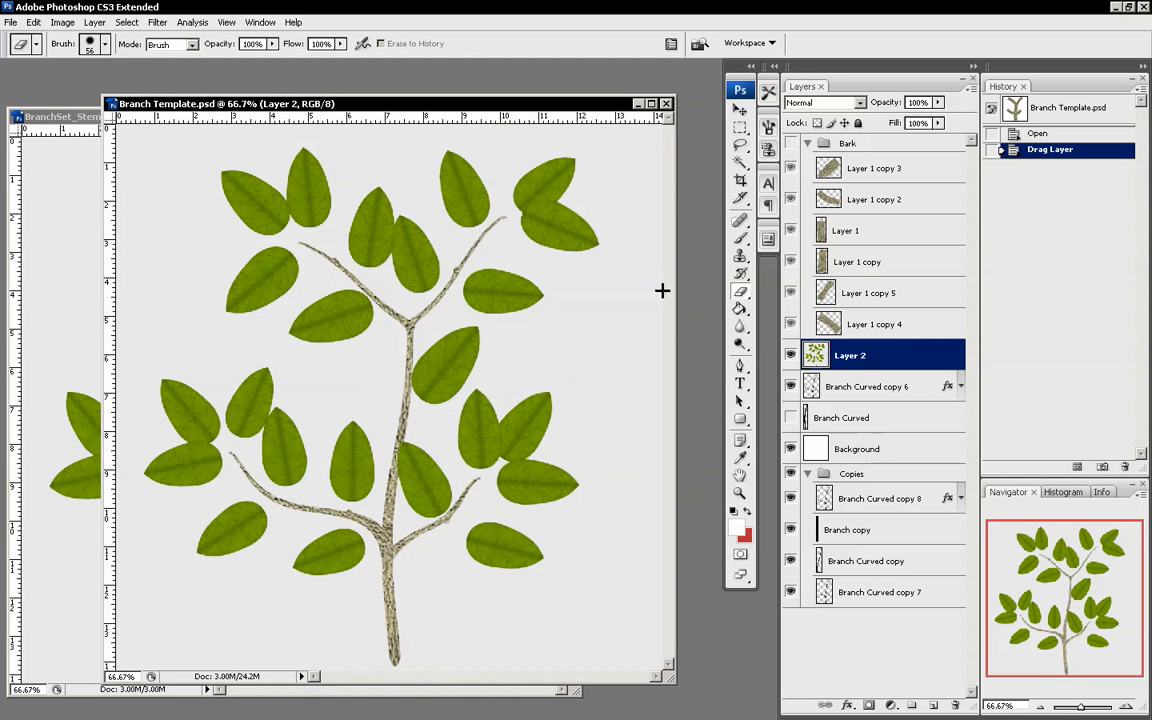
pyautogui.moveTo(533, 103); pyautogui.dragTo(537, 78)
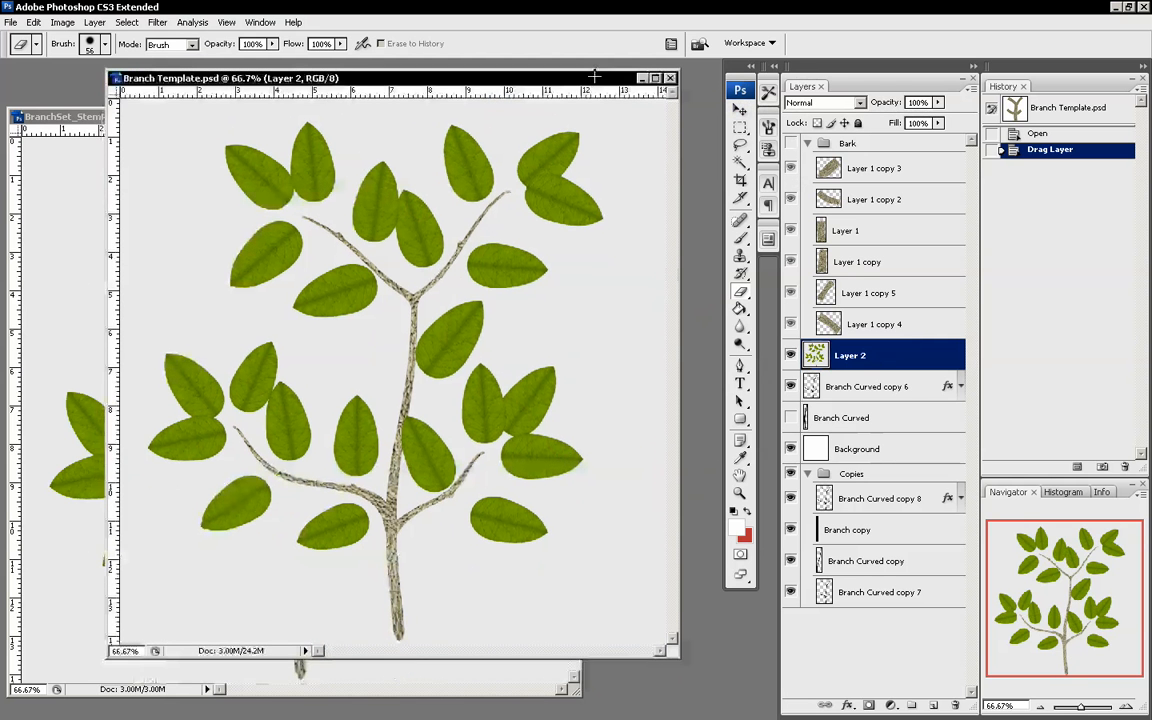
pyautogui.moveTo(677, 657); pyautogui.dragTo(706, 703)
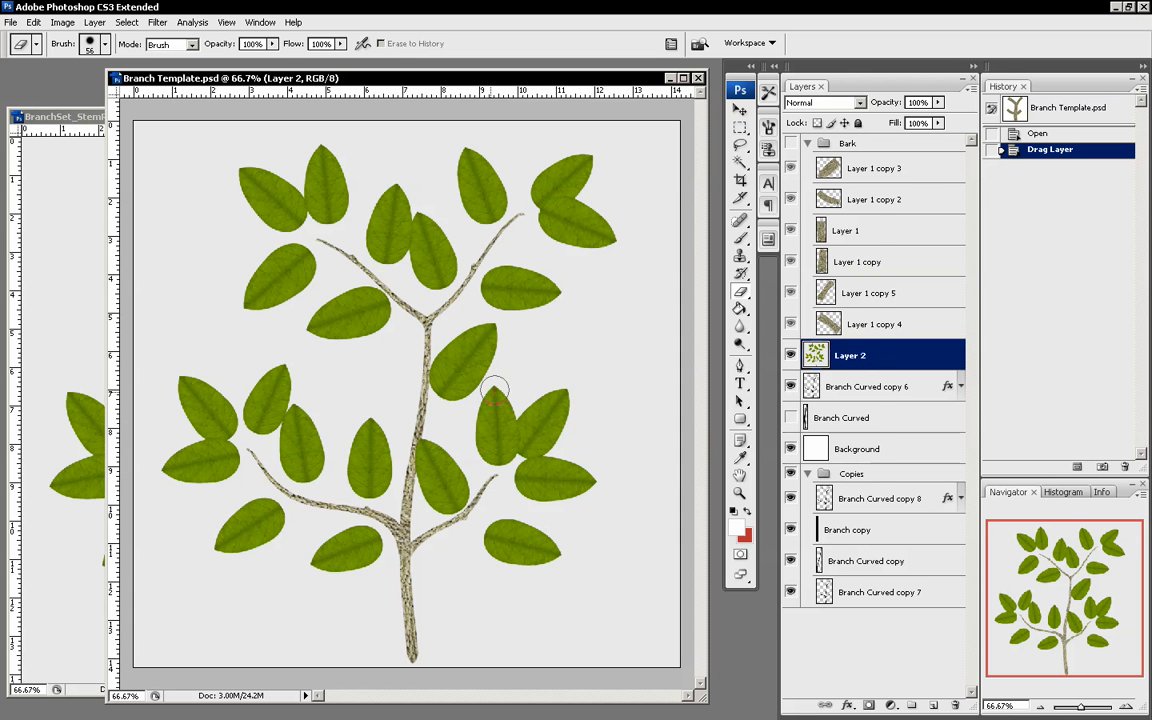
# Set Layer 2's blend mode to Multiply and move the layer up and left toward the black branch silhouette
pyautogui.click(825, 102)
pyautogui.click(820, 138)
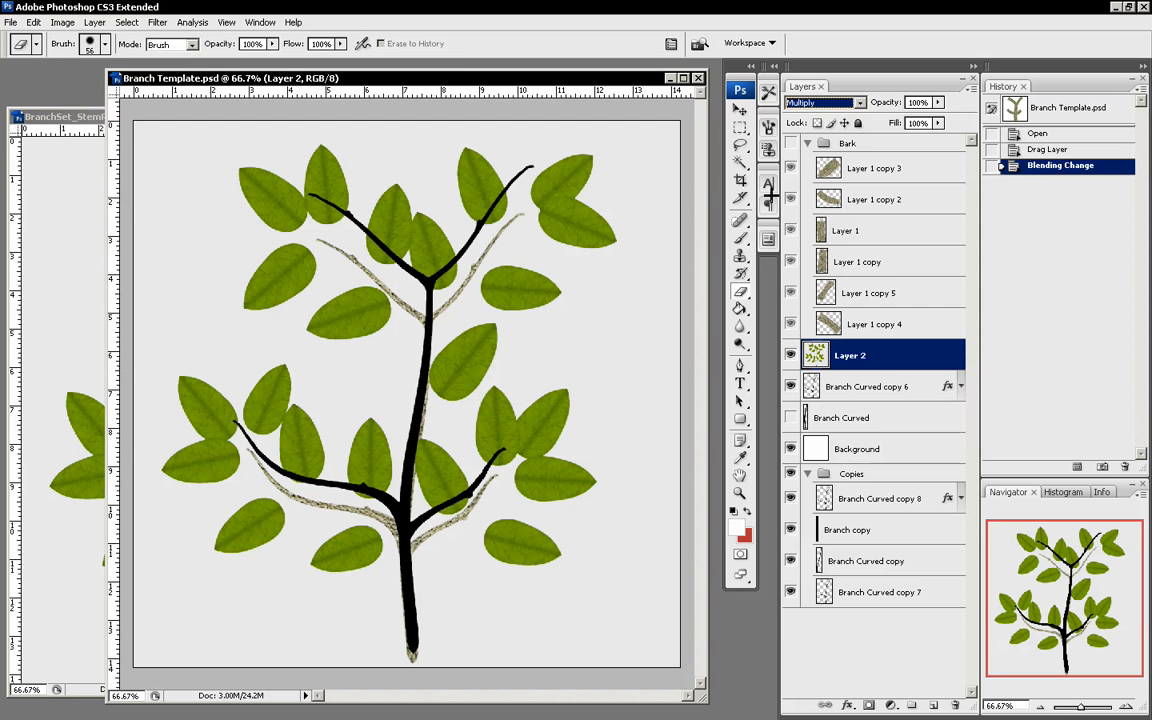
pyautogui.press('v')
pyautogui.moveTo(491, 496); pyautogui.dragTo(471, 450)
# Scale Layer 2 proportionally to about 107.9% and reposition it so its stems line up with the black branch
pyautogui.hotkey('ctrl', 't')
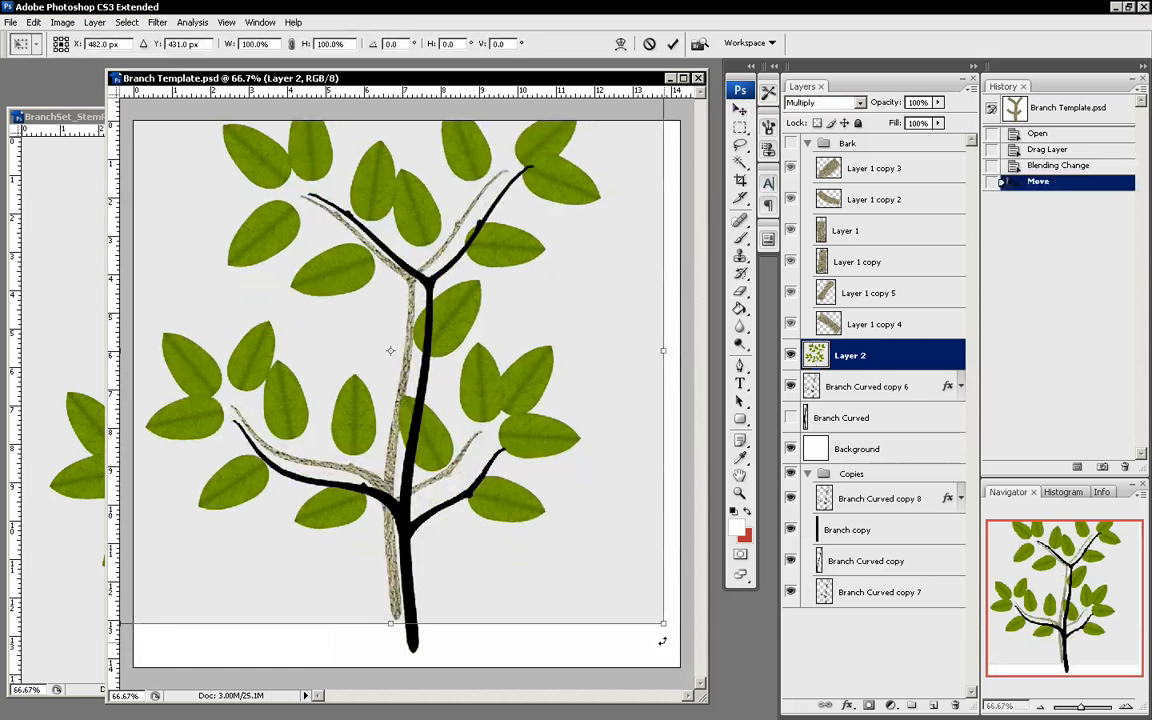
pyautogui.keyDown('shift'); pyautogui.moveTo(665, 622); pyautogui.dragTo(705, 646); pyautogui.keyUp('shift')
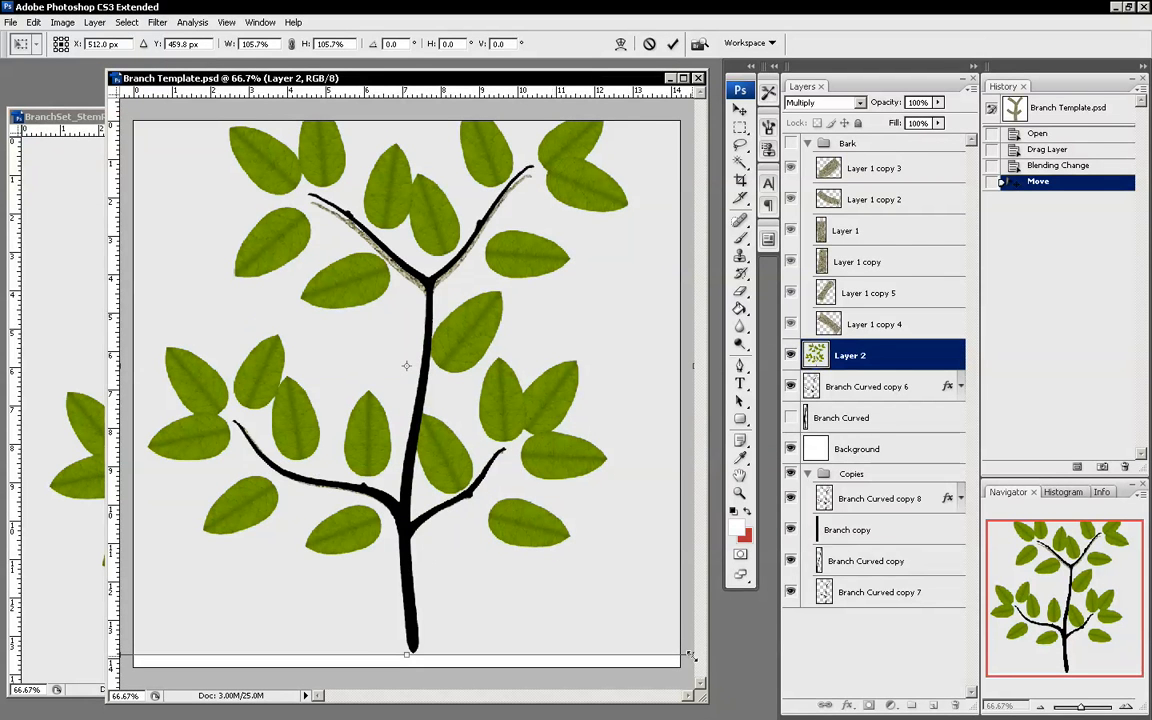
pyautogui.moveTo(688, 654)
pyautogui.keyDown('shift'); pyautogui.mouseDown()
pyautogui.moveTo(705, 678)
pyautogui.moveTo(690, 651)
pyautogui.moveTo(700, 664)
pyautogui.mouseUp(); pyautogui.keyUp('shift')
pyautogui.moveTo(621, 595); pyautogui.dragTo(615, 582)
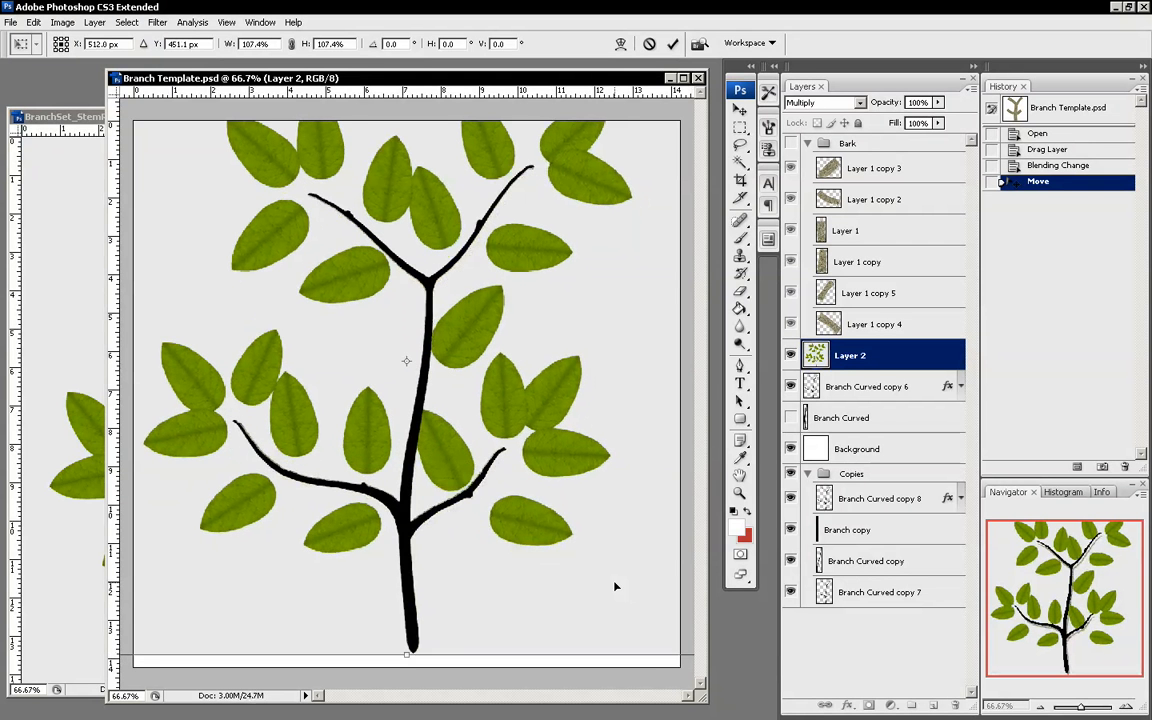
pyautogui.keyDown('shift'); pyautogui.moveTo(692, 654); pyautogui.dragTo(688, 655); pyautogui.keyUp('shift')
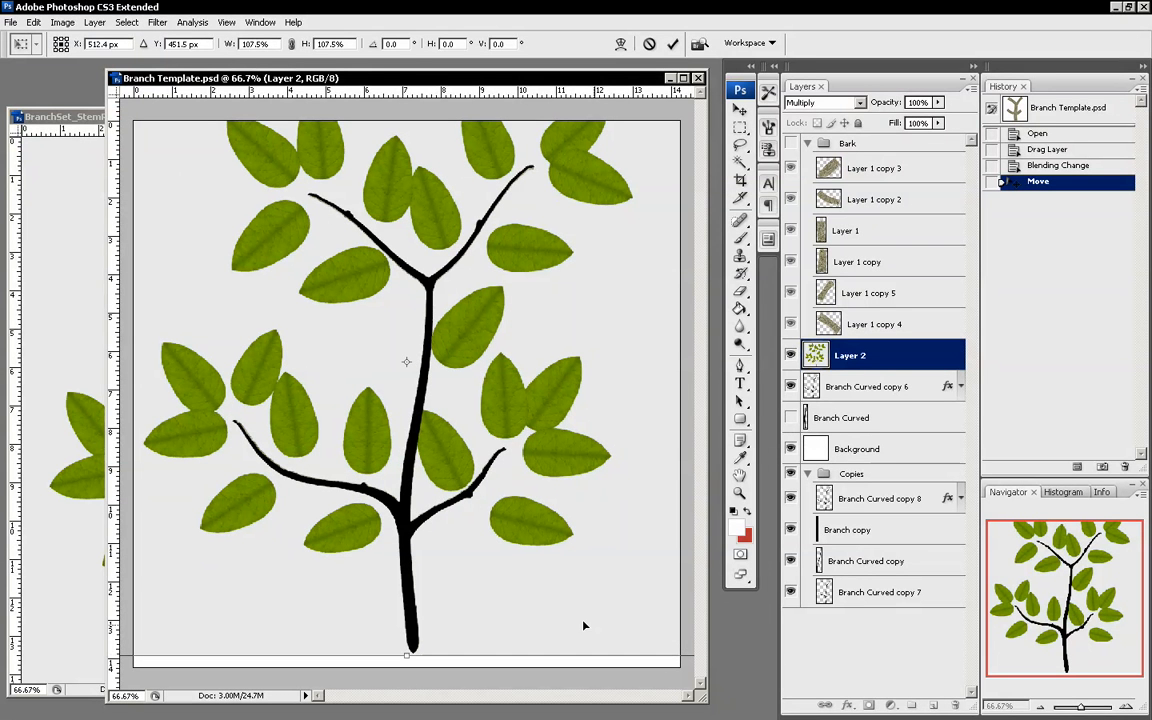
pyautogui.moveTo(705, 699); pyautogui.dragTo(772, 702)
pyautogui.moveTo(735, 657)
pyautogui.keyDown('shift'); pyautogui.mouseDown()
pyautogui.moveTo(762, 682)
pyautogui.moveTo(738, 657)
pyautogui.mouseUp(); pyautogui.keyUp('shift')
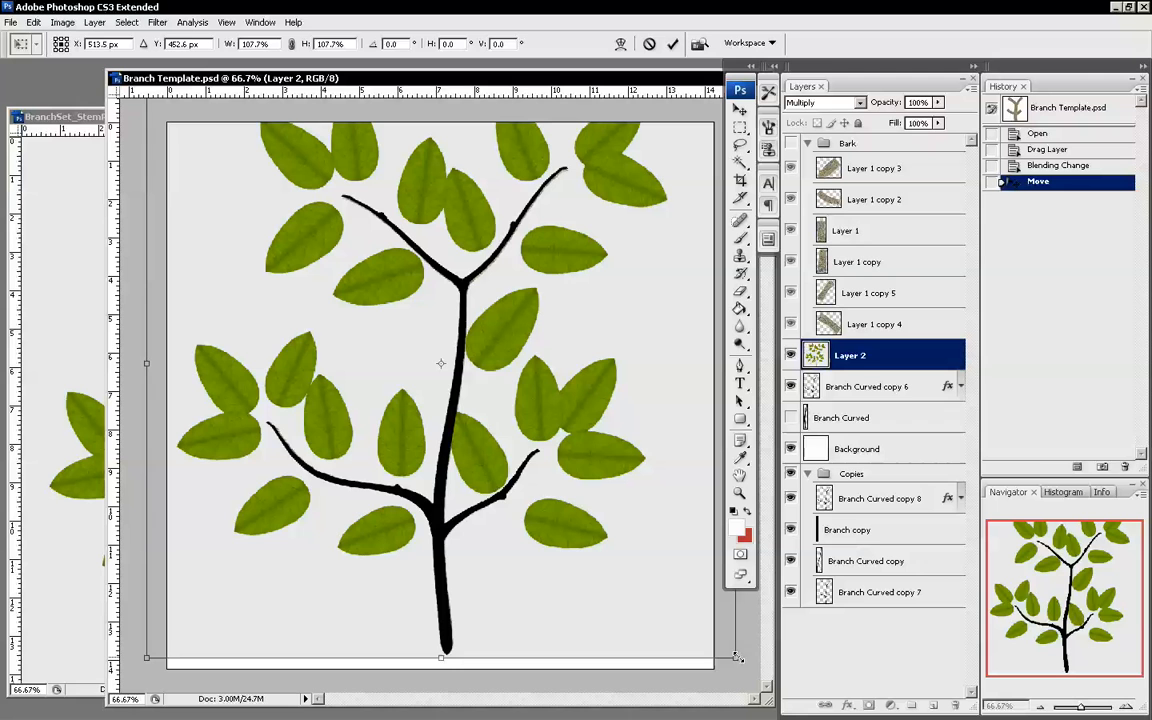
pyautogui.moveTo(640, 543); pyautogui.dragTo(634, 537)
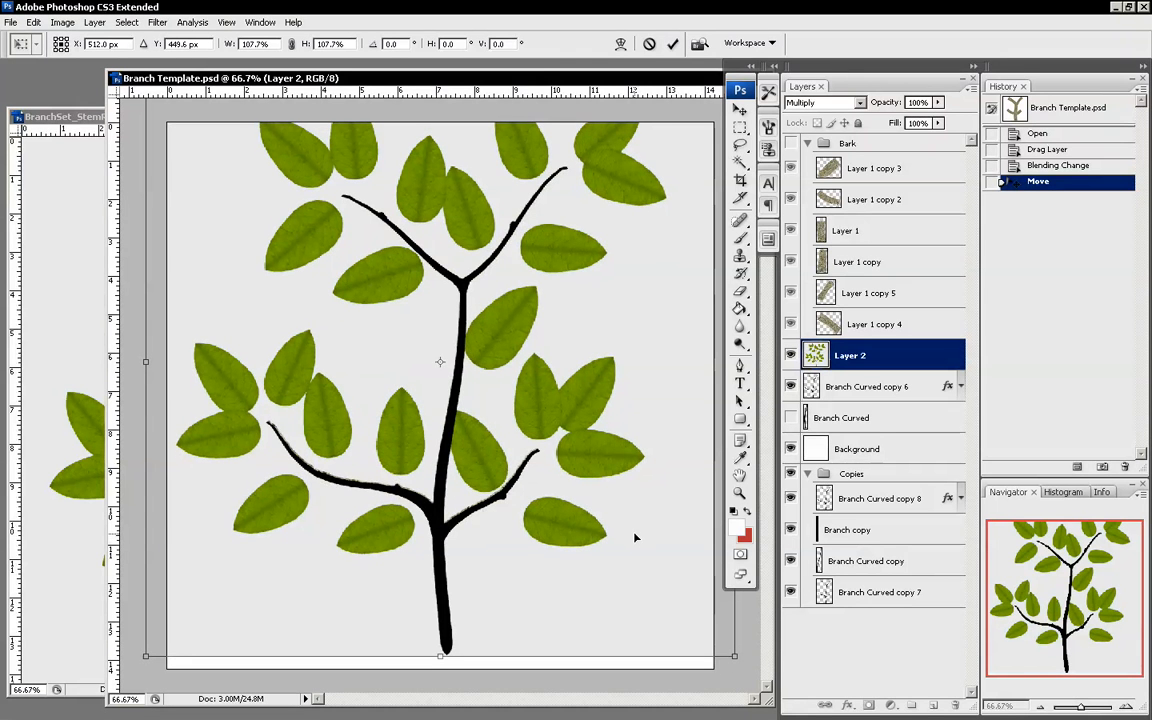
pyautogui.moveTo(750, 655); pyautogui.dragTo(740, 658)
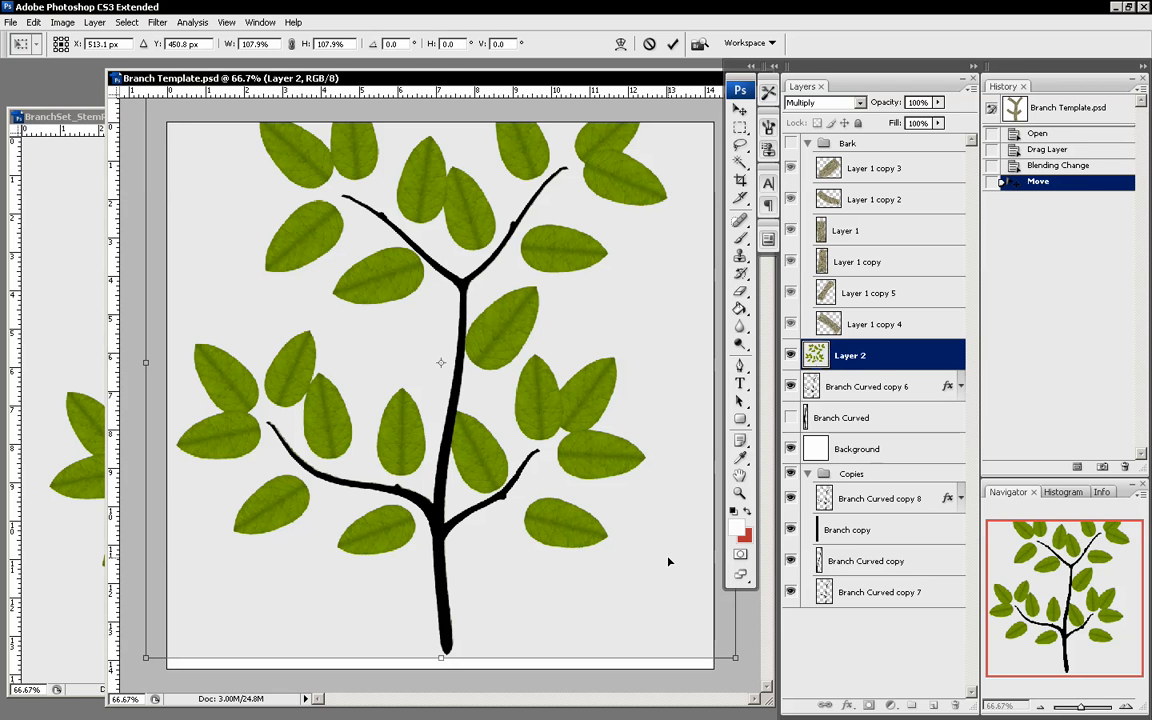
pyautogui.press('Return')
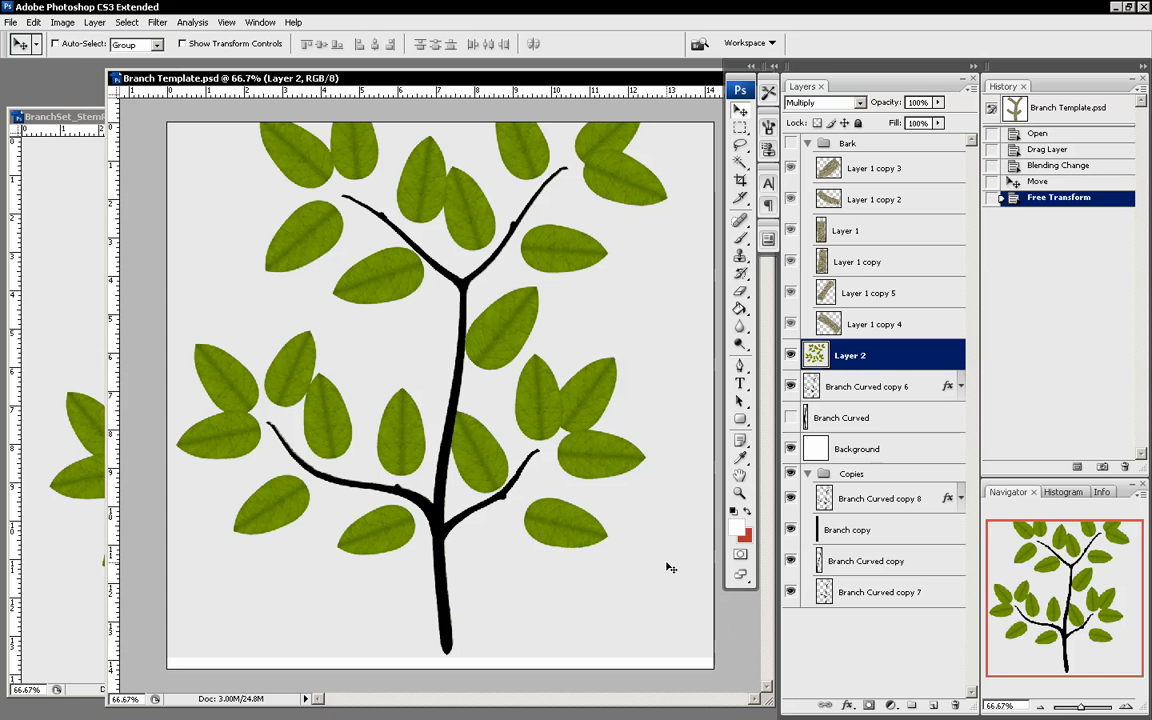
# Fine-tune Layer 2's alignment with the black branch by scaling it proportionally to about 100.1%
pyautogui.hotkey('ctrl', 't')
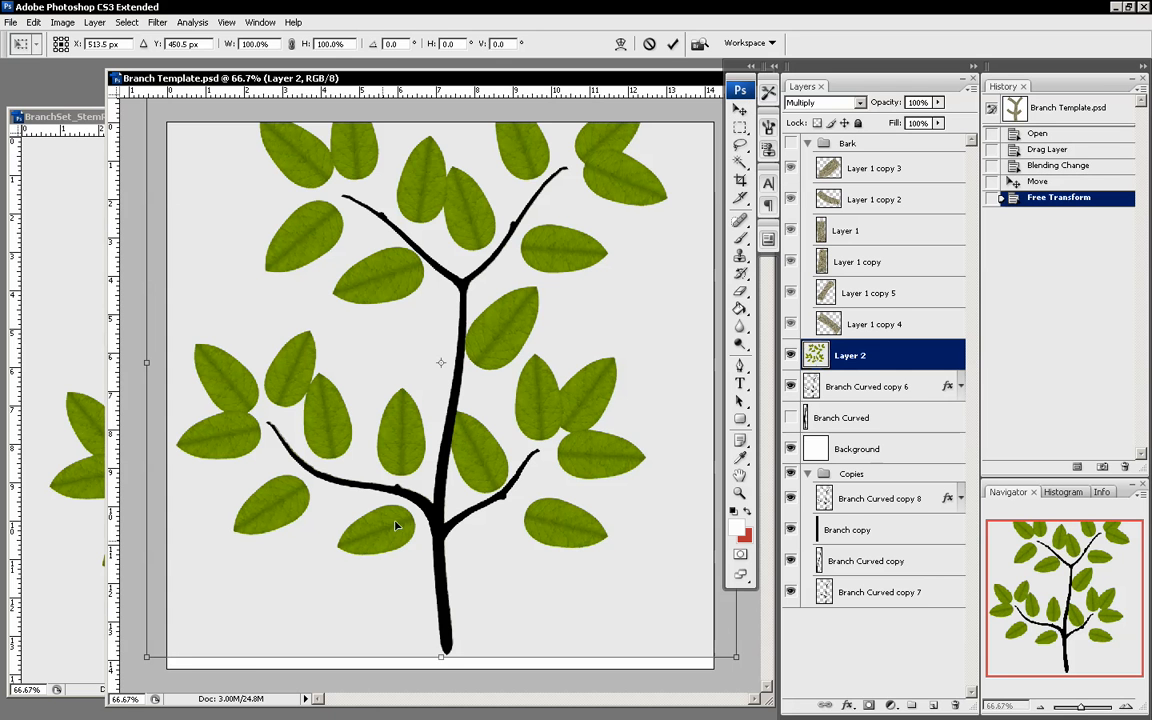
pyautogui.moveTo(144, 662); pyautogui.dragTo(141, 661)
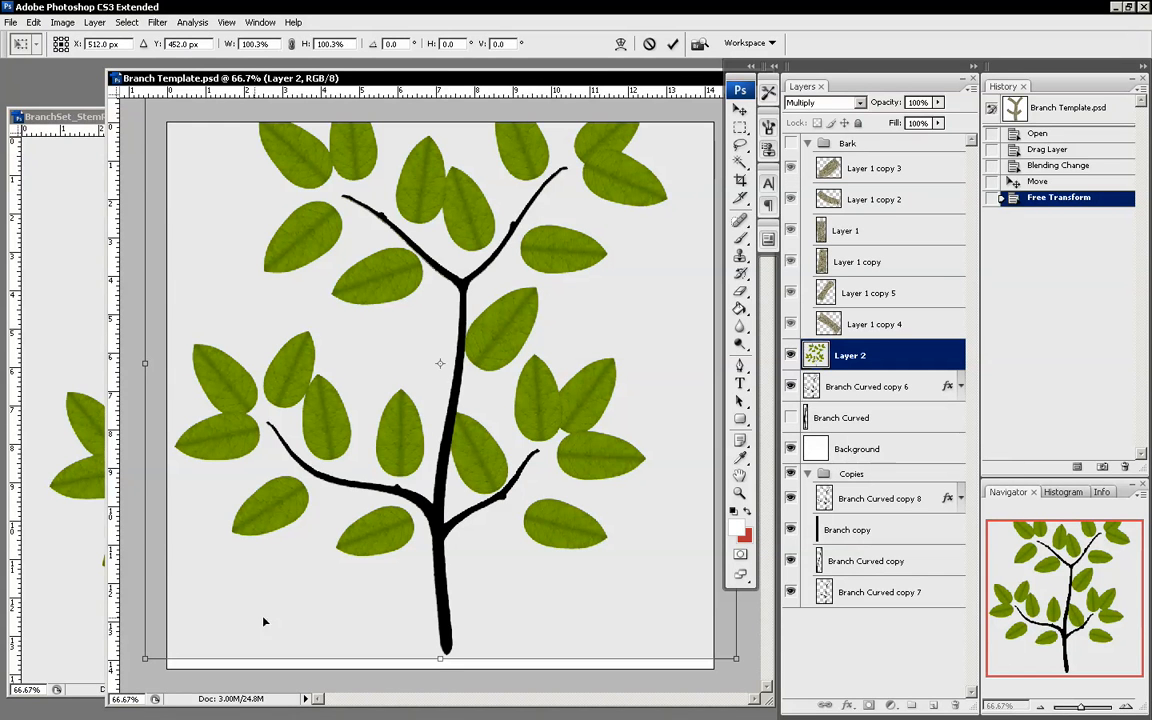
pyautogui.moveTo(143, 661); pyautogui.dragTo(145, 659)
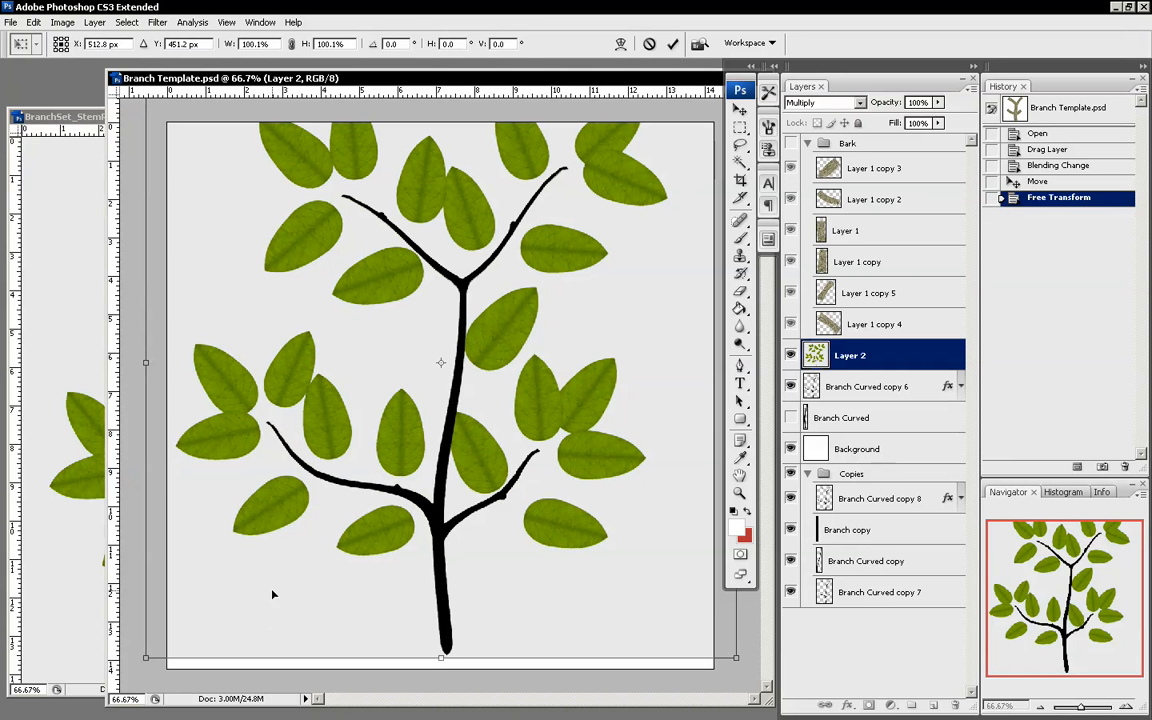
pyautogui.press('Return')
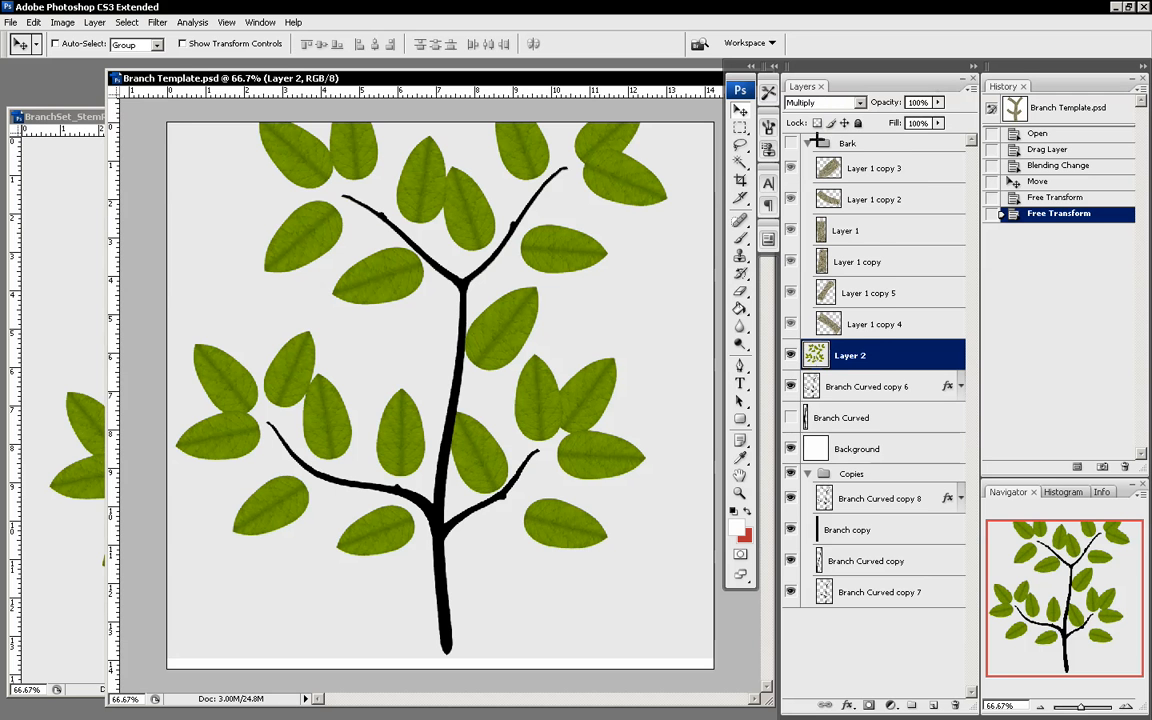
# Return Layer 2's blend mode to Normal and collapse the Bark group
pyautogui.click(820, 103)
pyautogui.click(815, 45)
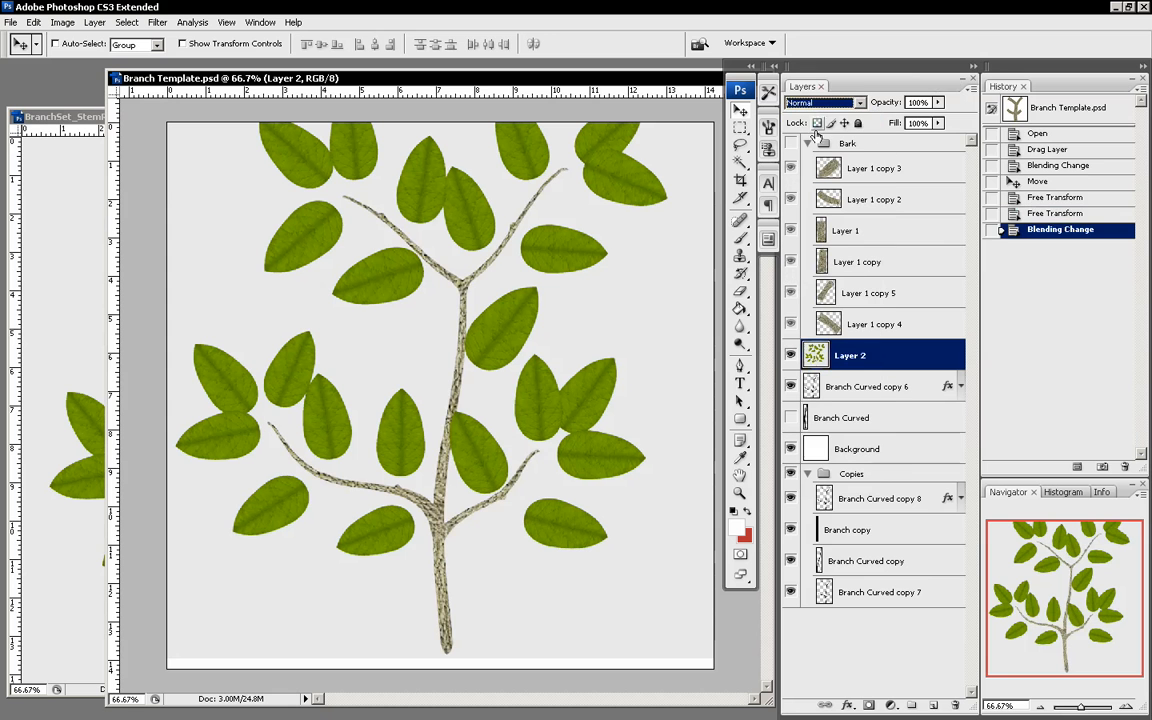
pyautogui.click(971, 89)
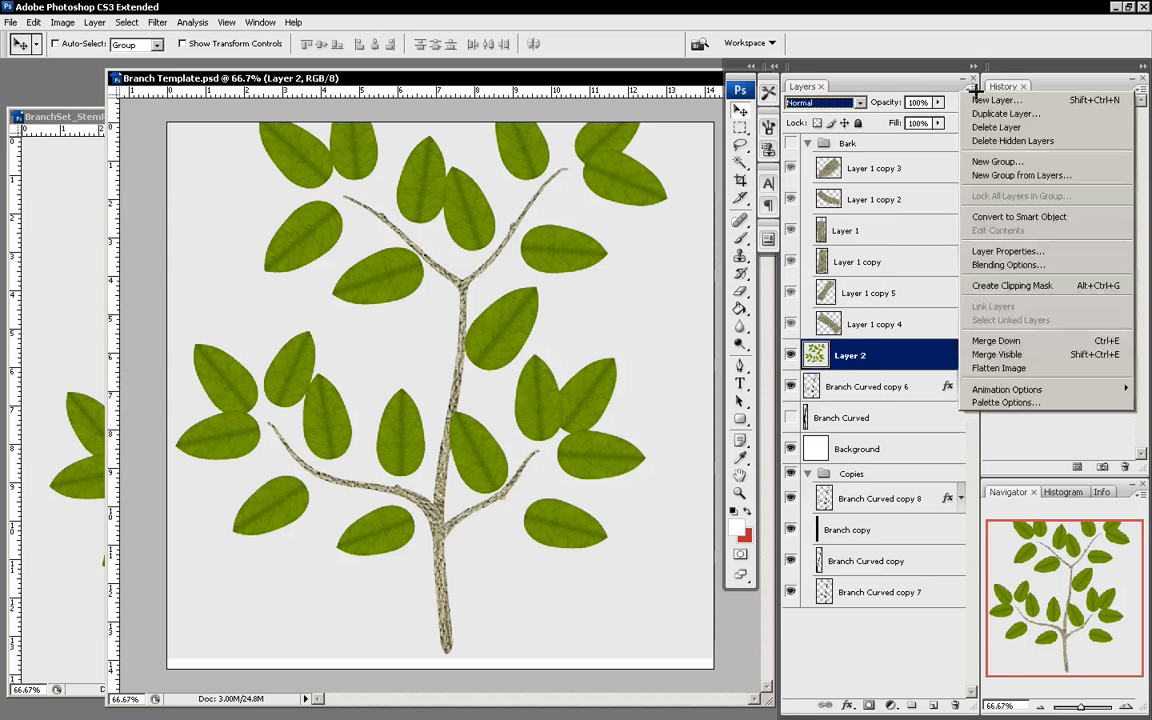
pyautogui.click(837, 220)
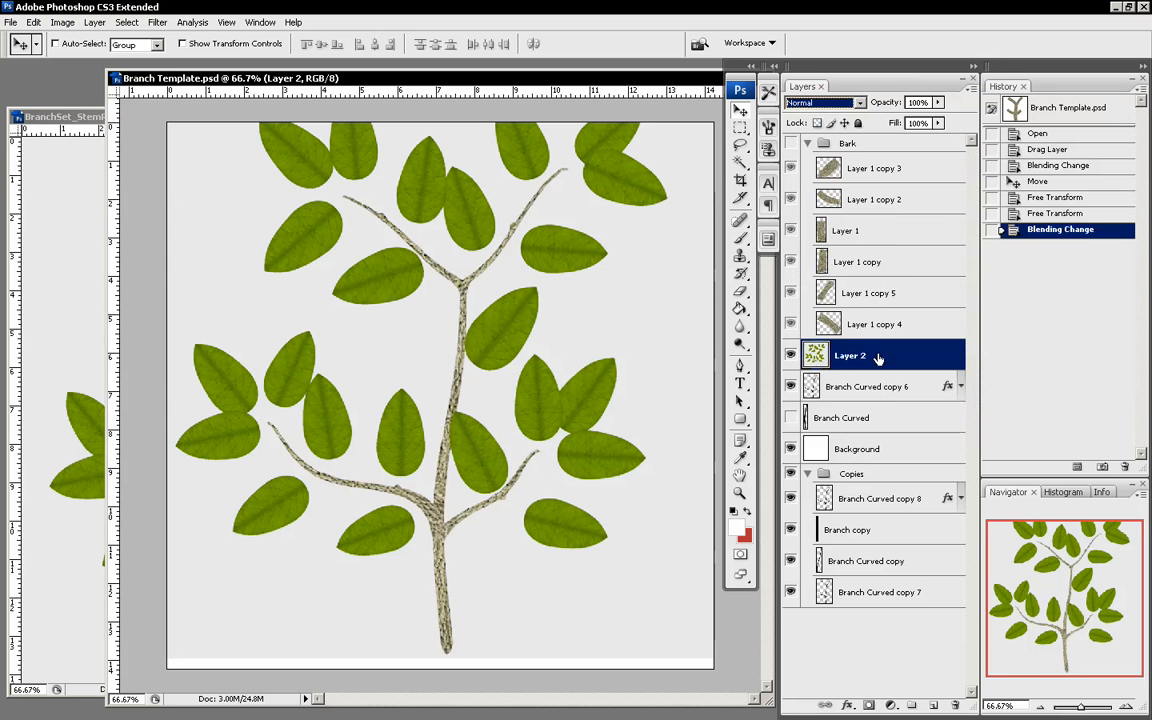
pyautogui.click(808, 143)
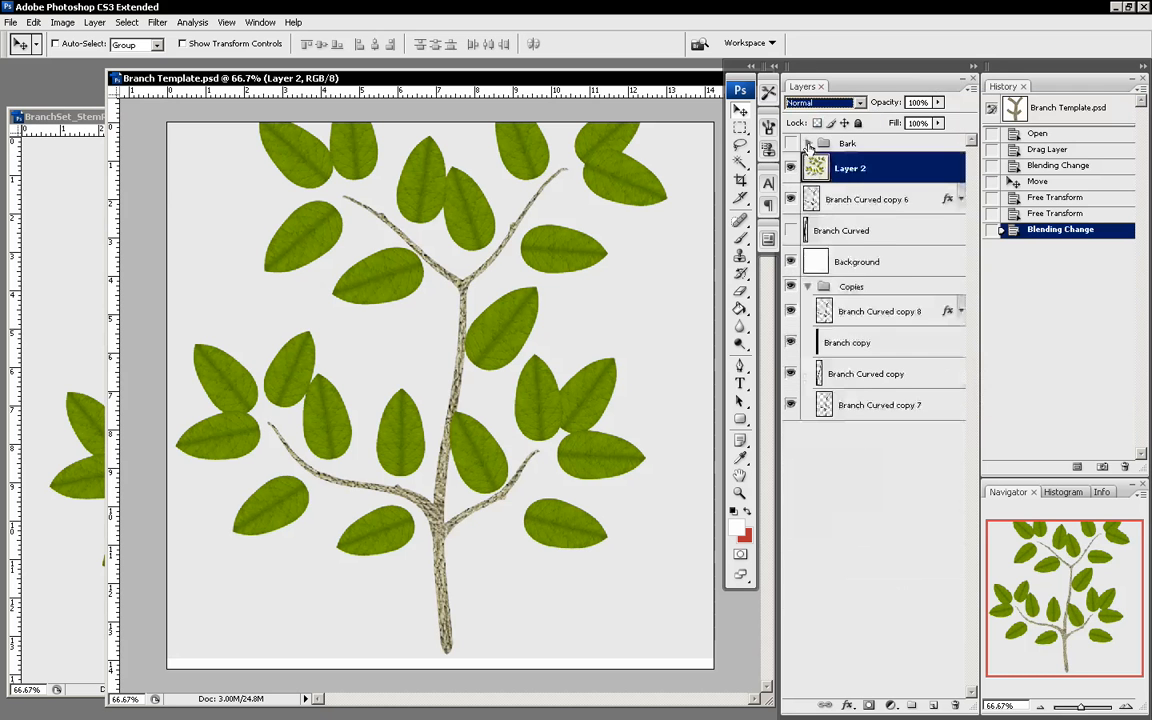
# Create a new layer group named Stems above Layer 2
pyautogui.click(971, 89)
pyautogui.click(958, 148)
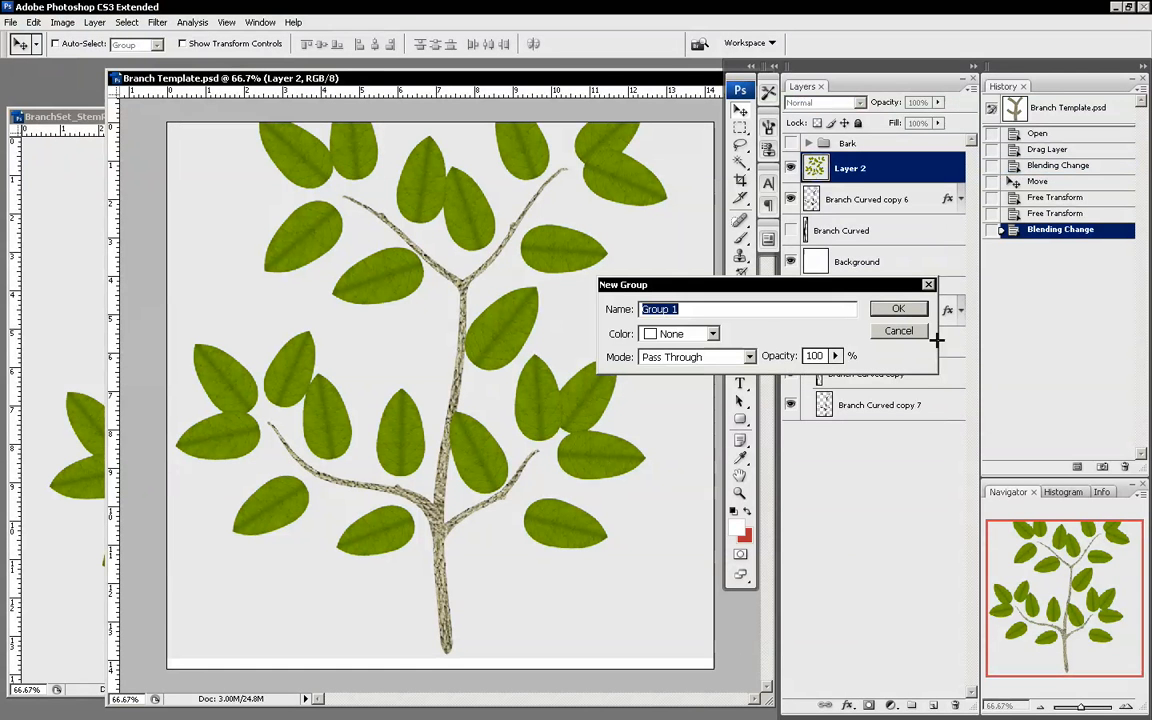
pyautogui.write('Stem')
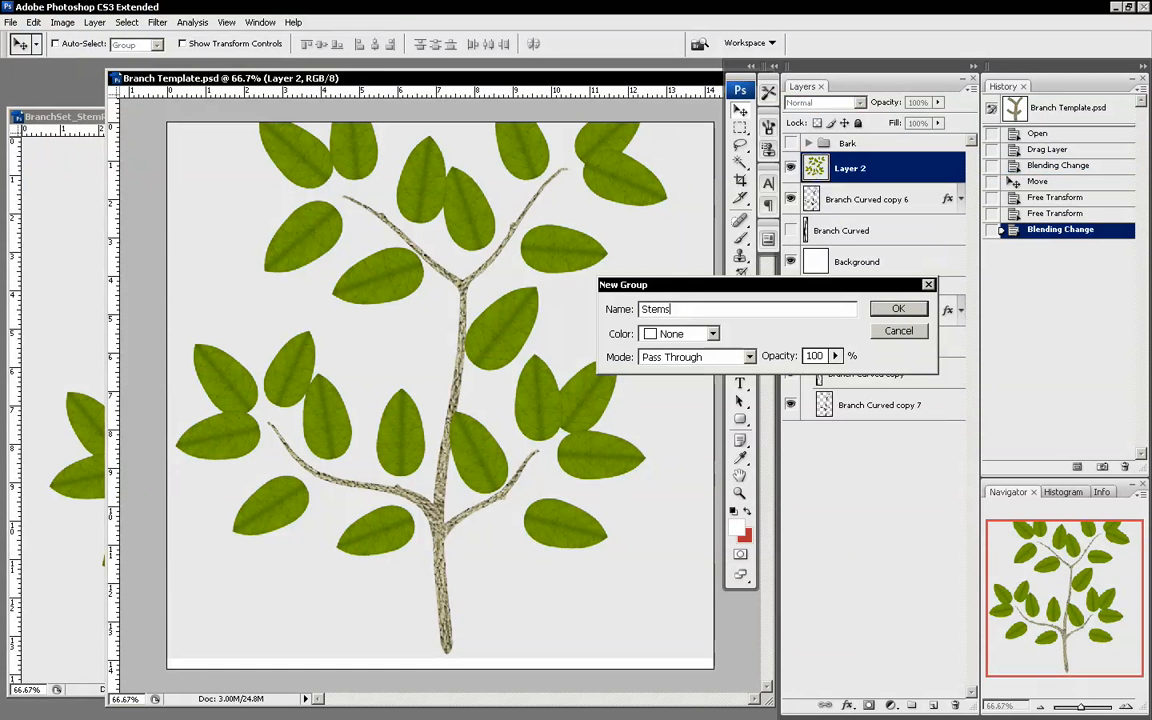
pyautogui.write('s')
pyautogui.press('Return')
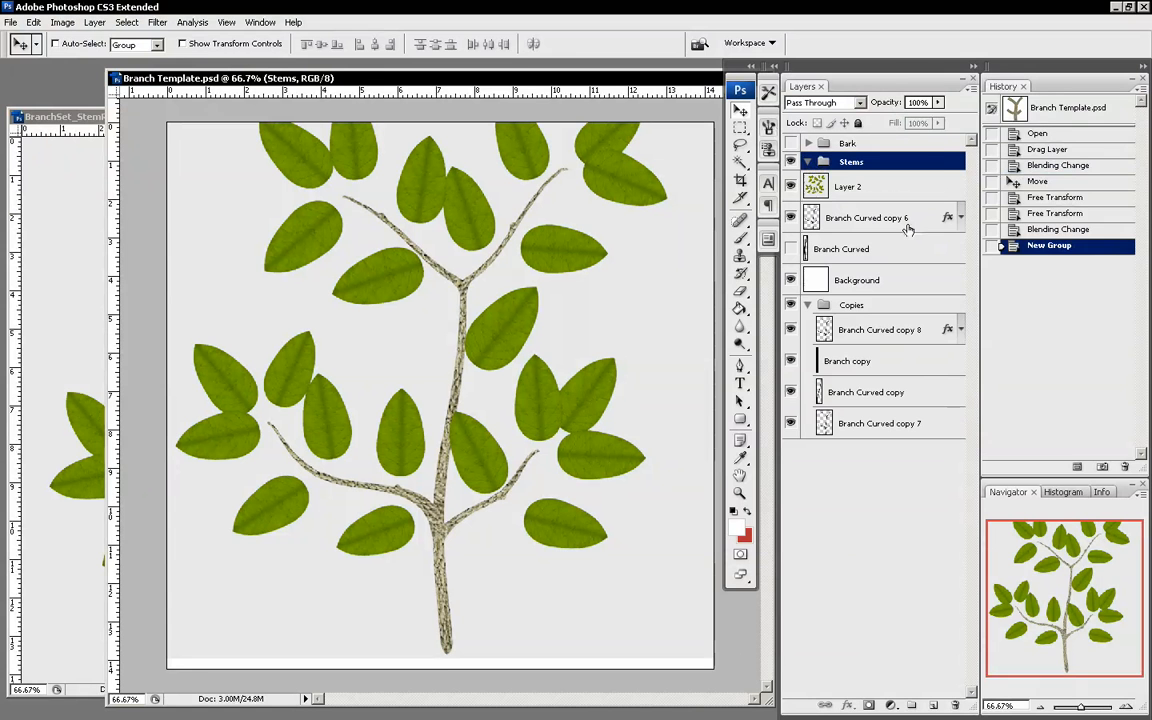
# Add a new empty layer named Stems inside the Stems group
pyautogui.click(971, 89)
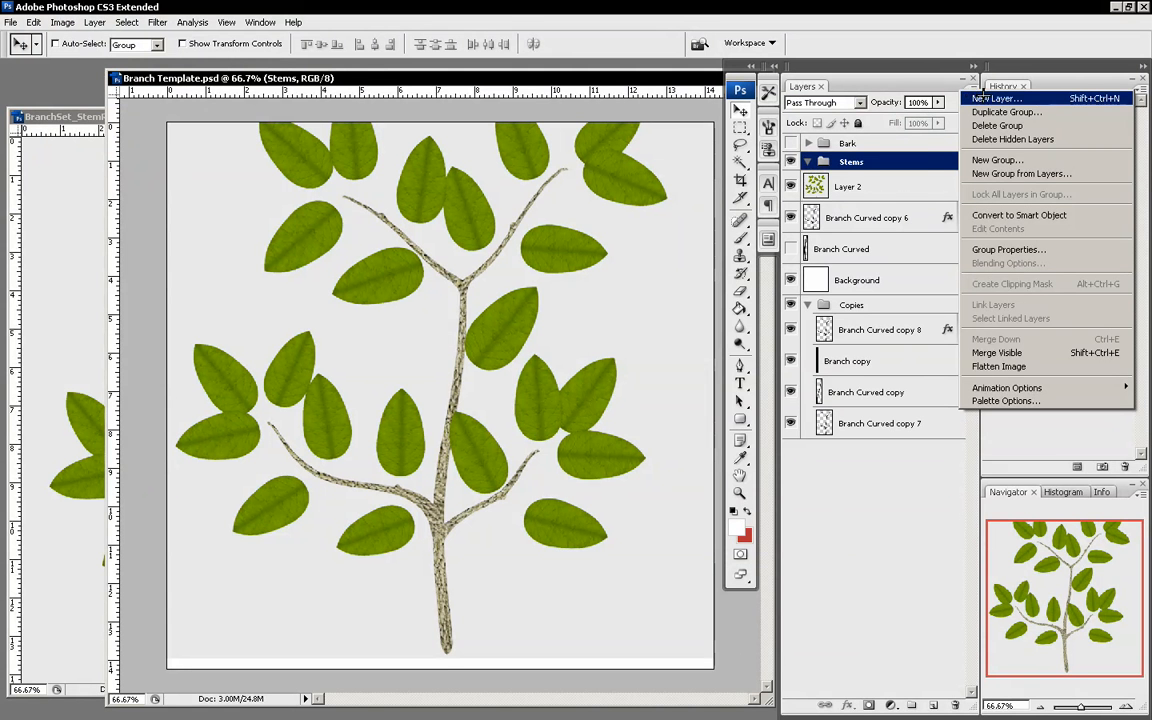
pyautogui.click(975, 98)
pyautogui.write('Stems')
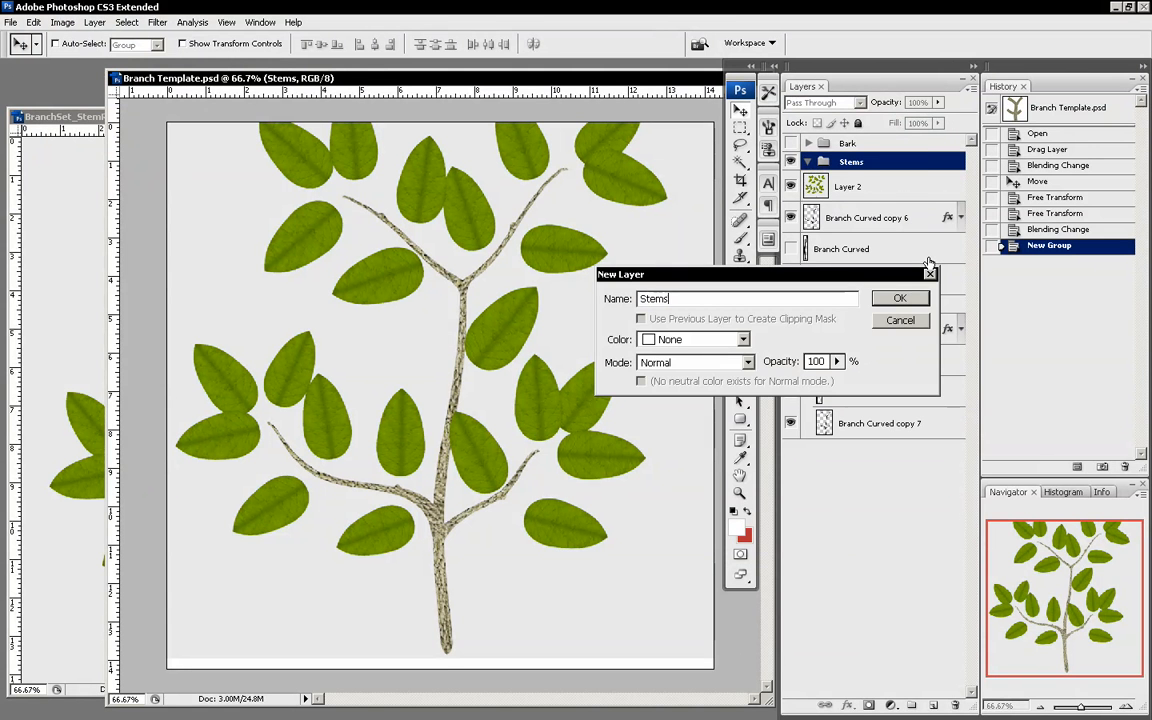
pyautogui.press('Return')
pyautogui.click(791, 186)
pyautogui.click(791, 186)
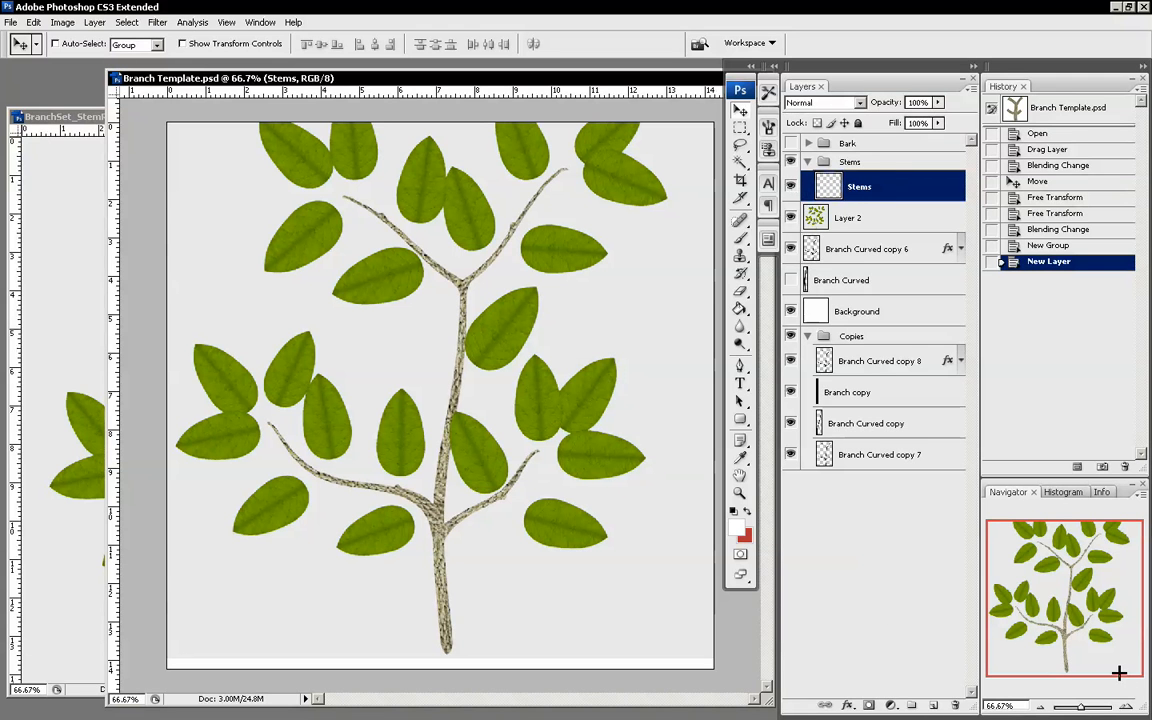
# Color-code the Stems group orange and select the Copies group
pyautogui.click(850, 161)
pyautogui.rightClick(862, 161)
pyautogui.click(870, 164)
pyautogui.click(751, 335)
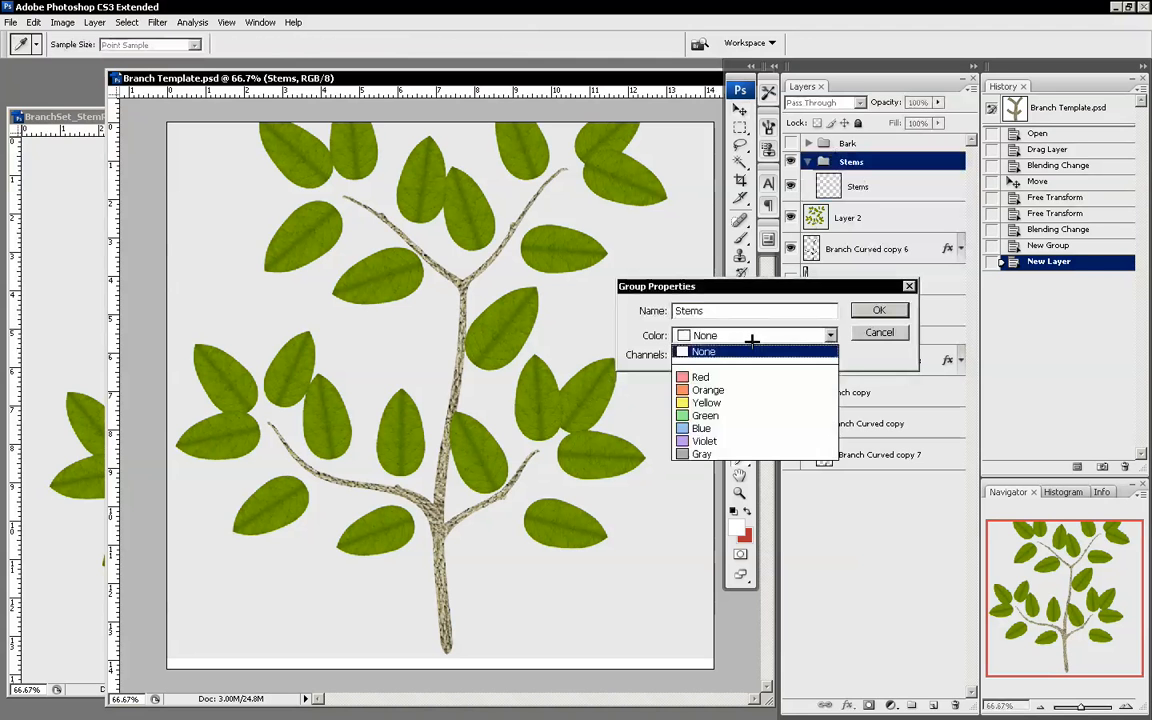
pyautogui.click(745, 389)
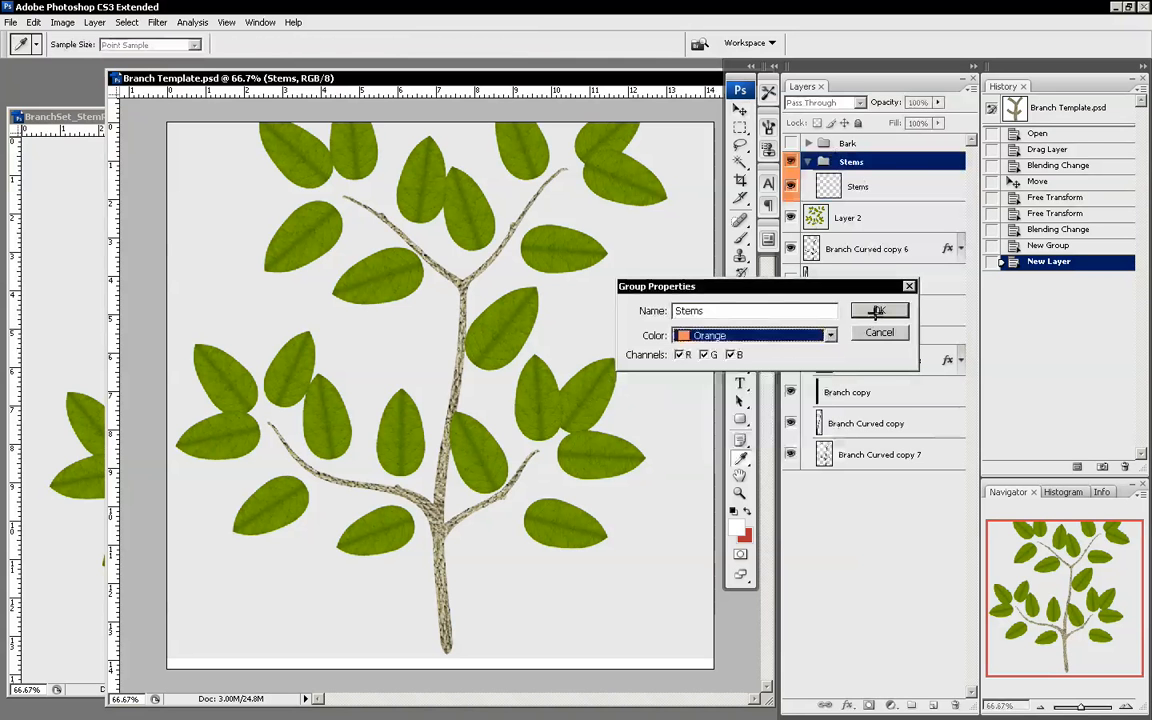
pyautogui.press('Return')
pyautogui.press('v')
pyautogui.click(887, 338)
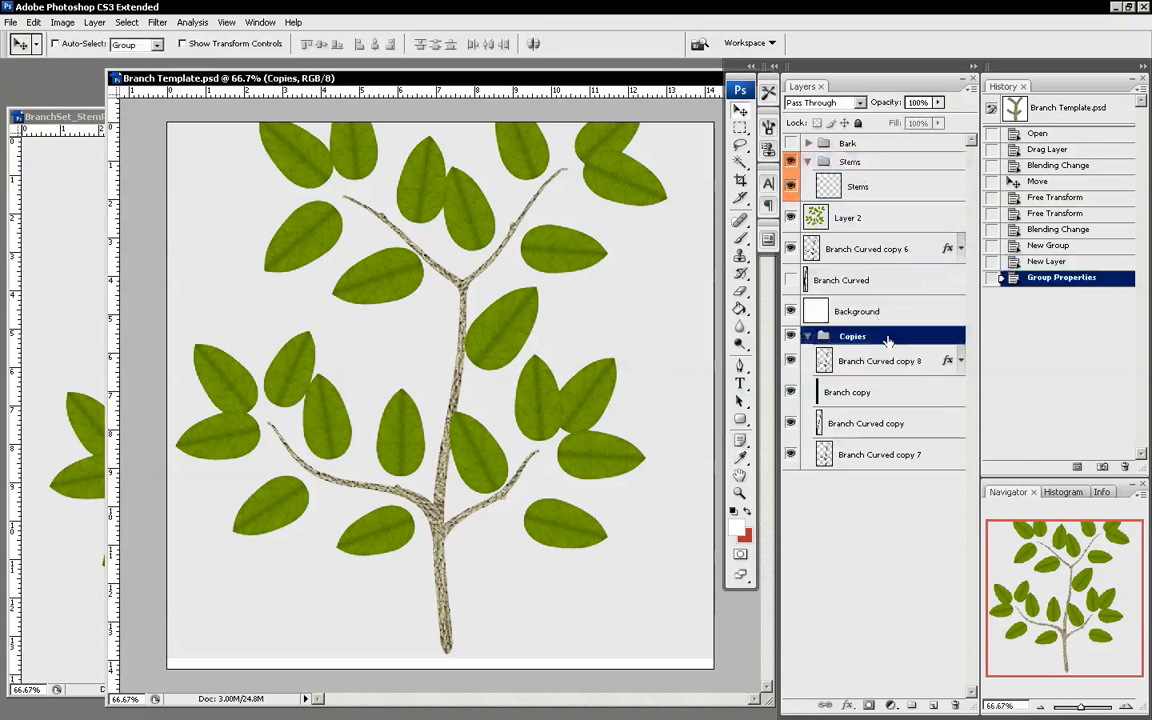
# Color-code the Copies group yellow in its group properties
pyautogui.rightClick(887, 338)
pyautogui.click(890, 345)
pyautogui.click(764, 335)
pyautogui.click(762, 404)
pyautogui.click(898, 310)
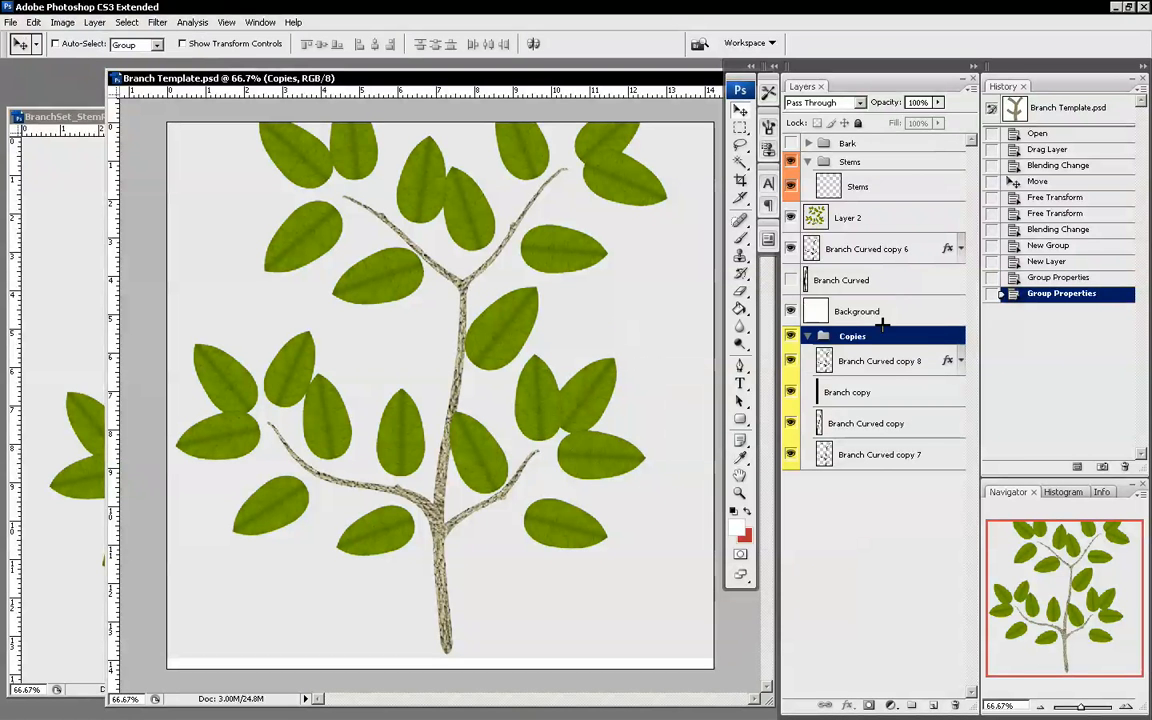
# Color-code the Bark group green in its group properties
pyautogui.click(870, 144)
pyautogui.rightClick(870, 144)
pyautogui.click(875, 154)
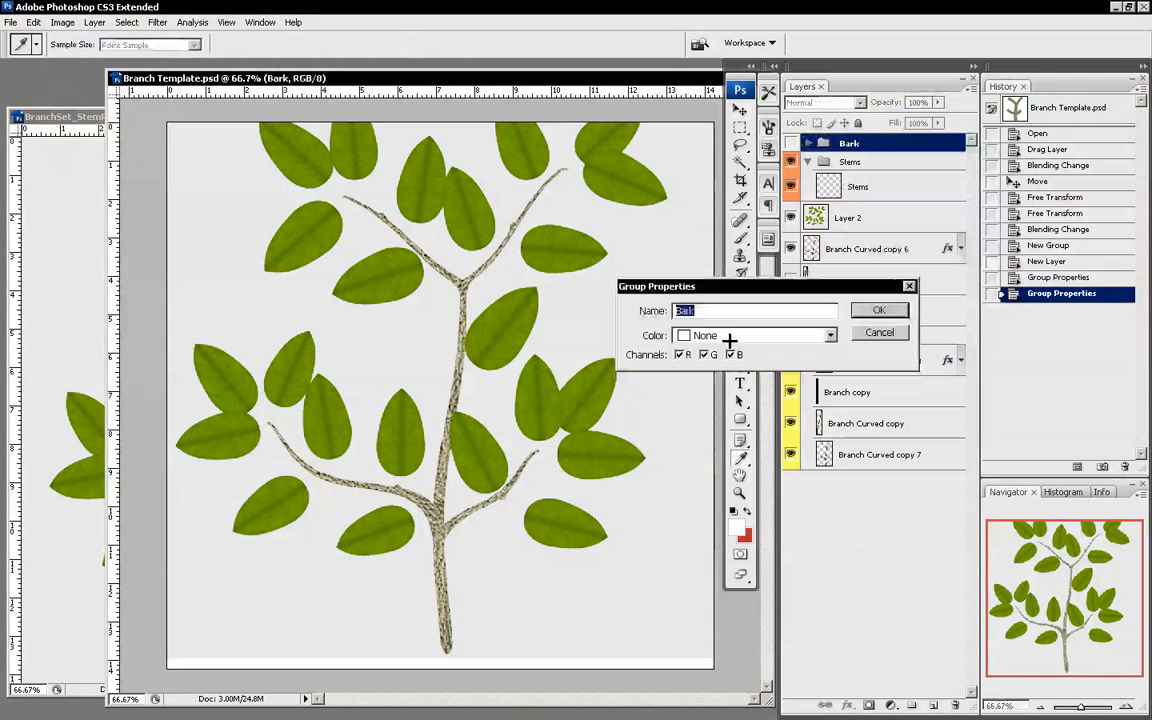
pyautogui.click(755, 335)
pyautogui.click(732, 417)
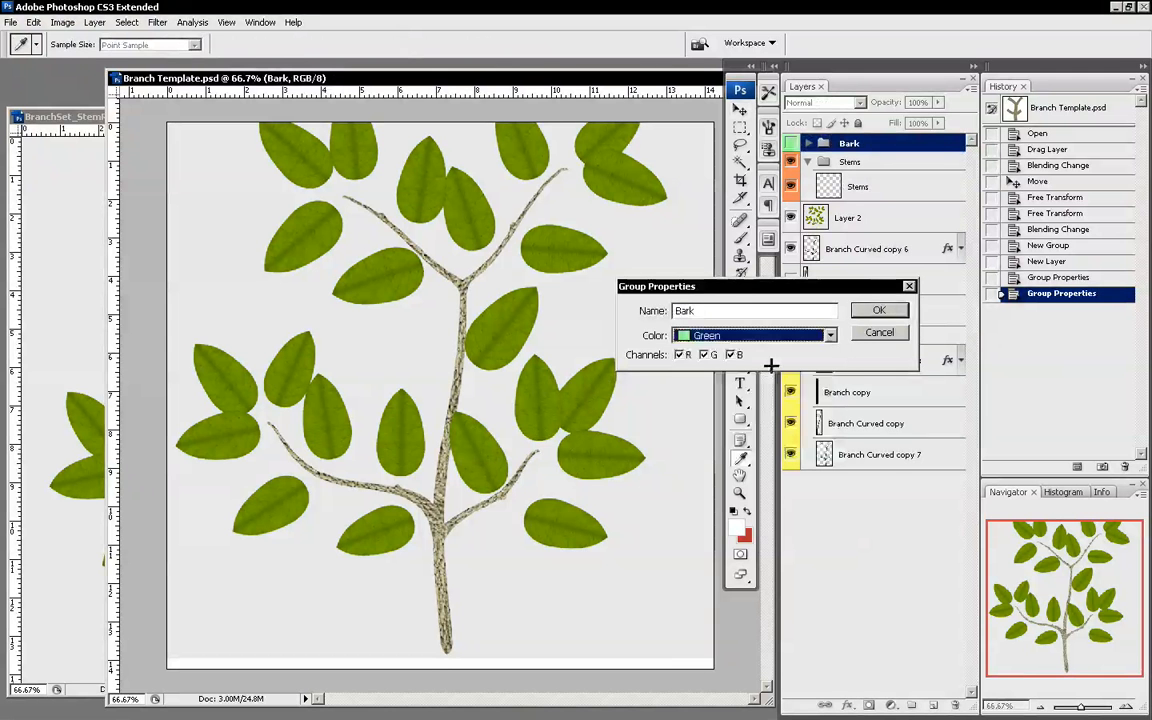
pyautogui.click(872, 310)
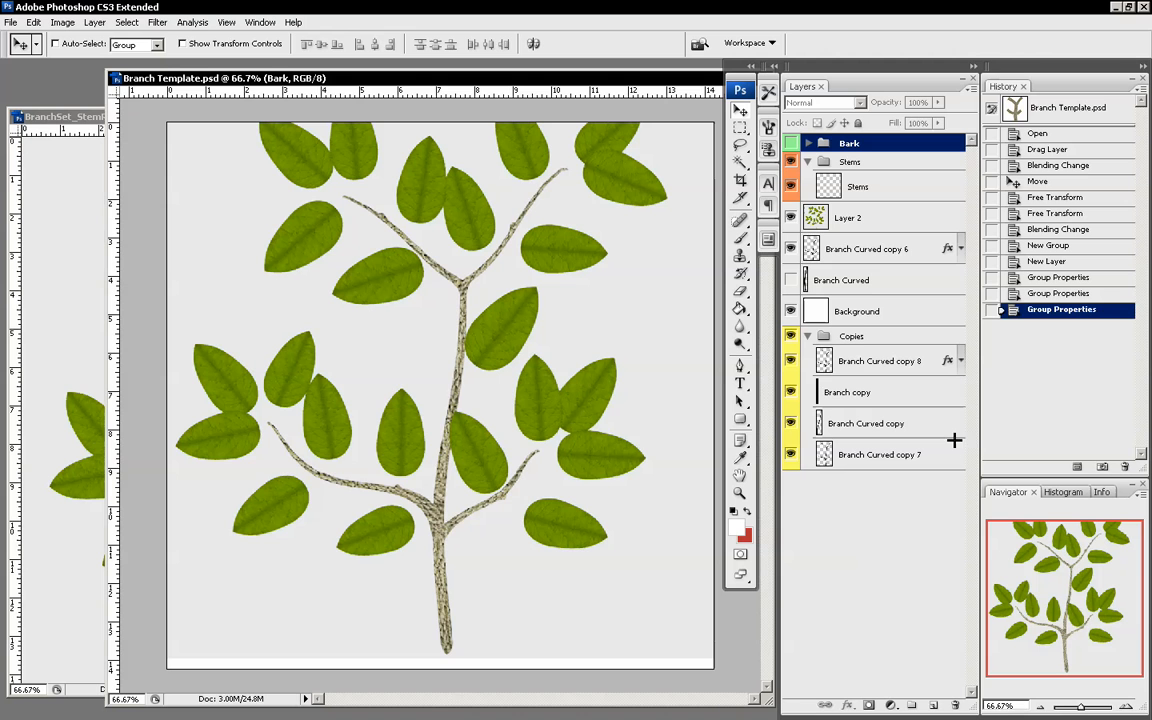
# Duplicate the Branch copy layer inside the Copies group
pyautogui.click(1128, 705)
pyautogui.click(1128, 705)
pyautogui.moveTo(1044, 606); pyautogui.dragTo(1068, 557)
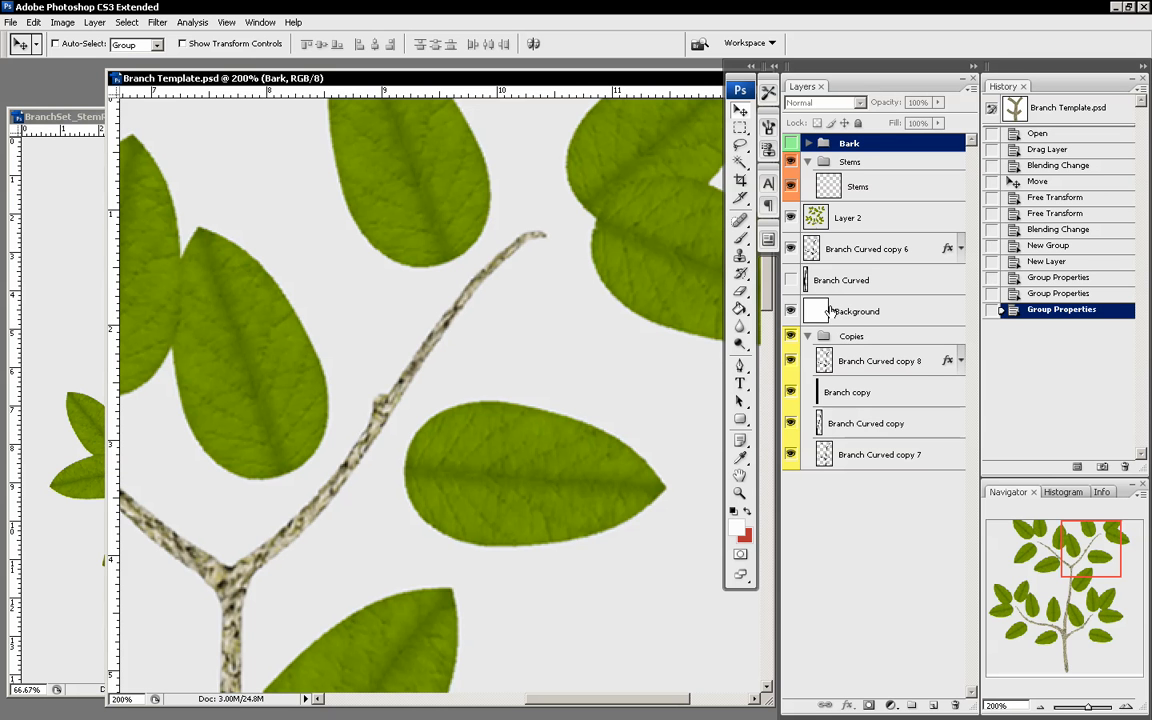
pyautogui.click(862, 187)
pyautogui.moveTo(1075, 553); pyautogui.dragTo(1074, 552)
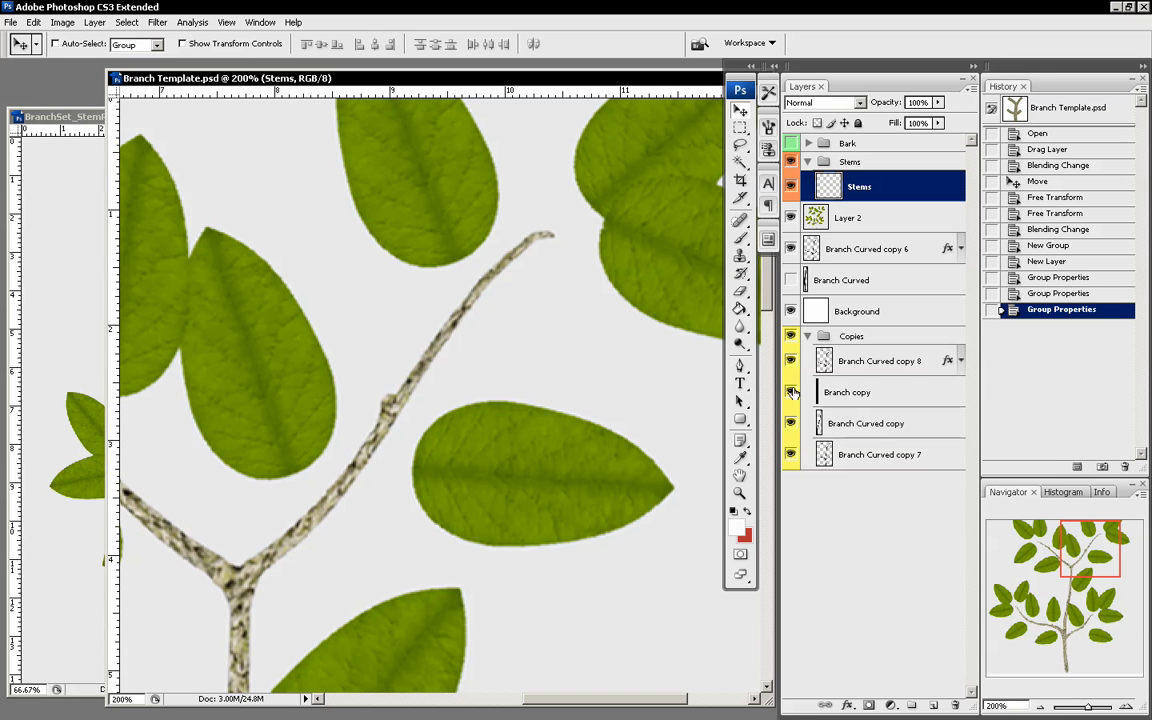
pyautogui.click(889, 397)
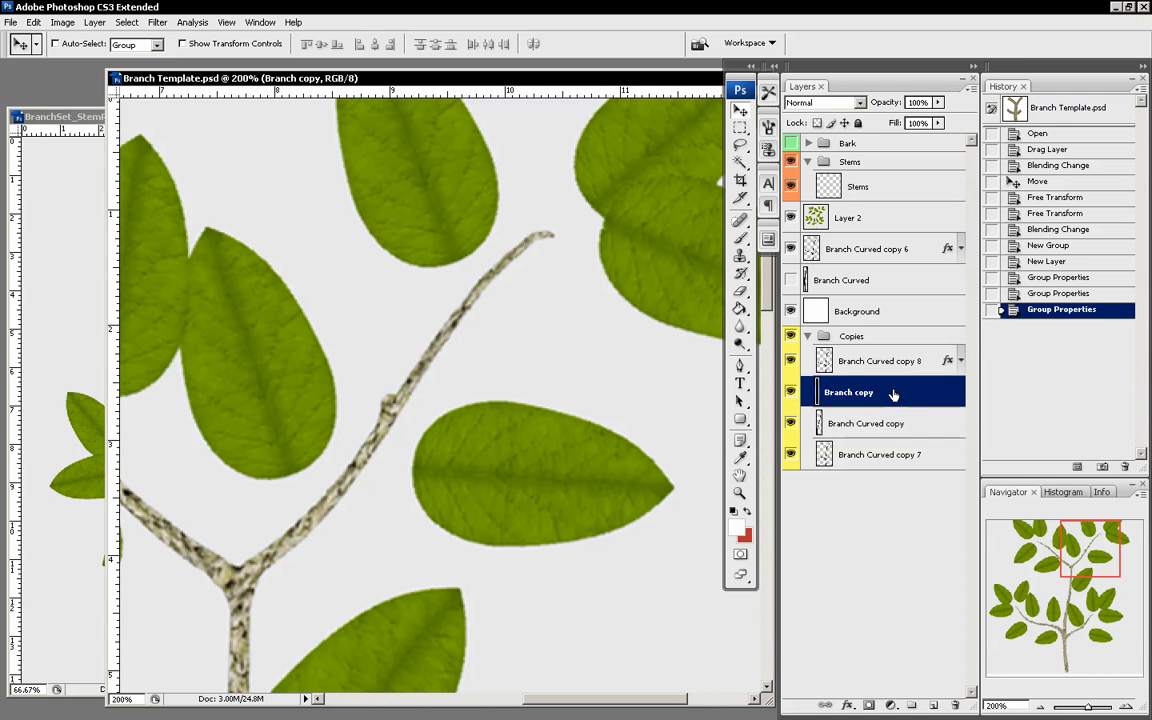
pyautogui.moveTo(892, 394); pyautogui.dragTo(934, 705)
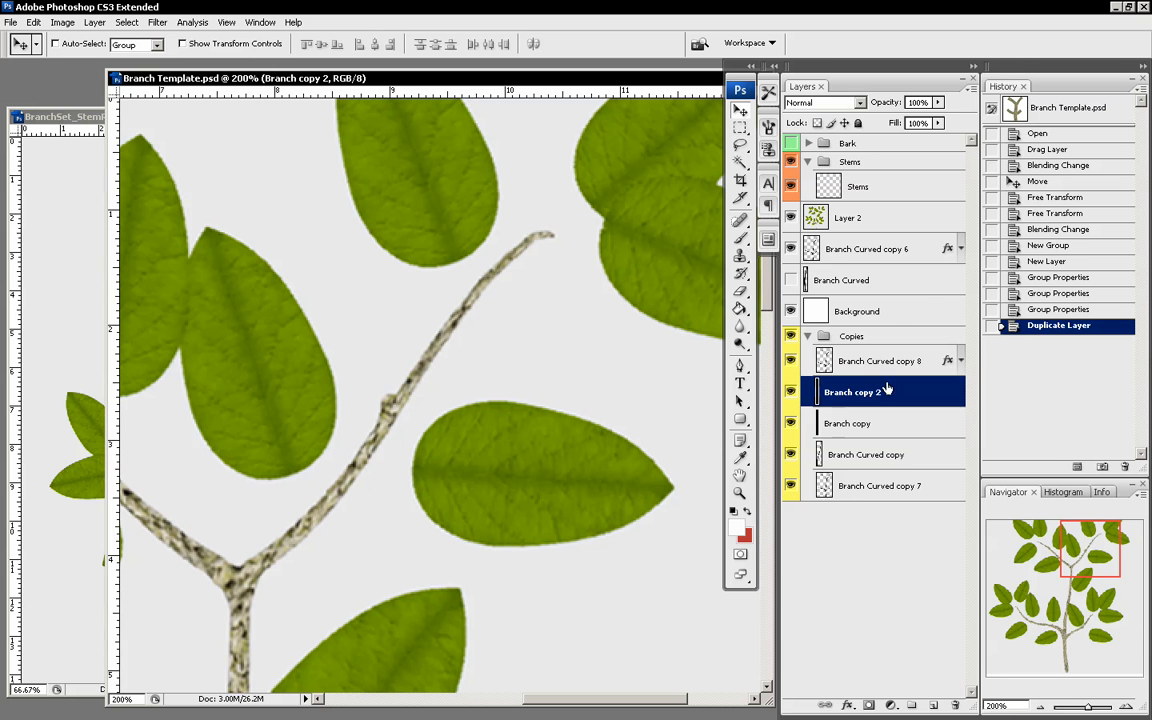
# Place the Branch copy 2 layer at the top of the Stems group and scale its black strip down across the upper-right twig
pyautogui.moveTo(885, 388); pyautogui.dragTo(880, 182)
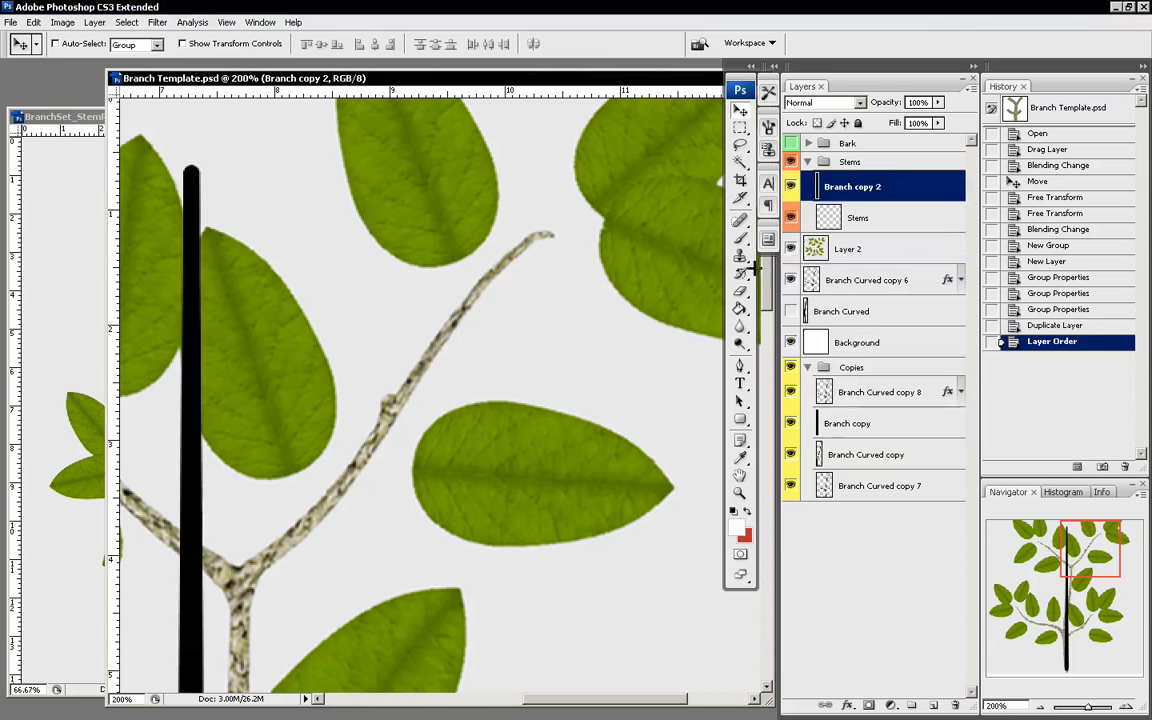
pyautogui.moveTo(320, 405); pyautogui.dragTo(378, 380)
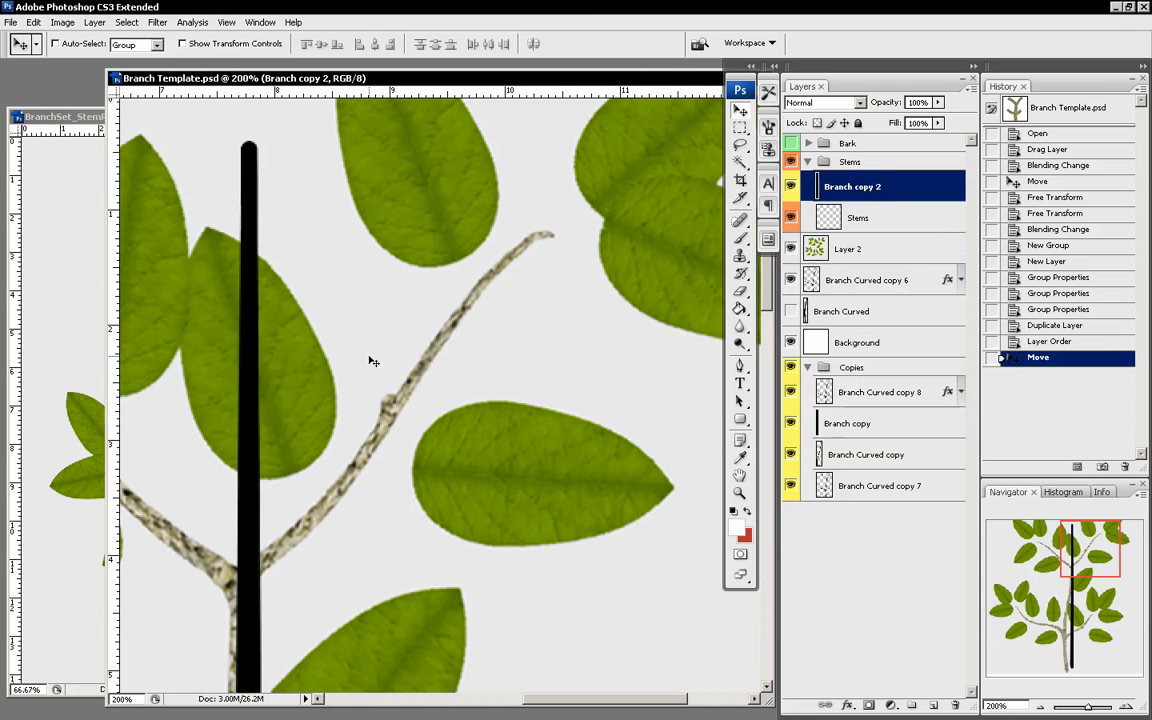
pyautogui.hotkey('ctrl', 't')
pyautogui.moveTo(269, 140); pyautogui.dragTo(356, 583)
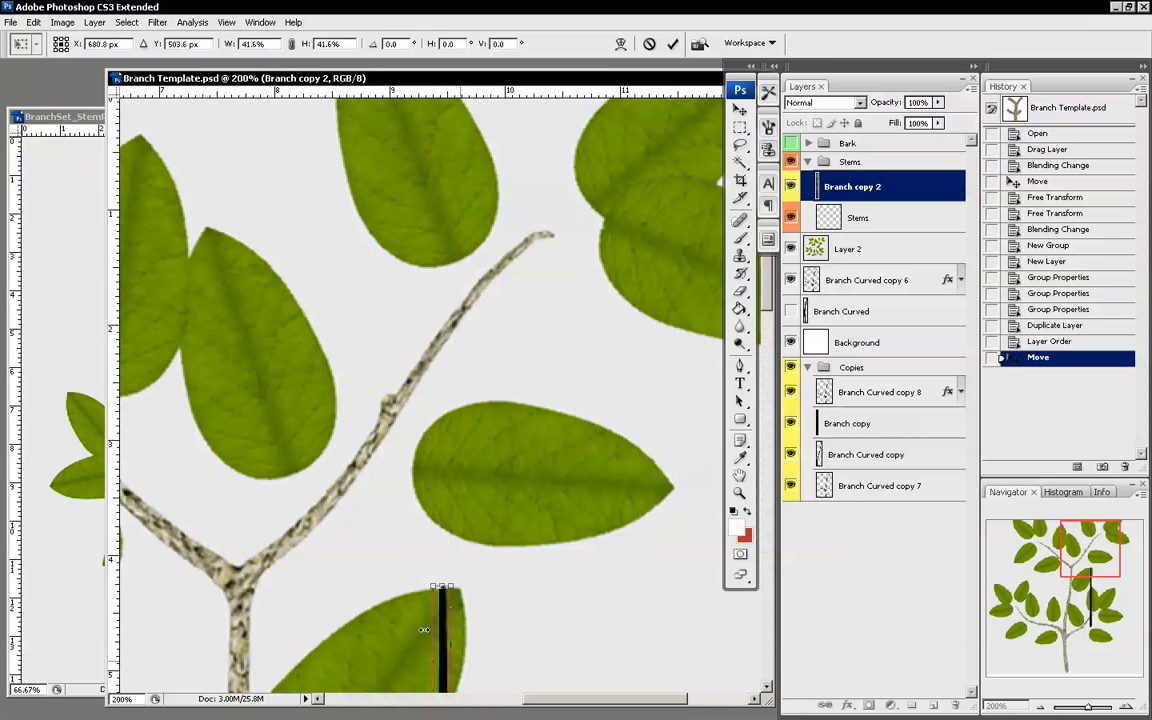
pyautogui.moveTo(443, 640); pyautogui.dragTo(510, 181)
pyautogui.keyDown('shift'); pyautogui.moveTo(510, 128); pyautogui.dragTo(509, 178); pyautogui.keyUp('shift')
pyautogui.press('Return')
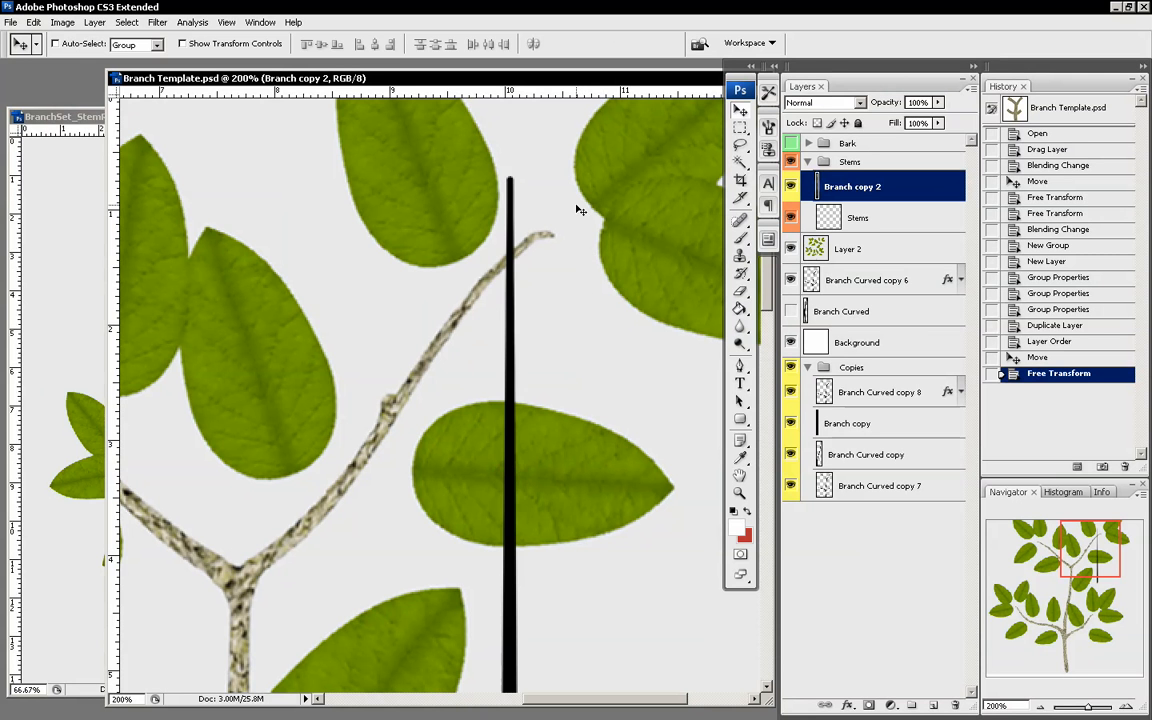
# Shift the black strip up and delete its lower part with rectangular selections so only a short stem remains
pyautogui.moveTo(541, 434); pyautogui.dragTo(501, 356)
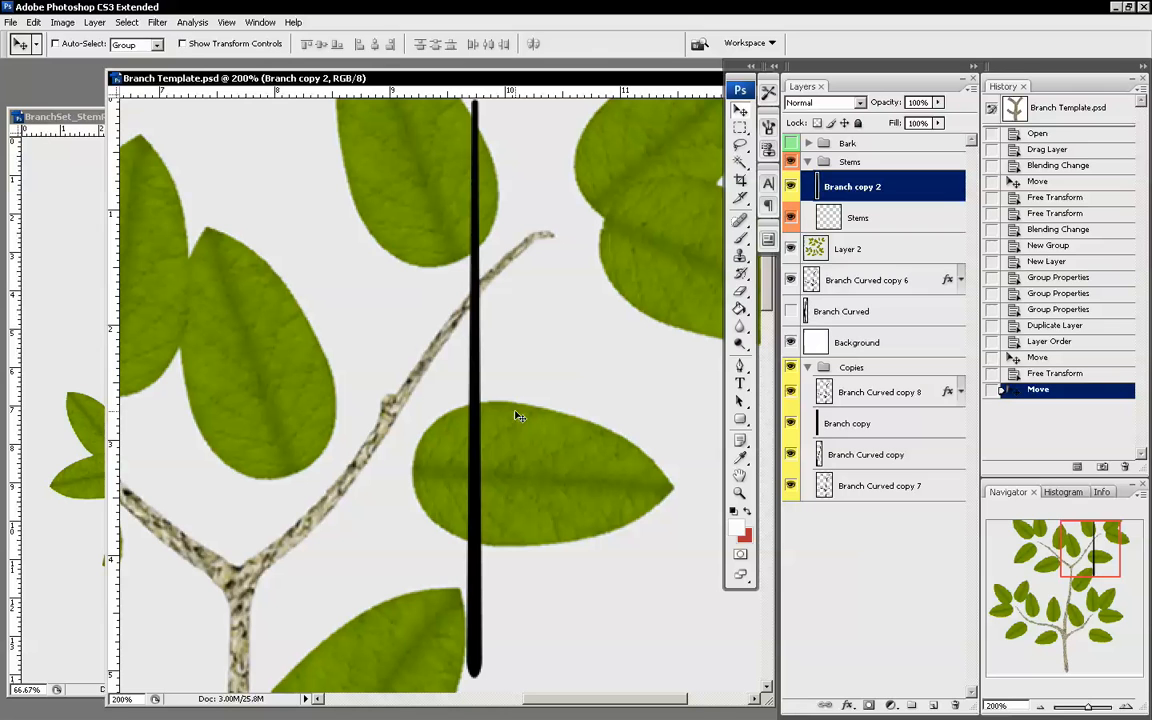
pyautogui.press('m')
pyautogui.moveTo(523, 675); pyautogui.dragTo(375, 466)
pyautogui.moveTo(474, 481); pyautogui.dragTo(478, 484)
pyautogui.press('Delete')
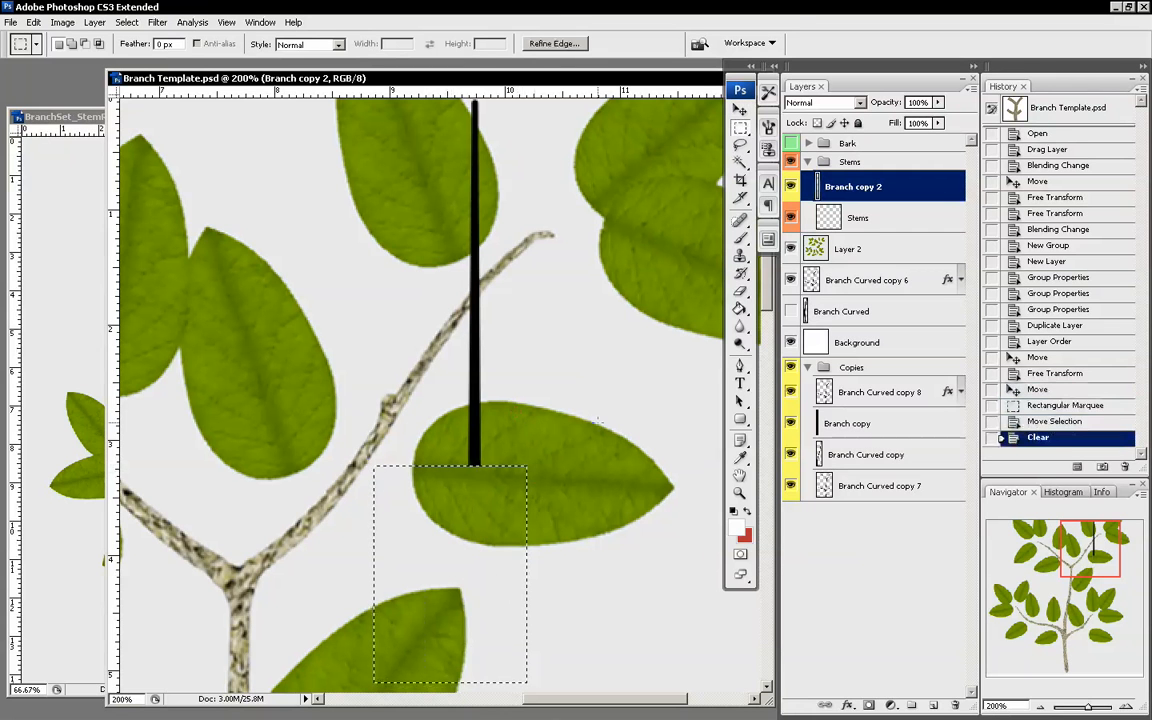
pyautogui.hotkey('ctrl', 'd')
pyautogui.moveTo(572, 471); pyautogui.dragTo(334, 290)
pyautogui.press('Delete')
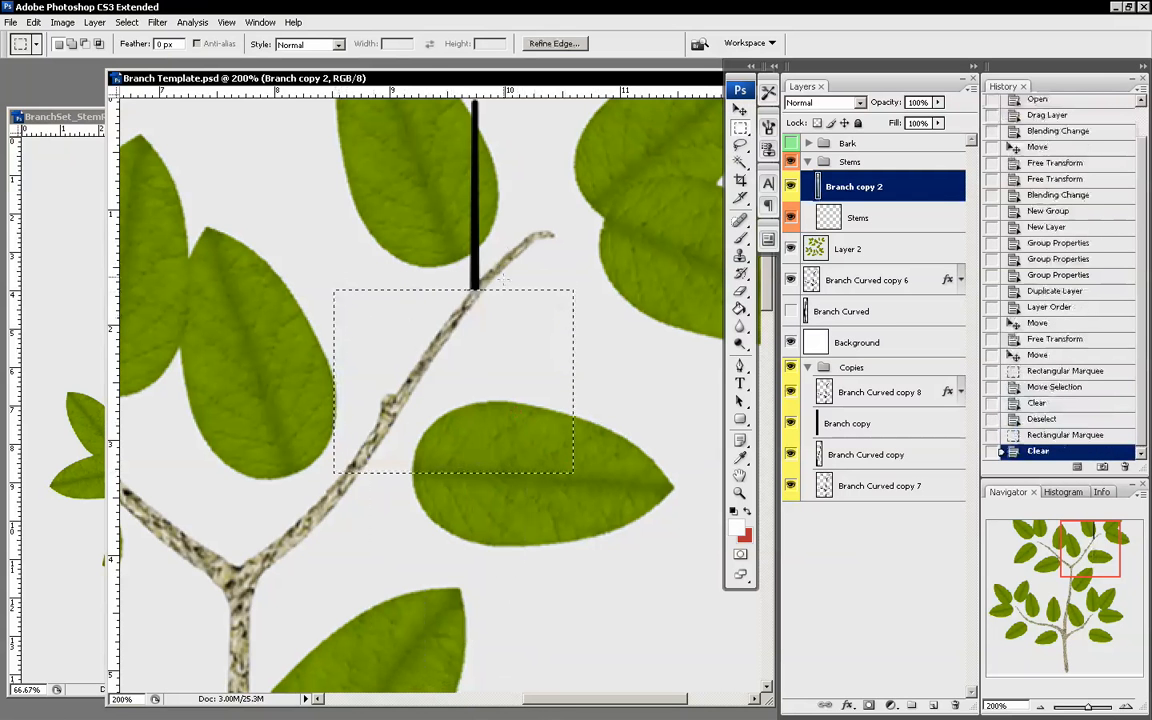
pyautogui.rightClick(506, 266)
# Move the short black strip into the gap beside the upper-right twig and adjust its width with Free Transform
pyautogui.press('v')
pyautogui.moveTo(508, 205); pyautogui.dragTo(391, 334)
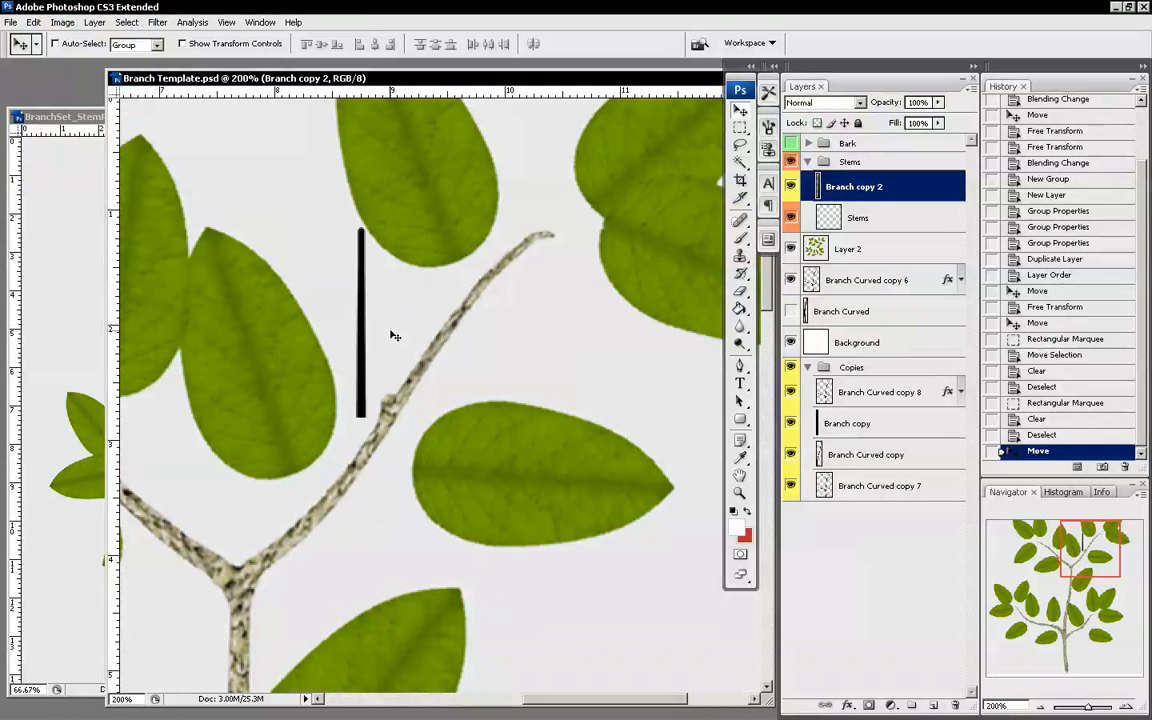
pyautogui.hotkey('ctrl', 't')
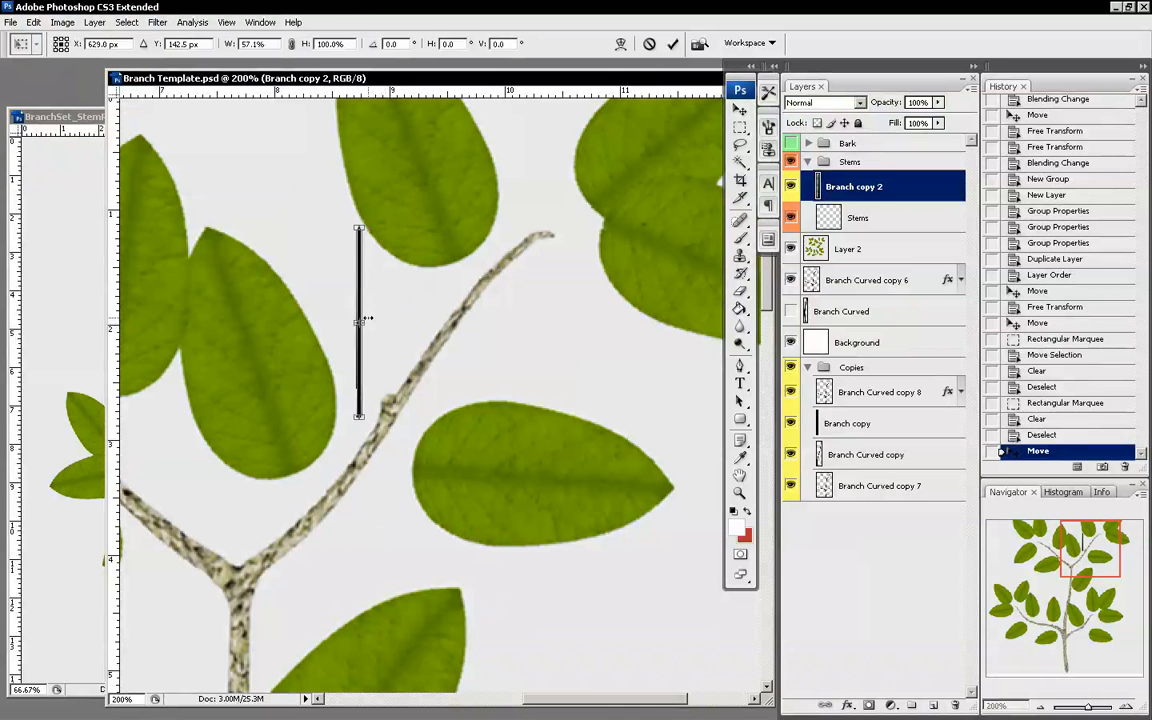
pyautogui.press('Return')
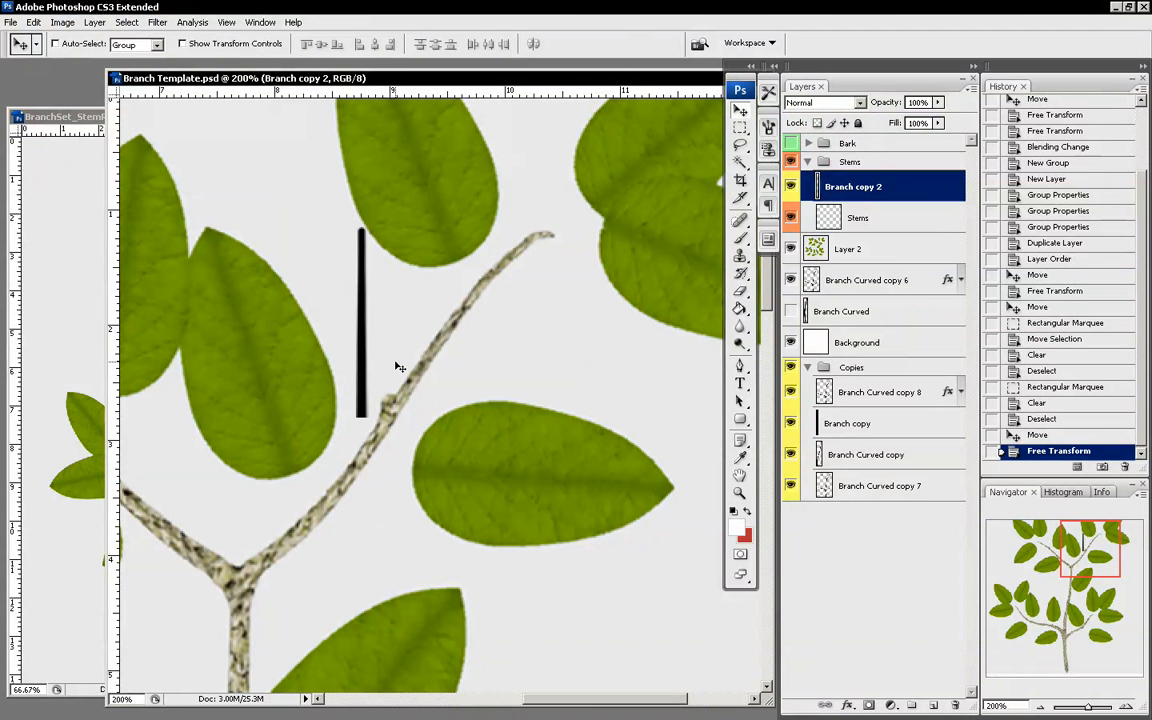
# Trim the blurred right and left edges of the short strip using one repositioned rectangular selection
pyautogui.press('m')
pyautogui.moveTo(405, 437); pyautogui.dragTo(362, 212)
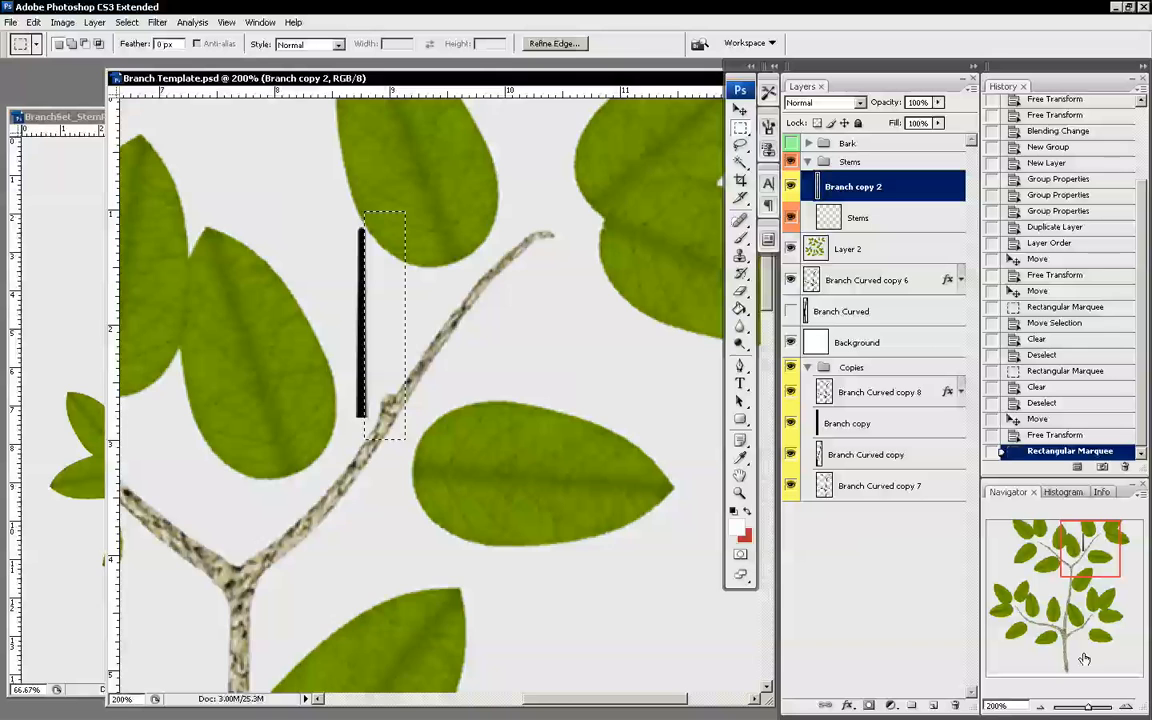
pyautogui.click(1127, 706)
pyautogui.click(1127, 706)
pyautogui.click(1127, 706)
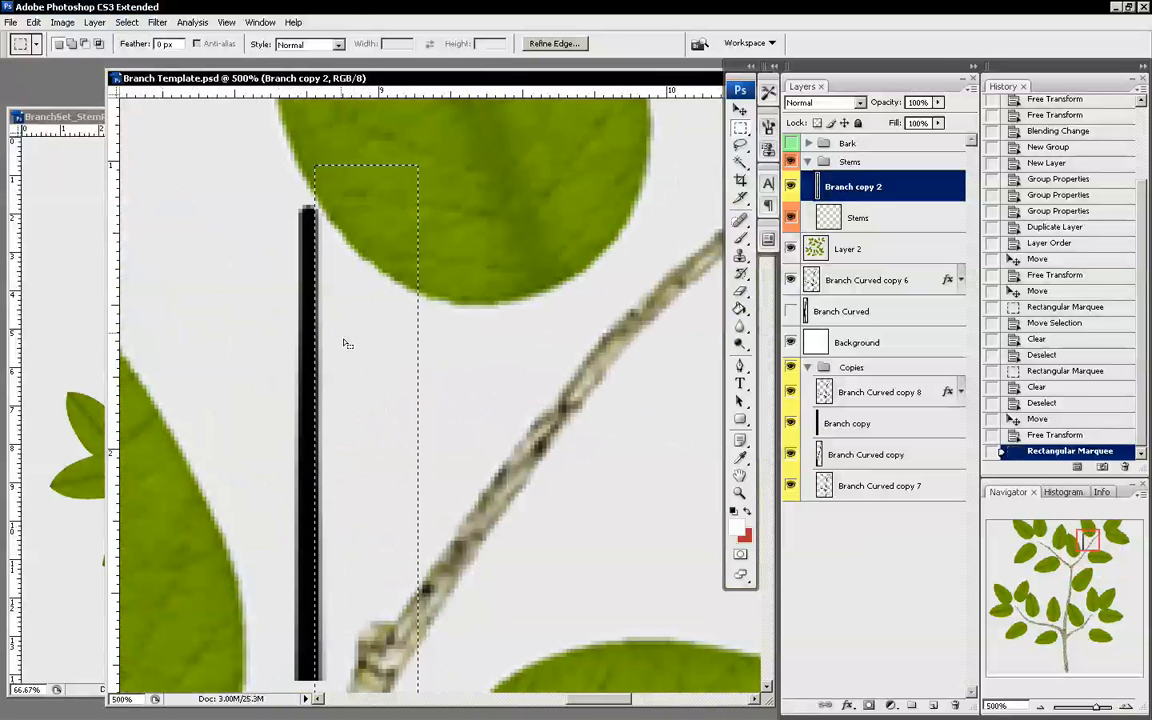
pyautogui.press('Delete')
pyautogui.moveTo(355, 334); pyautogui.dragTo(242, 324)
pyautogui.press('Delete')
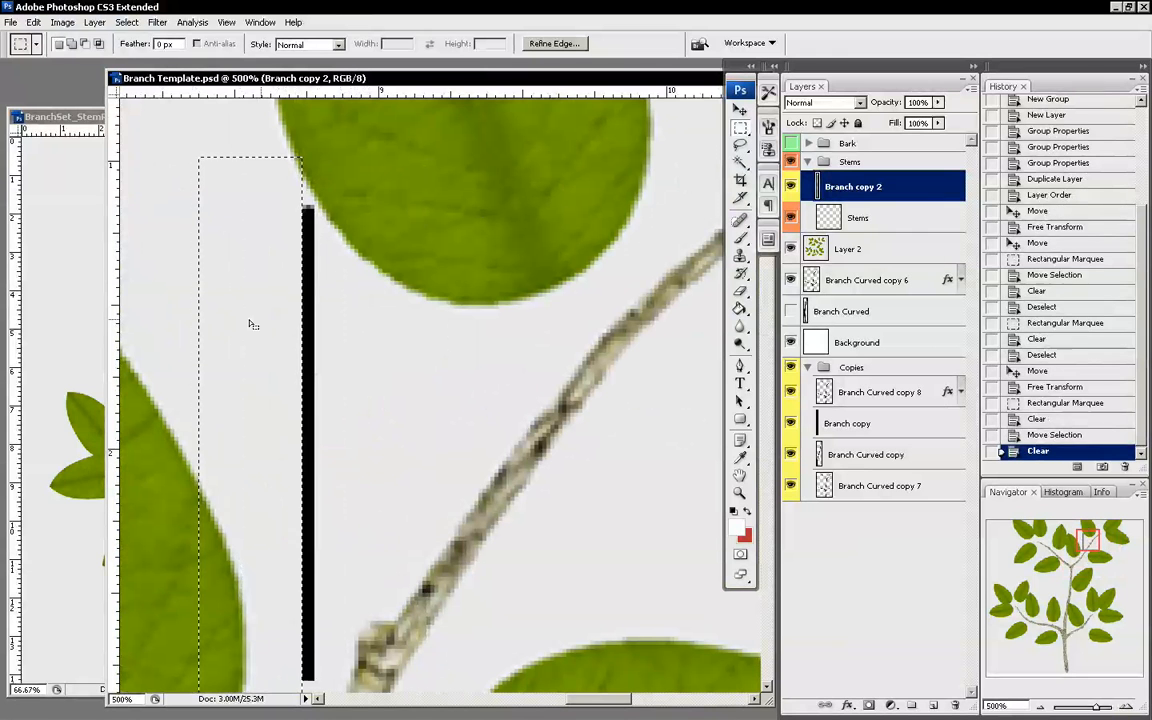
# Trim the blurred top edge of the short strip and clear the selection
pyautogui.hotkey('ctrl', 'd')
pyautogui.moveTo(258, 168); pyautogui.dragTo(302, 212)
pyautogui.press('Delete')
pyautogui.rightClick(342, 205)
pyautogui.click(385, 218)
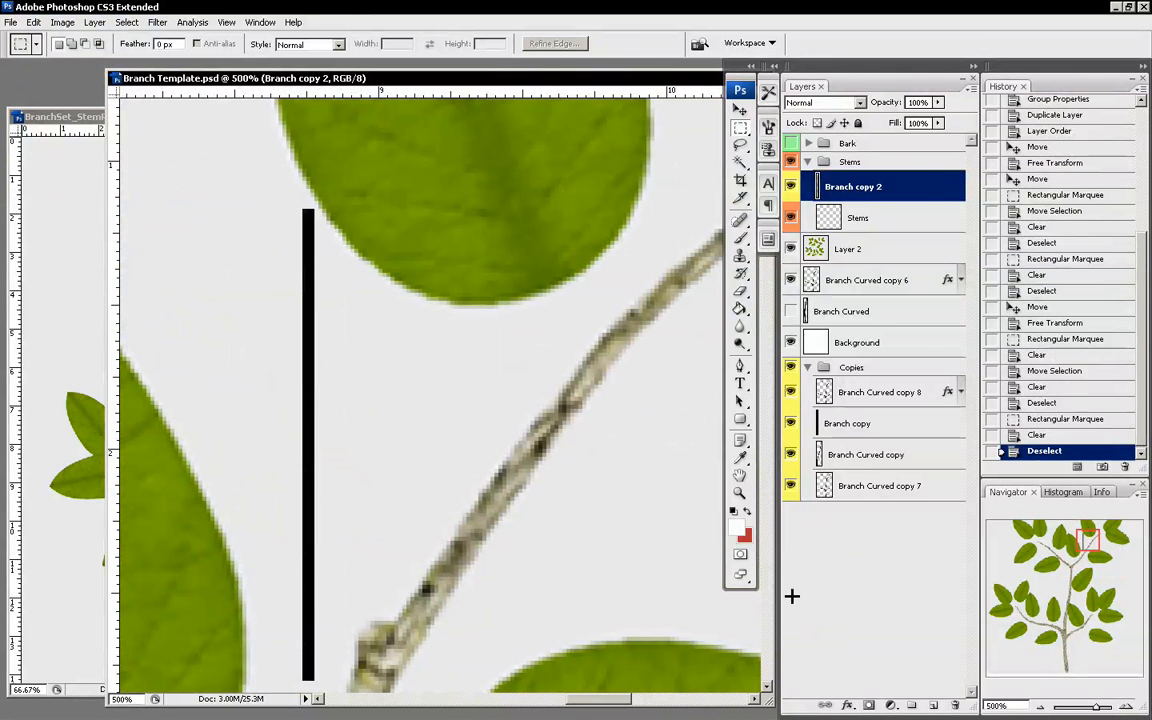
# Switch from the Rounded Rectangle tool to the plain Rectangle tool for drawing beside the twig
pyautogui.click(1044, 708)
pyautogui.click(1044, 708)
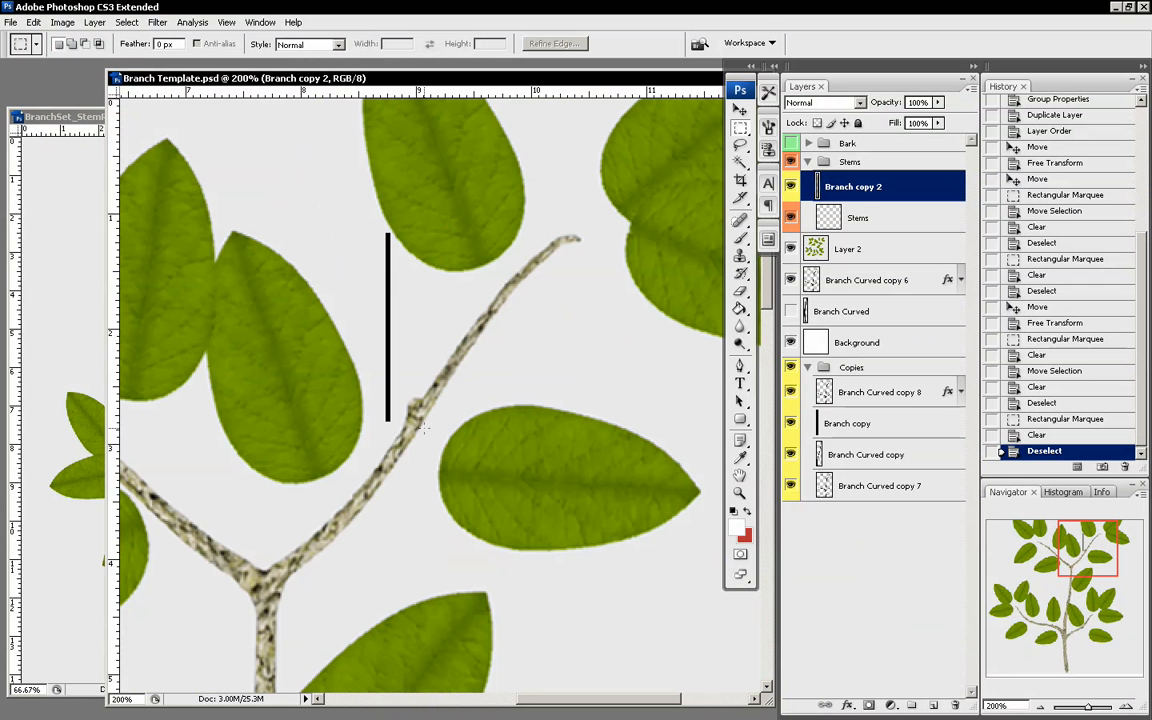
pyautogui.click(740, 419)
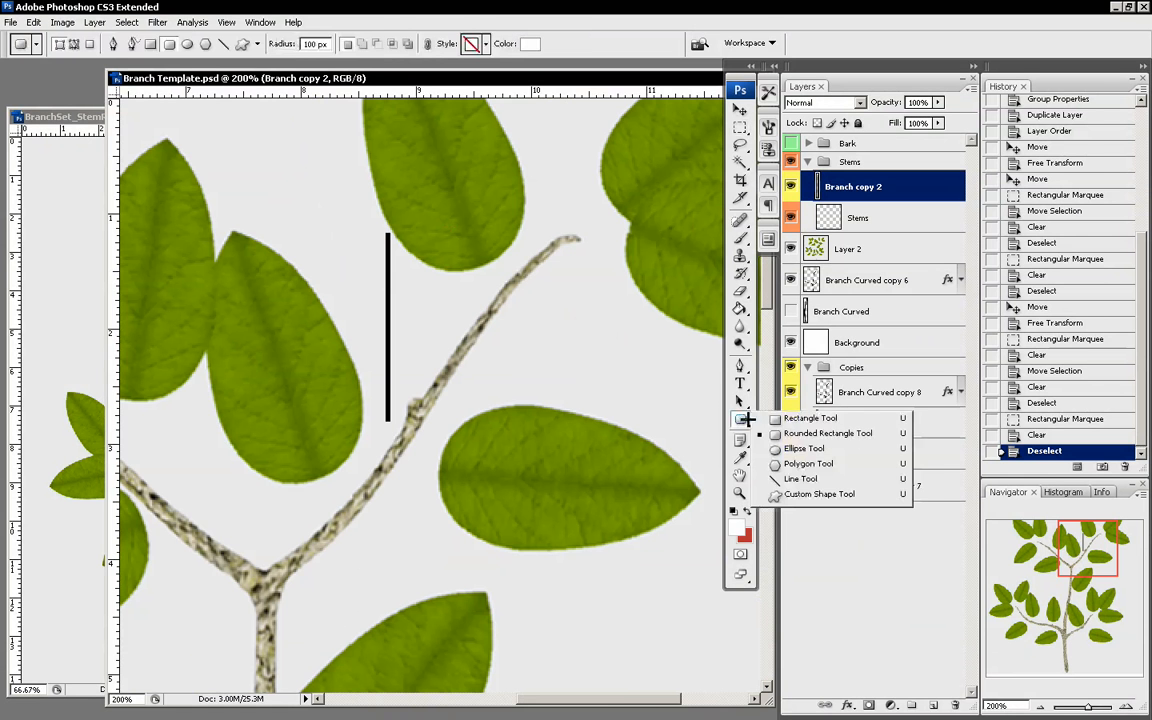
pyautogui.click(800, 418)
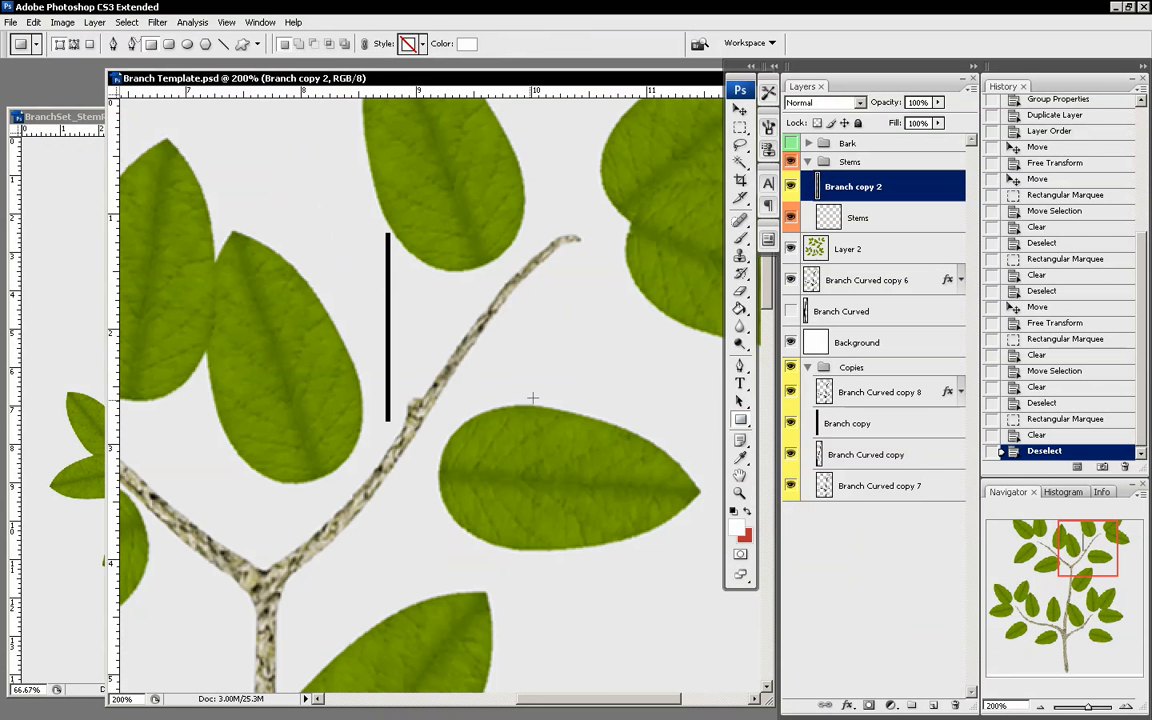
pyautogui.click(1126, 706)
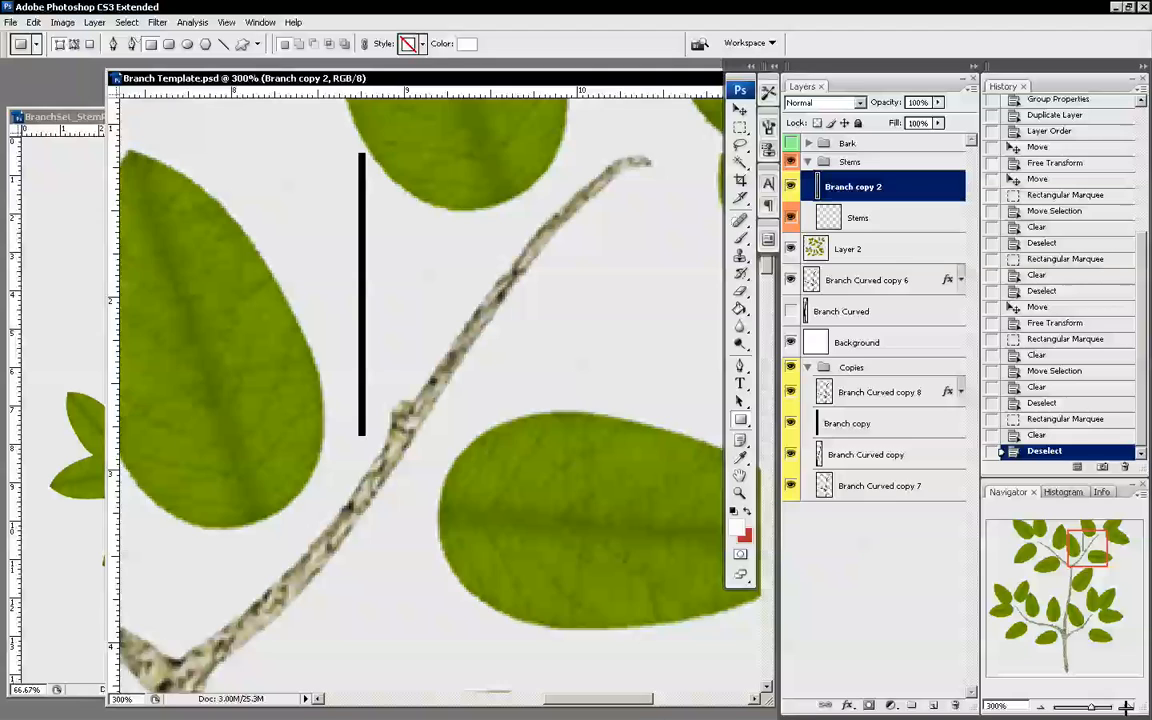
pyautogui.click(1126, 706)
pyautogui.moveTo(483, 259)
pyautogui.mouseDown()
pyautogui.moveTo(514, 332)
pyautogui.moveTo(598, 423)
pyautogui.mouseUp()
pyautogui.press('Return')
pyautogui.hotkey('ctrl', 'z')
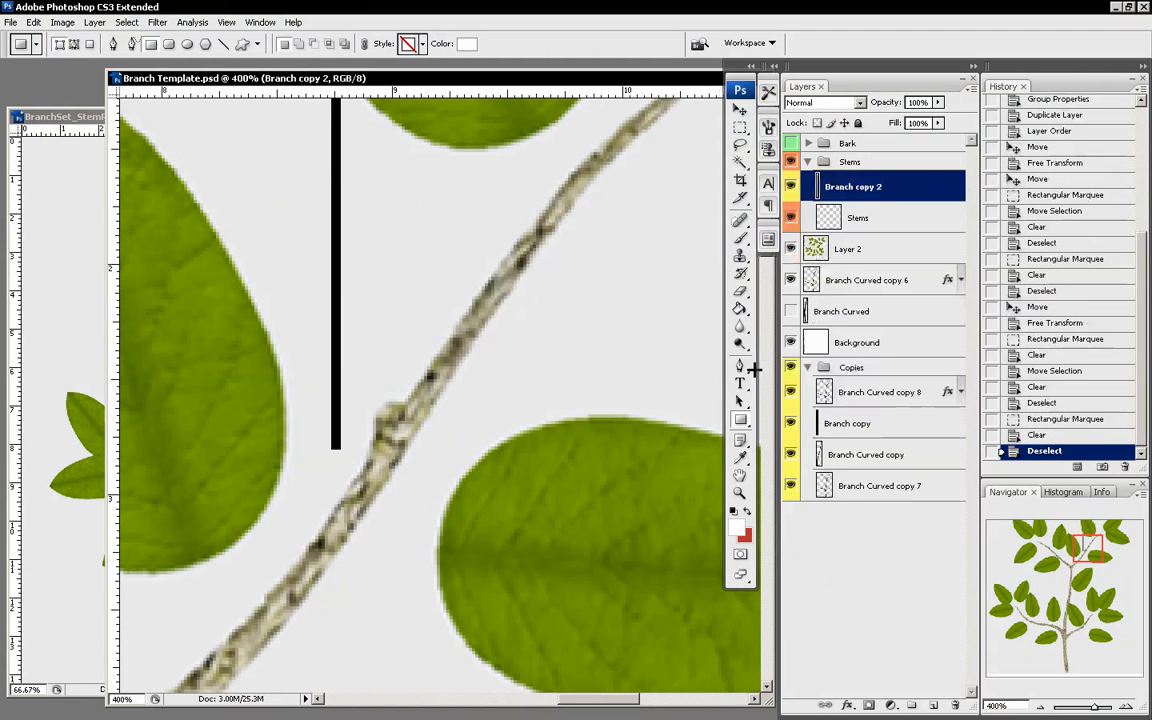
# Set the foreground colour to black
pyautogui.click(737, 526)
pyautogui.moveTo(527, 378); pyautogui.dragTo(183, 560)
pyautogui.click(772, 249)
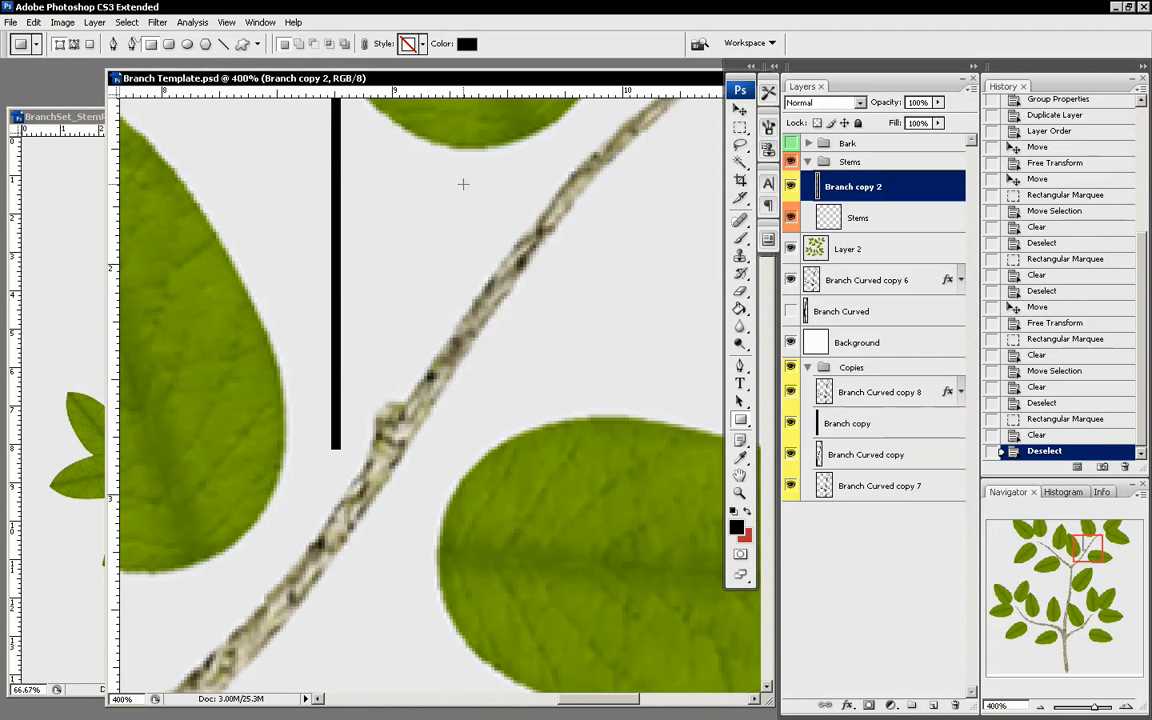
# Draw a black rectangle over the upper-right twig and rasterize its shape layer
pyautogui.moveTo(449, 196); pyautogui.dragTo(567, 379)
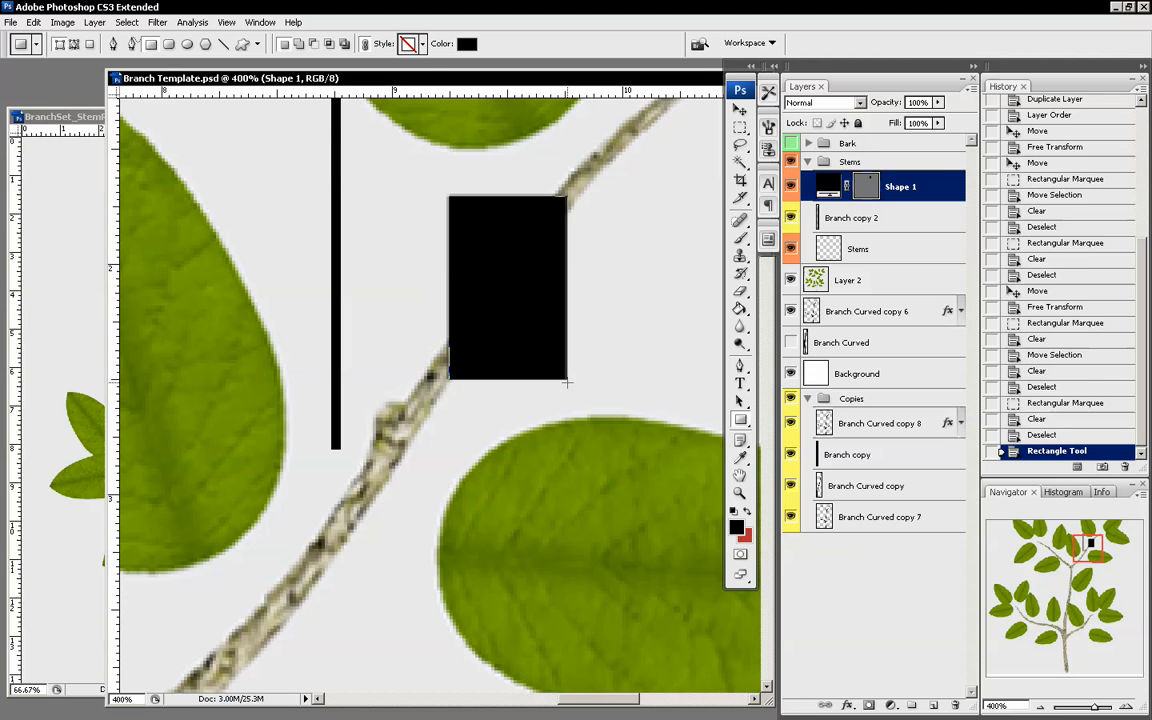
pyautogui.rightClick(954, 186)
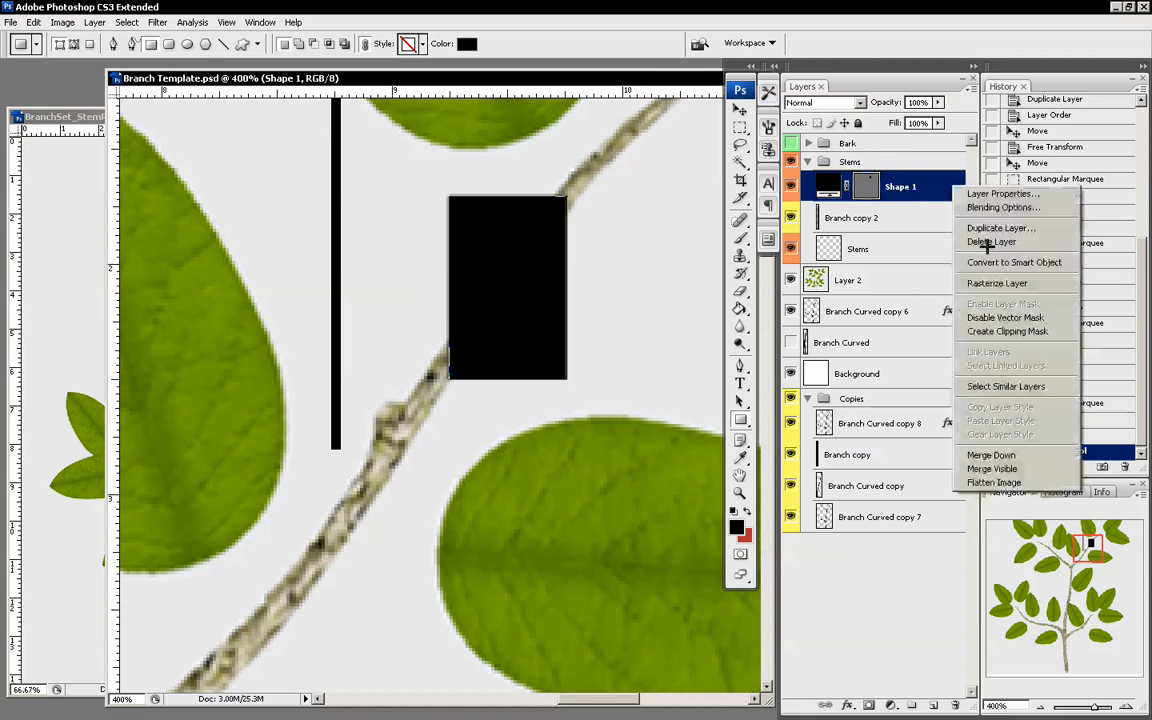
pyautogui.click(990, 288)
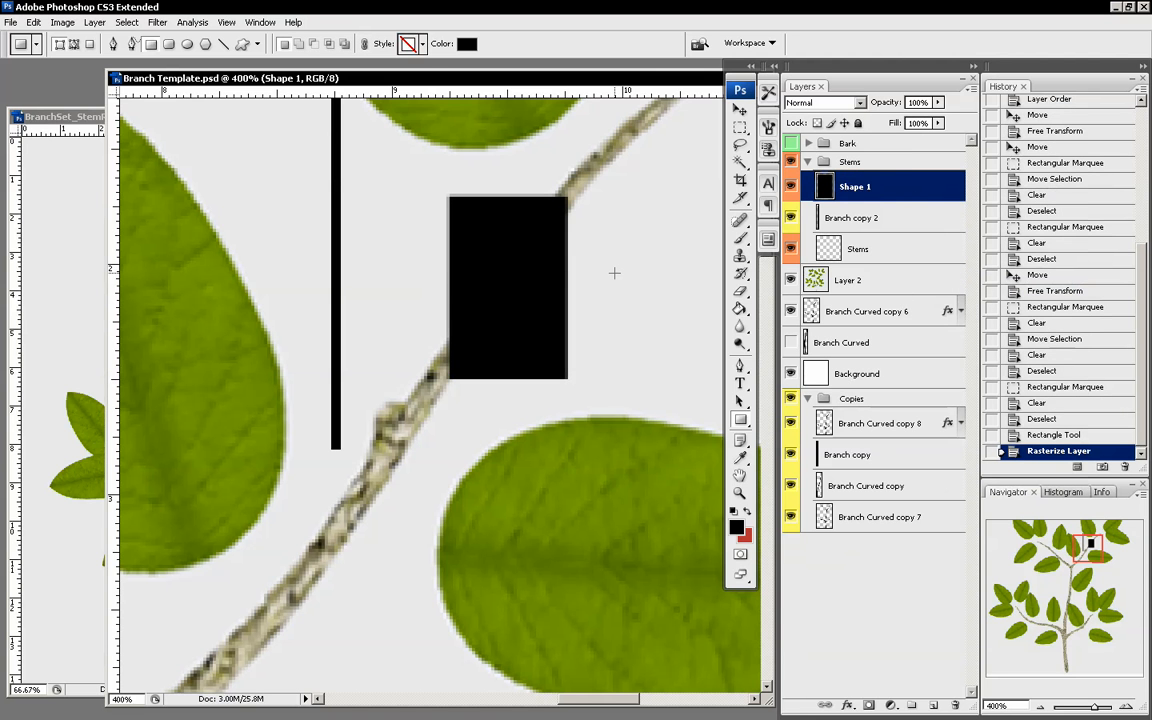
# Move the black rectangle off the twig and trim its blurred top and left edges with rectangular selections
pyautogui.press('v')
pyautogui.moveTo(540, 244); pyautogui.dragTo(639, 302)
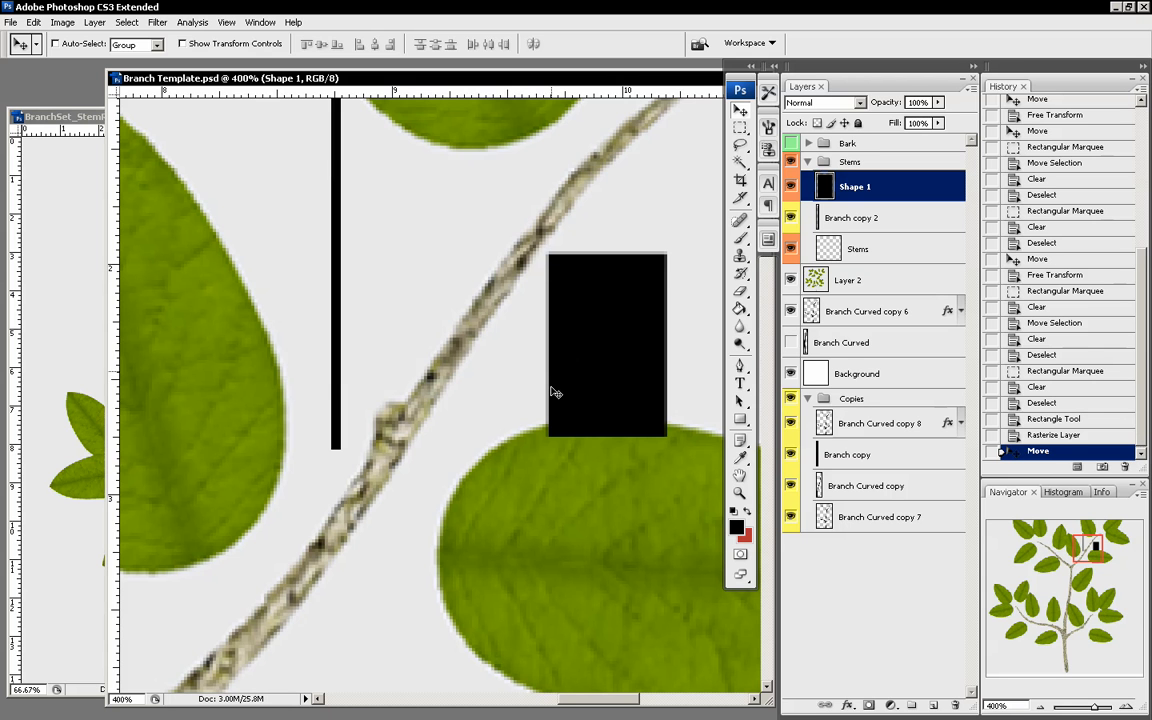
pyautogui.press('m')
pyautogui.moveTo(501, 204); pyautogui.dragTo(699, 253)
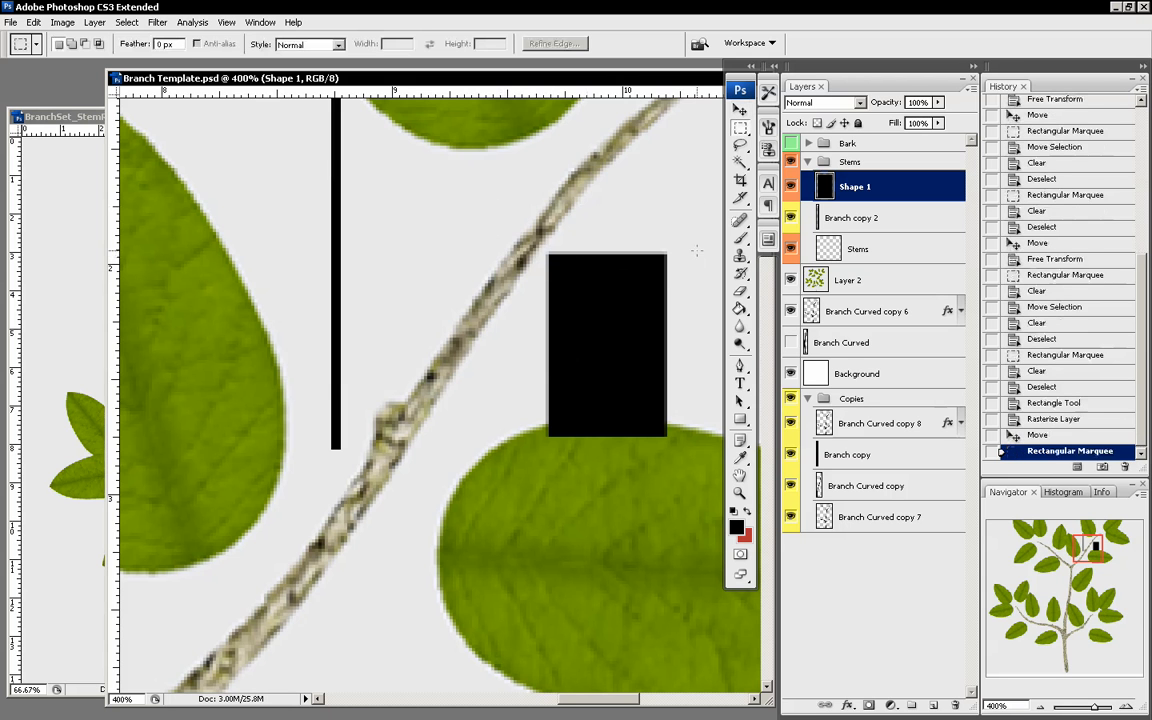
pyautogui.press('Down')
pyautogui.press('Delete')
pyautogui.moveTo(446, 171)
pyautogui.mouseDown()
pyautogui.moveTo(488, 326)
pyautogui.moveTo(548, 334)
pyautogui.moveTo(550, 462)
pyautogui.mouseUp()
pyautogui.press('Delete')
pyautogui.rightClick(482, 266)
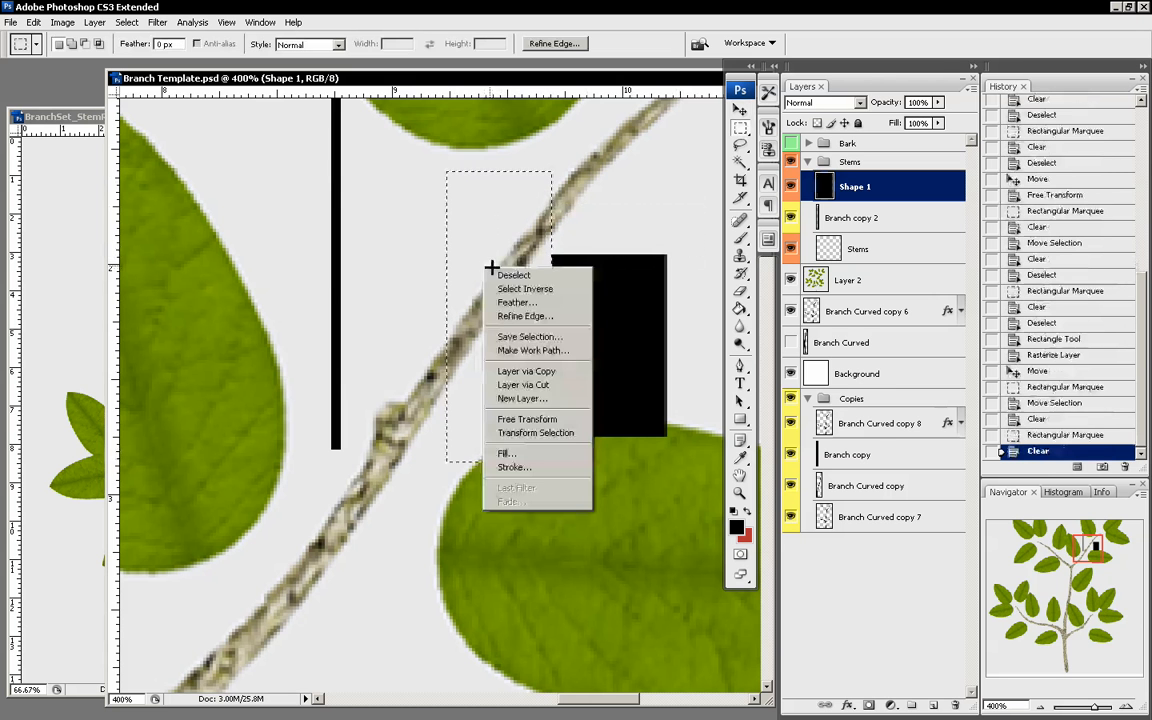
pyautogui.click(505, 275)
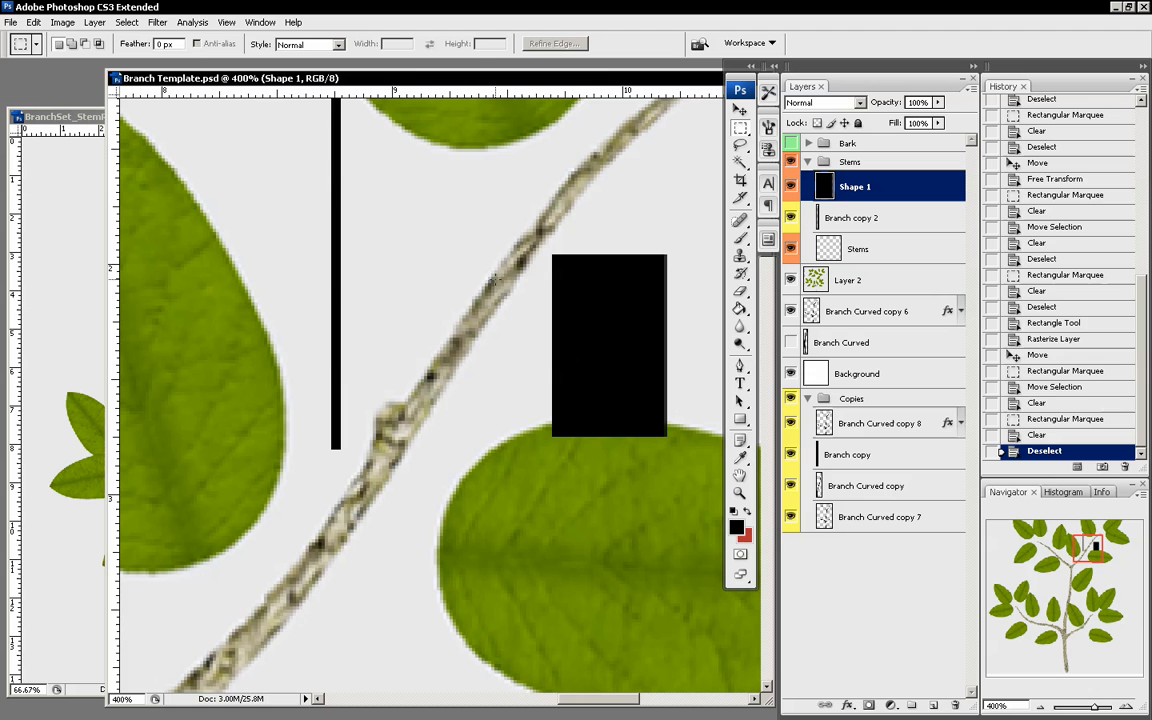
# Delete the layer holding the trimmed black rectangle
pyautogui.rightClick(815, 182)
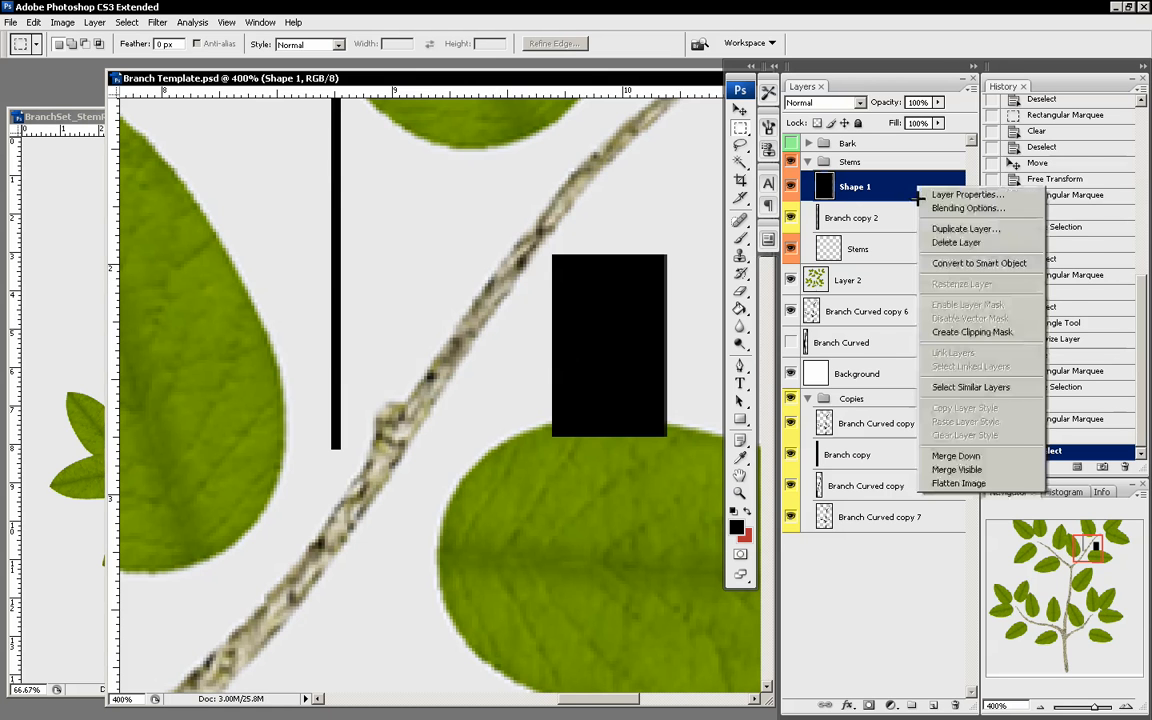
pyautogui.click(845, 218)
pyautogui.click(559, 270)
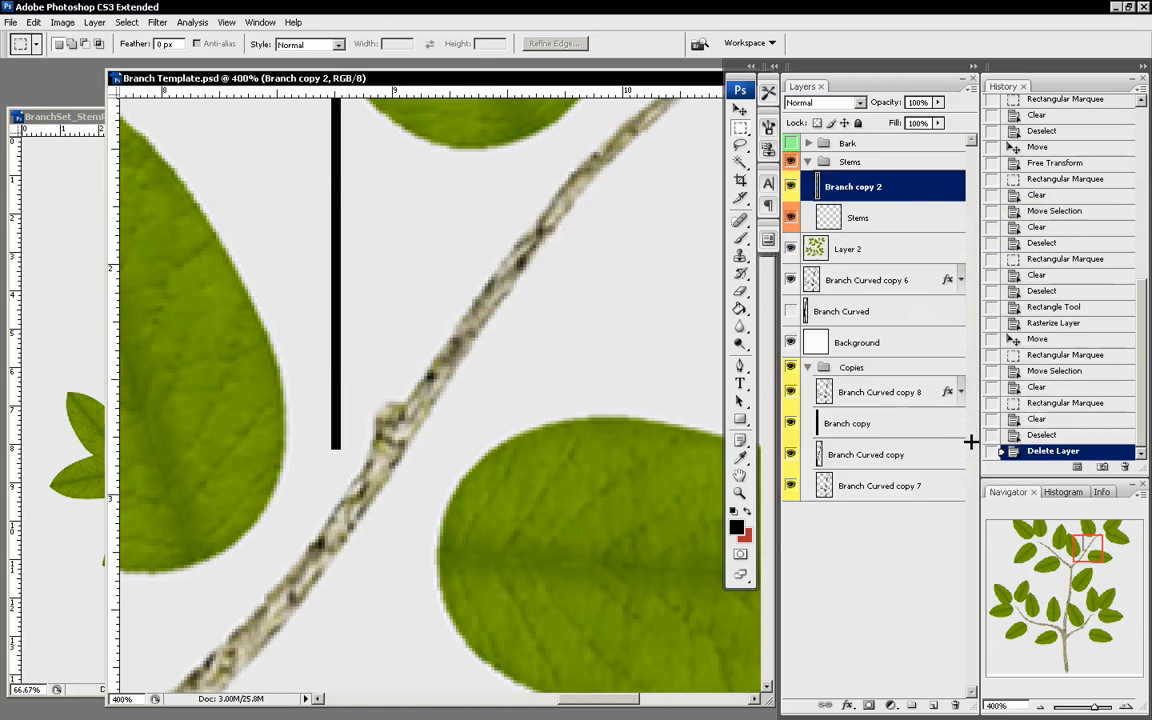
# Draw a smaller, narrow black rectangle across the lower edge of the leaf beside the upper-right twig and rasterize its layer
pyautogui.click(1040, 706)
pyautogui.click(1040, 706)
pyautogui.click(1040, 706)
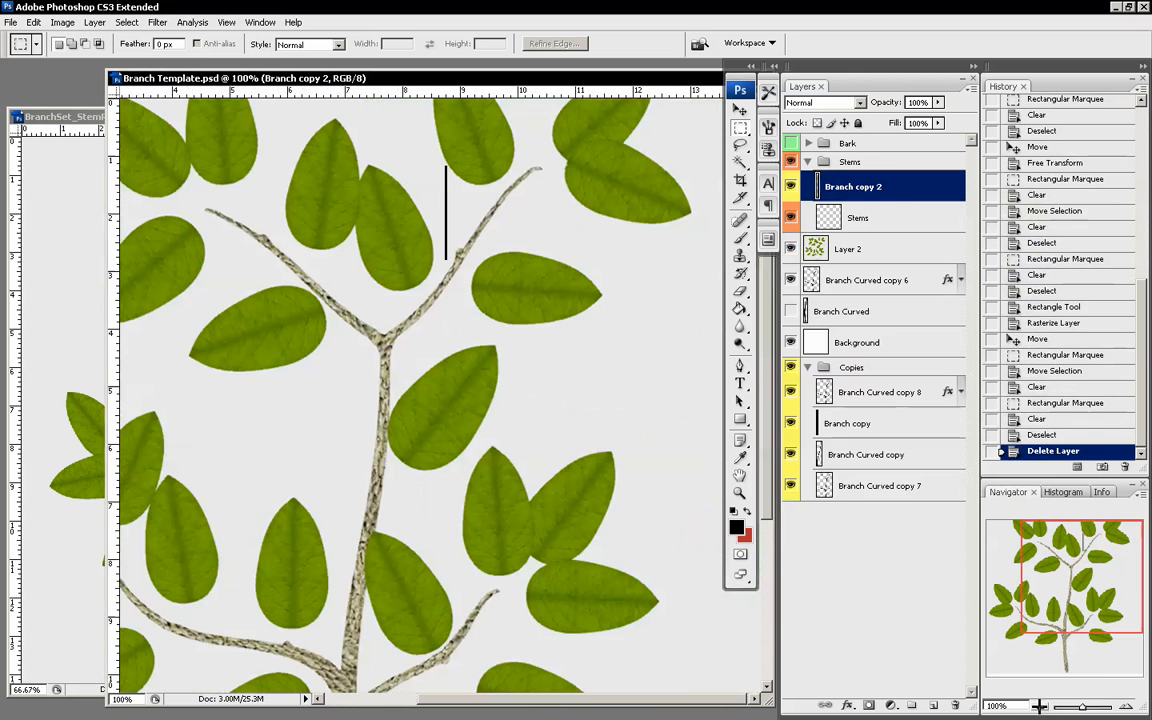
pyautogui.press('u')
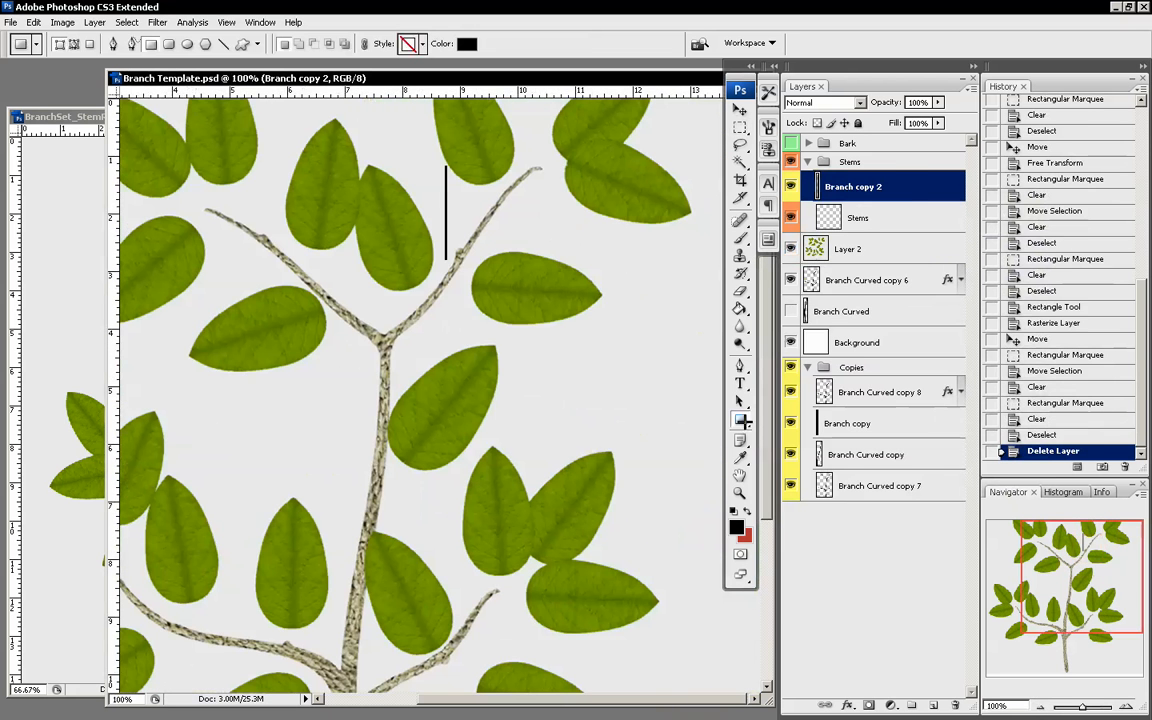
pyautogui.moveTo(522, 293); pyautogui.dragTo(545, 348)
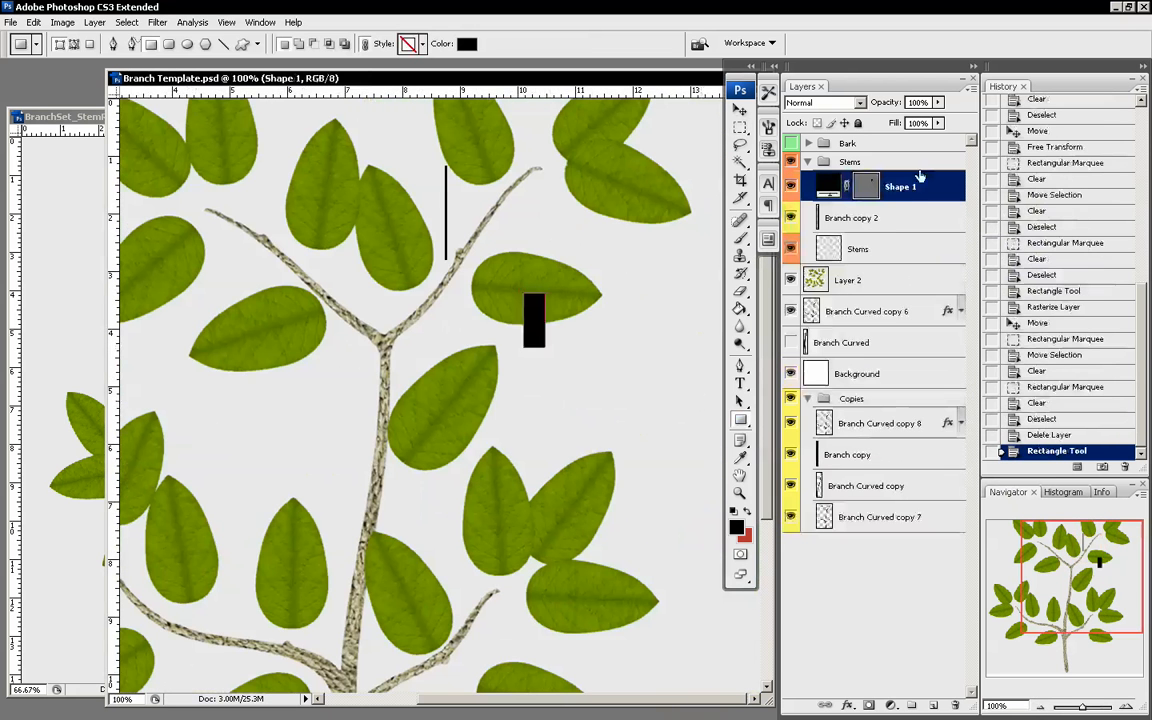
pyautogui.rightClick(949, 205)
pyautogui.click(1000, 258)
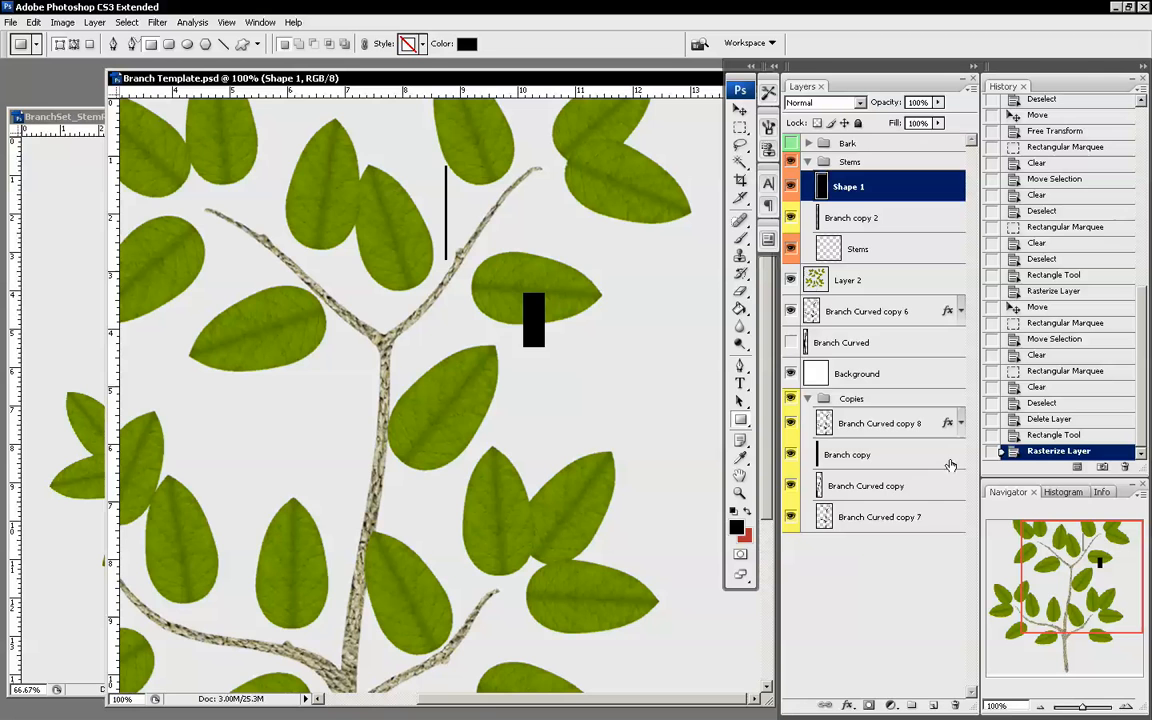
# Delete the Shape 1 layer holding the black rectangle over the leaf beside the upper-right twig
pyautogui.hotkey('ctrl', '+')
pyautogui.hotkey('ctrl', '+')
pyautogui.hotkey('ctrl', '+')
pyautogui.hotkey('ctrl', '+')
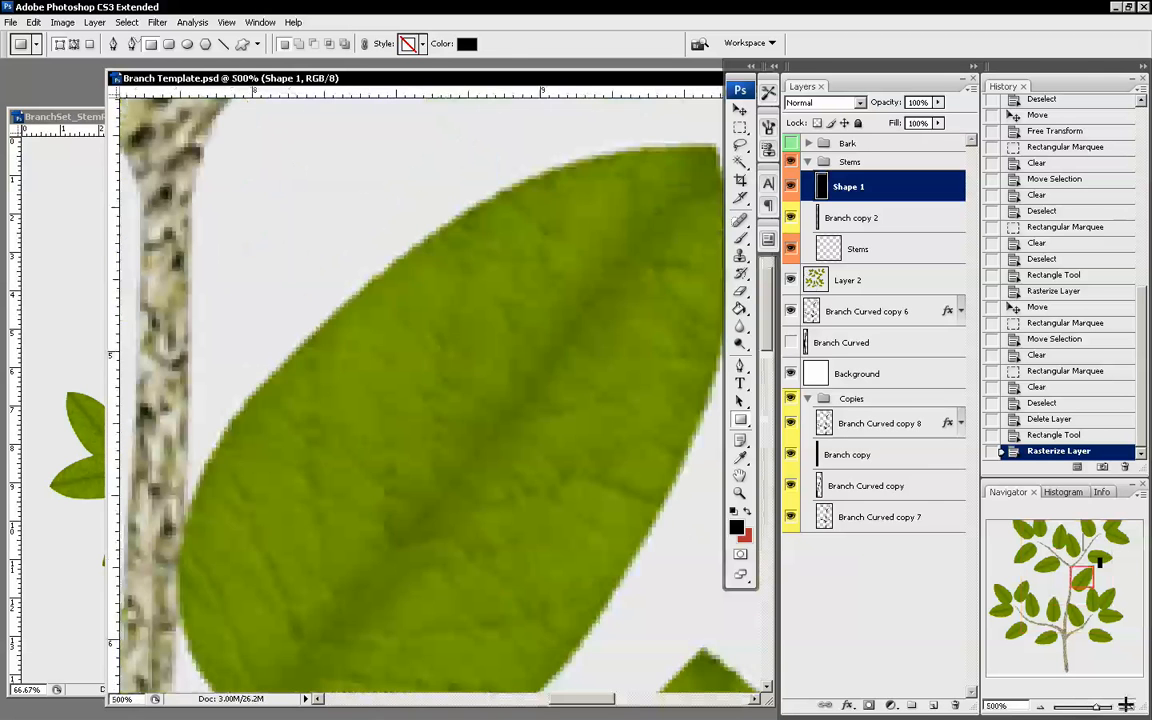
pyautogui.moveTo(1068, 566); pyautogui.dragTo(1097, 558)
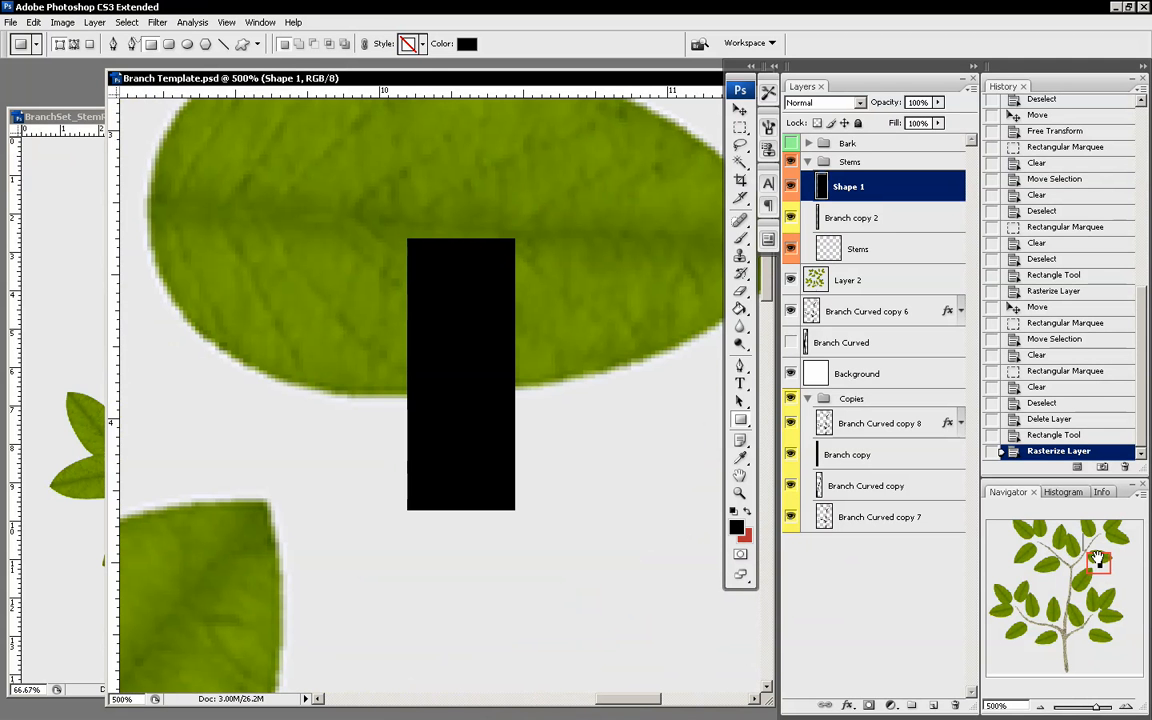
pyautogui.click(1041, 706)
pyautogui.click(1041, 706)
pyautogui.click(1041, 706)
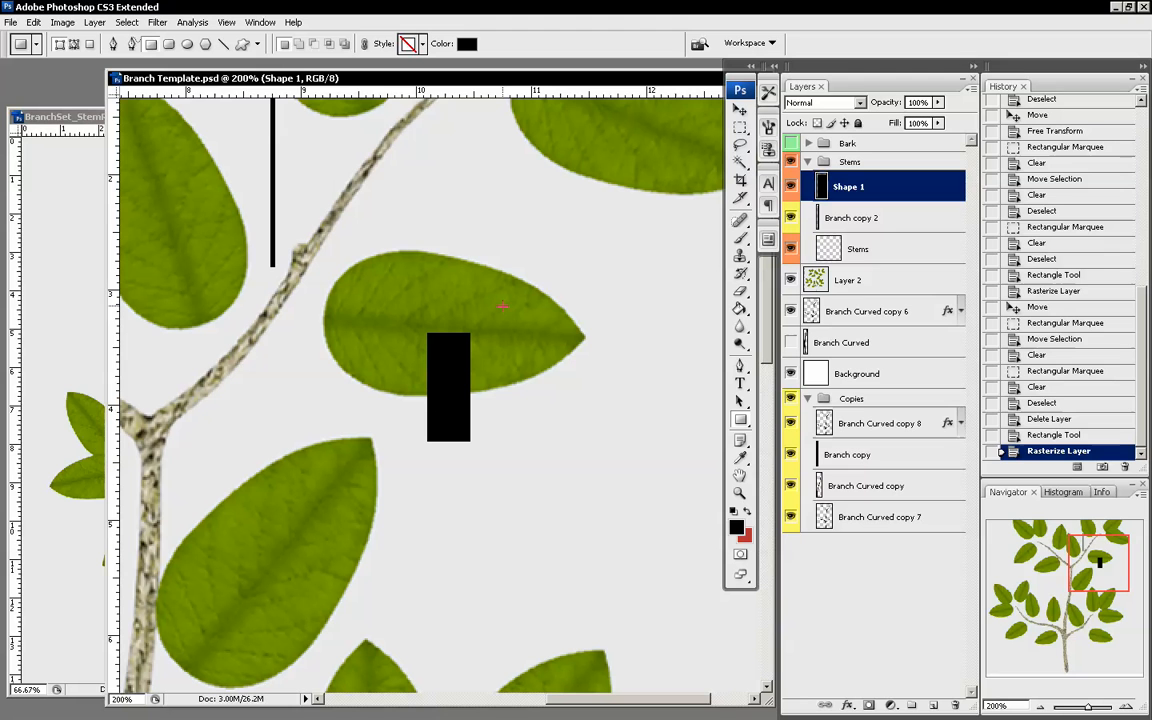
pyautogui.rightClick(895, 195)
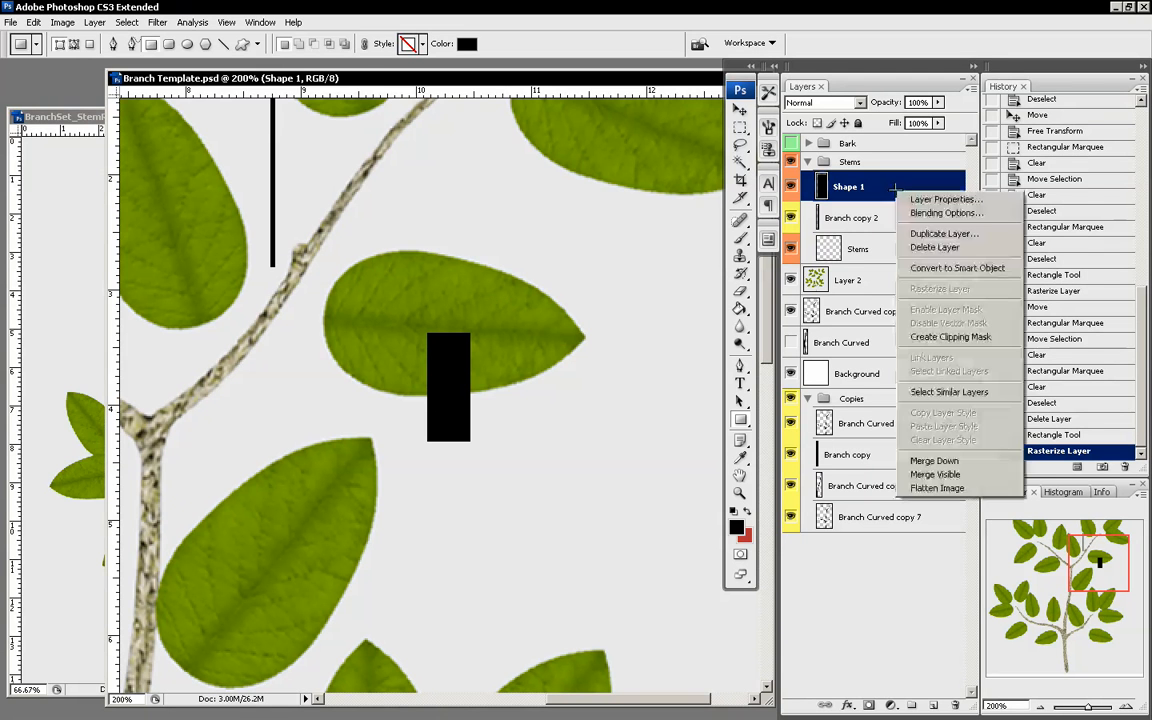
pyautogui.click(890, 225)
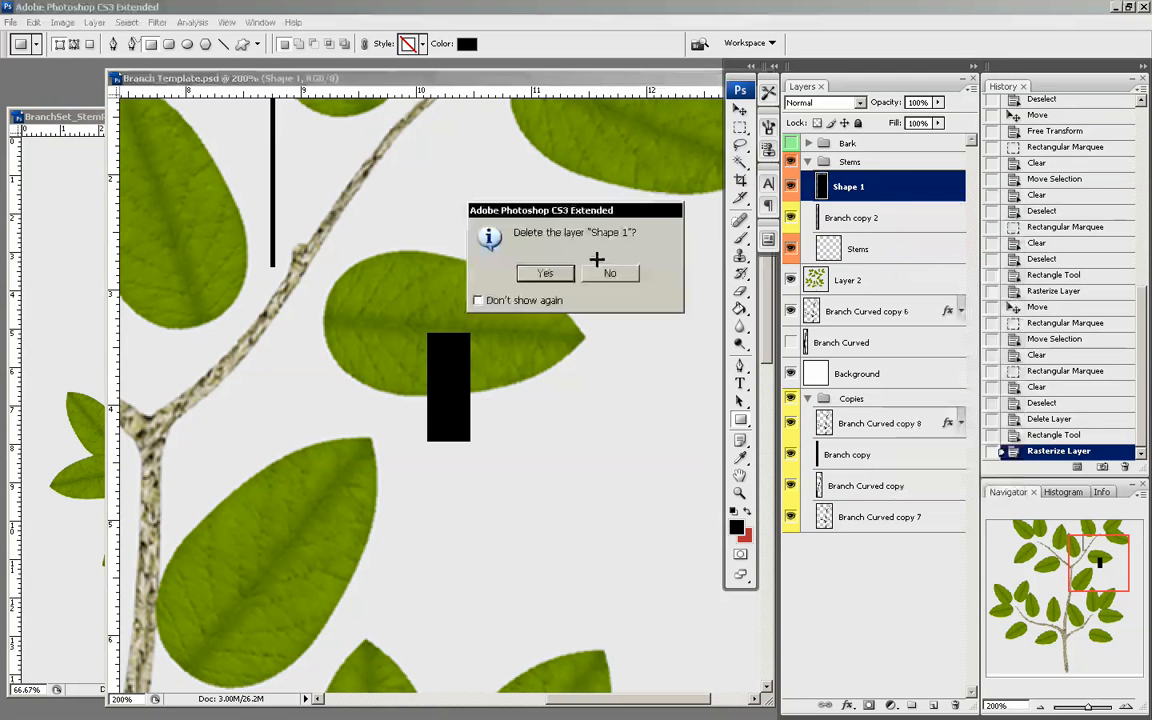
pyautogui.click(548, 273)
# Change the Branch copy 2 layer's color label to orange and rename the layer Stem
pyautogui.moveTo(1090, 560); pyautogui.dragTo(1070, 545)
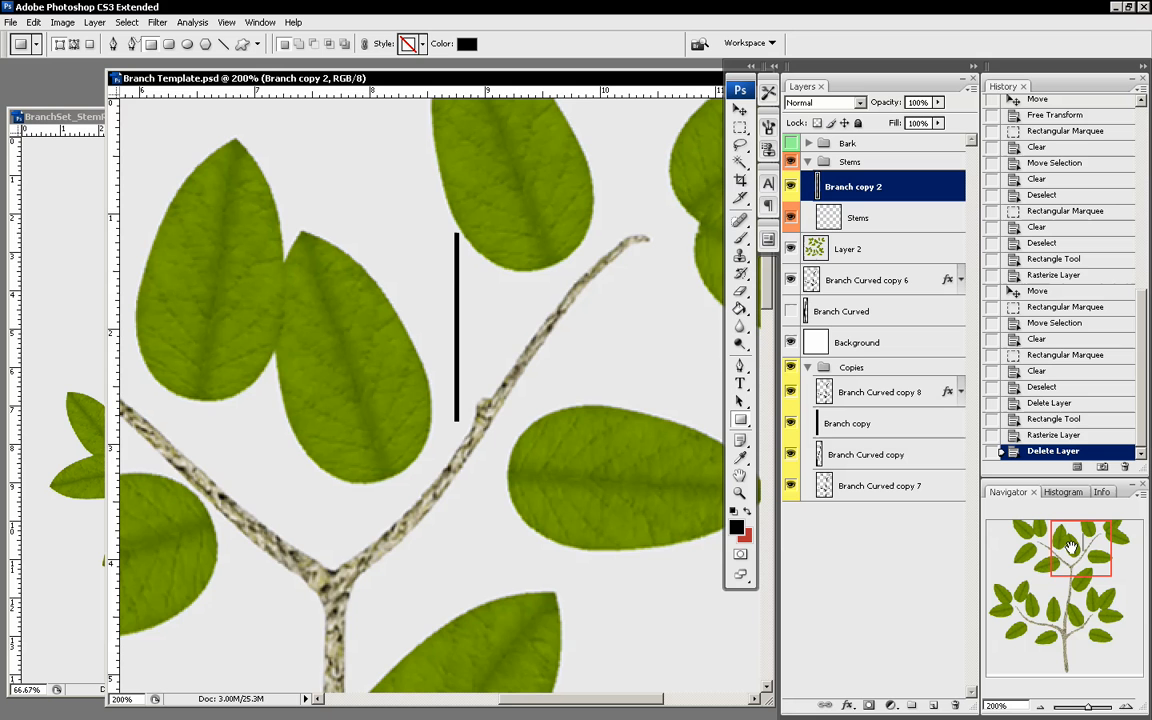
pyautogui.click(1124, 706)
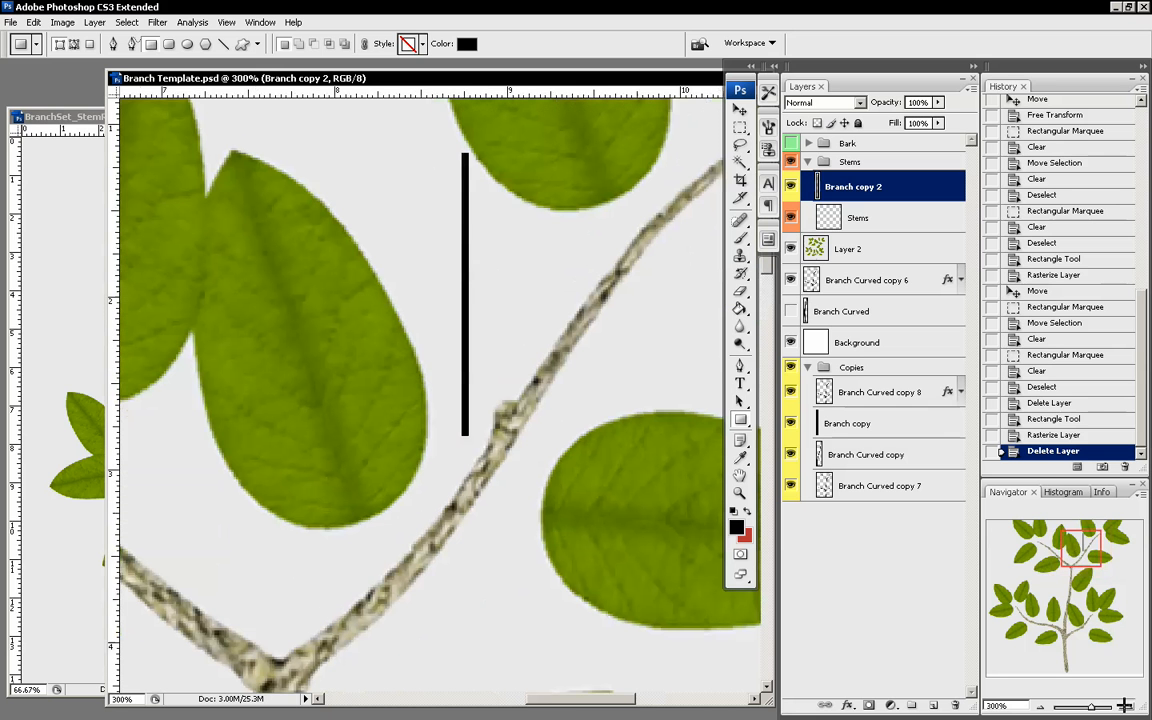
pyautogui.rightClick(915, 188)
pyautogui.click(940, 195)
pyautogui.click(750, 342)
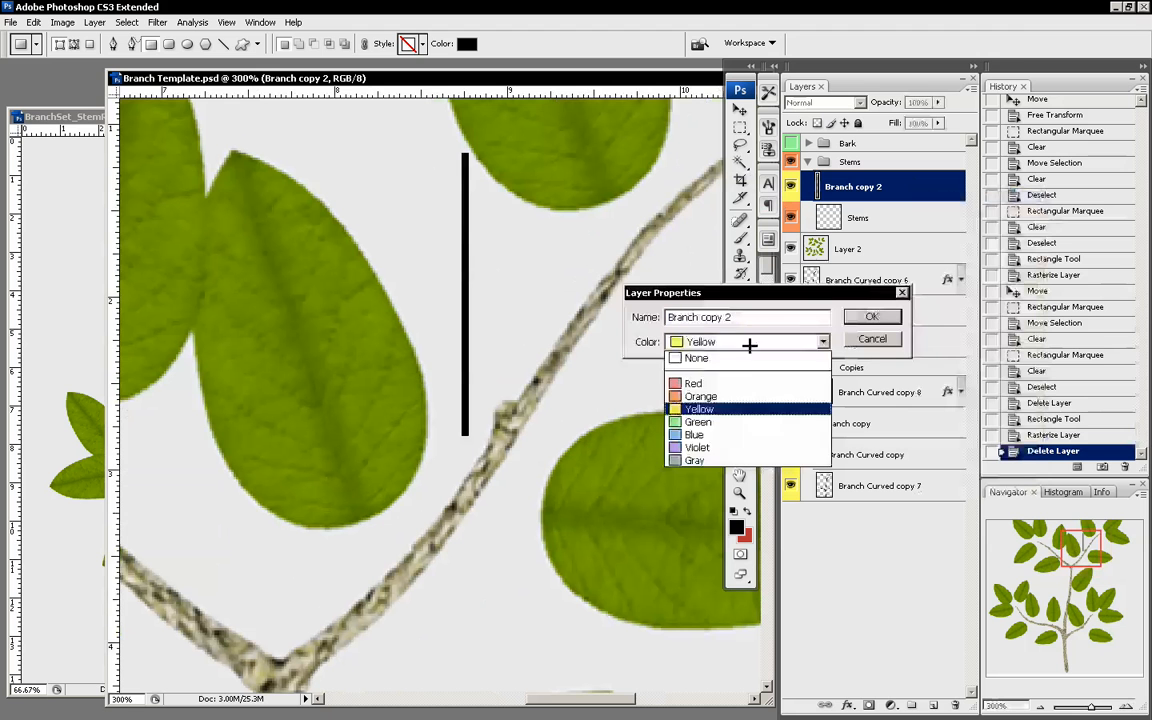
pyautogui.click(738, 396)
pyautogui.click(880, 316)
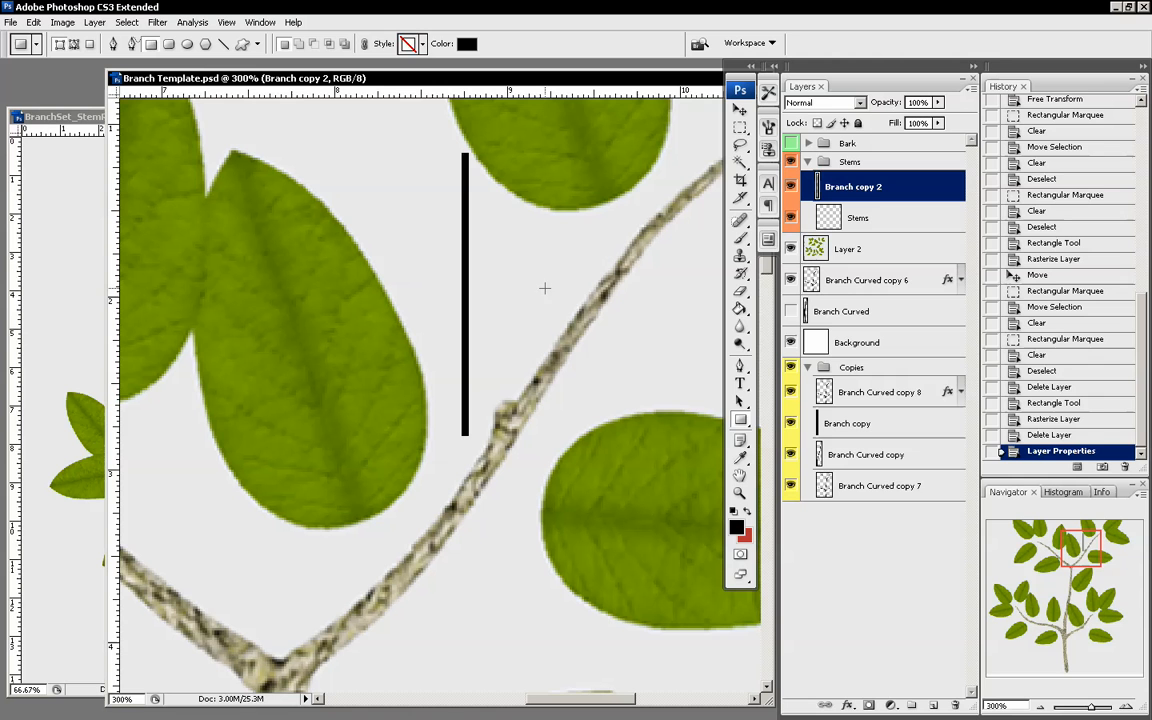
pyautogui.rightClick(877, 188)
pyautogui.click(900, 197)
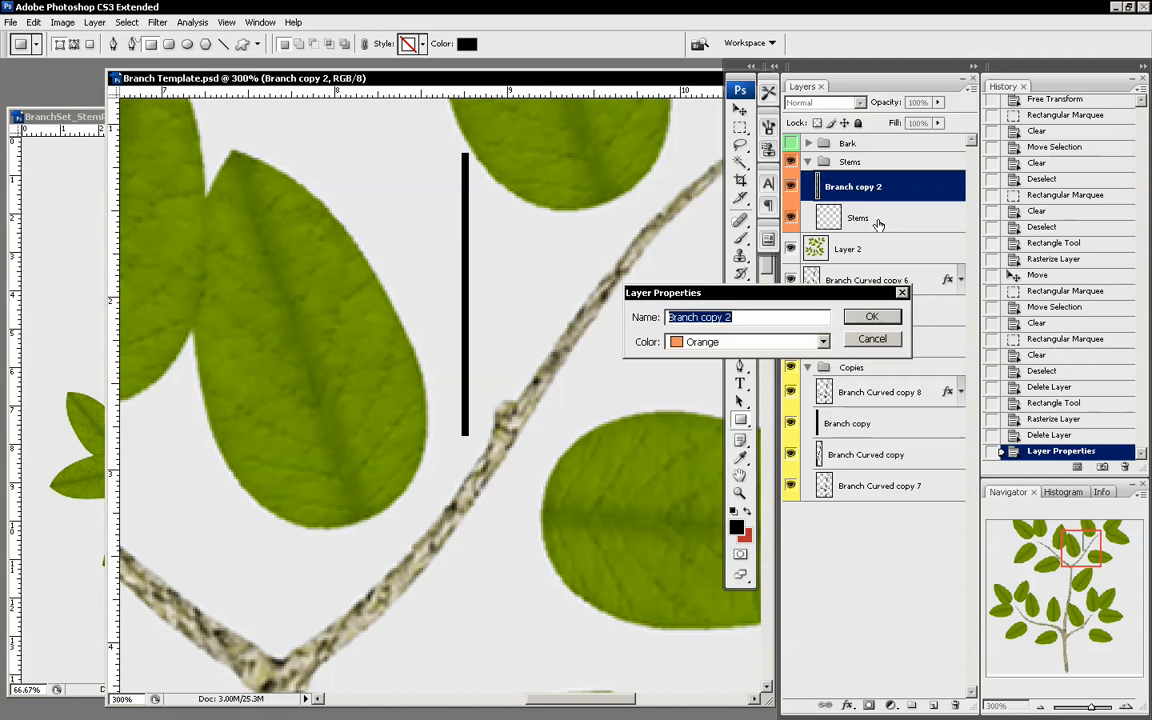
pyautogui.write('Stem')
pyautogui.press('Return')
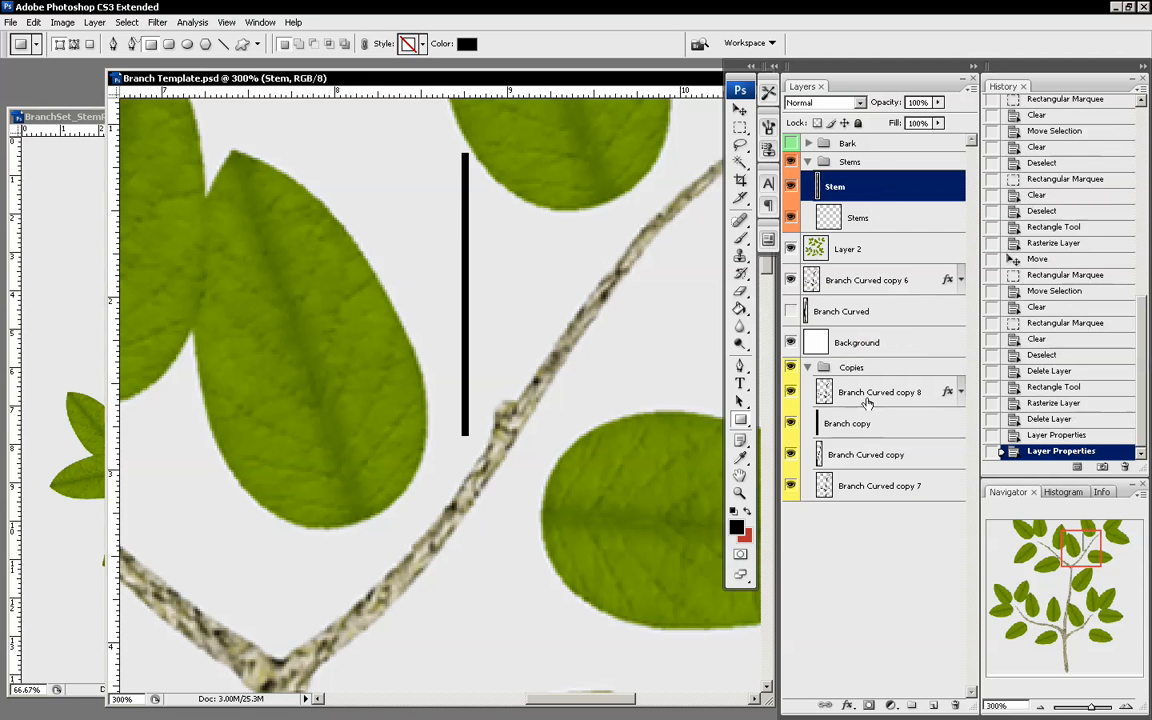
# Delete the empty Stems layer inside the Stems group
pyautogui.click(876, 218)
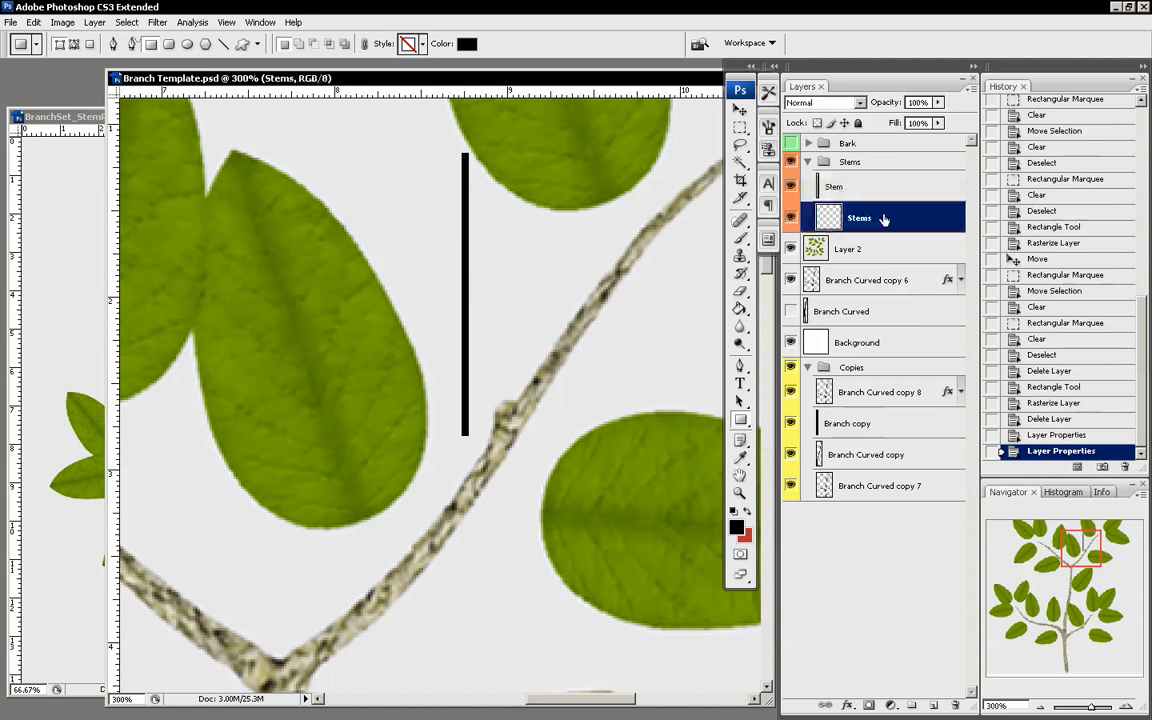
pyautogui.rightClick(884, 219)
pyautogui.click(850, 244)
pyautogui.click(534, 277)
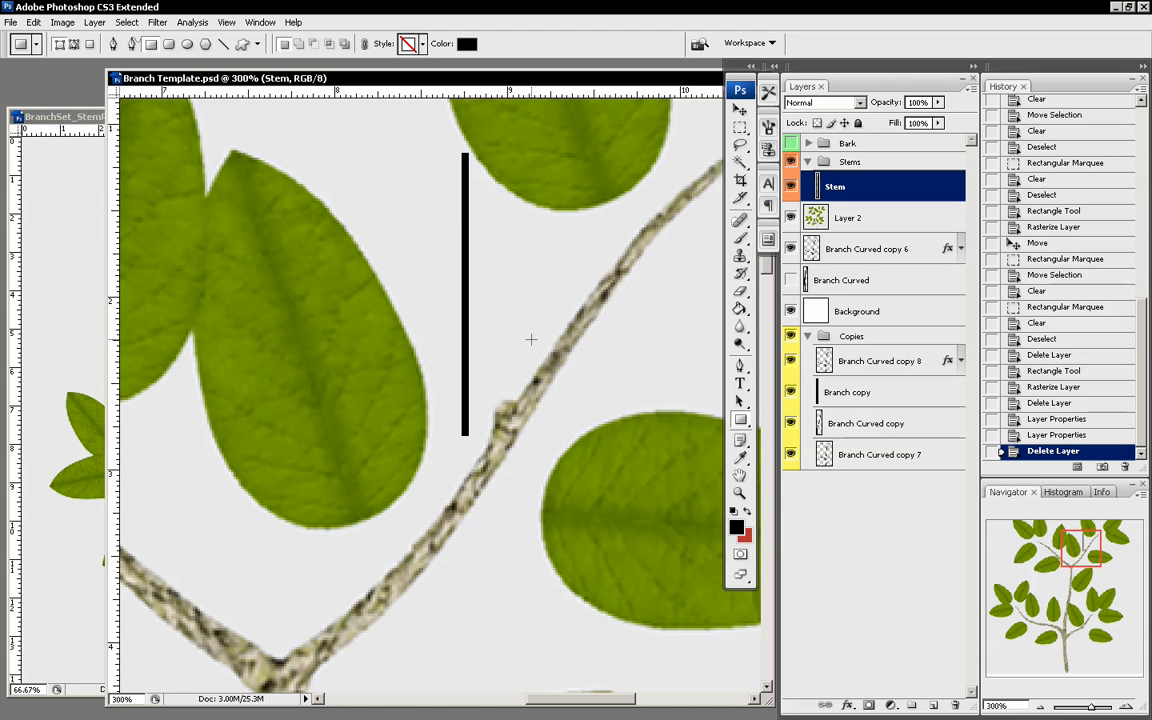
# Move the black stem bar down across the nearby leaf's edge so its lower end meets the right-hand twig above the fork
pyautogui.press('v')
pyautogui.moveTo(529, 305); pyautogui.dragTo(431, 466)
pyautogui.moveTo(1078, 545); pyautogui.dragTo(1068, 556)
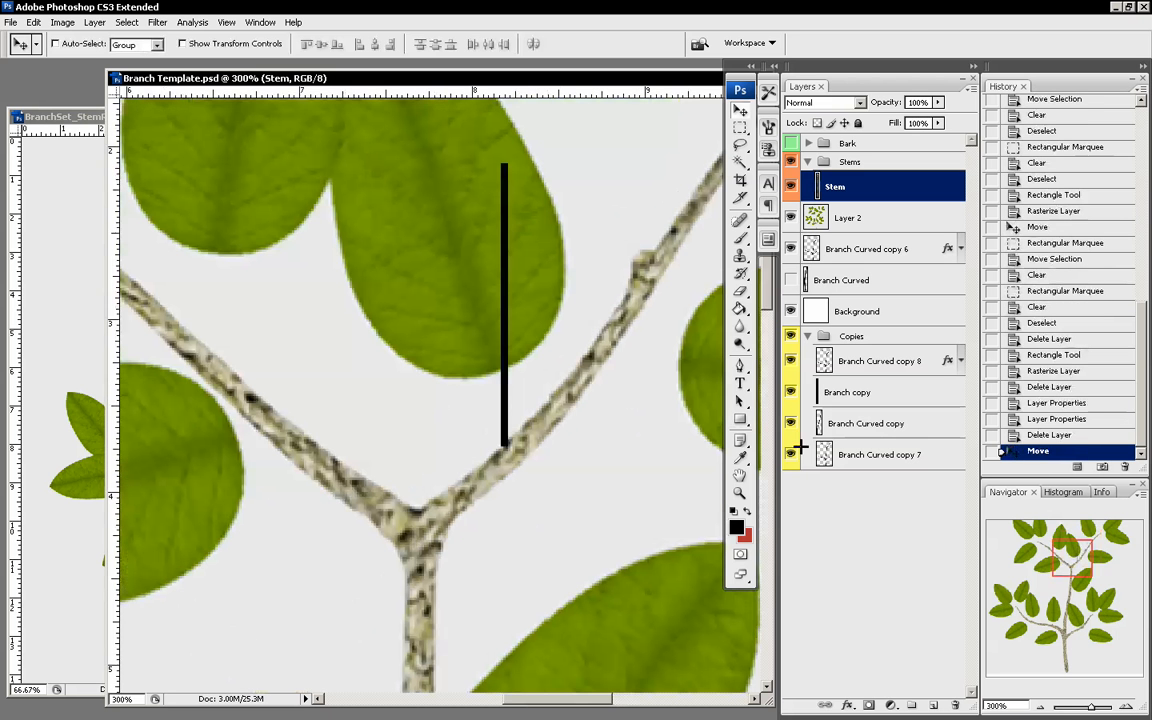
pyautogui.moveTo(514, 404); pyautogui.dragTo(530, 413)
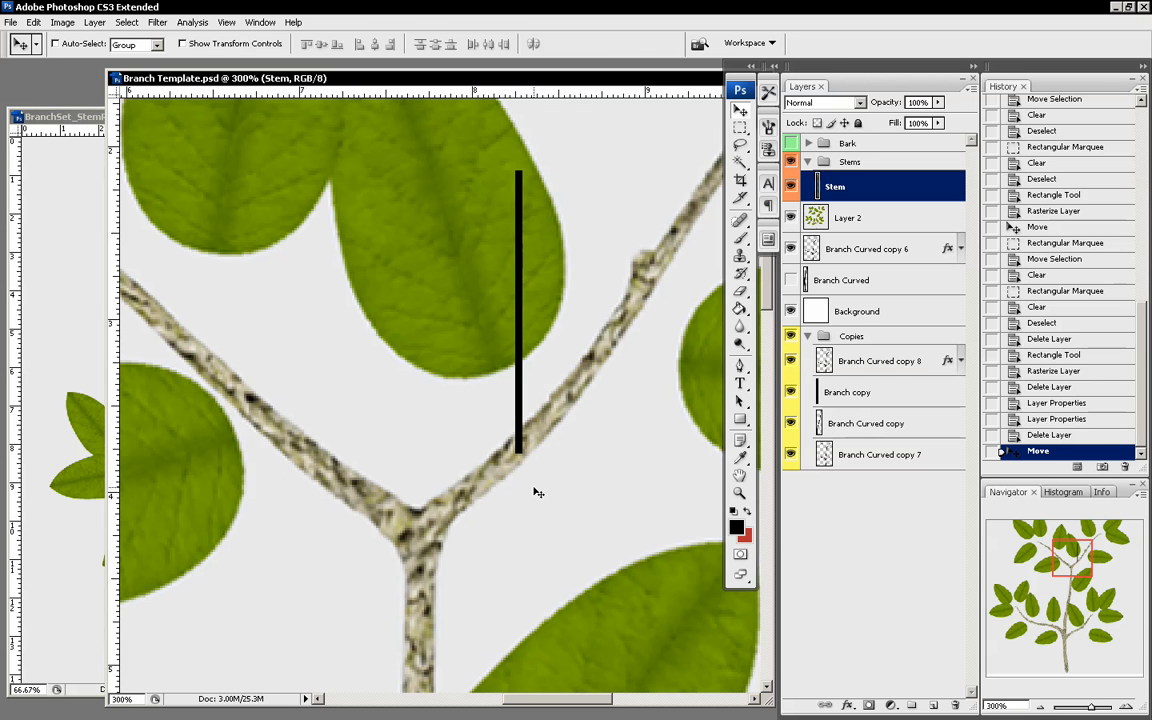
# Free-transform the stem bar to about 200% width and 73.4% height, shortening it from its upper end
pyautogui.hotkey('ctrl', 't')
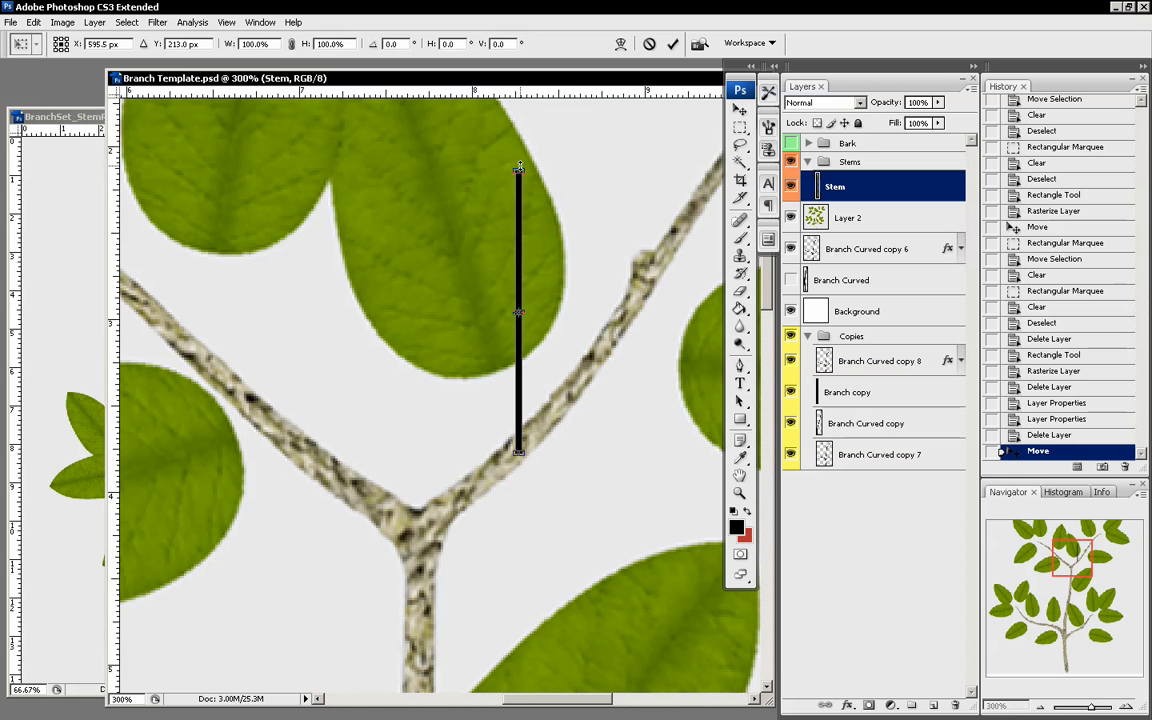
pyautogui.moveTo(519, 170); pyautogui.dragTo(523, 242)
pyautogui.moveTo(521, 349); pyautogui.dragTo(527, 349)
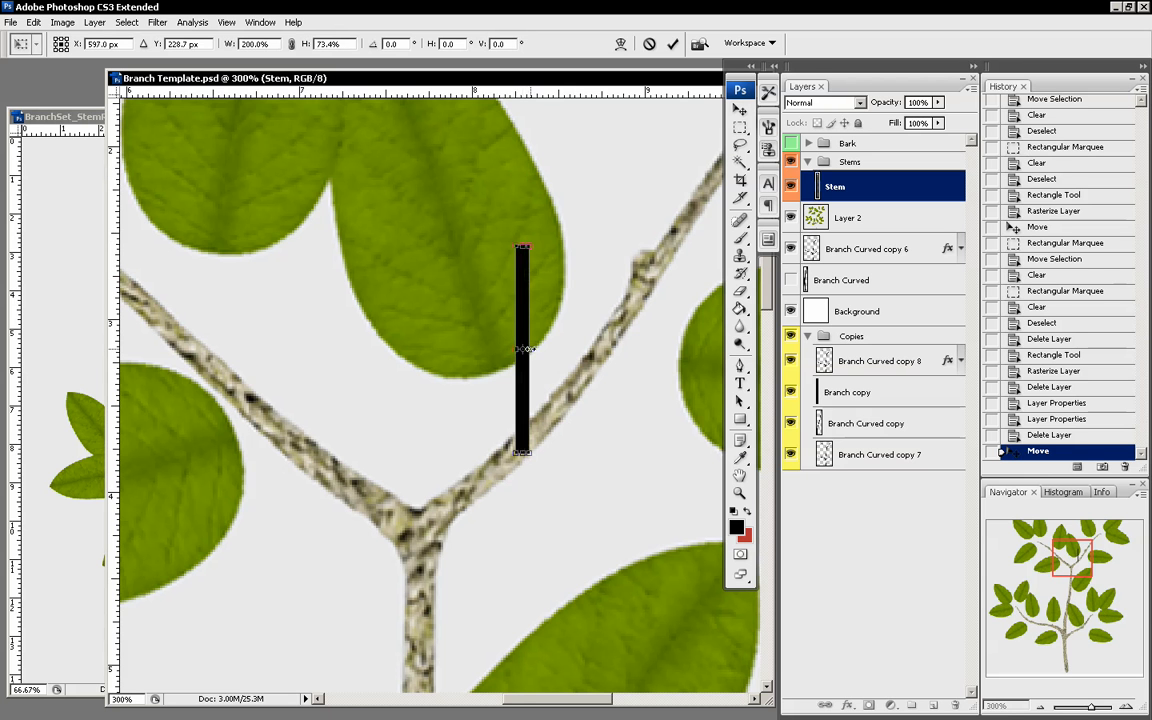
pyautogui.press('Return')
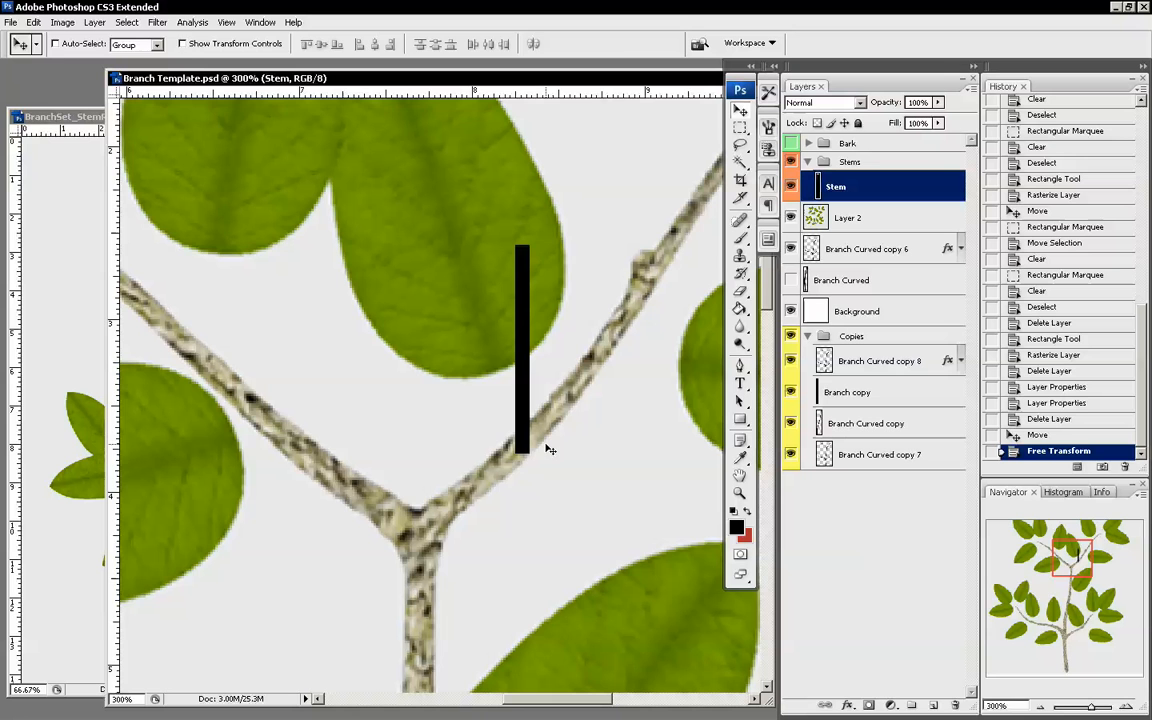
# Turn off snapping and narrow the stem bar to about 76.7% of its width with Free Transform
pyautogui.hotkey('ctrl', 't')
pyautogui.hotkey('ctrl', '+')
pyautogui.hotkey('ctrl', '+')
pyautogui.moveTo(586, 316); pyautogui.dragTo(587, 318)
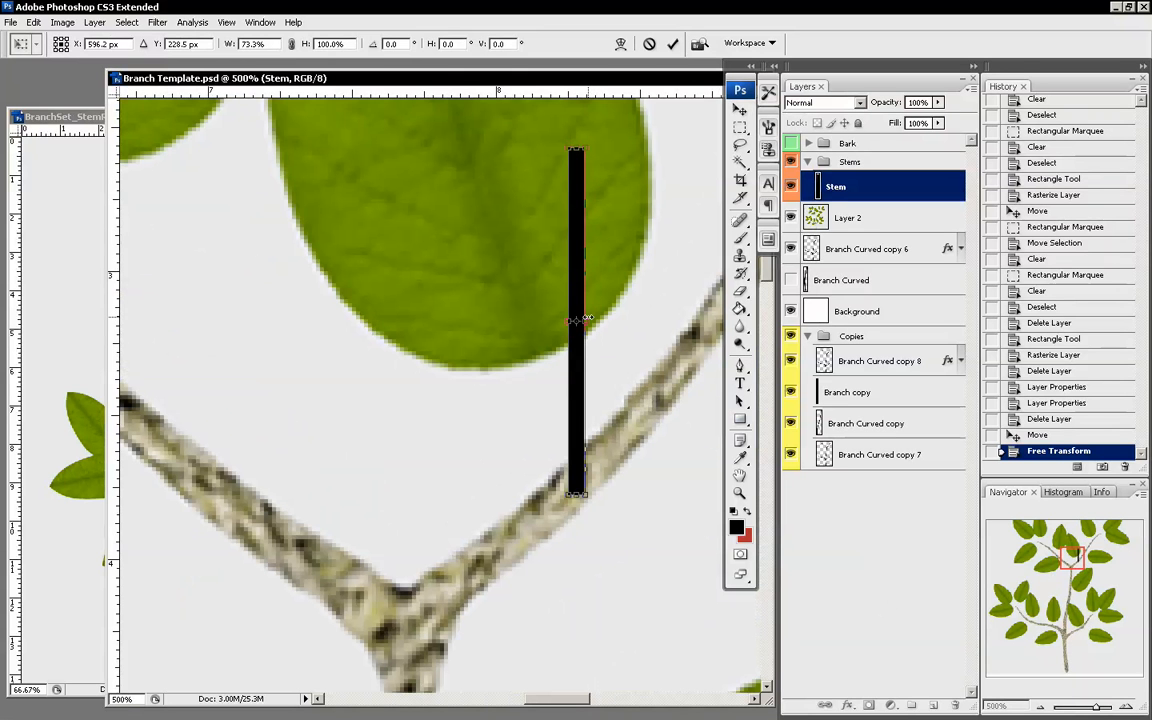
pyautogui.click(190, 22)
pyautogui.click(240, 265)
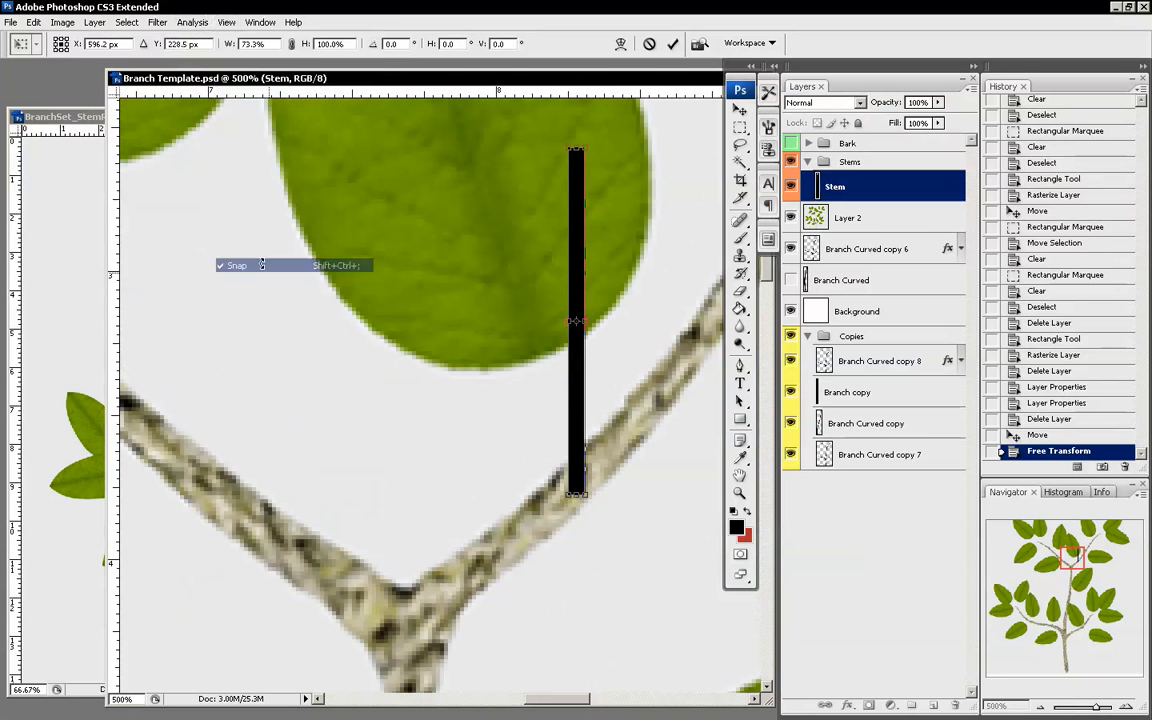
pyautogui.moveTo(584, 321); pyautogui.dragTo(589, 322)
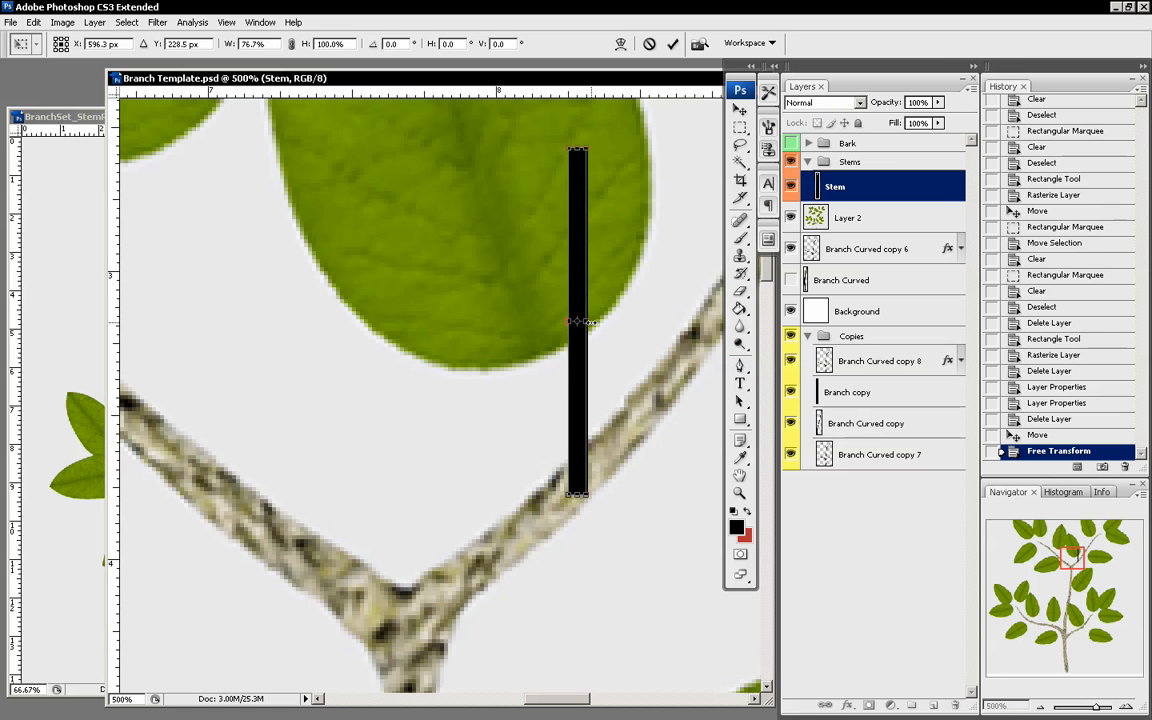
pyautogui.press('Return')
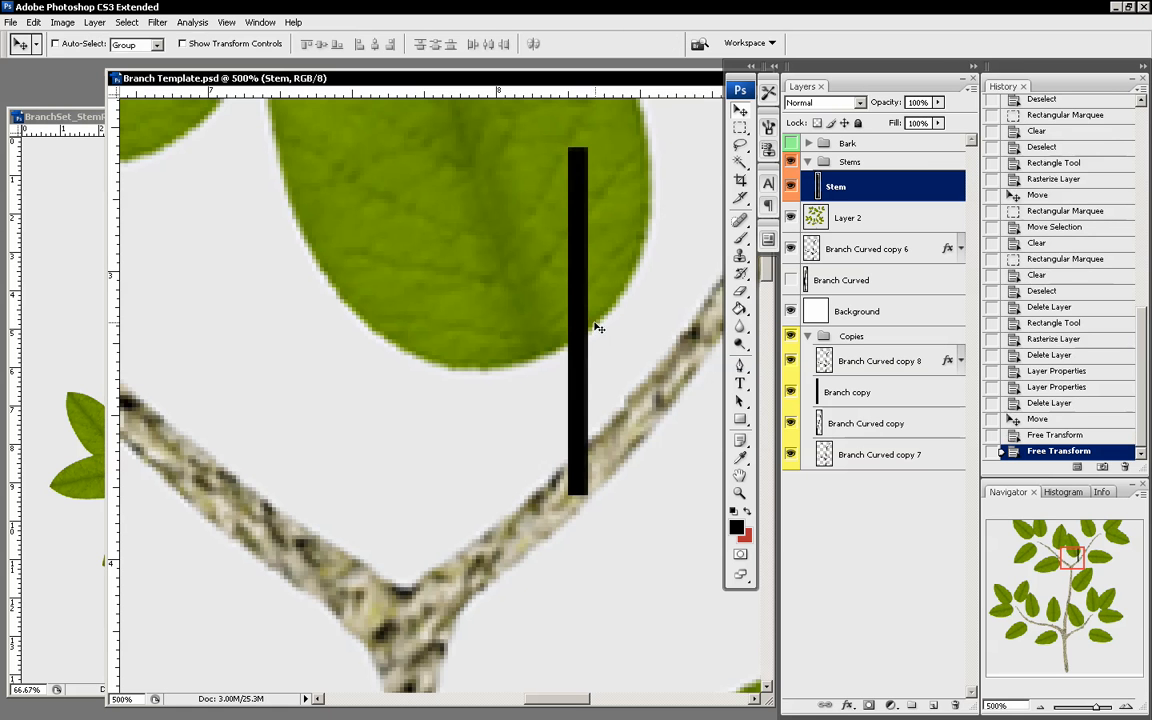
pyautogui.doubleClick(912, 187)
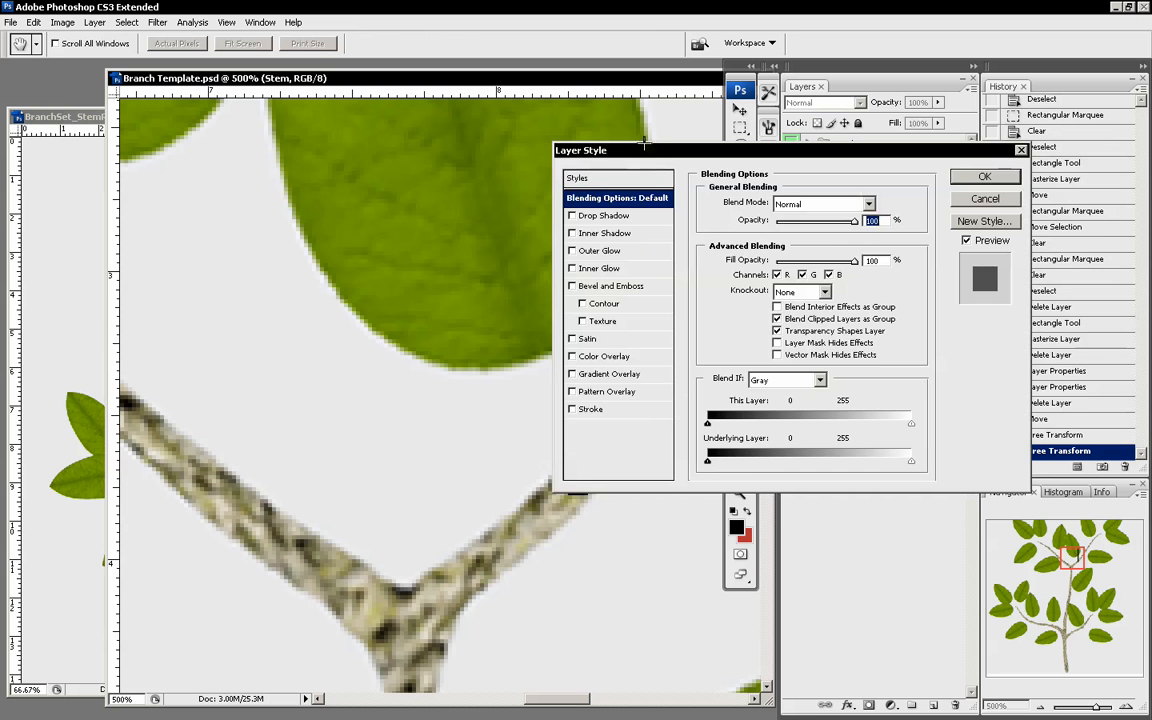
pyautogui.moveTo(645, 148); pyautogui.dragTo(702, 172)
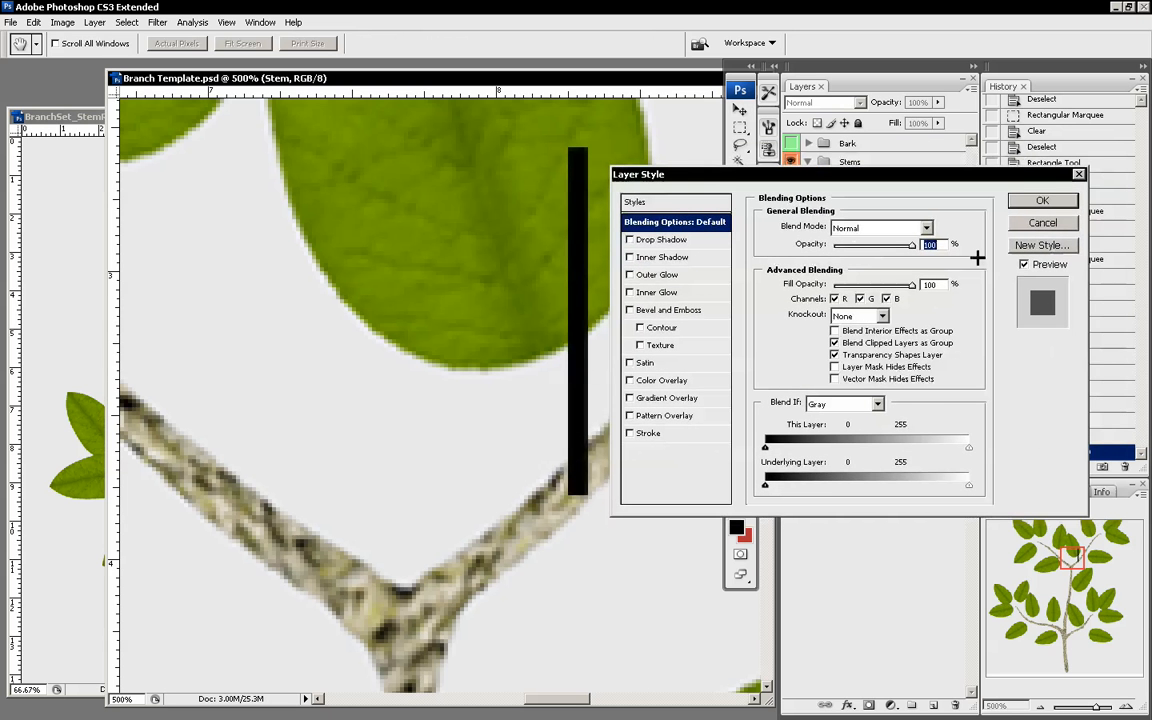
pyautogui.click(1040, 203)
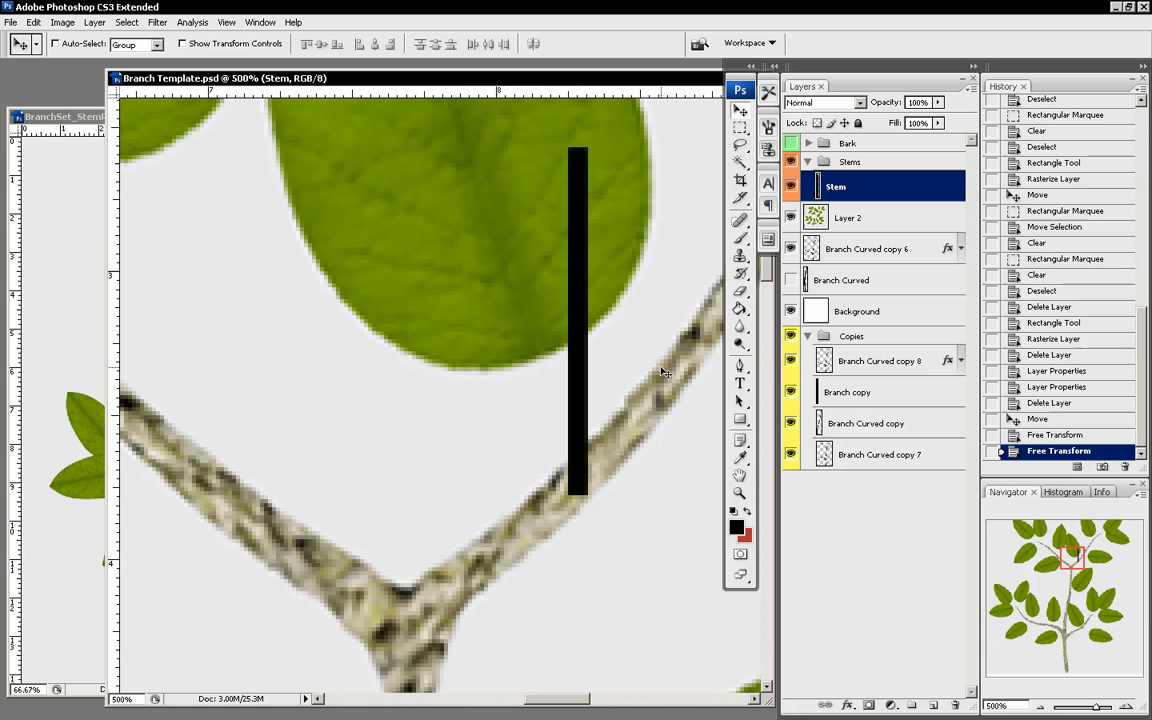
# Rotate the stem bar about 31° clockwise and move it between the leaf and the right-hand twig, its lower end touching the twig
pyautogui.moveTo(1071, 559); pyautogui.dragTo(1077, 557)
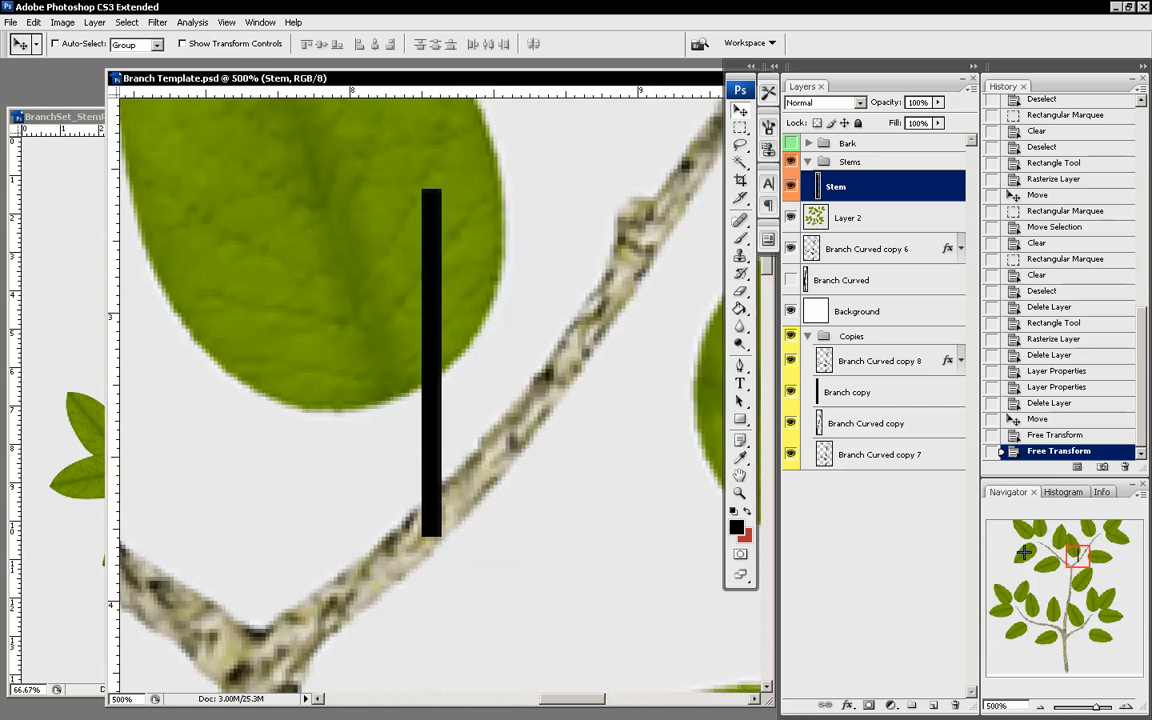
pyautogui.hotkey('ctrl', 't')
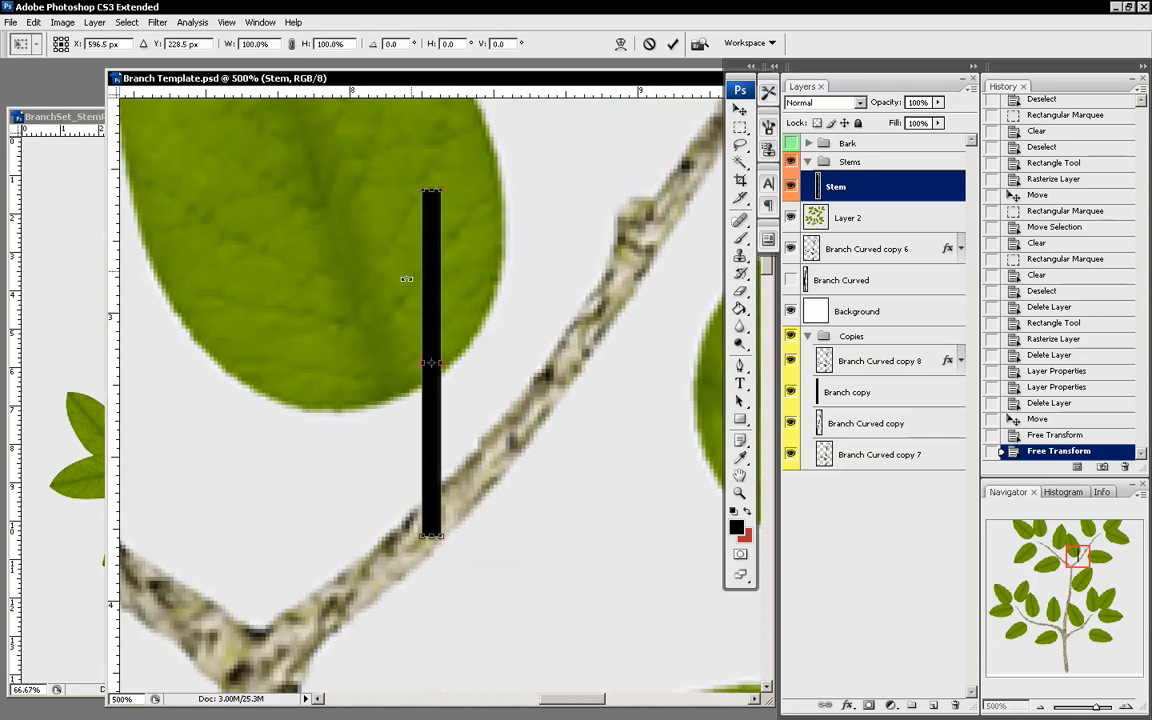
pyautogui.moveTo(460, 221); pyautogui.dragTo(526, 259)
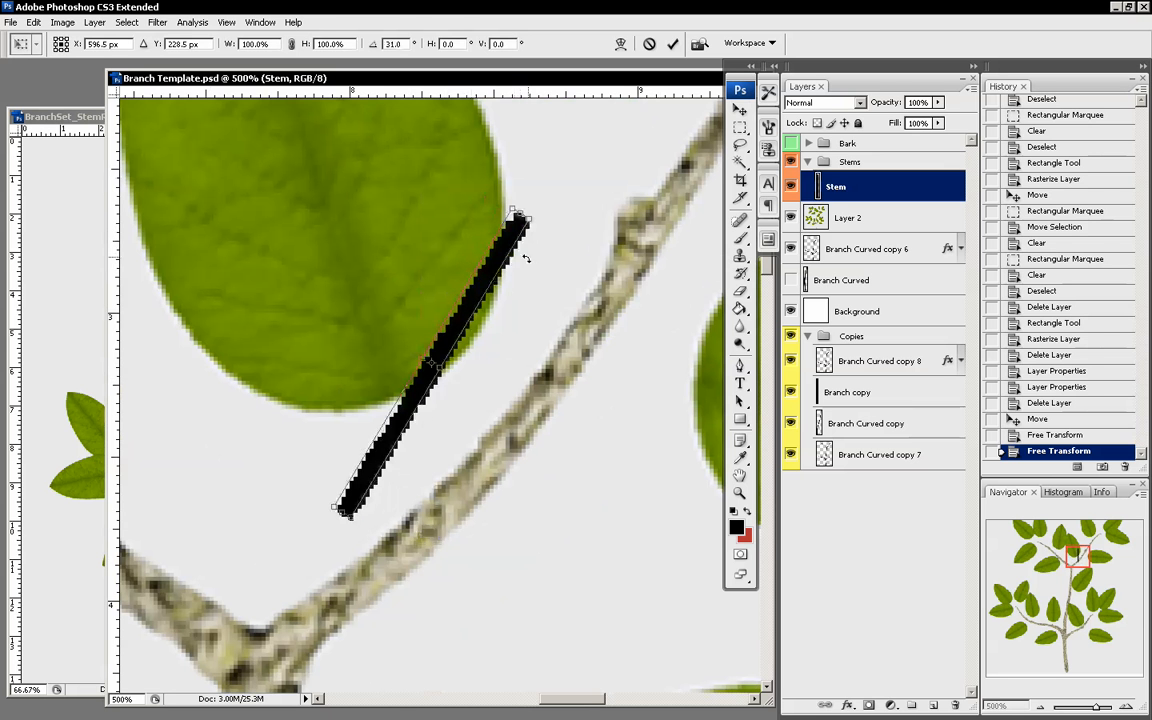
pyautogui.press('Return')
pyautogui.moveTo(538, 381); pyautogui.dragTo(560, 405)
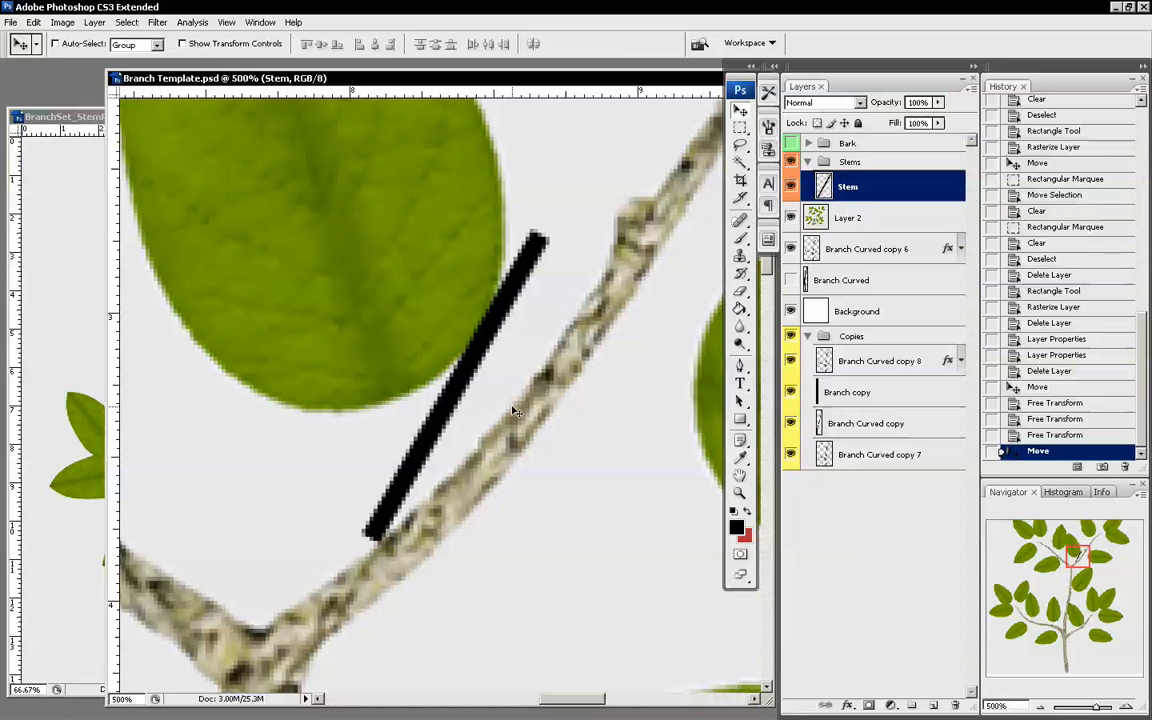
# Warp the stem bar so its upper end tapers thinner and shifts slightly inward toward the leaf
pyautogui.hotkey('ctrl', 't')
pyautogui.rightClick(498, 338)
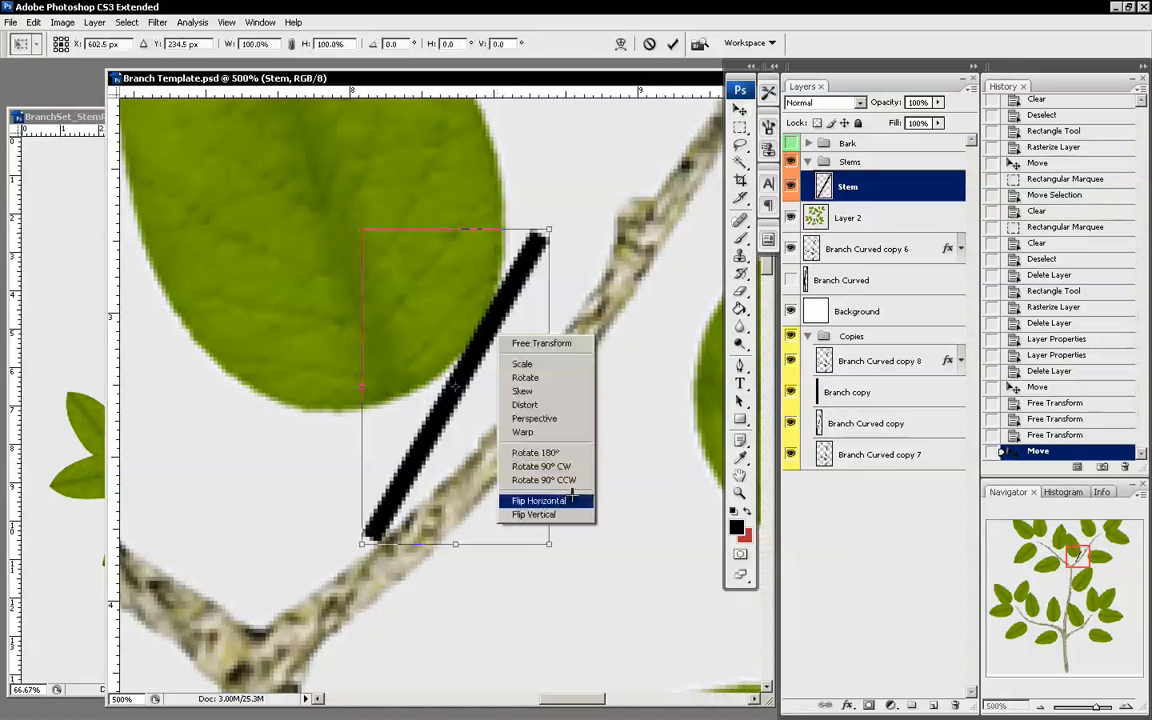
pyautogui.click(525, 432)
pyautogui.moveTo(474, 384); pyautogui.dragTo(502, 268)
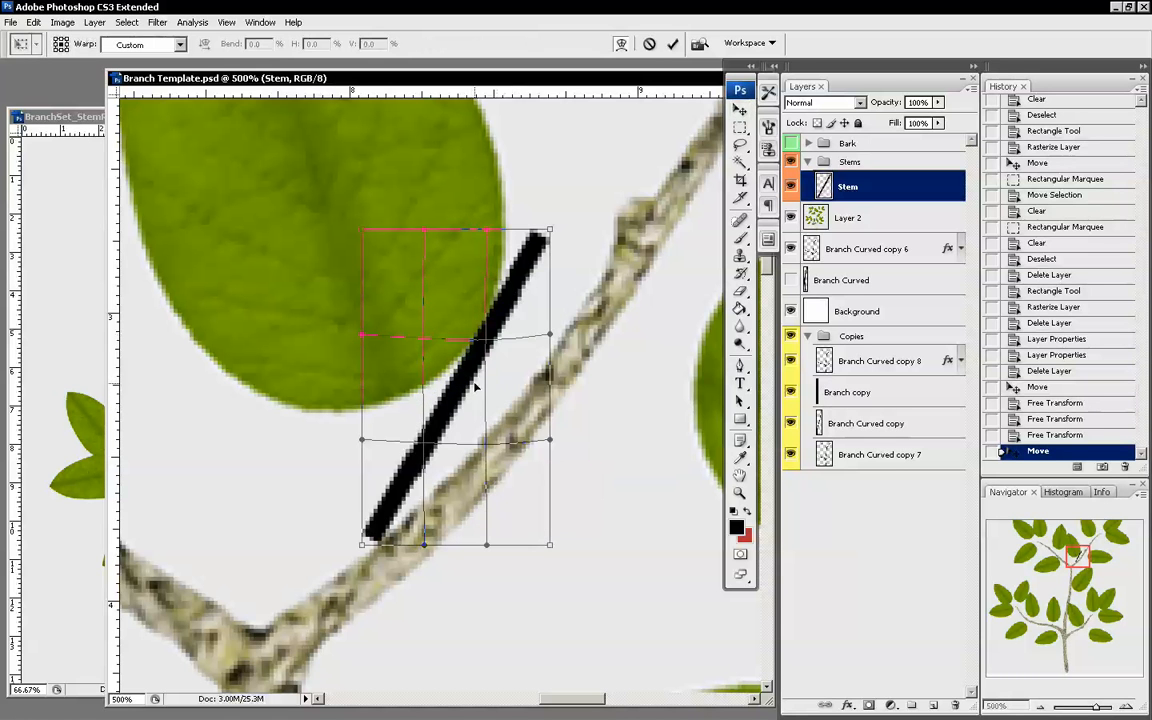
pyautogui.moveTo(540, 240); pyautogui.dragTo(497, 265)
pyautogui.moveTo(537, 334); pyautogui.dragTo(523, 332)
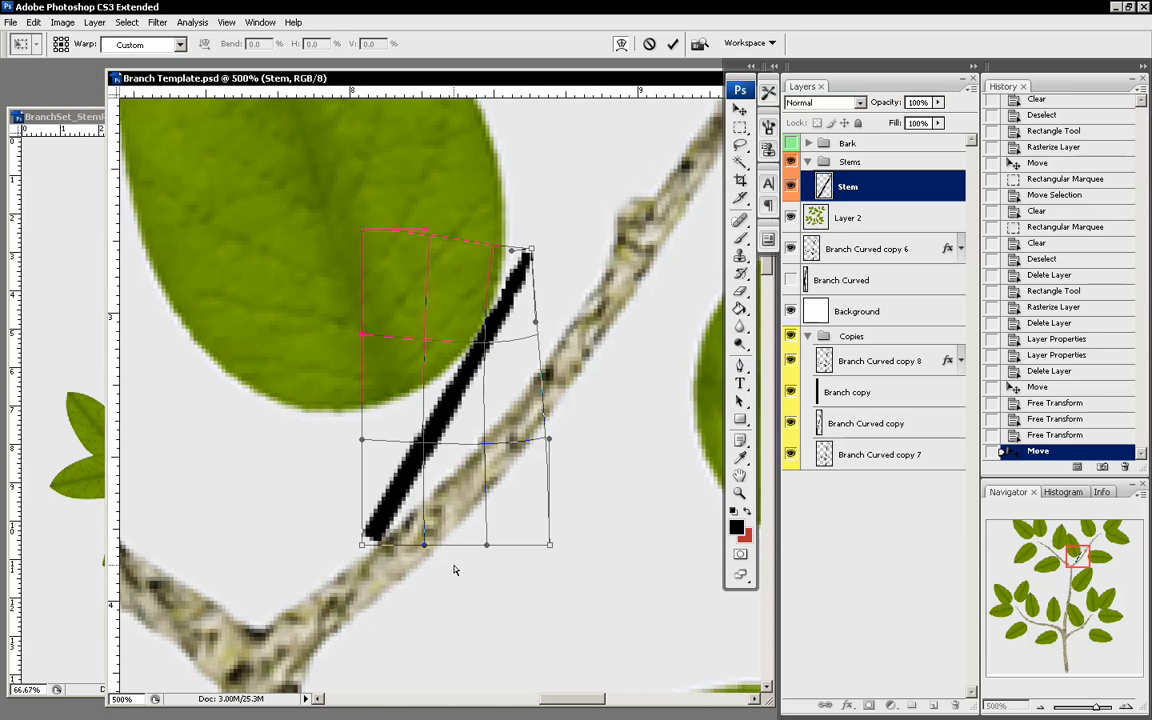
pyautogui.press('Return')
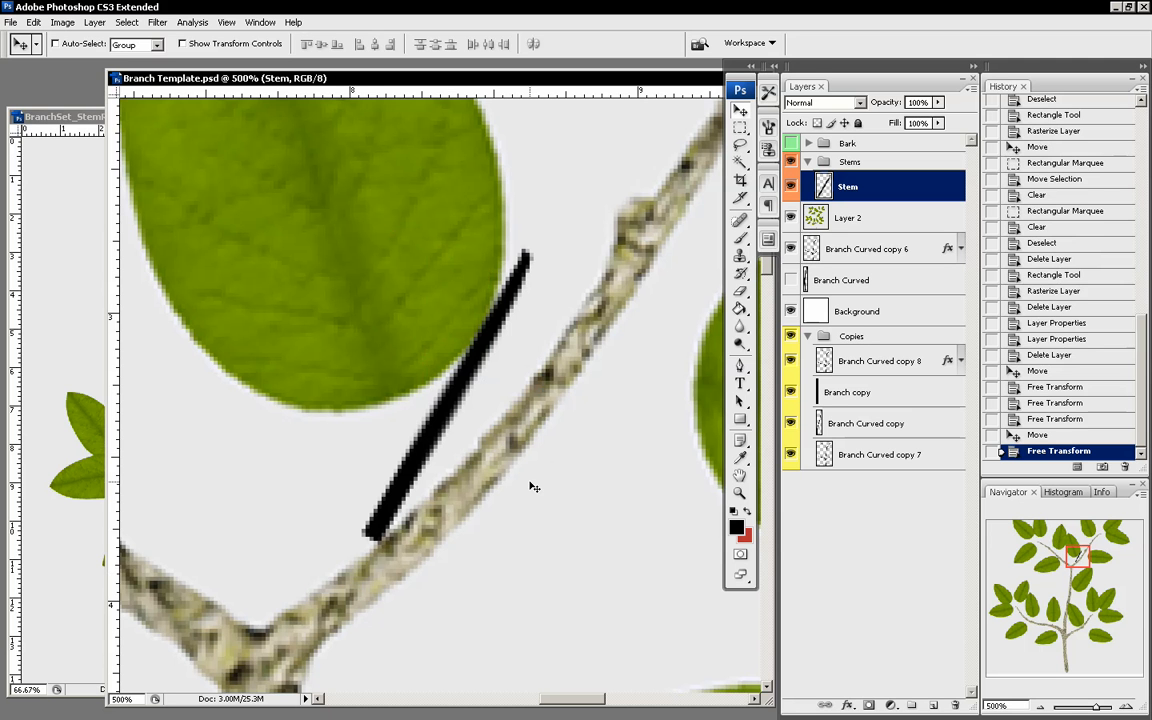
pyautogui.moveTo(1057, 537); pyautogui.dragTo(1072, 595)
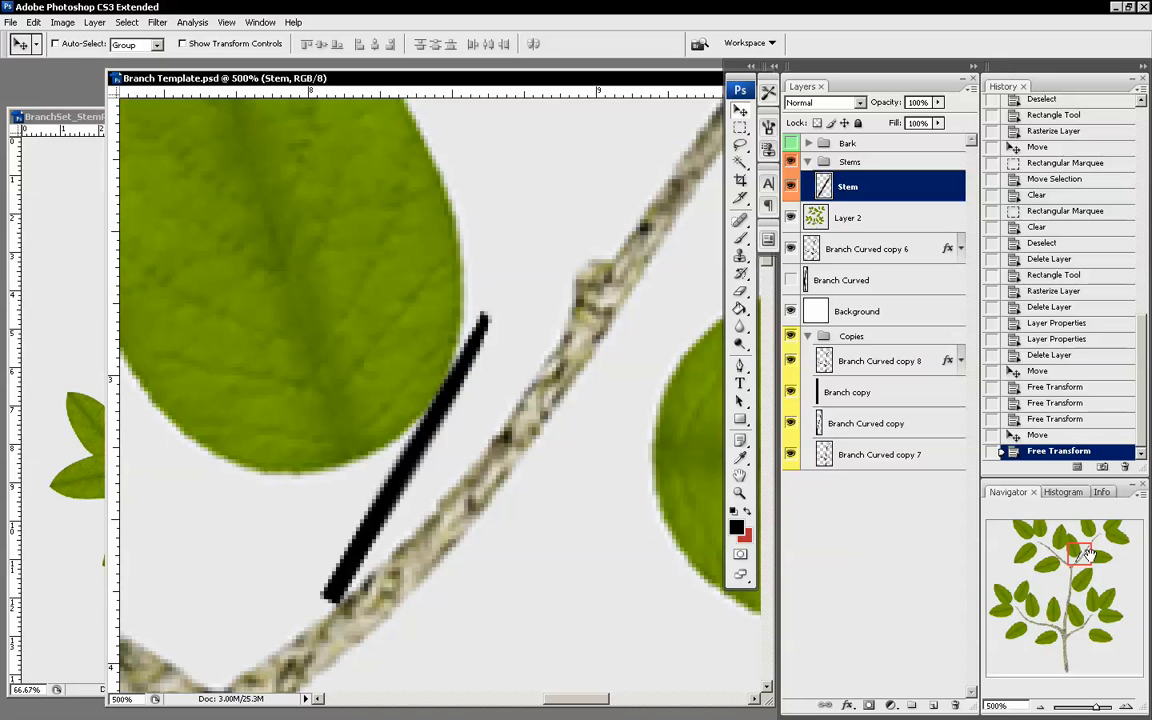
pyautogui.moveTo(1082, 550); pyautogui.dragTo(1080, 556)
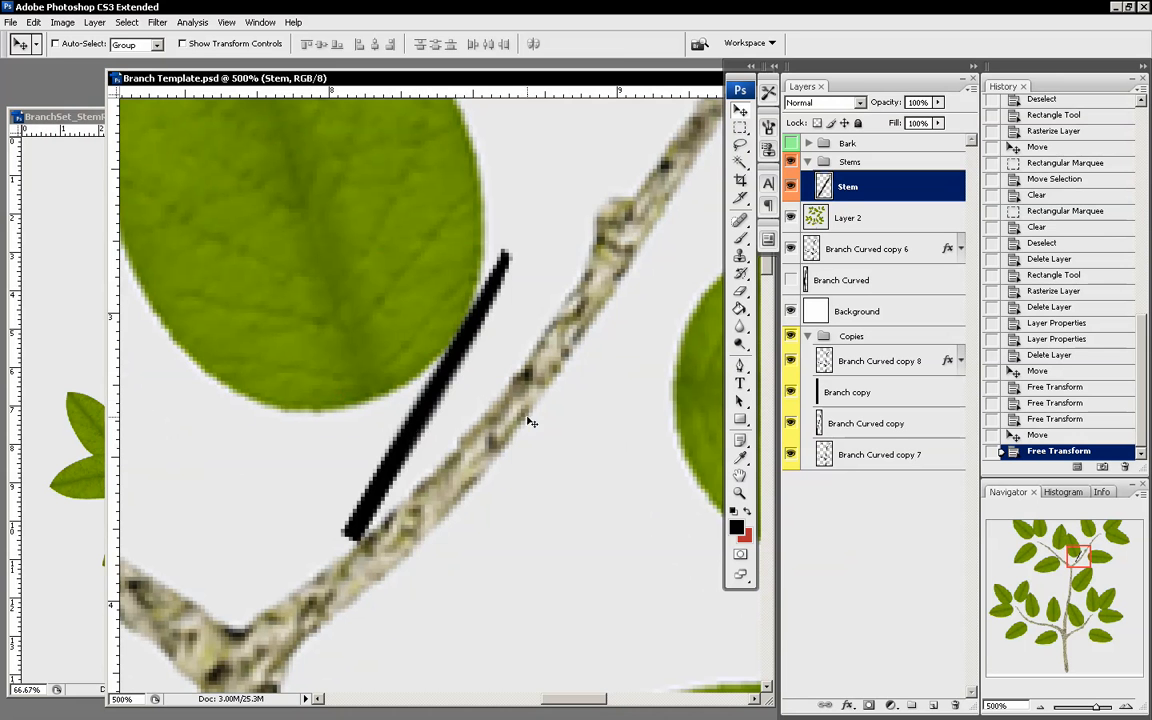
# Rotate the stem bar about 45° counterclockwise and place it from the leaf's midrib to the right-hand twig
pyautogui.hotkey('ctrl', 't')
pyautogui.moveTo(571, 424)
pyautogui.mouseDown()
pyautogui.moveTo(560, 380)
pyautogui.moveTo(489, 470)
pyautogui.moveTo(417, 445)
pyautogui.mouseUp()
pyautogui.moveTo(557, 441); pyautogui.dragTo(580, 467)
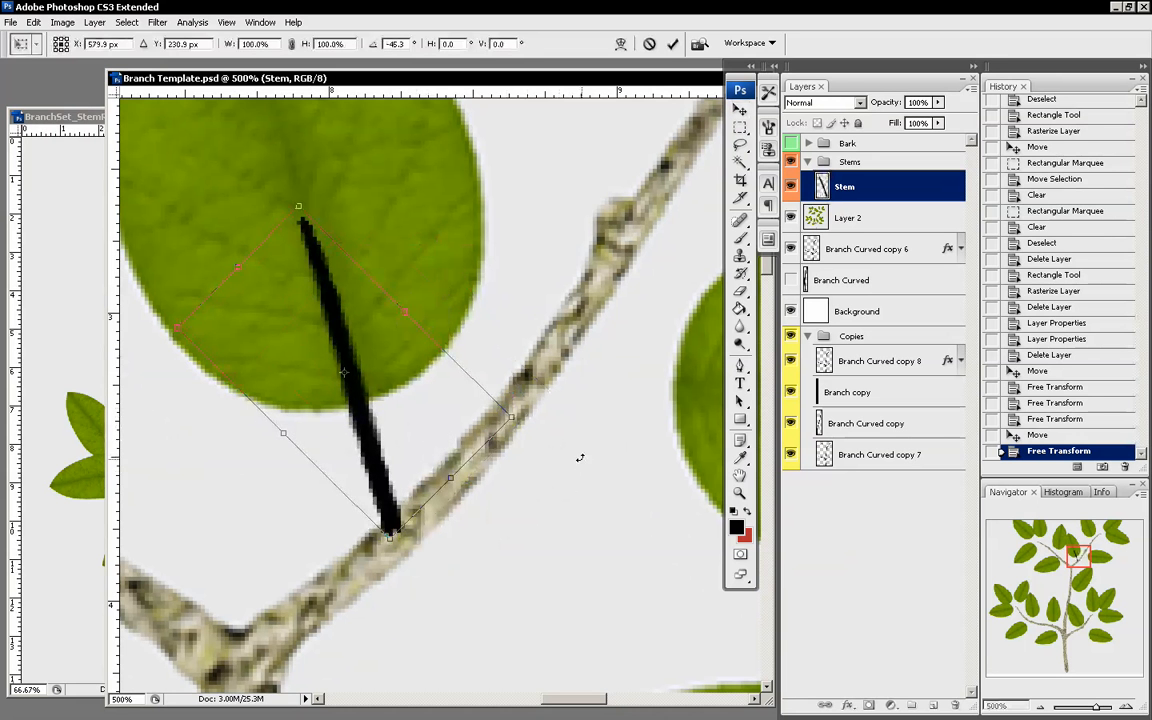
pyautogui.moveTo(365, 429)
pyautogui.mouseDown()
pyautogui.moveTo(375, 423)
pyautogui.moveTo(398, 450)
pyautogui.moveTo(404, 432)
pyautogui.mouseUp()
pyautogui.press('Return')
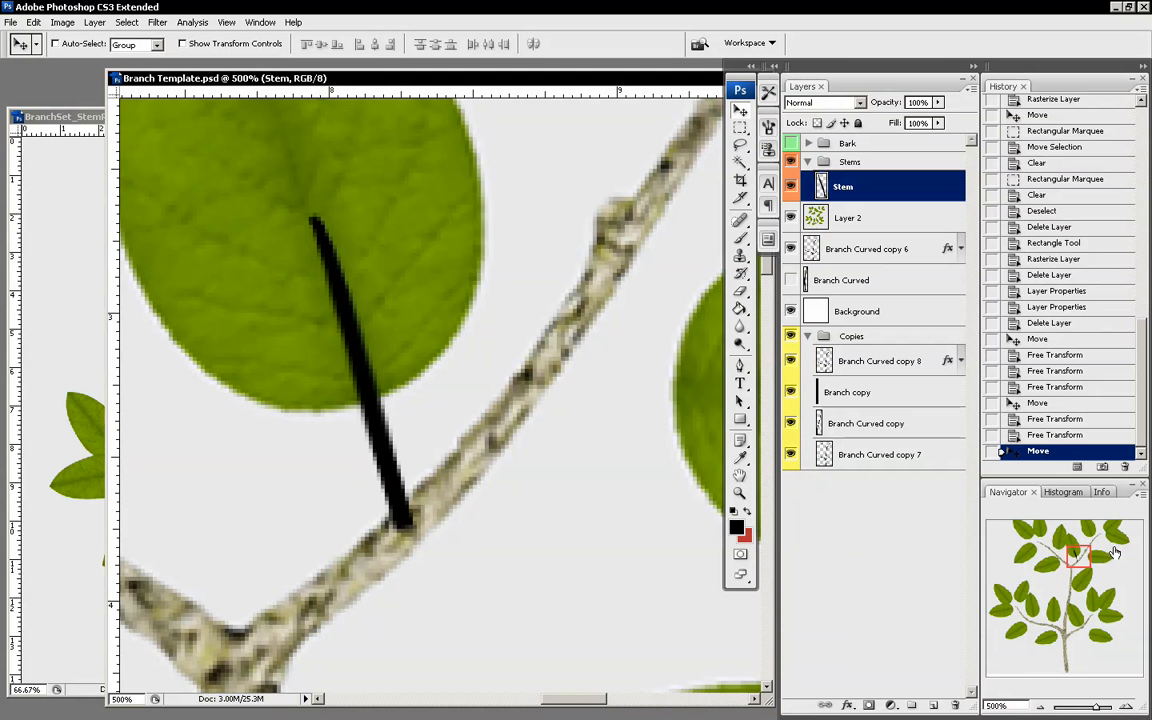
# Fine-tune the stem's position so its thin end meets the leaf's midrib and its thick end sits on the twig
pyautogui.moveTo(1082, 548); pyautogui.dragTo(1079, 549)
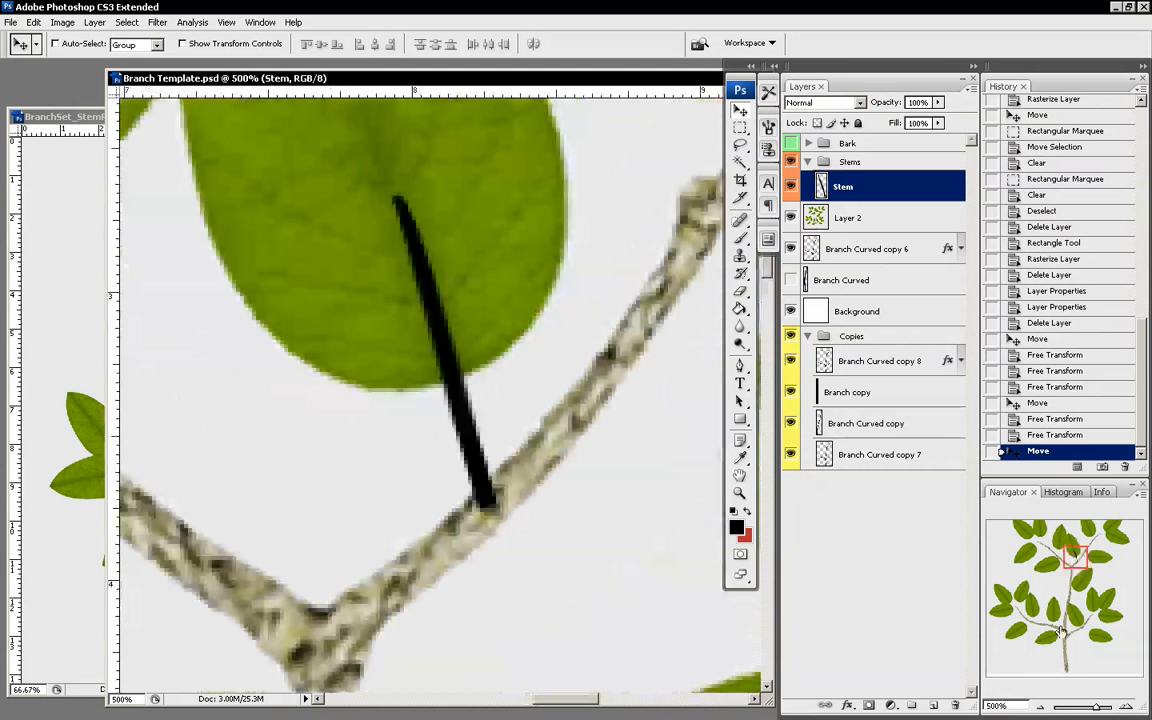
pyautogui.click(1041, 706)
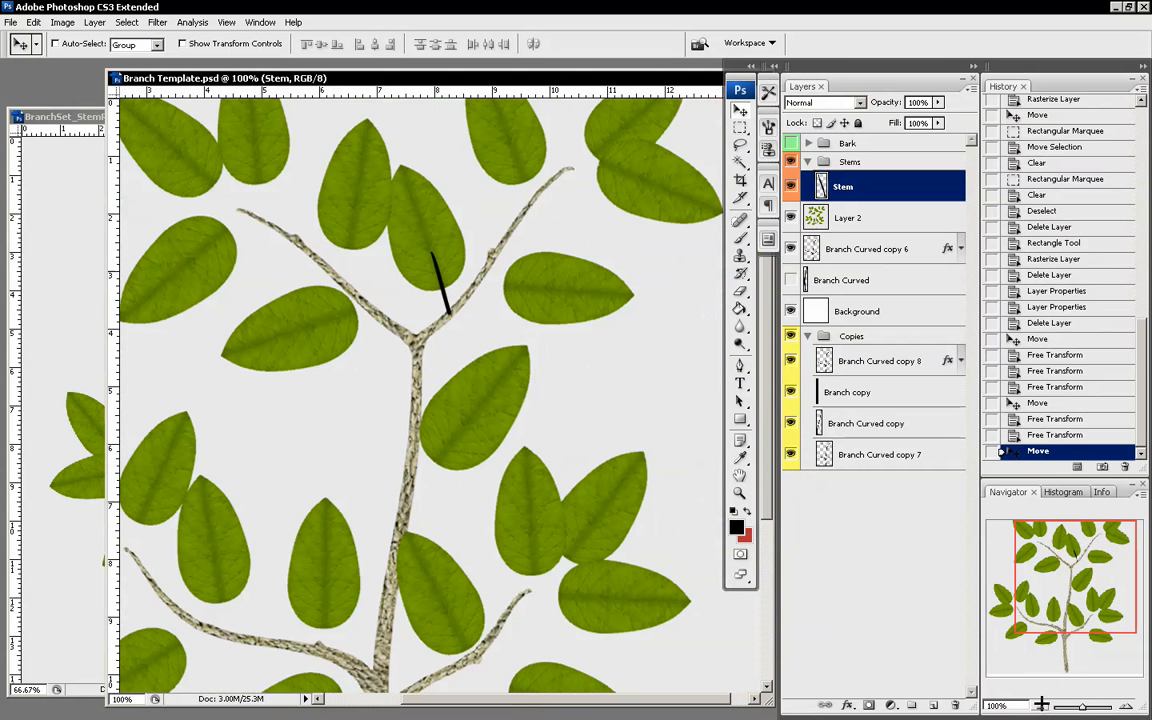
pyautogui.moveTo(510, 332); pyautogui.dragTo(516, 333)
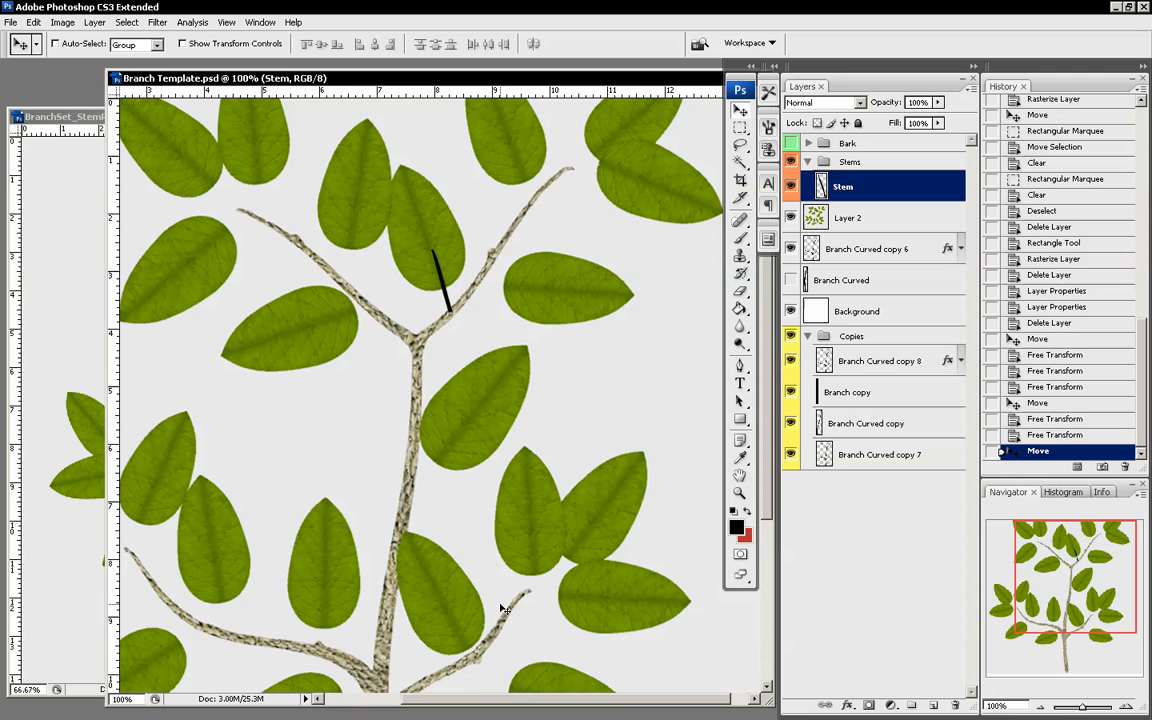
pyautogui.click(1124, 703)
pyautogui.click(1124, 703)
pyautogui.moveTo(1080, 575); pyautogui.dragTo(1082, 553)
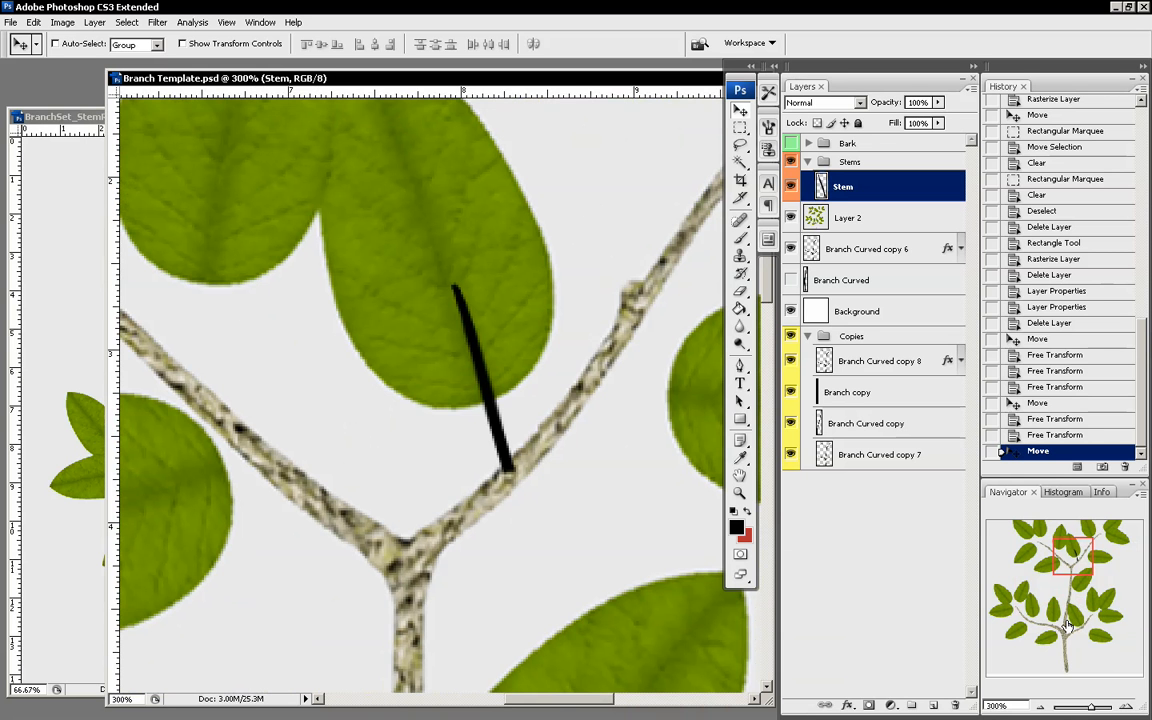
pyautogui.moveTo(596, 497); pyautogui.dragTo(595, 515)
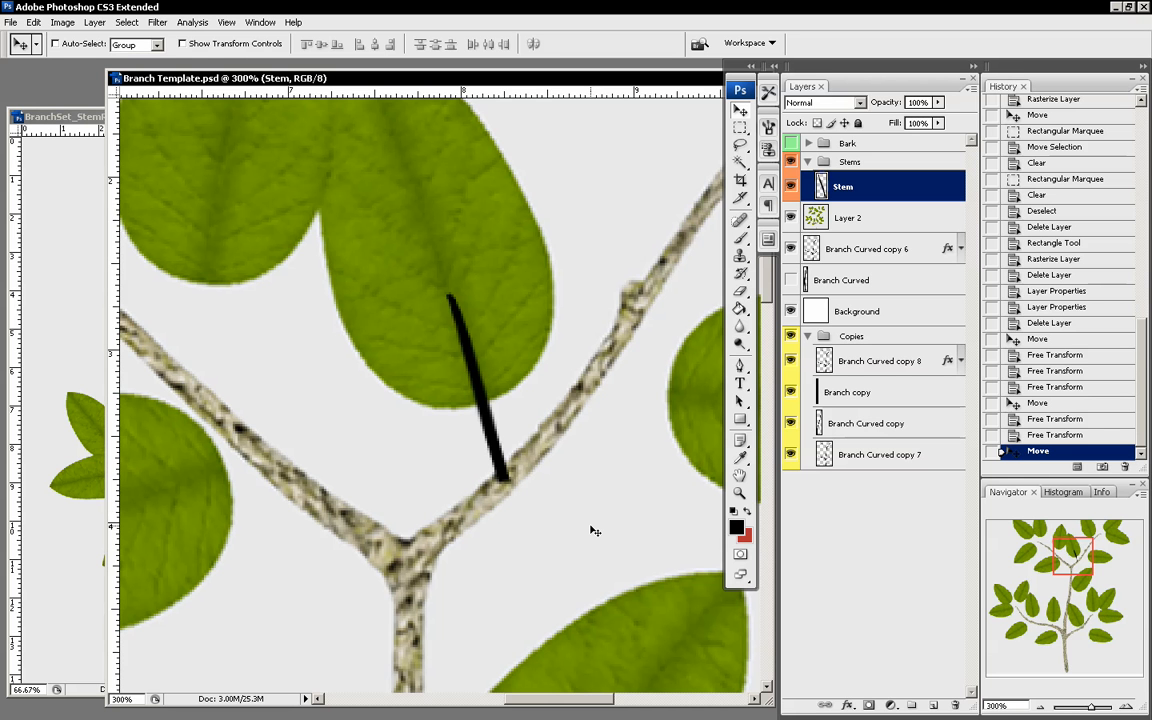
pyautogui.moveTo(584, 424); pyautogui.dragTo(587, 429)
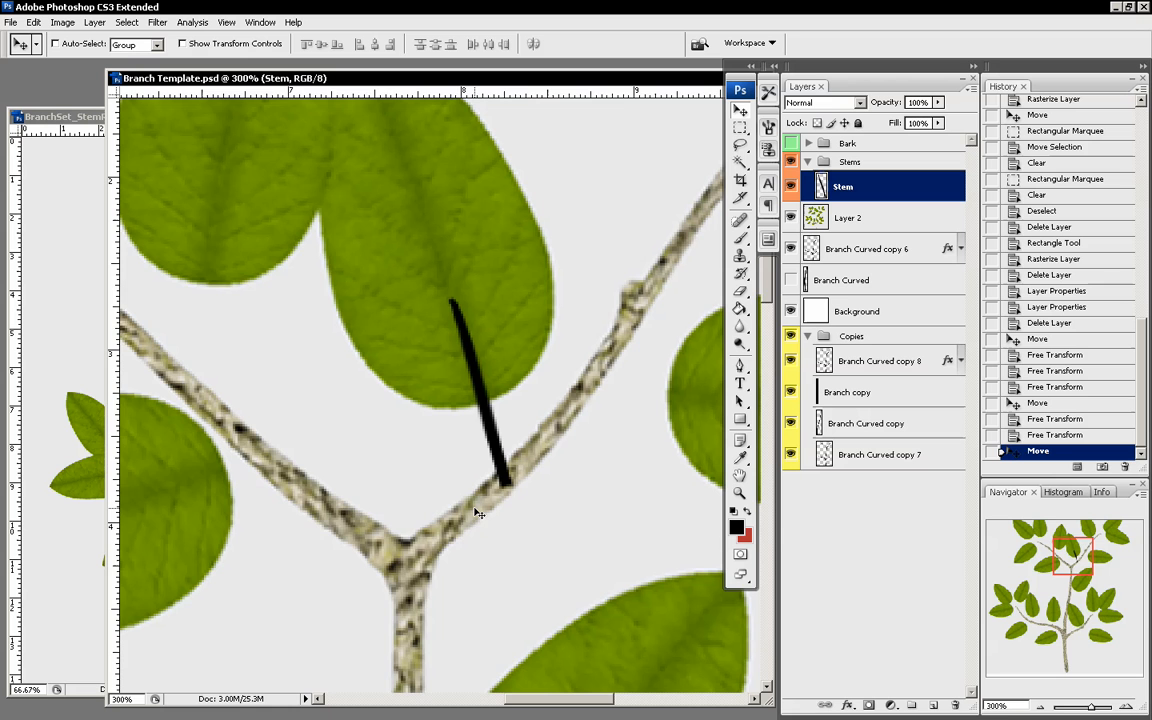
# Duplicate the stem, rotate the copy about 105° clockwise and lay it from the twig into the horizontal leaf on the right
pyautogui.moveTo(1084, 558); pyautogui.dragTo(1097, 560)
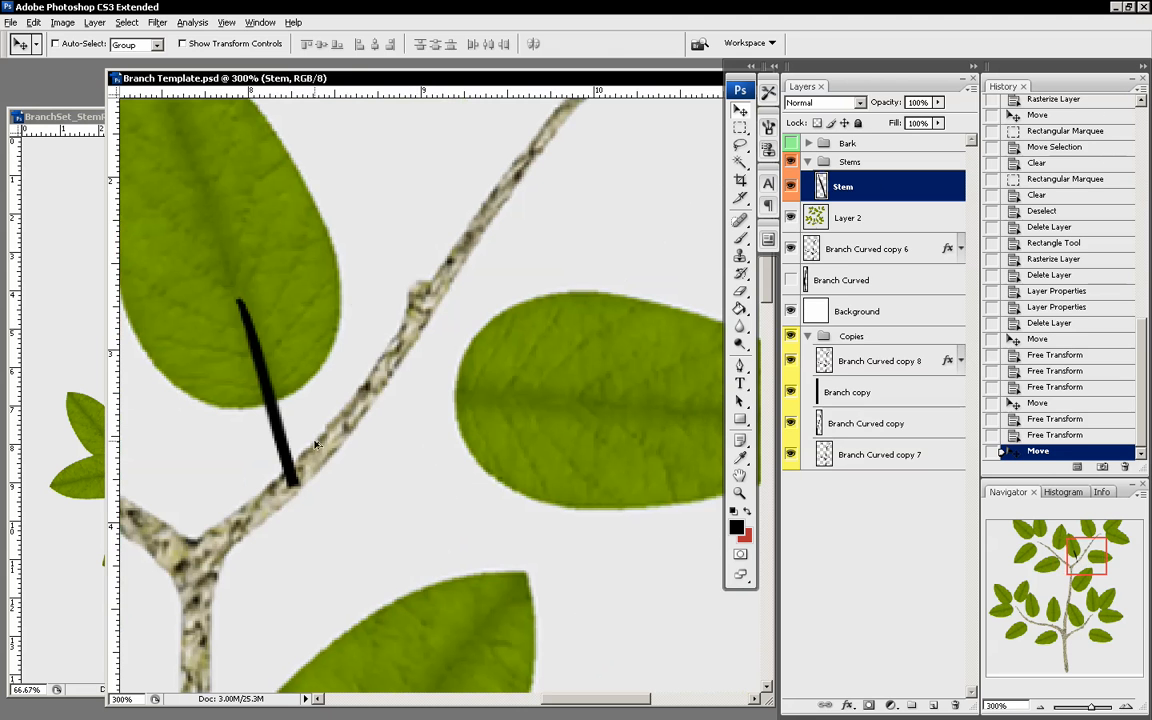
pyautogui.keyDown('alt'); pyautogui.moveTo(340, 450); pyautogui.dragTo(426, 444); pyautogui.keyUp('alt')
pyautogui.hotkey('ctrl', 't')
pyautogui.moveTo(418, 492)
pyautogui.mouseDown()
pyautogui.moveTo(496, 553)
pyautogui.moveTo(419, 474)
pyautogui.mouseUp()
pyautogui.moveTo(420, 393); pyautogui.dragTo(497, 398)
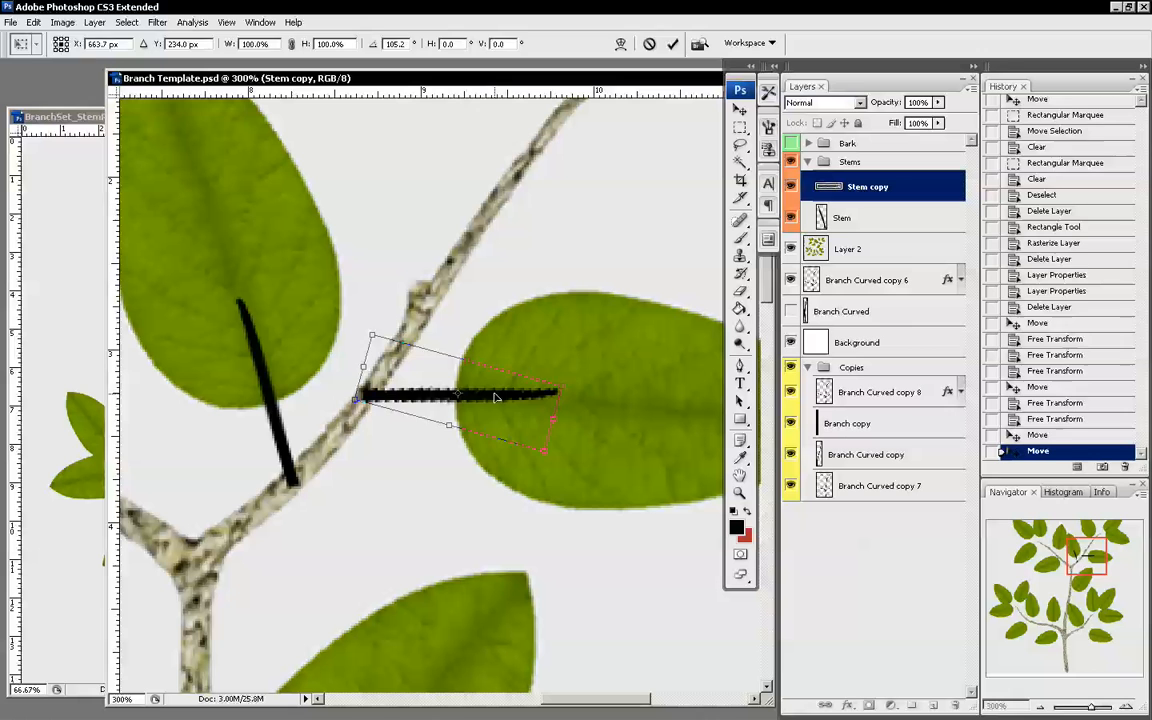
pyautogui.press('Return')
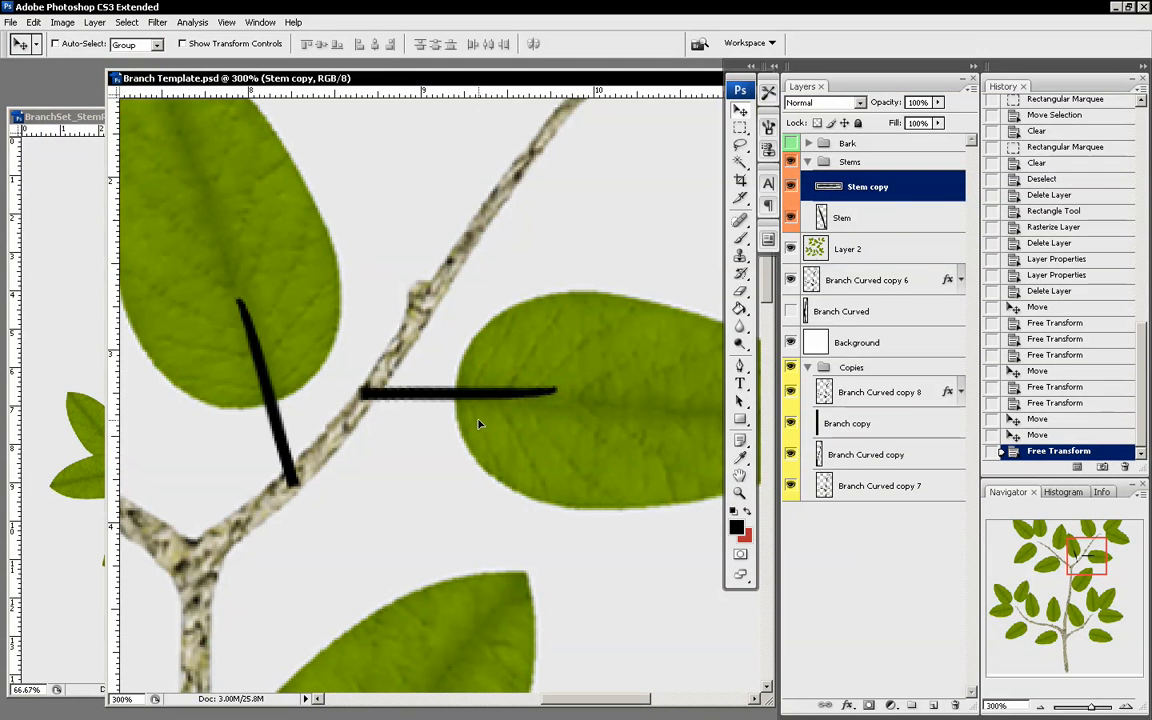
# Move the stem copy down and slightly left so its thick end rests on the twig below the leaf's midrib level
pyautogui.moveTo(483, 420)
pyautogui.mouseDown()
pyautogui.moveTo(483, 470)
pyautogui.moveTo(483, 453)
pyautogui.mouseUp()
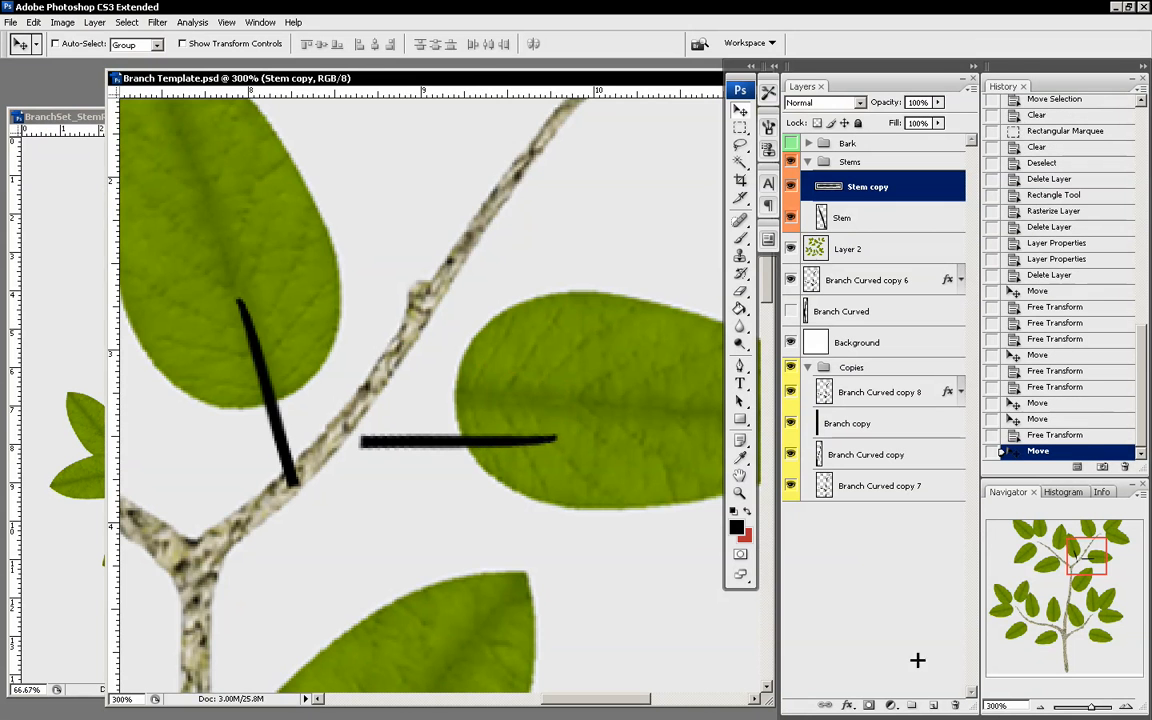
pyautogui.hotkey('ctrl', '+')
pyautogui.hotkey('ctrl', '+')
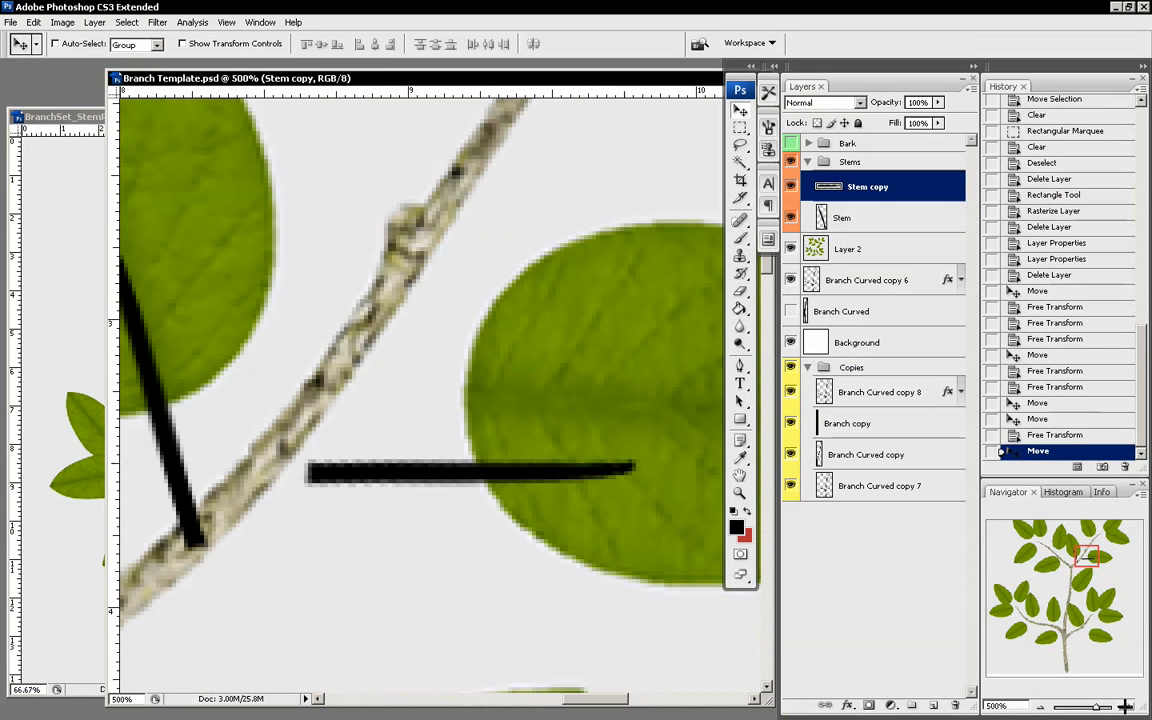
pyautogui.moveTo(462, 474)
pyautogui.mouseDown()
pyautogui.moveTo(403, 399)
pyautogui.moveTo(345, 291)
pyautogui.moveTo(359, 468)
pyautogui.moveTo(400, 502)
pyautogui.moveTo(452, 434)
pyautogui.moveTo(478, 422)
pyautogui.moveTo(481, 440)
pyautogui.mouseUp()
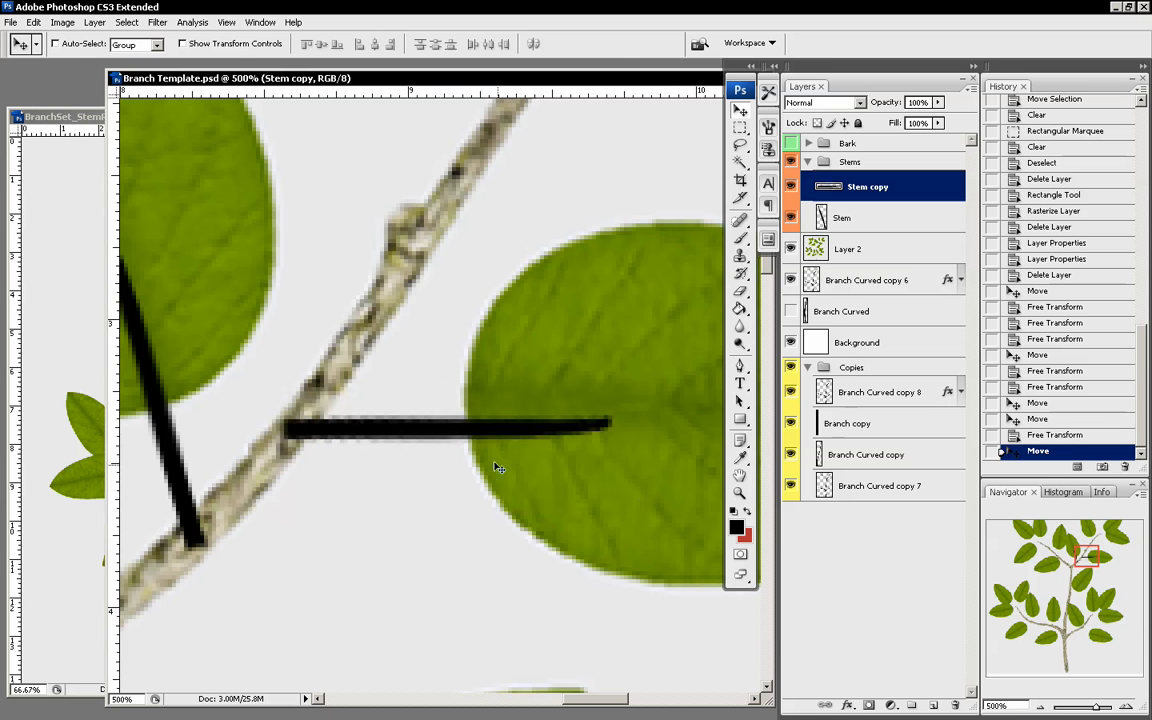
# Rotate the stem copy slightly counterclockwise so it rises toward the leaf's midrib, and nudge it up a few pixels
pyautogui.hotkey('ctrl', 't')
pyautogui.moveTo(642, 522); pyautogui.dragTo(657, 490)
pyautogui.press('Return')
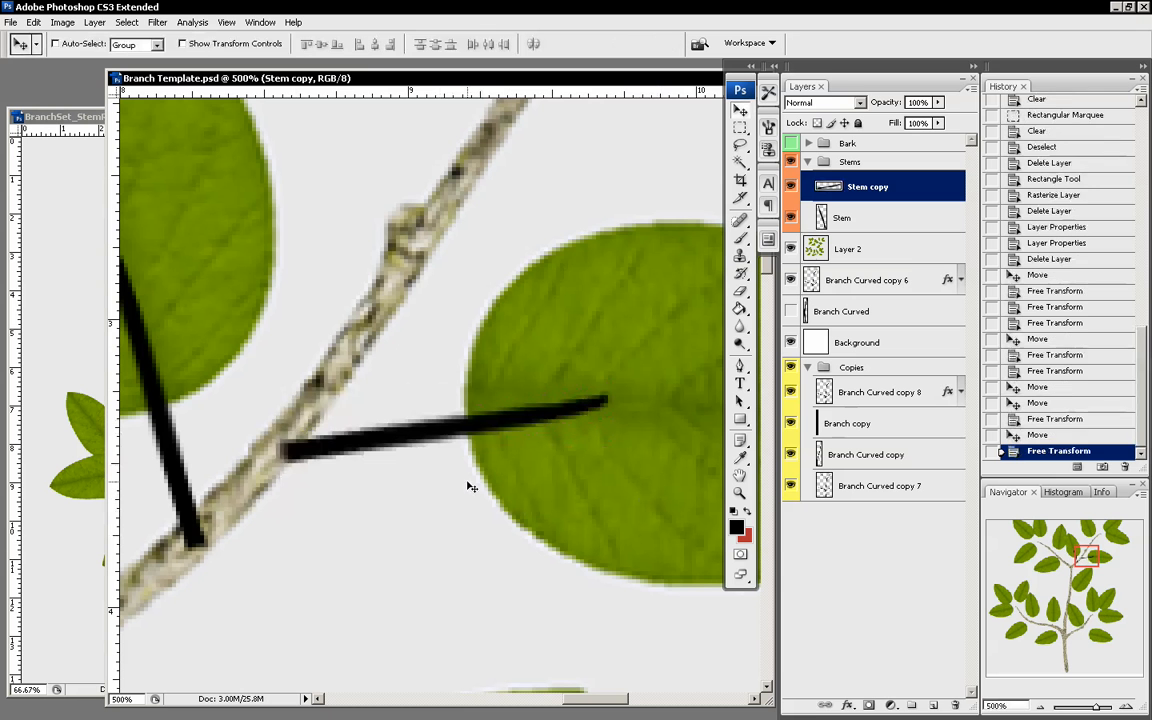
pyautogui.press('Up')
pyautogui.press('Up')
pyautogui.press('Up')
pyautogui.press('Up')
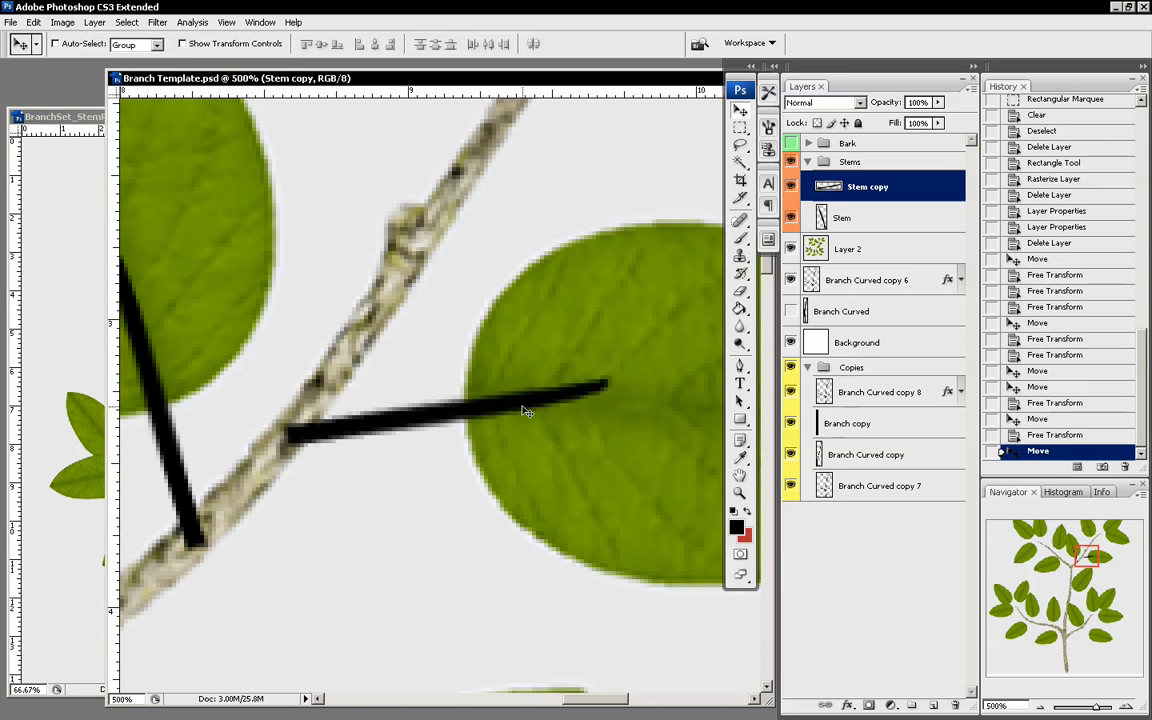
# Duplicate the second stem to the upper tip of the right-hand twig and rotate it about 26° counterclockwise toward the overlapping leaves
pyautogui.click(1042, 707)
pyautogui.click(1042, 707)
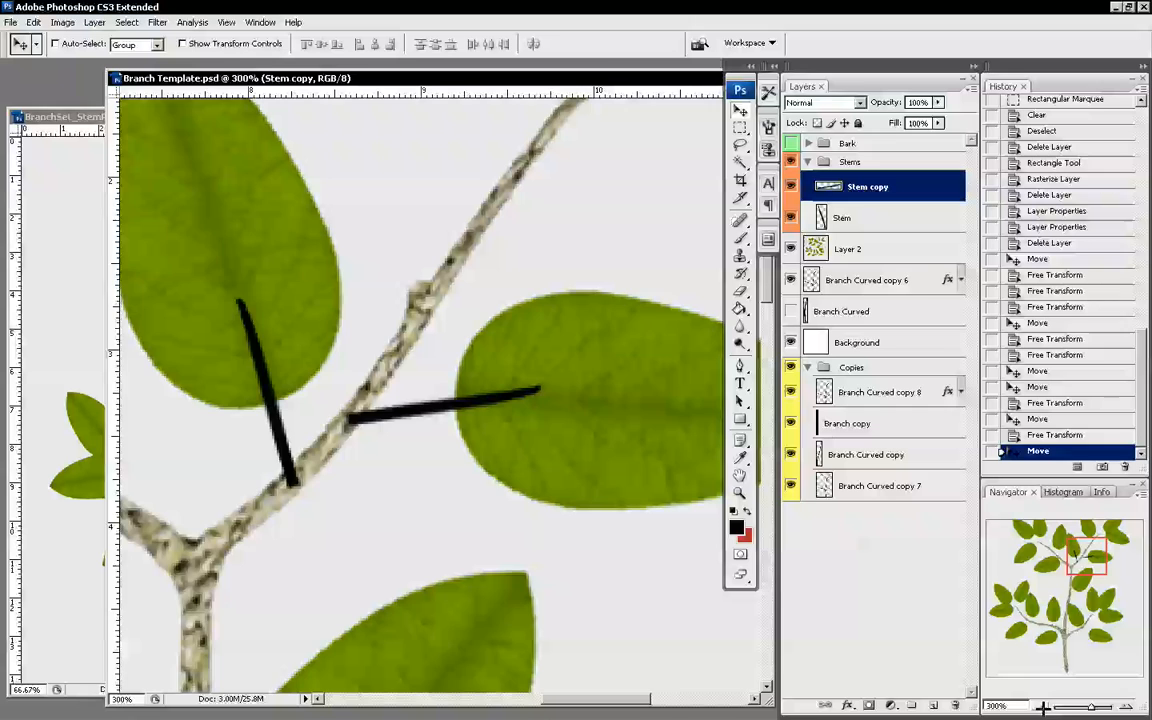
pyautogui.click(1042, 707)
pyautogui.moveTo(1094, 547); pyautogui.dragTo(1100, 540)
pyautogui.moveTo(397, 436); pyautogui.dragTo(550, 215)
pyautogui.hotkey('ctrl', 't')
pyautogui.moveTo(656, 375); pyautogui.dragTo(657, 272)
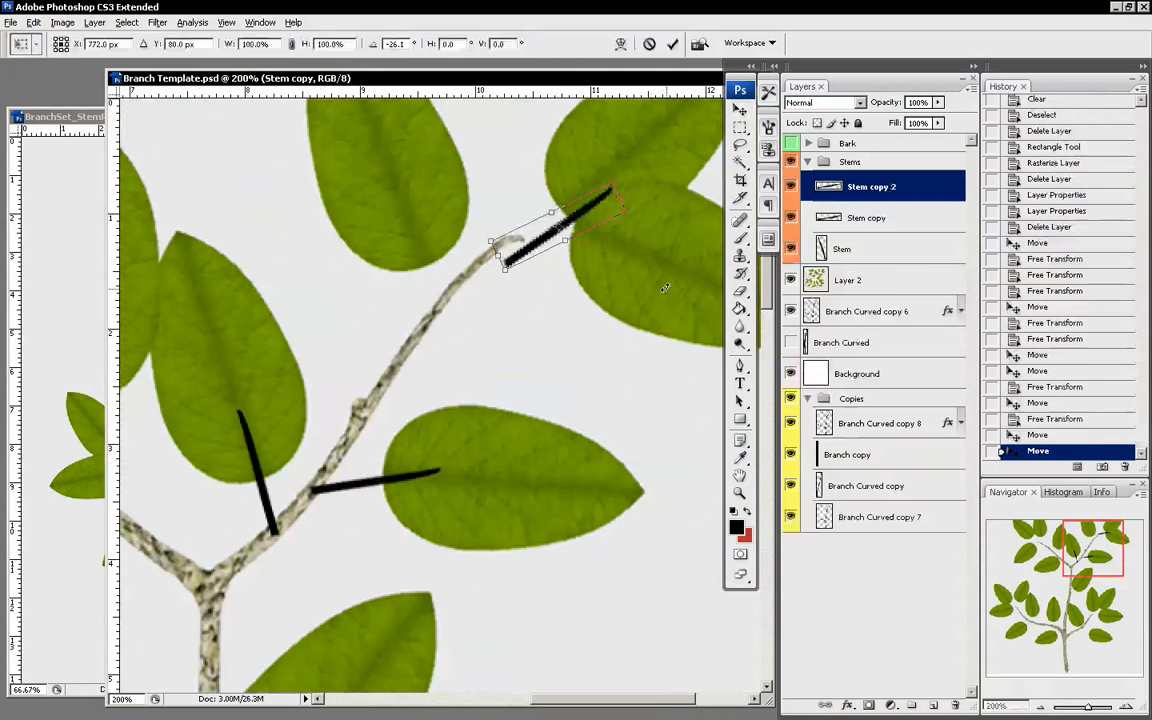
pyautogui.press('Return')
# Nudge the third stem upward and slightly left so its thick end joins the twig tip and its thin end reaches the upper leaf
pyautogui.press('Up')
pyautogui.press('Up')
pyautogui.press('Up')
pyautogui.press('Up')
pyautogui.press('Up')
pyautogui.press('Up')
pyautogui.press('Up')
pyautogui.press('Up')
pyautogui.press('Up')
pyautogui.press('Up')
pyautogui.press('Up')
pyautogui.press('Up')
pyautogui.press('Up')
pyautogui.press('Up')
pyautogui.press('Up')
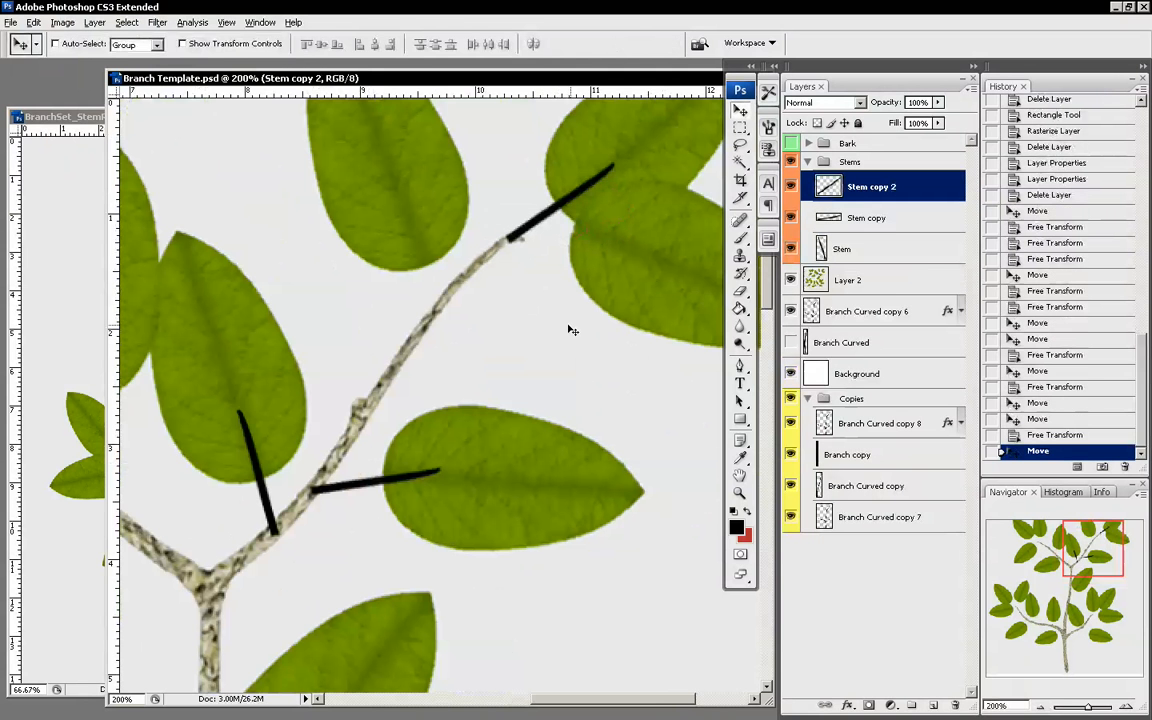
pyautogui.hotkey('ctrl', 't')
pyautogui.press('Return')
pyautogui.moveTo(601, 317)
pyautogui.mouseDown()
pyautogui.moveTo(591, 328)
pyautogui.moveTo(597, 321)
pyautogui.mouseUp()
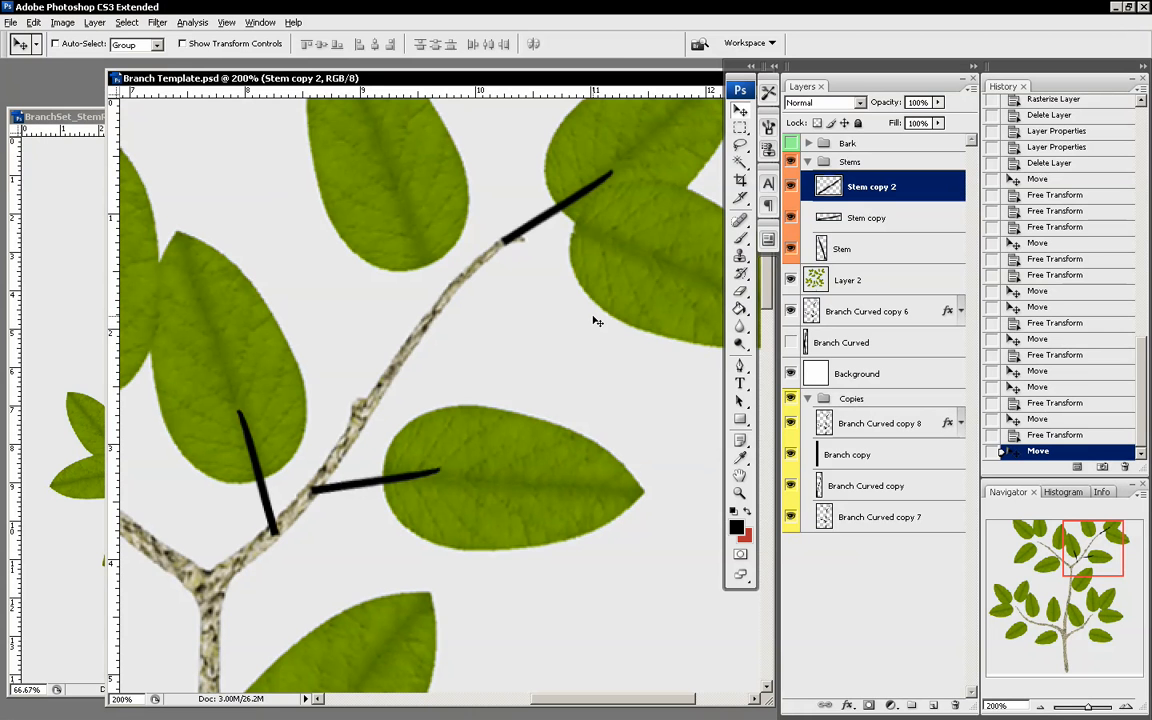
# Warp the third stem into a slight curve by adjusting its end at the twig tip
pyautogui.hotkey('ctrl', 't')
pyautogui.rightClick(583, 172)
pyautogui.press('Escape')
pyautogui.rightClick(587, 213)
pyautogui.click(620, 307)
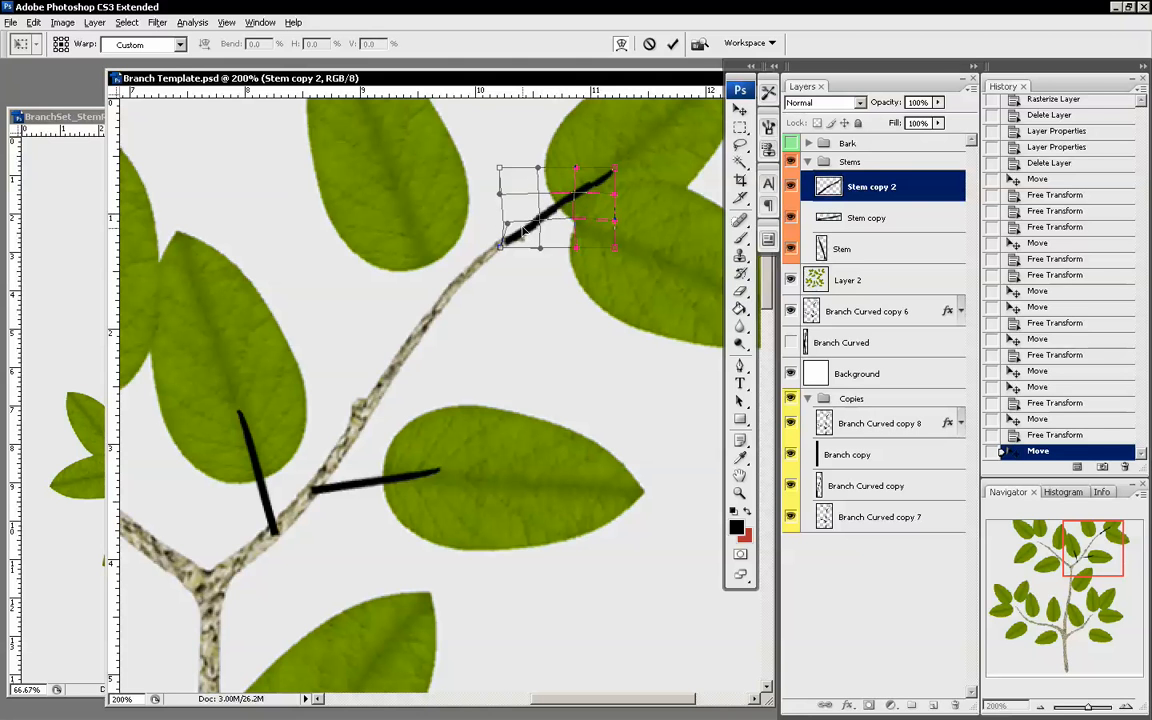
pyautogui.press('Return')
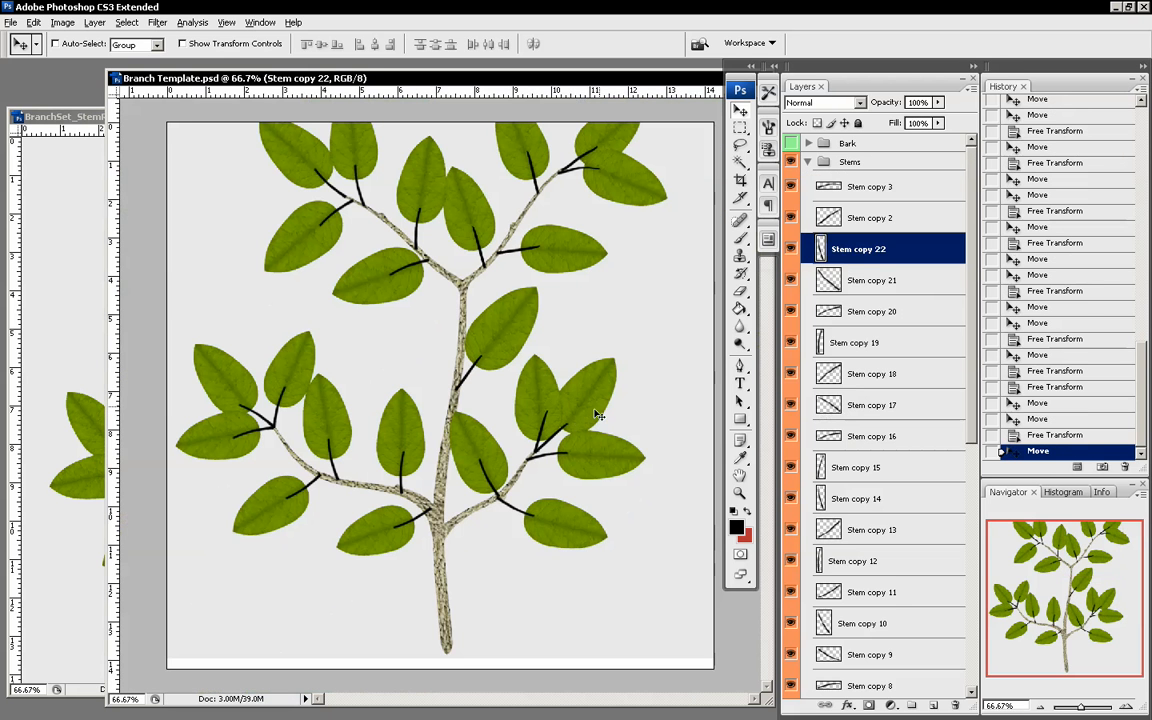
pyautogui.click(1126, 706)
pyautogui.click(1126, 706)
pyautogui.moveTo(1076, 607); pyautogui.dragTo(1047, 598)
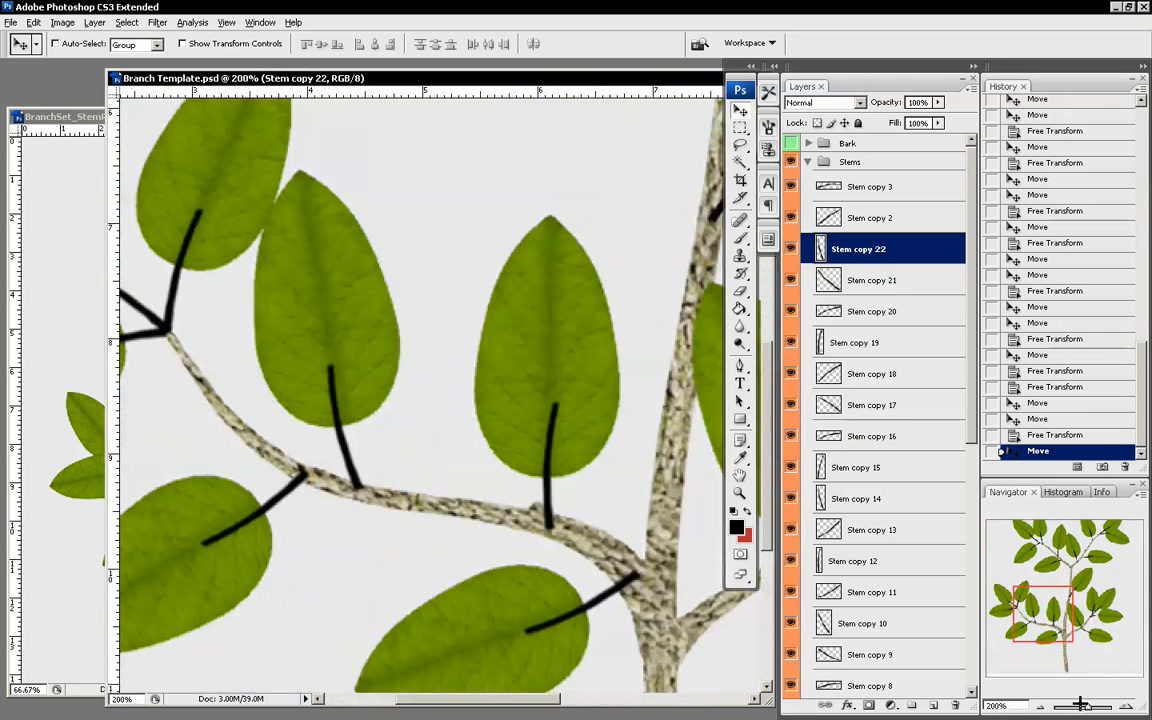
pyautogui.click(1041, 706)
pyautogui.click(1041, 706)
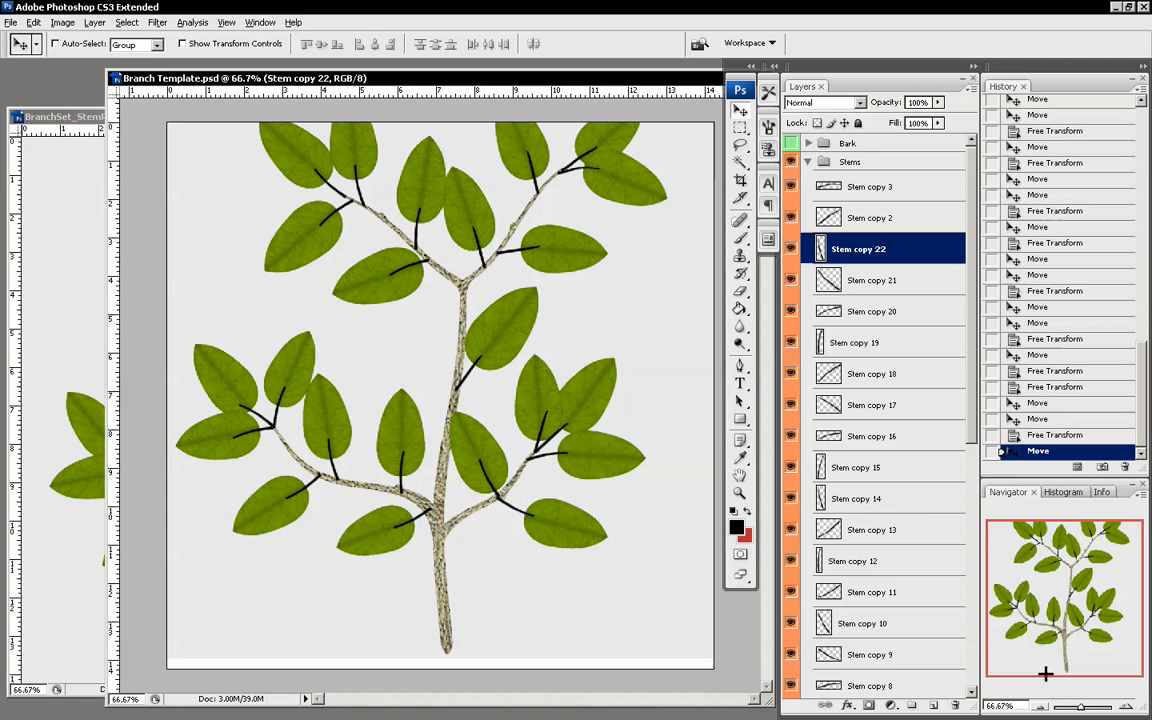
# Select all stem layers in the Stems group, from Stem copy 3 down to Stem, and merge them into one layer
pyautogui.click(888, 195)
pyautogui.scroll(-5, 870, 340)
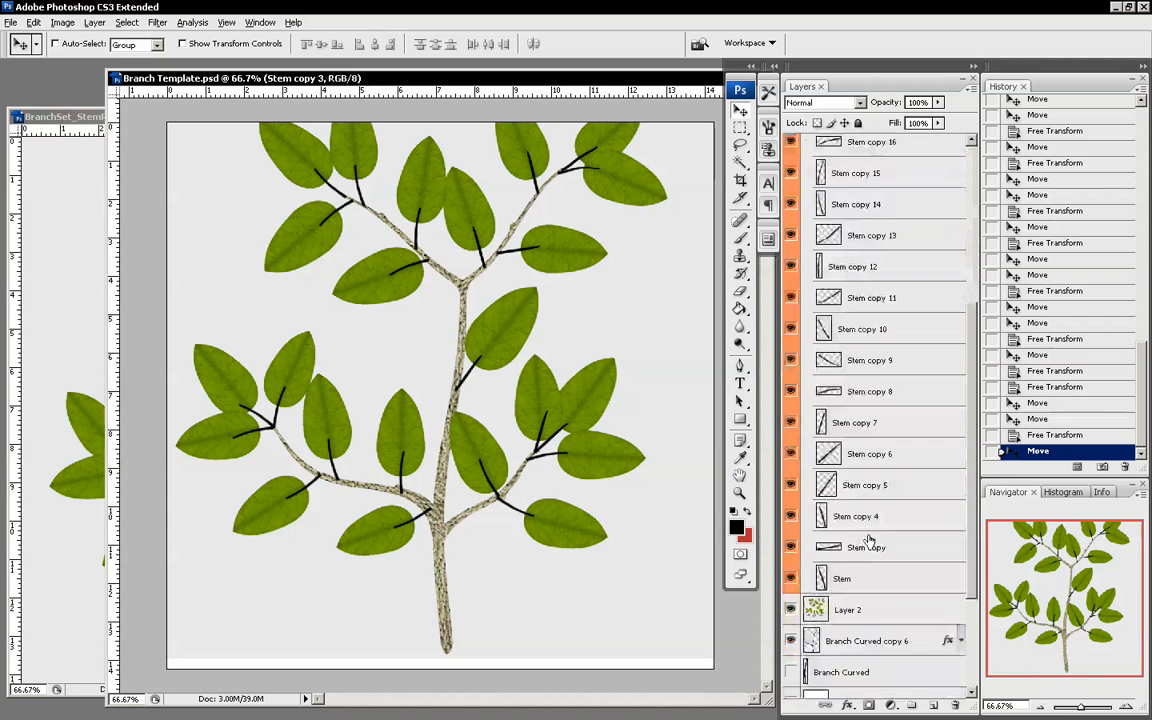
pyautogui.keyDown('shift'); pyautogui.click(880, 578); pyautogui.keyUp('shift')
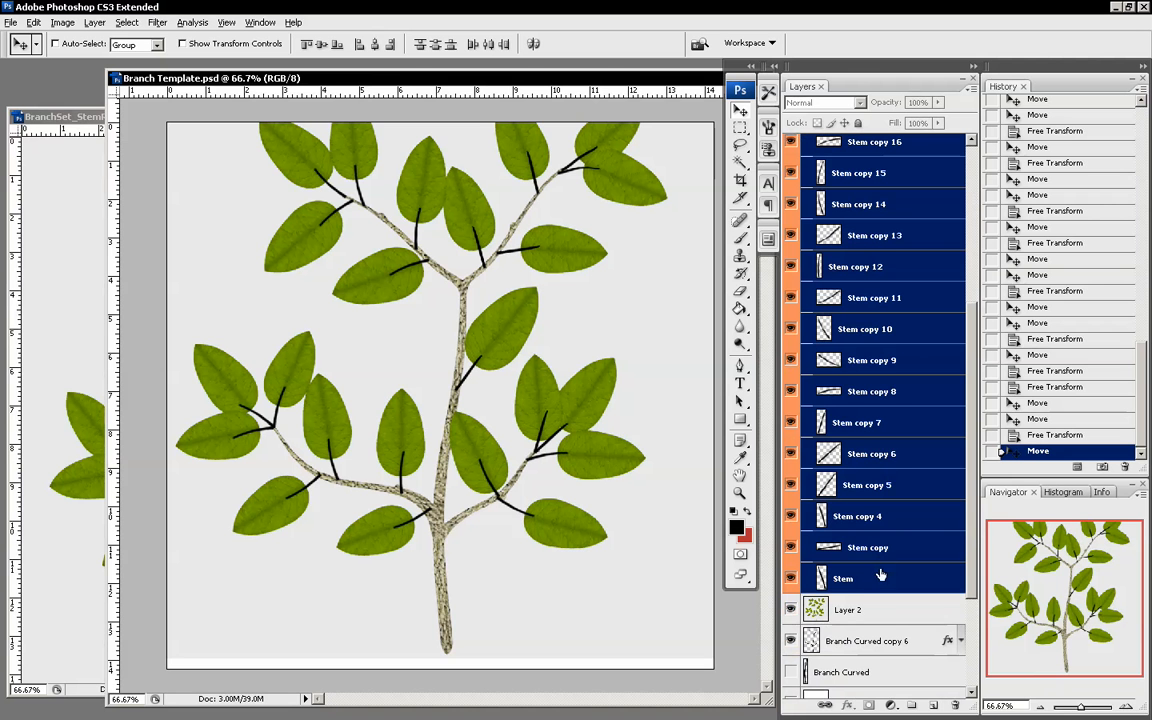
pyautogui.scroll(3, 884, 556)
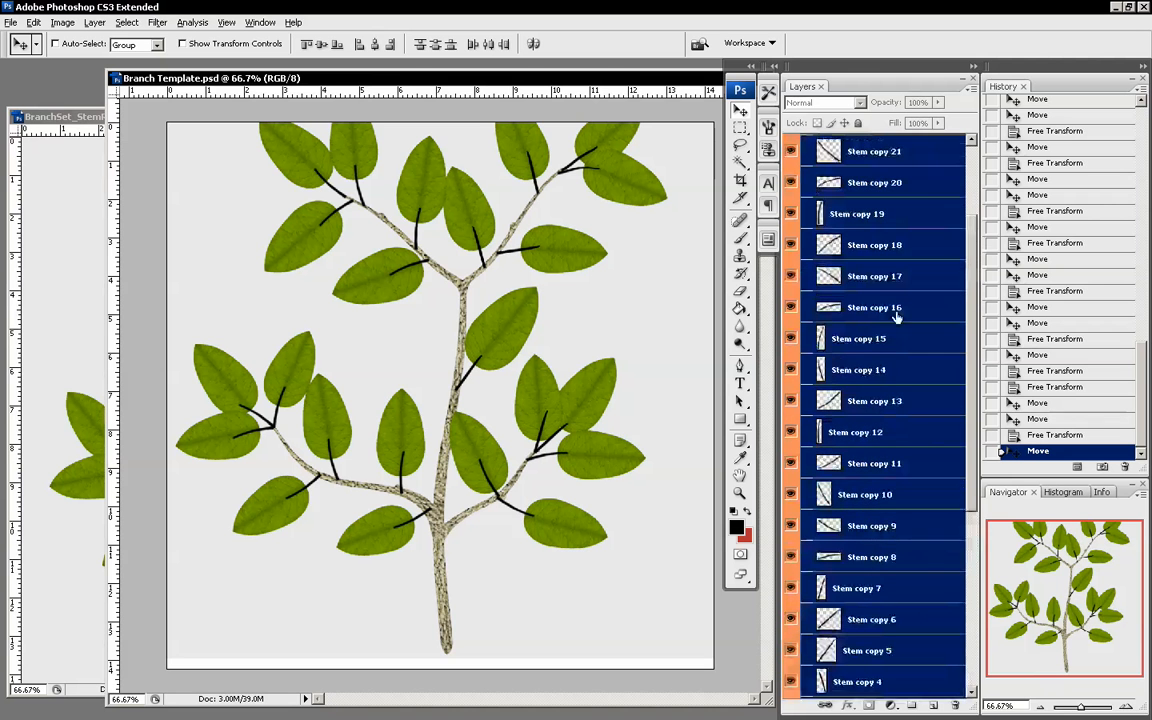
pyautogui.scroll(-3, 902, 588)
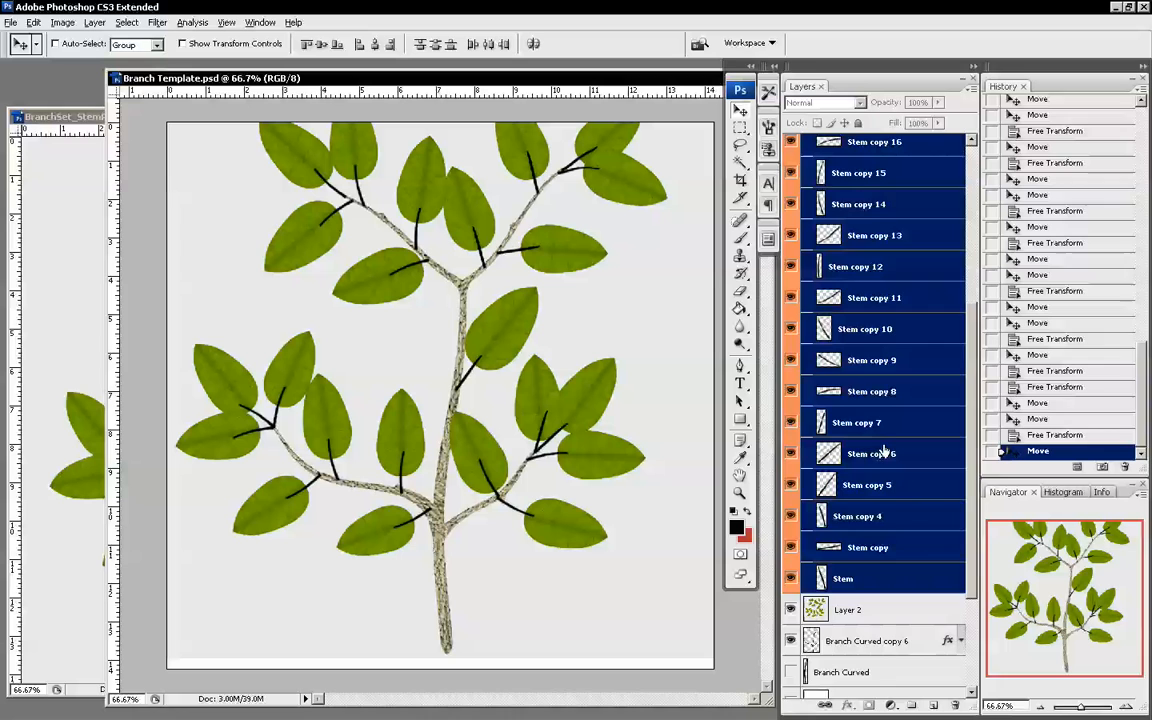
pyautogui.hotkey('ctrl', 'e')
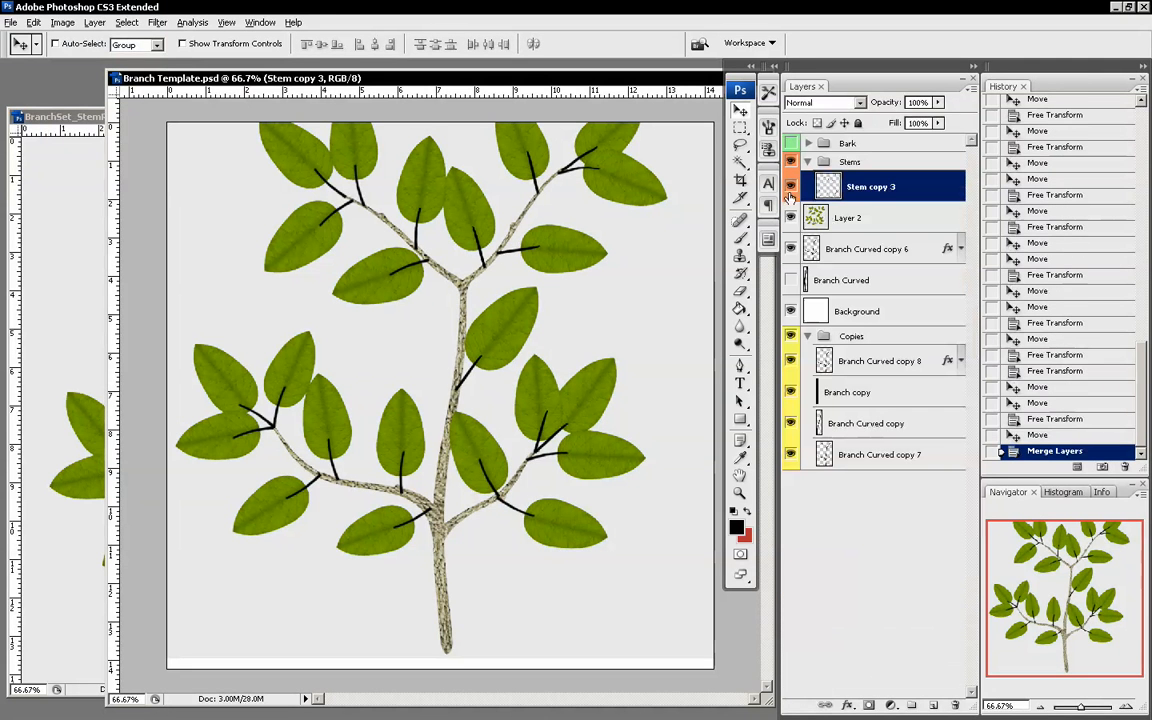
# Toggle the merged stem layer's visibility off and on, and examine how its stems join the leaves and branch up close
pyautogui.click(790, 186)
pyautogui.click(790, 186)
pyautogui.click(1124, 704)
pyautogui.click(1124, 704)
pyautogui.click(1124, 704)
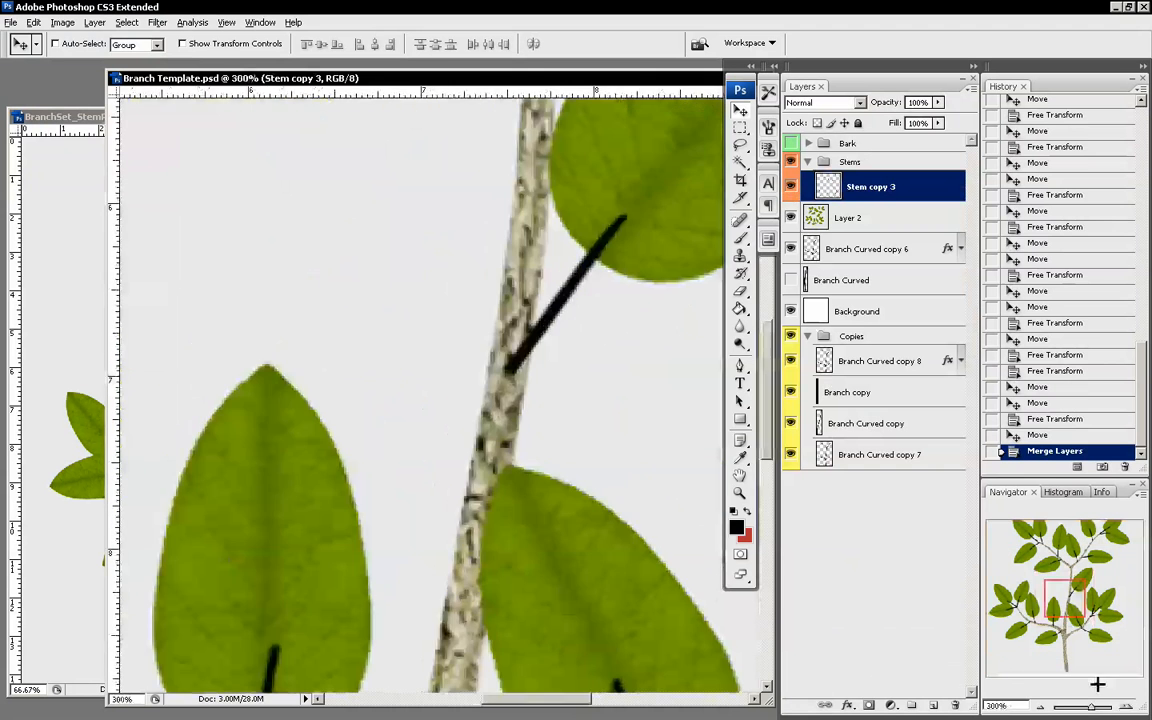
pyautogui.moveTo(1061, 585); pyautogui.dragTo(1065, 578)
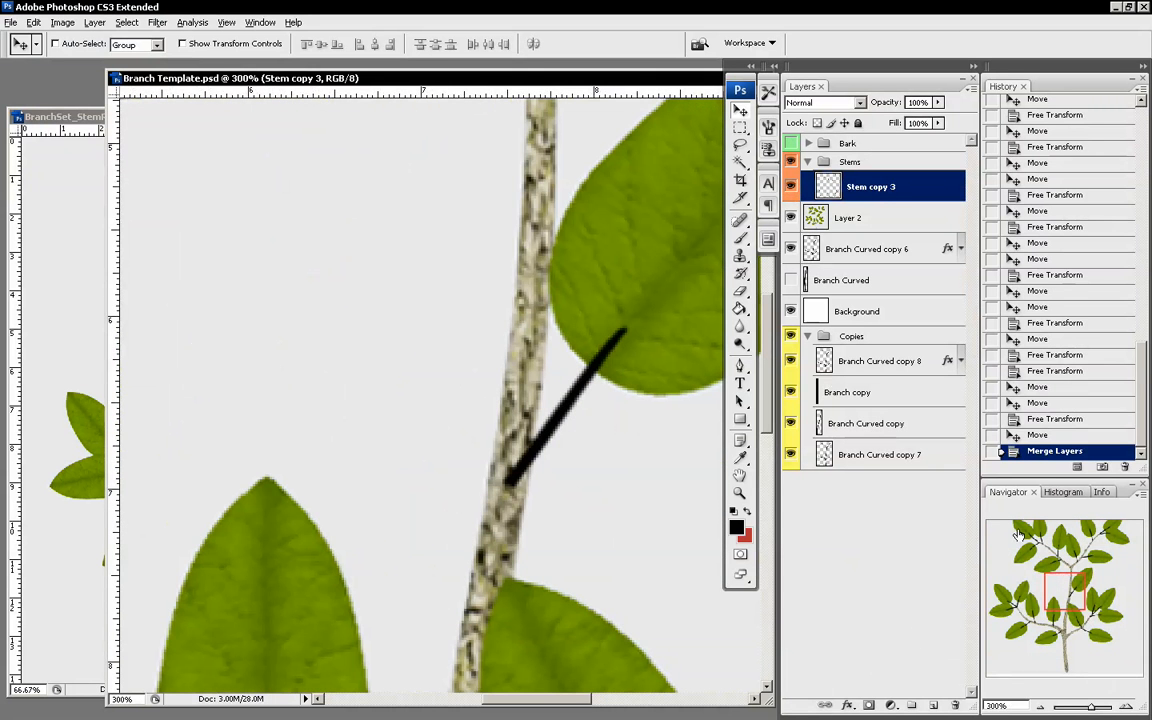
pyautogui.click(1040, 706)
pyautogui.click(1040, 706)
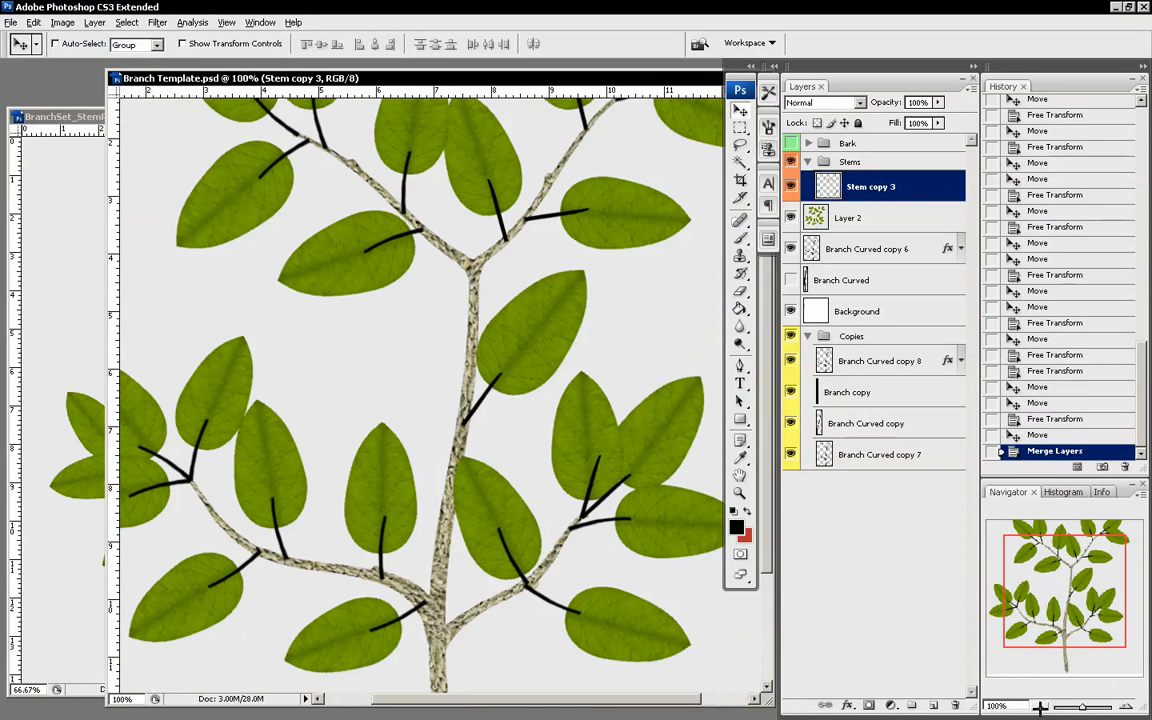
# Try a white outline stroke on the merged stem layer through its layer style
pyautogui.doubleClick(911, 181)
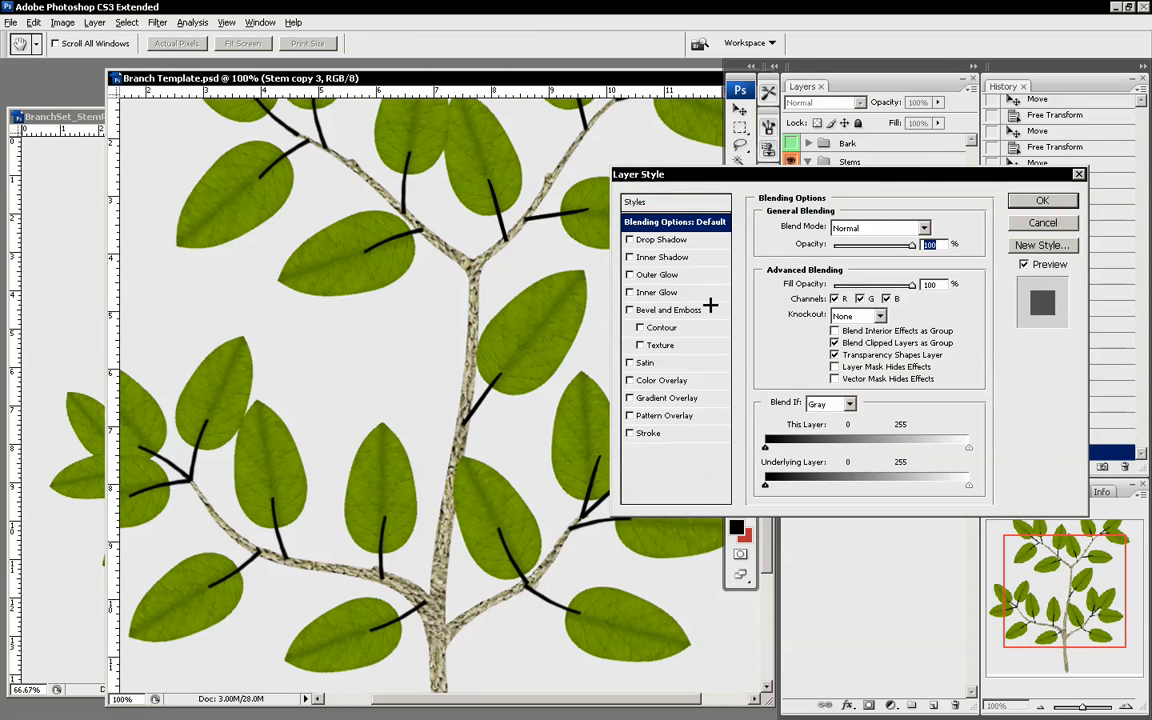
pyautogui.click(648, 433)
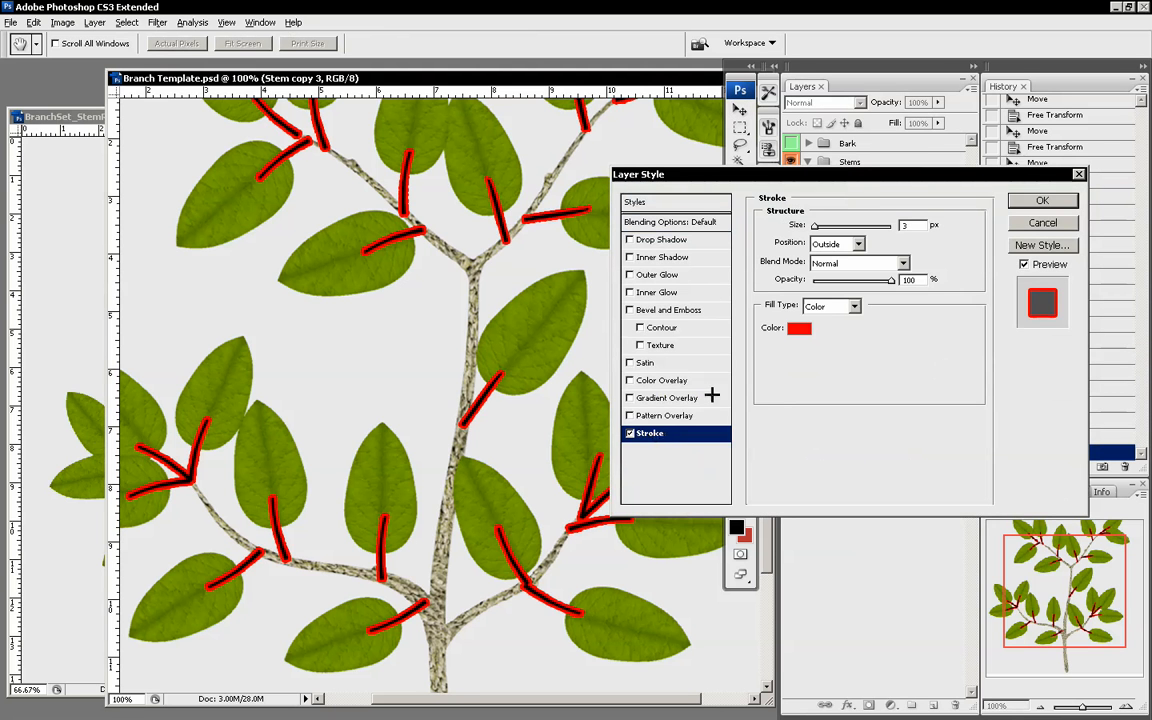
pyautogui.click(802, 329)
pyautogui.moveTo(530, 303)
pyautogui.mouseDown()
pyautogui.moveTo(527, 334)
pyautogui.moveTo(524, 295)
pyautogui.moveTo(329, 211)
pyautogui.mouseUp()
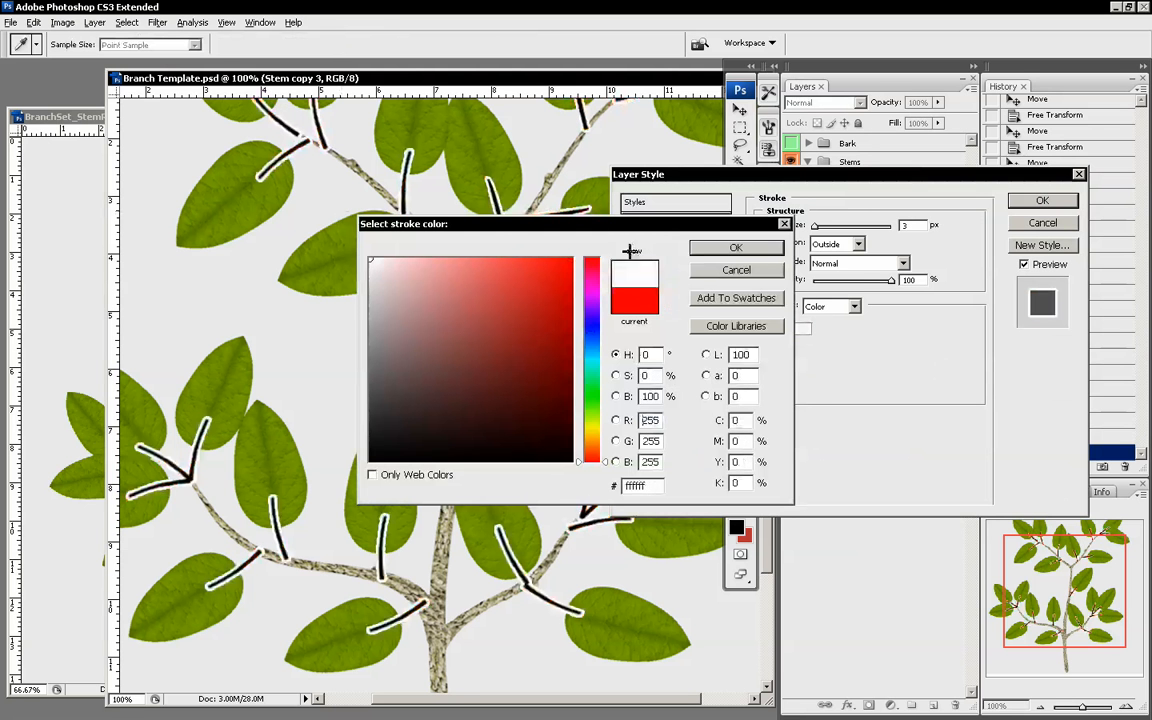
pyautogui.click(736, 247)
# Try the stroke position as Inside and as Center with a 1 px size, and remove the stroke from the stem layer
pyautogui.click(834, 244)
pyautogui.click(824, 272)
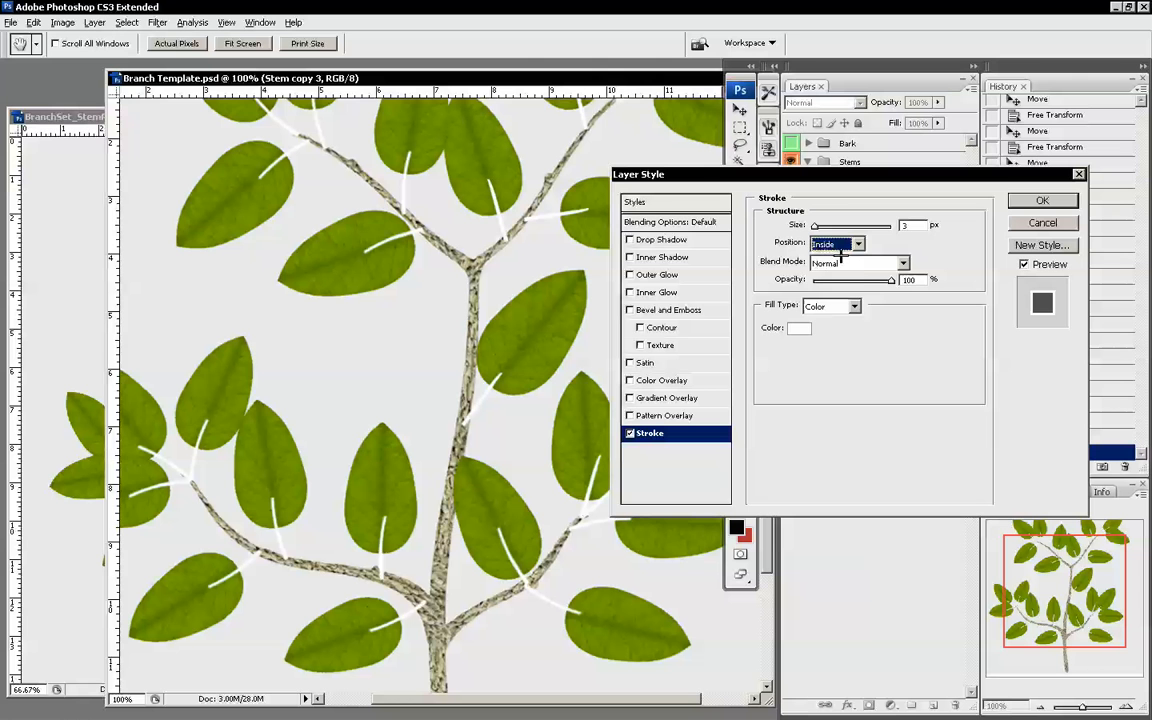
pyautogui.click(836, 244)
pyautogui.click(836, 244)
pyautogui.click(830, 283)
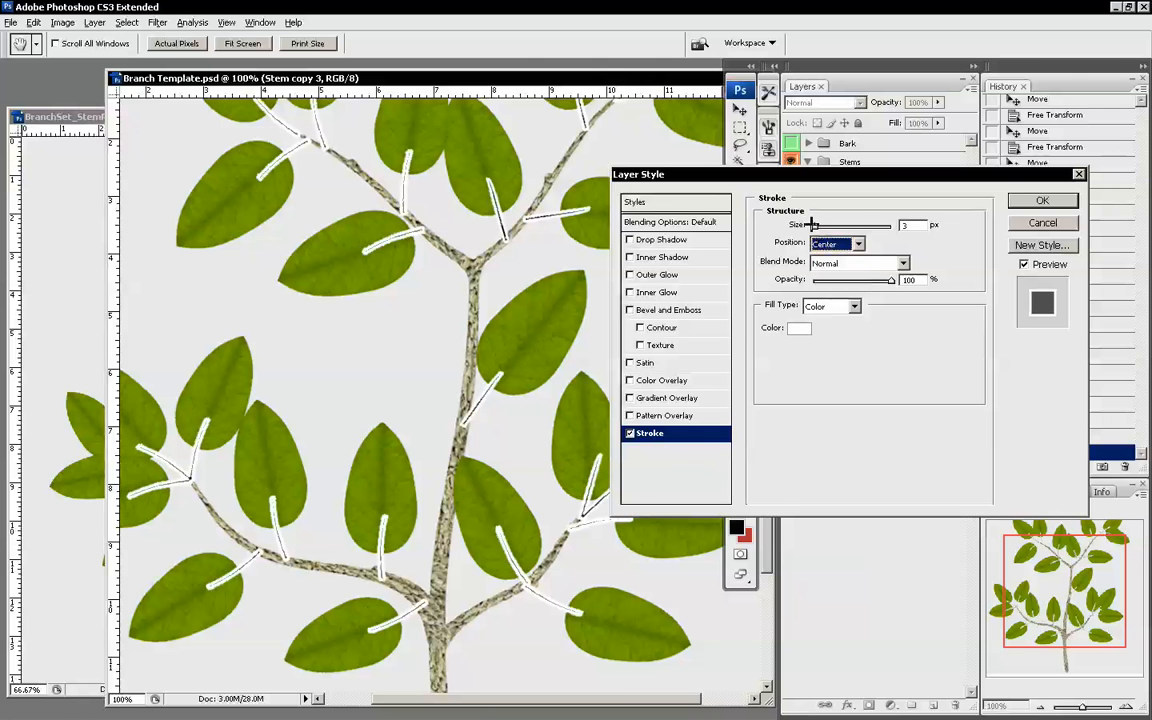
pyautogui.moveTo(814, 226); pyautogui.dragTo(795, 219)
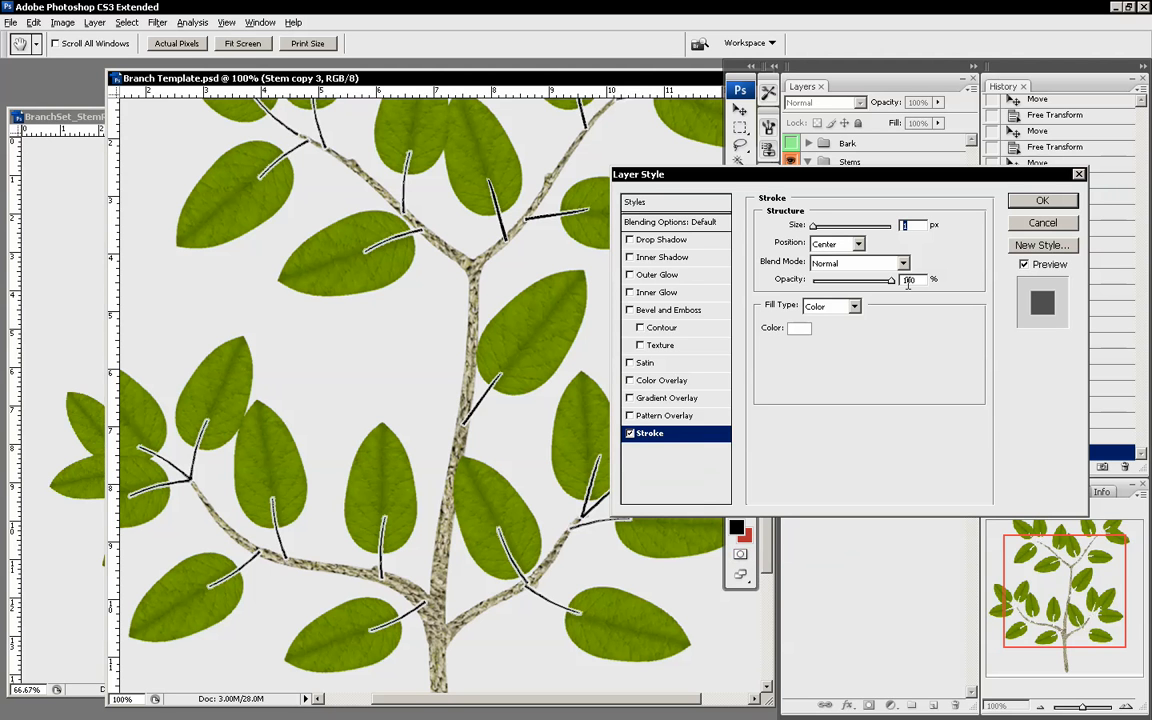
pyautogui.click(630, 433)
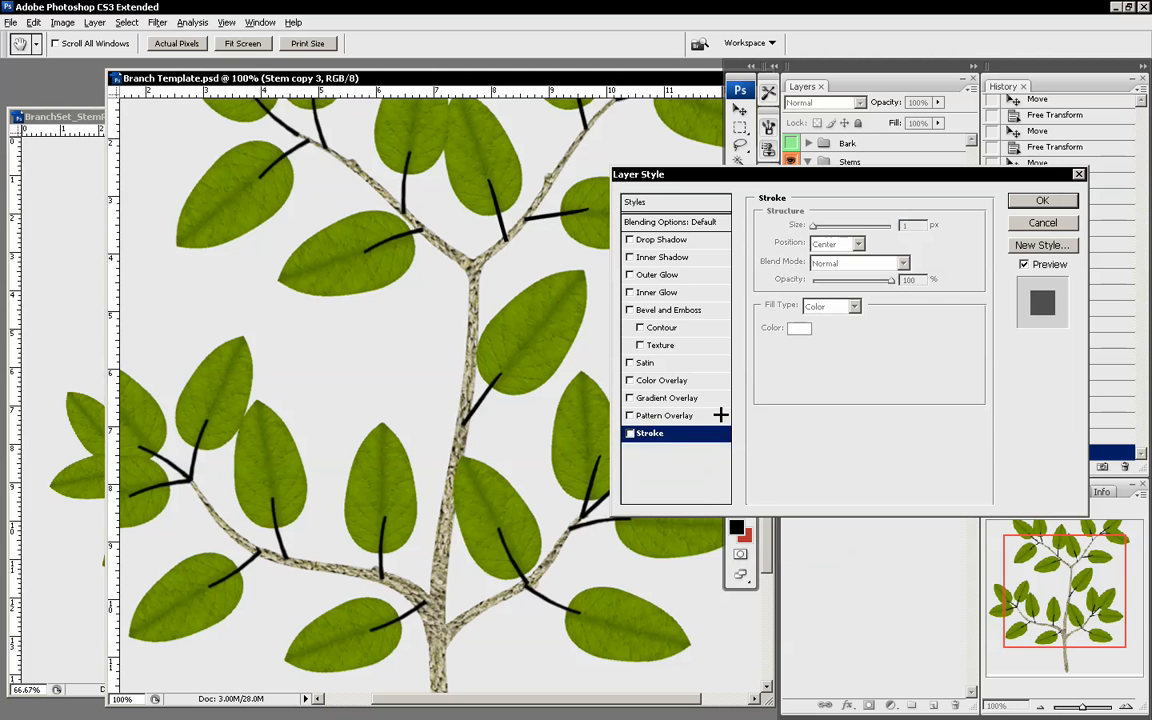
pyautogui.click(1012, 204)
# Create a new layer named StemColor in the Stems group
pyautogui.moveTo(1059, 600)
pyautogui.mouseDown()
pyautogui.moveTo(1075, 598)
pyautogui.moveTo(1071, 587)
pyautogui.mouseUp()
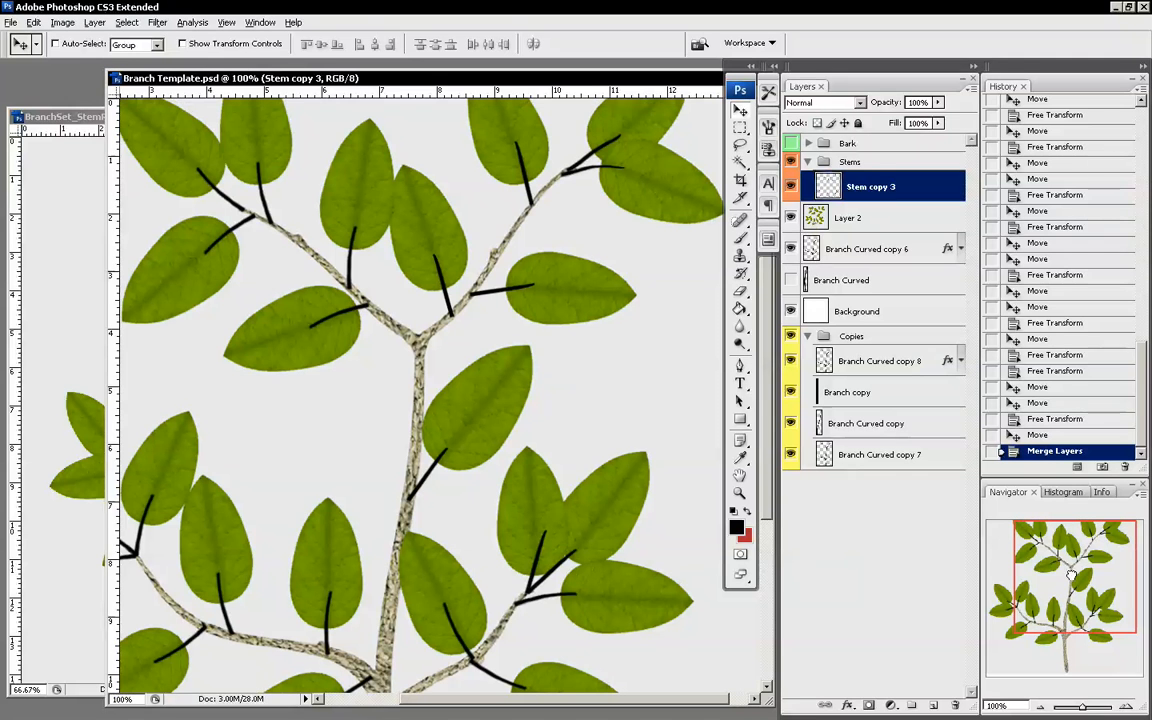
pyautogui.click(967, 96)
pyautogui.click(940, 96)
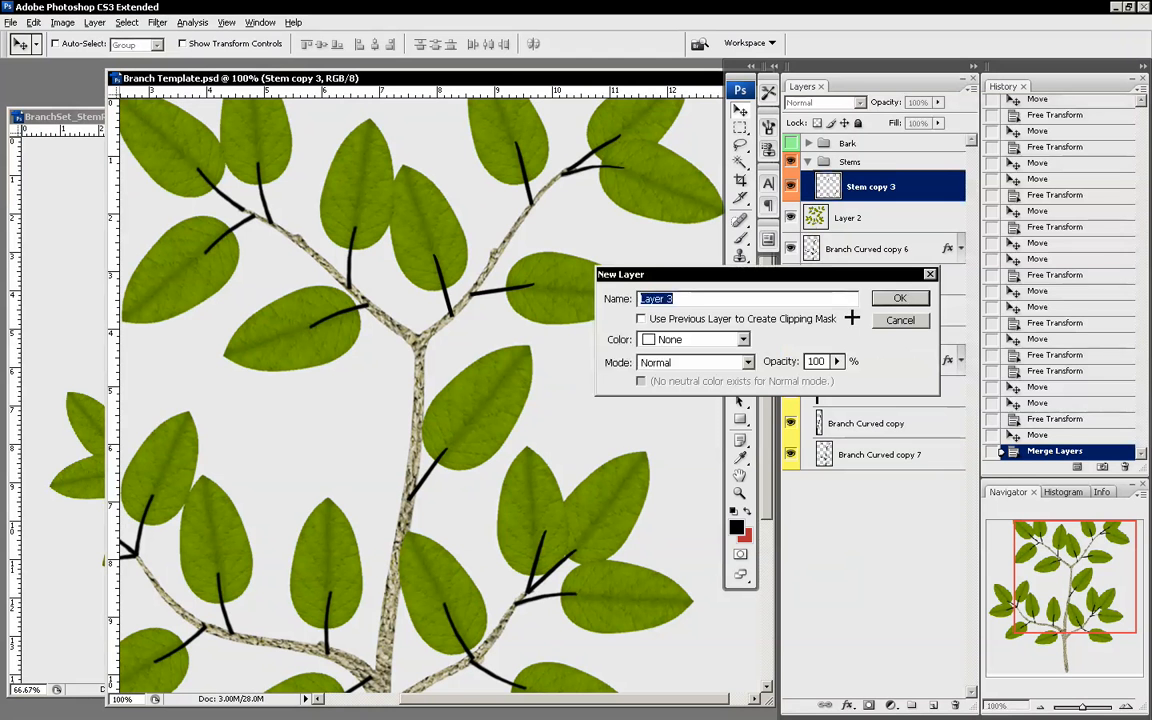
pyautogui.write('Stem')
pyautogui.press('Return')
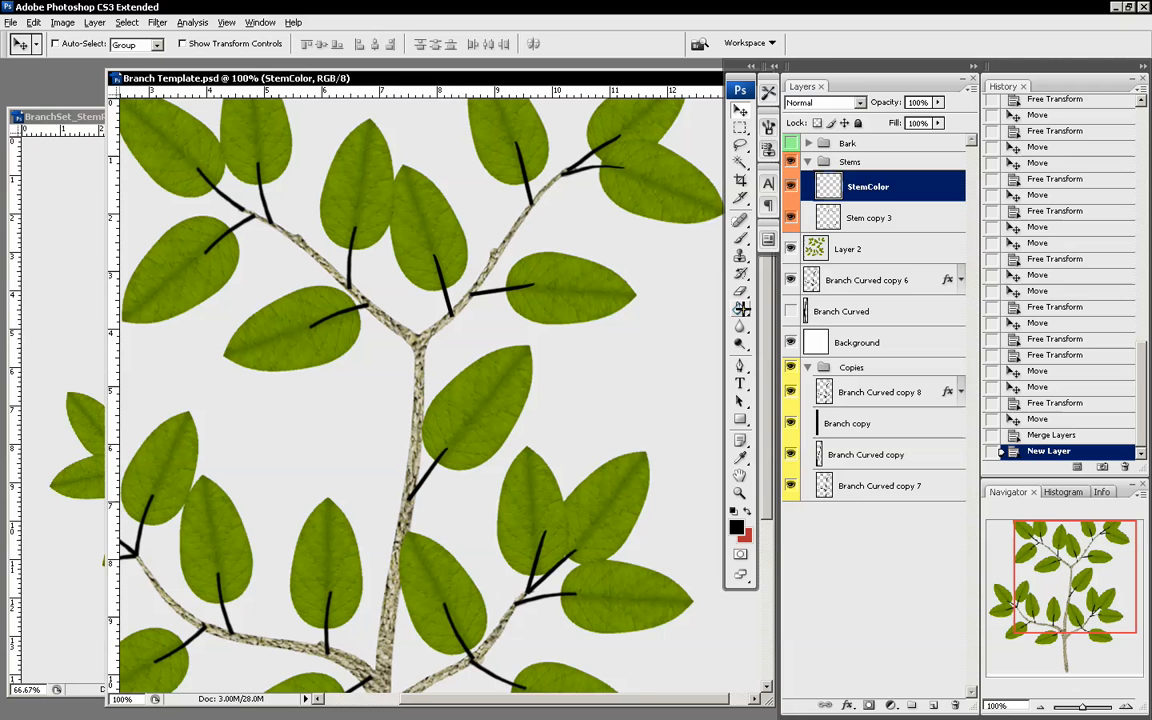
# Fill the StemColor layer with green sampled from a leaf and move it below the merged stem layer
pyautogui.click(740, 457)
pyautogui.click(568, 271)
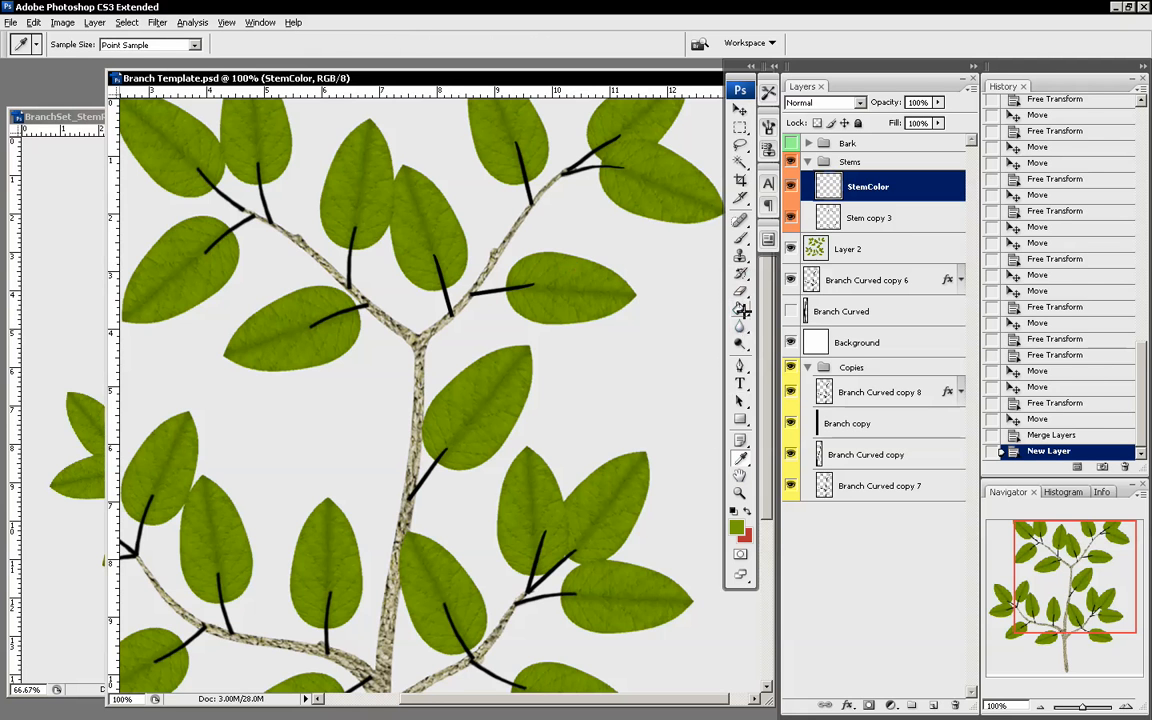
pyautogui.press('g')
pyautogui.click(661, 337)
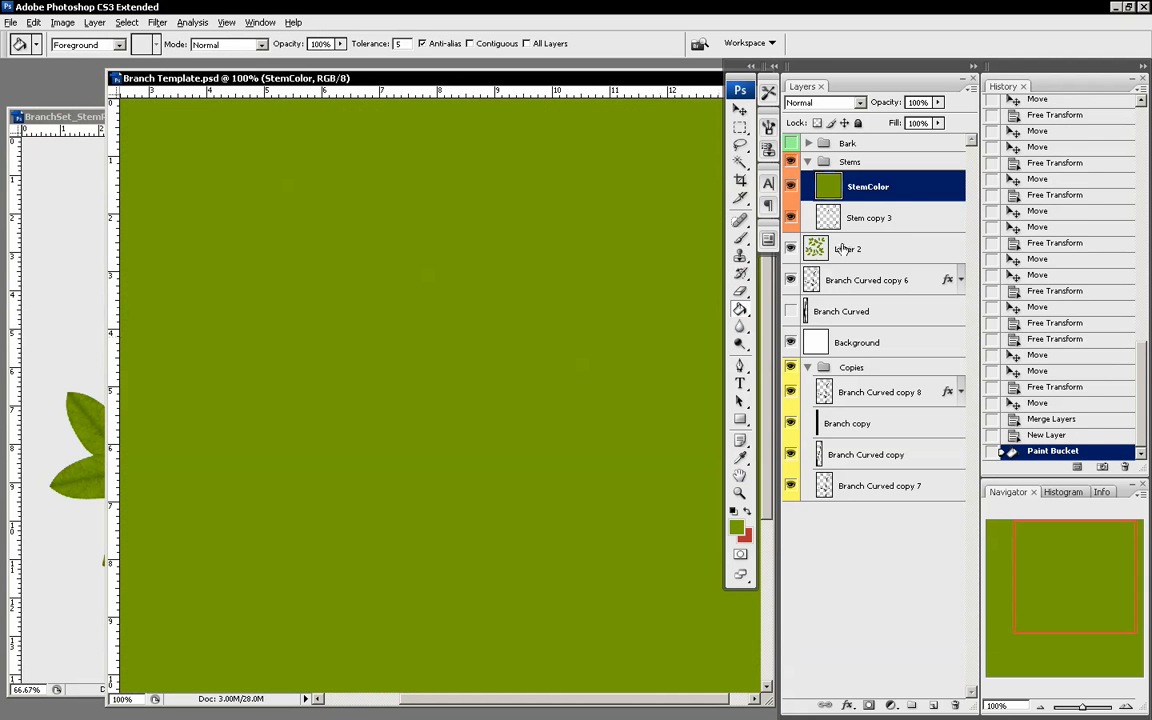
pyautogui.moveTo(897, 190); pyautogui.dragTo(897, 233)
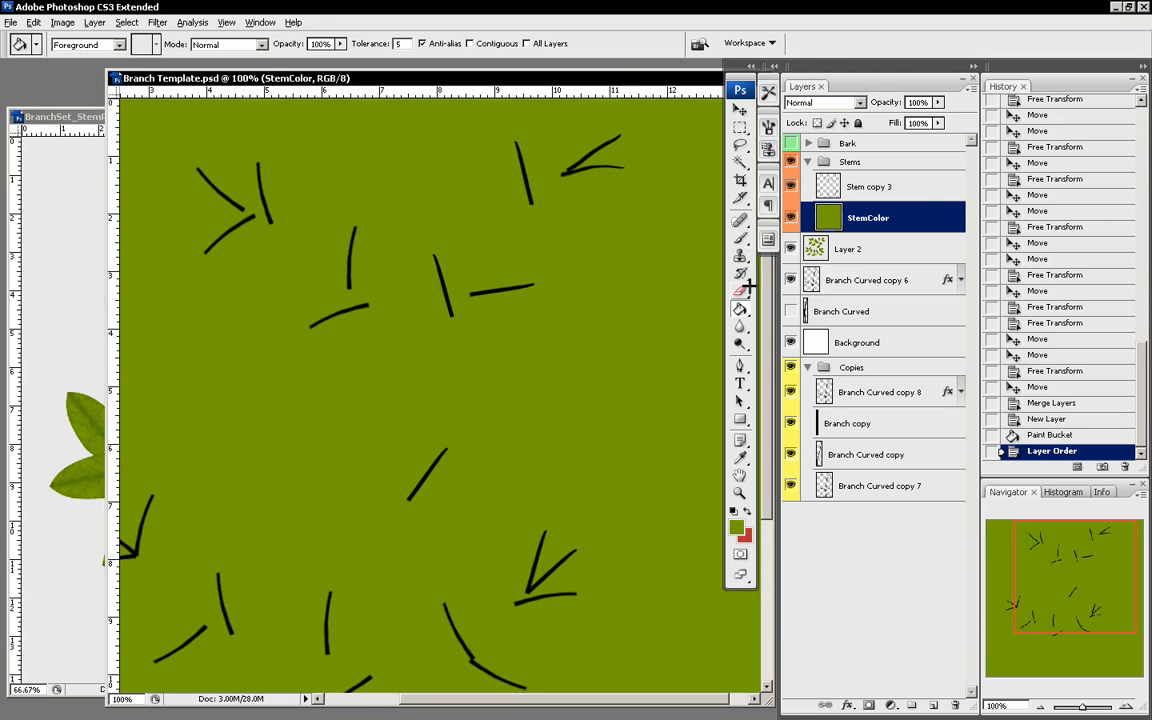
# Tint the StemColor layer with a yellow (ffea00) Color Overlay at 35% opacity
pyautogui.doubleClick(926, 213)
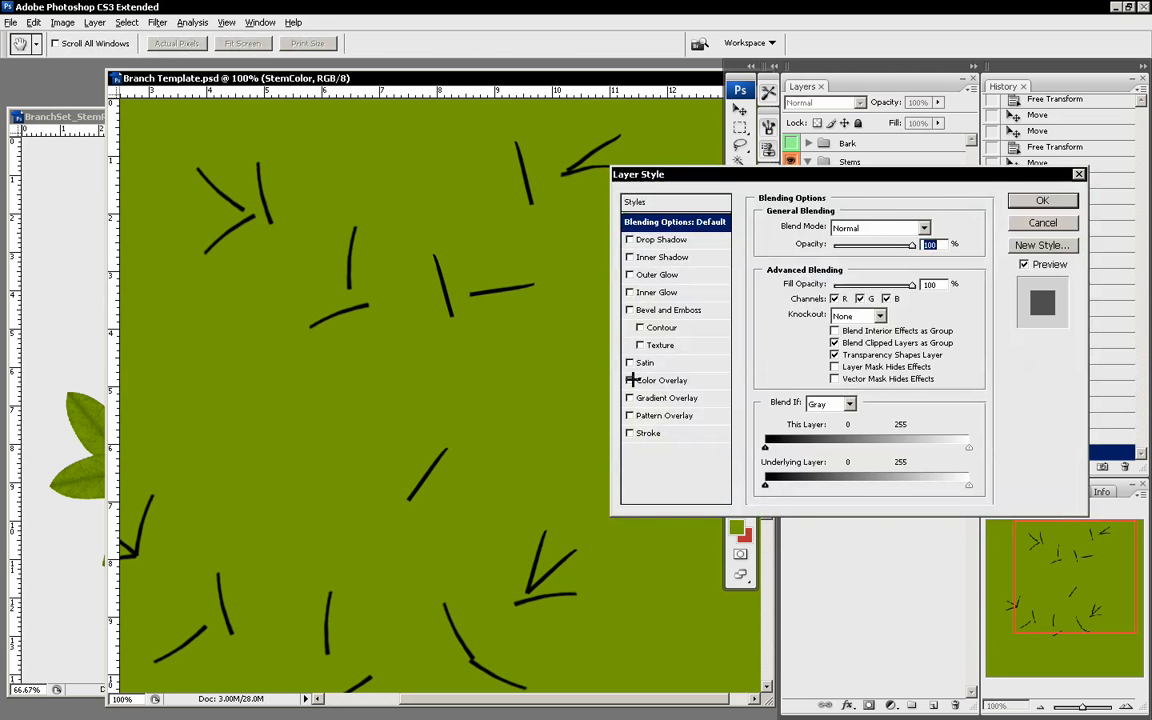
pyautogui.click(630, 380)
pyautogui.click(646, 380)
pyautogui.click(926, 227)
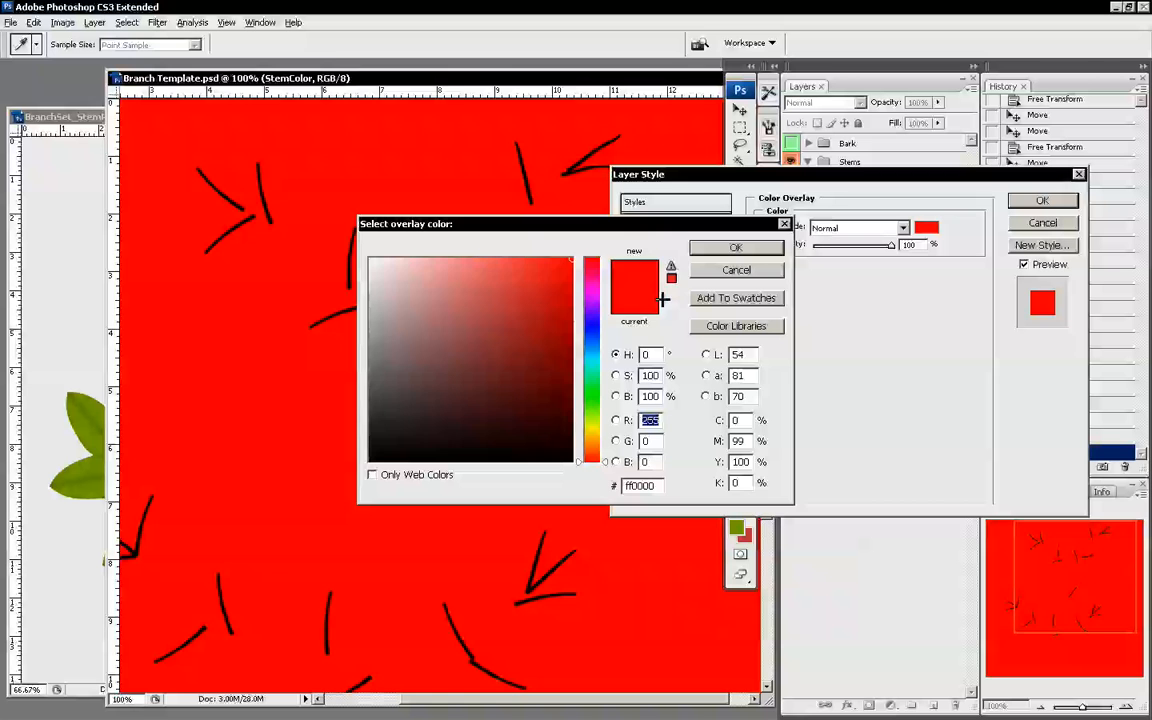
pyautogui.click(591, 431)
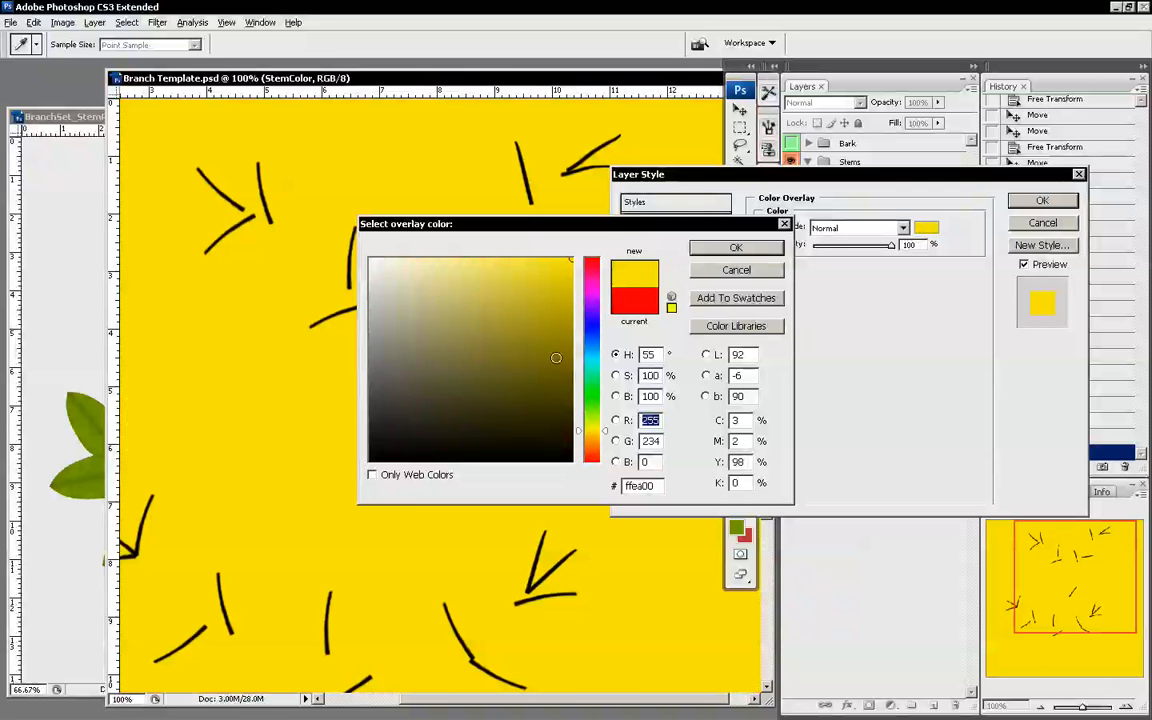
pyautogui.click(736, 247)
pyautogui.moveTo(891, 245); pyautogui.dragTo(840, 246)
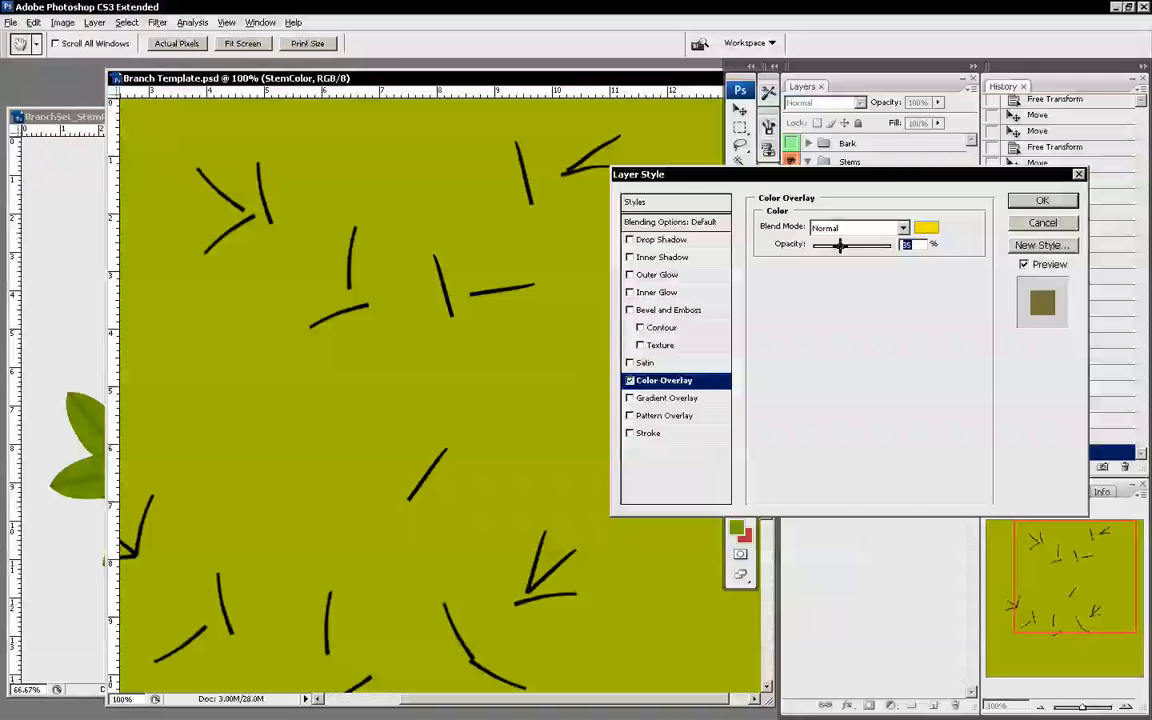
pyautogui.click(1040, 201)
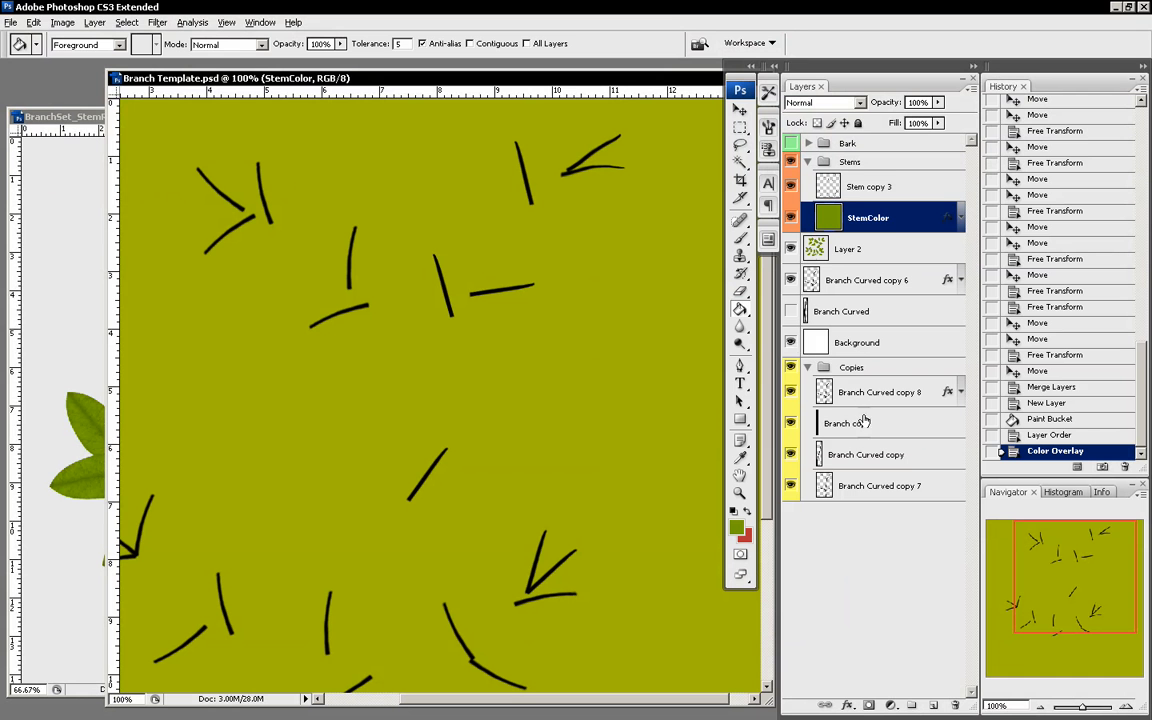
# Duplicate the merged stem layer and rename the original, Stem copy 3, as Stem Clip
pyautogui.moveTo(895, 180); pyautogui.dragTo(934, 706)
pyautogui.click(880, 218)
pyautogui.rightClick(890, 219)
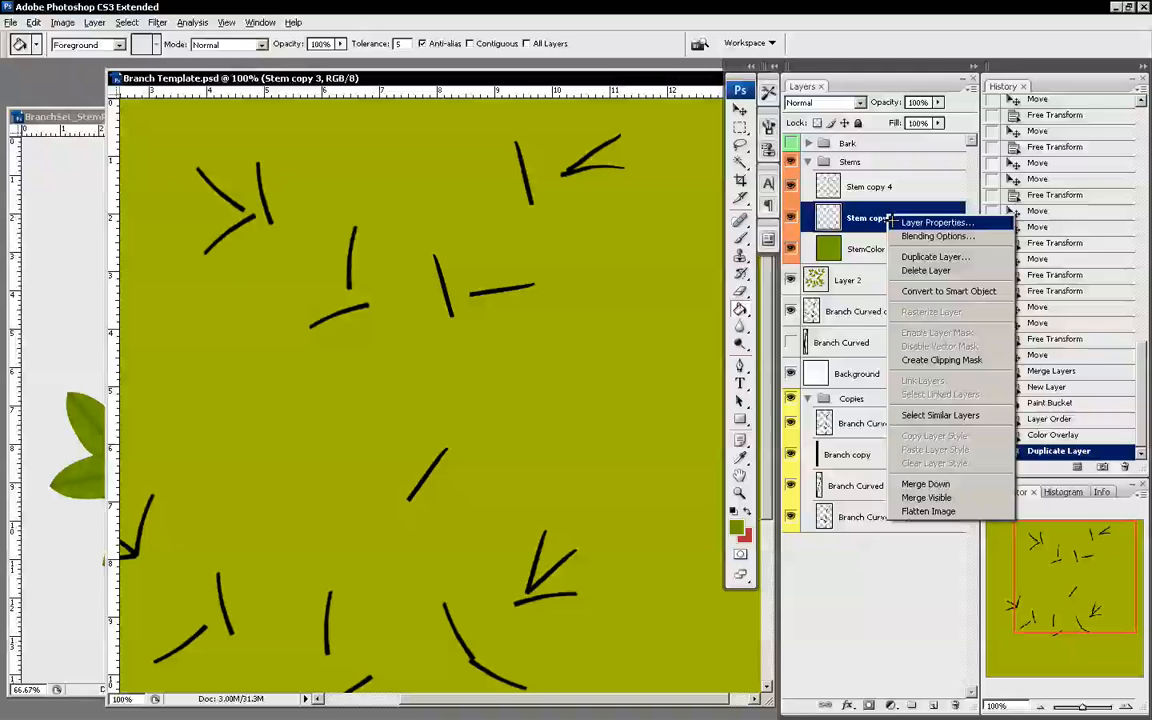
pyautogui.click(930, 222)
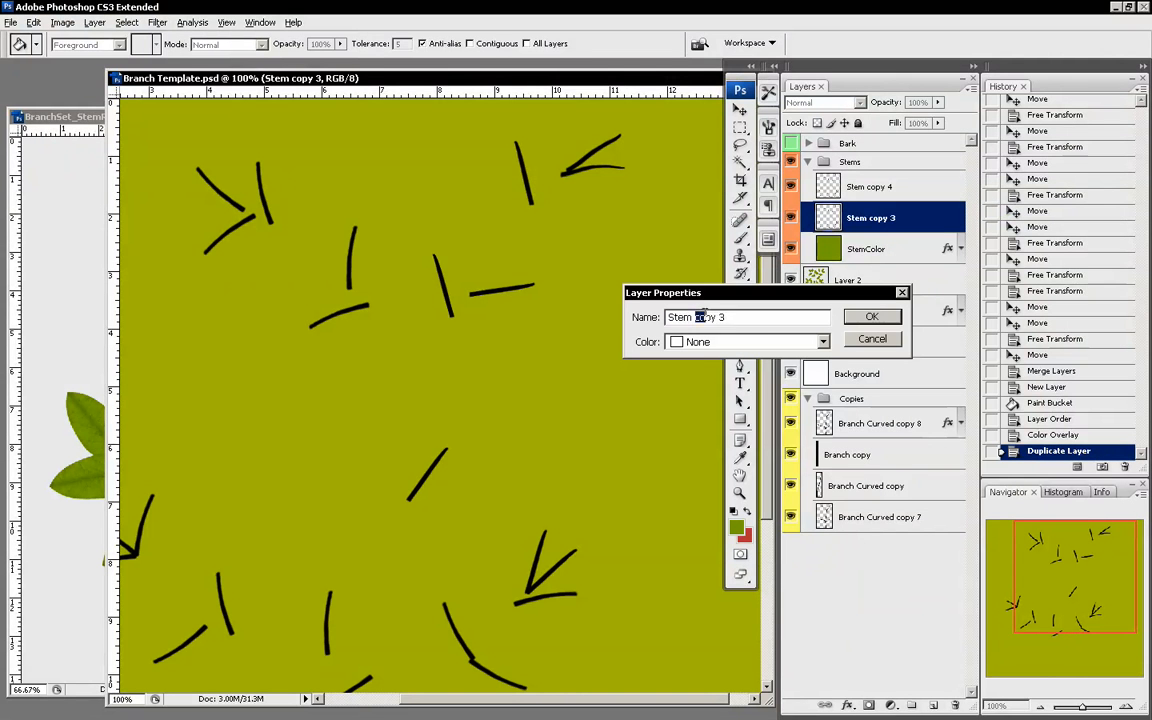
pyautogui.write('Stem Clip')
pyautogui.press('Return')
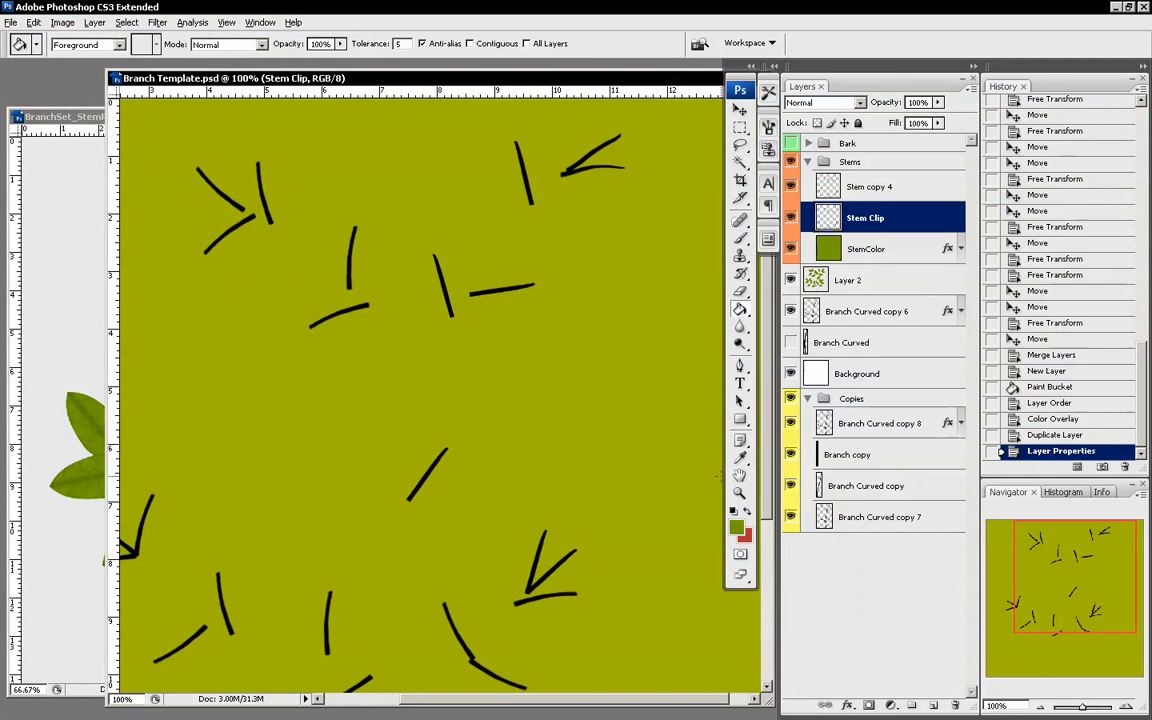
# Hide the Stem Clip layer and give Stem copy 4 a white (ffffff) Color Overlay
pyautogui.click(897, 185)
pyautogui.click(791, 218)
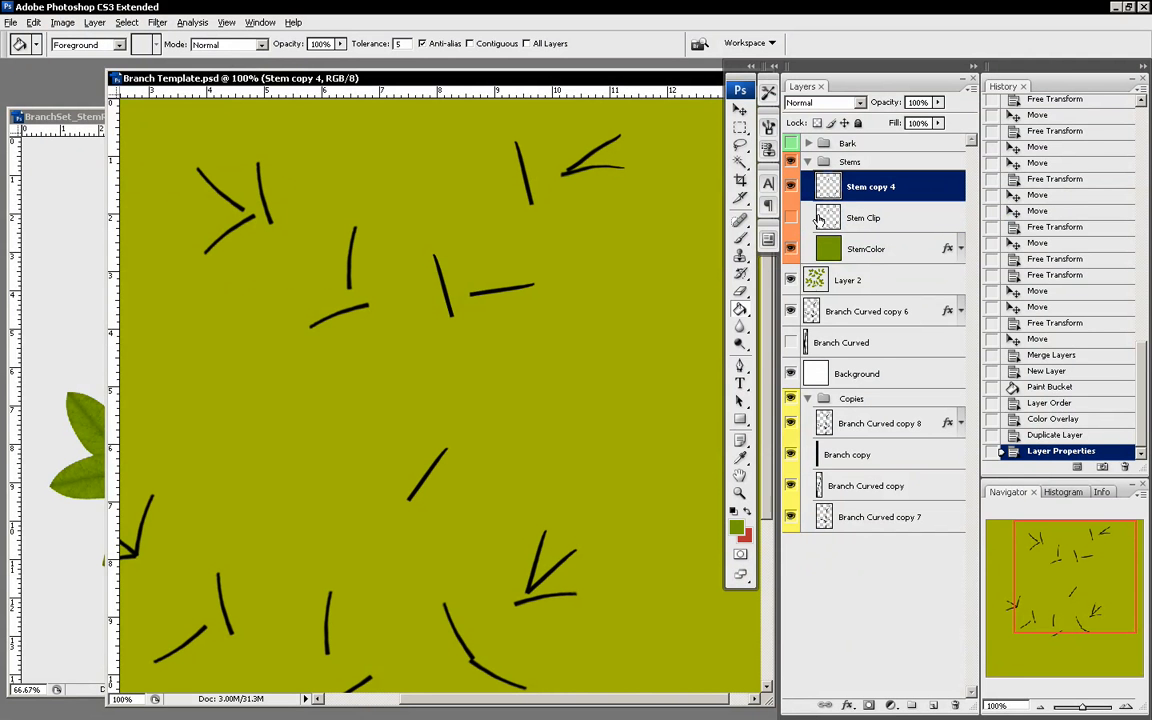
pyautogui.doubleClick(887, 185)
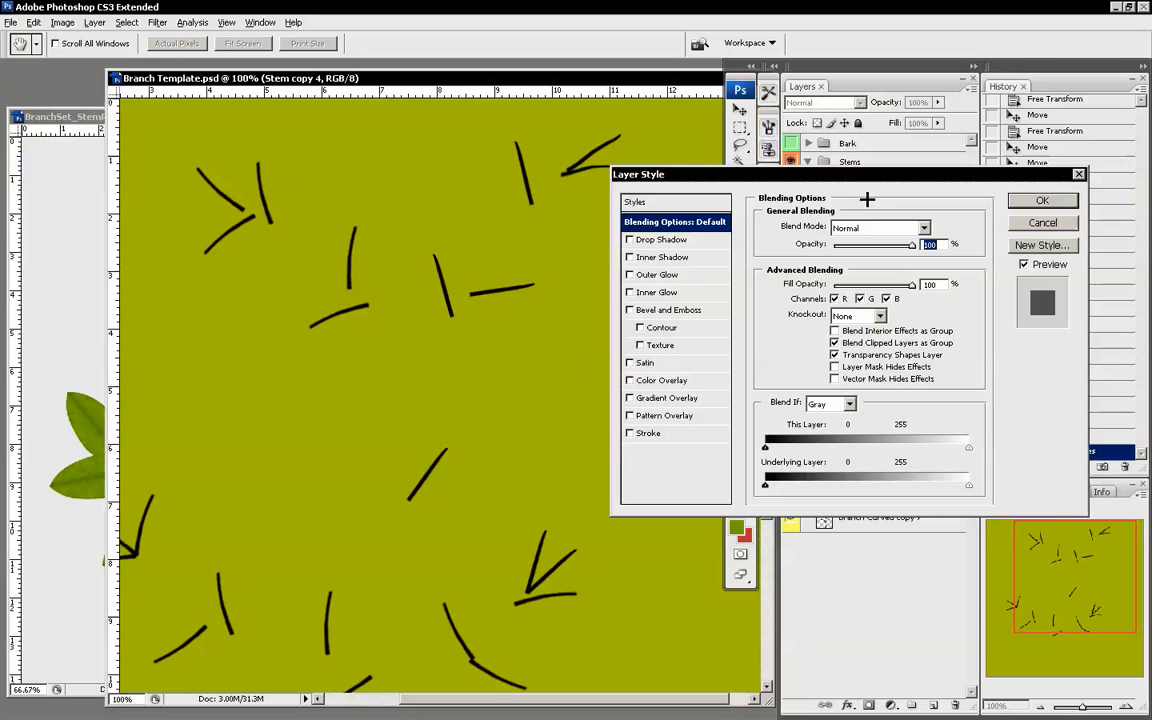
pyautogui.click(660, 380)
pyautogui.click(926, 227)
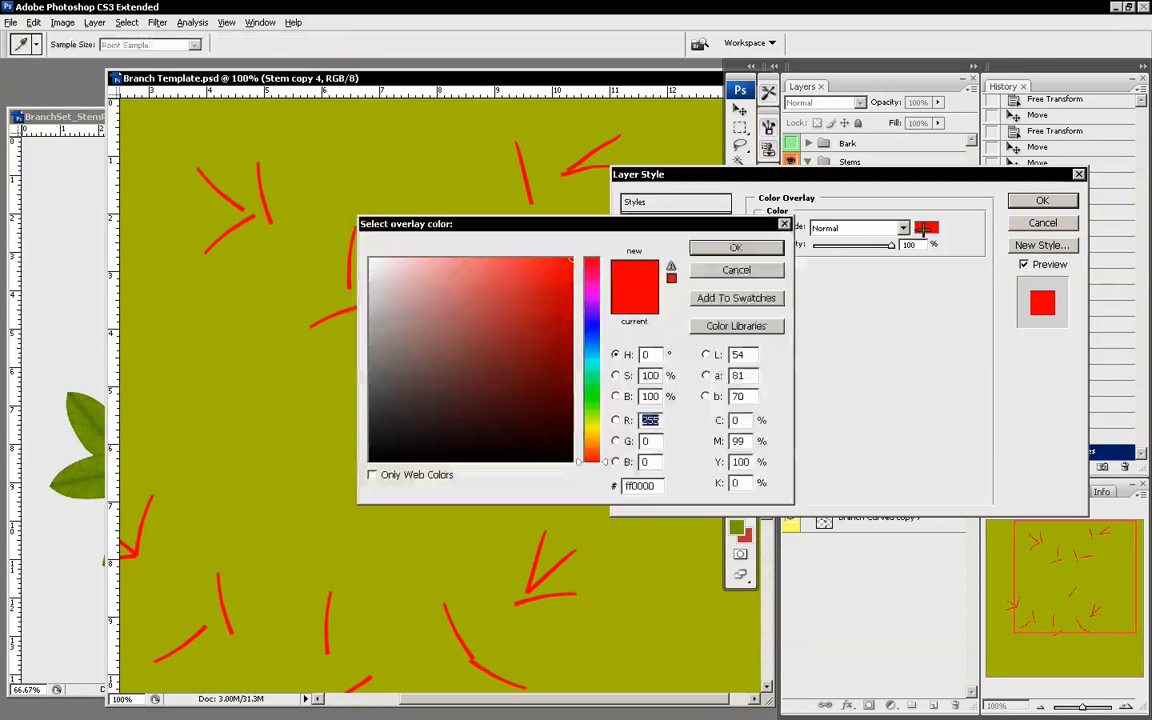
pyautogui.write('ffffff')
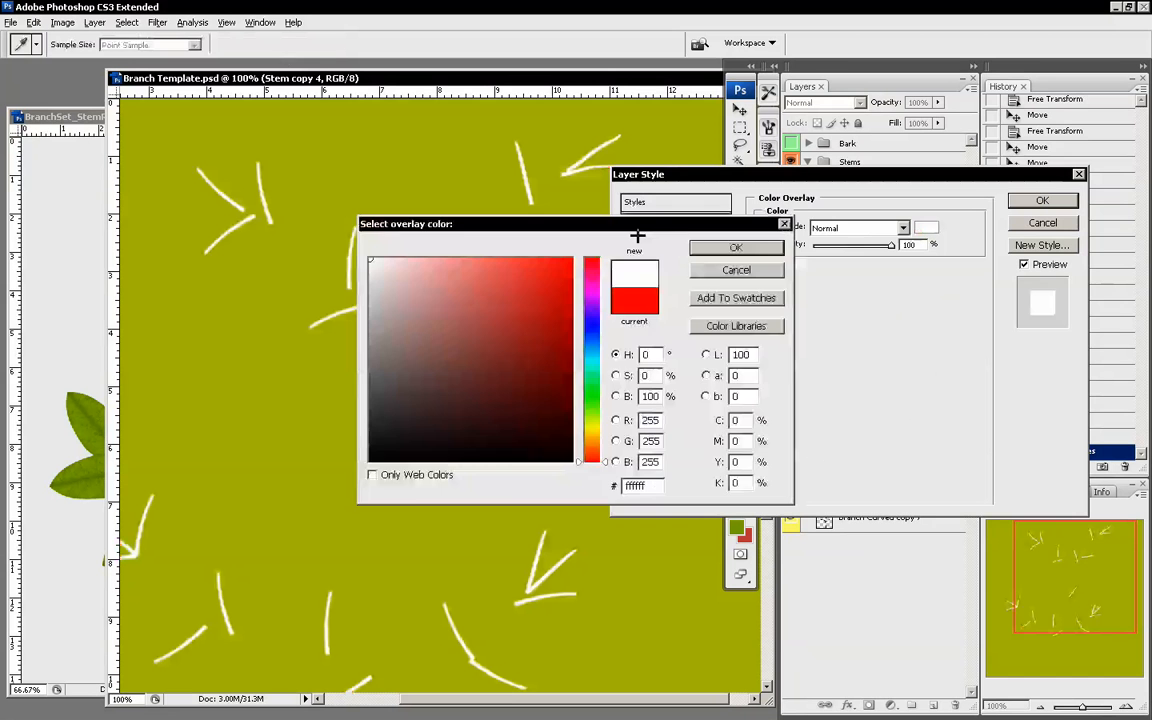
pyautogui.click(734, 247)
pyautogui.click(1040, 200)
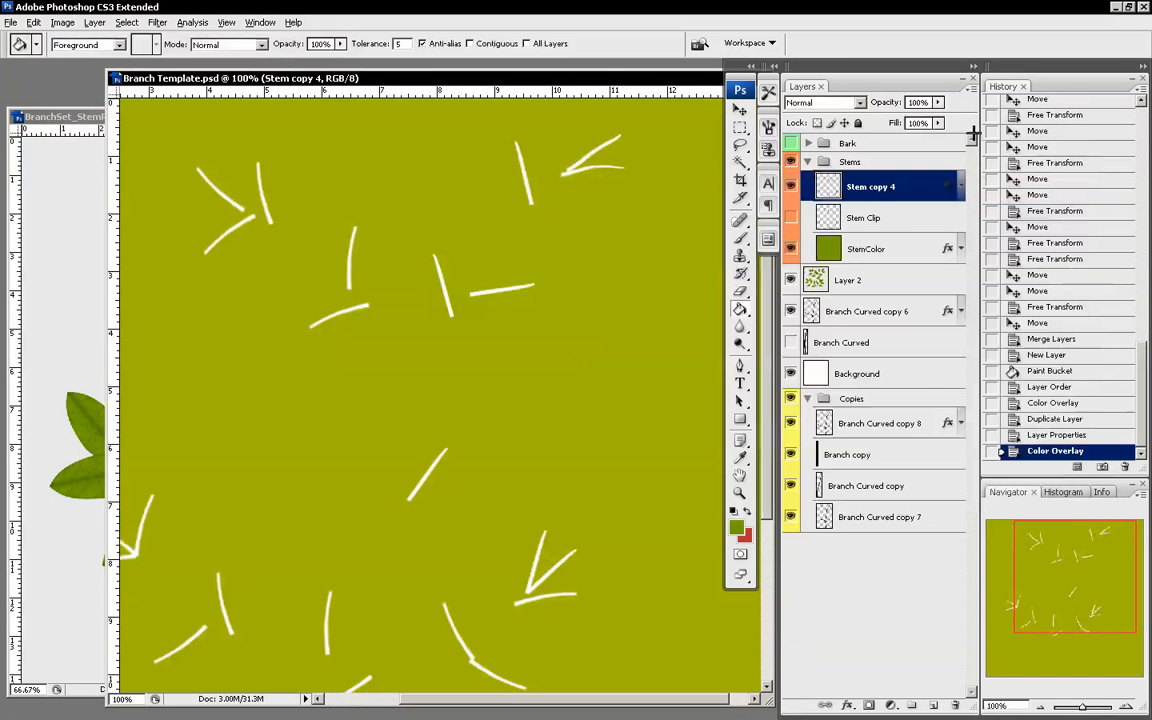
# Add a blank layer beneath Stem copy 4 and merge the two layers to bake in the white overlay
pyautogui.click(968, 86)
pyautogui.click(1010, 84)
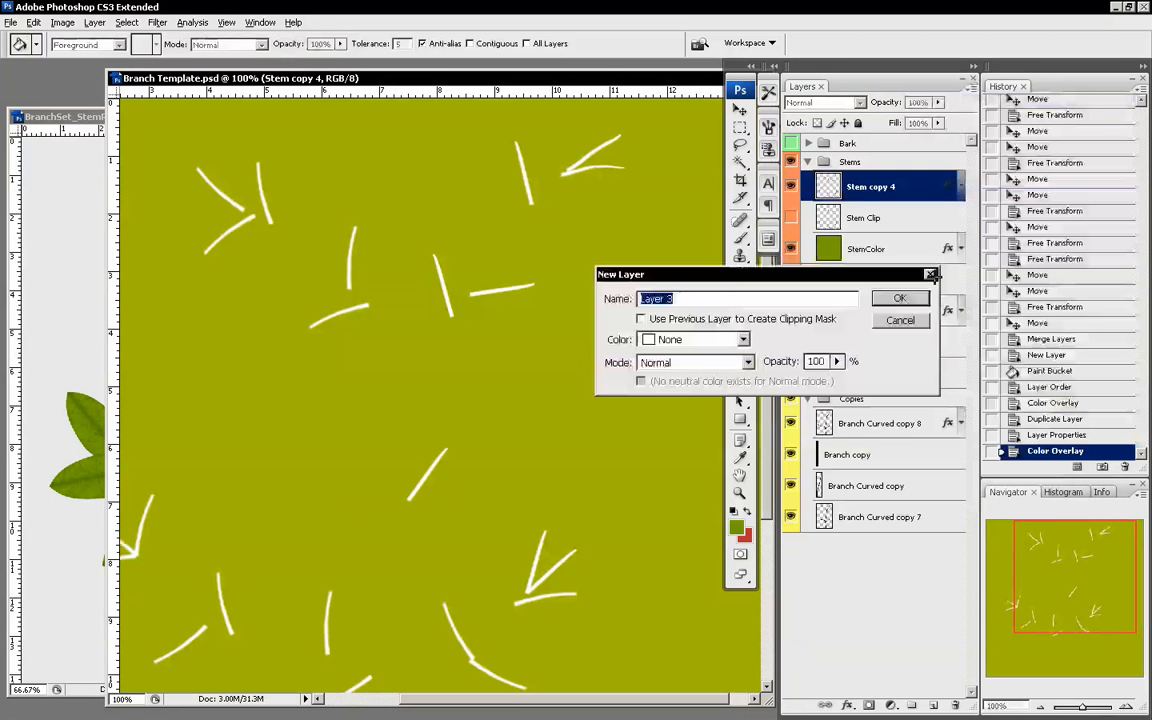
pyautogui.click(899, 298)
pyautogui.moveTo(877, 188); pyautogui.dragTo(882, 236)
pyautogui.keyDown('shift'); pyautogui.click(893, 187); pyautogui.keyUp('shift')
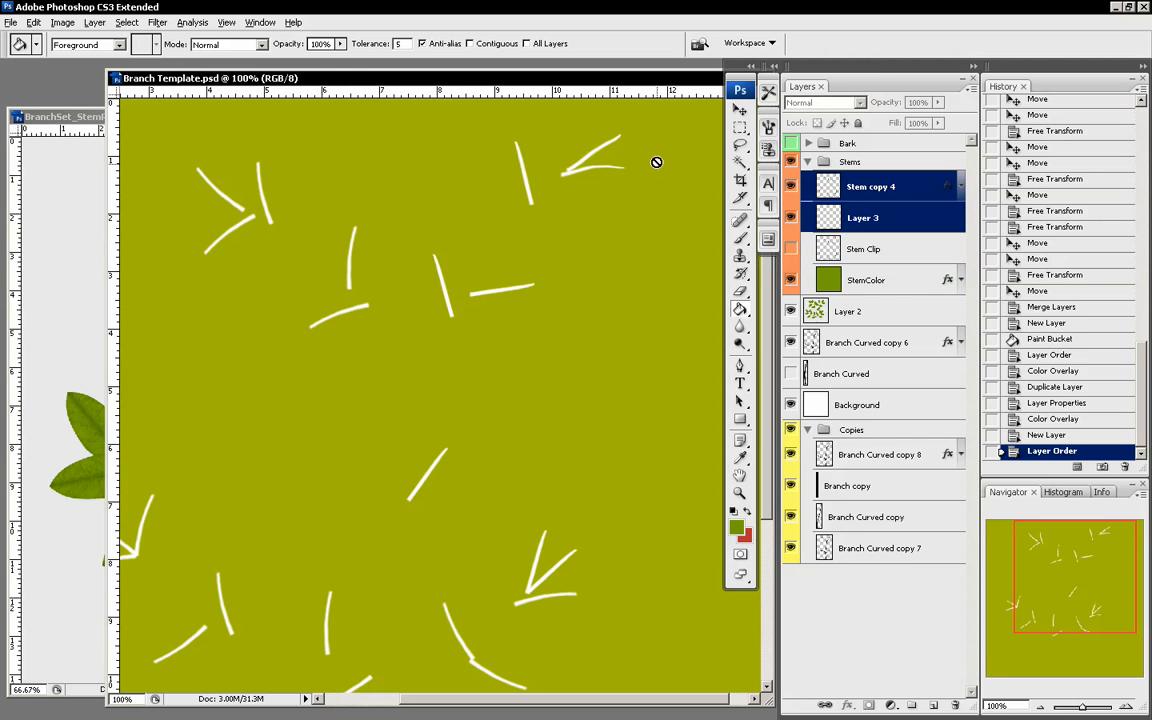
pyautogui.hotkey('ctrl', 'e')
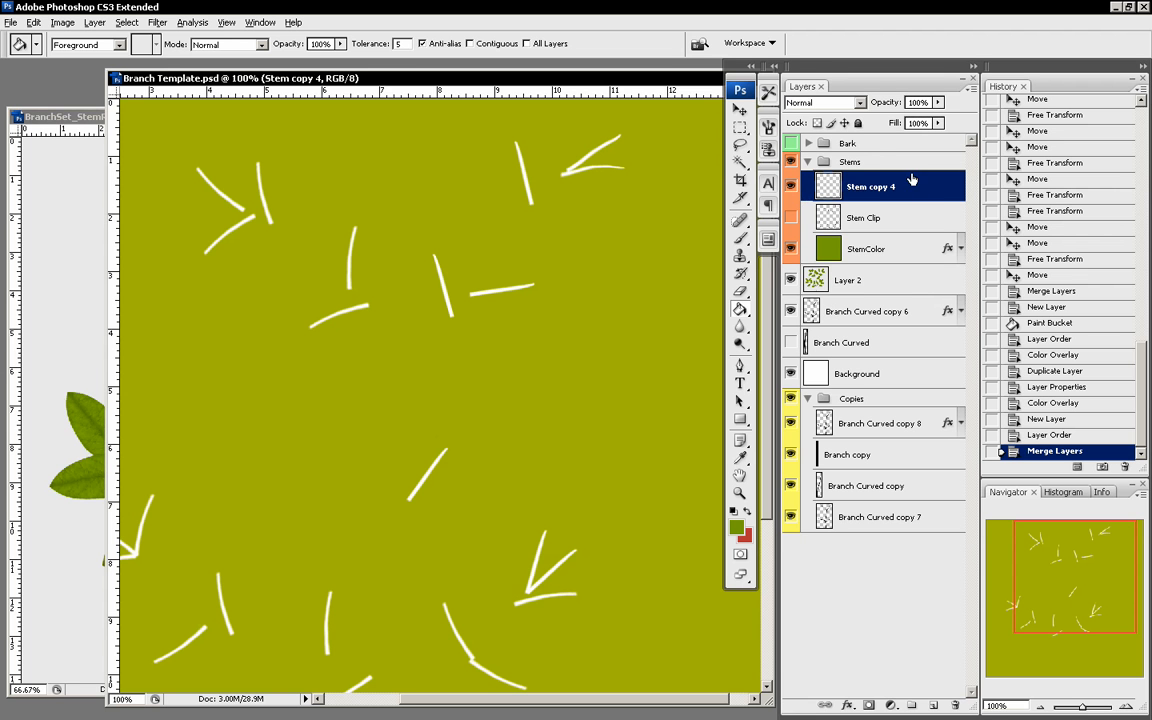
# Set Stem copy 4 to Multiply and give it a Drop Shadow with 19% opacity, 0 px distance and 8 px size
pyautogui.click(845, 102)
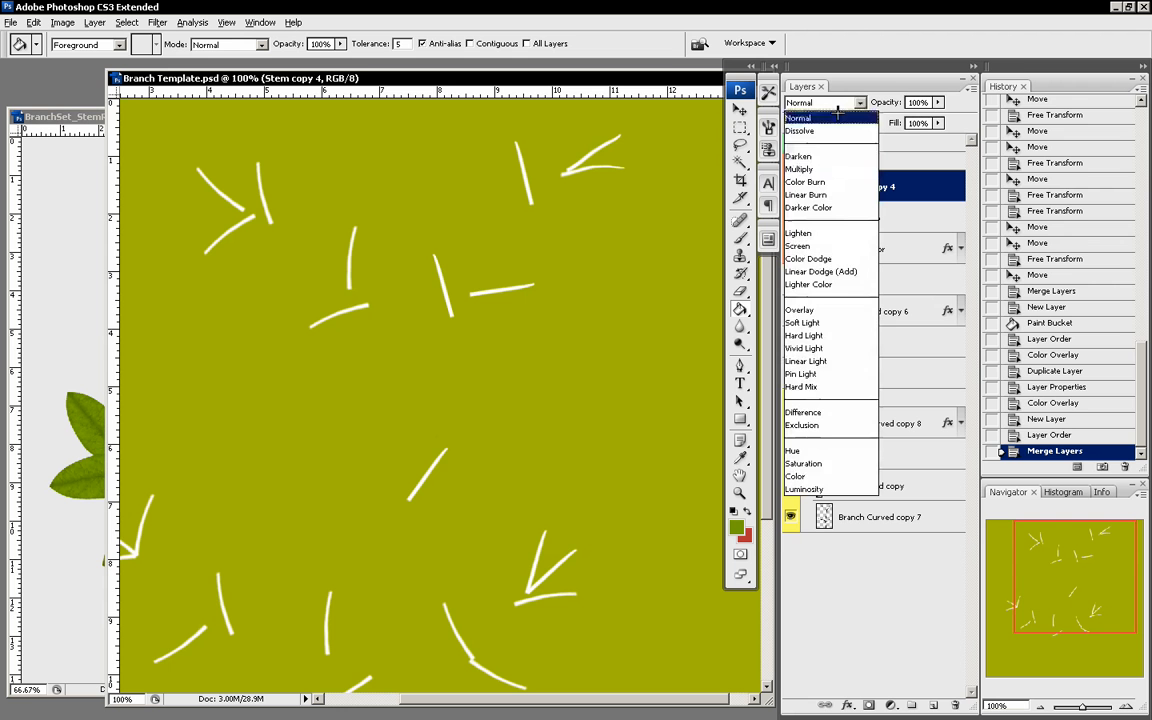
pyautogui.click(835, 168)
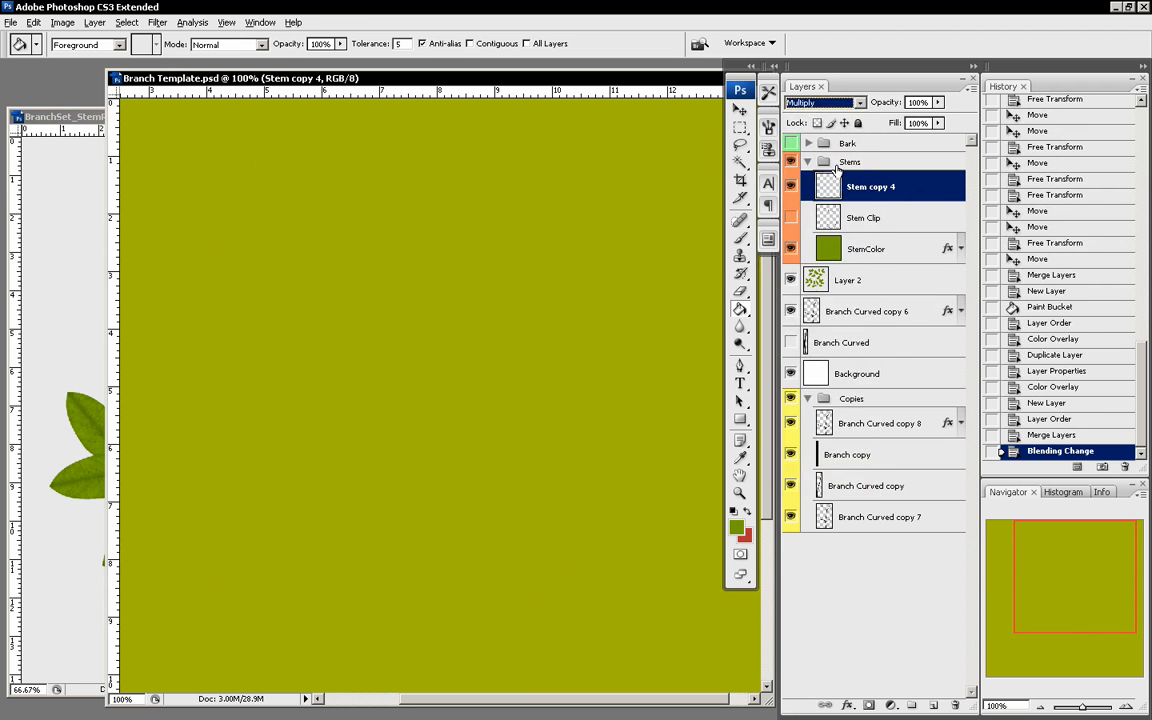
pyautogui.doubleClick(918, 186)
pyautogui.moveTo(848, 176); pyautogui.dragTo(788, 263)
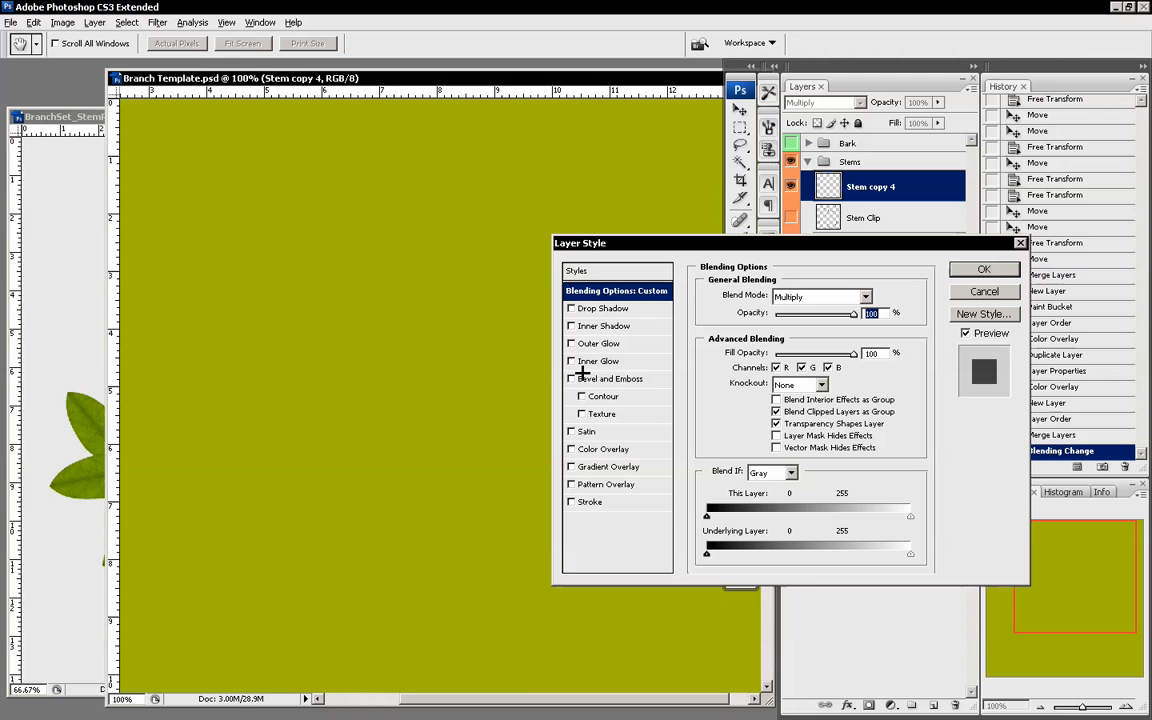
pyautogui.click(572, 449)
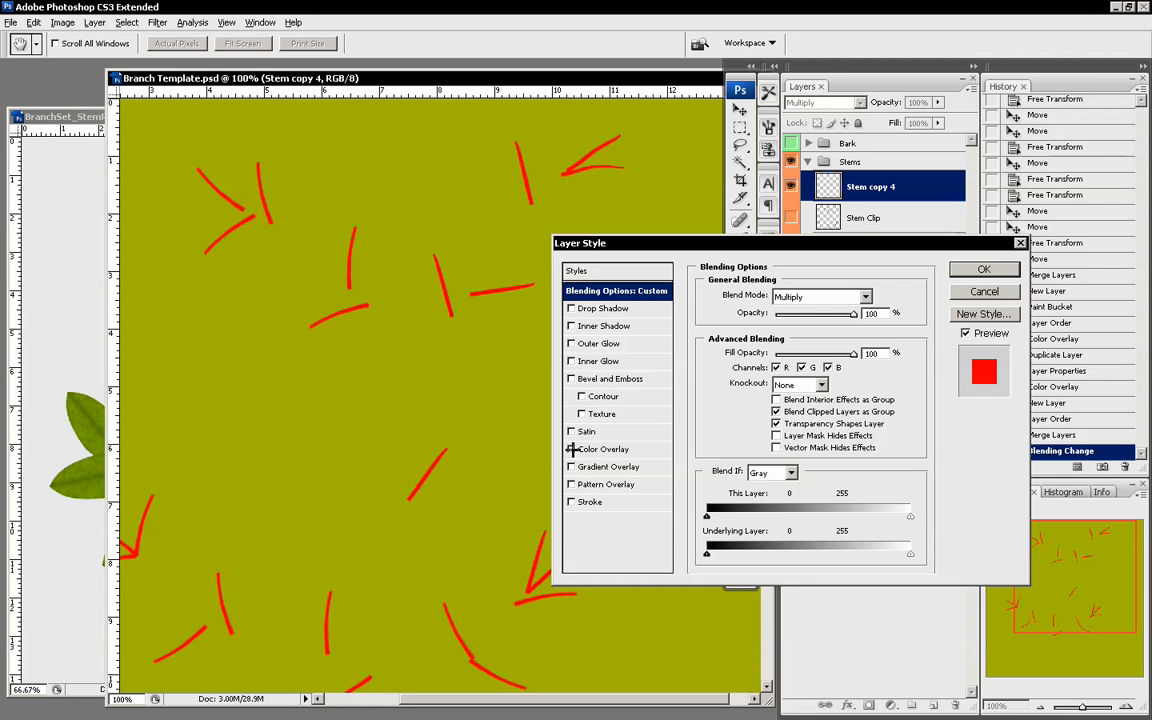
pyautogui.click(572, 449)
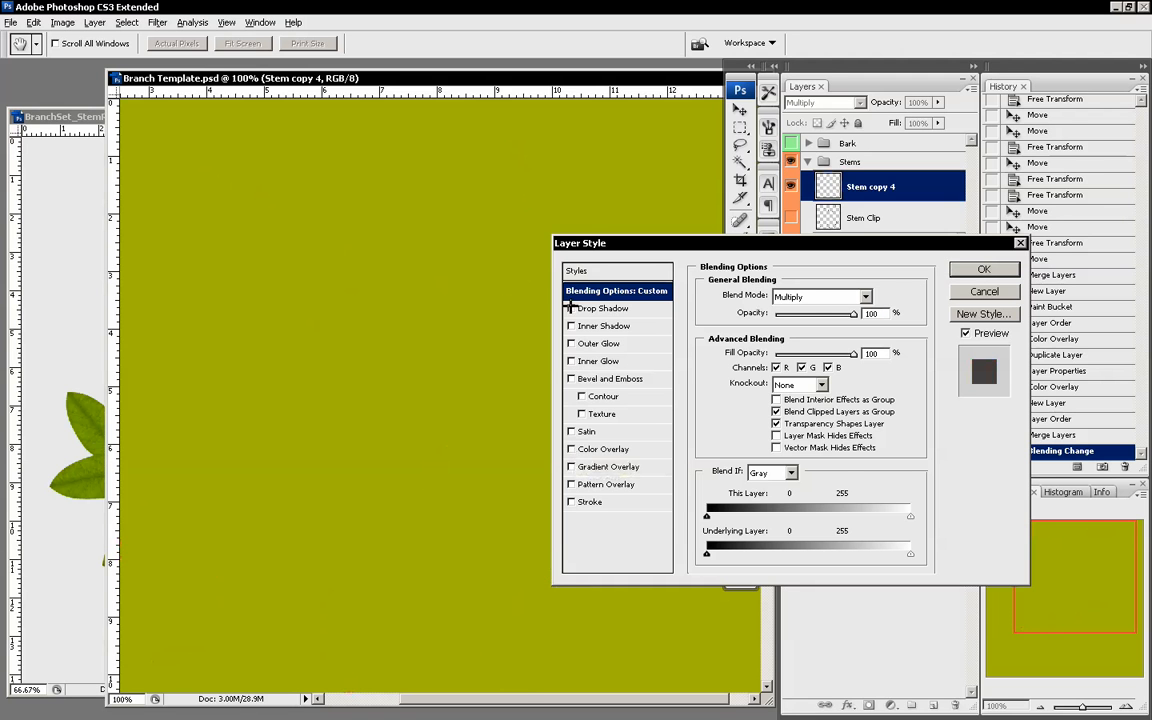
pyautogui.click(572, 308)
pyautogui.click(593, 308)
pyautogui.moveTo(759, 362); pyautogui.dragTo(707, 362)
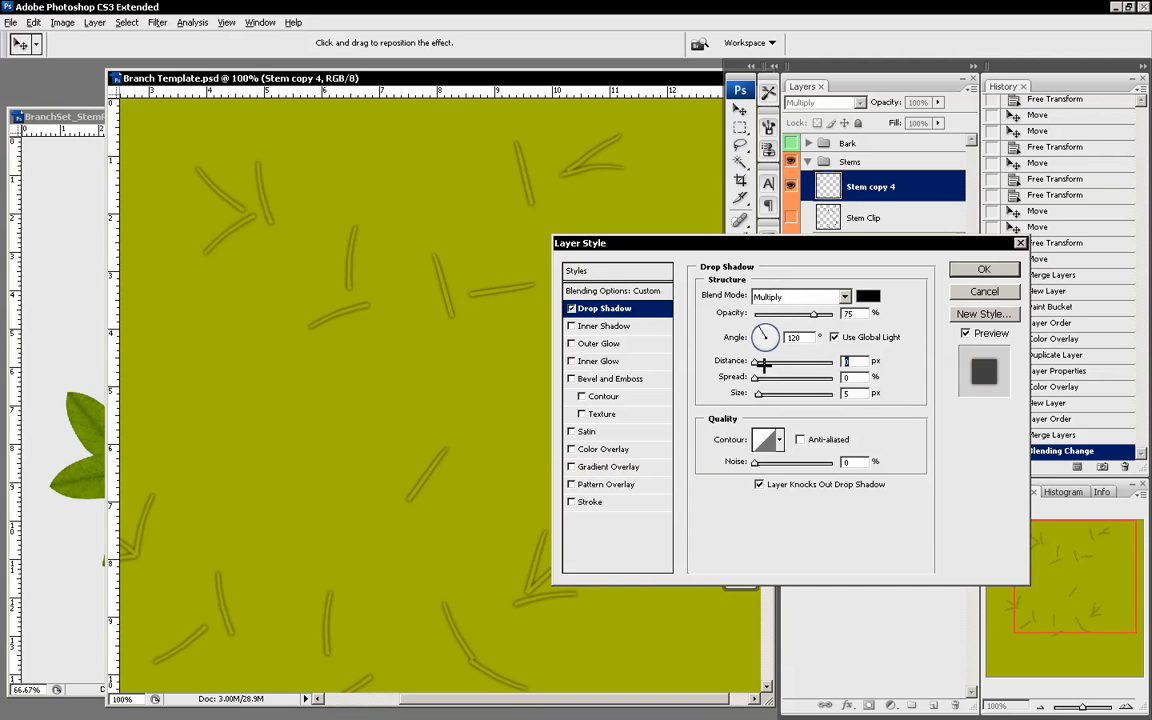
pyautogui.moveTo(759, 393); pyautogui.dragTo(759, 396)
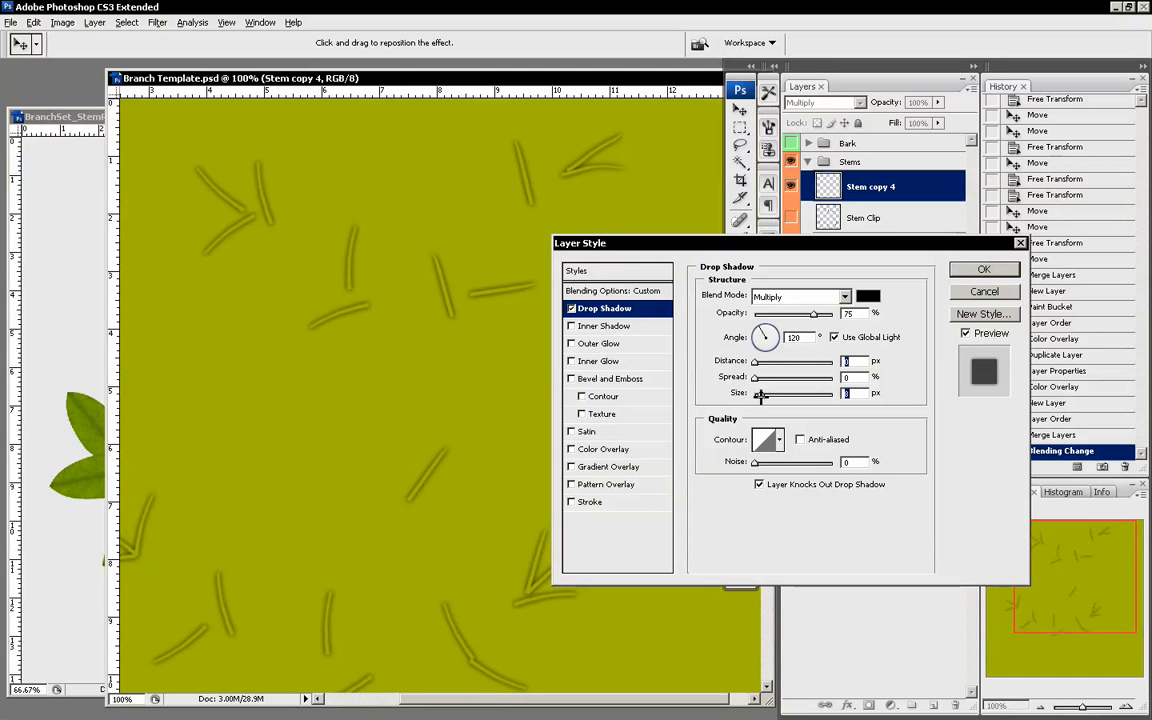
pyautogui.moveTo(808, 314); pyautogui.dragTo(769, 314)
# Add an Inner Shadow to Stem copy 4 with 19% opacity, 0 px distance and 3 px size
pyautogui.click(572, 326)
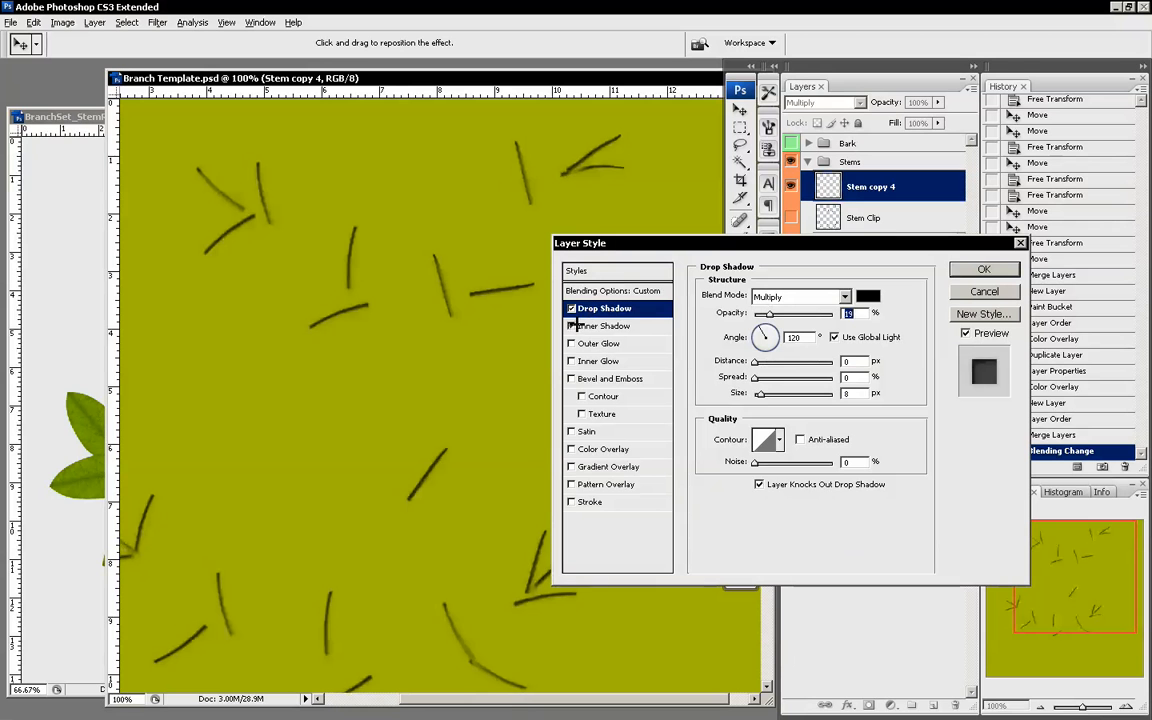
pyautogui.click(603, 326)
pyautogui.click(811, 315)
pyautogui.write('19')
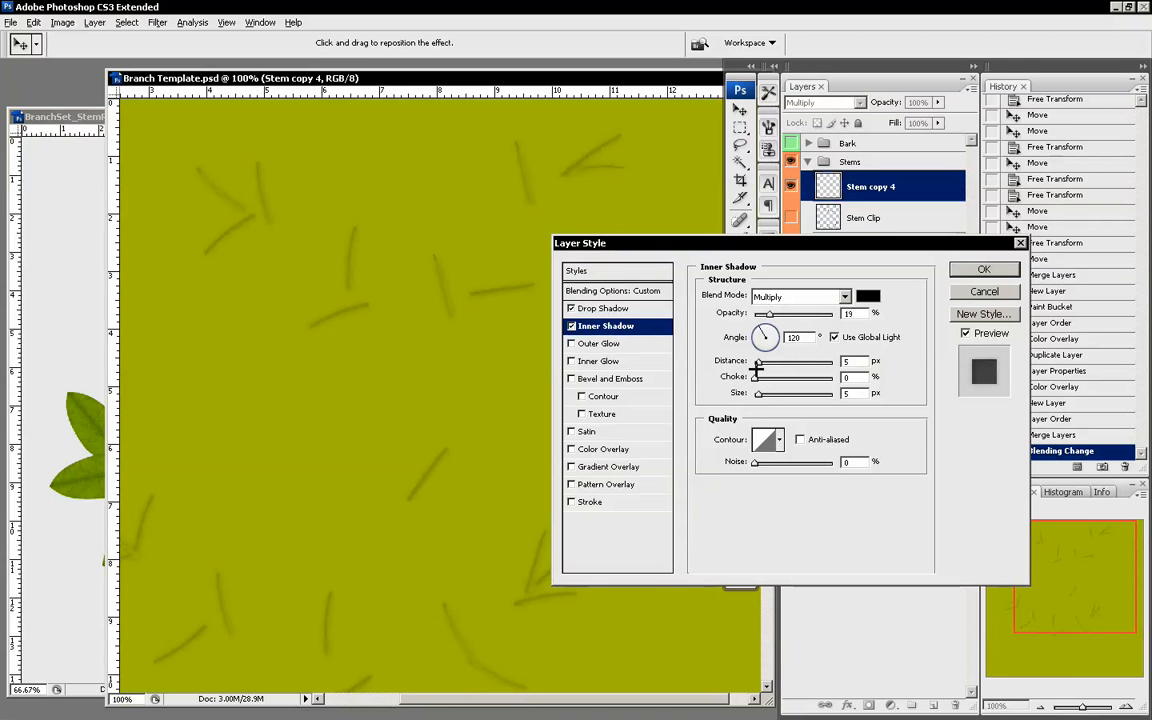
pyautogui.moveTo(760, 366); pyautogui.dragTo(743, 368)
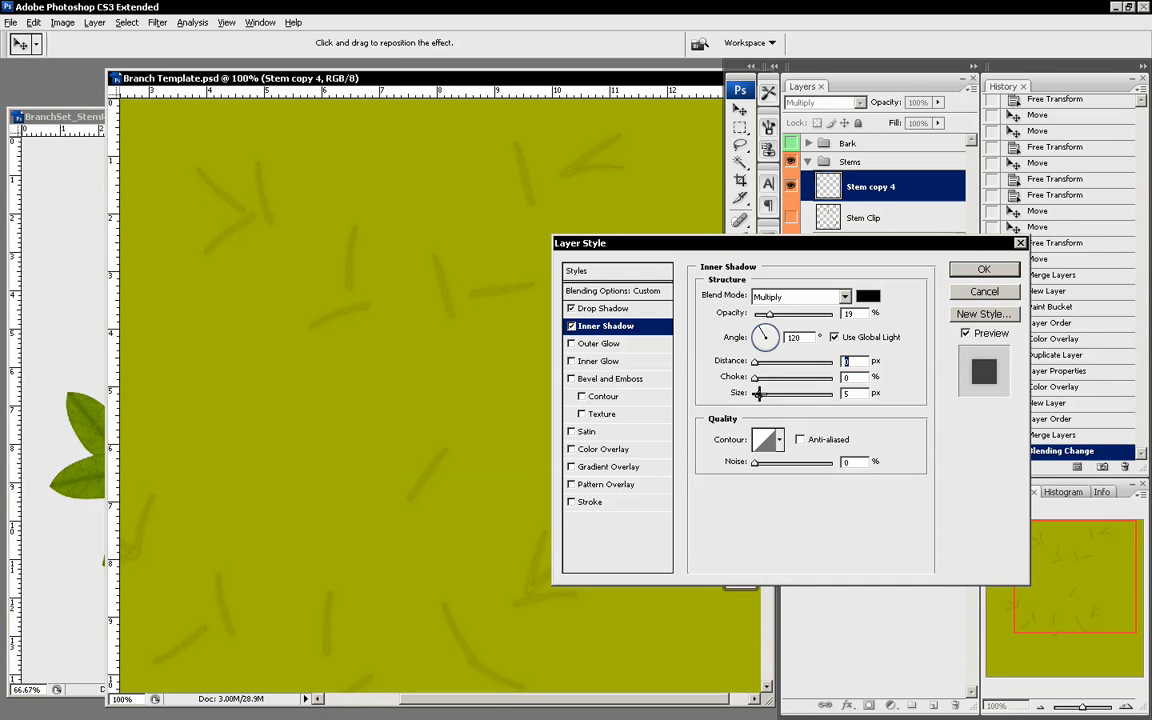
pyautogui.moveTo(759, 393); pyautogui.dragTo(753, 393)
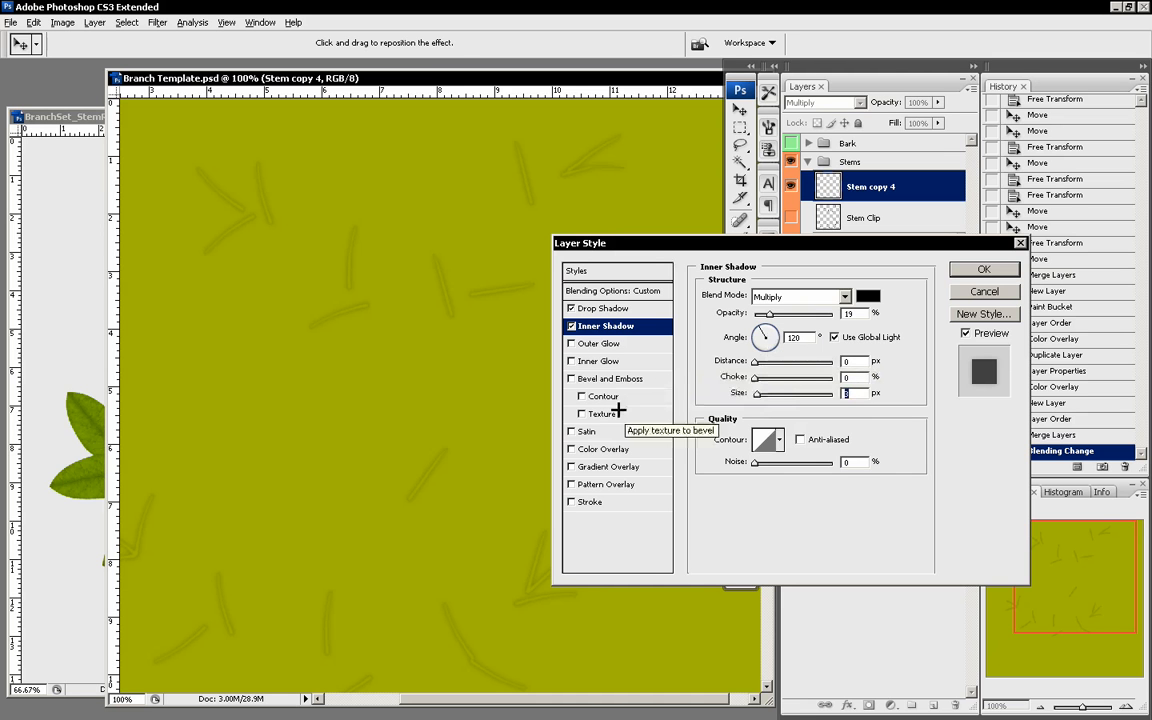
# Add an Inner Glow to Stem copy 4 with 62% opacity and 3 px size
pyautogui.click(572, 361)
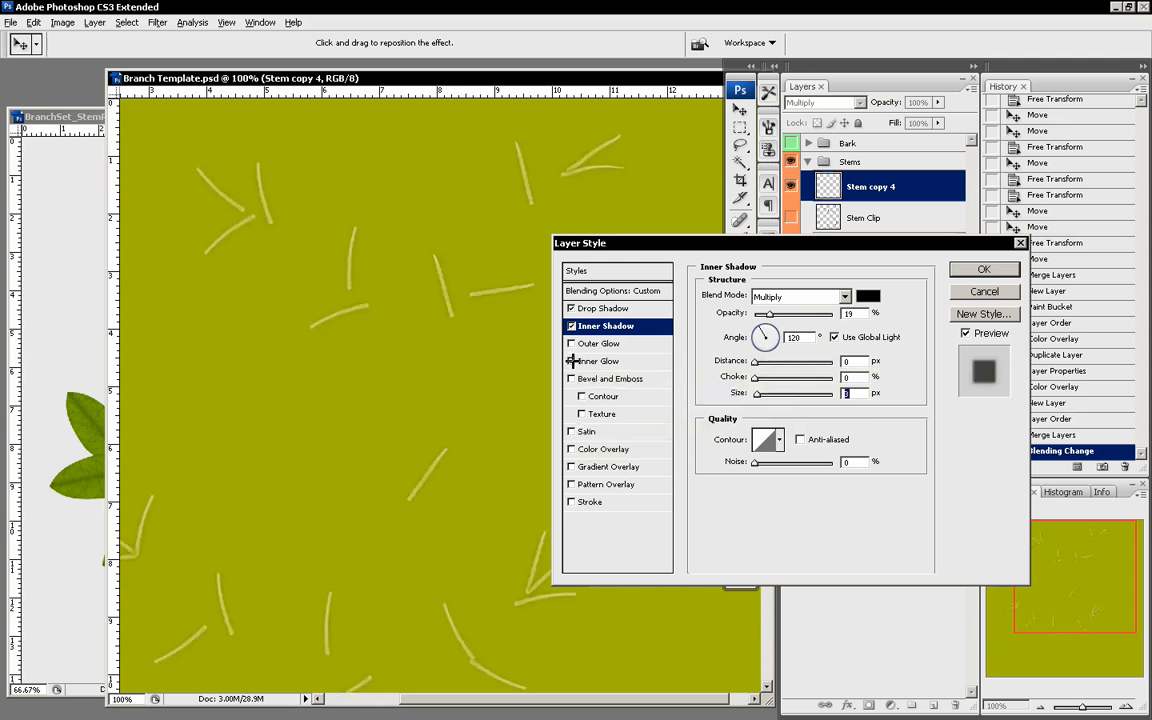
pyautogui.click(597, 361)
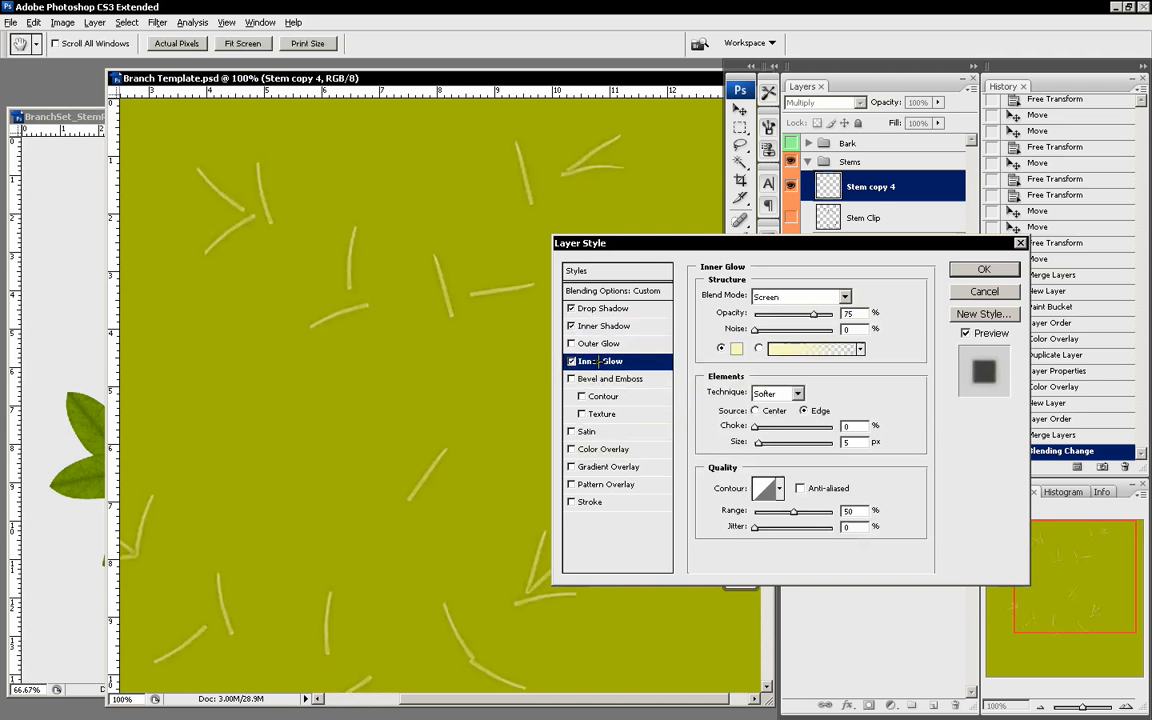
pyautogui.moveTo(758, 441); pyautogui.dragTo(755, 443)
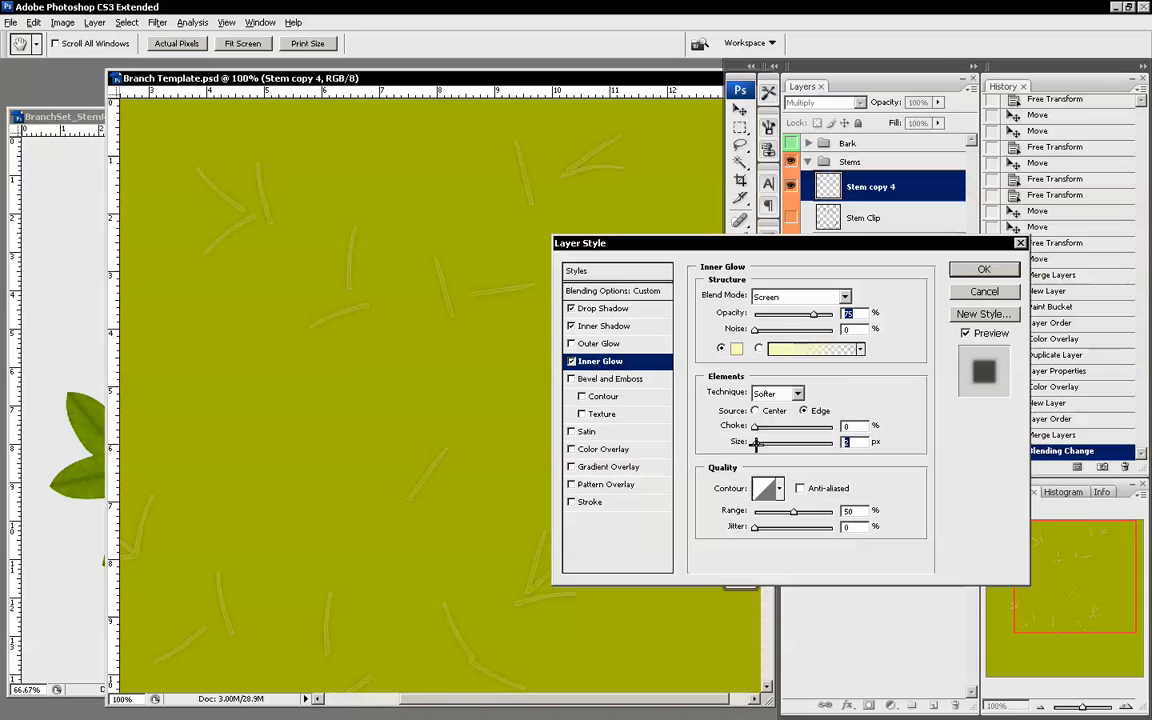
pyautogui.moveTo(813, 315)
pyautogui.mouseDown()
pyautogui.moveTo(781, 316)
pyautogui.moveTo(815, 319)
pyautogui.moveTo(803, 318)
pyautogui.mouseUp()
# Give the Inner Glow an uneven double-hump contour with anti-aliasing and a 77% range, and apply the layer style
pyautogui.click(779, 488)
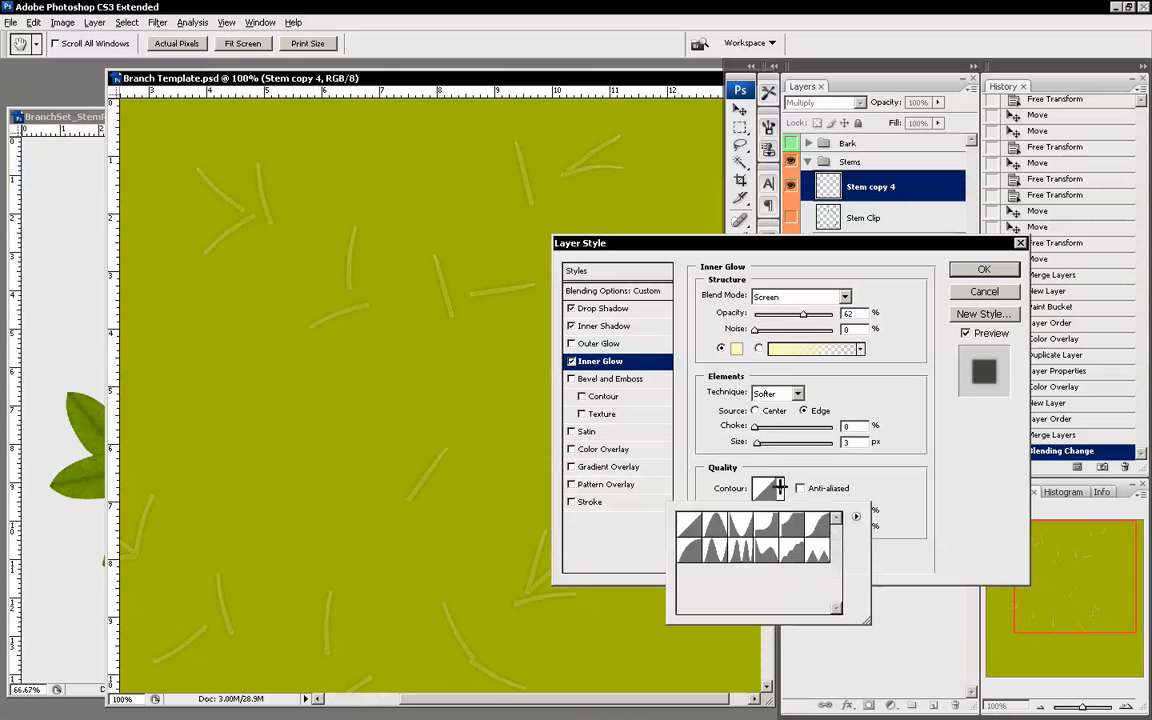
pyautogui.click(763, 550)
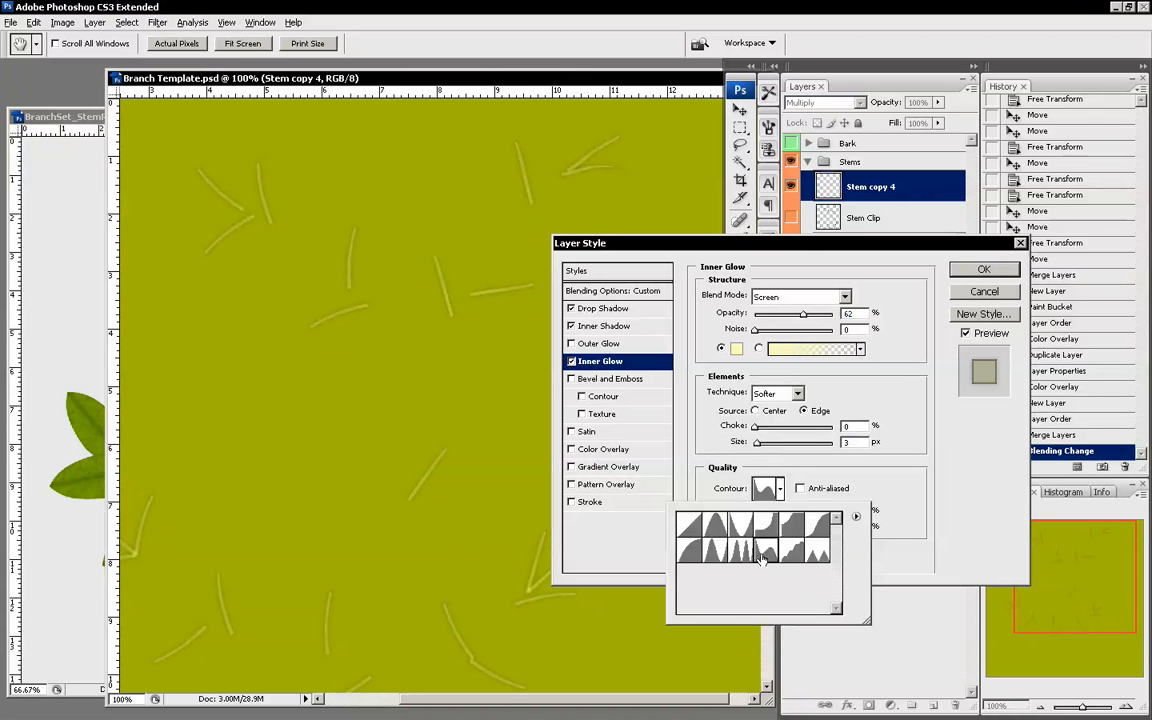
pyautogui.click(797, 488)
pyautogui.click(798, 488)
pyautogui.moveTo(793, 512)
pyautogui.mouseDown()
pyautogui.moveTo(761, 512)
pyautogui.moveTo(827, 512)
pyautogui.moveTo(802, 514)
pyautogui.moveTo(826, 517)
pyautogui.moveTo(802, 518)
pyautogui.moveTo(815, 518)
pyautogui.mouseUp()
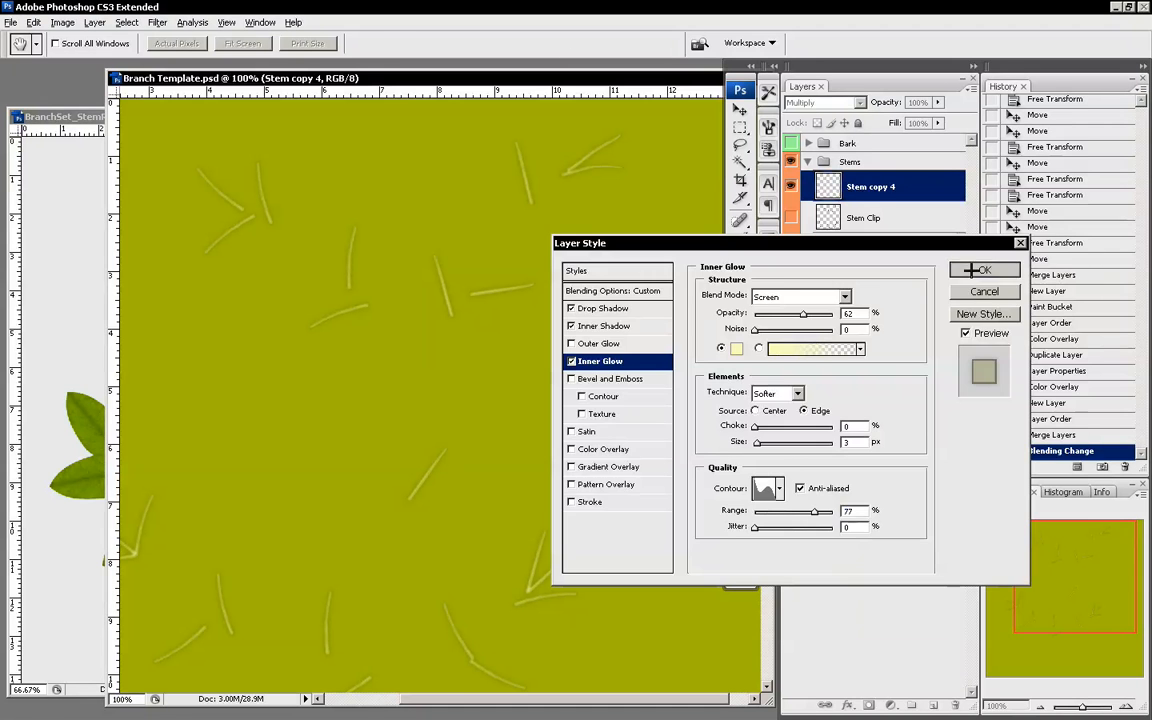
pyautogui.click(972, 273)
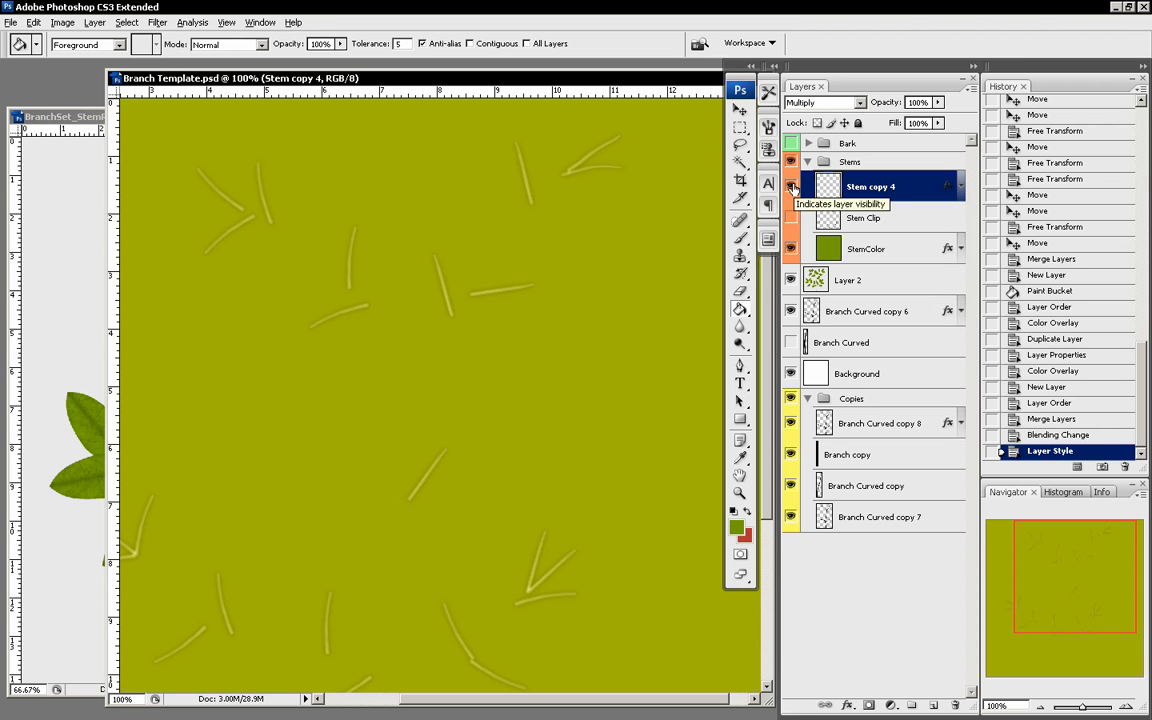
# Hide Stem copy 4 and StemColor and show the Stem Clip layer in the Stems group
pyautogui.click(791, 187)
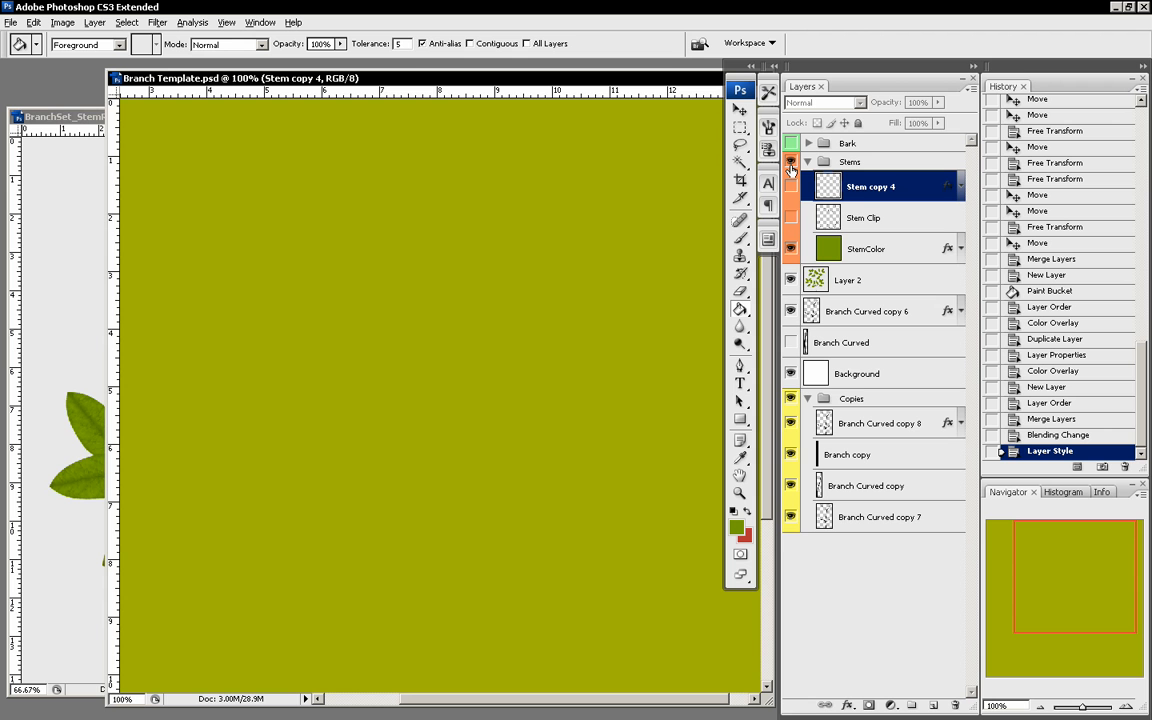
pyautogui.click(791, 217)
pyautogui.click(791, 250)
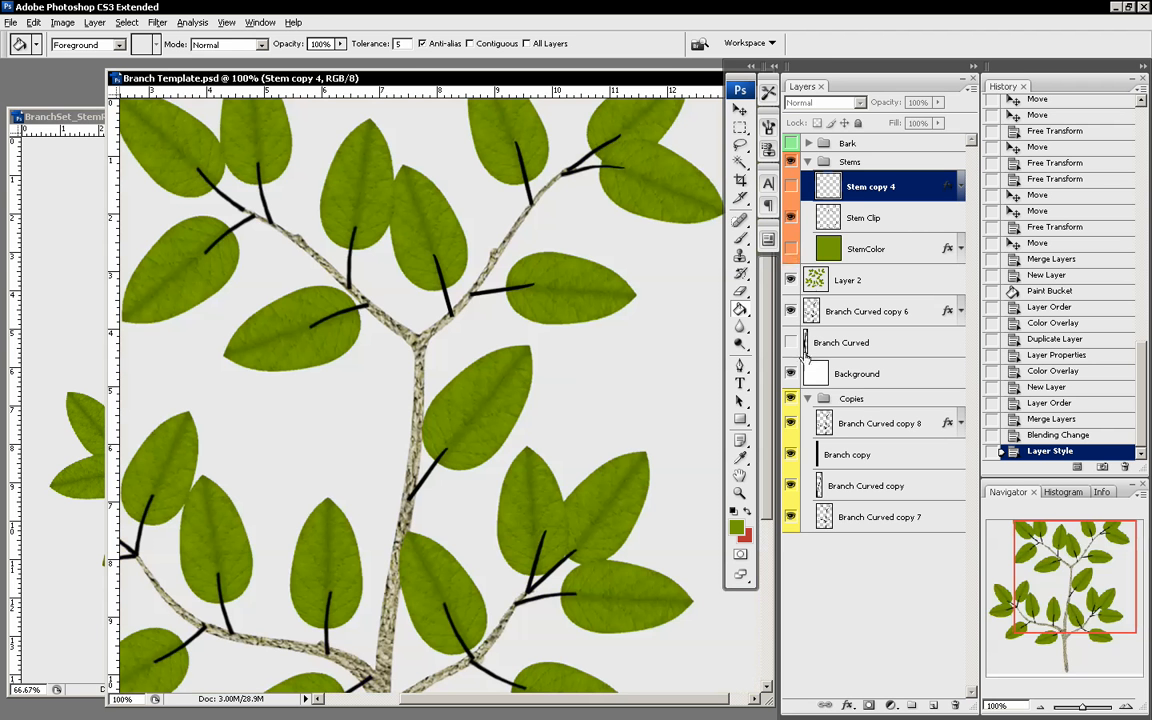
# Duplicate the white Background layer and move the copy above Layer 2, beneath the stem layers
pyautogui.click(858, 375)
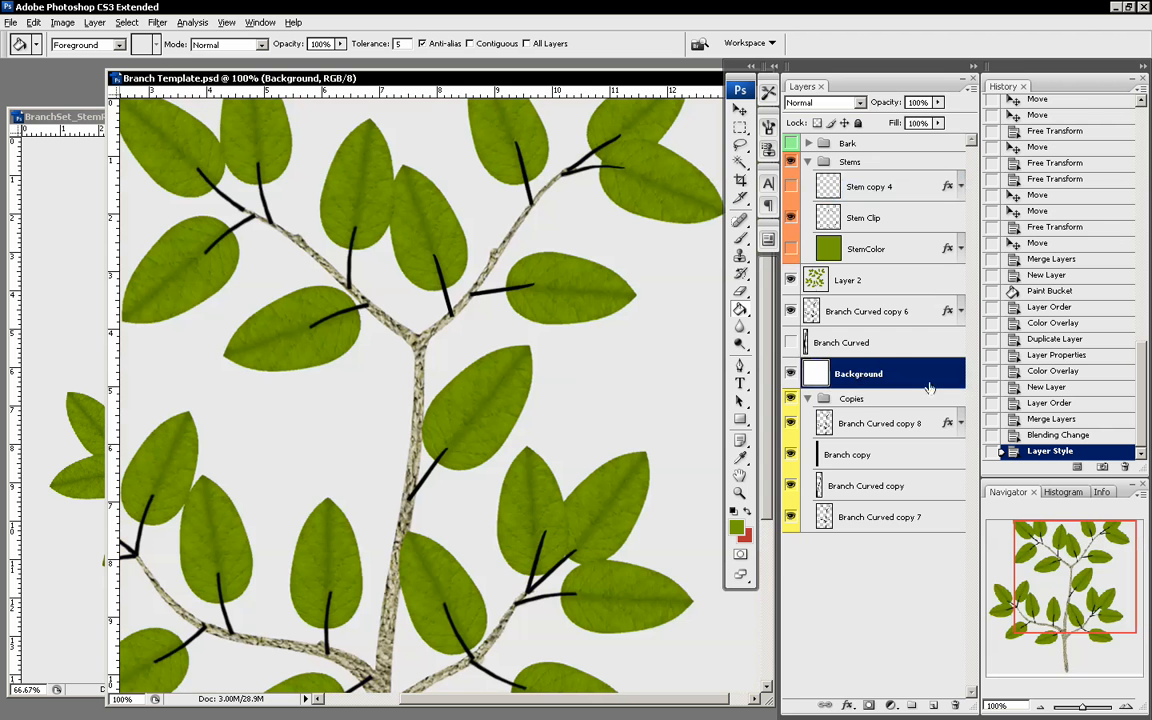
pyautogui.moveTo(905, 370); pyautogui.dragTo(911, 705)
pyautogui.moveTo(880, 374); pyautogui.dragTo(878, 266)
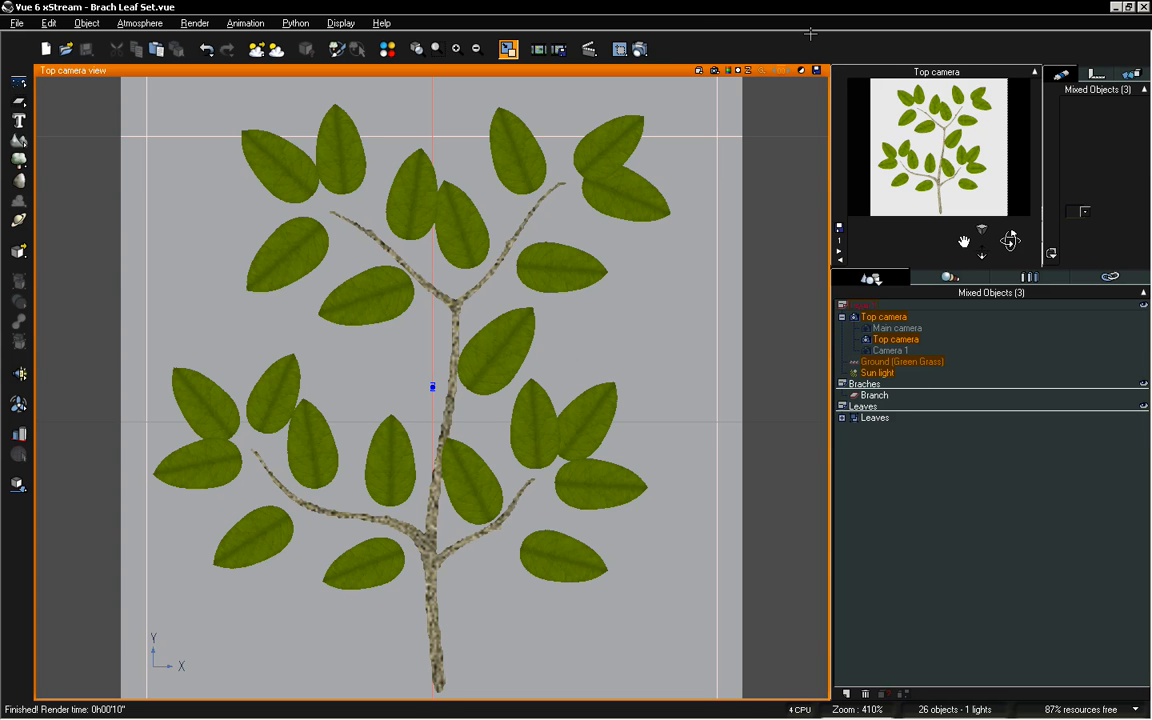
# Switch to Vue 6 xStream, duplicate the Branch plane and lower the copy slightly beneath the original in the Front view
pyautogui.doubleClick(617, 70)
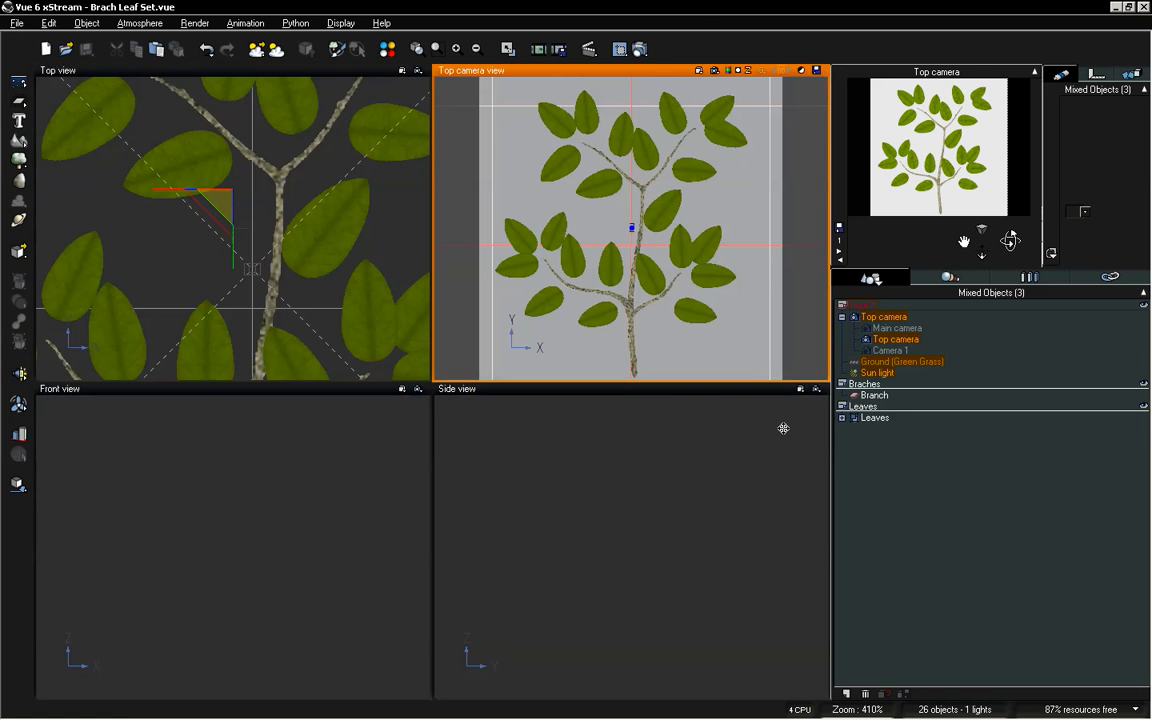
pyautogui.click(875, 395)
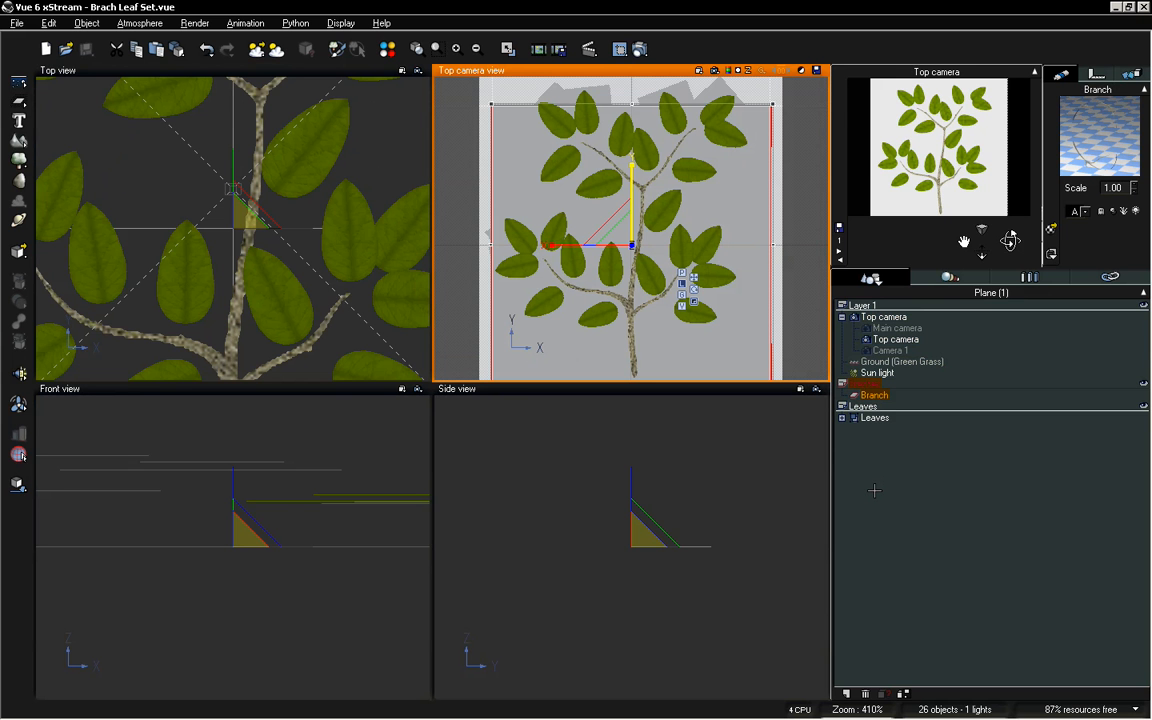
pyautogui.click(340, 508)
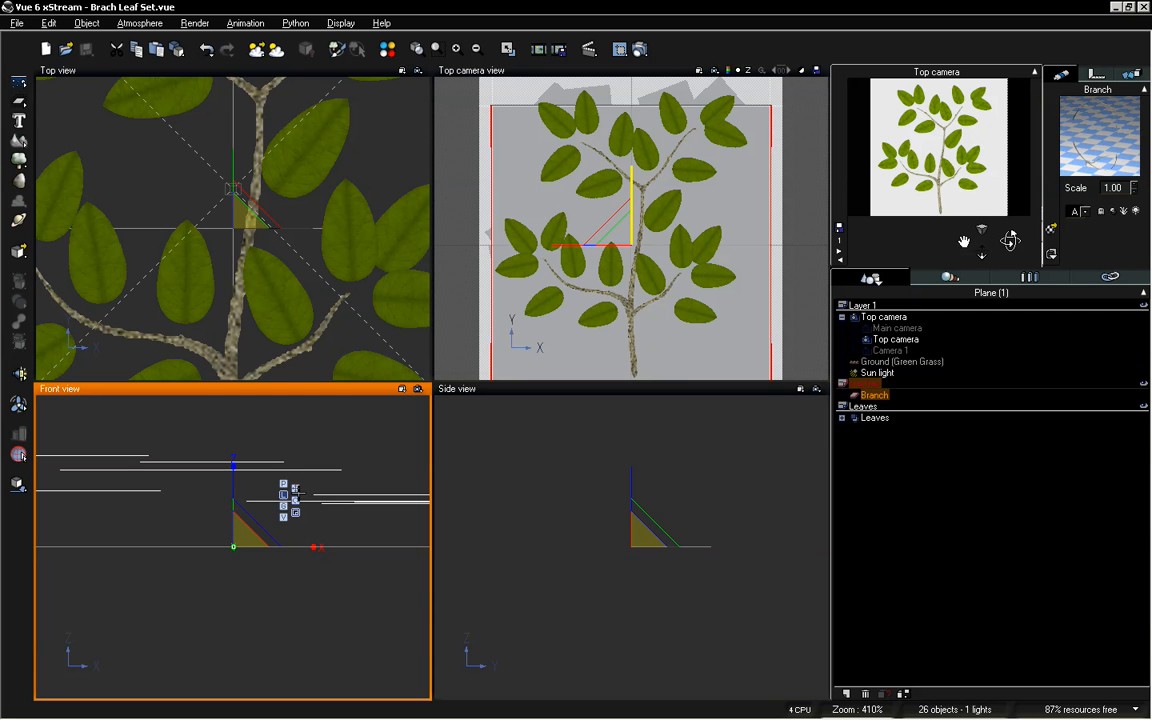
pyautogui.click(295, 488)
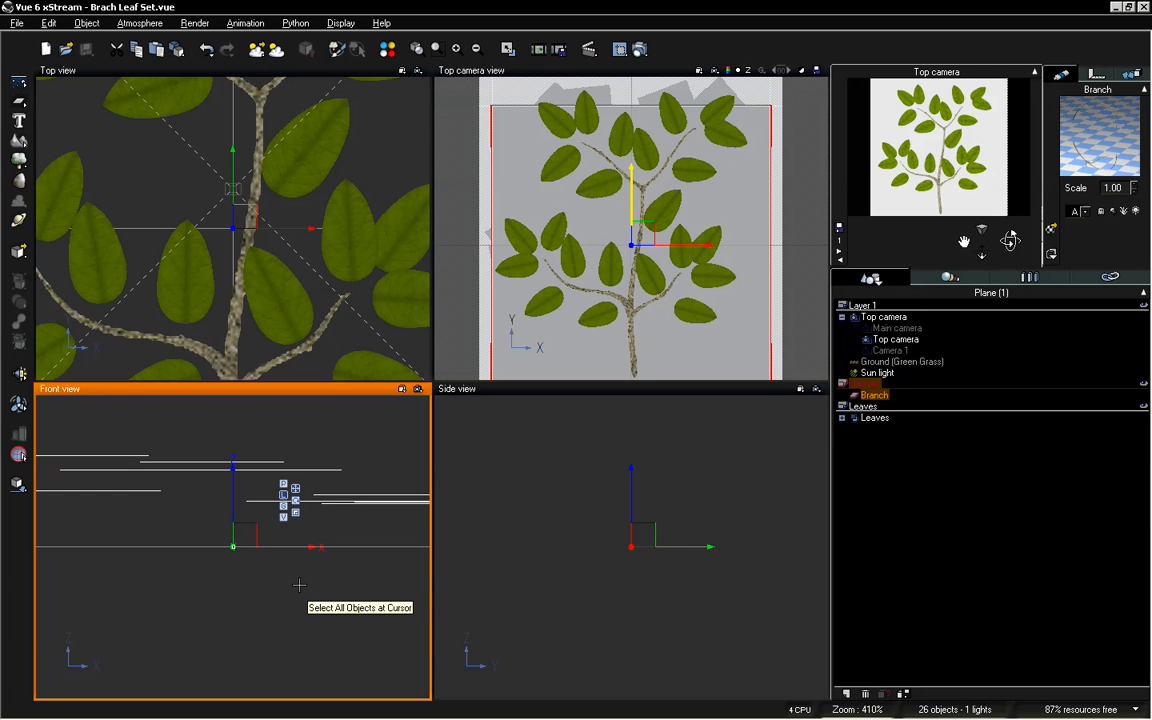
pyautogui.hotkey('ctrl', 'd')
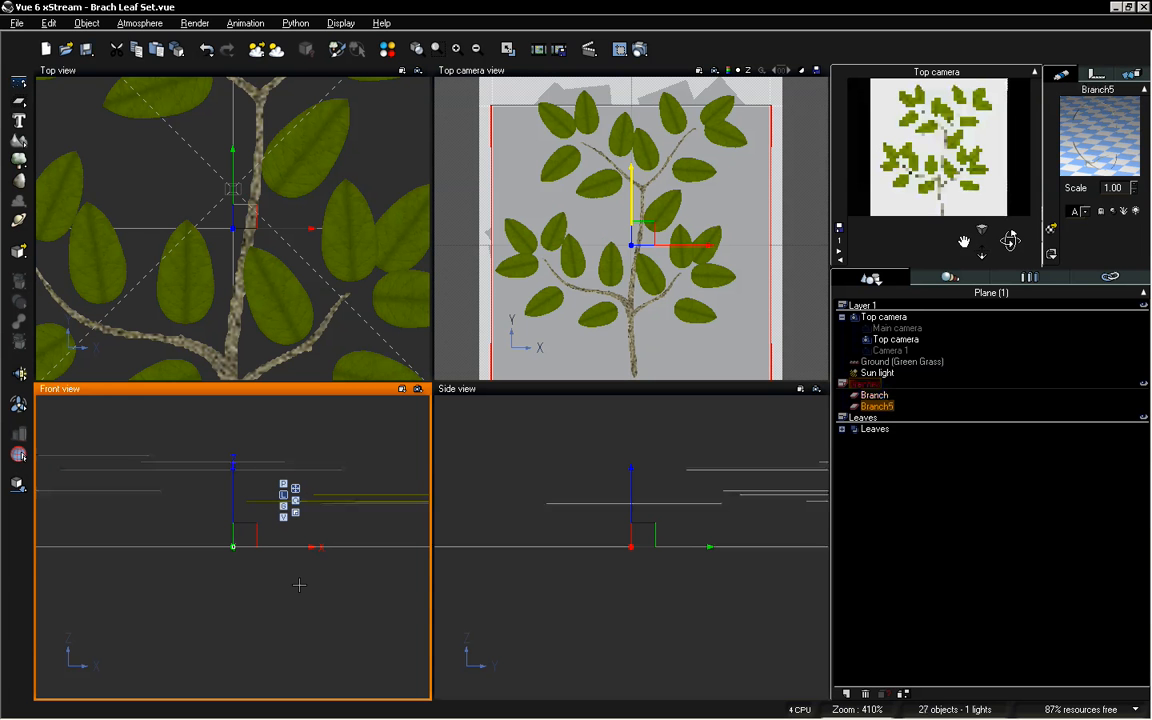
pyautogui.moveTo(233, 481); pyautogui.dragTo(233, 487)
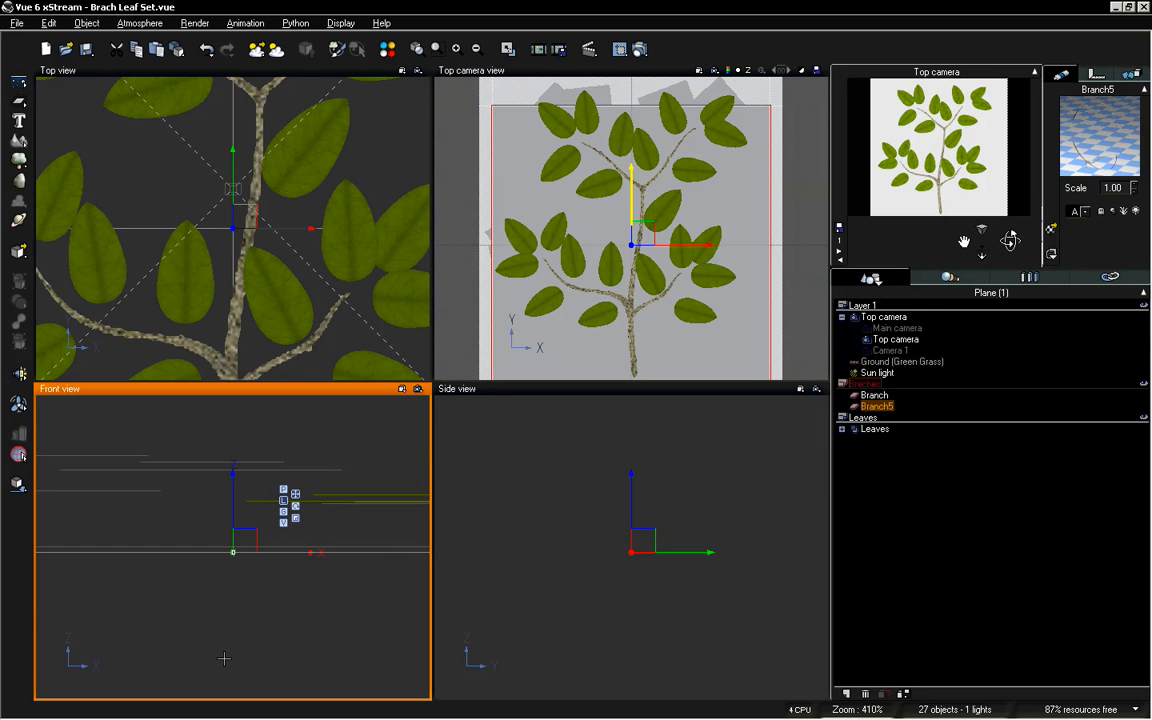
# Rename the duplicated branch plane as Stems
pyautogui.click(885, 407)
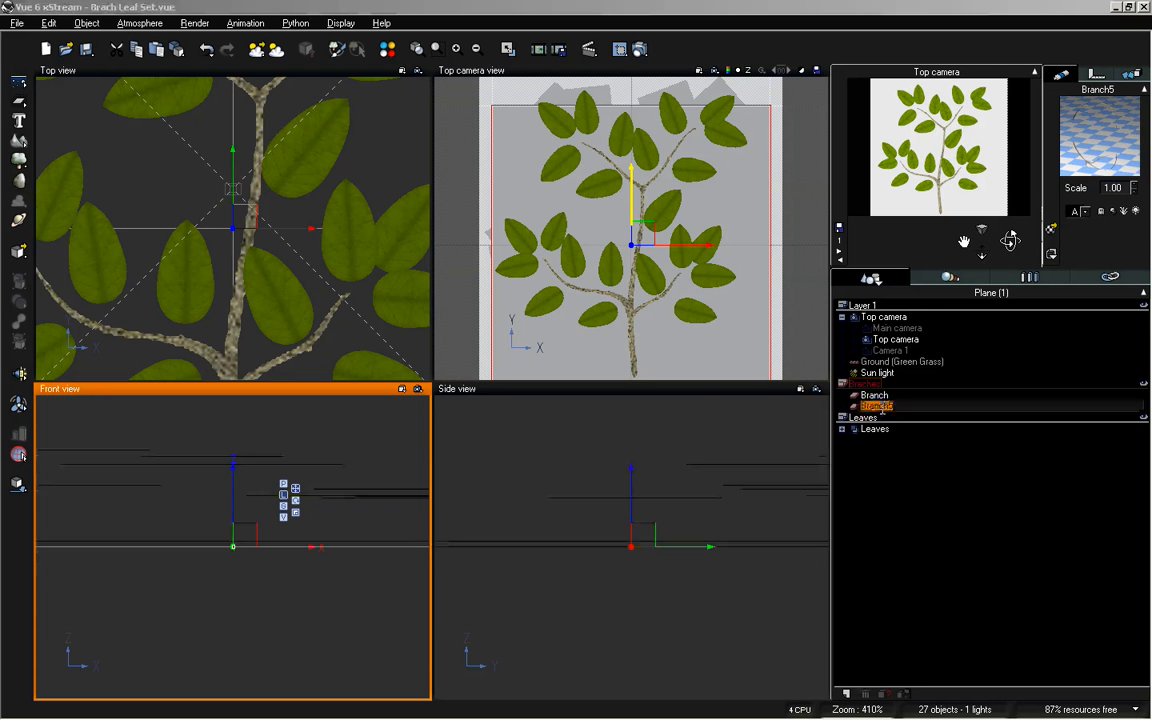
pyautogui.write('Stems')
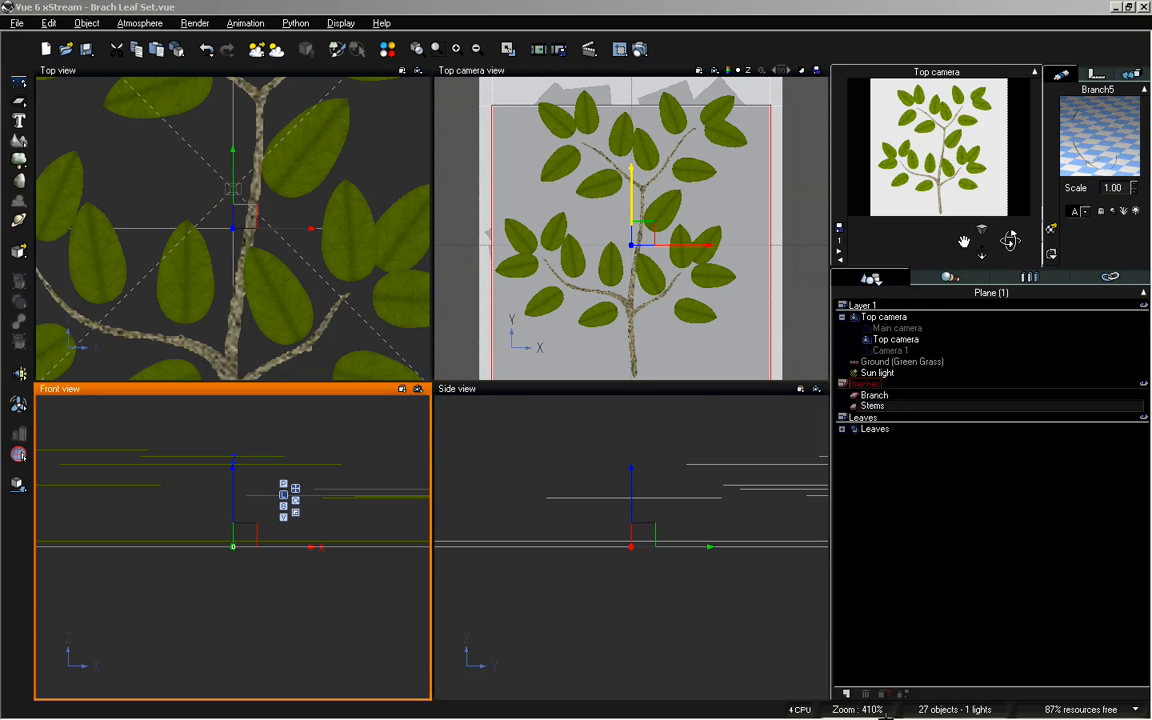
pyautogui.click(928, 437)
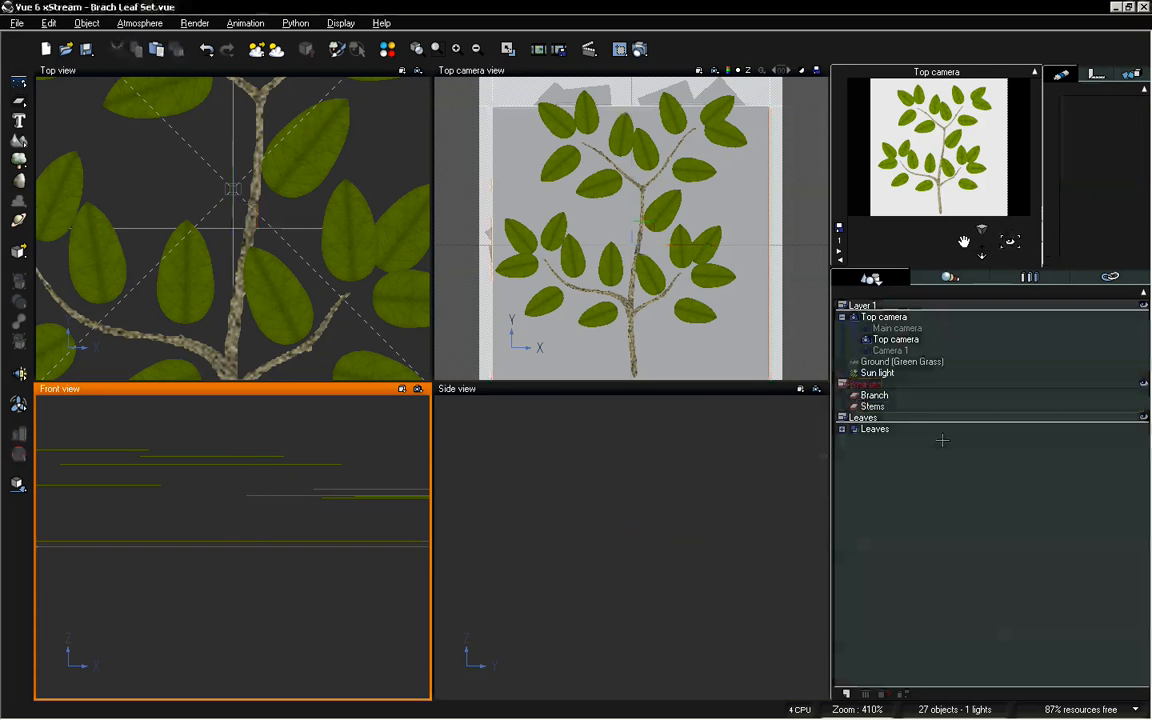
# Rename the material of the Stems plane from the duplicated branch material to Stems
pyautogui.click(878, 406)
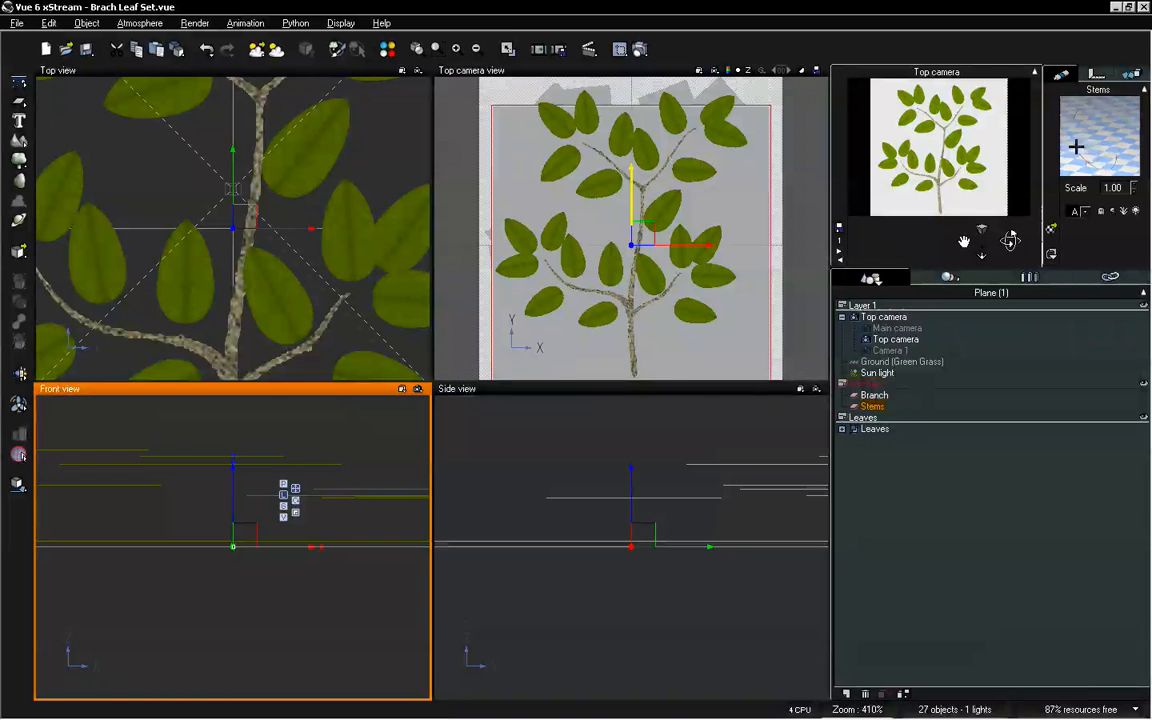
pyautogui.doubleClick(1099, 133)
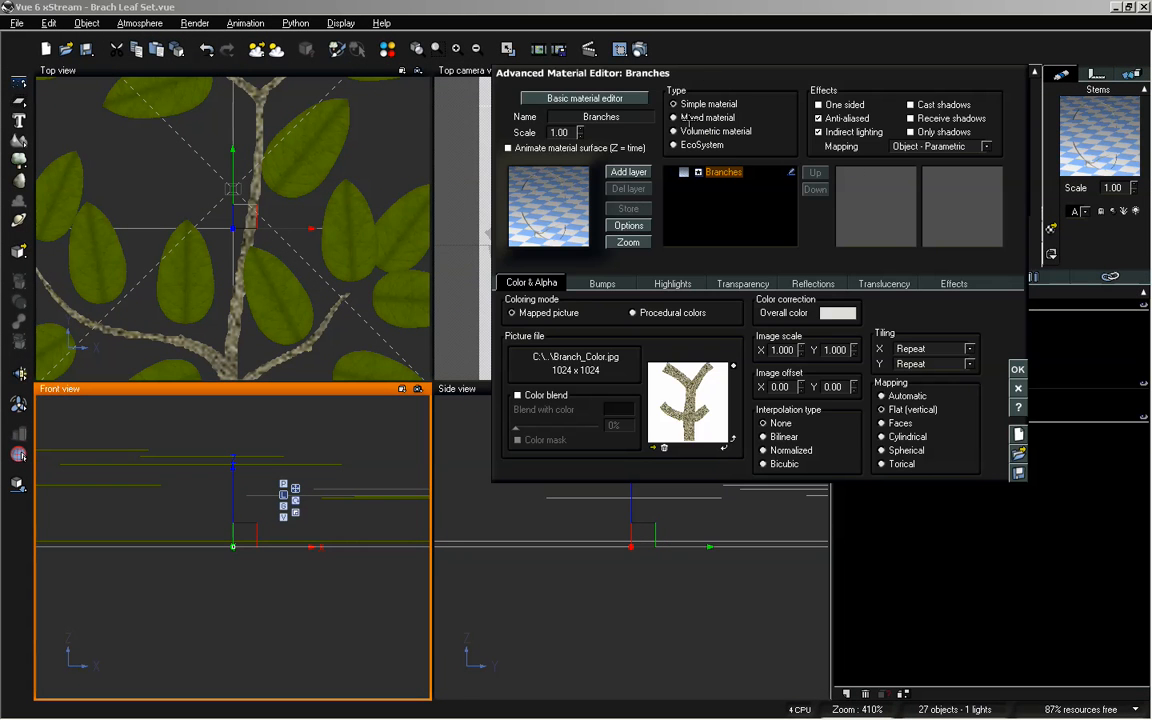
pyautogui.moveTo(710, 78); pyautogui.dragTo(562, 119)
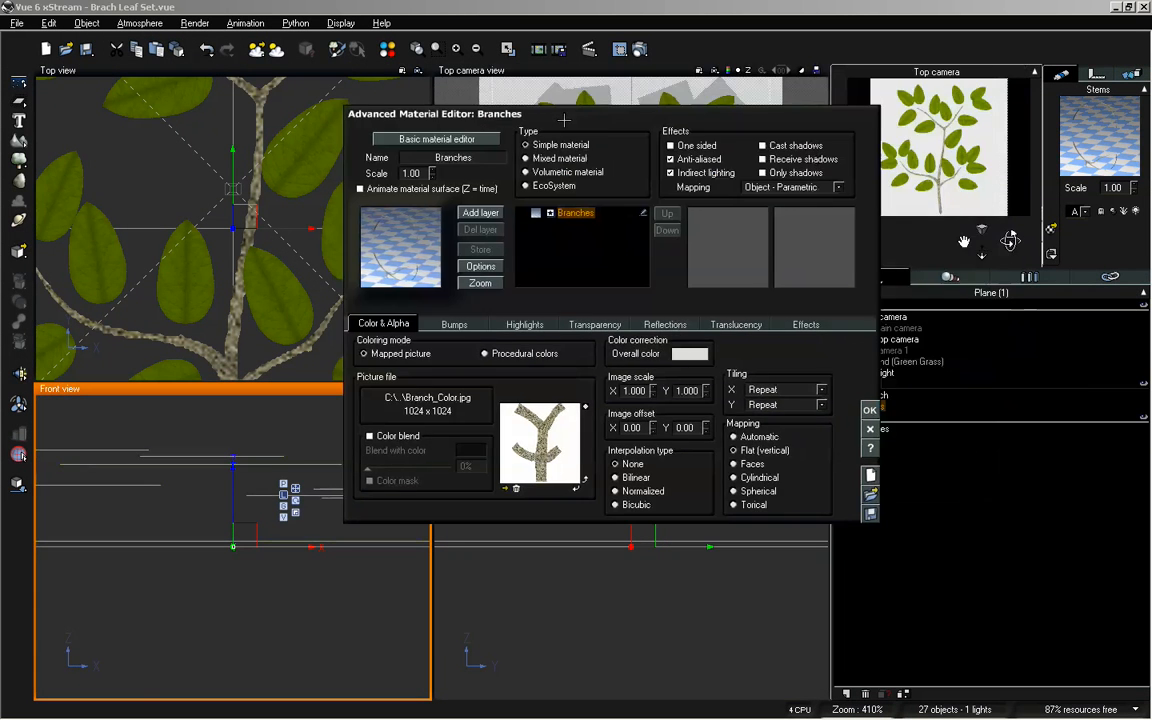
pyautogui.doubleClick(480, 157)
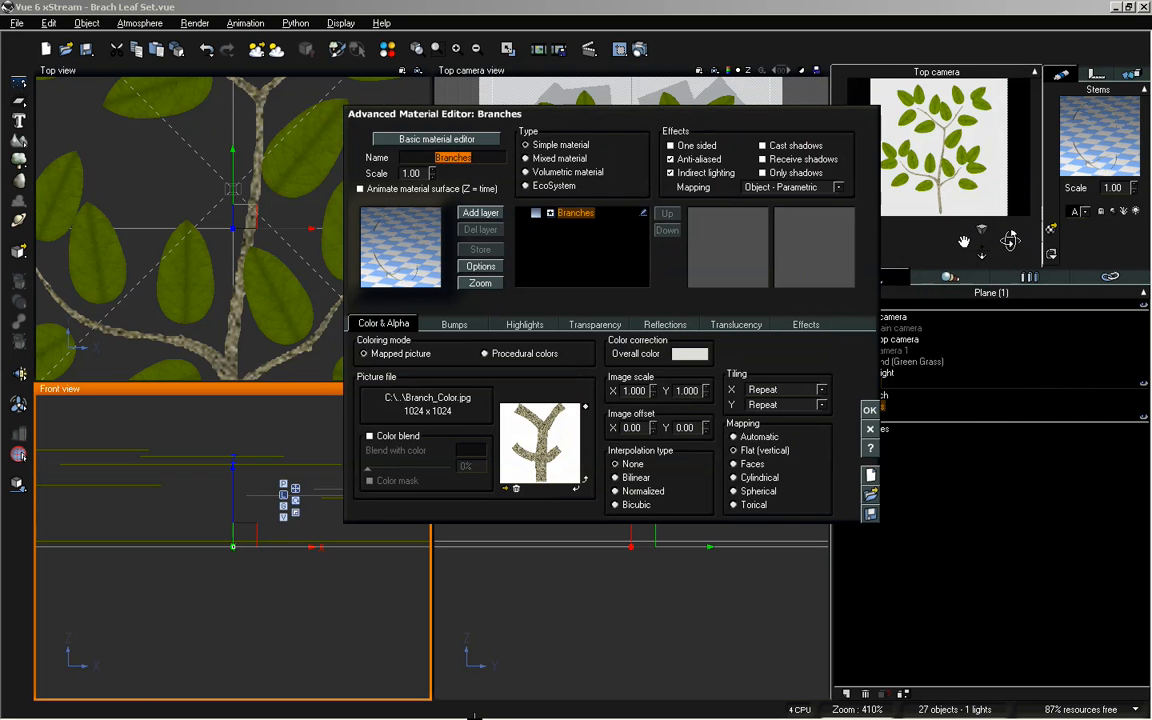
pyautogui.write('Stems')
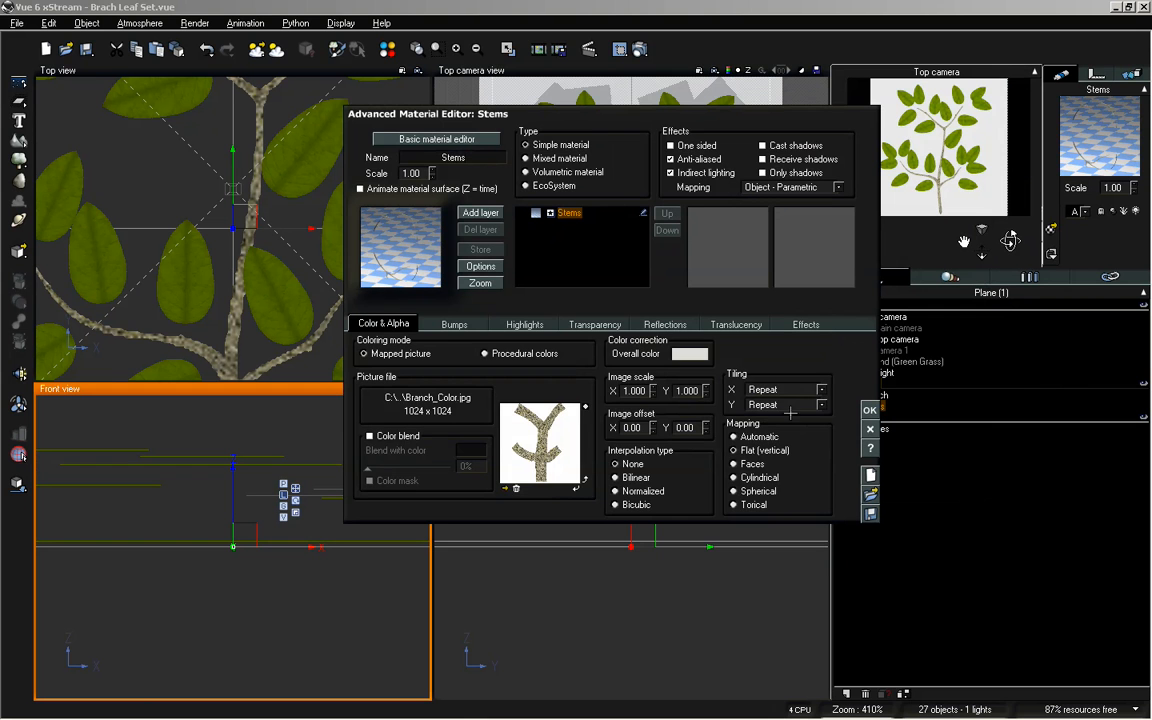
pyautogui.click(869, 410)
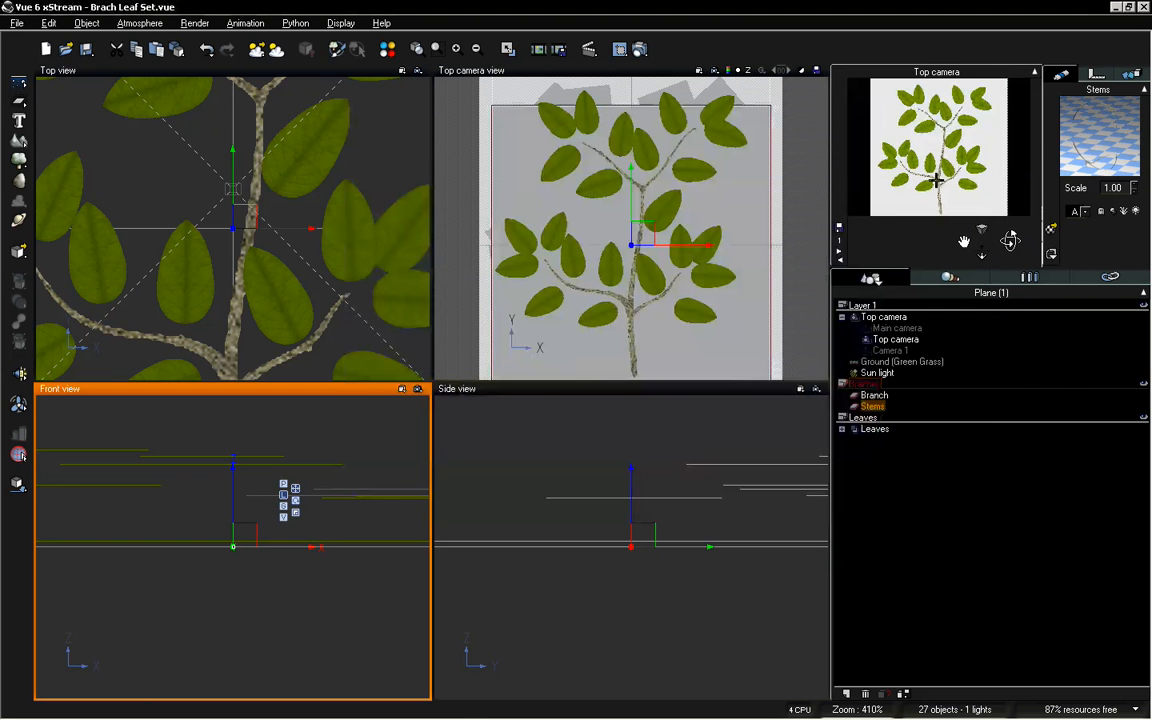
# Open the Stems material's color function and start choosing a replacement picture for its color texture node
pyautogui.doubleClick(1098, 122)
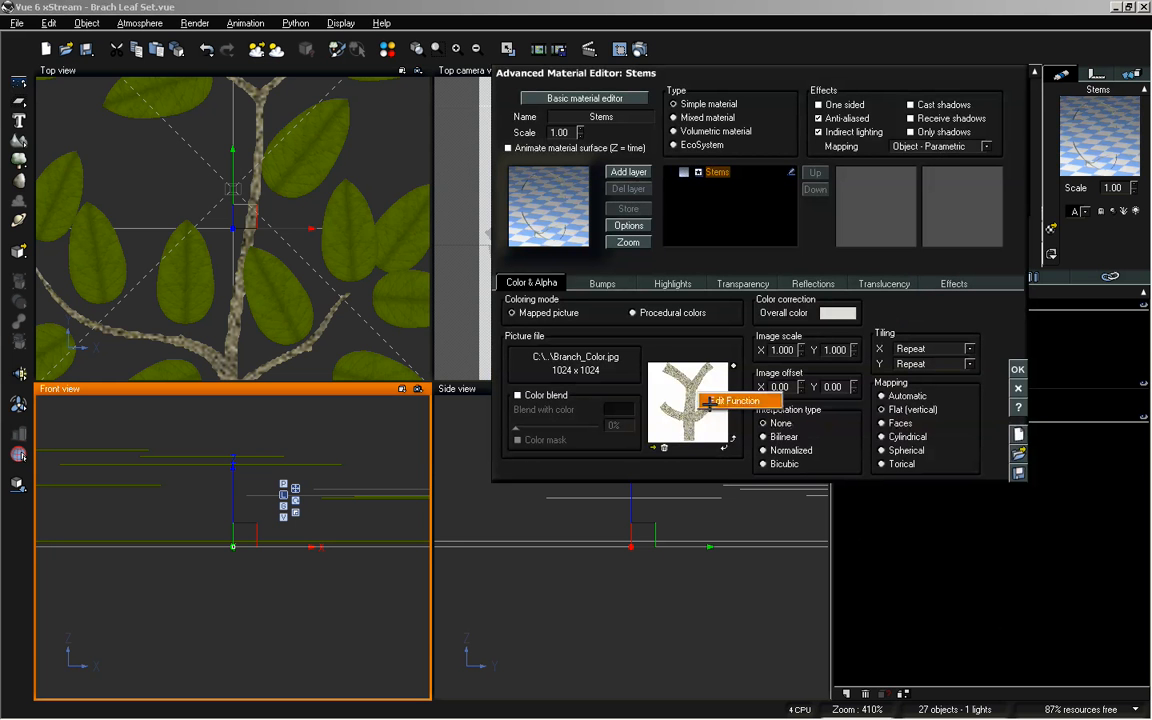
pyautogui.click(698, 399)
pyautogui.doubleClick(300, 662)
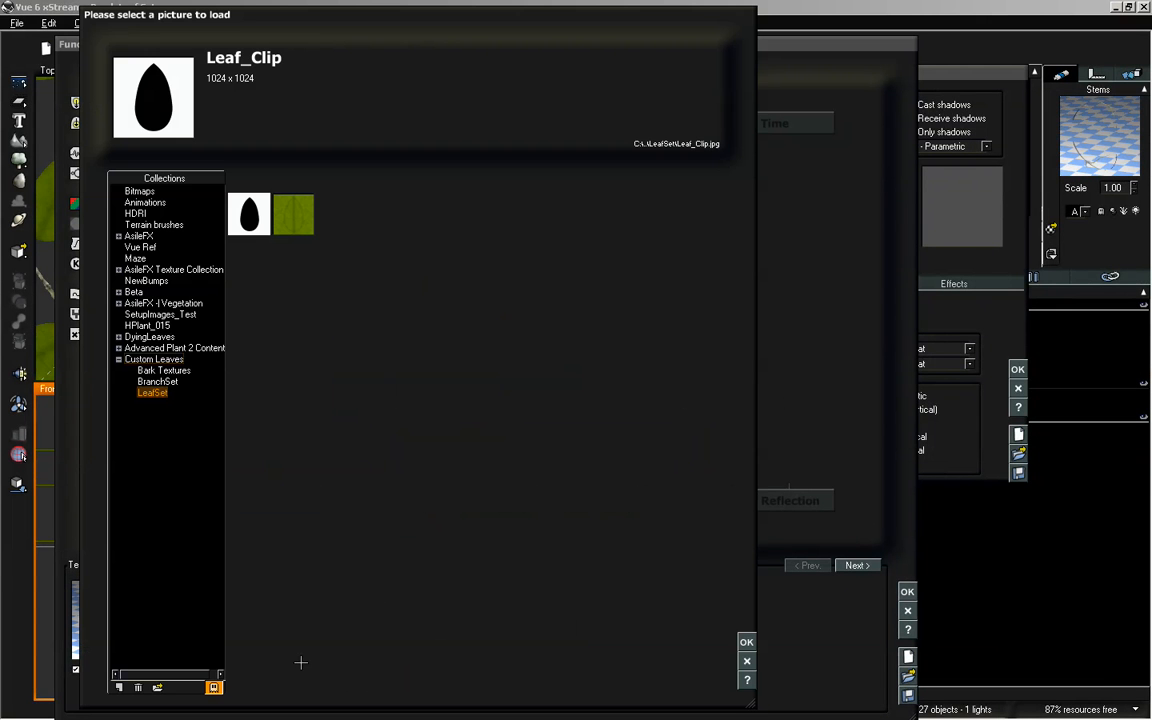
# Look through the Custom Leaves, Bark Textures, BranchSet and LeafSet picture collections for the stem maps
pyautogui.click(160, 382)
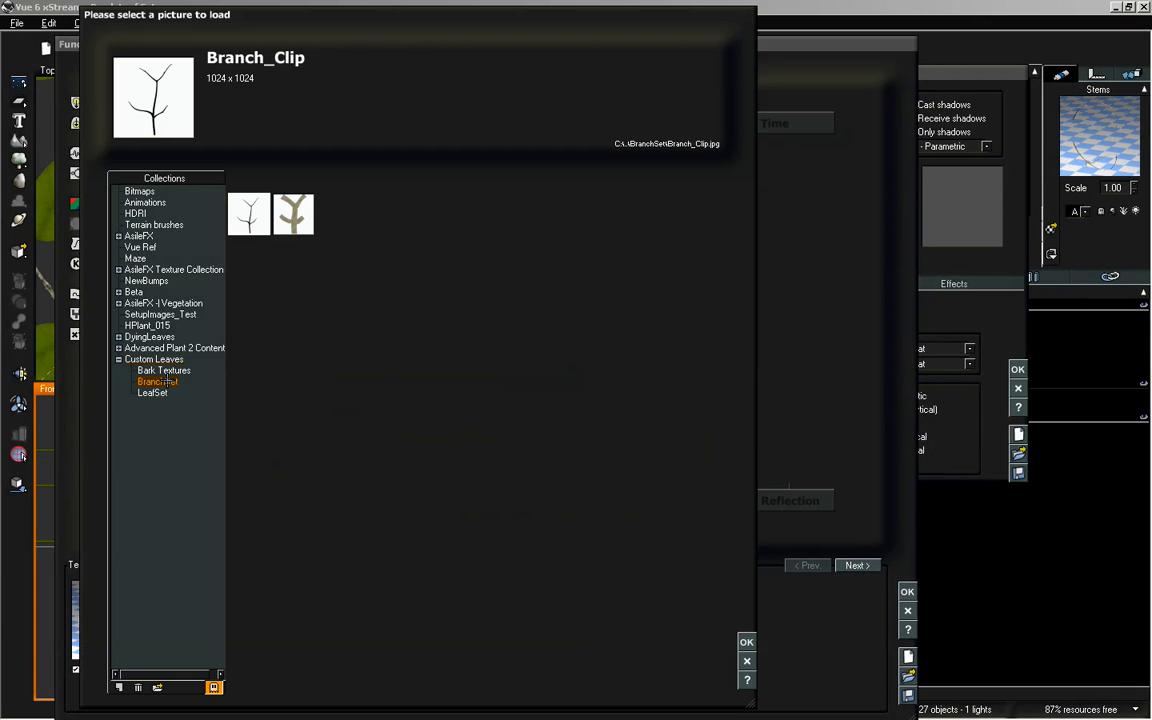
pyautogui.click(170, 371)
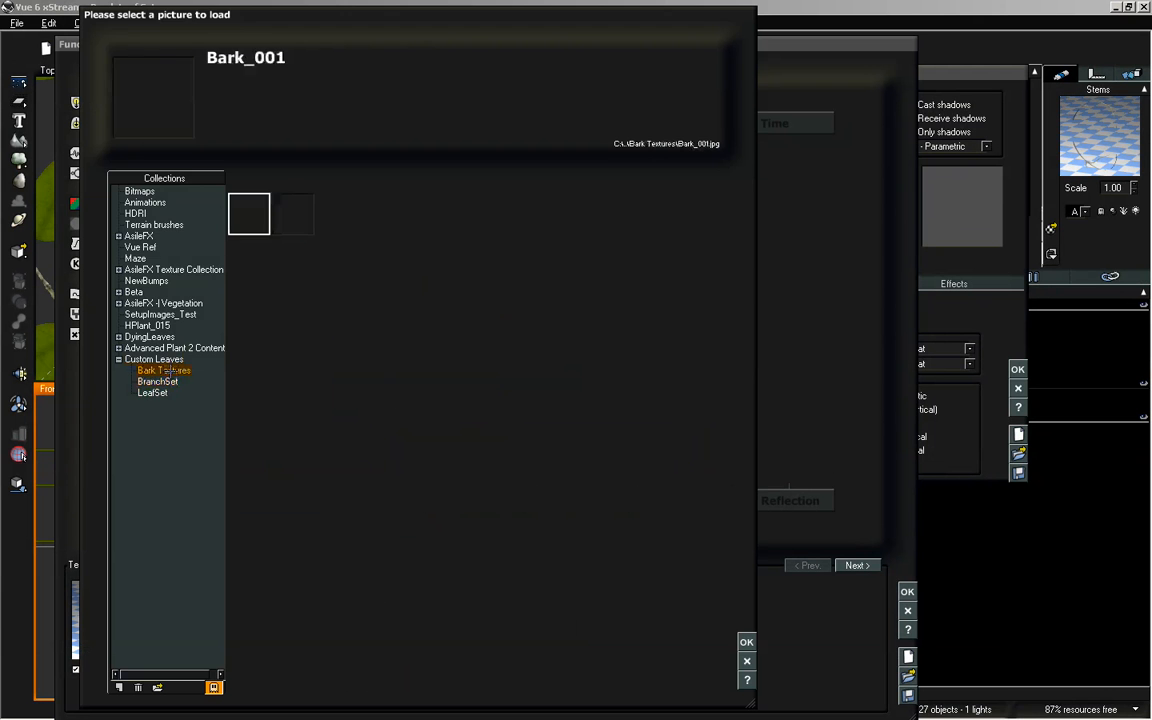
pyautogui.click(156, 359)
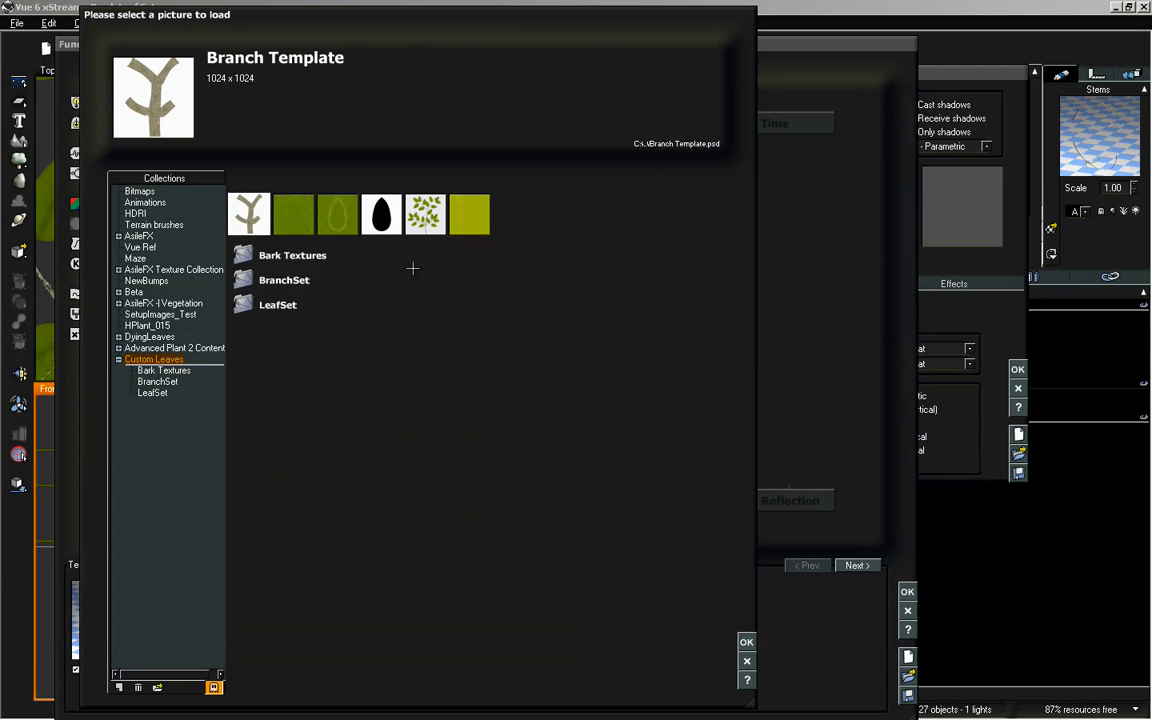
pyautogui.click(470, 212)
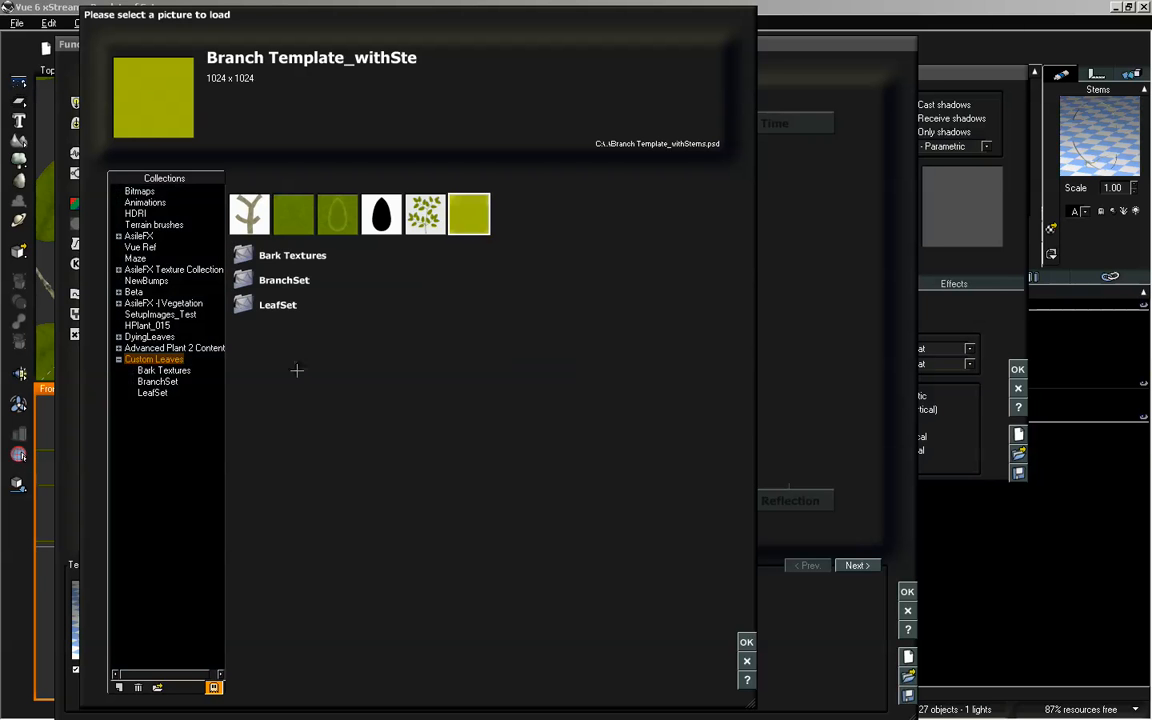
pyautogui.click(151, 392)
pyautogui.click(156, 381)
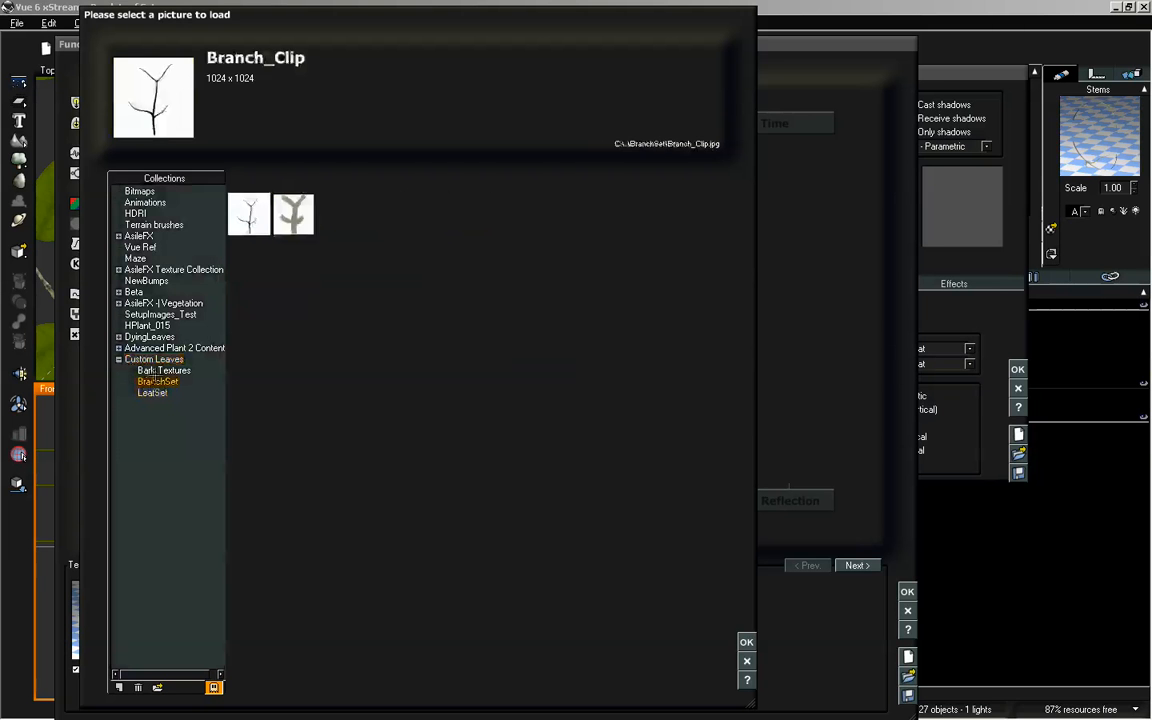
pyautogui.click(162, 370)
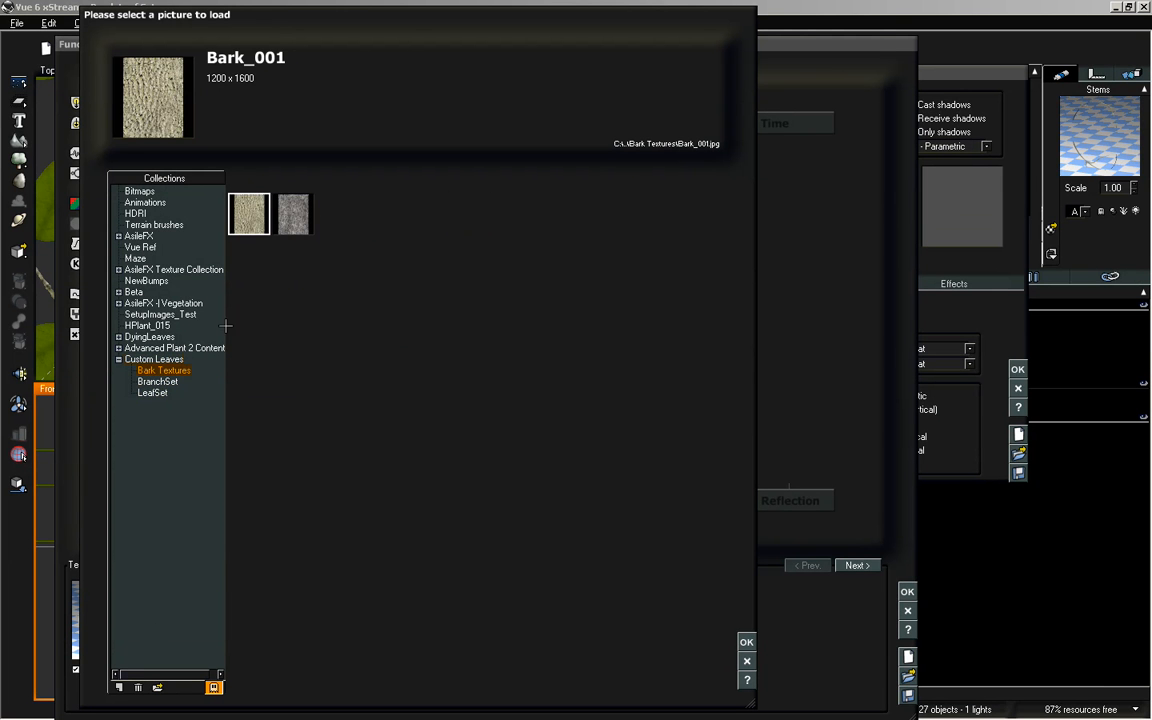
pyautogui.click(157, 381)
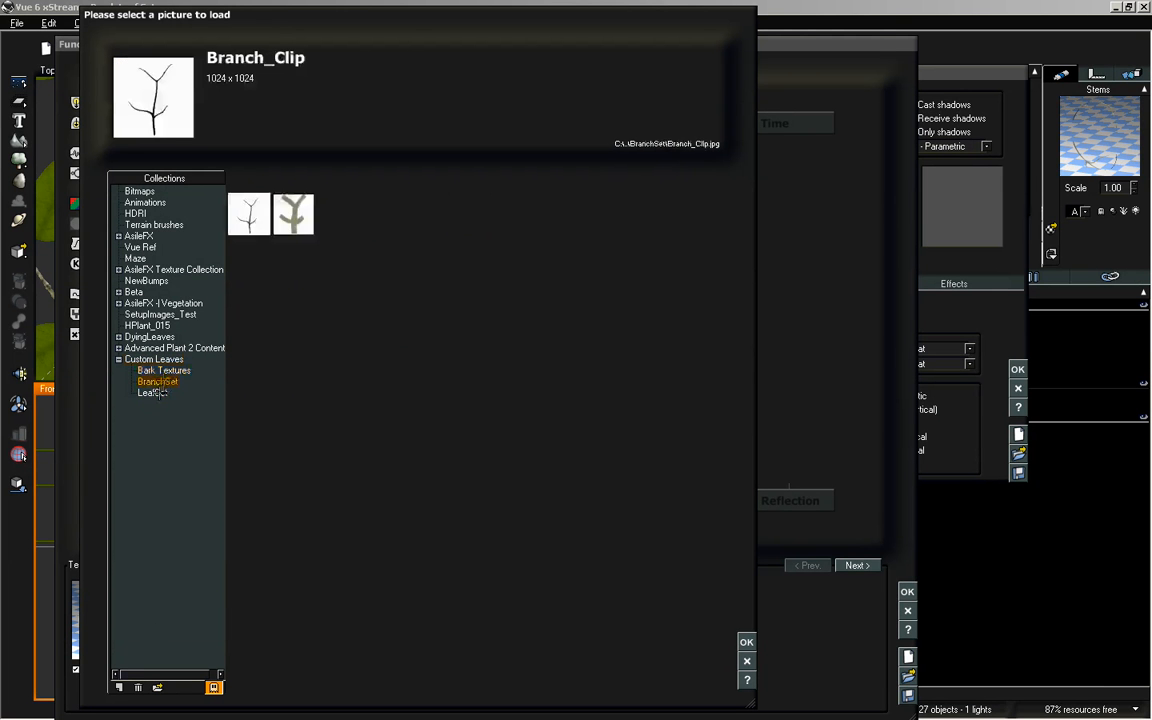
pyautogui.click(155, 392)
pyautogui.click(162, 381)
pyautogui.click(166, 370)
pyautogui.click(155, 392)
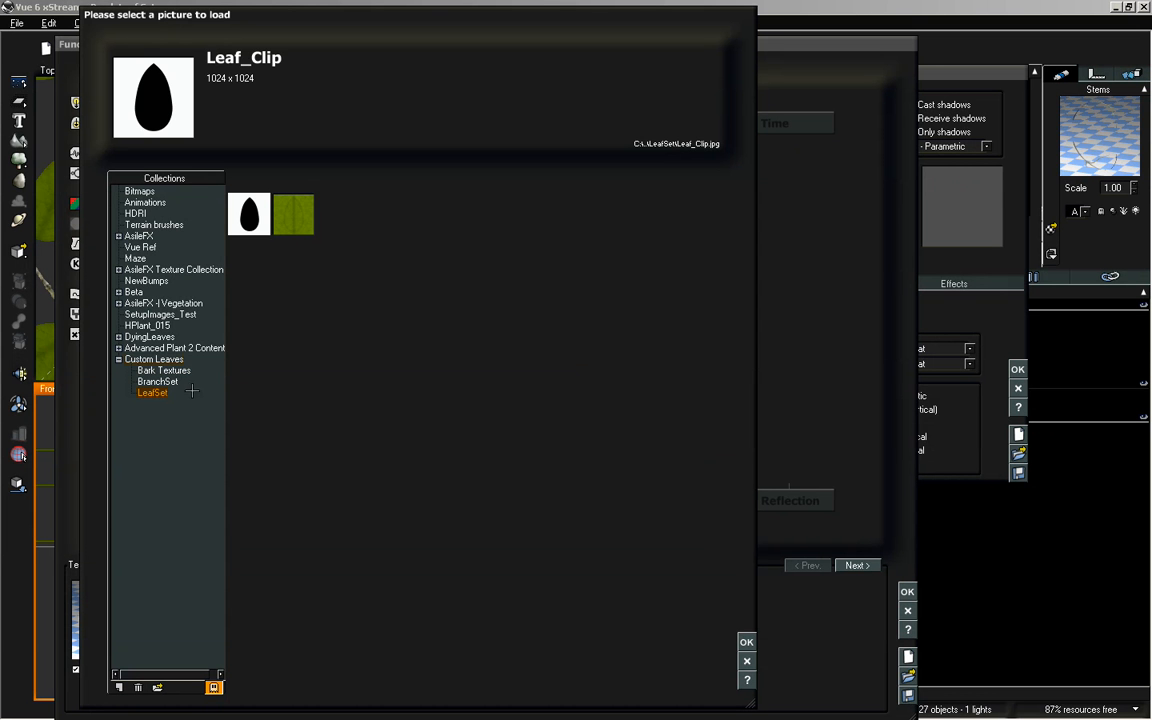
pyautogui.click(152, 359)
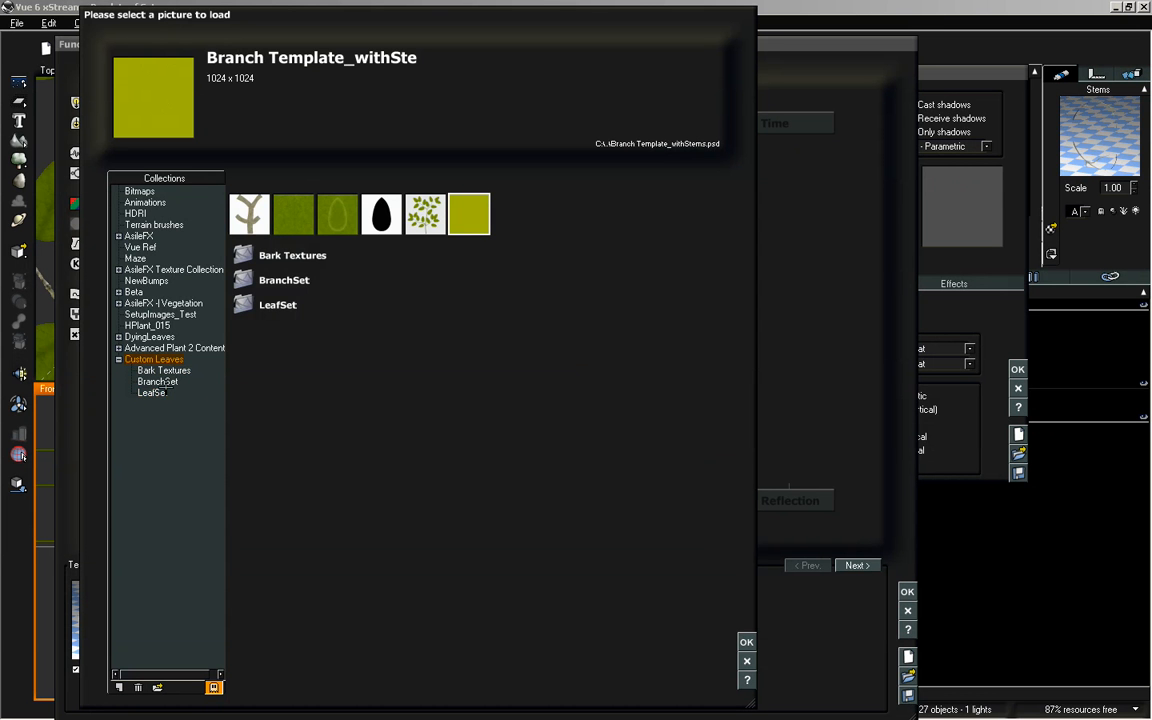
pyautogui.click(152, 392)
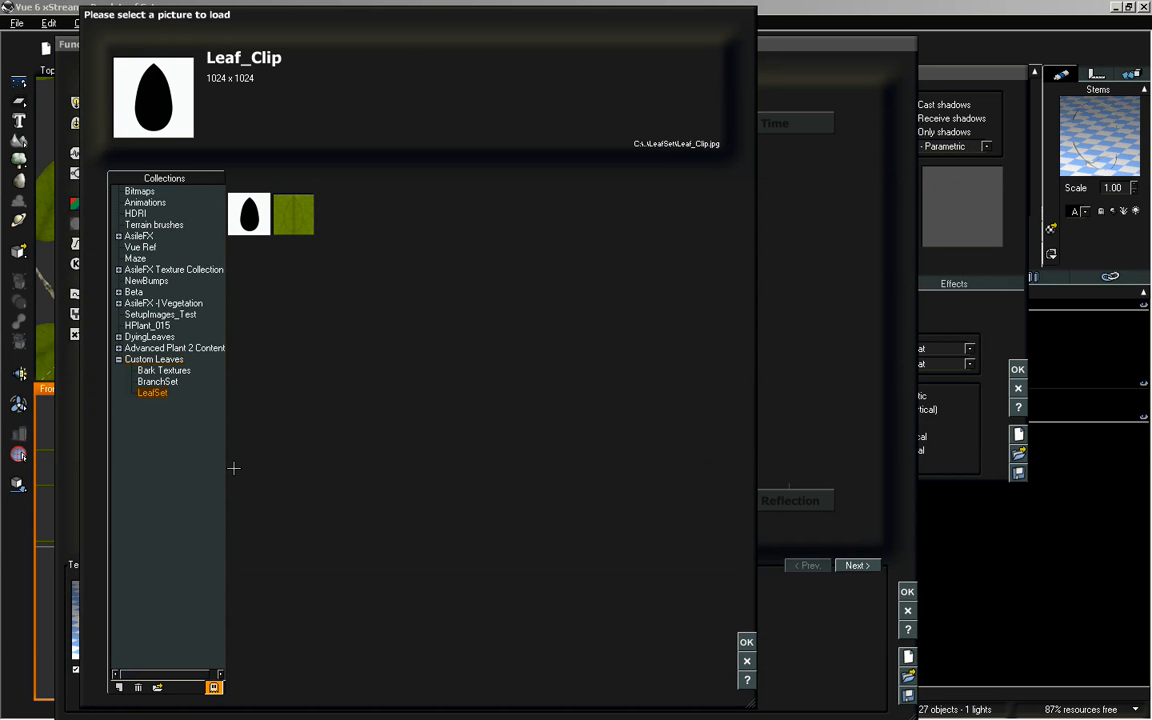
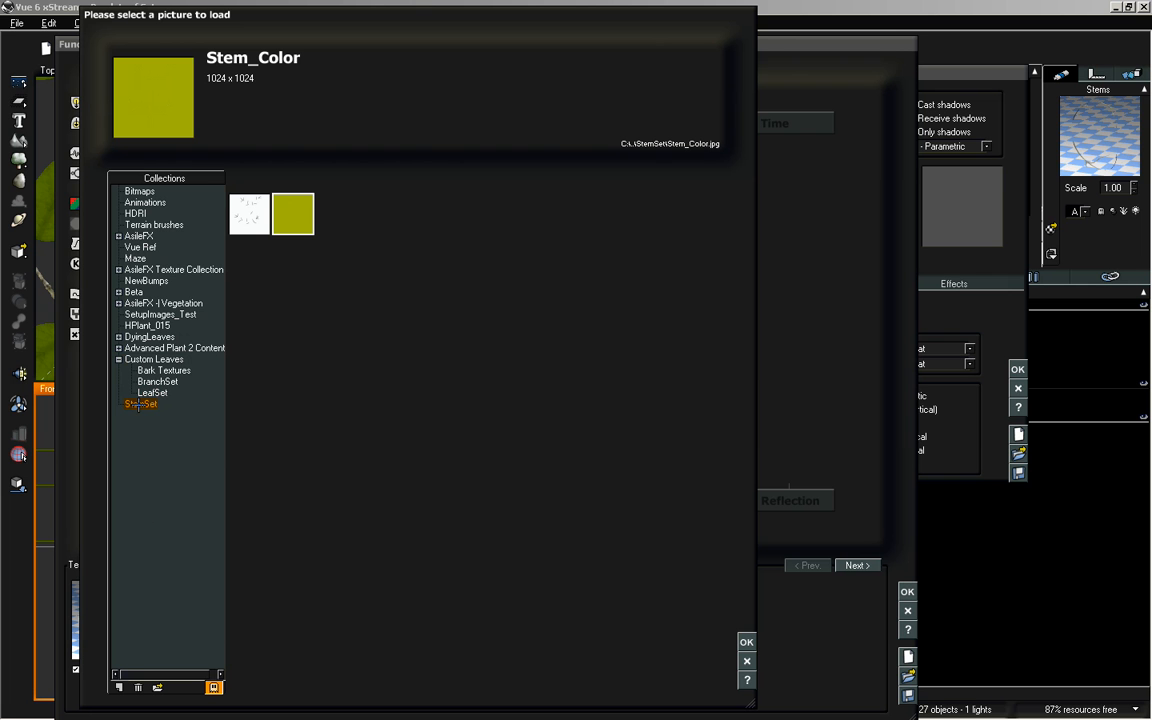
# Place the StemSet collection under Custom Leaves and load its Stem_Color image into the color texture node
pyautogui.moveTo(138, 405)
pyautogui.mouseDown()
pyautogui.moveTo(145, 372)
pyautogui.moveTo(147, 399)
pyautogui.mouseUp()
pyautogui.click(152, 392)
pyautogui.click(153, 404)
pyautogui.click(264, 218)
pyautogui.click(278, 213)
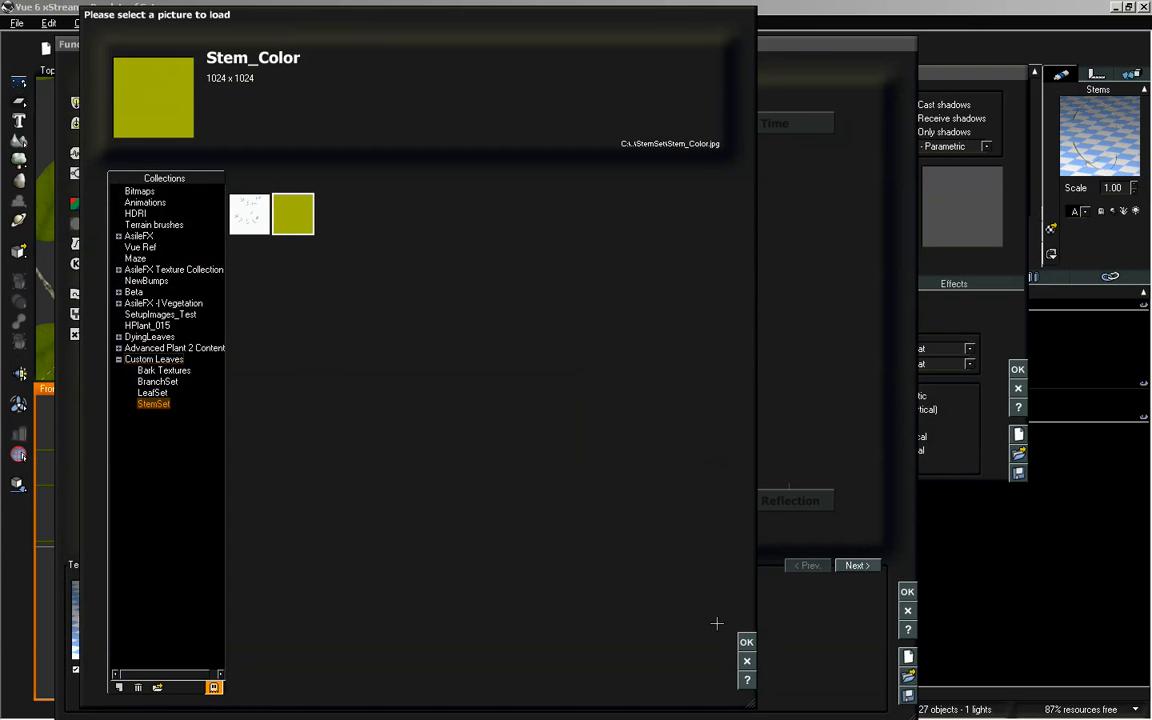
pyautogui.click(746, 641)
# Load the stem clip image from StemSet into the alpha and transparency texture node and accept the Stems material
pyautogui.click(443, 364)
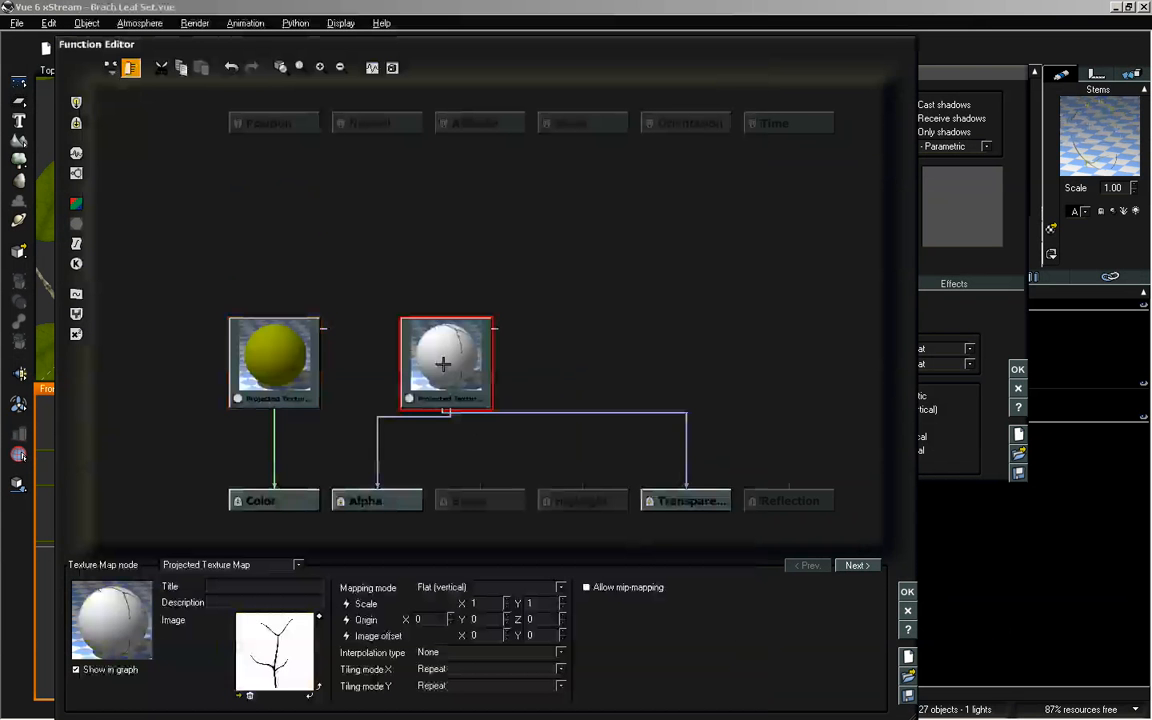
pyautogui.doubleClick(268, 585)
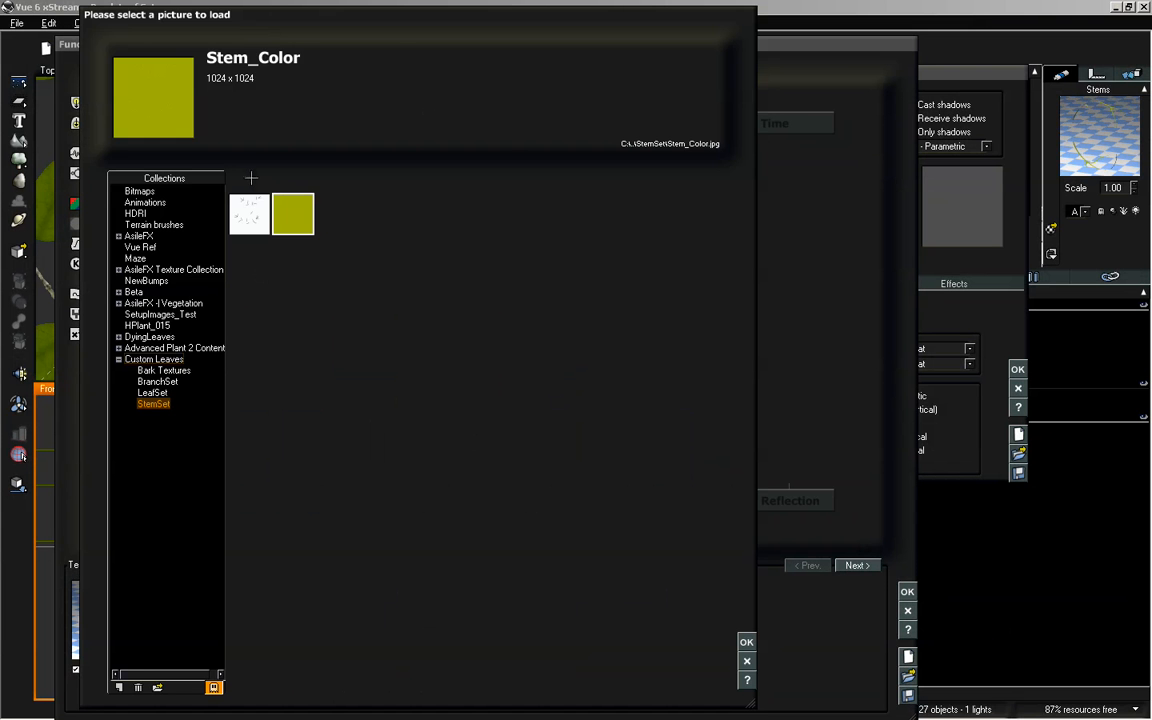
pyautogui.click(255, 212)
pyautogui.click(746, 641)
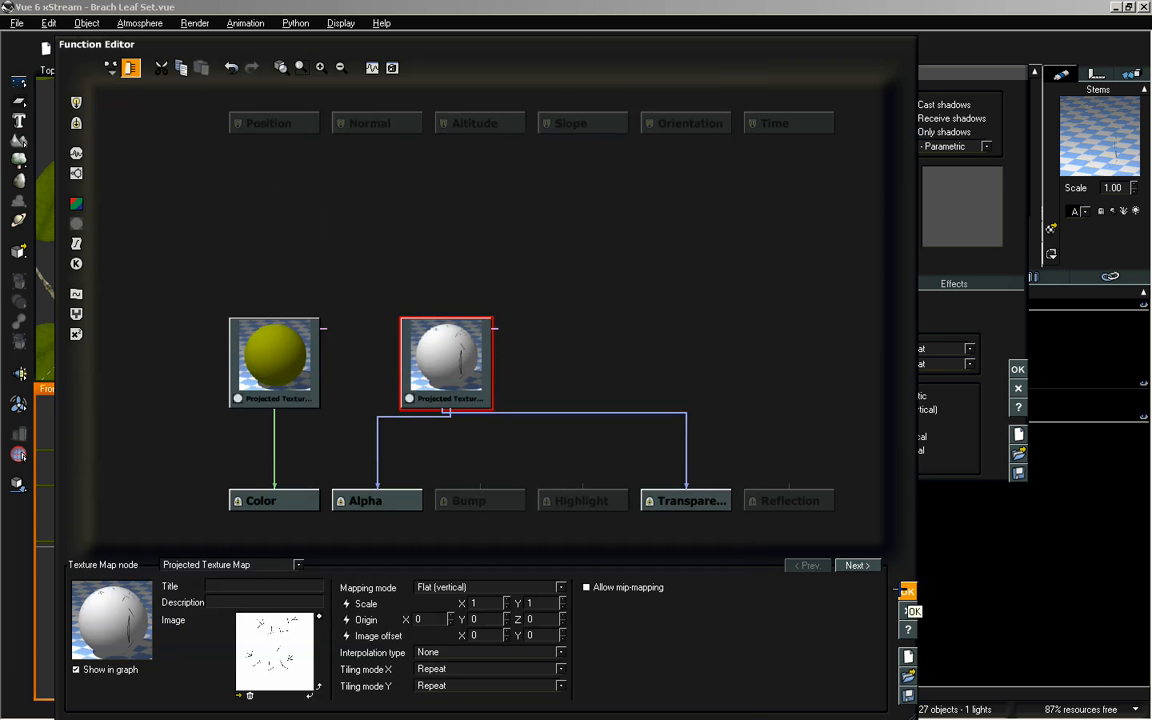
pyautogui.click(905, 591)
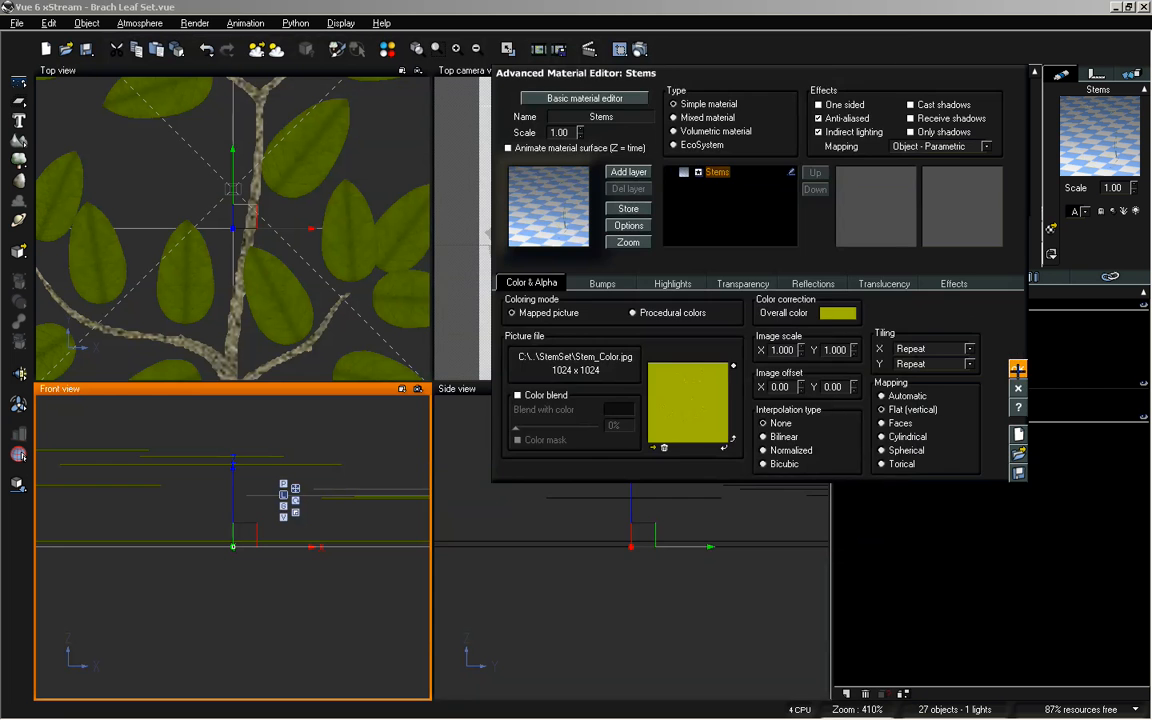
pyautogui.click(1016, 369)
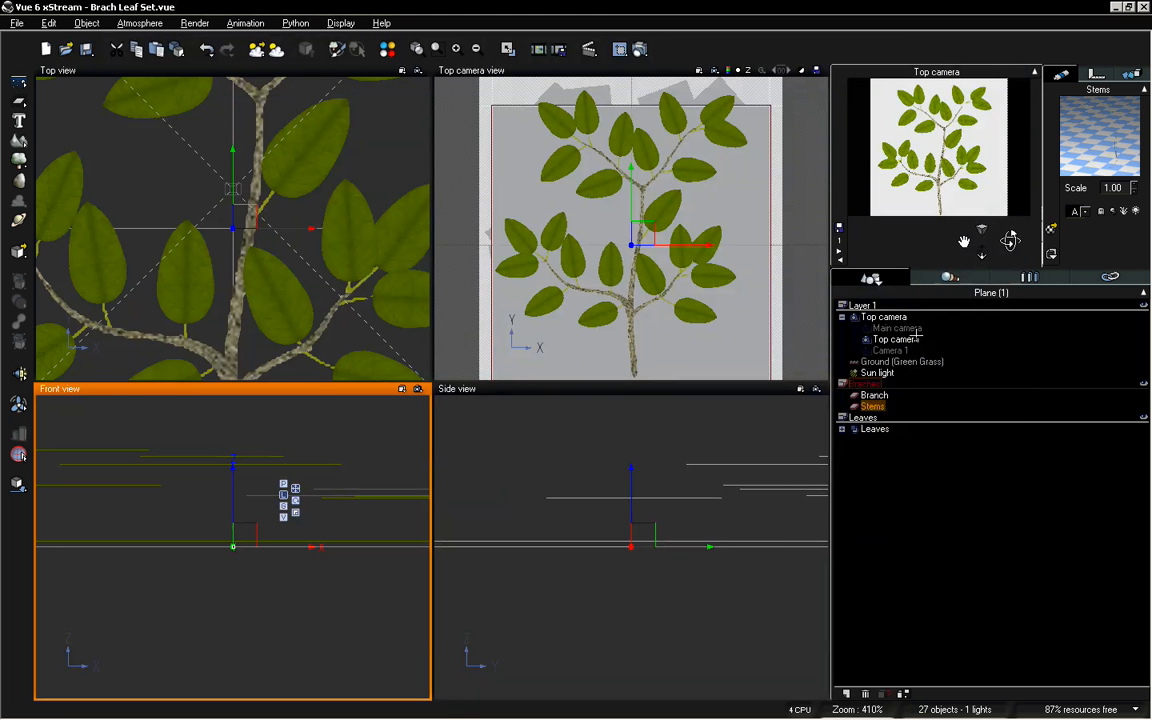
# Render the Top camera view and examine how the stems join the leaves and branches
pyautogui.click(586, 47)
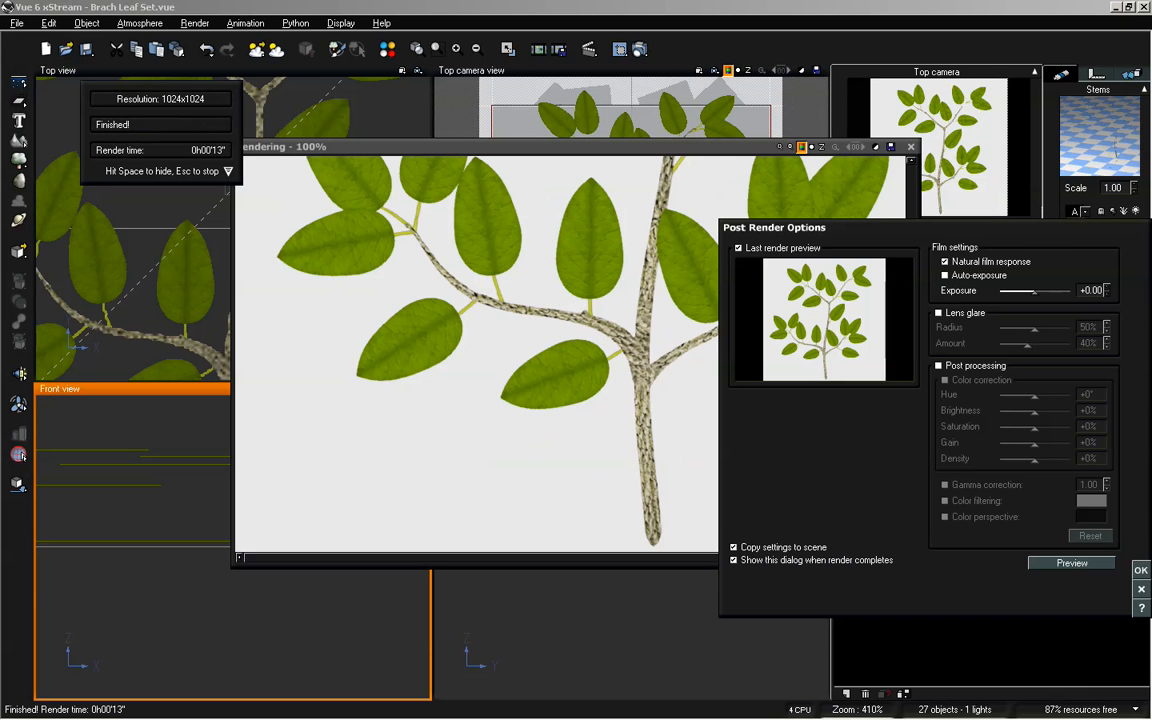
pyautogui.click(1139, 569)
pyautogui.moveTo(910, 469); pyautogui.dragTo(910, 402)
pyautogui.moveTo(912, 380); pyautogui.dragTo(912, 415)
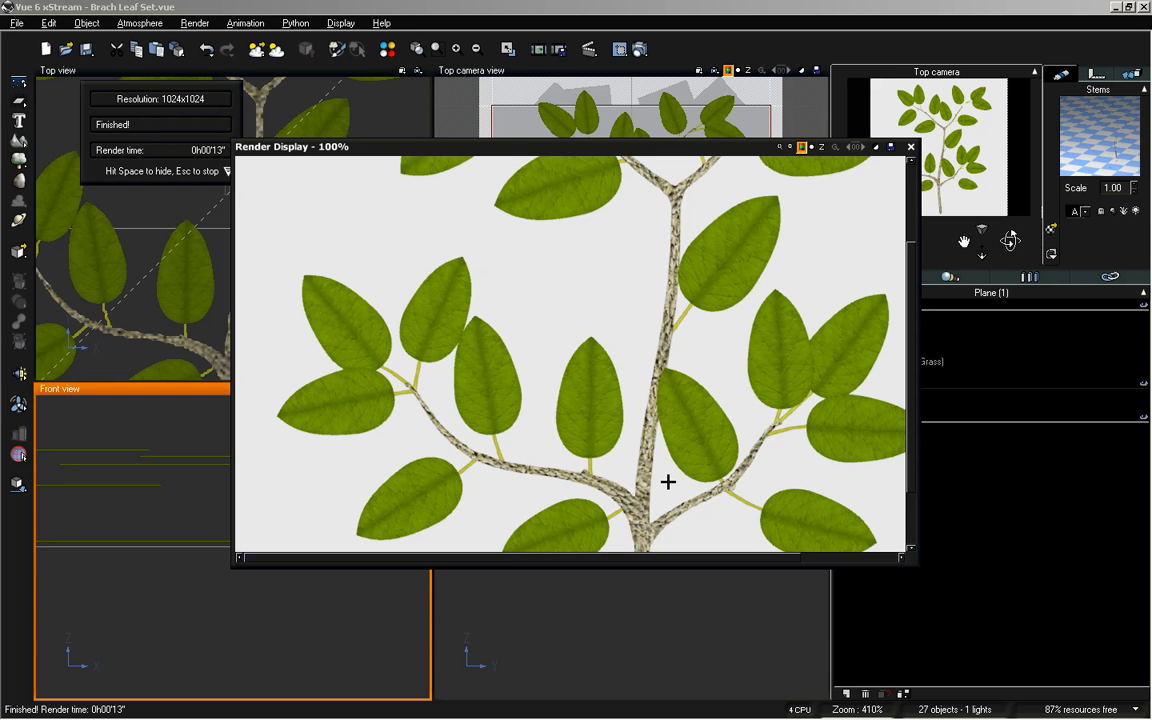
pyautogui.moveTo(908, 440); pyautogui.dragTo(913, 466)
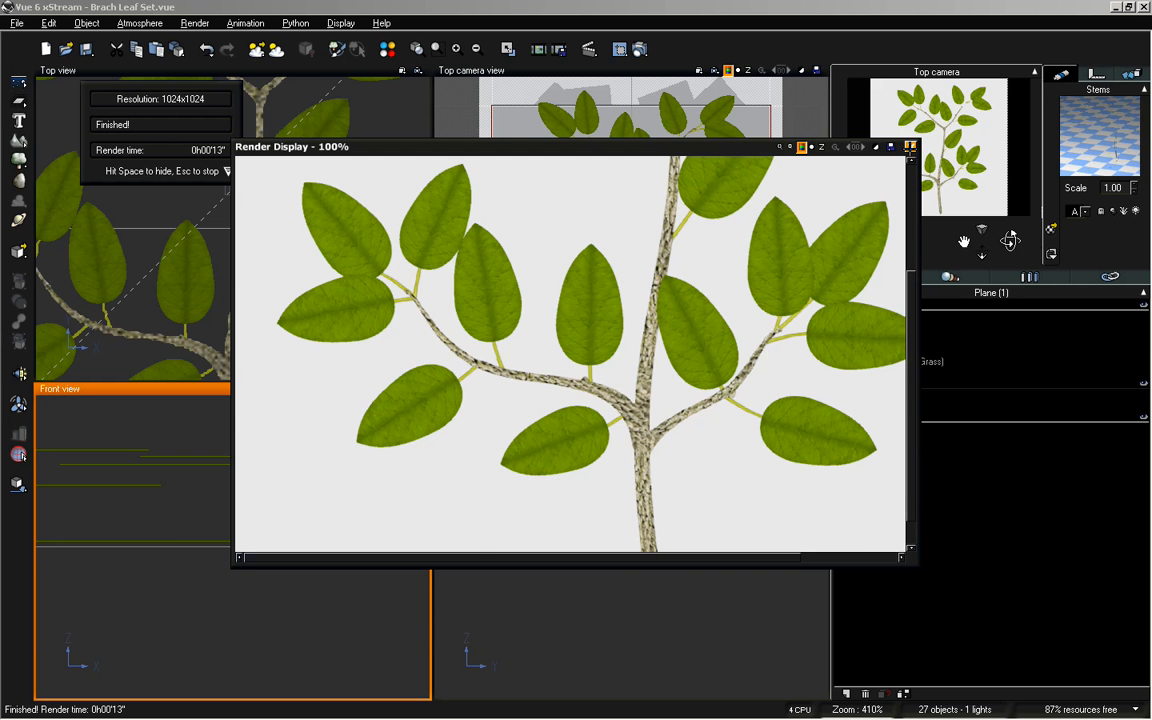
pyautogui.press('space')
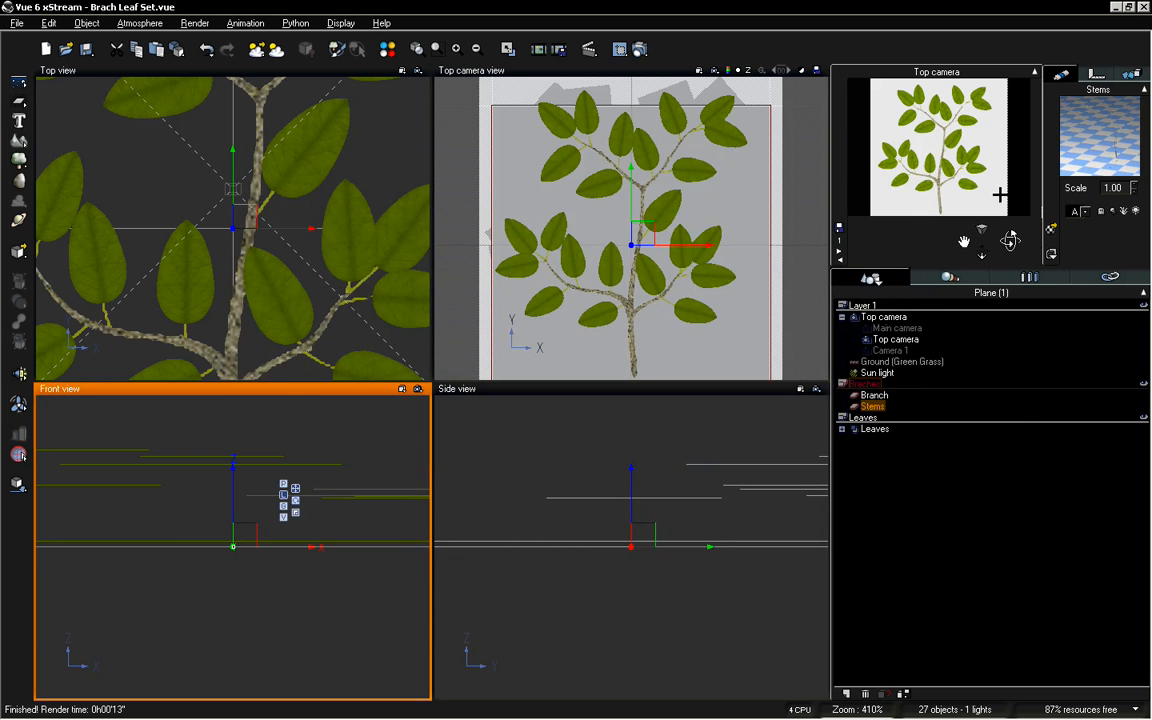
# Open the Stems material's color function and move the color texture node higher above the Color output
pyautogui.doubleClick(1085, 125)
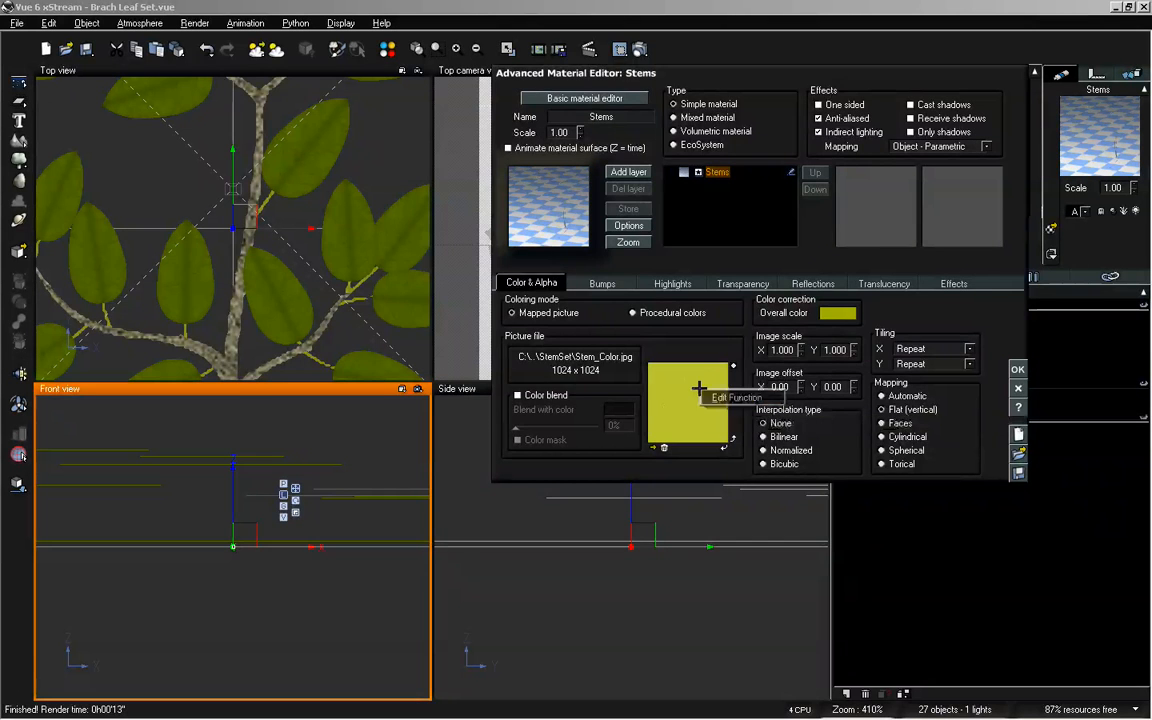
pyautogui.click(709, 396)
pyautogui.click(247, 280)
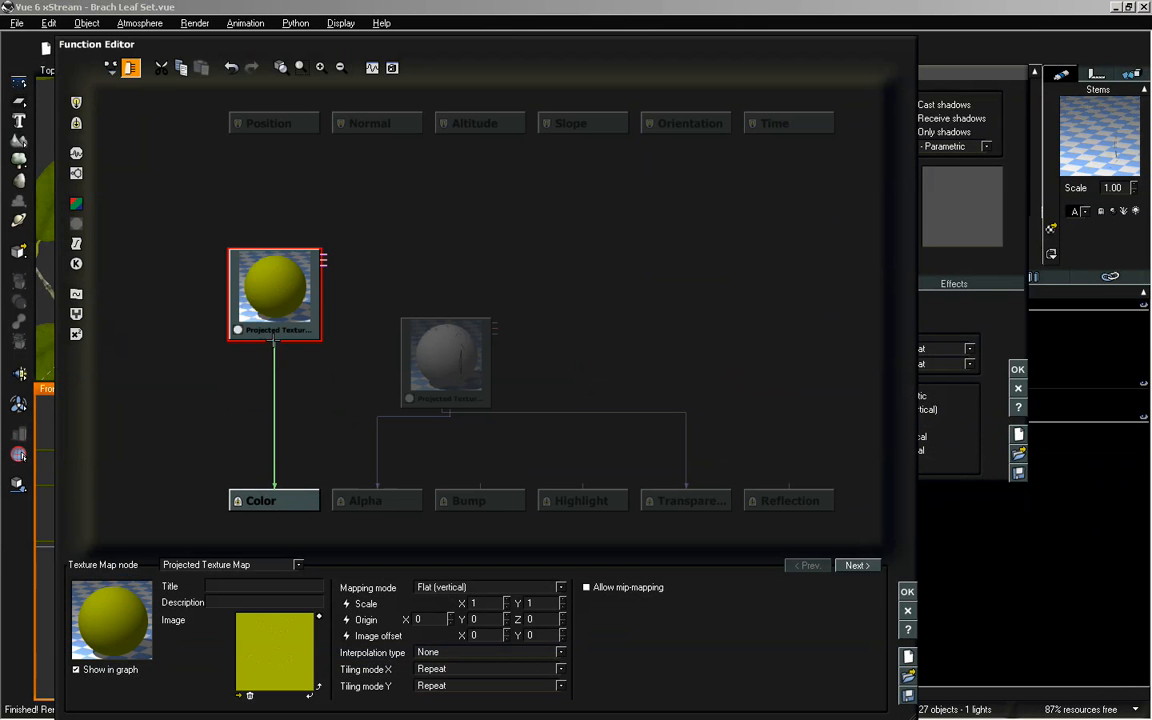
pyautogui.moveTo(297, 311); pyautogui.dragTo(297, 277)
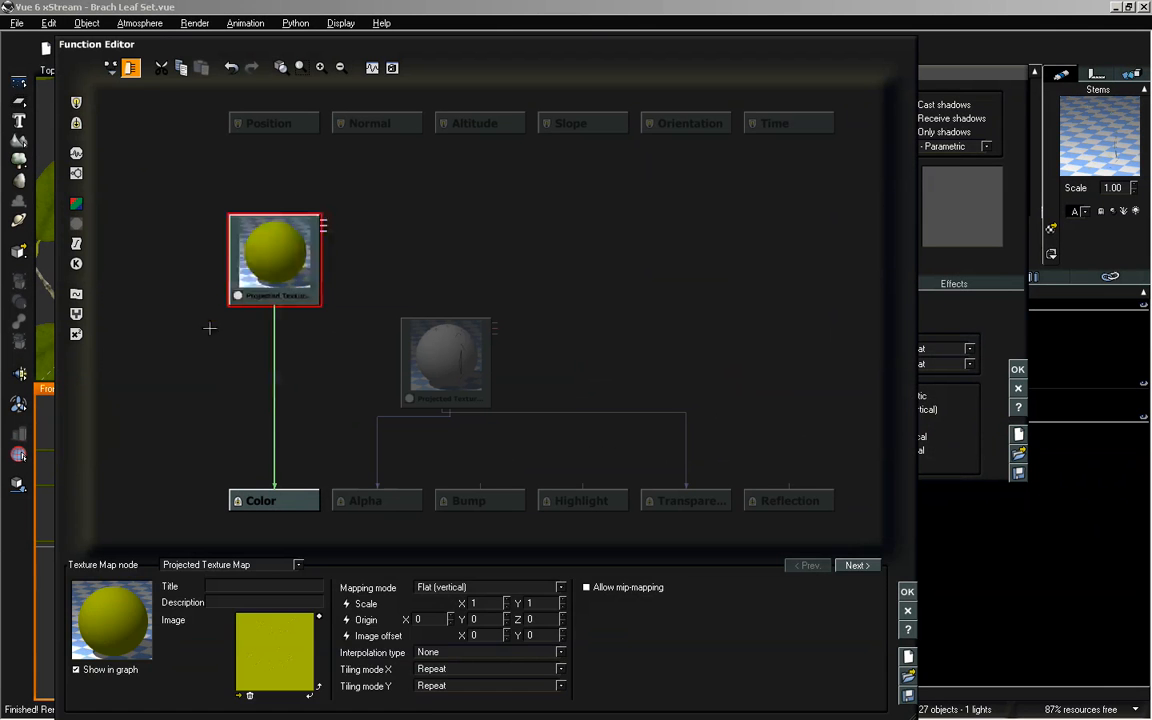
# Add a color node below the color texture node and set it to the HLS Shift color correction
pyautogui.click(204, 326)
pyautogui.click(239, 398)
pyautogui.click(206, 364)
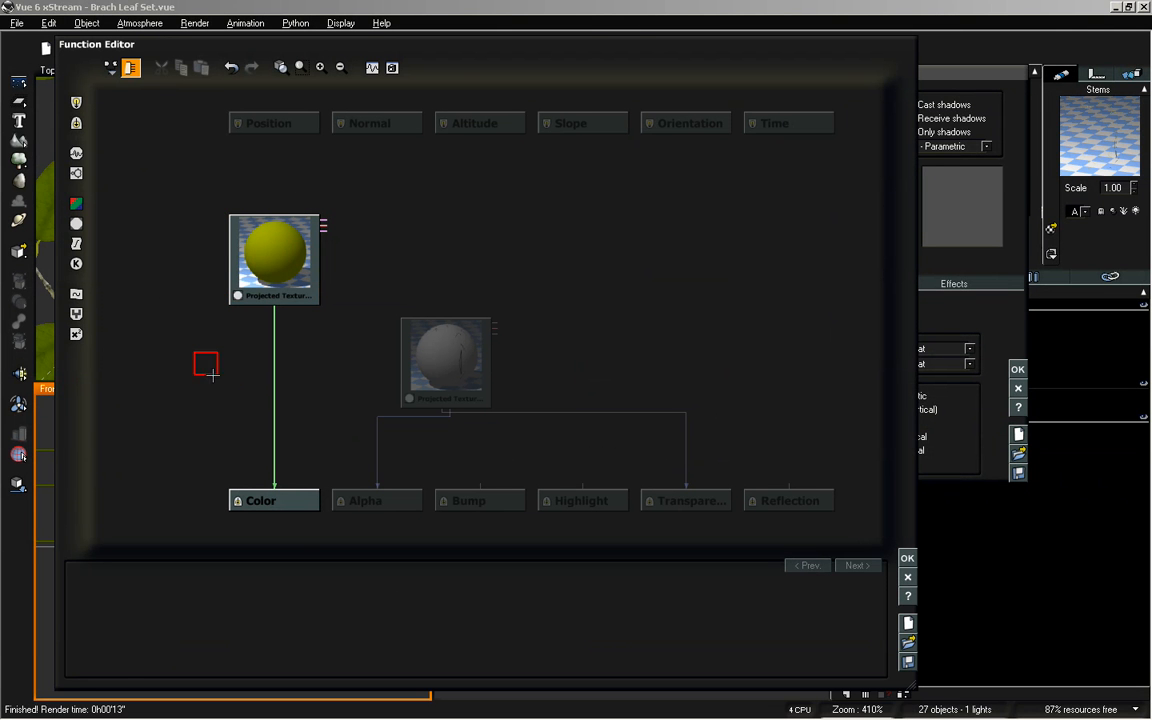
pyautogui.click(76, 203)
pyautogui.click(224, 565)
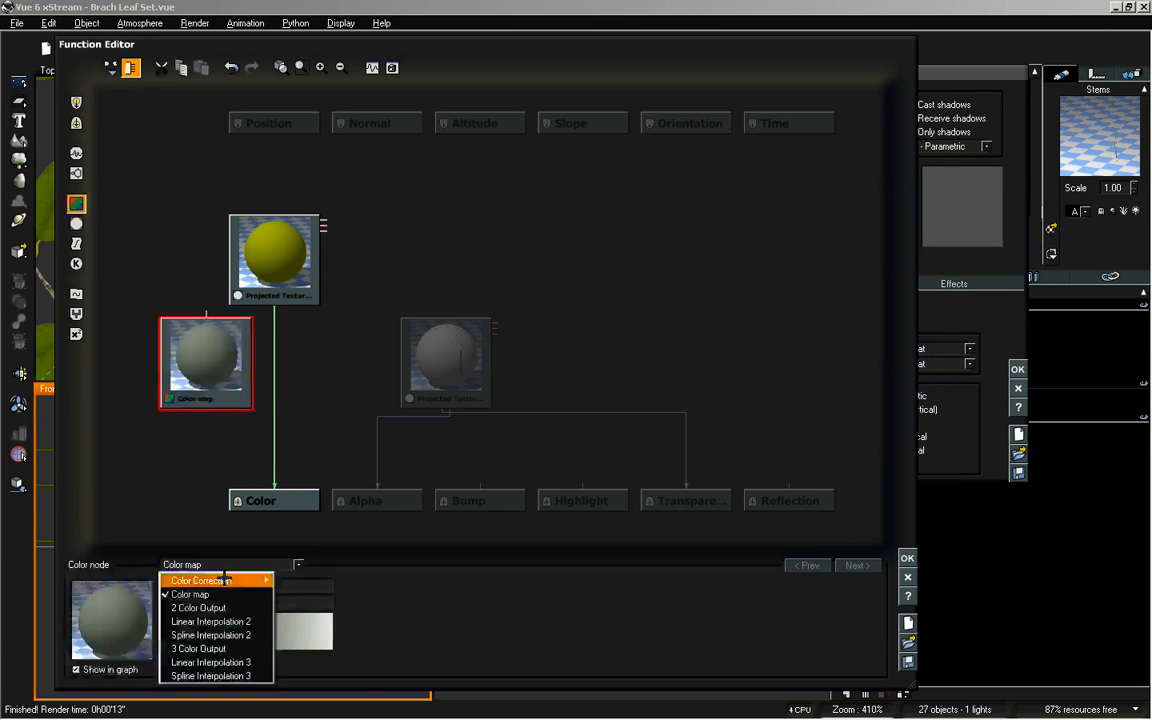
pyautogui.moveTo(224, 577)
pyautogui.click(301, 635)
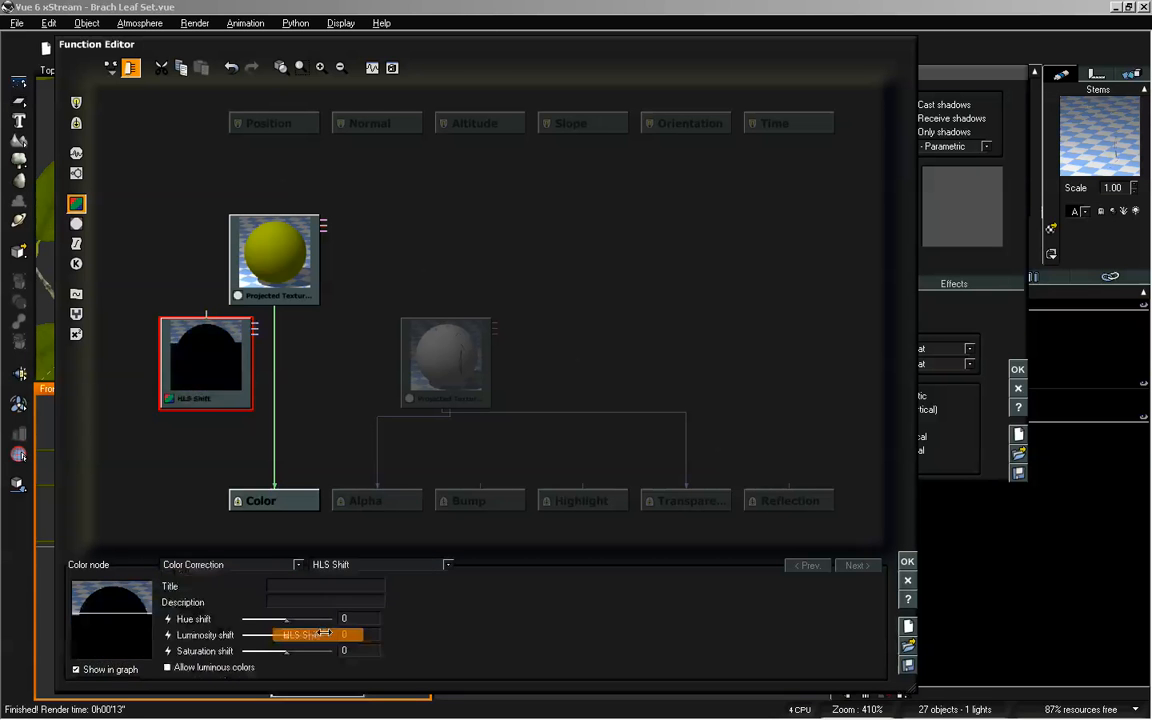
# Insert the HLS Shift node between the color texture node and Color output, with hue shift about 0.40, luminosity -0.14 and saturation 0.035
pyautogui.moveTo(281, 318); pyautogui.dragTo(273, 424)
pyautogui.moveTo(273, 346); pyautogui.dragTo(245, 266)
pyautogui.click(281, 247)
pyautogui.click(290, 380)
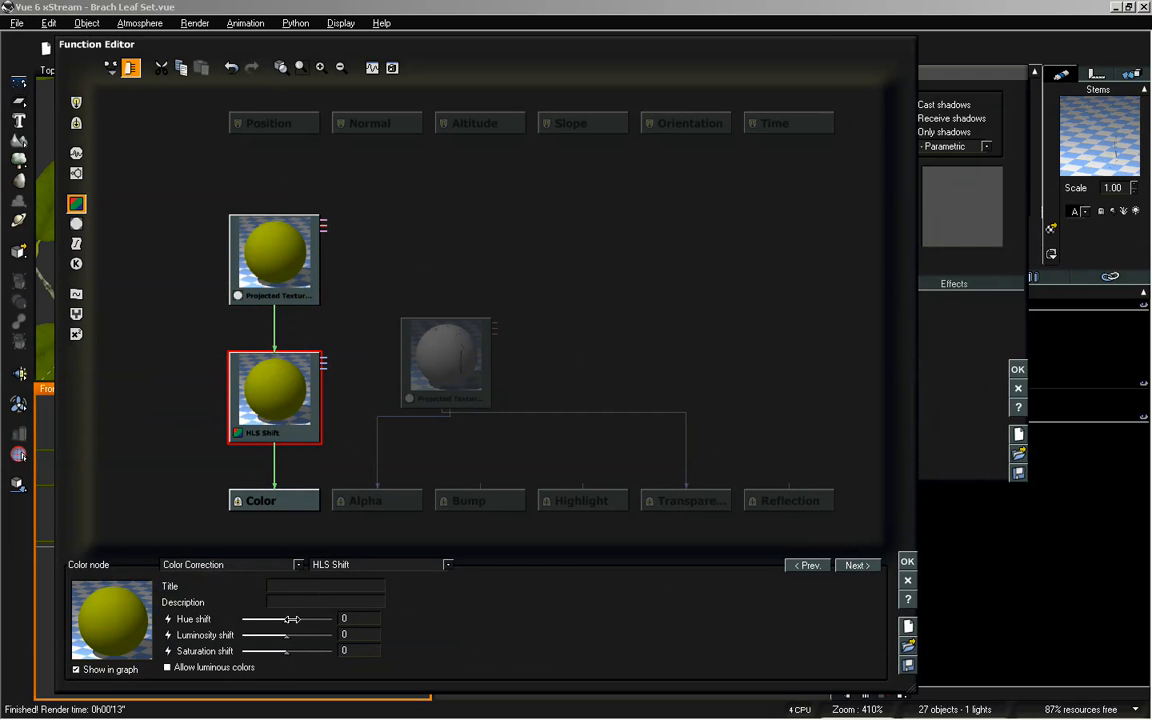
pyautogui.moveTo(290, 619); pyautogui.dragTo(291, 624)
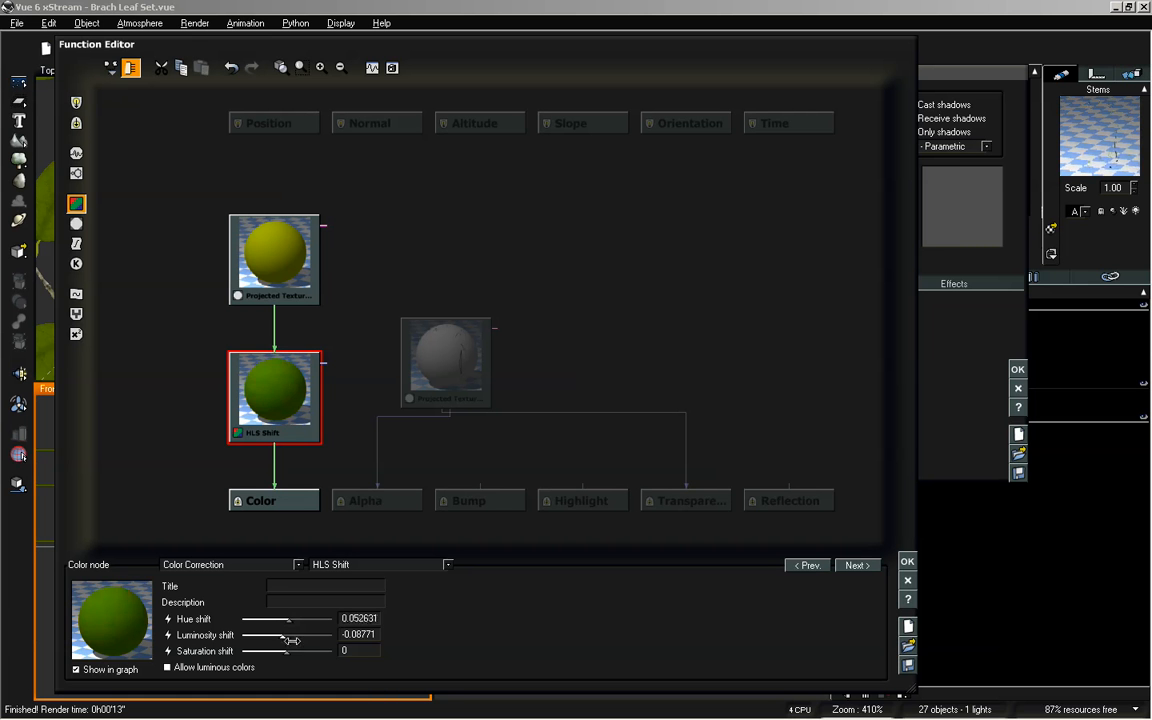
pyautogui.moveTo(288, 651); pyautogui.dragTo(305, 620)
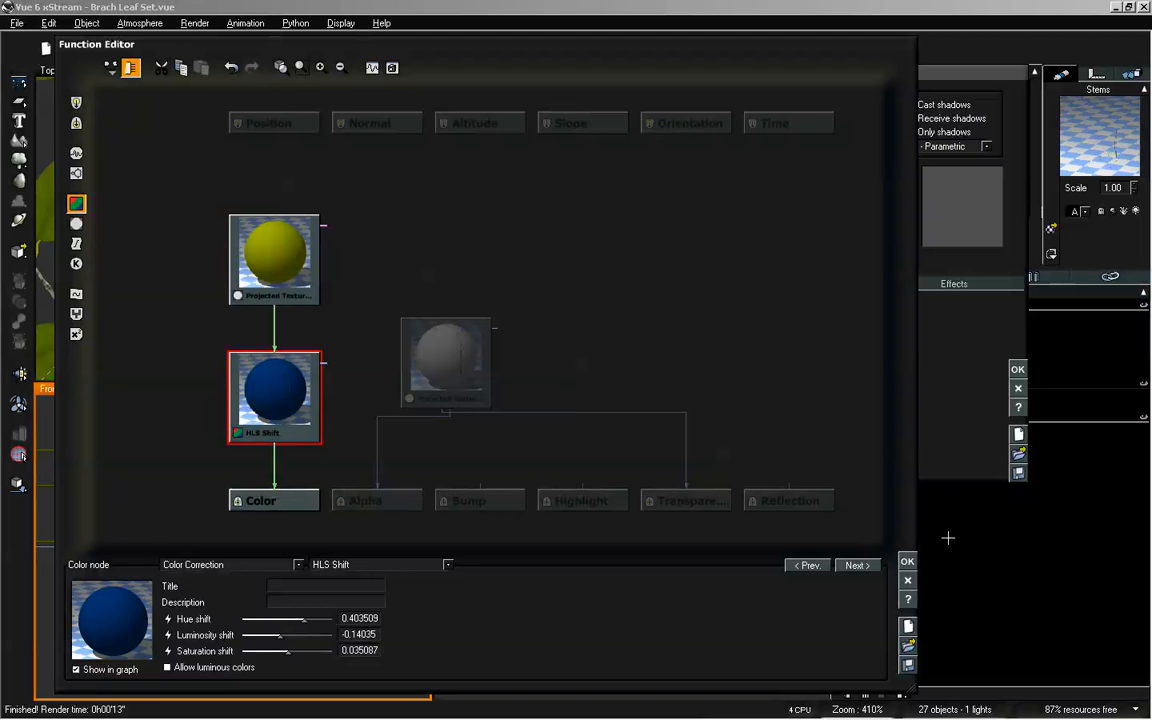
# Accept the Stems color function and material, and render the Top camera view to check the stem color
pyautogui.click(906, 561)
pyautogui.click(1018, 368)
pyautogui.click(619, 49)
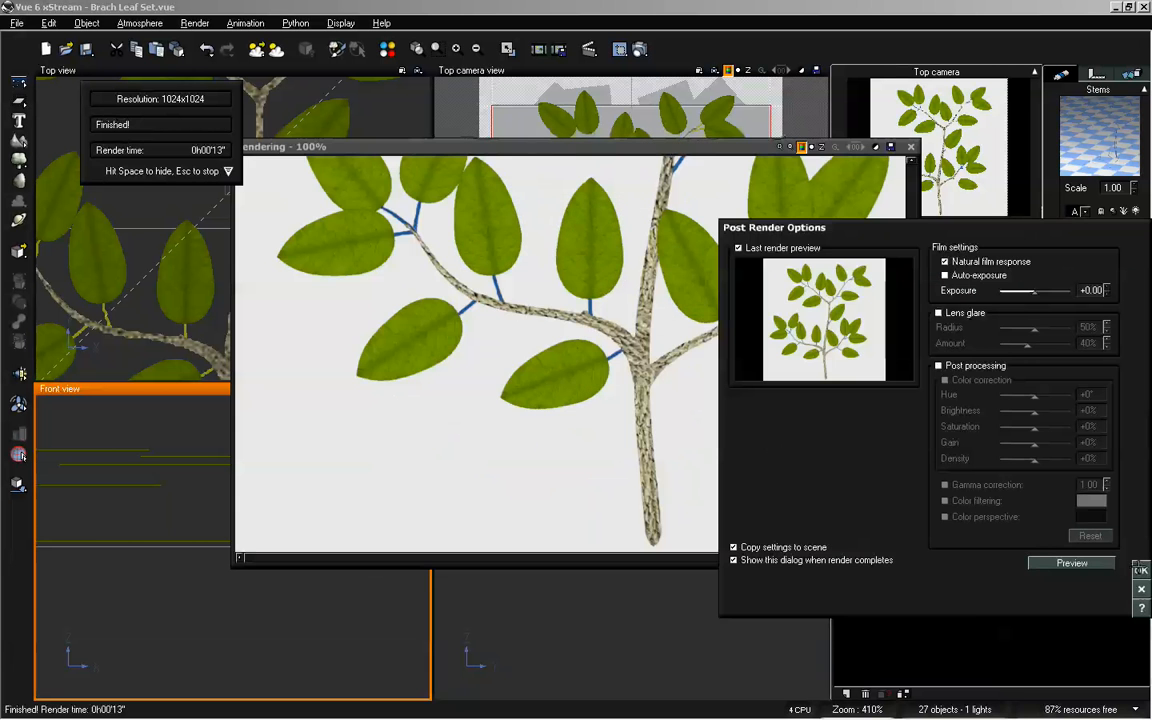
pyautogui.press('space')
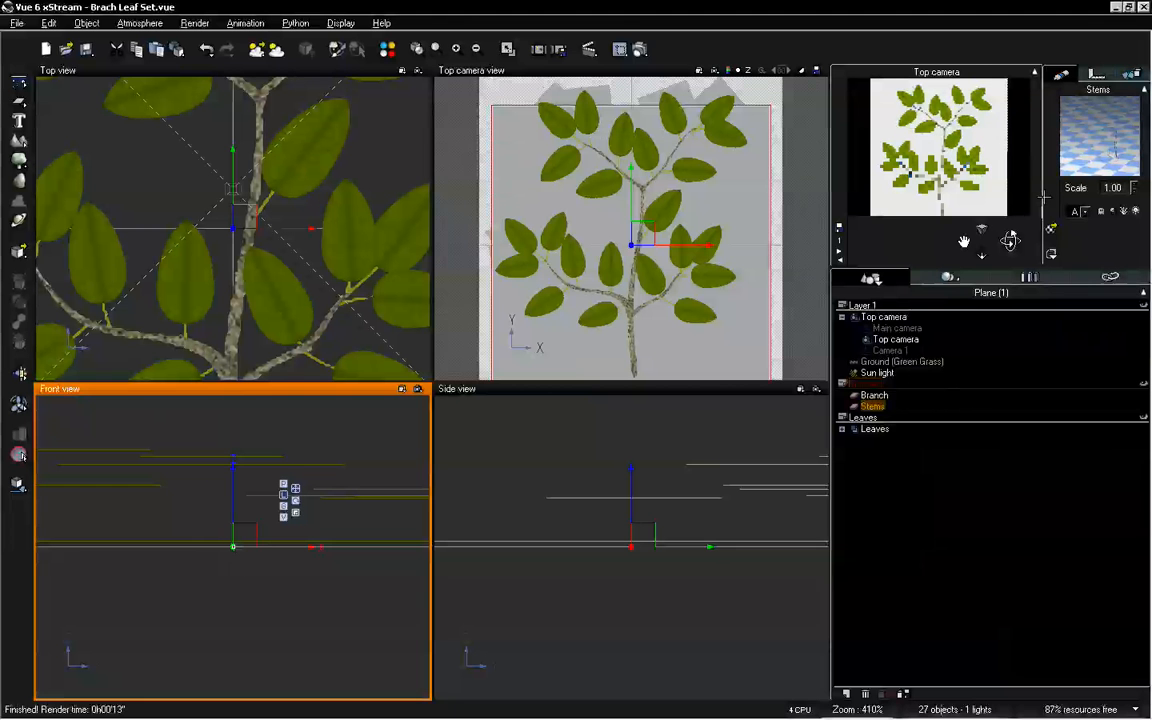
# Delete the HLS Shift node from the Stems material's color function and accept the material
pyautogui.doubleClick(1085, 126)
pyautogui.rightClick(562, 396)
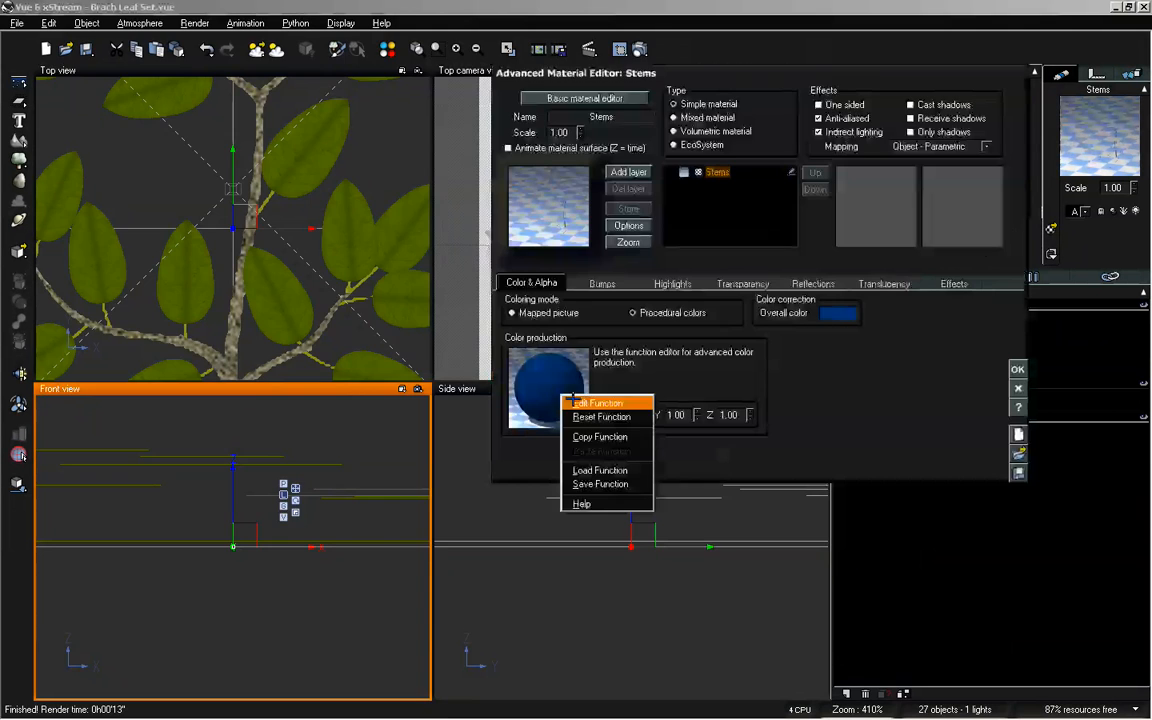
pyautogui.click(597, 403)
pyautogui.press('Delete')
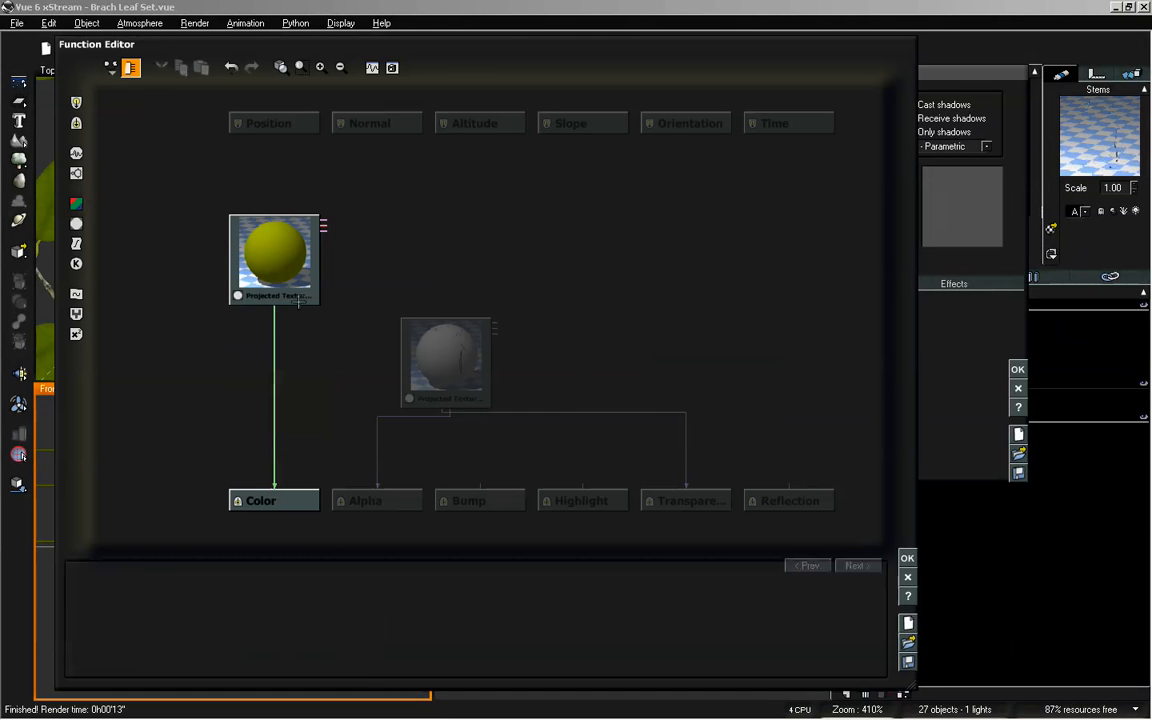
pyautogui.click(906, 594)
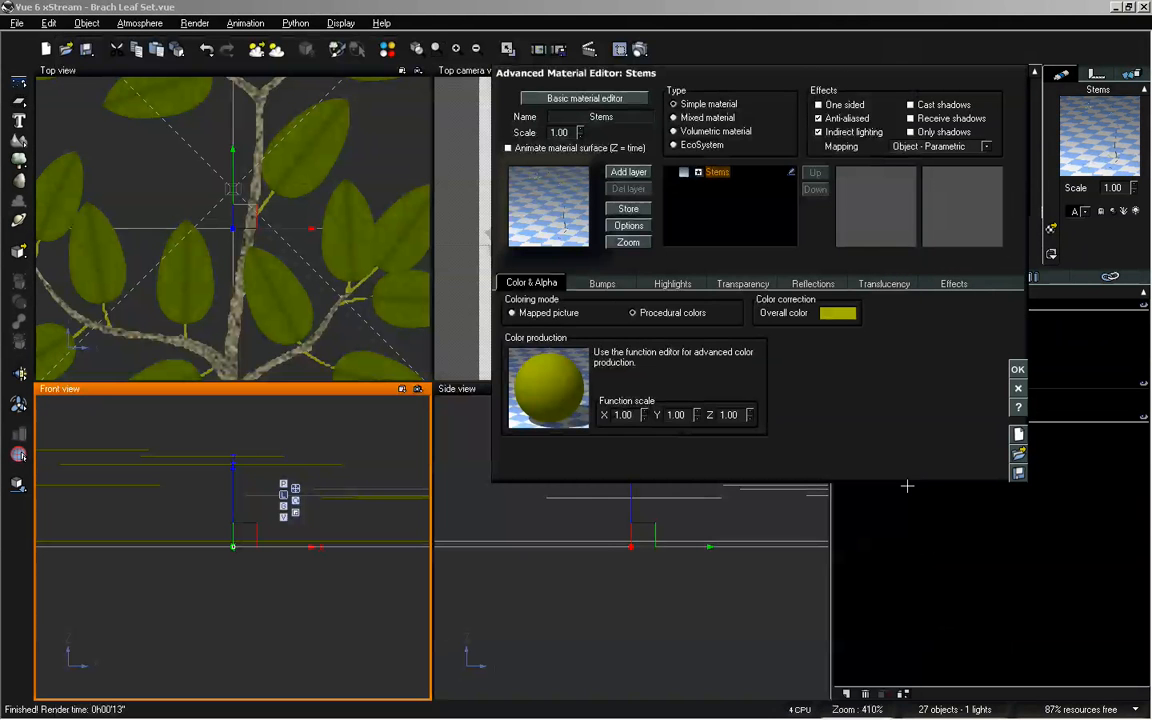
pyautogui.click(1017, 369)
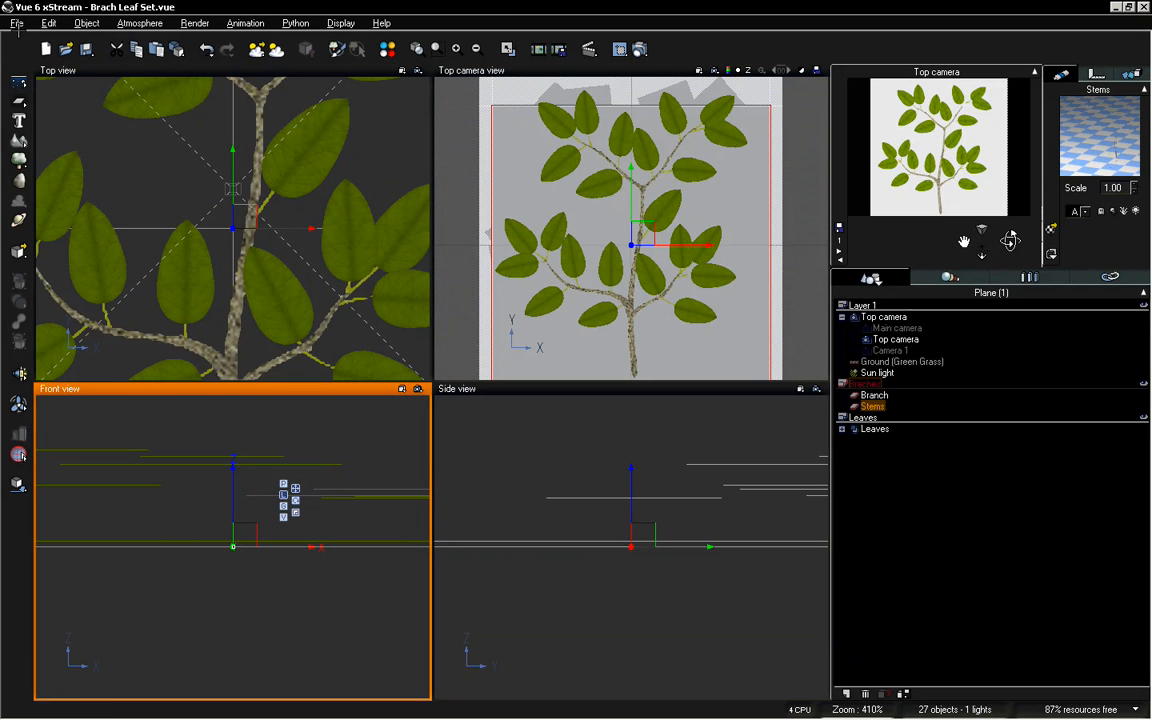
# Save the scene and deselect the Stems plane
pyautogui.click(17, 22)
pyautogui.click(25, 100)
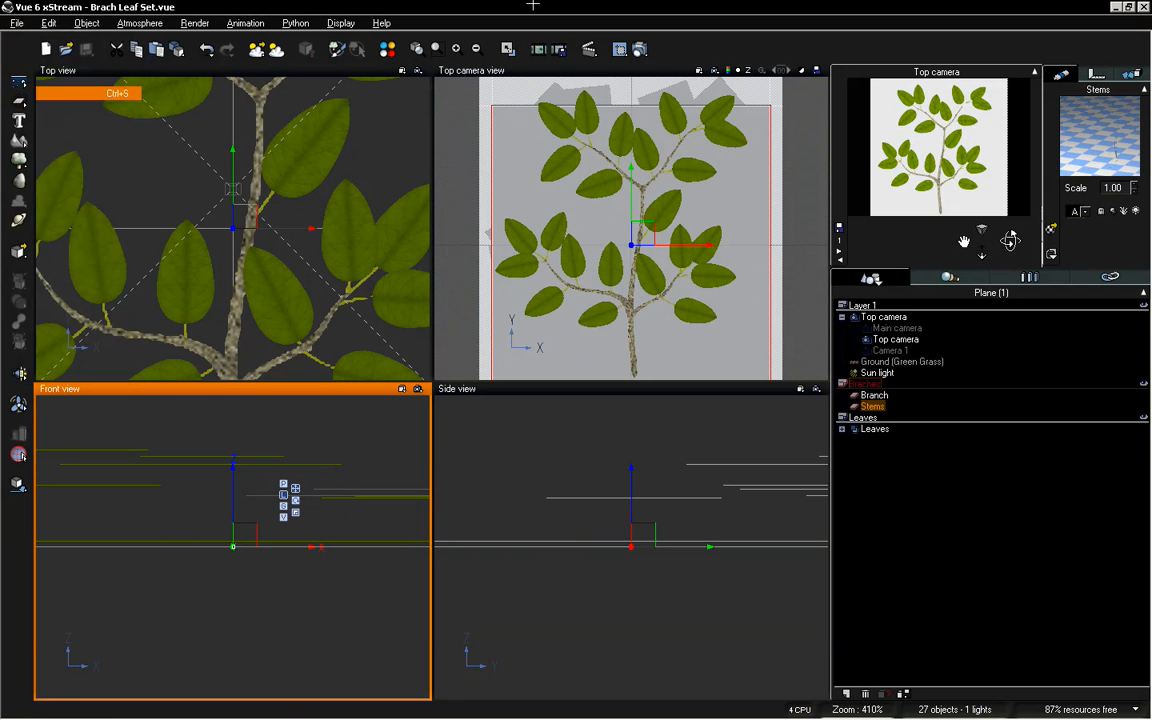
pyautogui.click(955, 490)
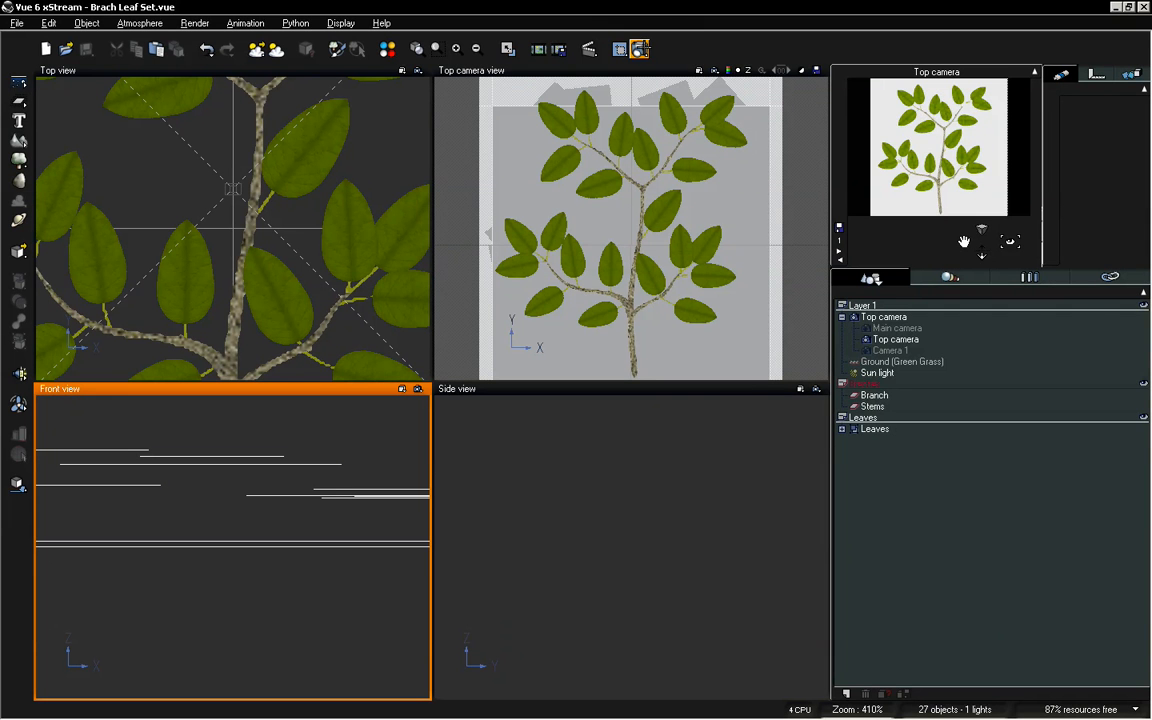
# Render the Top camera view and examine the rendered branch and its alpha channel
pyautogui.click(639, 48)
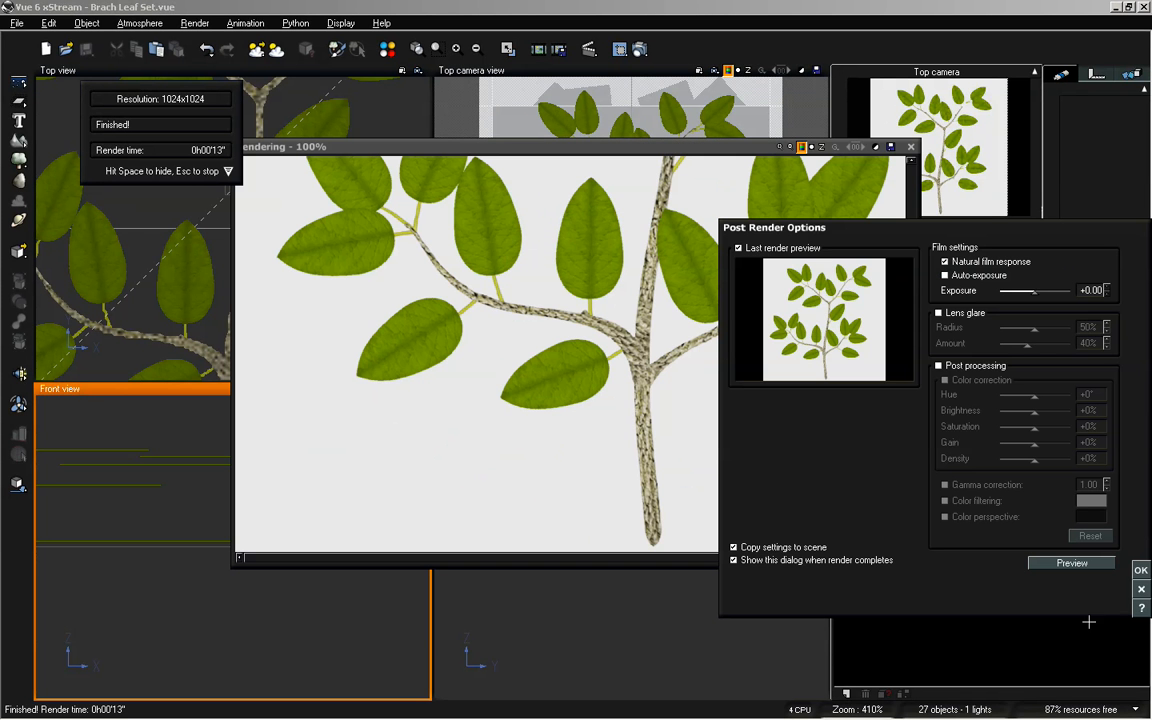
pyautogui.press('Return')
pyautogui.moveTo(670, 149); pyautogui.dragTo(495, 92)
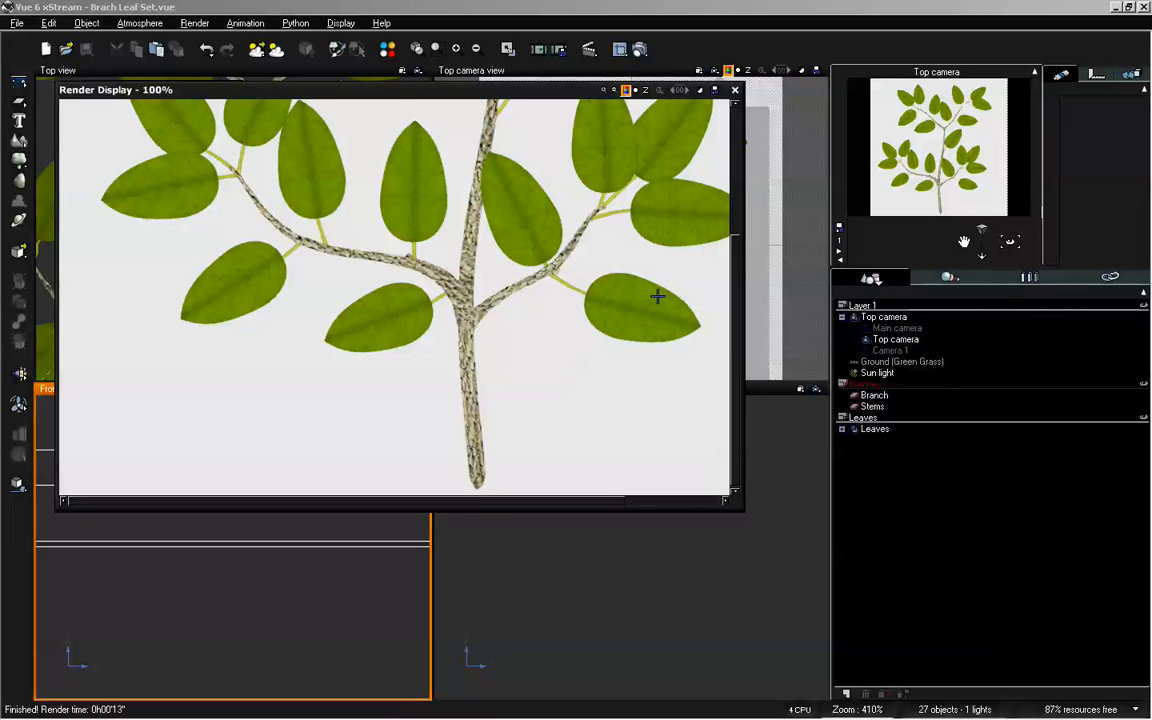
pyautogui.moveTo(568, 89); pyautogui.dragTo(610, 121)
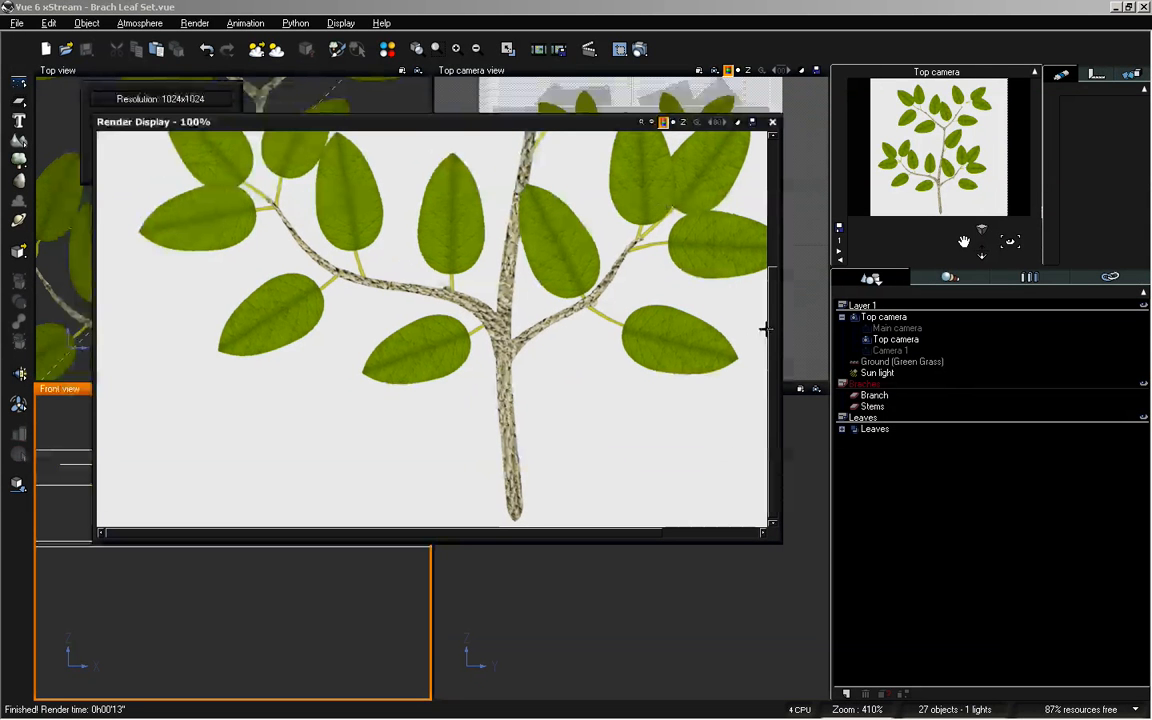
pyautogui.moveTo(768, 330); pyautogui.dragTo(763, 275)
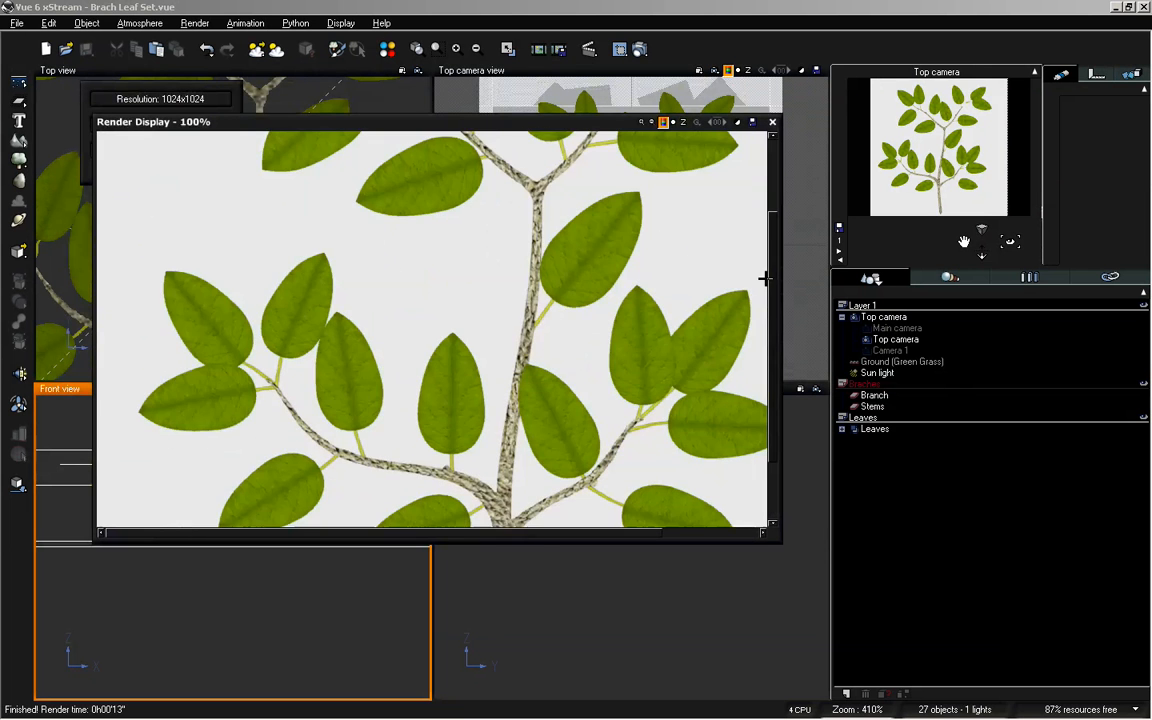
pyautogui.click(673, 121)
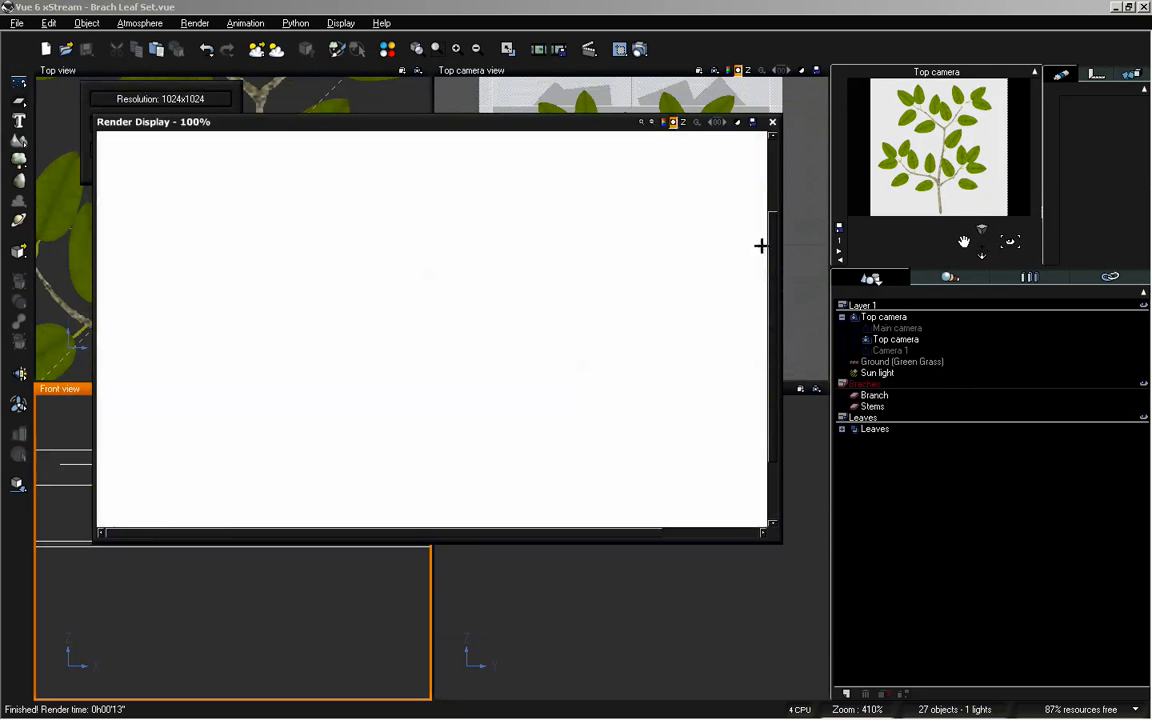
pyautogui.moveTo(772, 238); pyautogui.dragTo(761, 167)
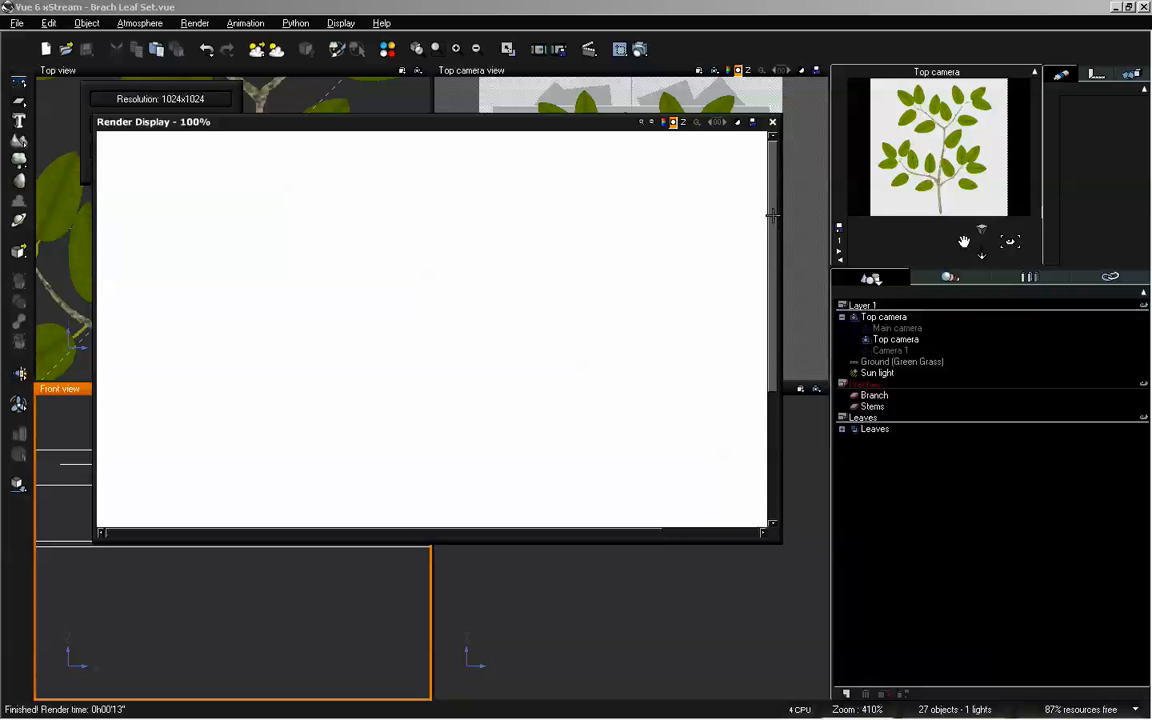
pyautogui.click(772, 122)
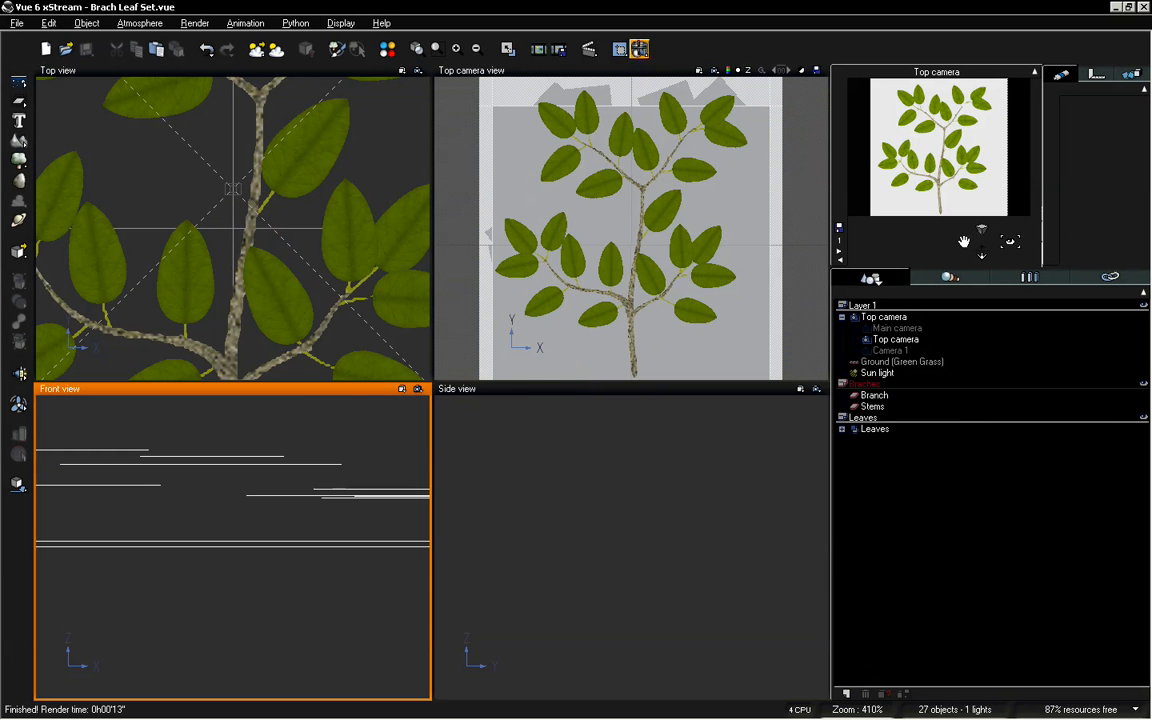
# Enable hiding infinite planes from alpha in the render options and select the Ground plane
pyautogui.click(638, 48)
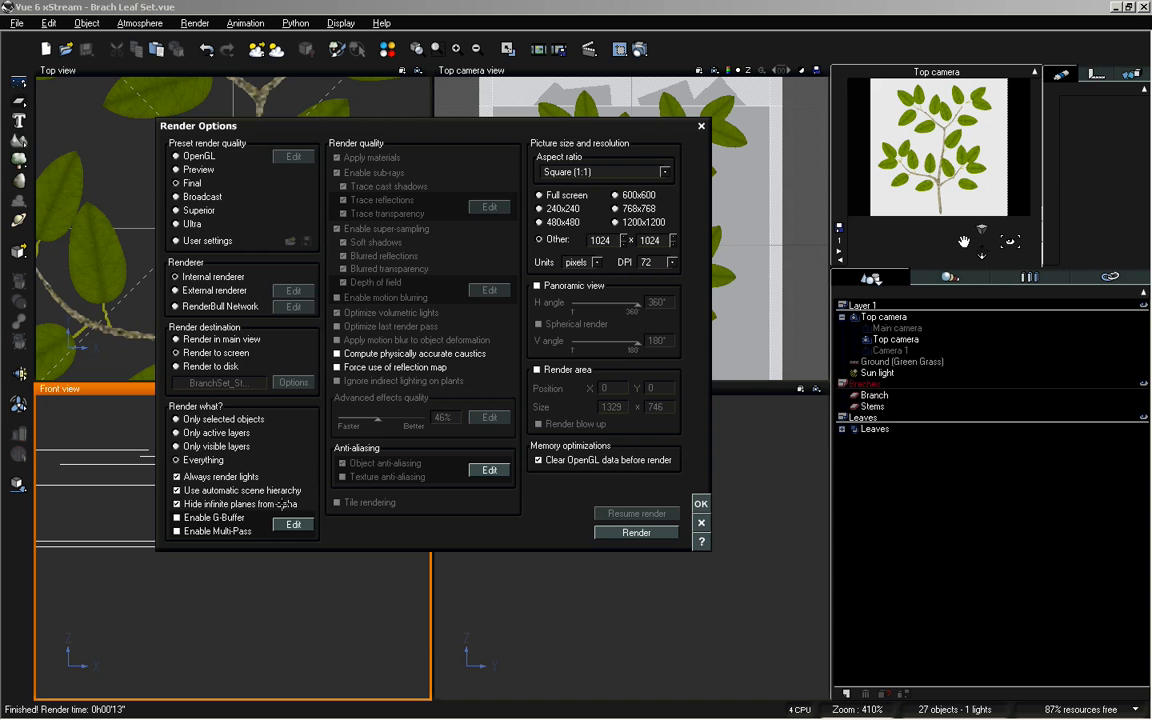
pyautogui.click(701, 503)
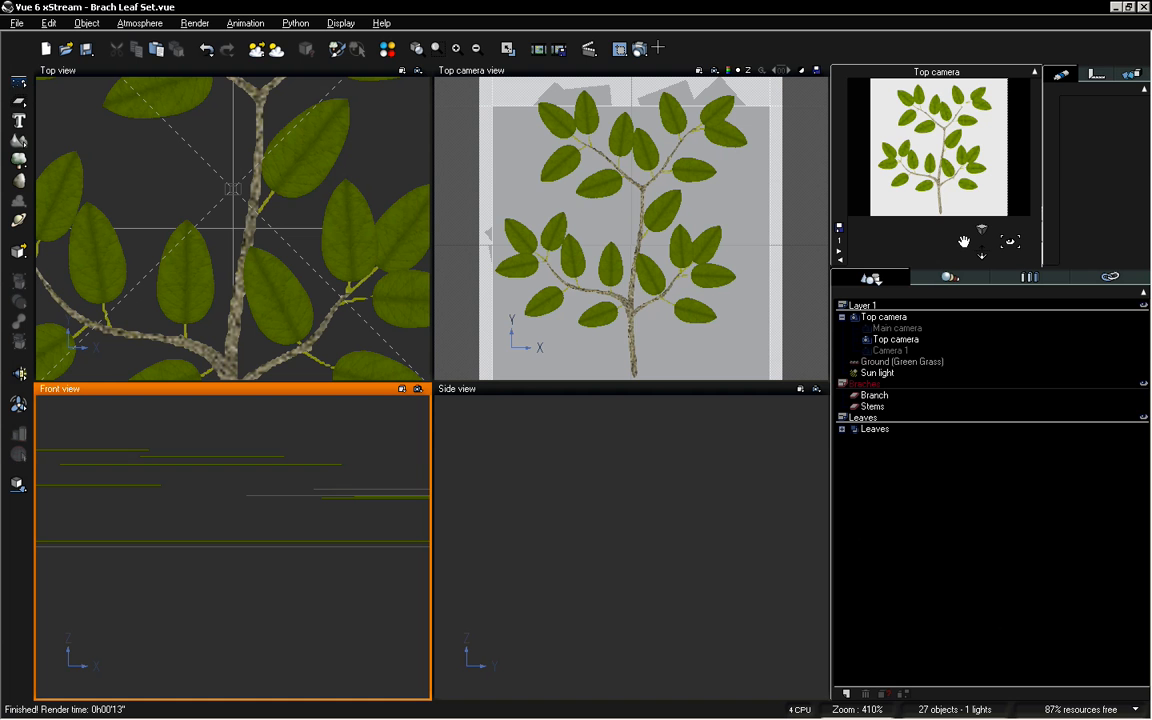
pyautogui.click(885, 361)
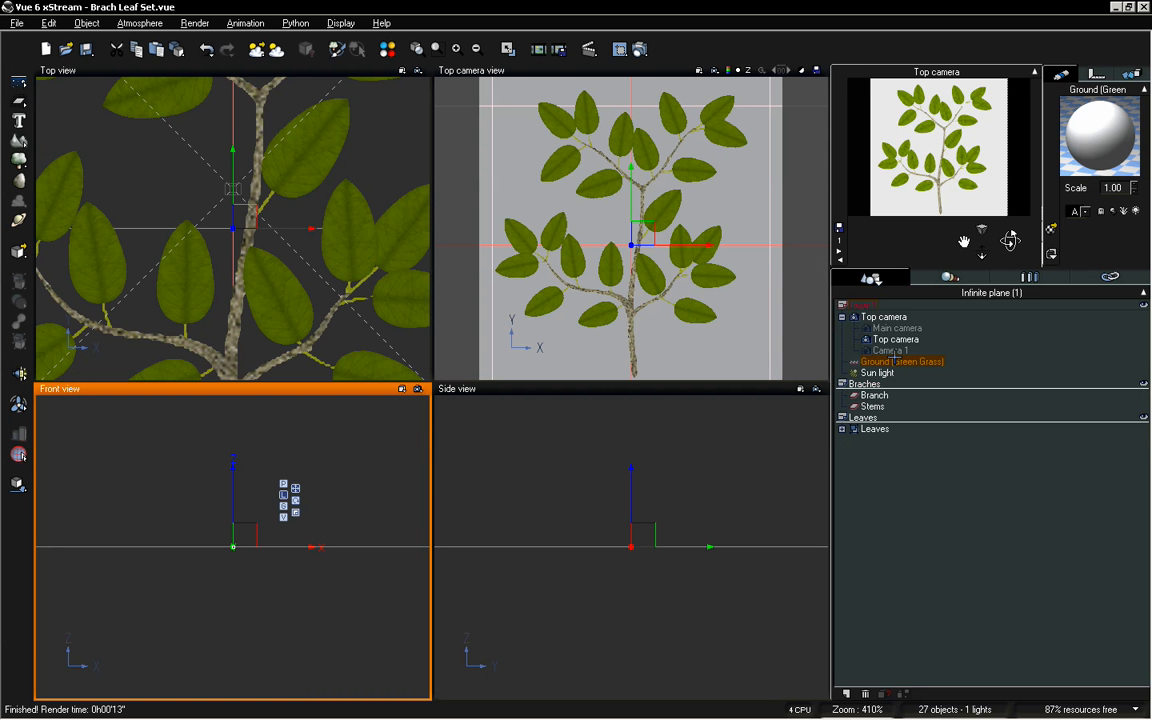
# Render the Top camera view again and display the alpha channel of the lower branches
pyautogui.click(638, 49)
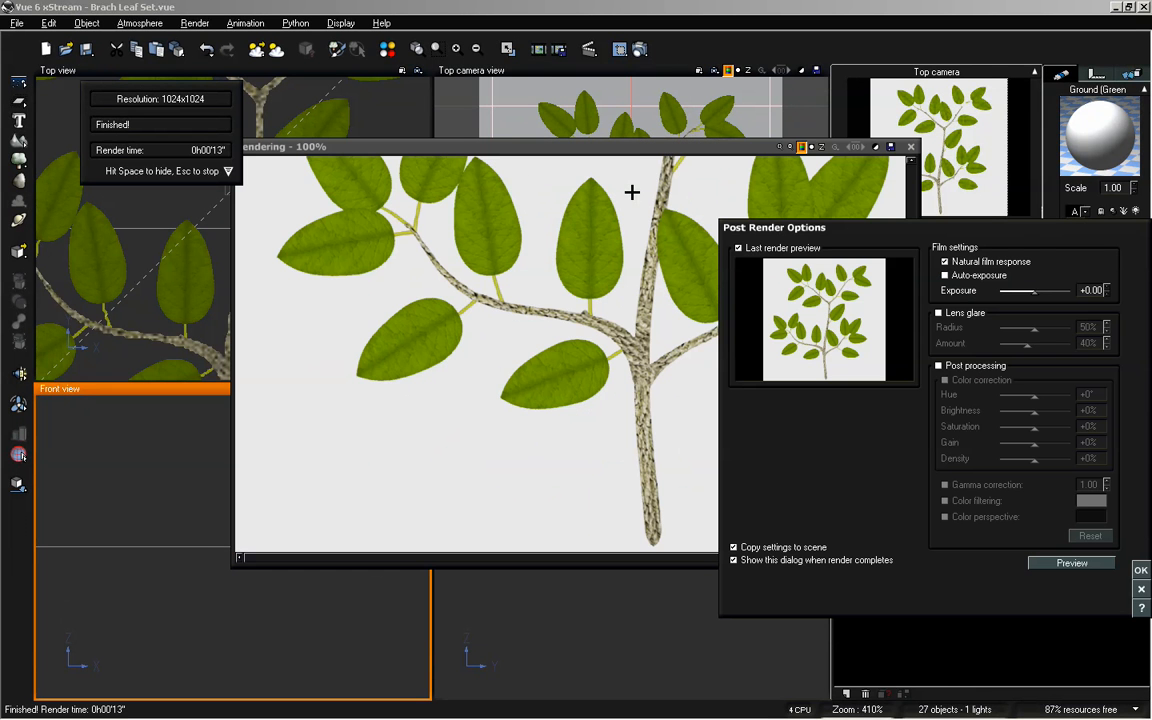
pyautogui.click(1141, 568)
pyautogui.moveTo(671, 148); pyautogui.dragTo(596, 135)
pyautogui.moveTo(832, 521); pyautogui.dragTo(836, 446)
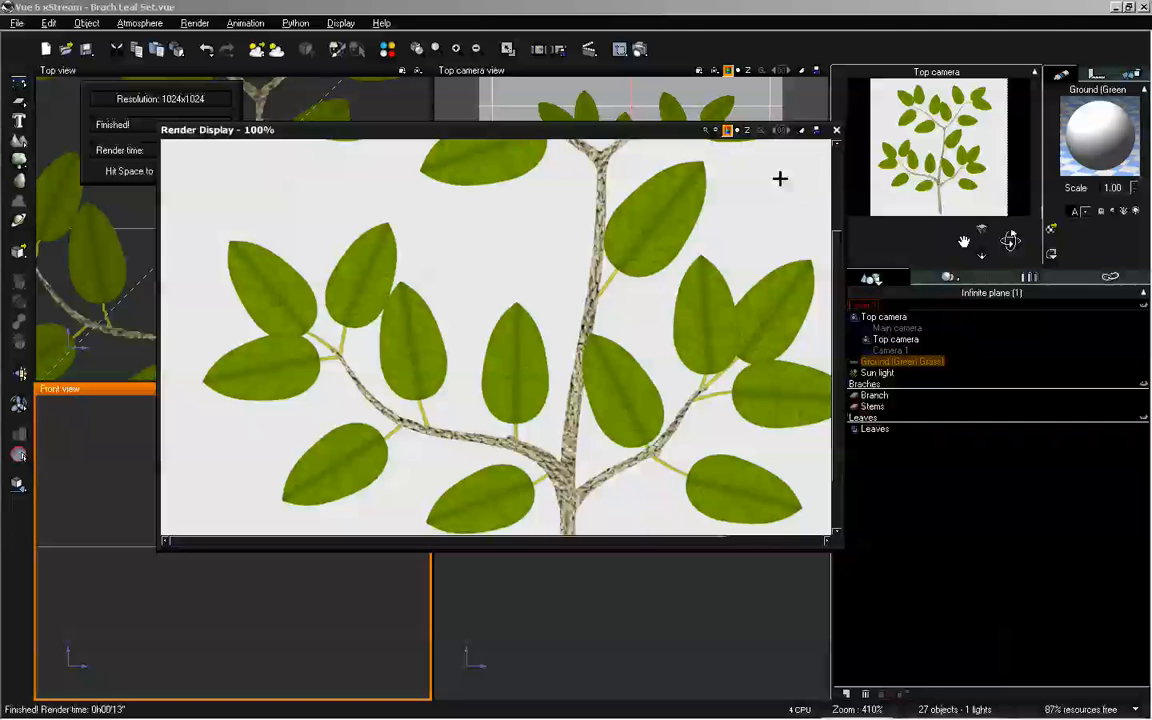
pyautogui.click(737, 130)
pyautogui.moveTo(831, 284)
pyautogui.mouseDown()
pyautogui.moveTo(832, 312)
pyautogui.moveTo(823, 195)
pyautogui.moveTo(842, 327)
pyautogui.moveTo(838, 272)
pyautogui.mouseUp()
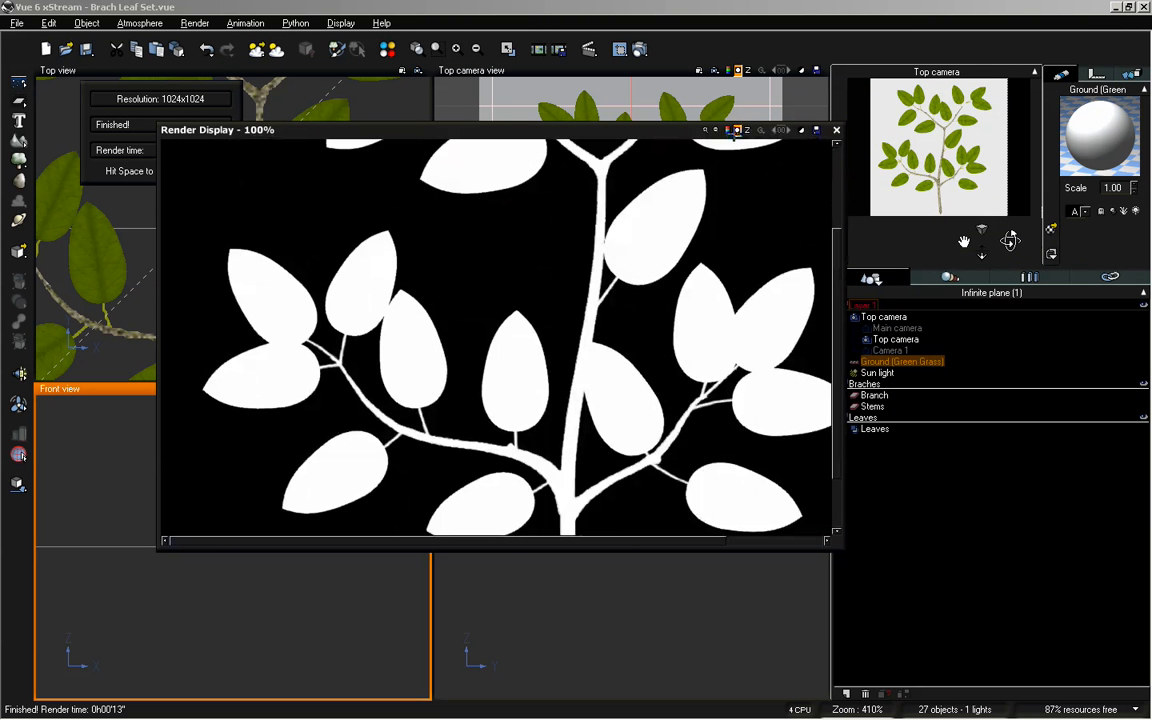
# Switch between the render's color and alpha channels to compare the branch with its mask
pyautogui.click(727, 130)
pyautogui.click(739, 130)
pyautogui.click(728, 130)
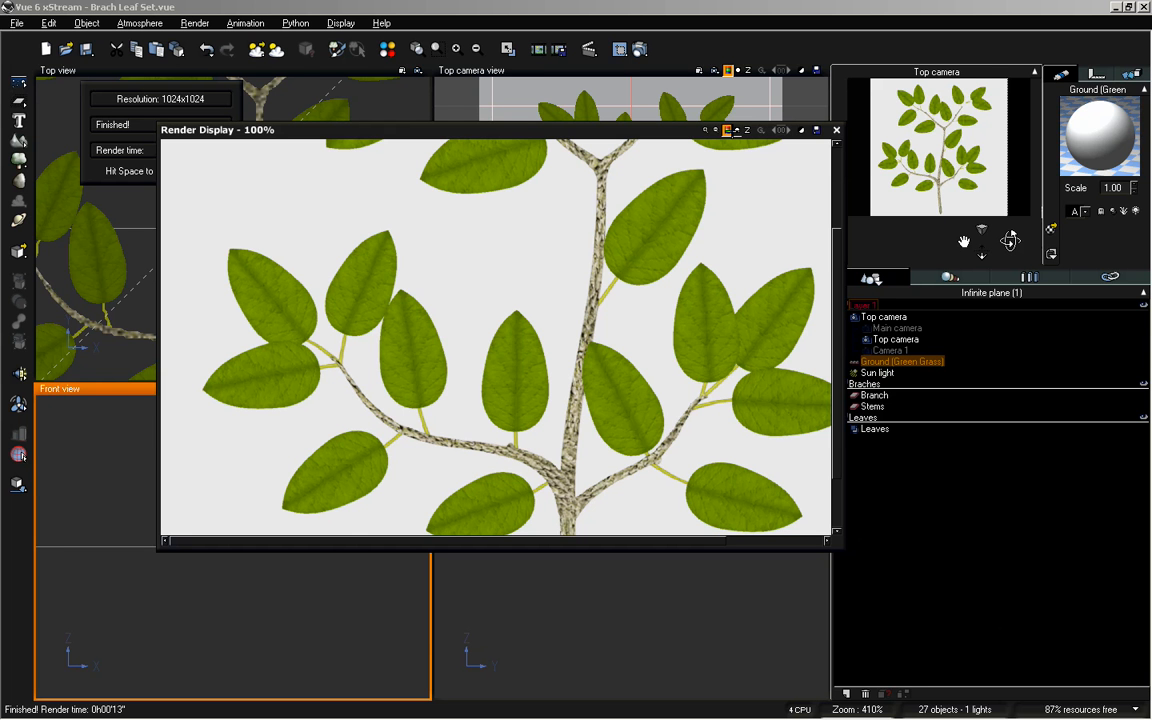
pyautogui.click(738, 130)
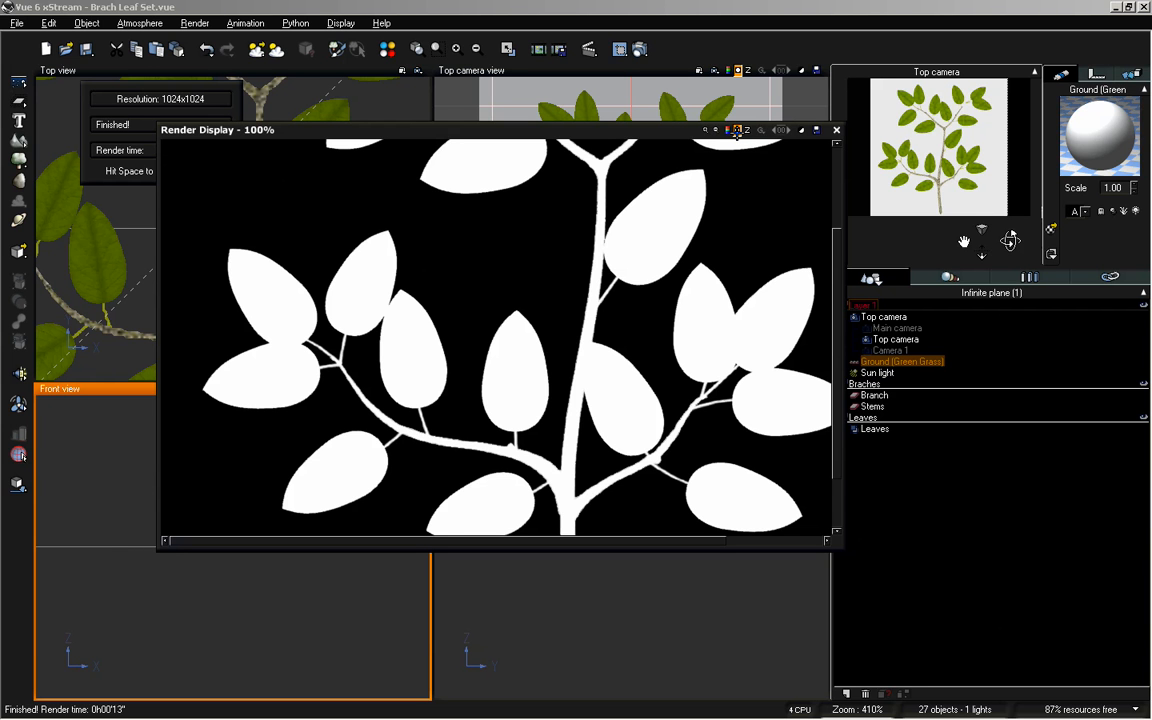
pyautogui.click(728, 130)
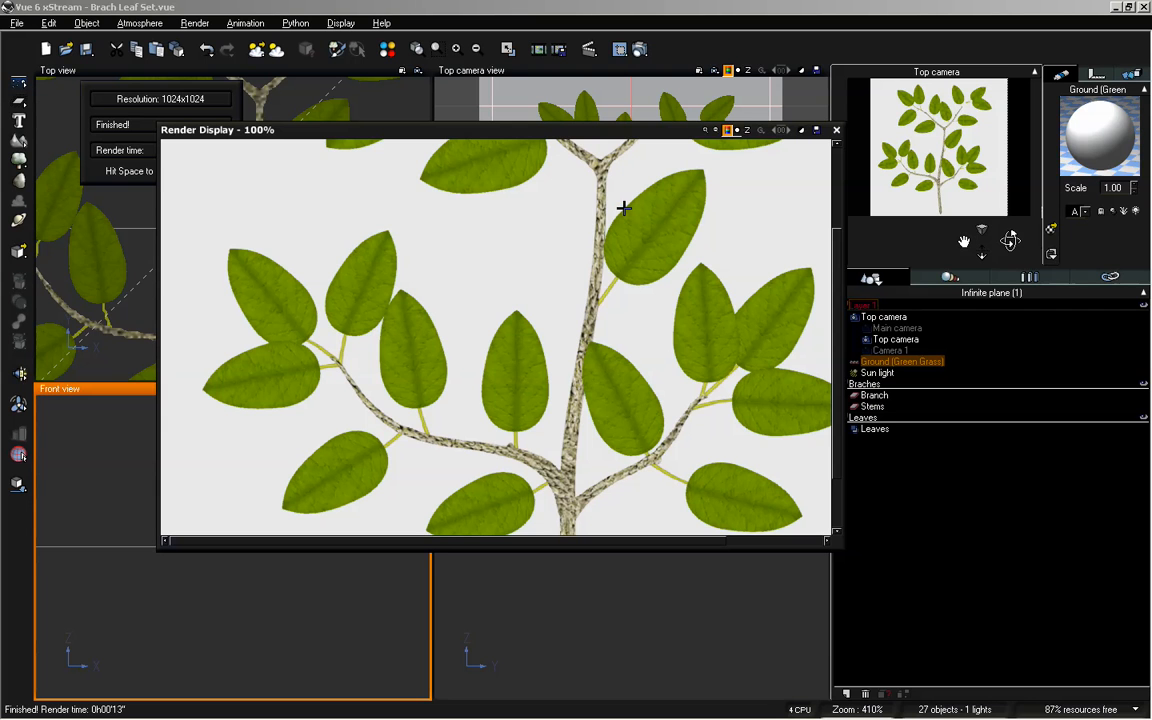
pyautogui.click(736, 130)
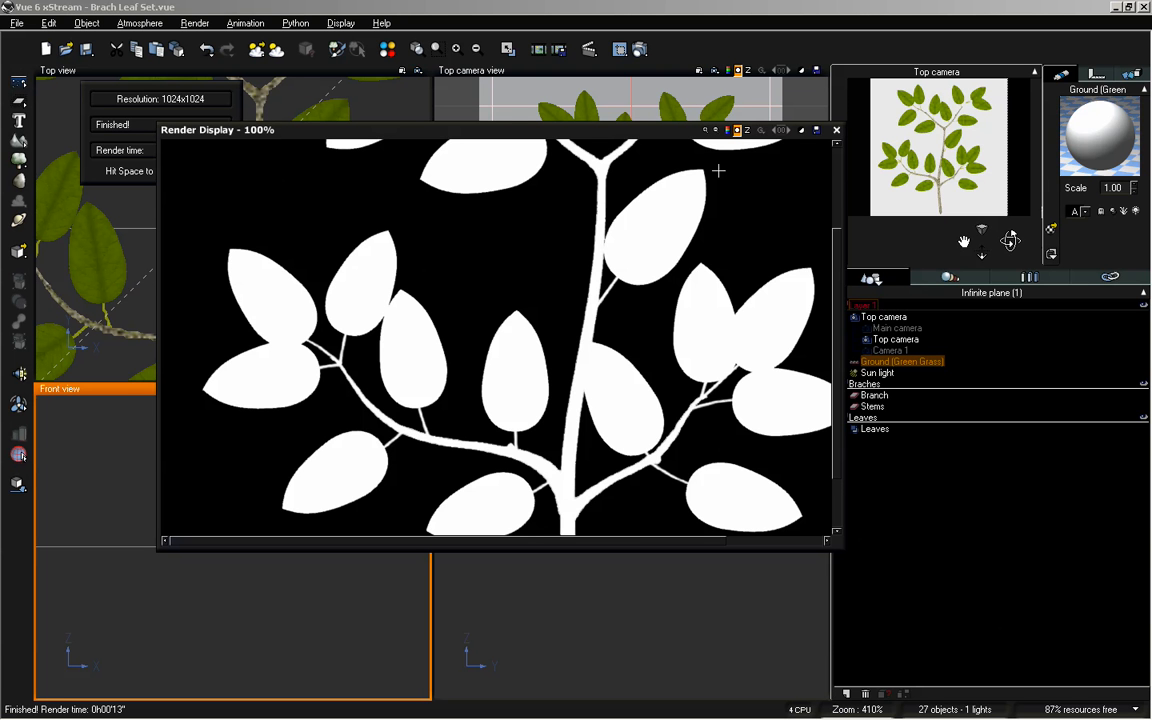
# Examine the leaf, stem and branch mask over the full height of the alpha channel and close the render display
pyautogui.moveTo(830, 237); pyautogui.dragTo(829, 184)
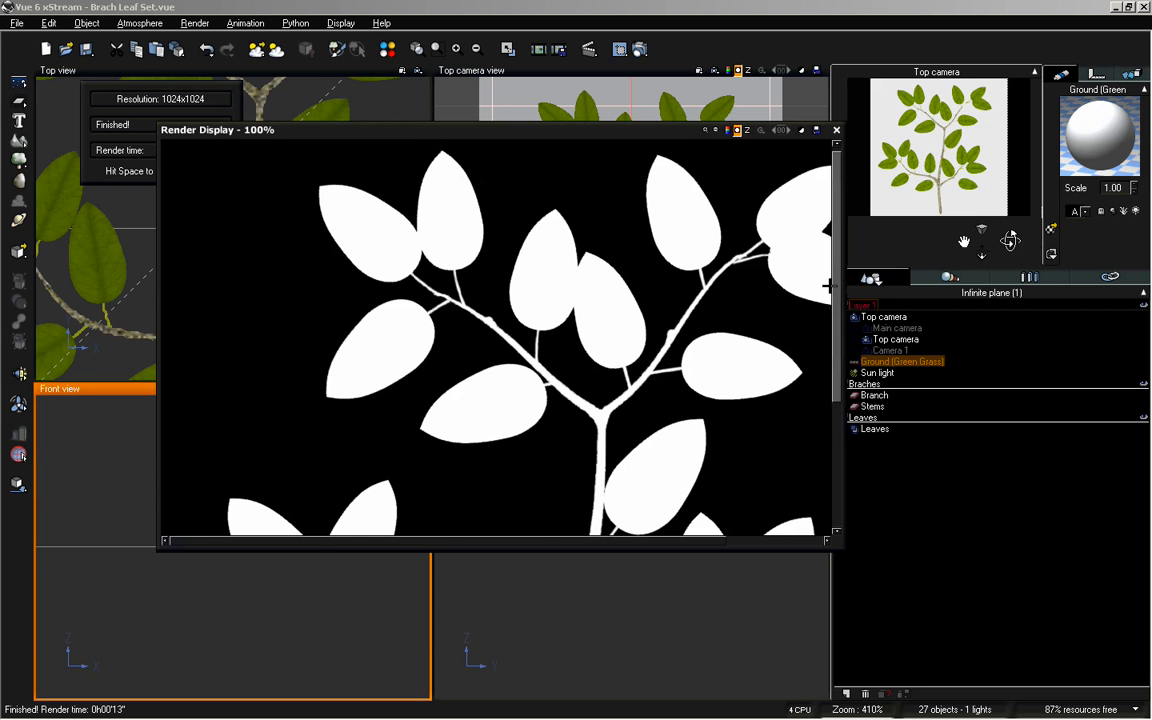
pyautogui.moveTo(837, 285); pyautogui.dragTo(842, 410)
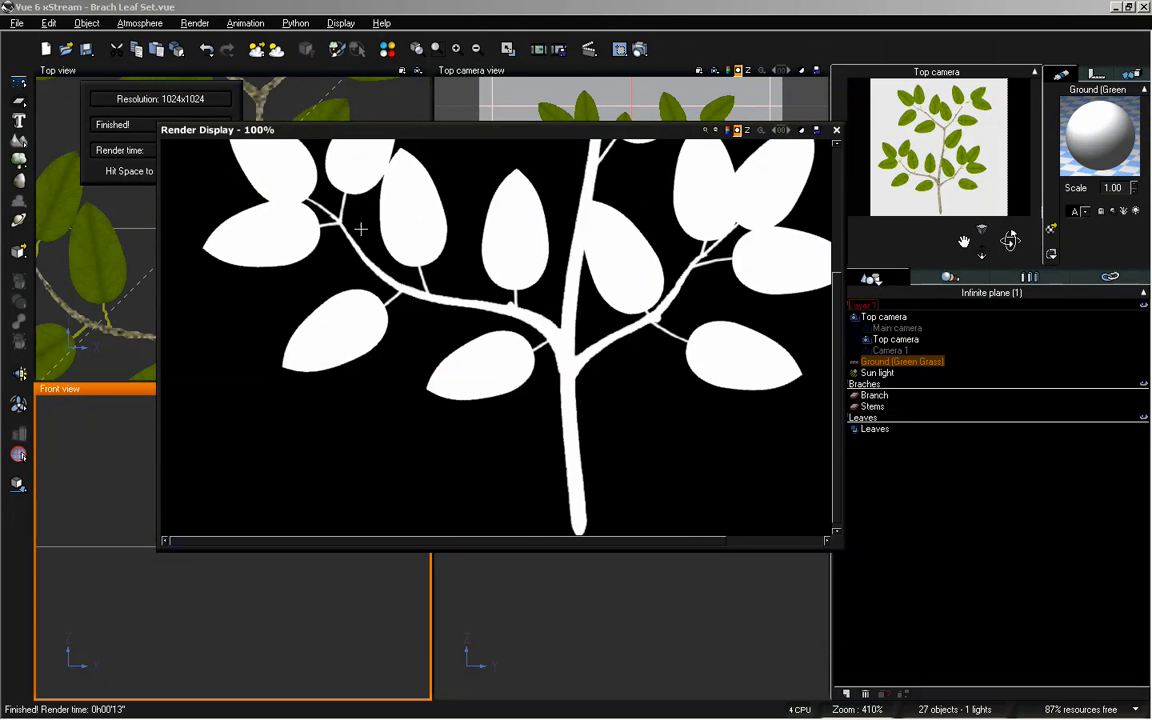
pyautogui.scroll(3, 808, 287)
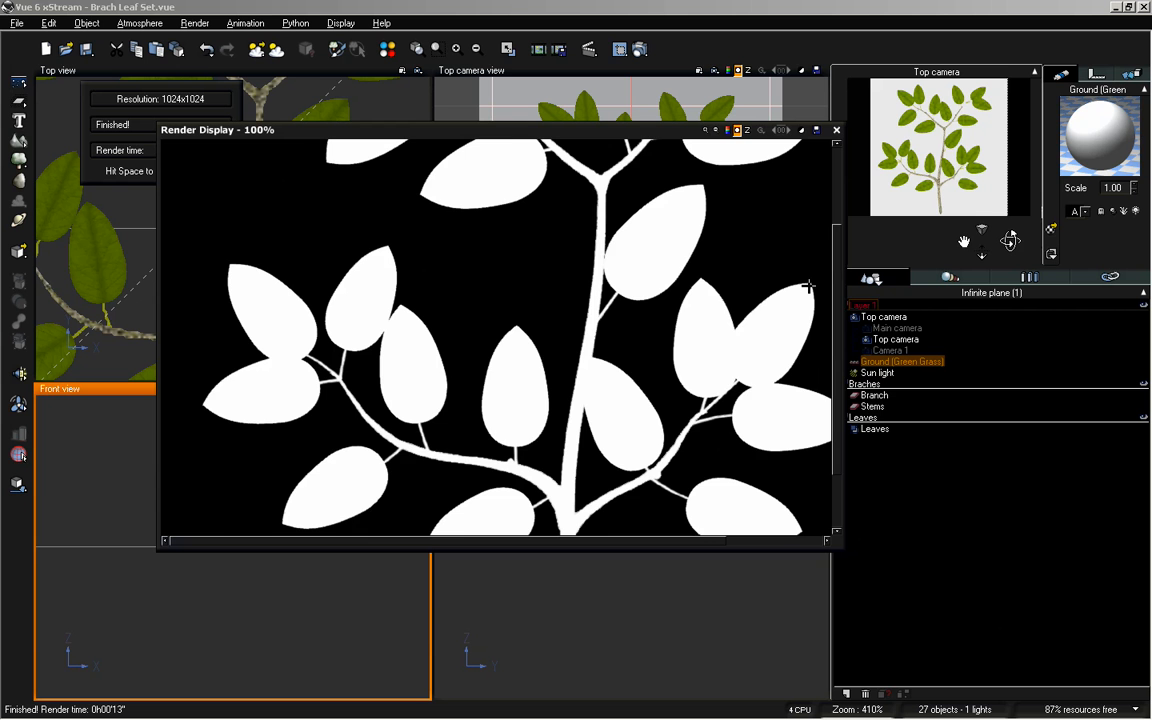
pyautogui.scroll(4, 808, 287)
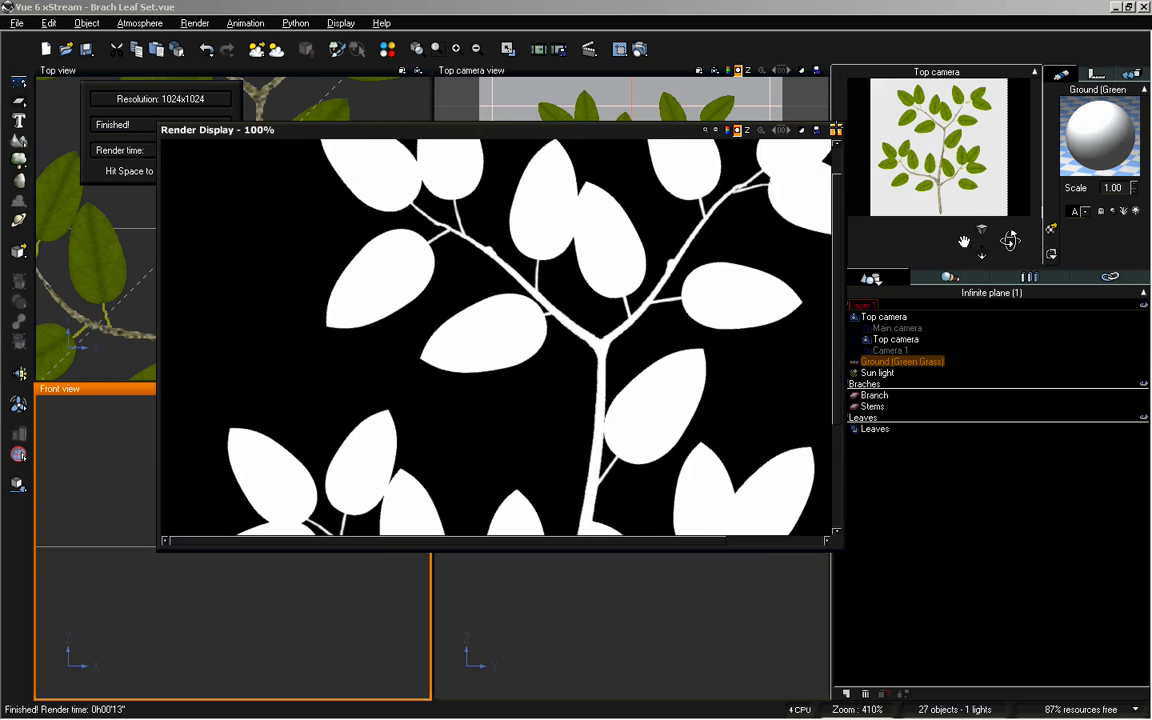
pyautogui.click(836, 130)
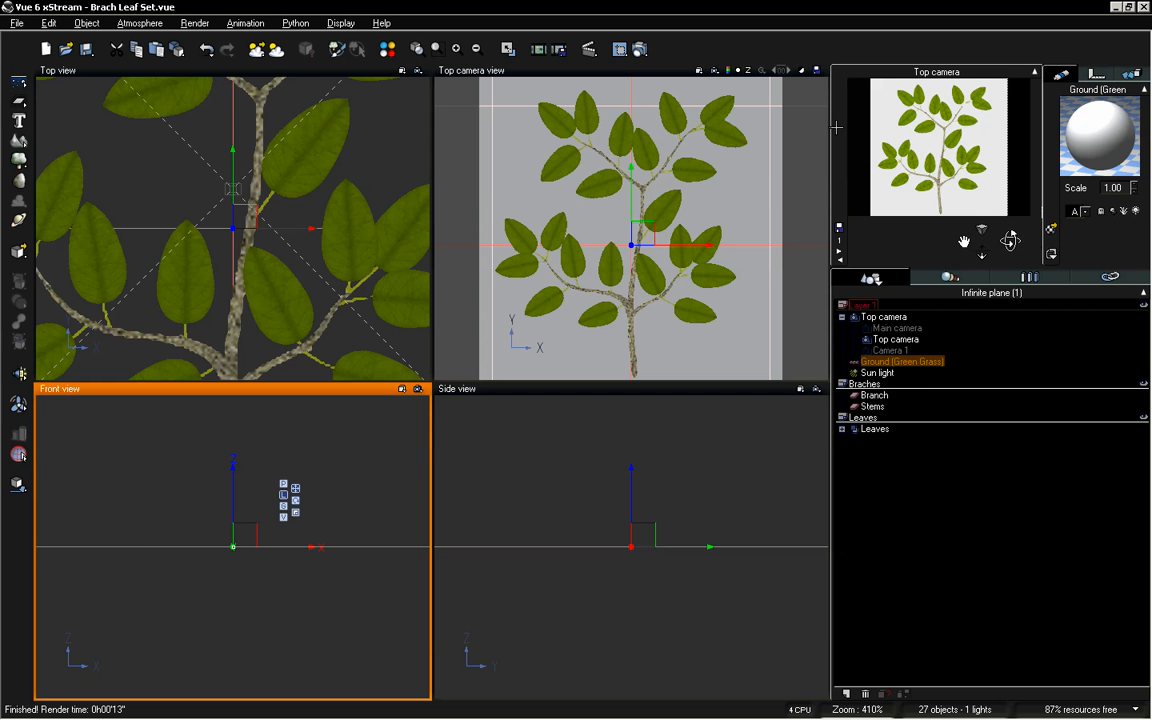
# Deselect the Ground plane and switch to Photoshop, where Leaf_Creation_Custom.psd is open
pyautogui.click(949, 461)
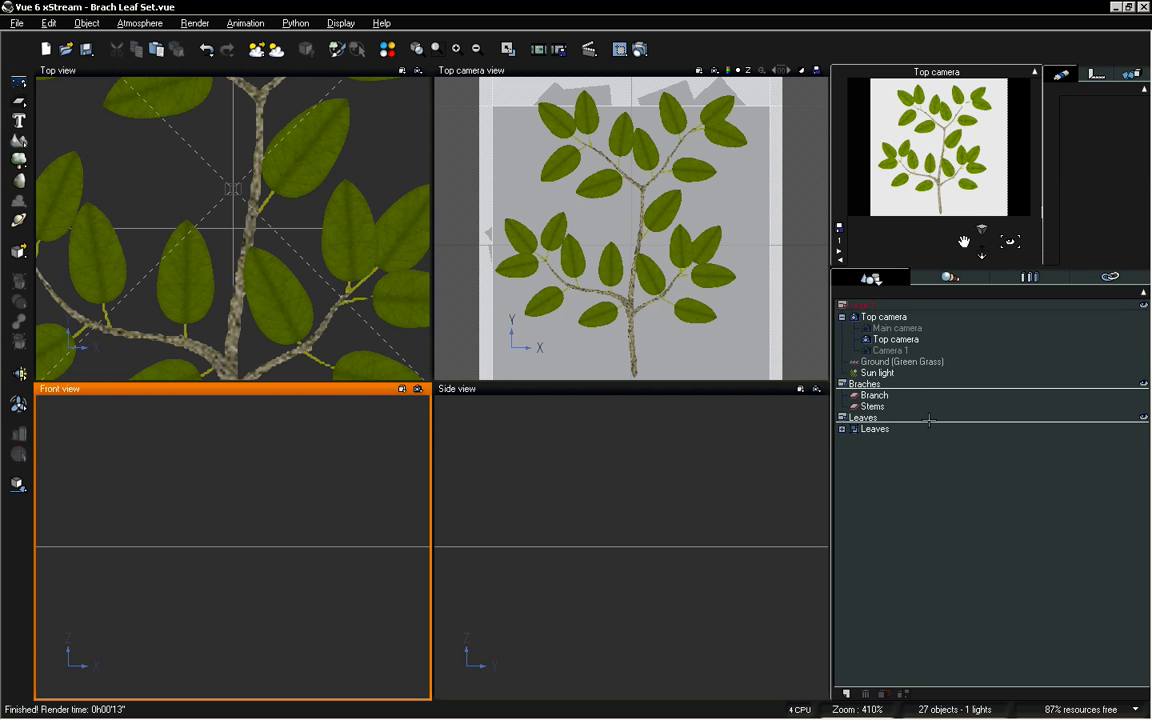
pyautogui.hotkey('alt', 'Tab')
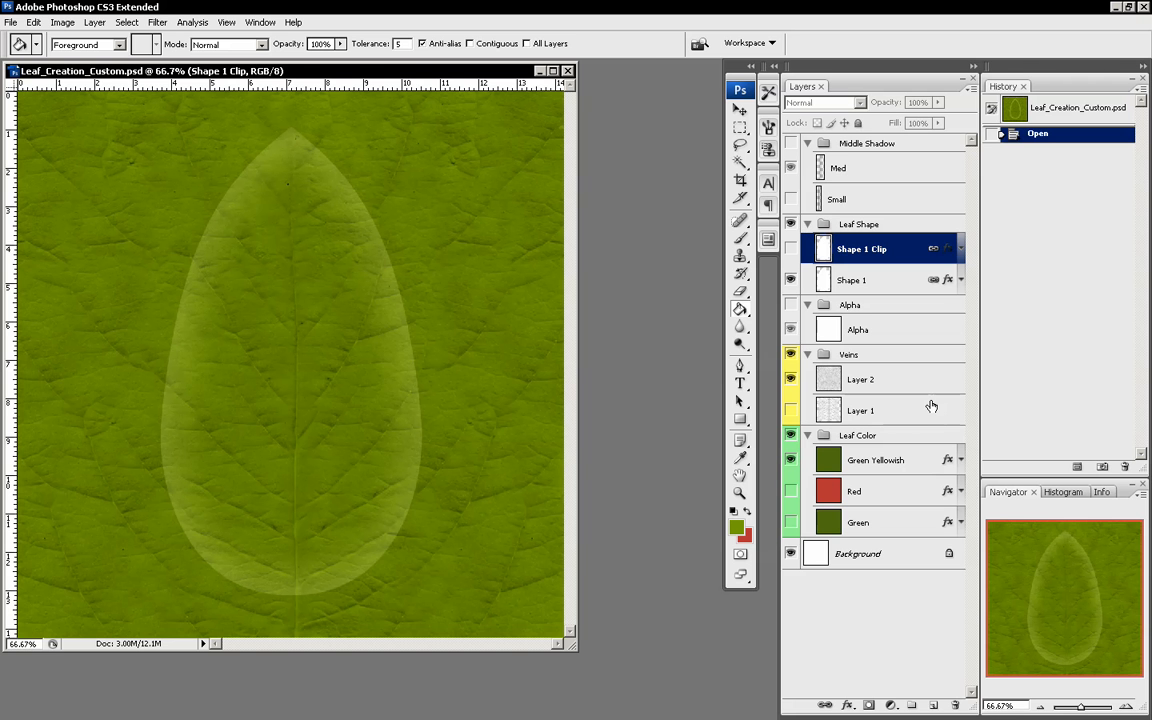
# Sample the leaf background's green as the foreground color and add a new layer in the Middle Shadow group
pyautogui.moveTo(510, 70); pyautogui.dragTo(579, 90)
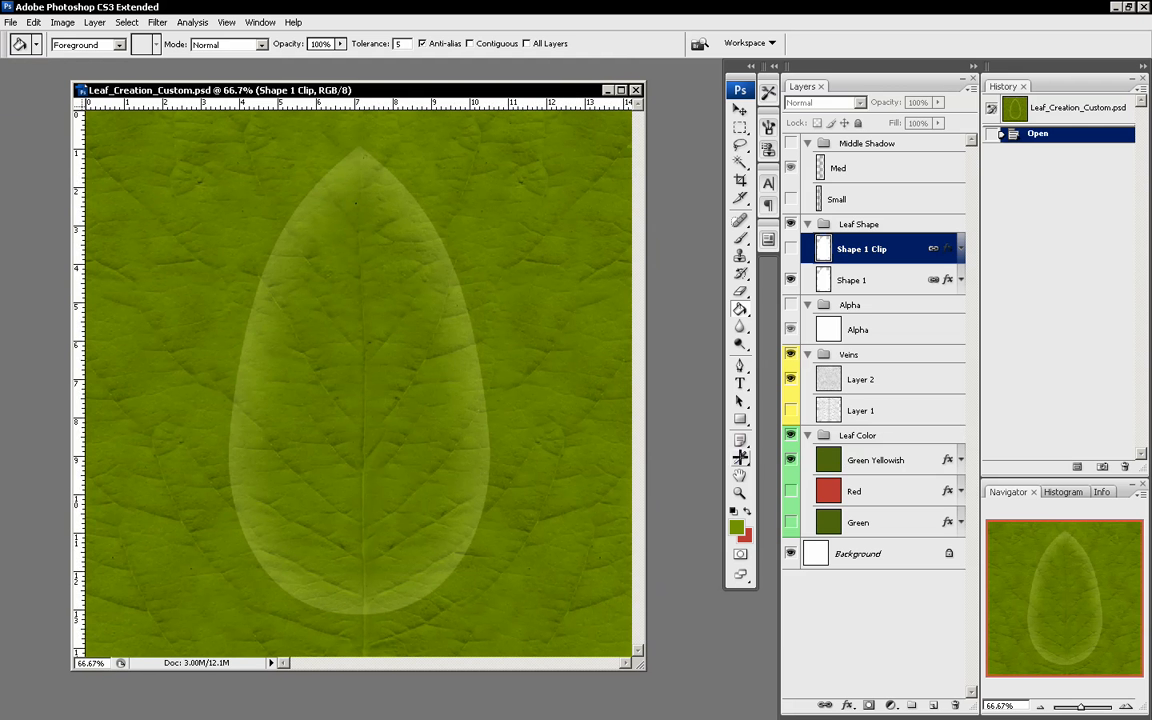
pyautogui.press('i')
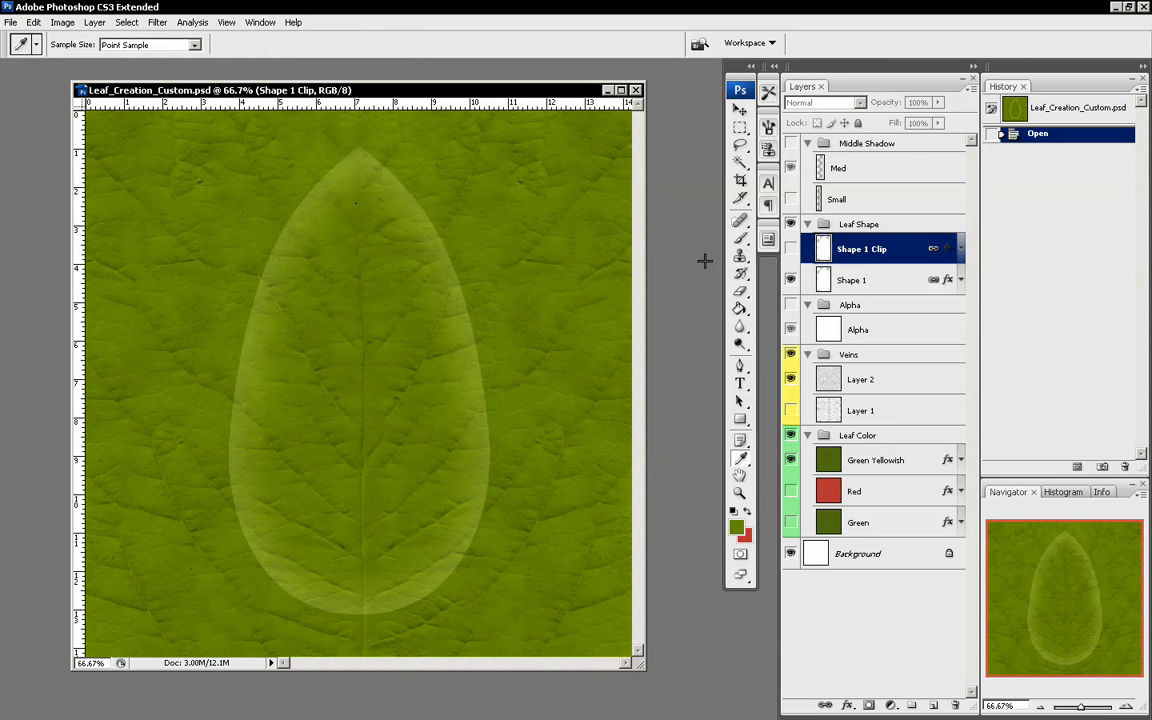
pyautogui.click(905, 147)
pyautogui.click(970, 90)
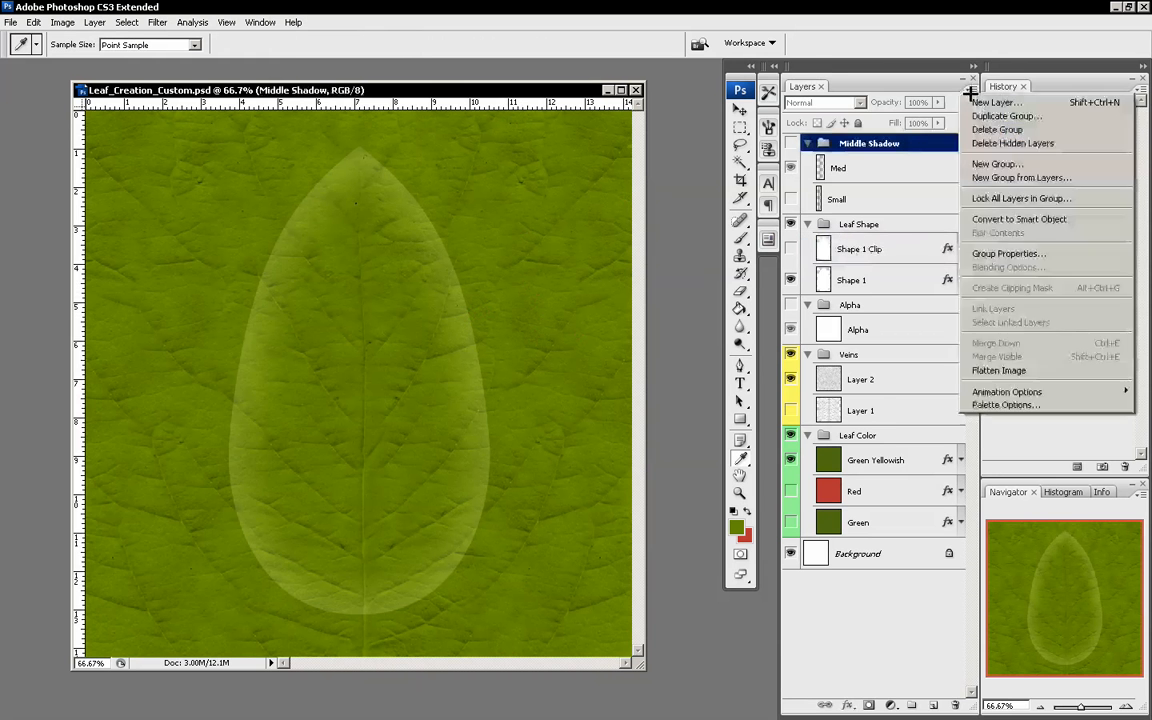
pyautogui.click(995, 102)
pyautogui.click(899, 298)
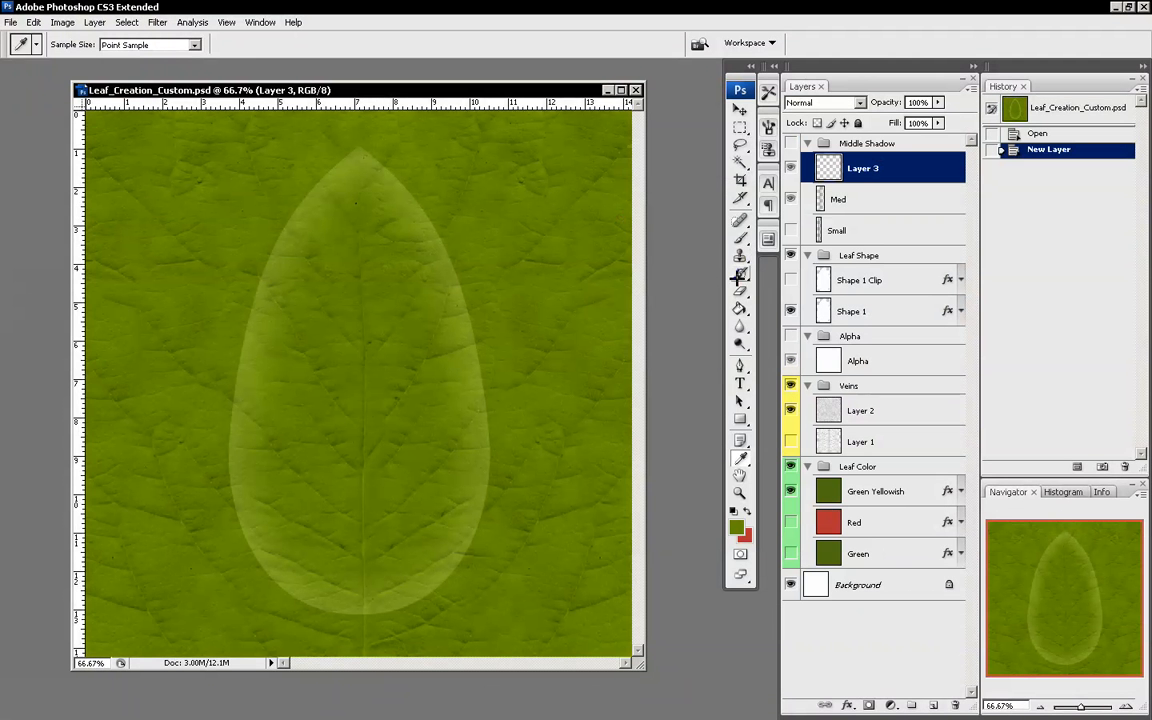
# Fill the new layer with the sampled green using the Paint Bucket and make the Middle Shadow group visible
pyautogui.click(740, 309)
pyautogui.click(600, 150)
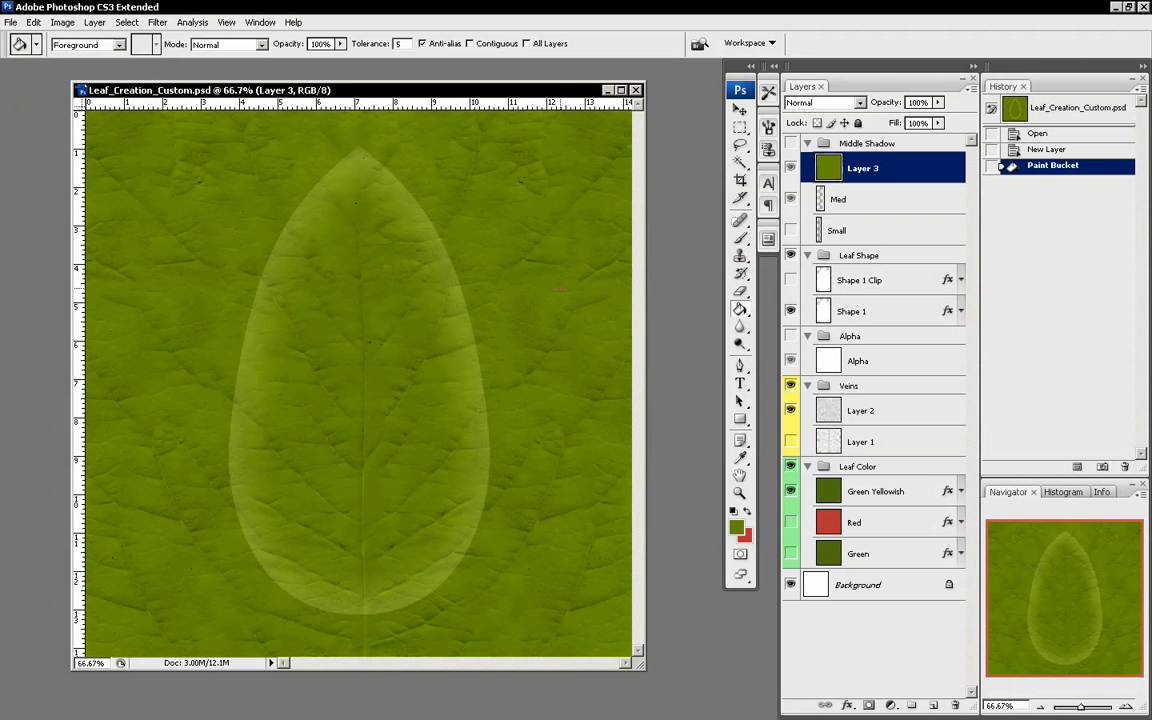
pyautogui.click(790, 143)
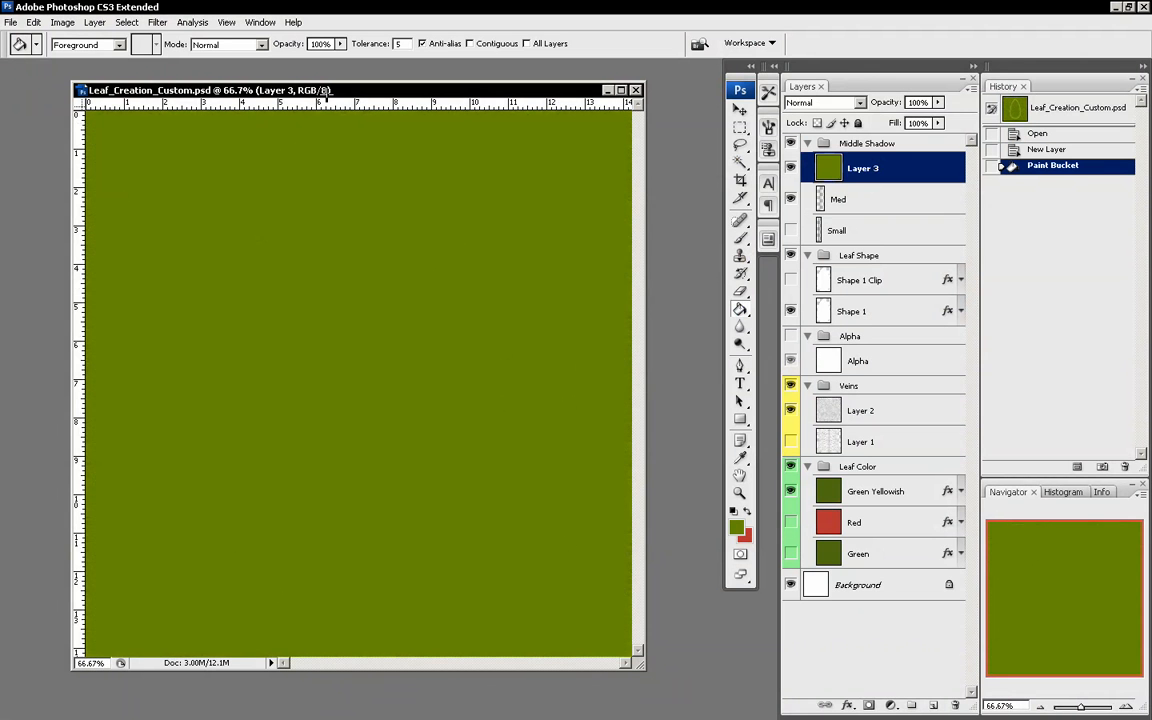
pyautogui.moveTo(325, 92); pyautogui.dragTo(347, 92)
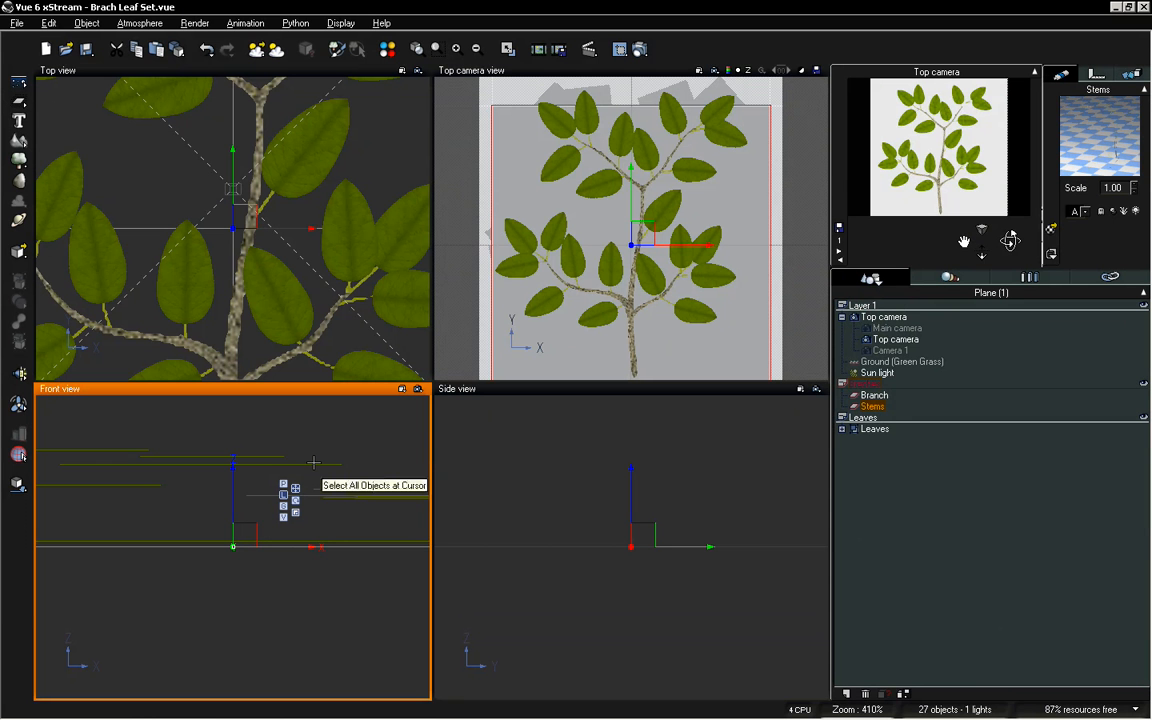
# In Vue, duplicate the Stems plane slightly below the original and rename the copy's material "background"
pyautogui.hotkey('alt', 'd')
pyautogui.moveTo(234, 492); pyautogui.dragTo(234, 498)
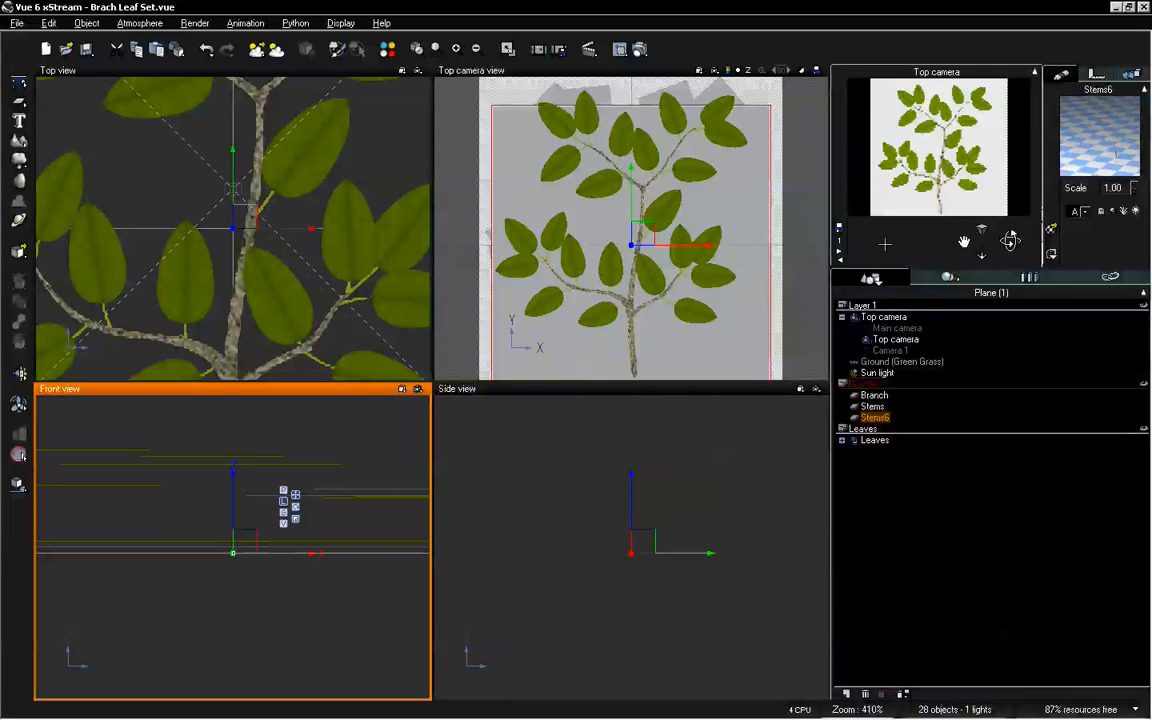
pyautogui.doubleClick(1117, 140)
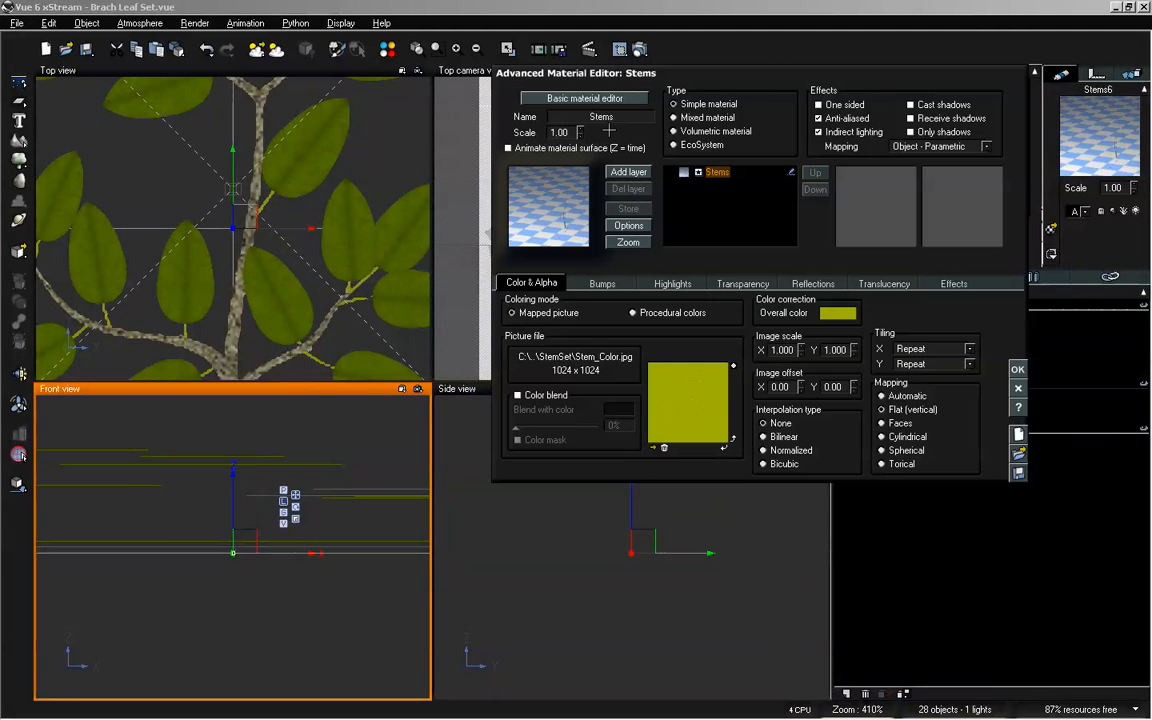
pyautogui.doubleClick(618, 120)
pyautogui.write('background')
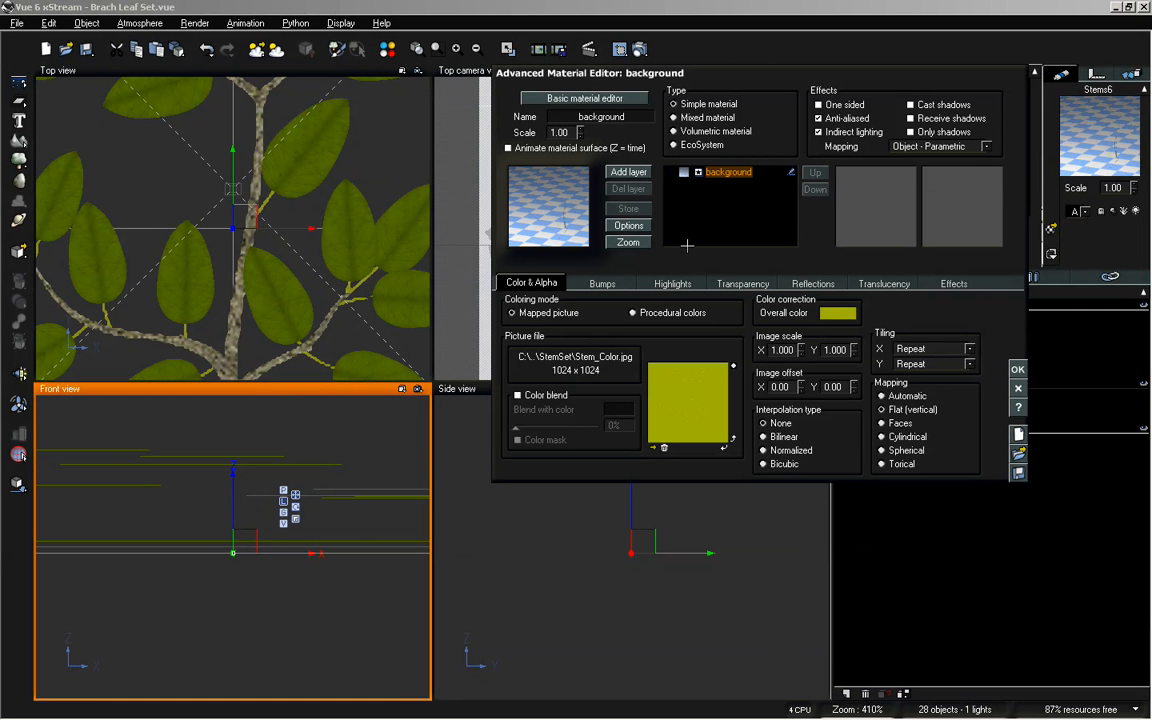
pyautogui.click(1016, 368)
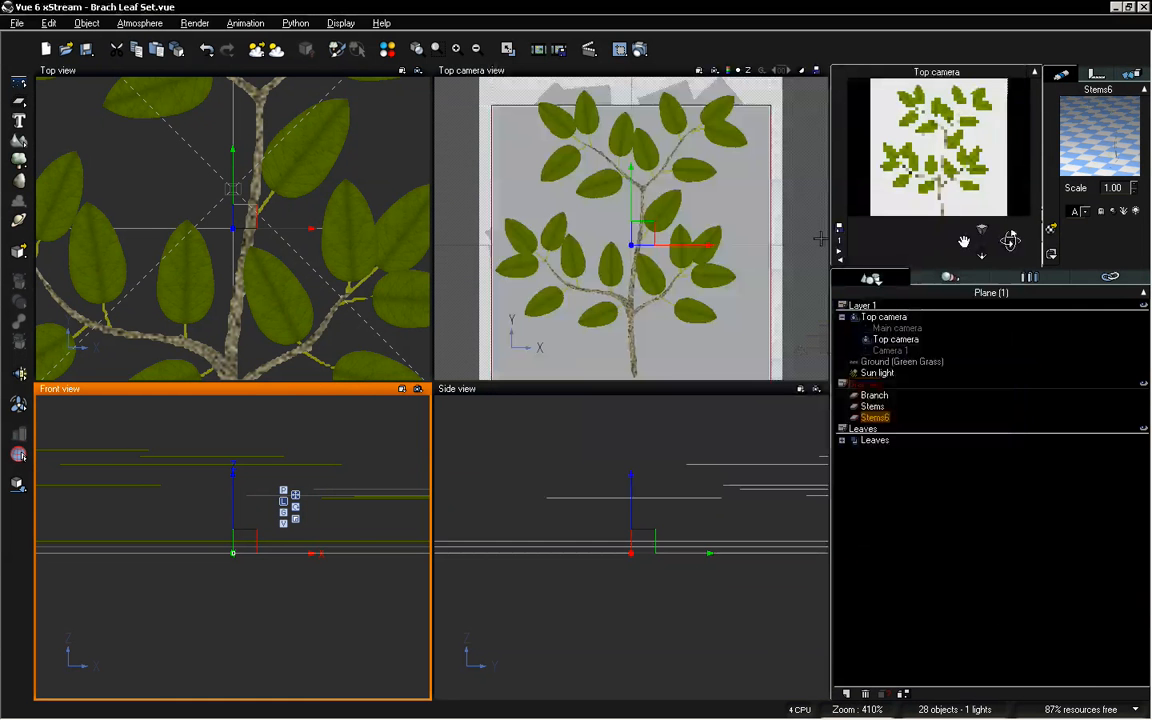
# Enlarge the copied plane beyond the Top camera frame and load Leaf_Color_Background.jpg from LeafSet as its color map
pyautogui.click(647, 232)
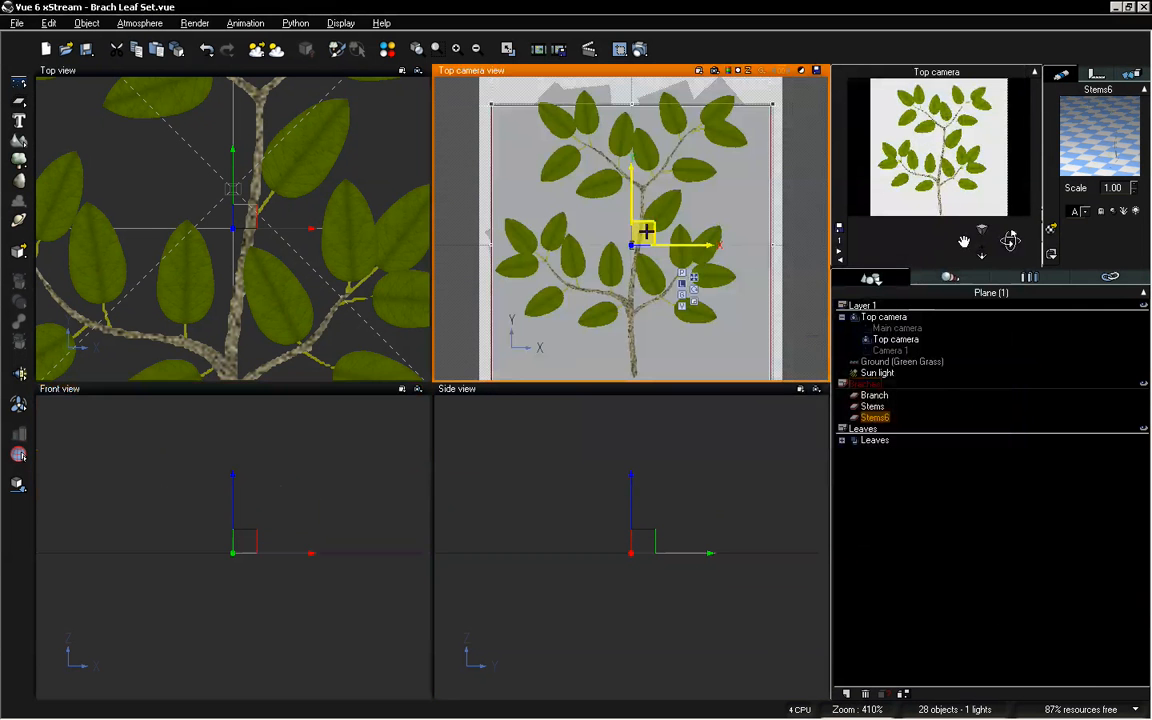
pyautogui.click(693, 300)
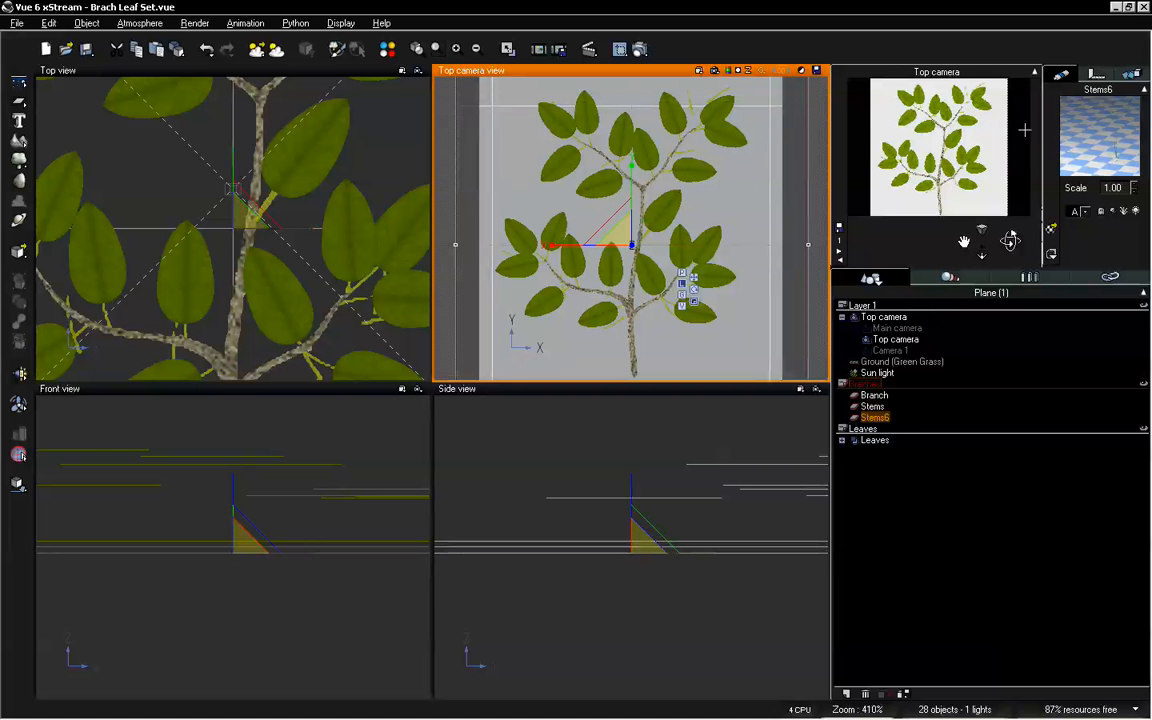
pyautogui.doubleClick(1098, 126)
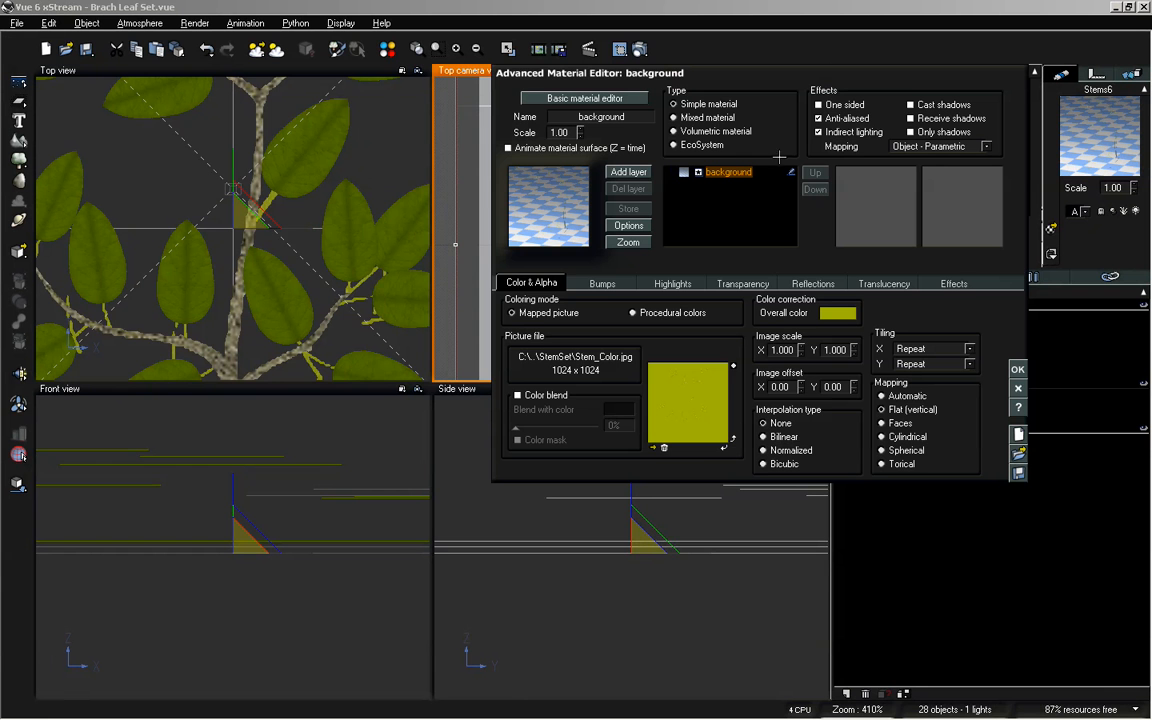
pyautogui.rightClick(672, 393)
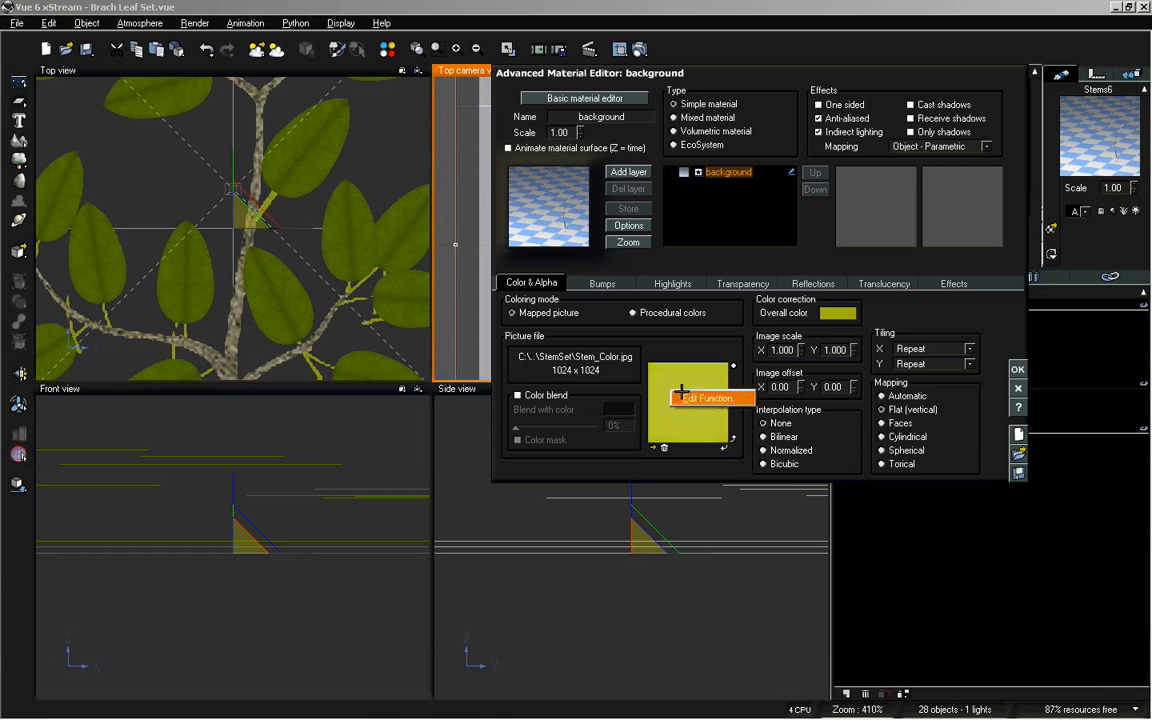
pyautogui.click(700, 398)
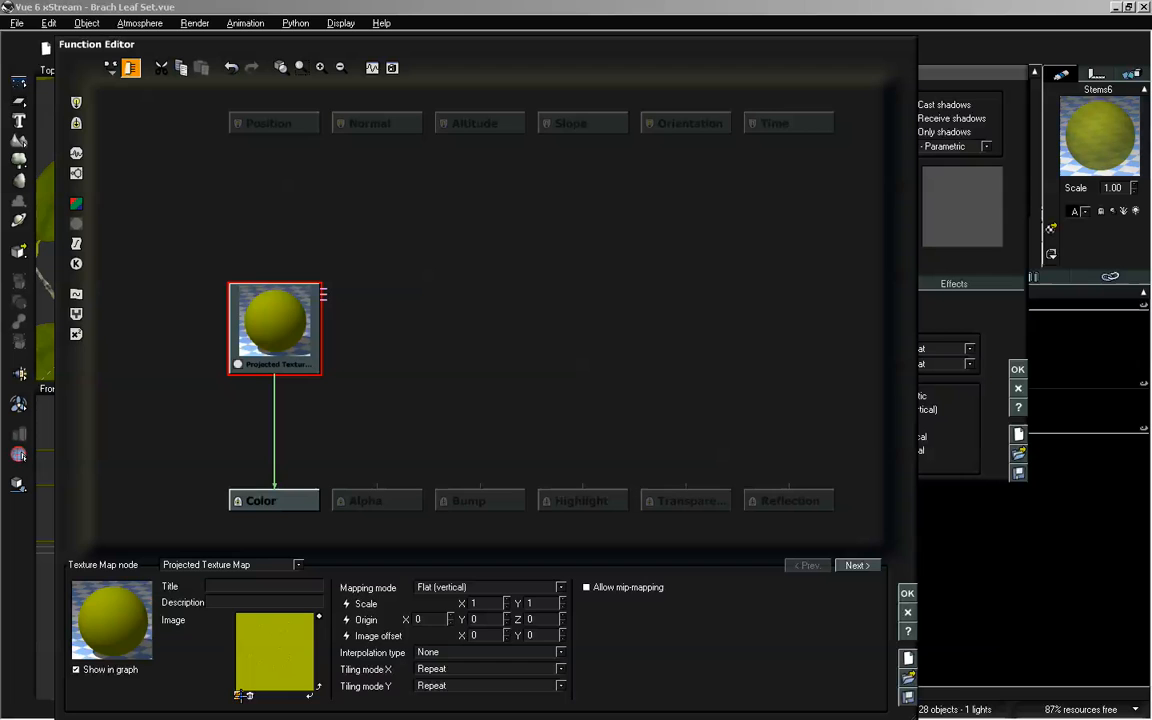
pyautogui.click(242, 694)
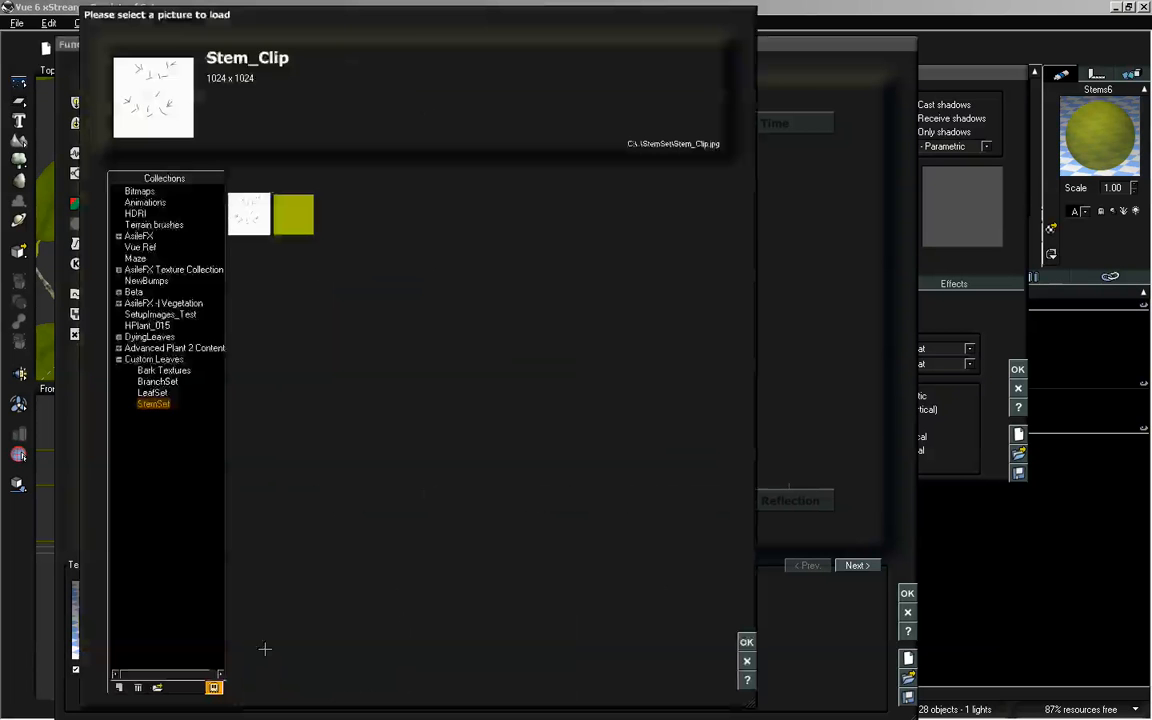
pyautogui.click(152, 392)
pyautogui.click(337, 213)
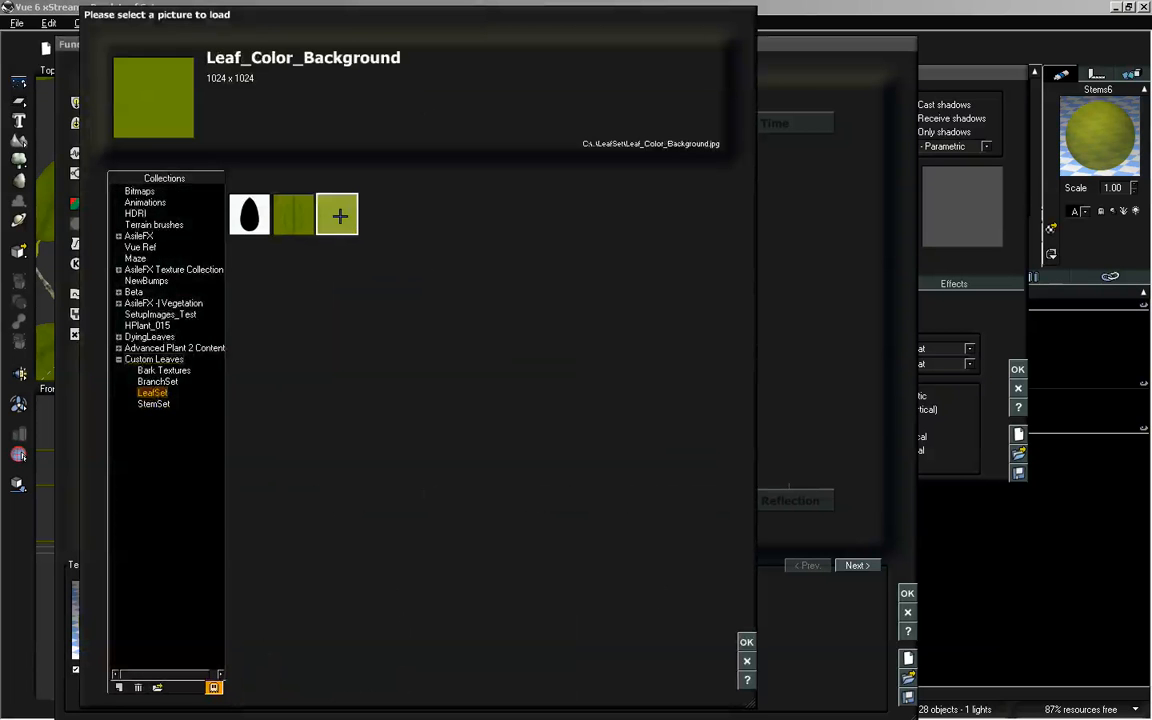
pyautogui.press('Return')
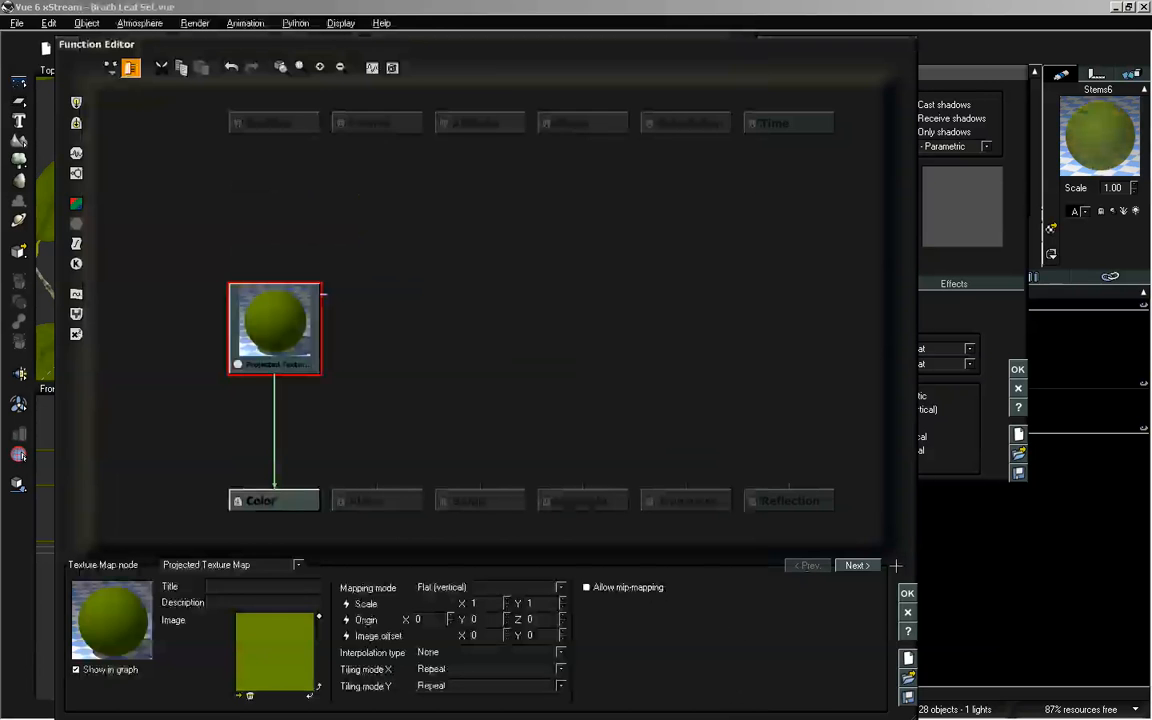
pyautogui.click(908, 593)
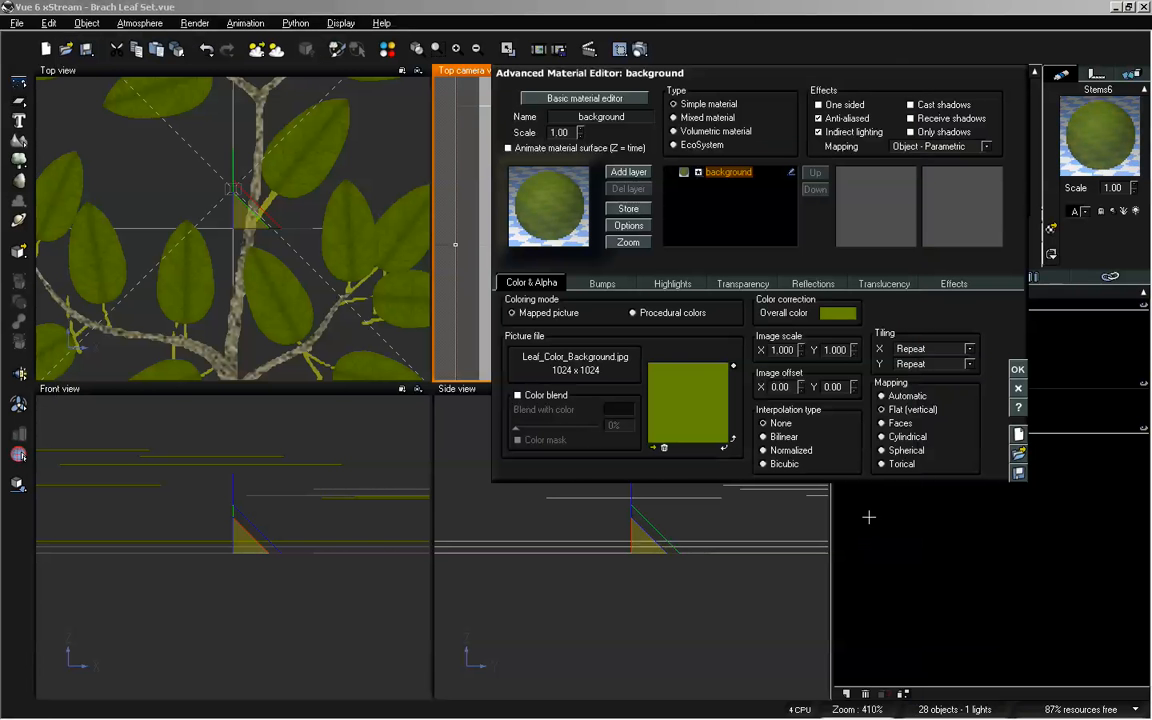
# Remove the transparency from the background material so the plane is a solid green backdrop
pyautogui.click(736, 283)
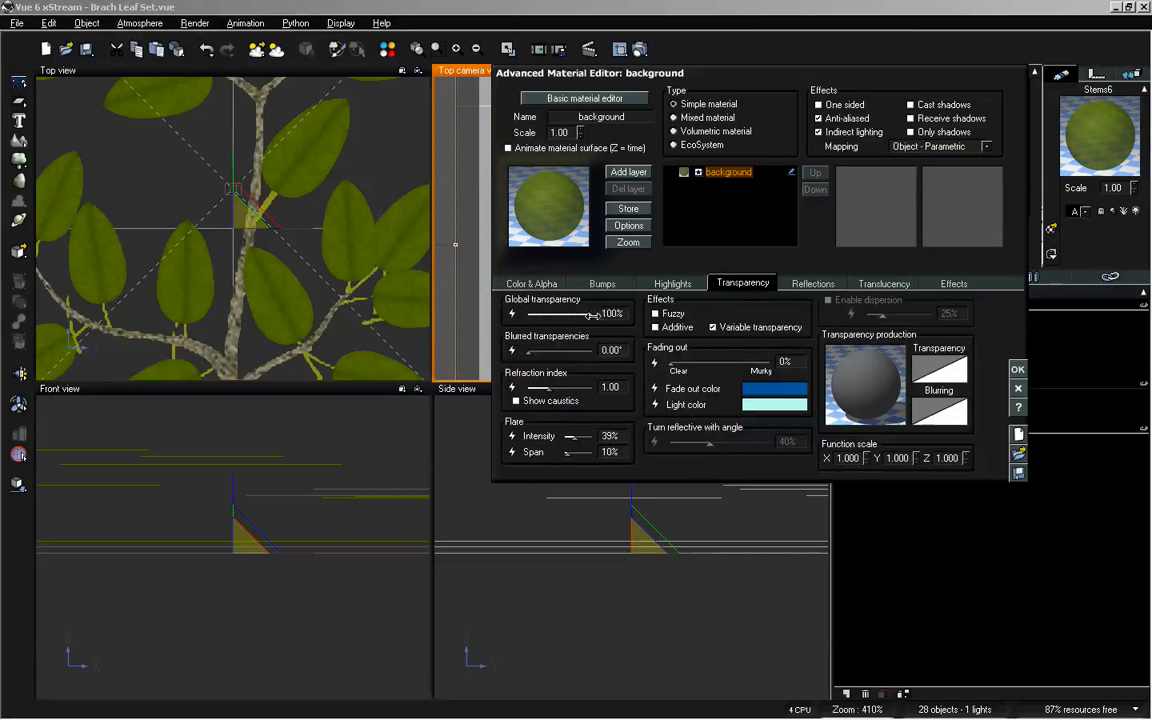
pyautogui.click(1017, 369)
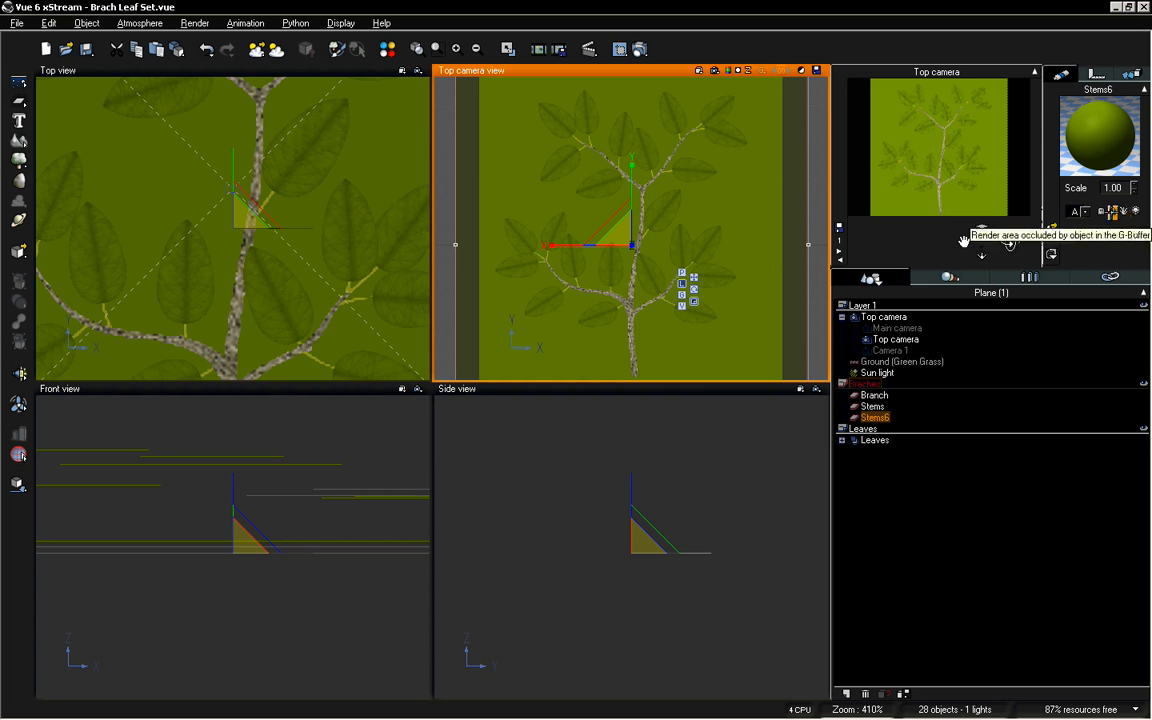
pyautogui.click(1101, 212)
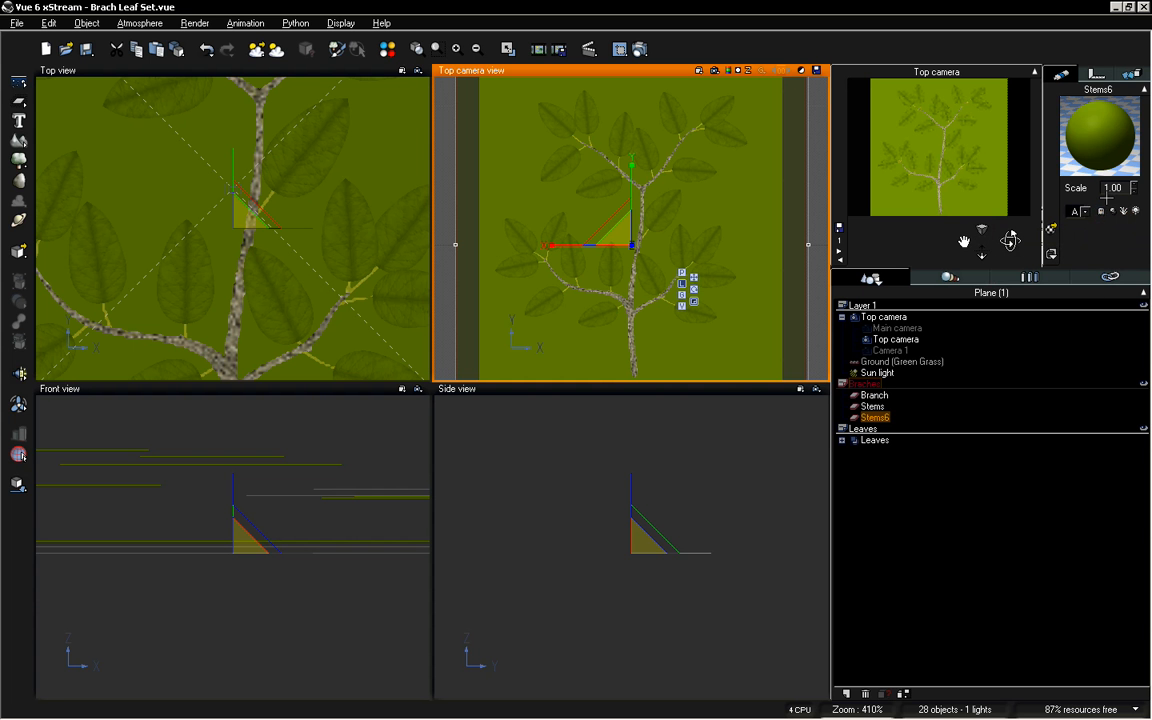
# Rename the copied stems plane "Background" and deselect it
pyautogui.click(886, 417)
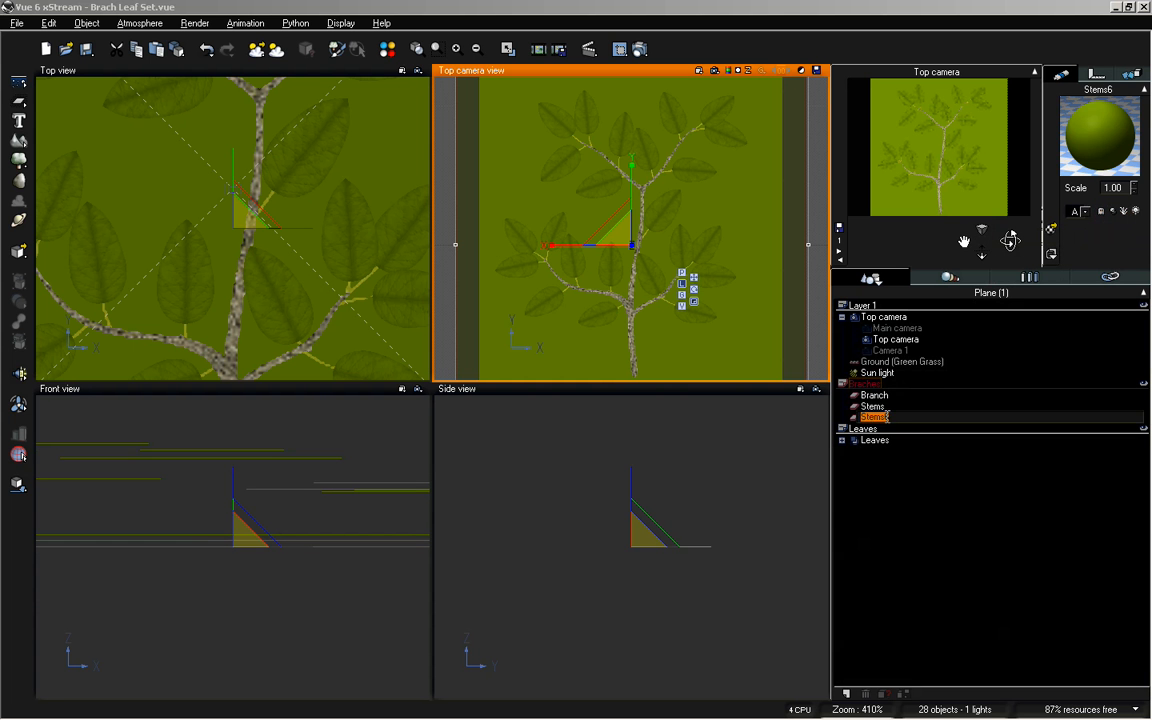
pyautogui.write('Back')
pyautogui.click(930, 468)
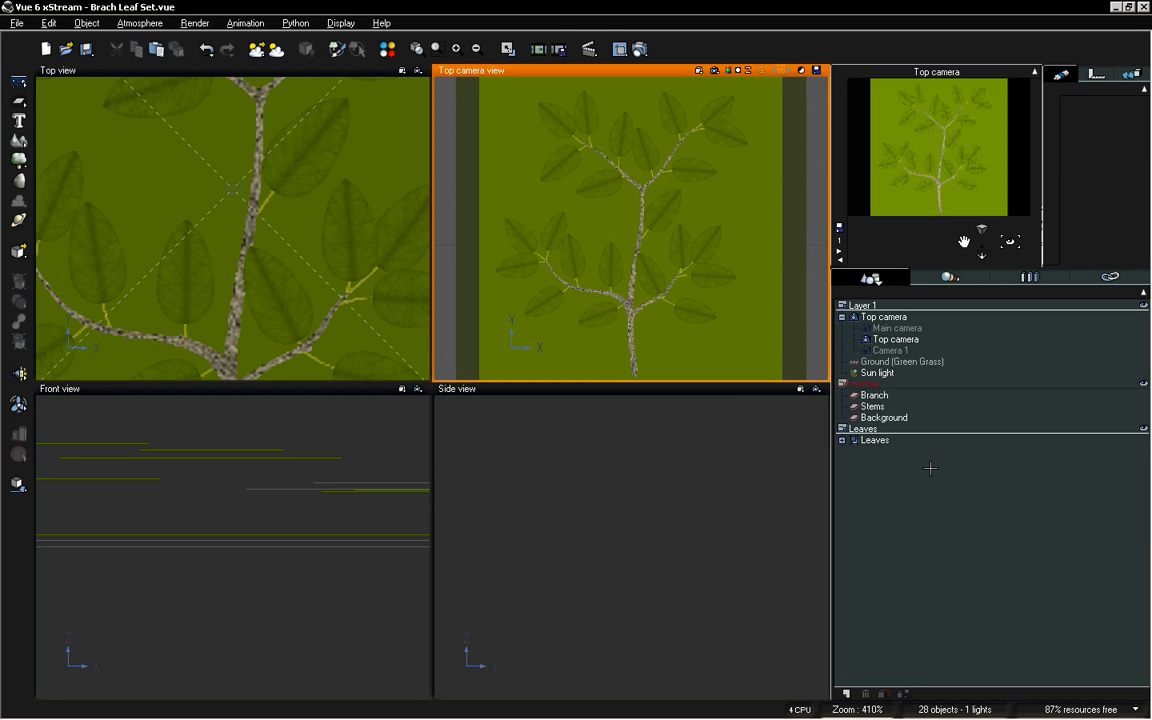
# Render the Top camera view, examine the branch against the green background, and close the render display
pyautogui.click(640, 48)
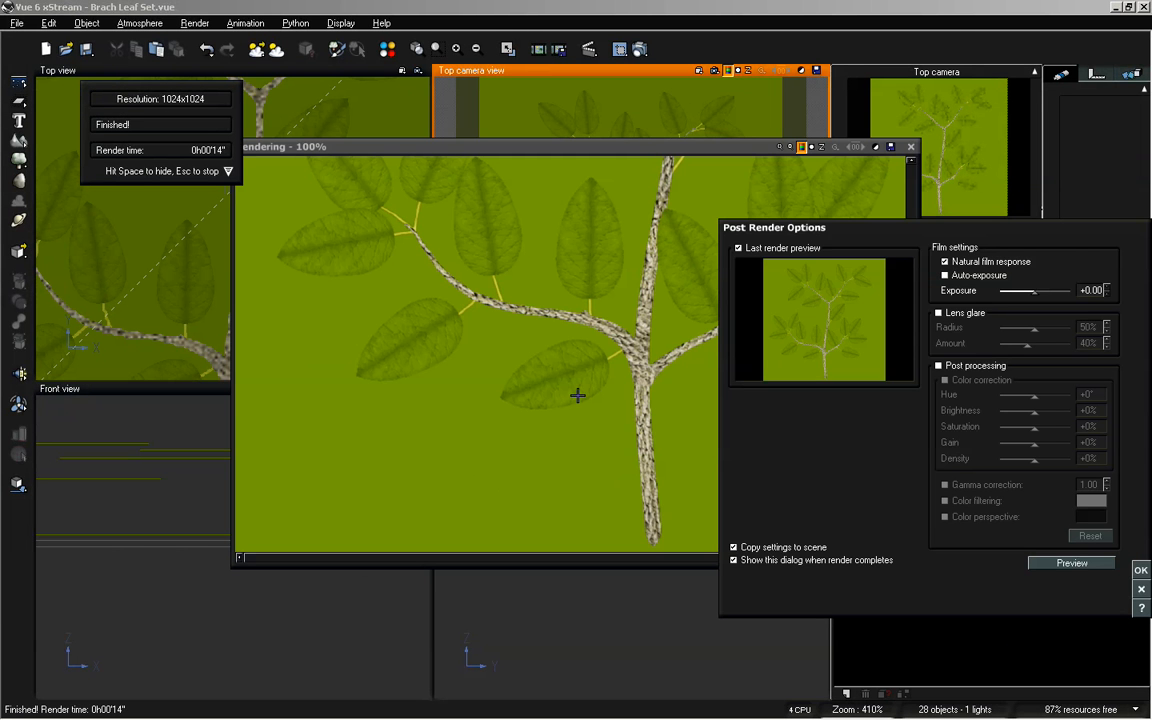
pyautogui.press('Escape')
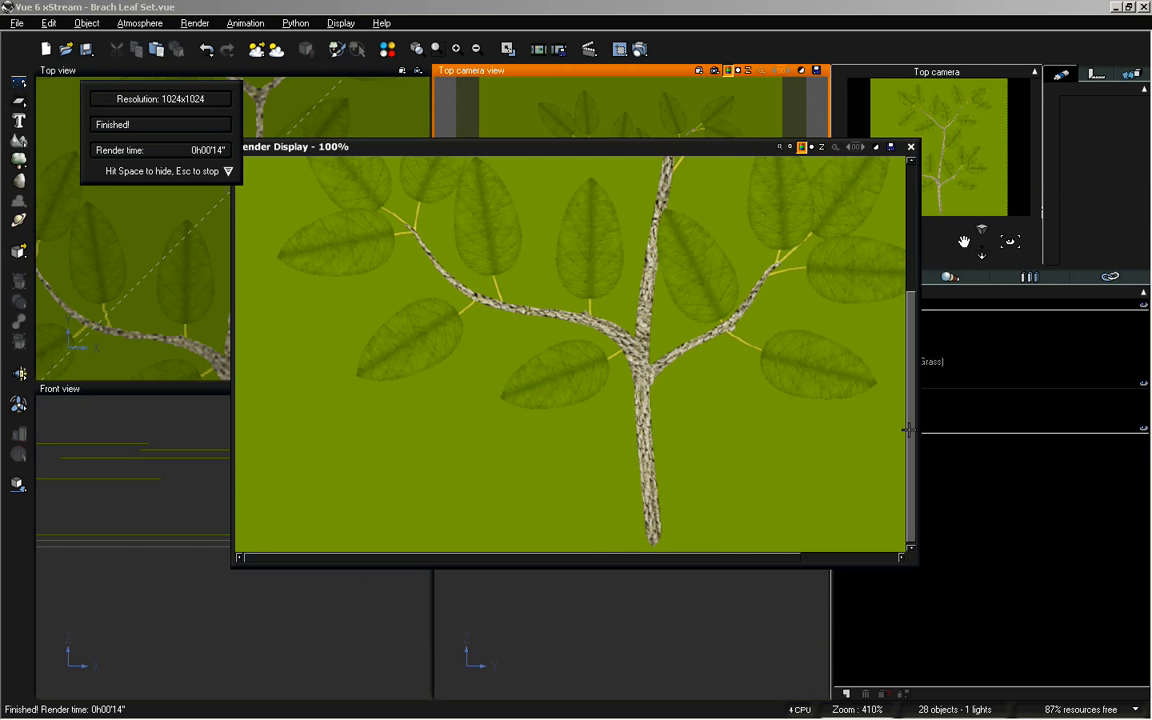
pyautogui.moveTo(911, 318); pyautogui.dragTo(906, 150)
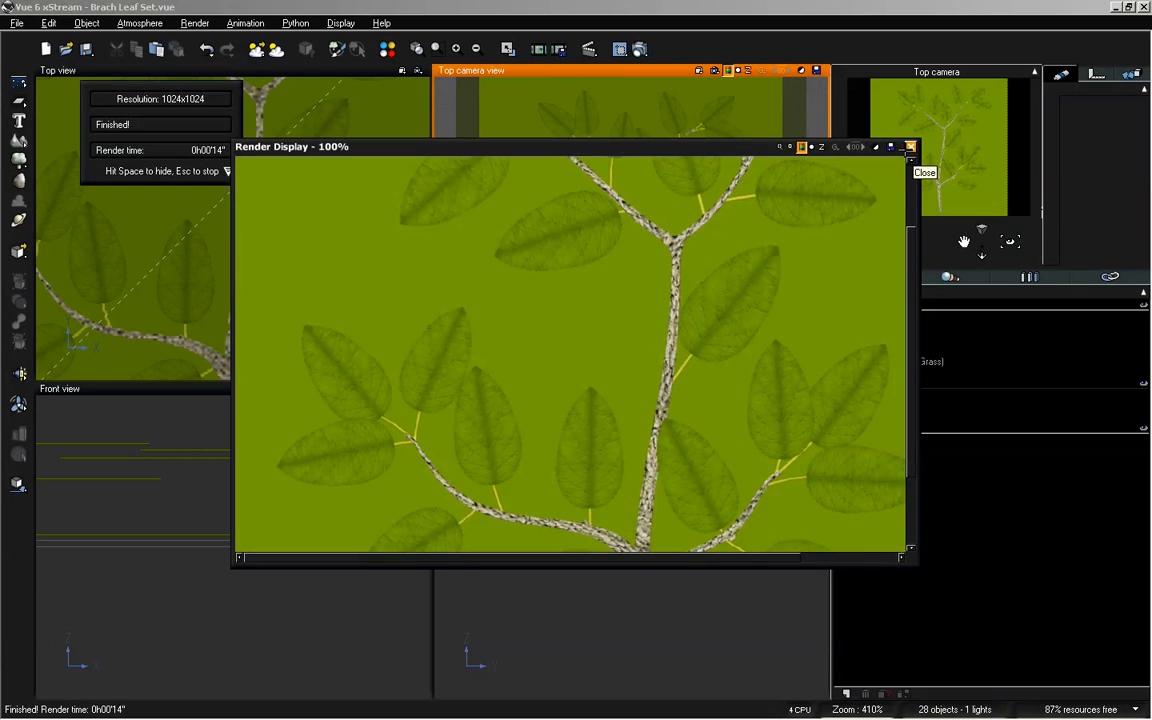
pyautogui.click(910, 147)
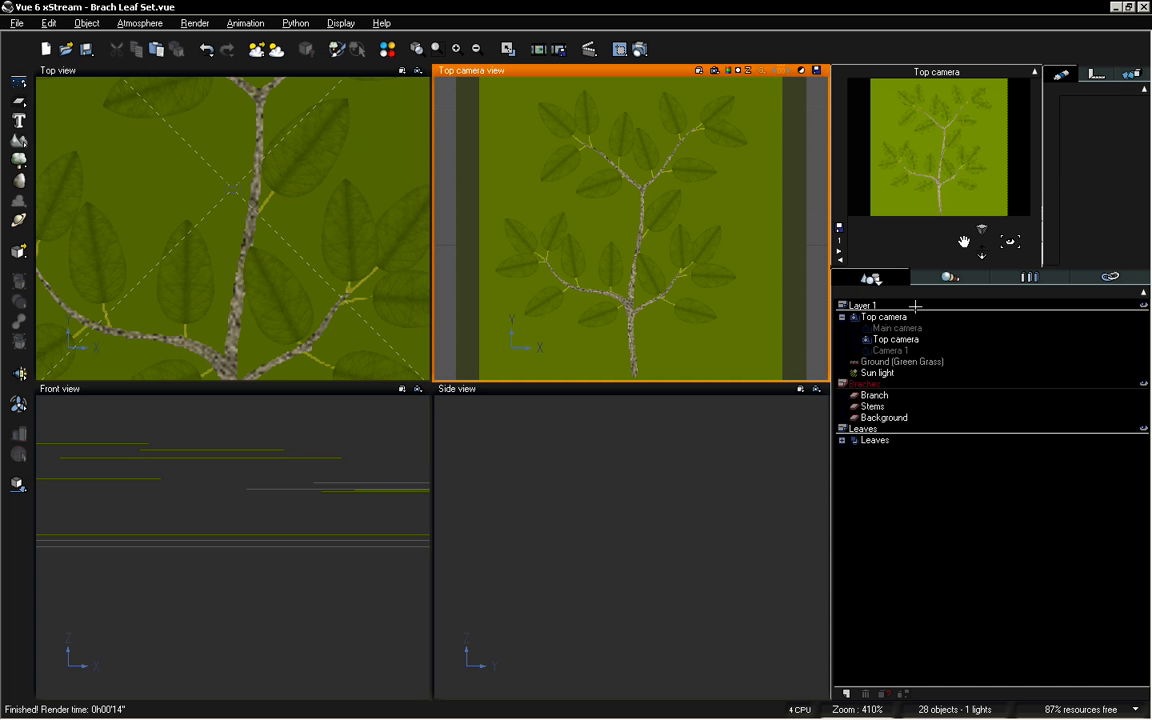
# Hide the Background plane from the render and deselect it
pyautogui.click(896, 416)
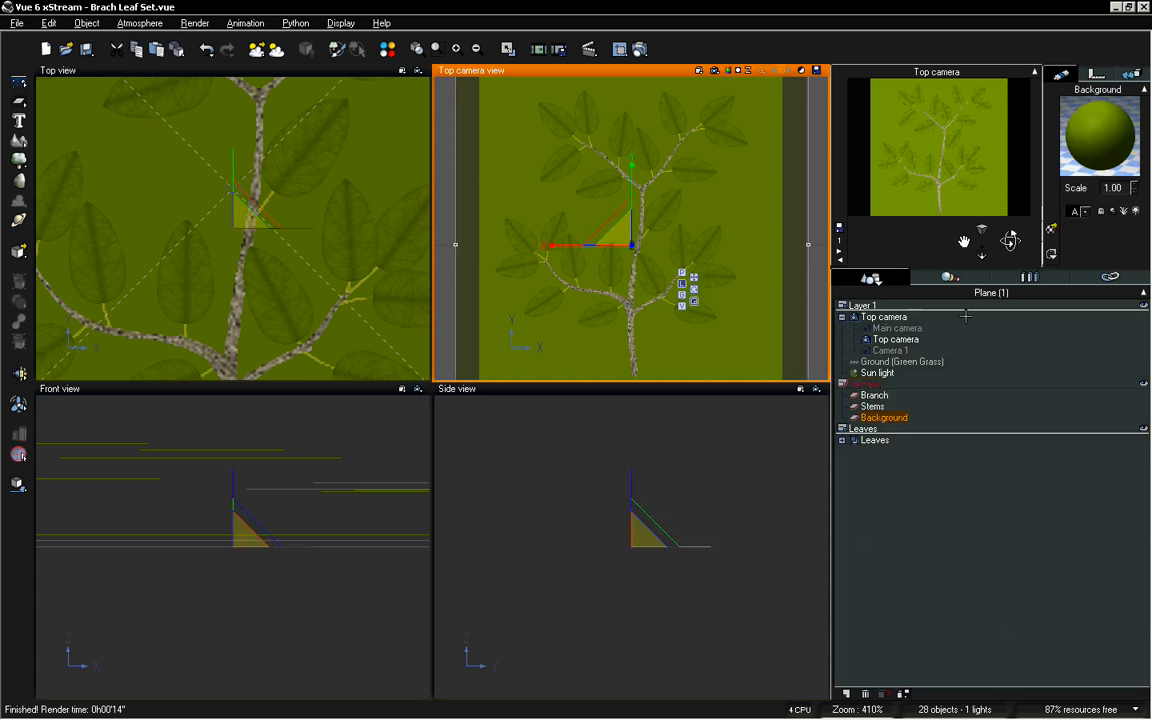
pyautogui.click(1101, 212)
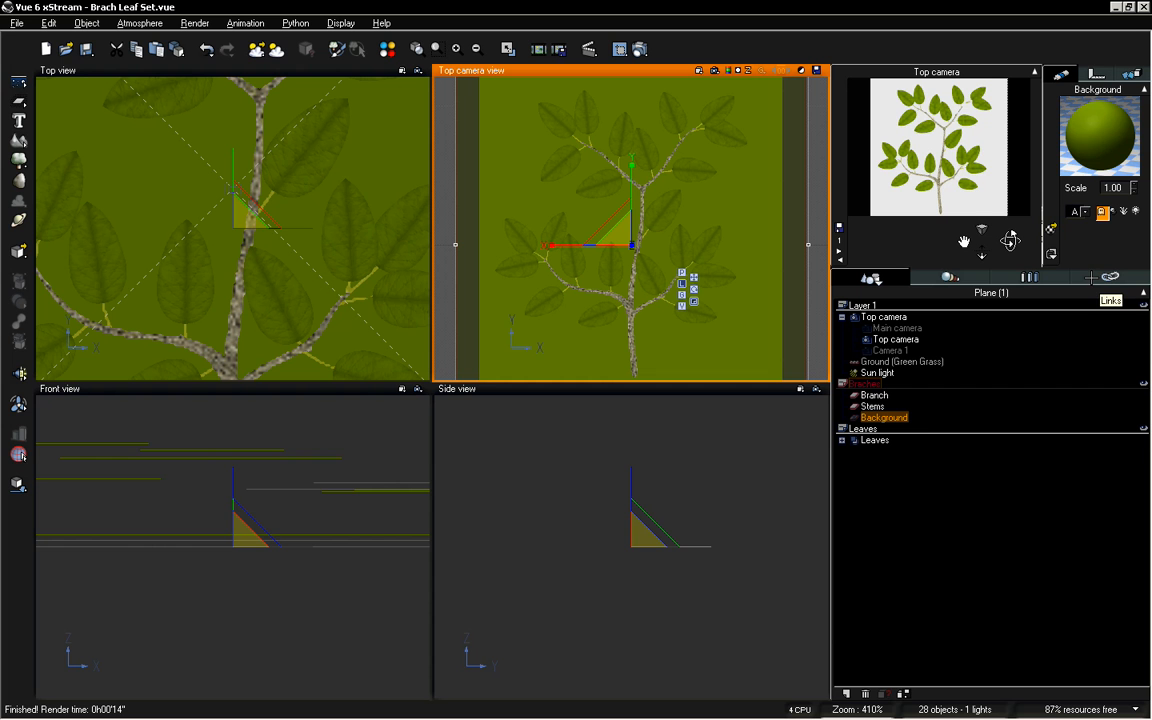
pyautogui.click(921, 445)
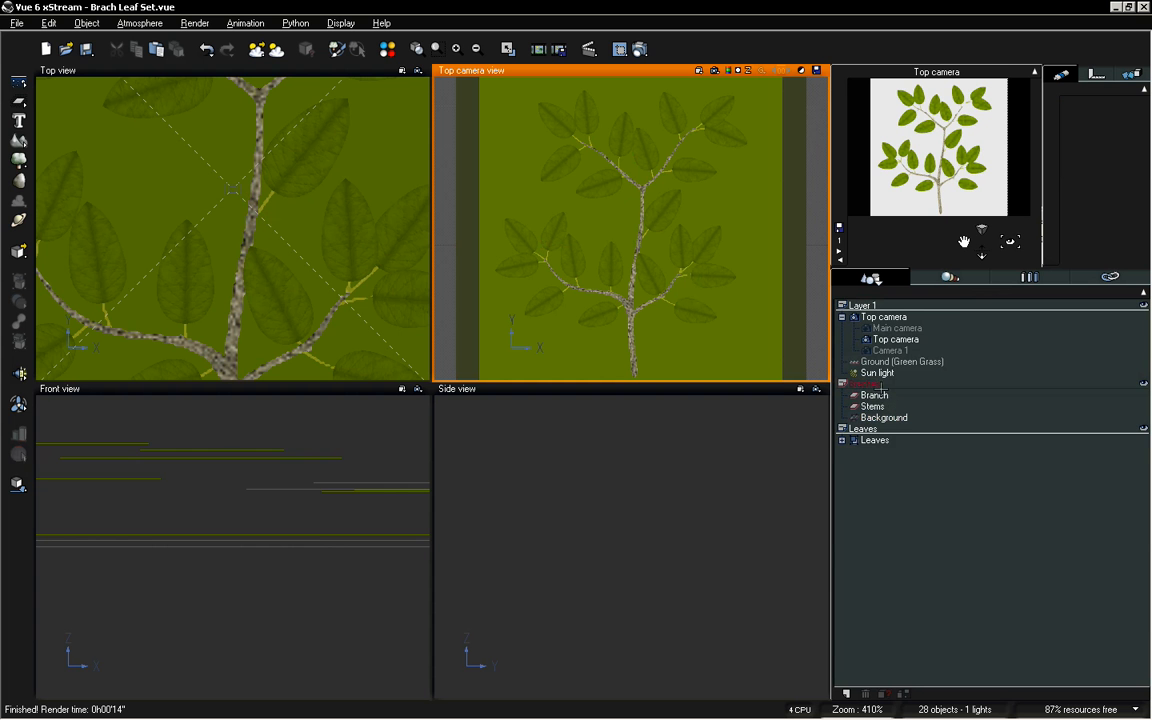
# Open the Leaves group's Leaf material for editing and change its type to Mixed material
pyautogui.click(870, 428)
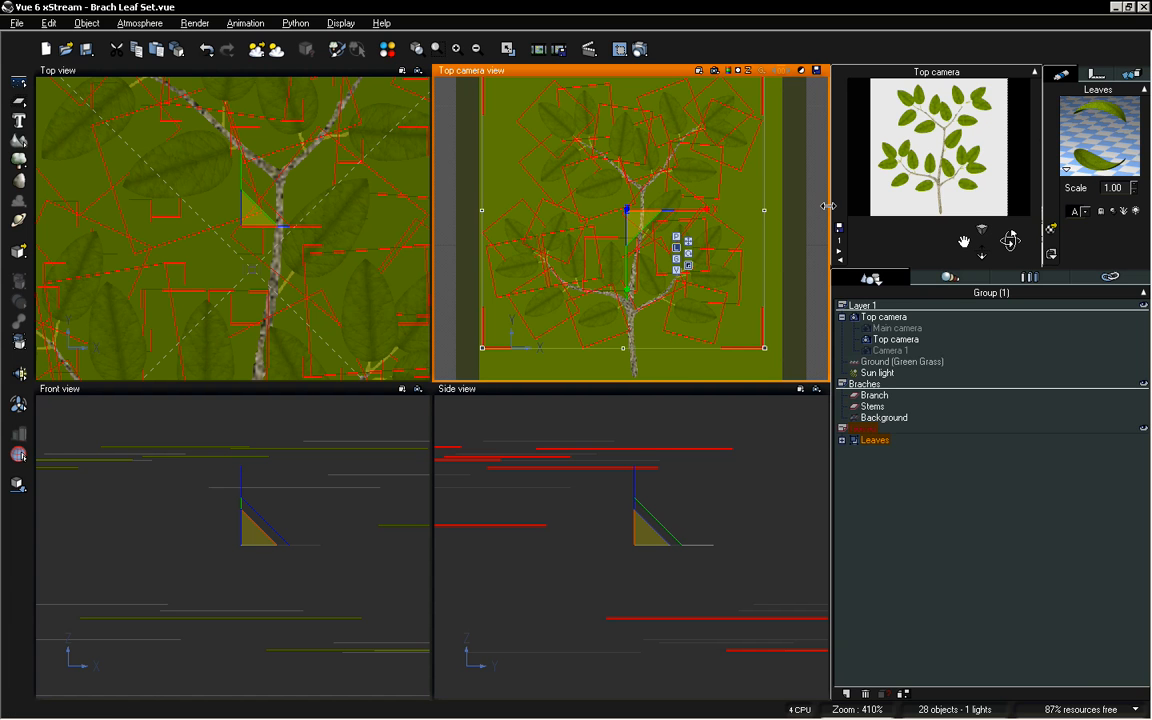
pyautogui.doubleClick(1088, 128)
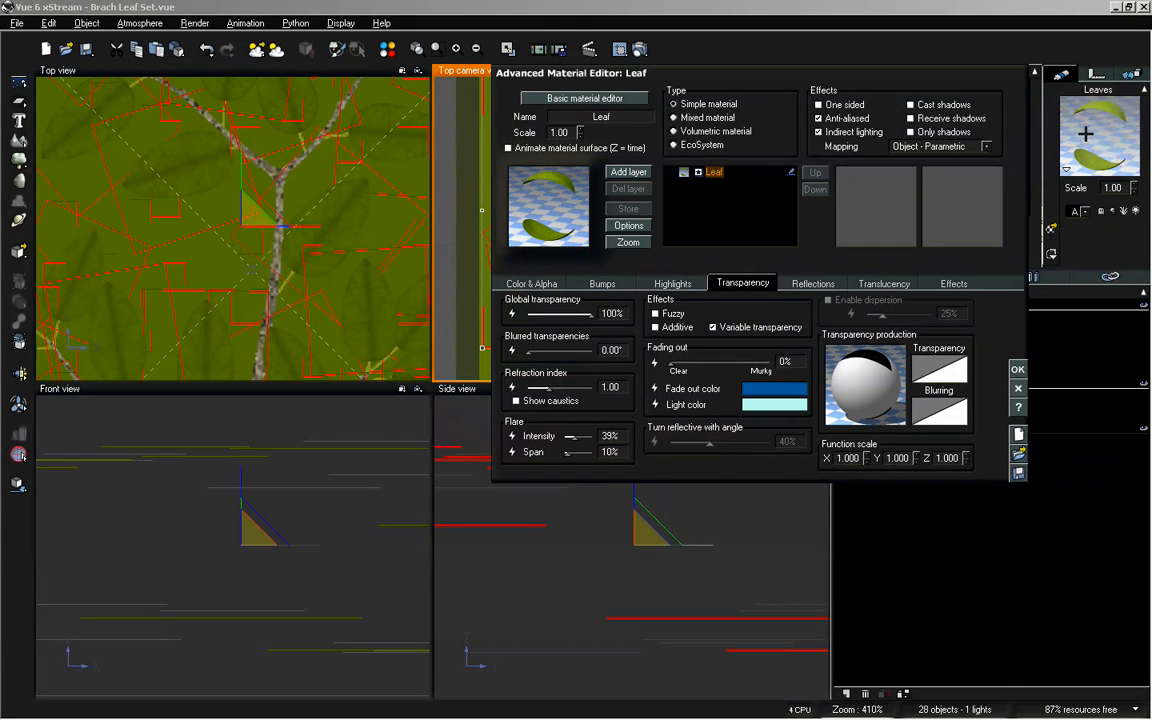
pyautogui.moveTo(803, 72); pyautogui.dragTo(593, 152)
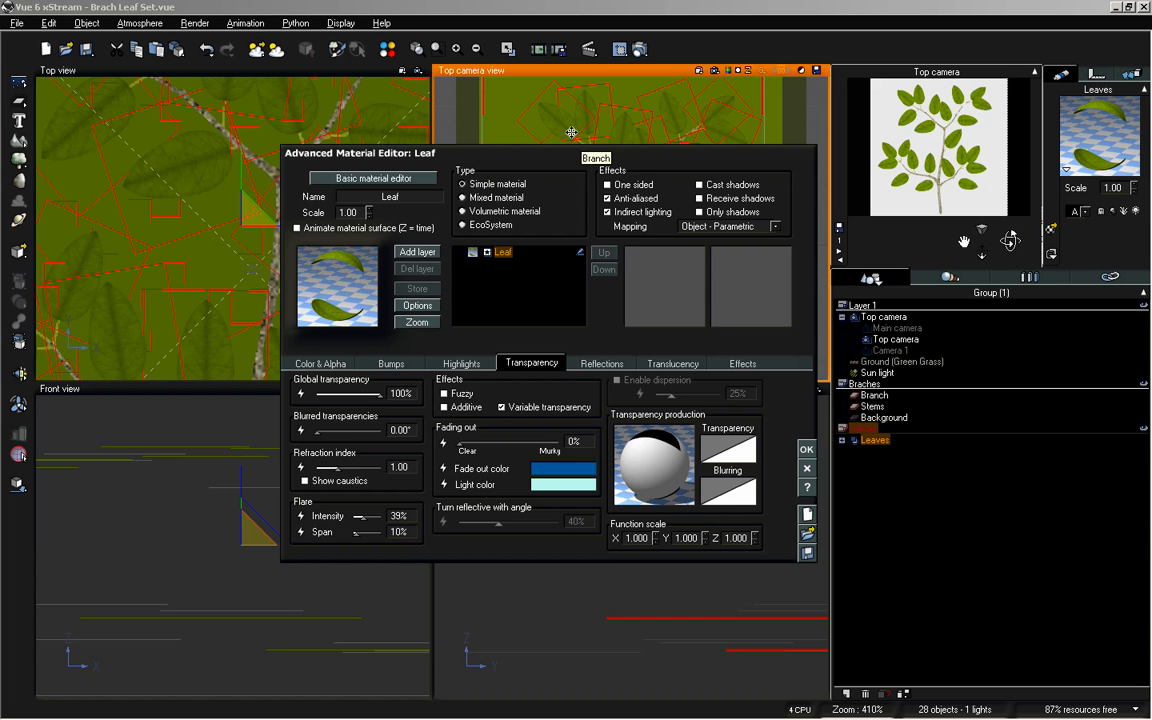
pyautogui.click(338, 363)
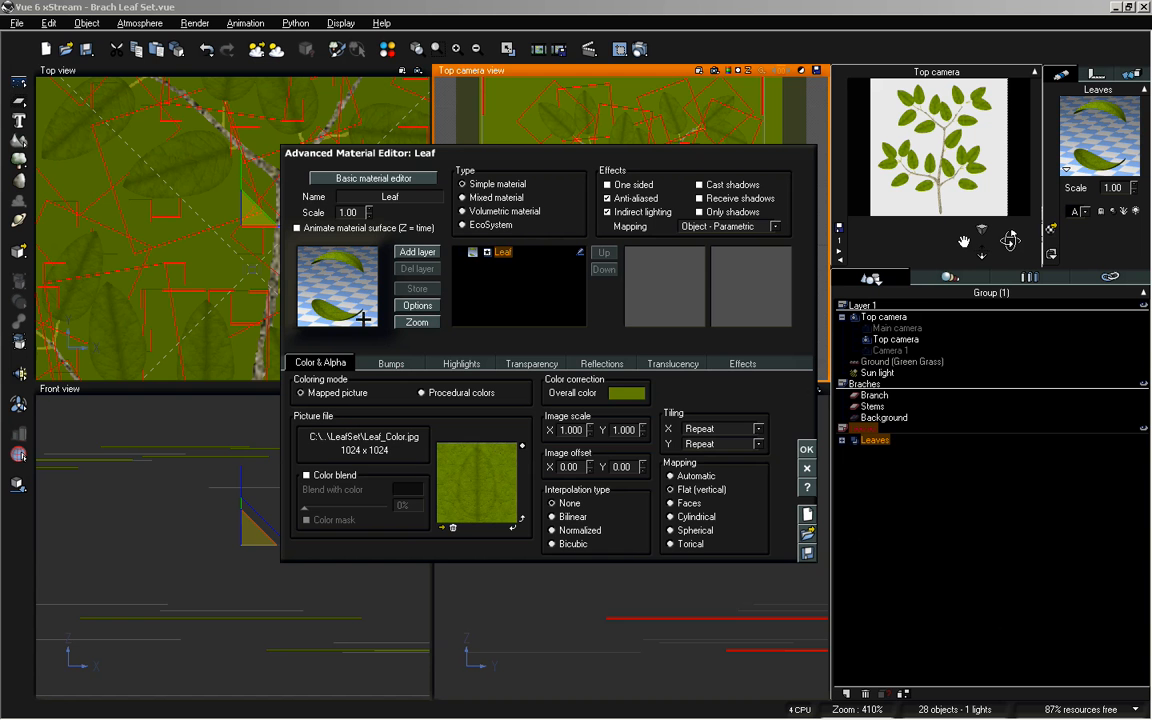
pyautogui.click(493, 197)
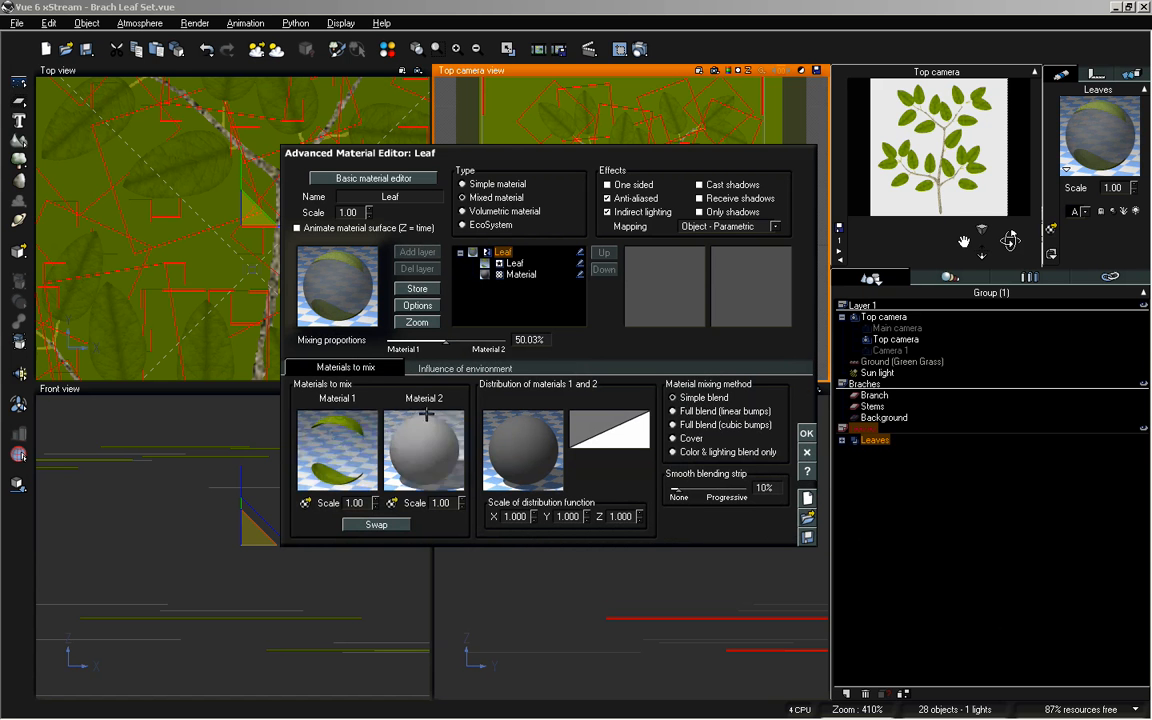
# Copy the leaf material from Material 1 into Material 2 of the mix and accept the material
pyautogui.rightClick(339, 432)
pyautogui.click(375, 470)
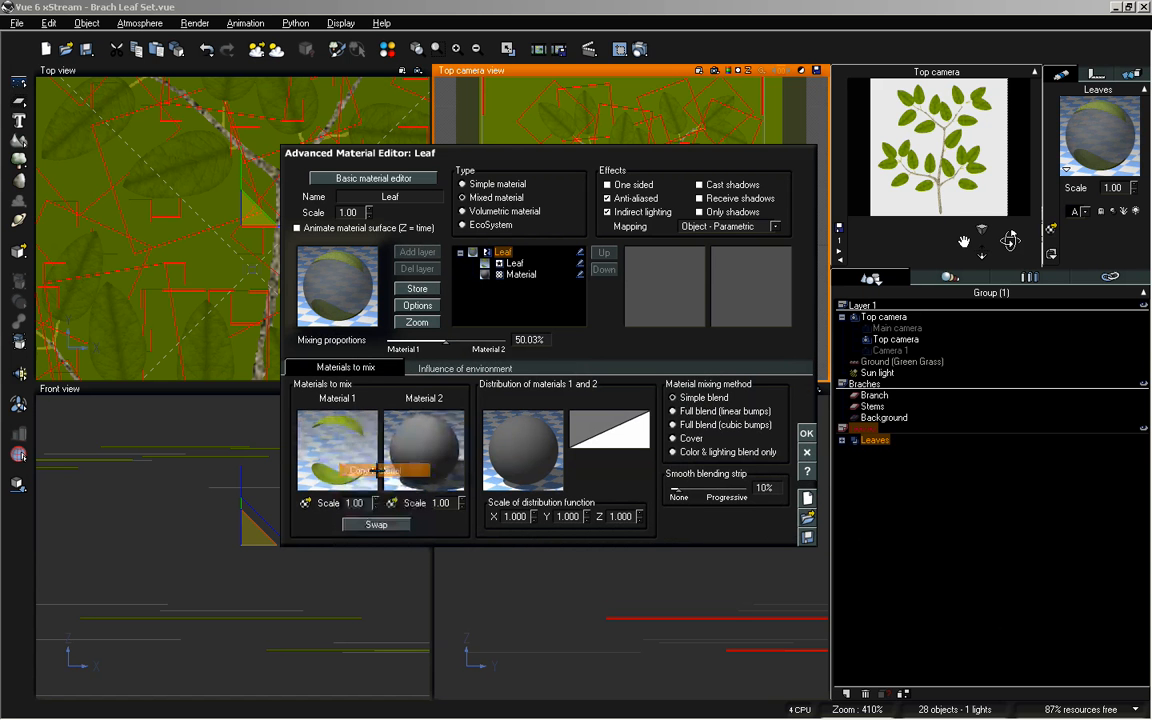
pyautogui.rightClick(417, 444)
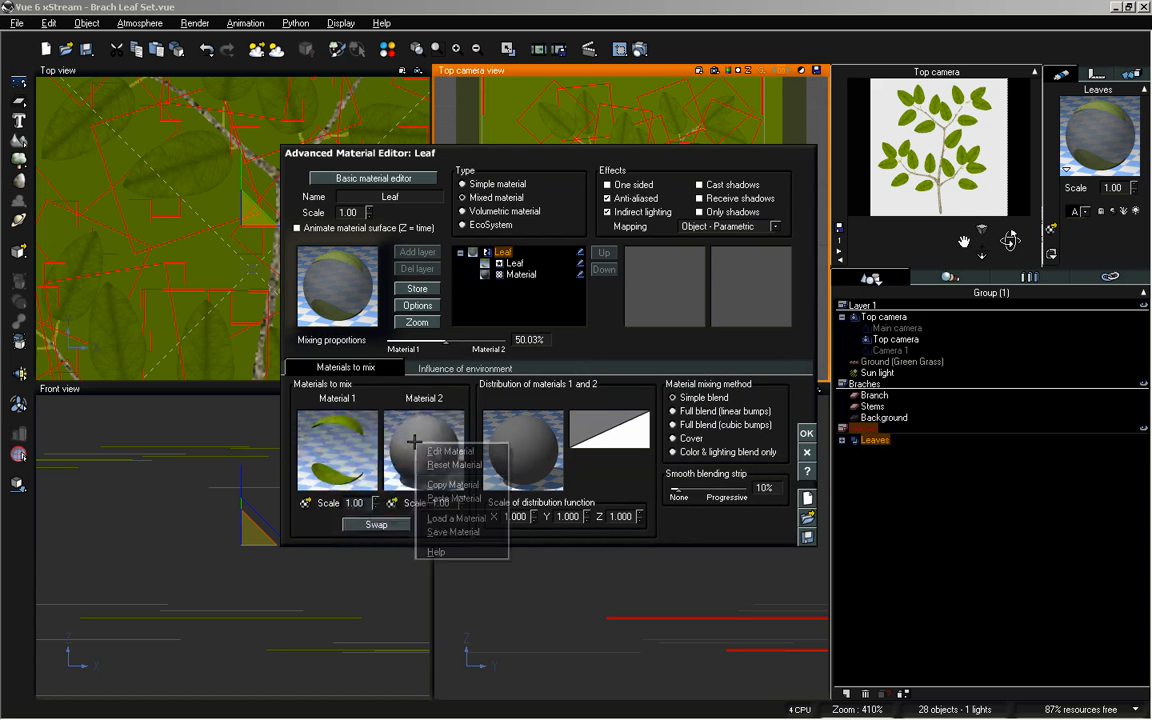
pyautogui.click(455, 497)
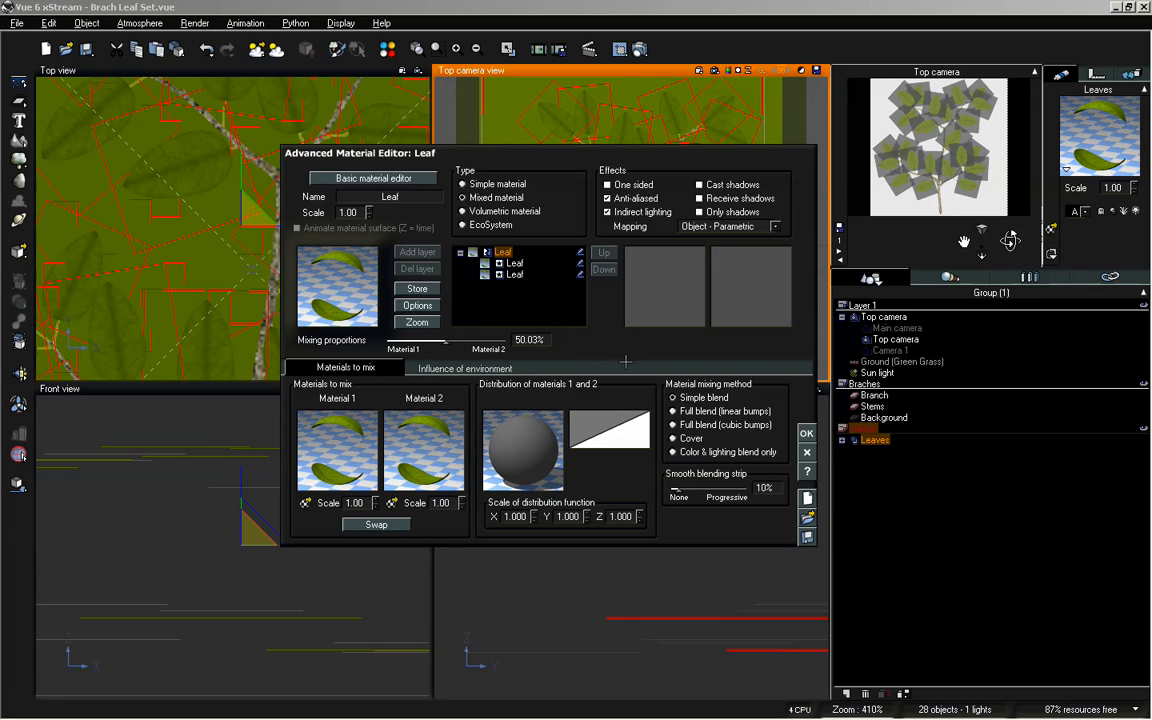
pyautogui.click(807, 431)
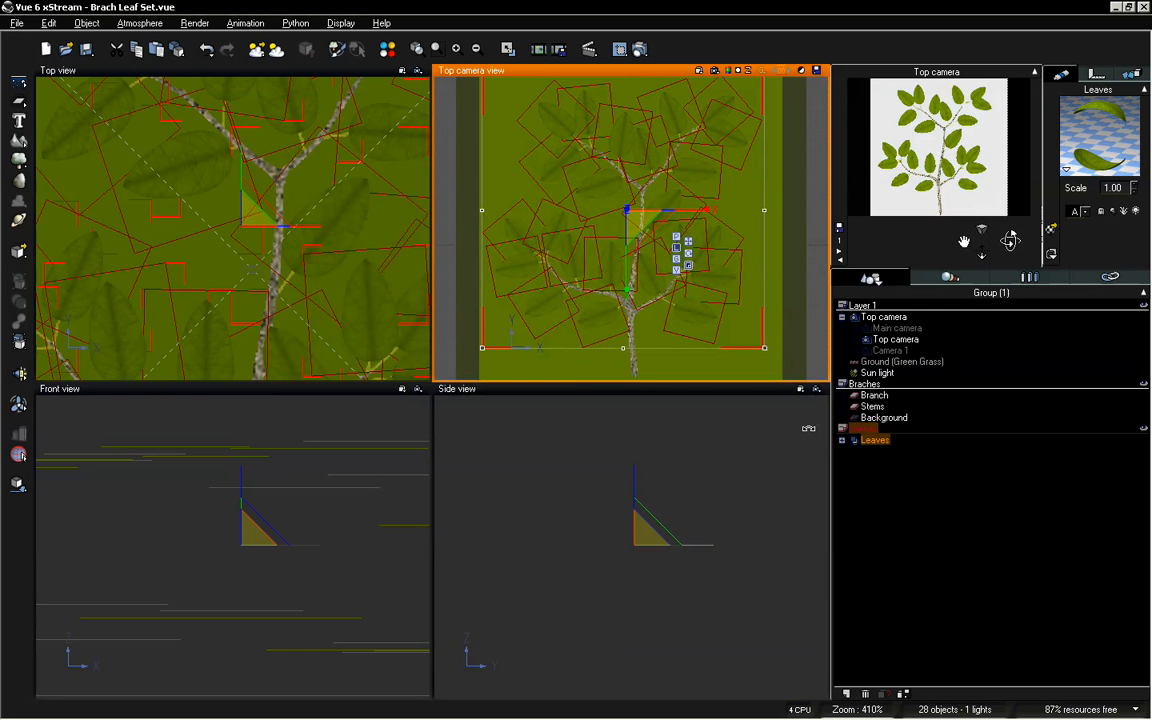
# Open the color function of the Leaf mix's Material 2 and add an HLS Shift color correction node
pyautogui.doubleClick(1106, 121)
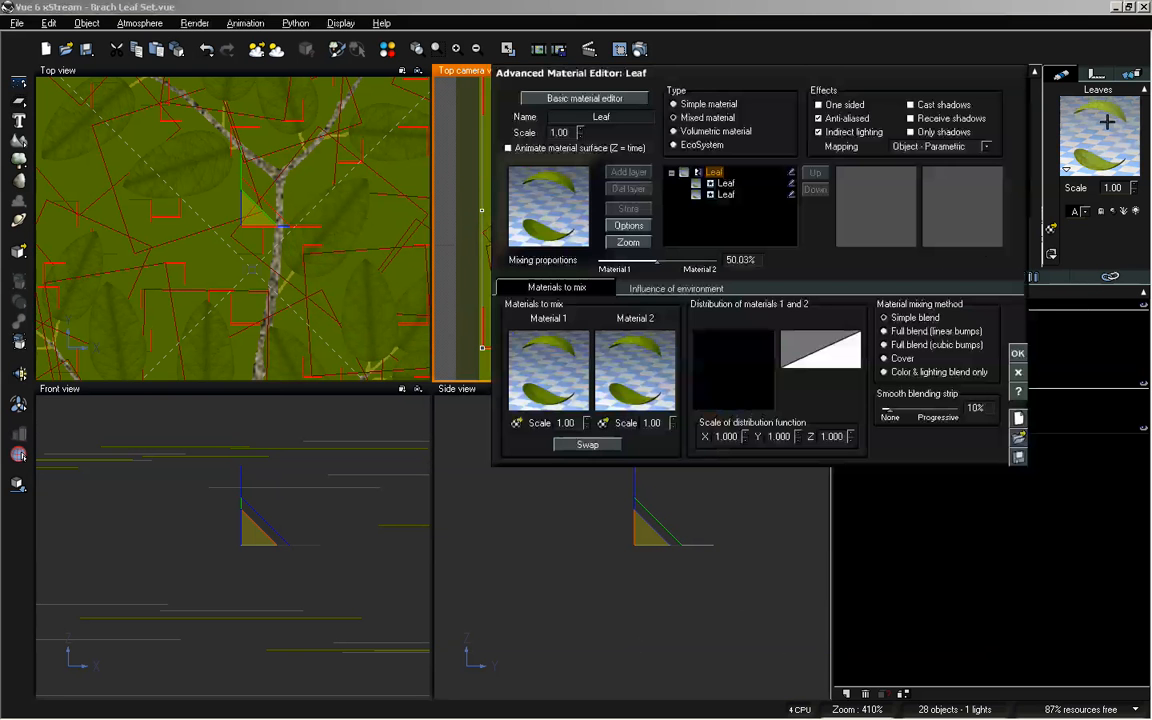
pyautogui.doubleClick(654, 369)
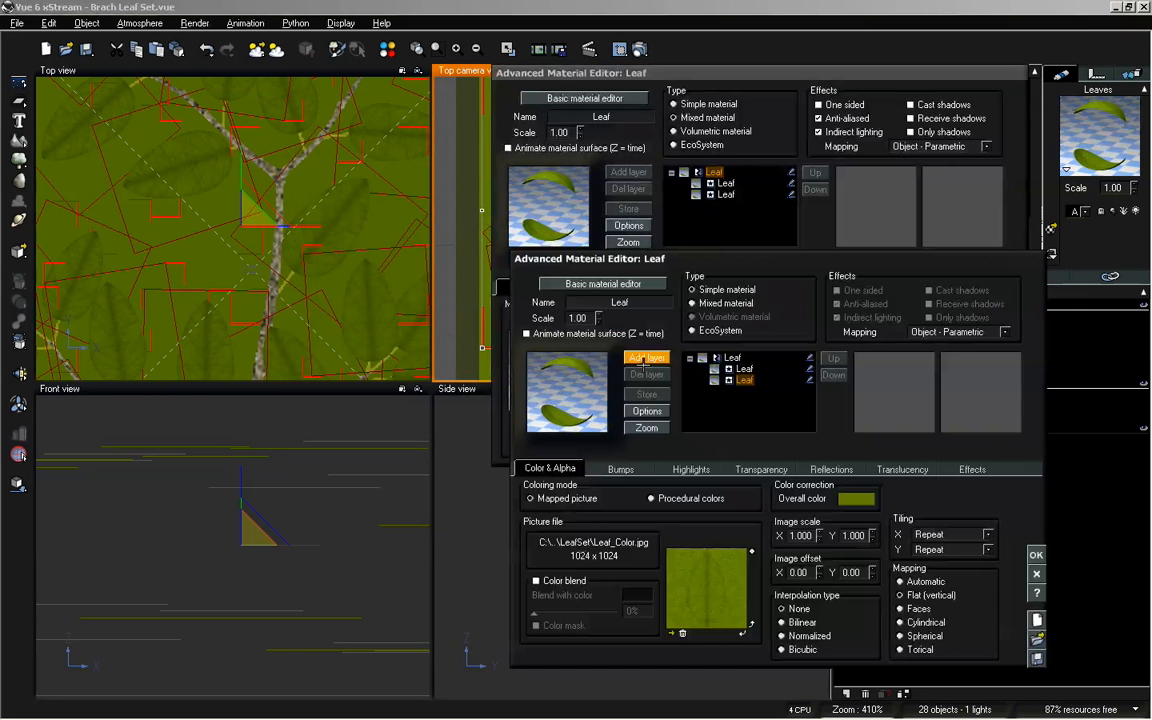
pyautogui.doubleClick(700, 575)
pyautogui.moveTo(292, 374); pyautogui.dragTo(292, 236)
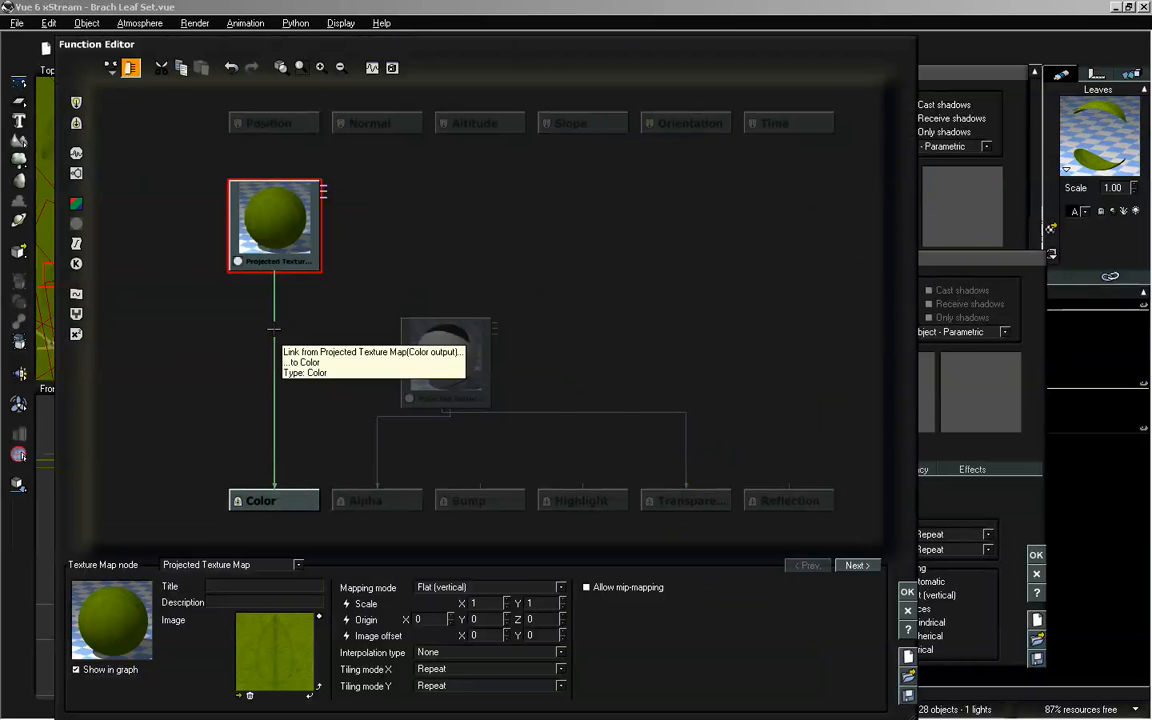
pyautogui.click(234, 319)
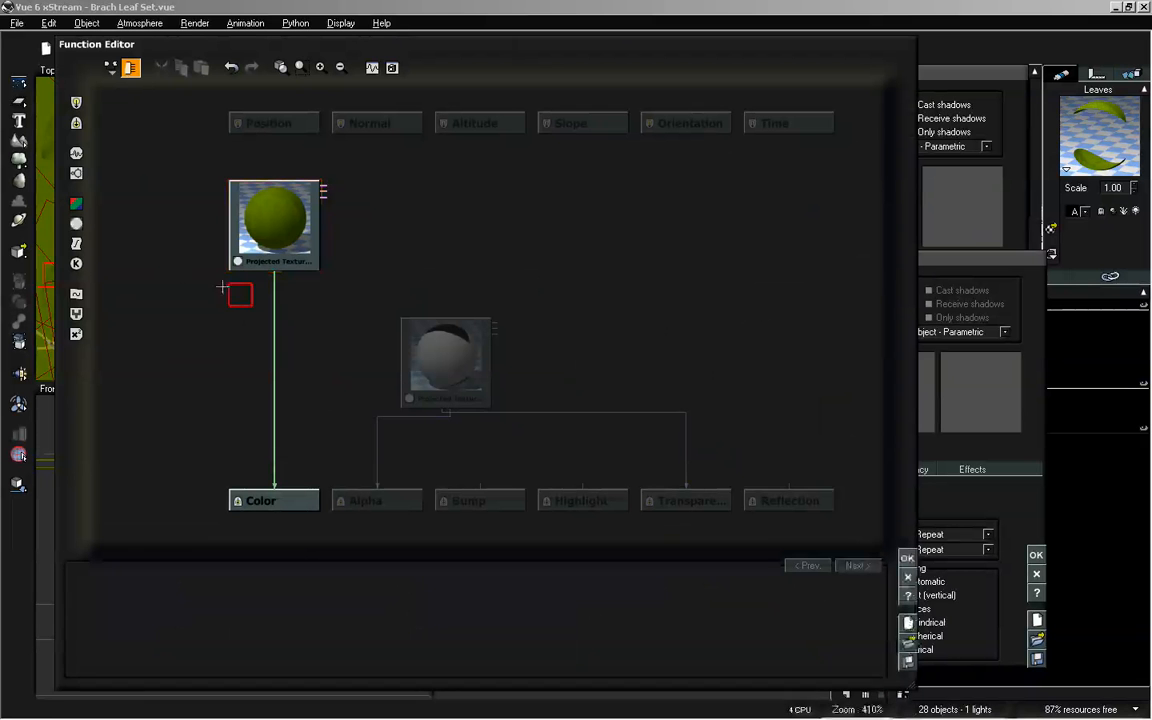
pyautogui.click(76, 203)
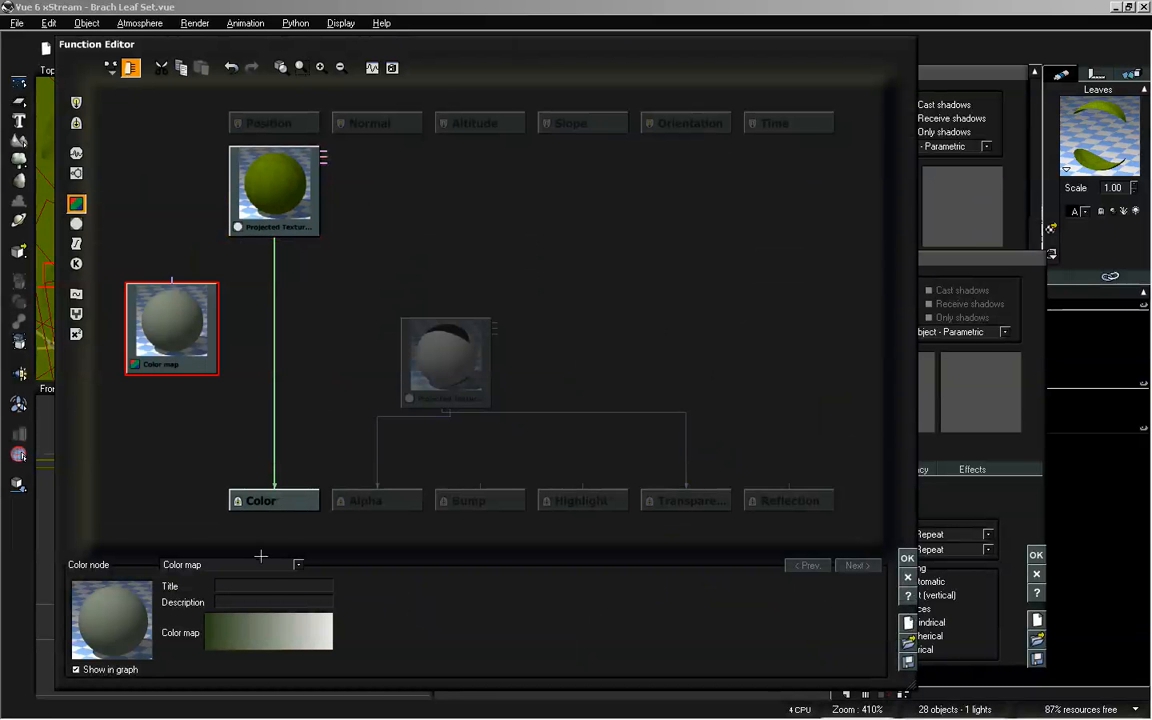
pyautogui.click(232, 565)
pyautogui.moveTo(220, 580)
pyautogui.click(330, 635)
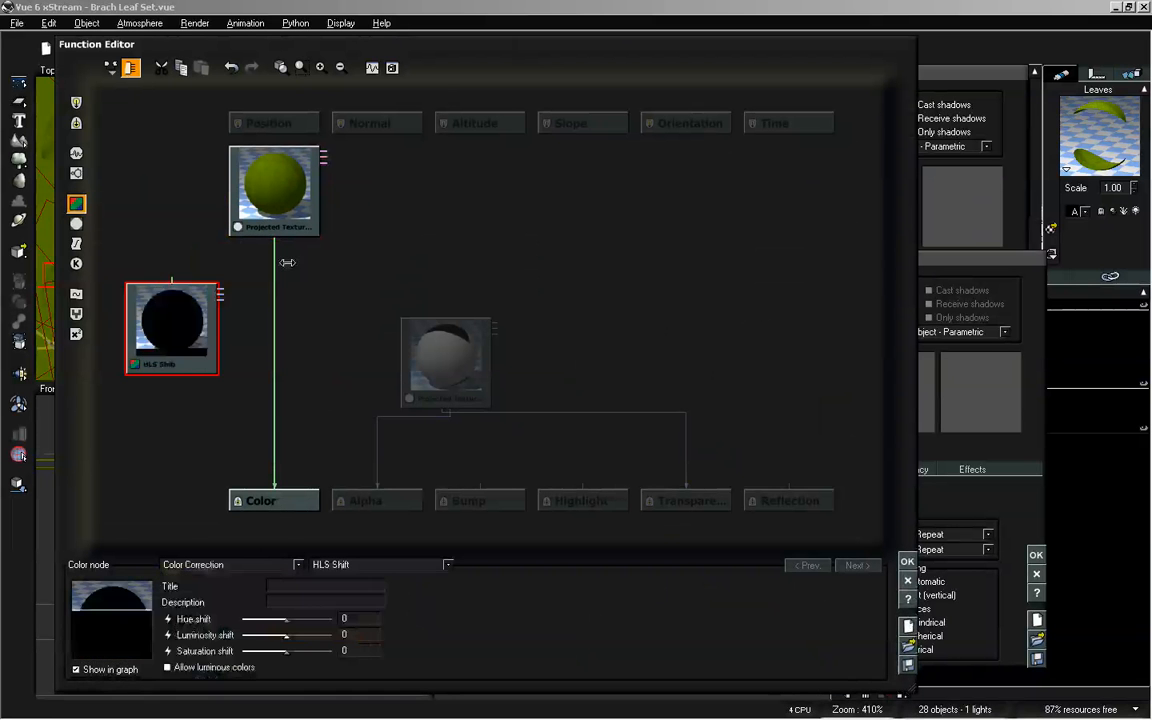
# Insert the HLS Shift node between the projected leaf texture map and the Color output, aligning the nodes in one column
pyautogui.moveTo(172, 316); pyautogui.dragTo(242, 351)
pyautogui.moveTo(271, 240); pyautogui.dragTo(267, 365)
pyautogui.moveTo(274, 309); pyautogui.dragTo(270, 237)
pyautogui.moveTo(272, 190); pyautogui.dragTo(272, 268)
pyautogui.click(308, 432)
pyautogui.click(291, 350)
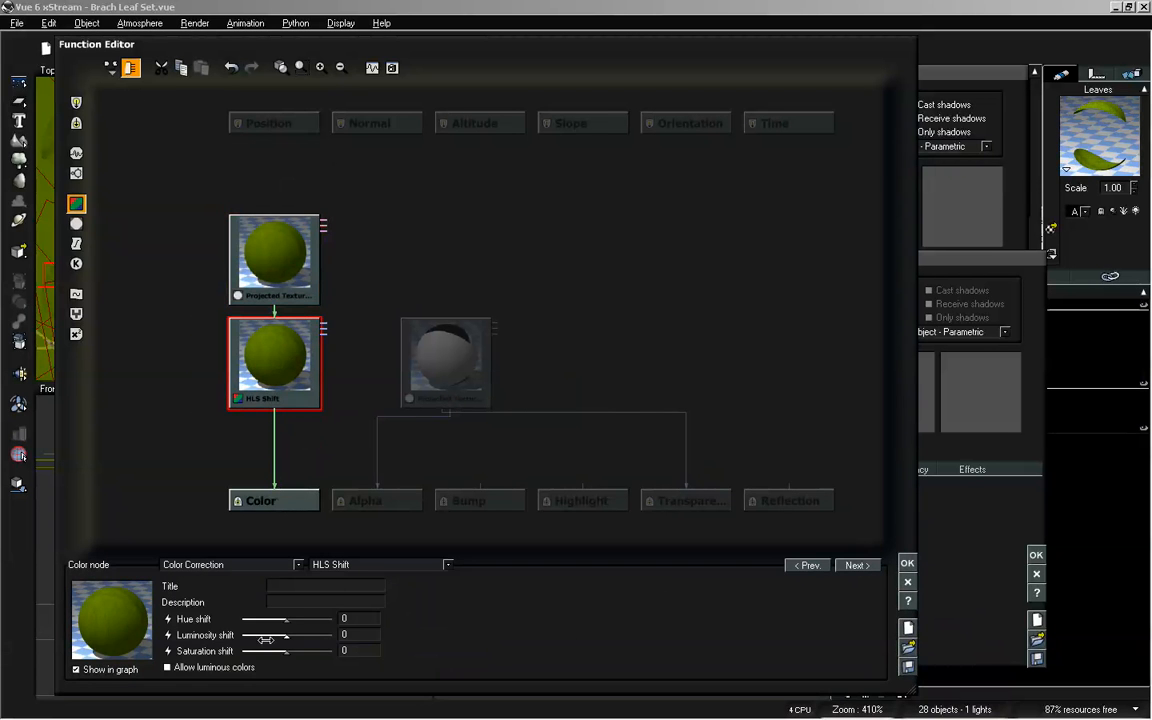
# Set the HLS Shift's hue shift to -0.01754 and luminosity shift to 0.070175, and accept the Material 2 changes
pyautogui.moveTo(290, 618); pyautogui.dragTo(287, 617)
pyautogui.moveTo(287, 617); pyautogui.dragTo(286, 617)
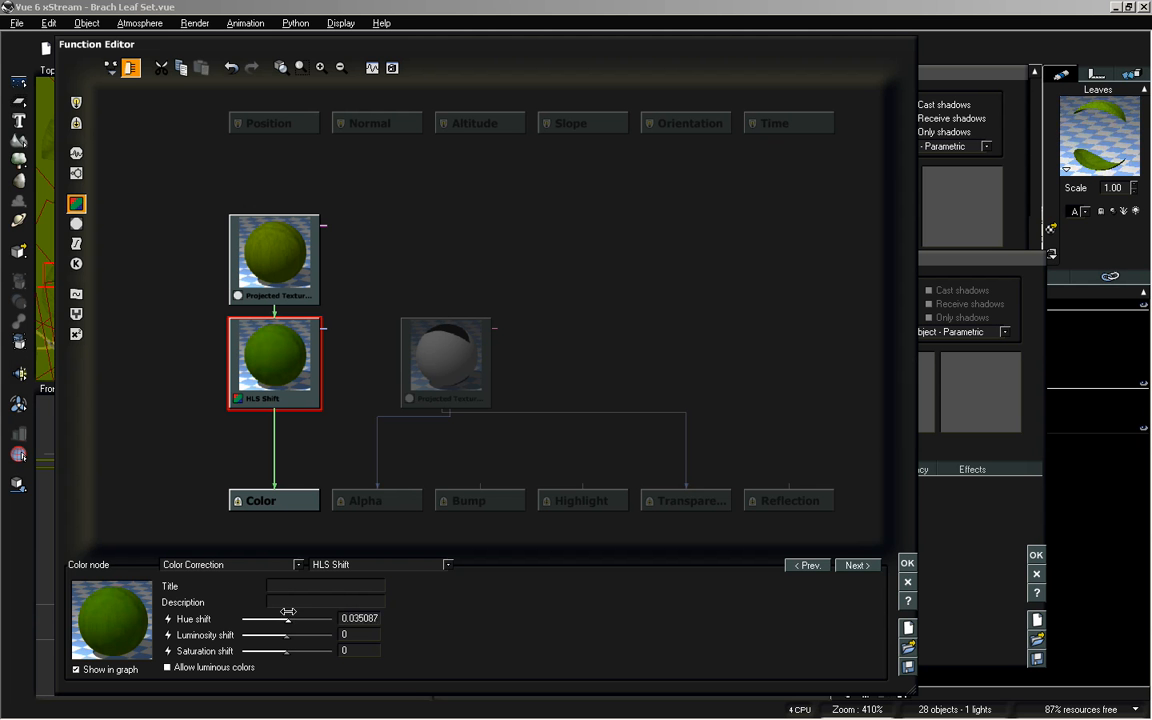
pyautogui.moveTo(289, 613); pyautogui.dragTo(290, 636)
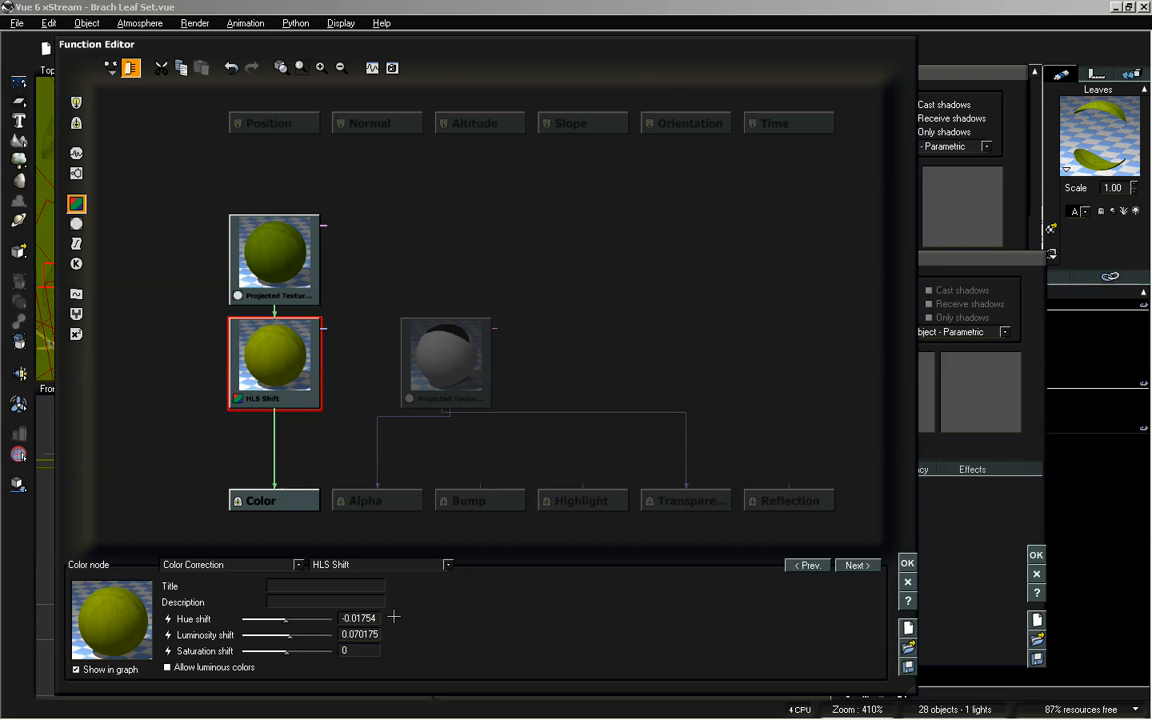
pyautogui.click(909, 563)
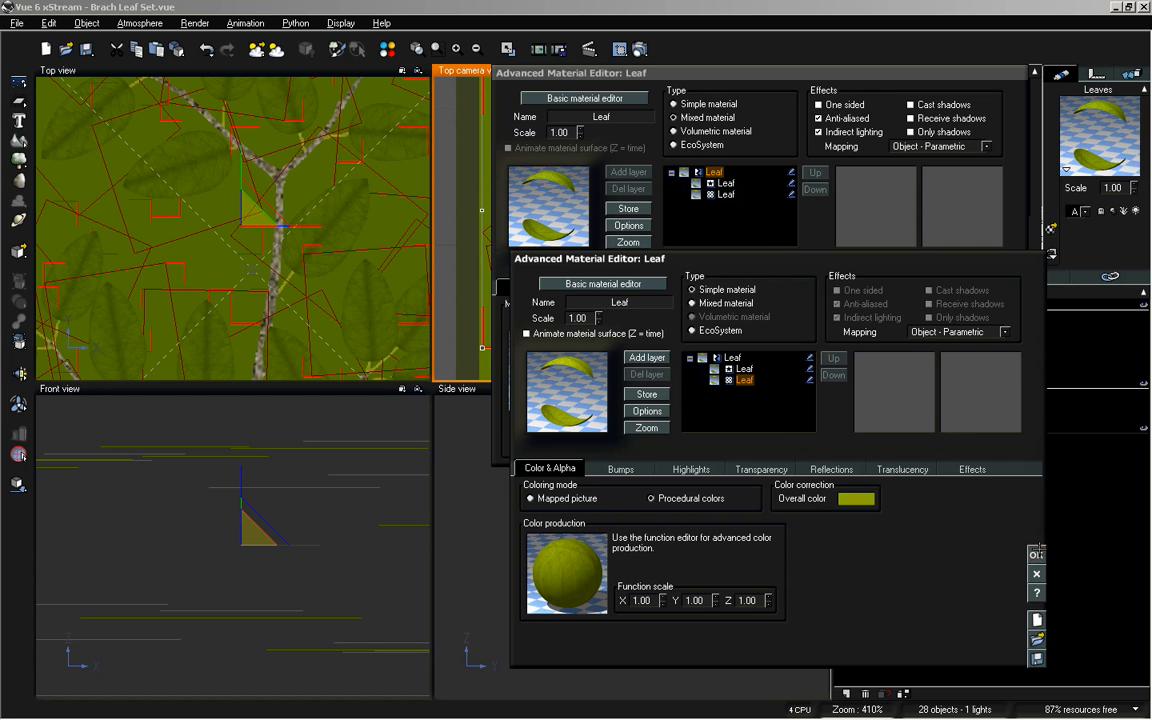
pyautogui.press('Return')
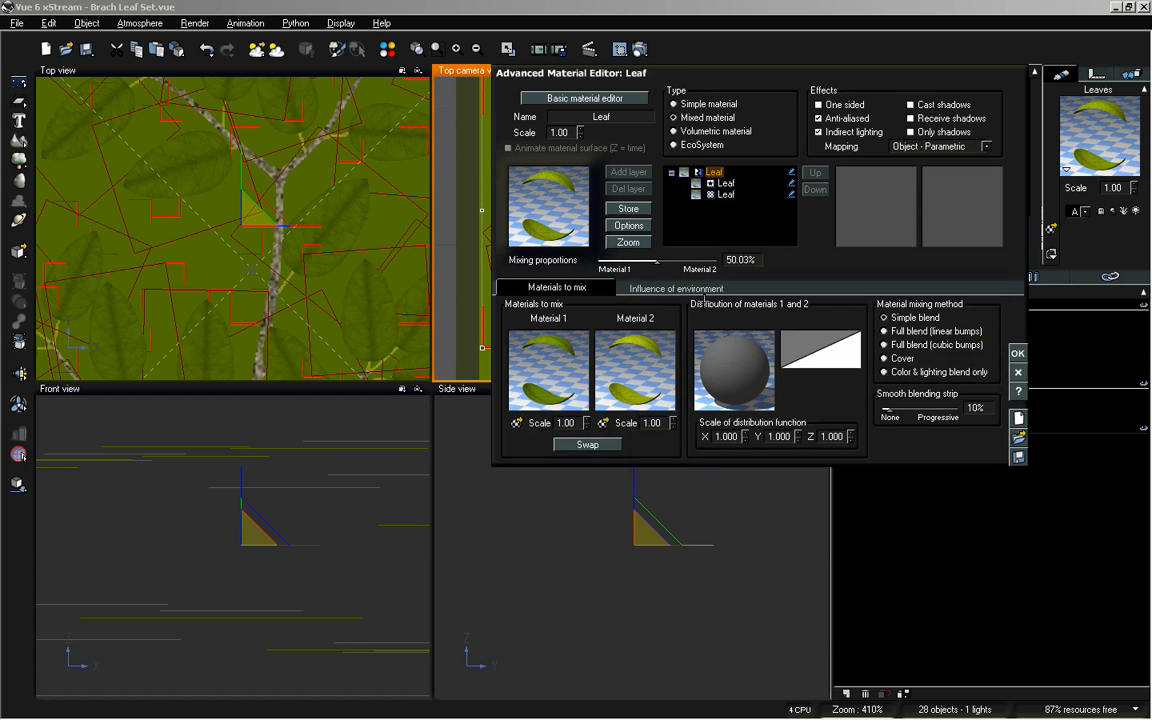
# Open the function for the distribution of materials 1 and 2 and add a Position Options input node
pyautogui.click(726, 351)
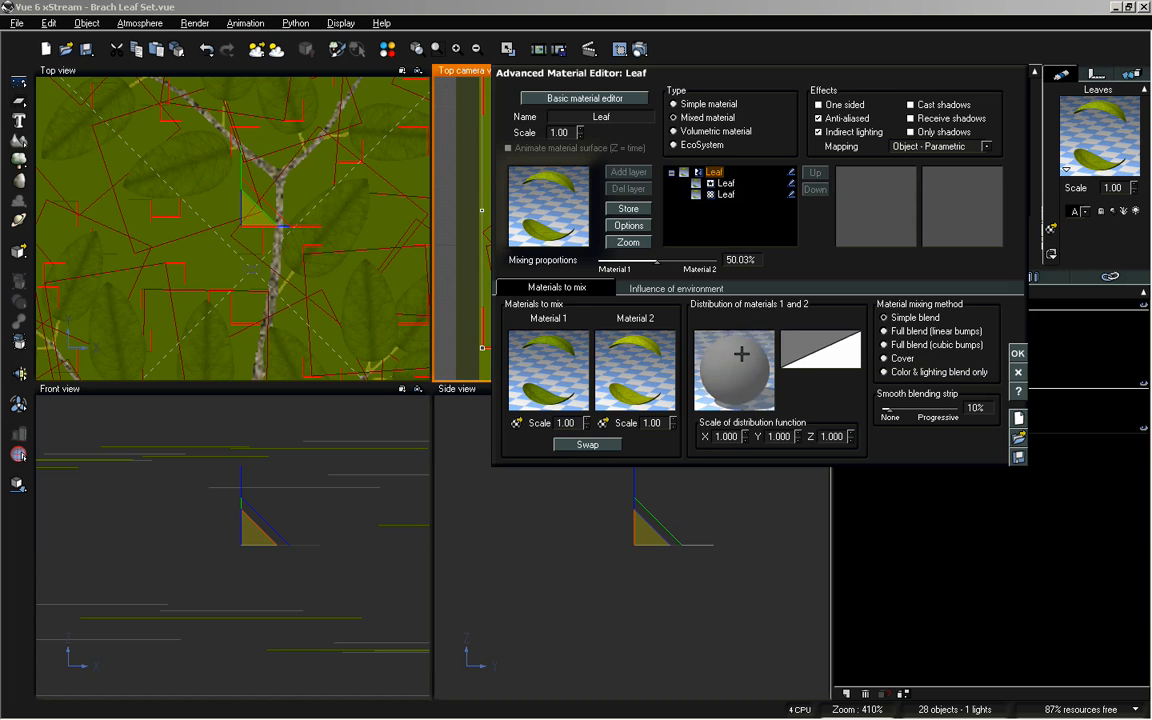
pyautogui.rightClick(726, 351)
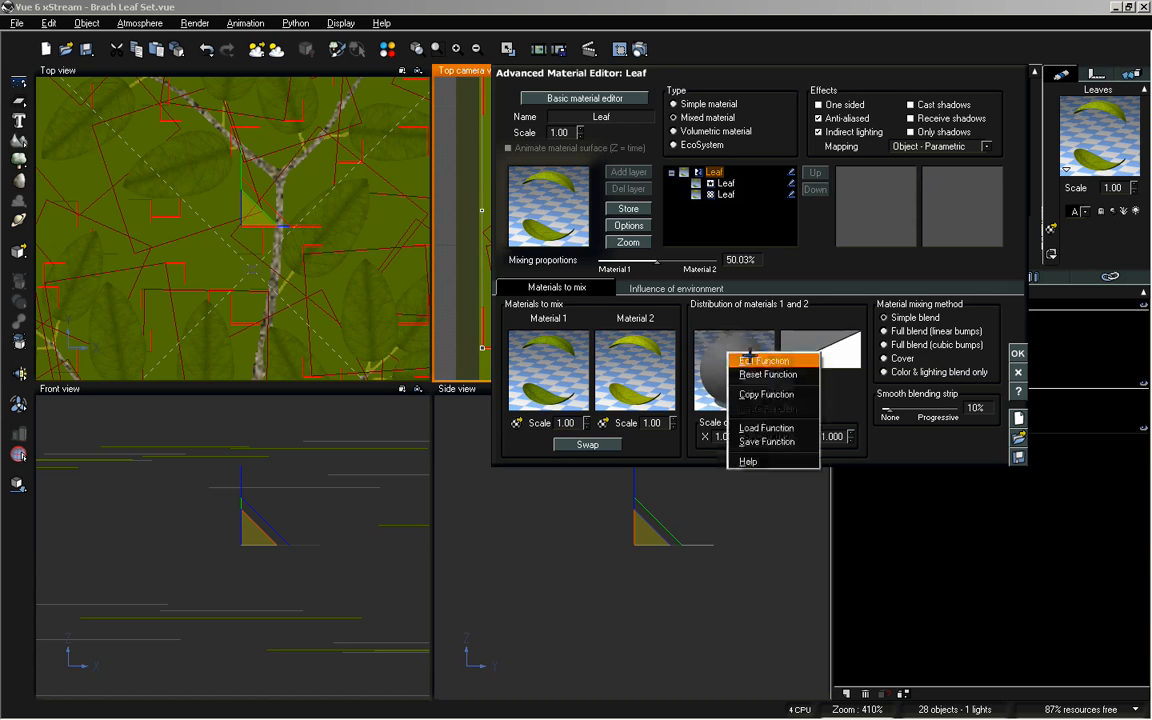
pyautogui.click(760, 360)
pyautogui.click(370, 235)
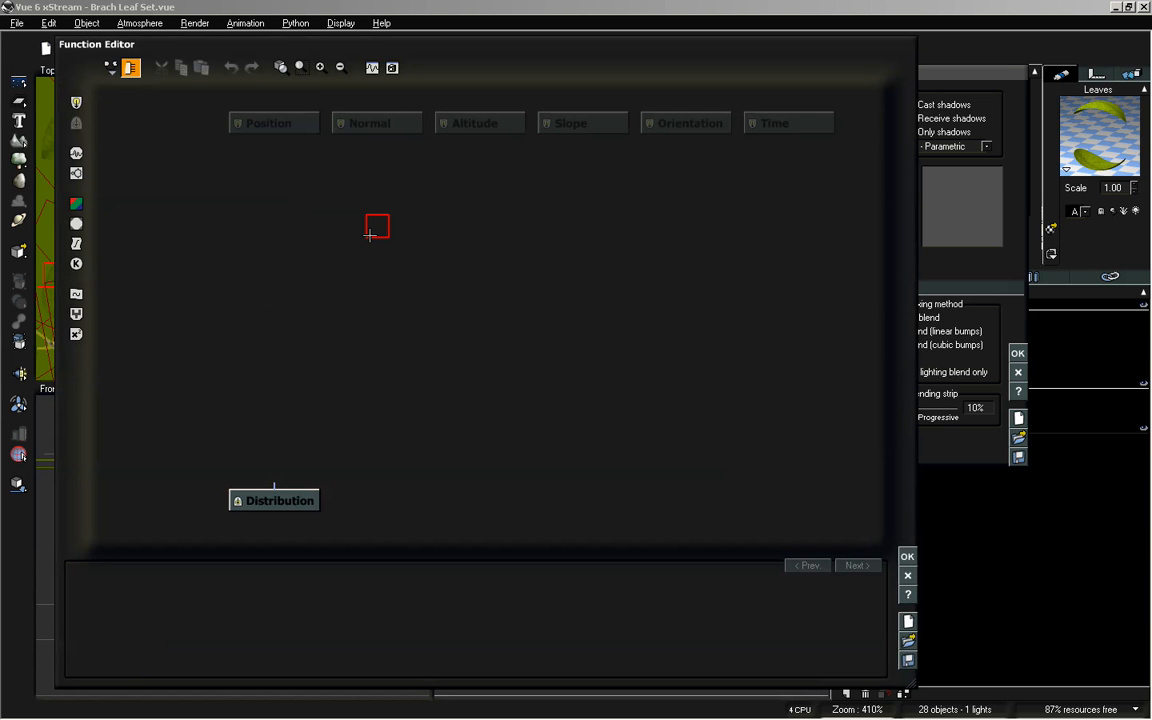
pyautogui.rightClick(396, 222)
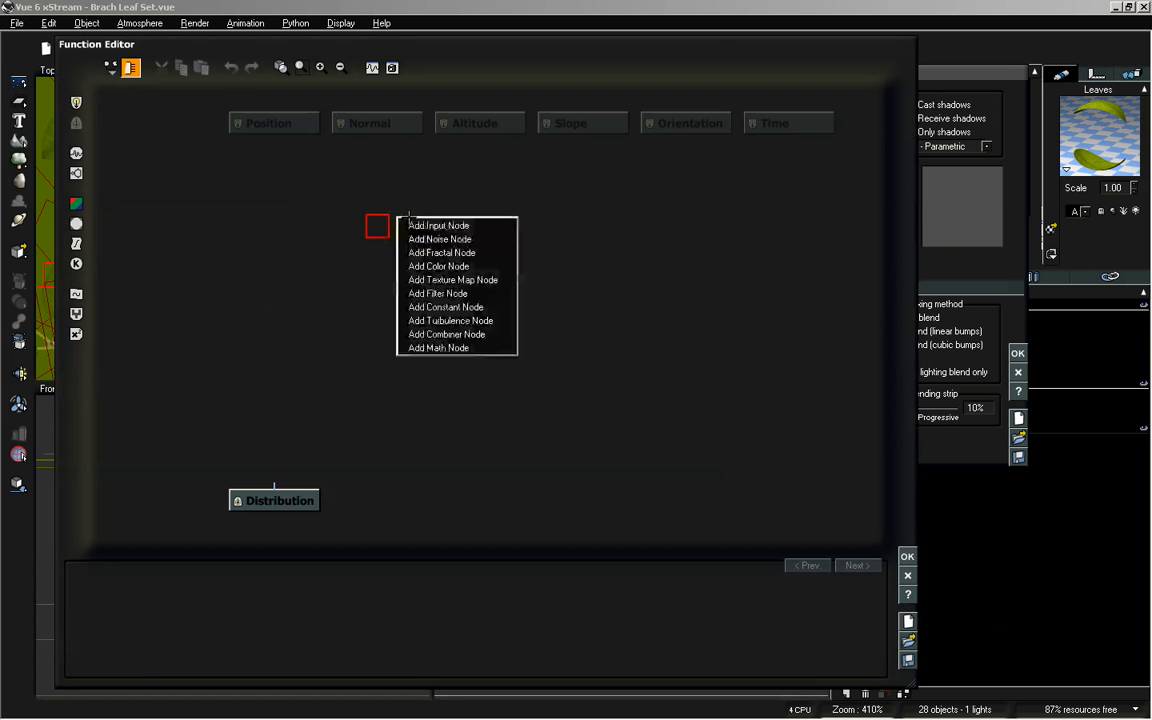
pyautogui.moveTo(458, 225)
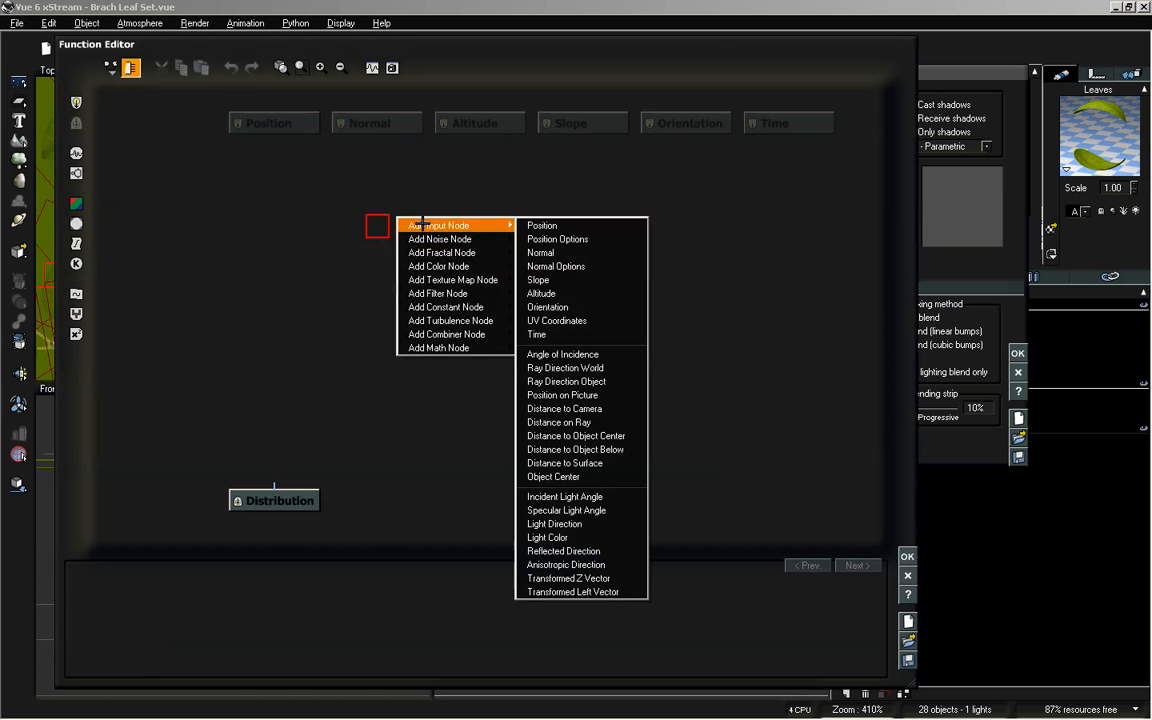
pyautogui.click(573, 235)
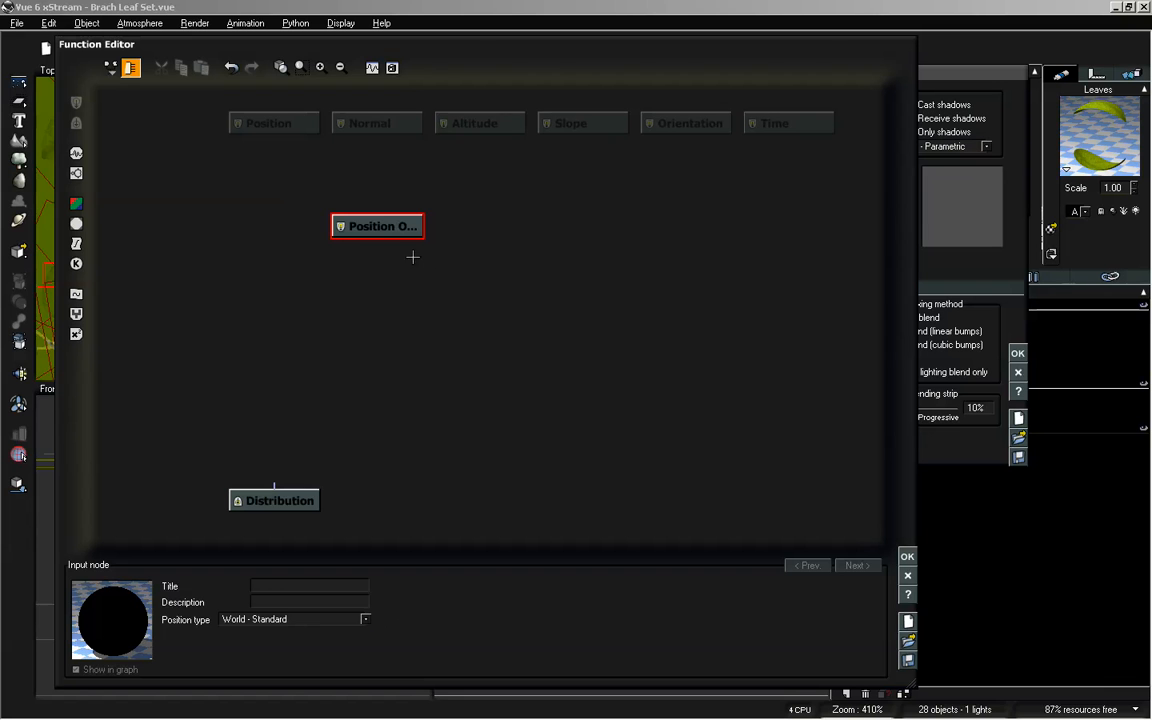
pyautogui.moveTo(390, 228); pyautogui.dragTo(356, 262)
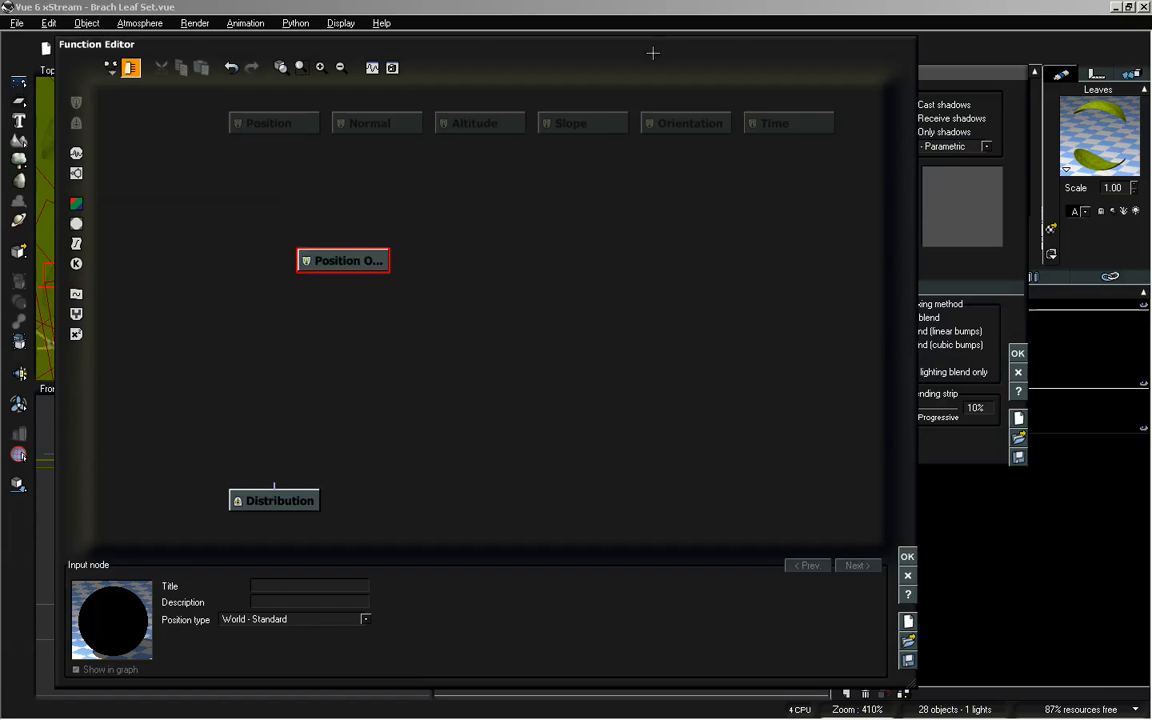
pyautogui.moveTo(657, 41)
pyautogui.mouseDown()
pyautogui.moveTo(593, 41)
pyautogui.moveTo(621, 48)
pyautogui.moveTo(674, 33)
pyautogui.mouseUp()
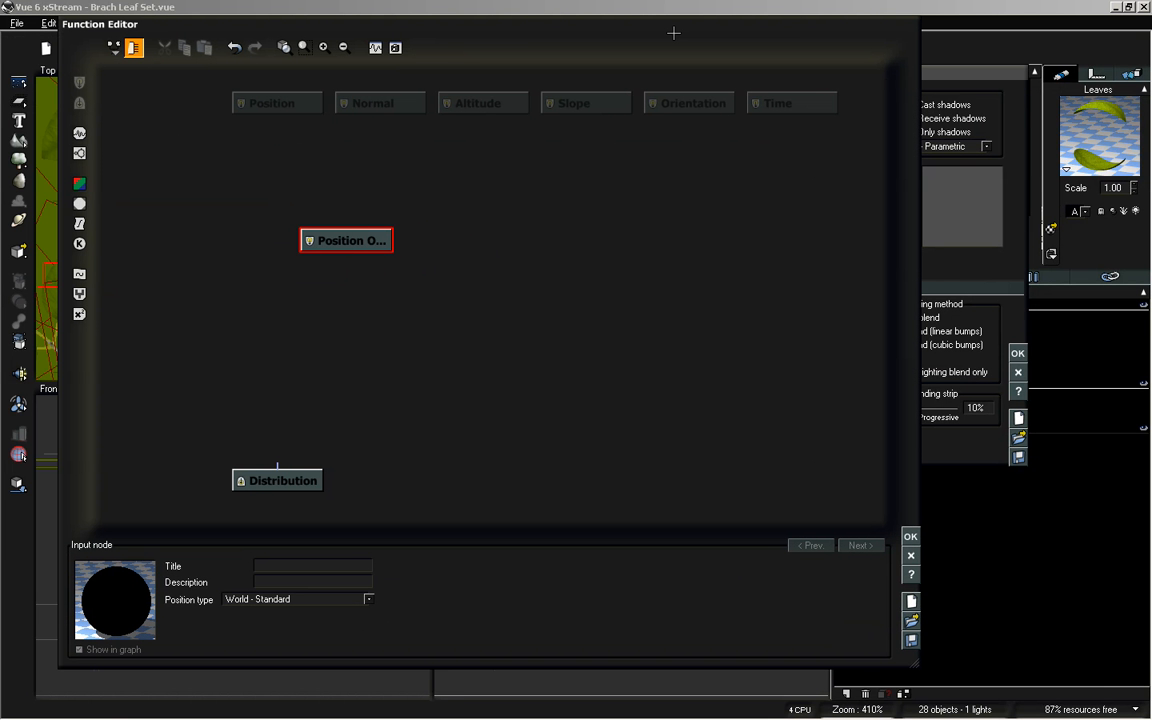
# Compare the default Position input with the Position Options node, and reposition the Position Options node in the graph
pyautogui.click(278, 108)
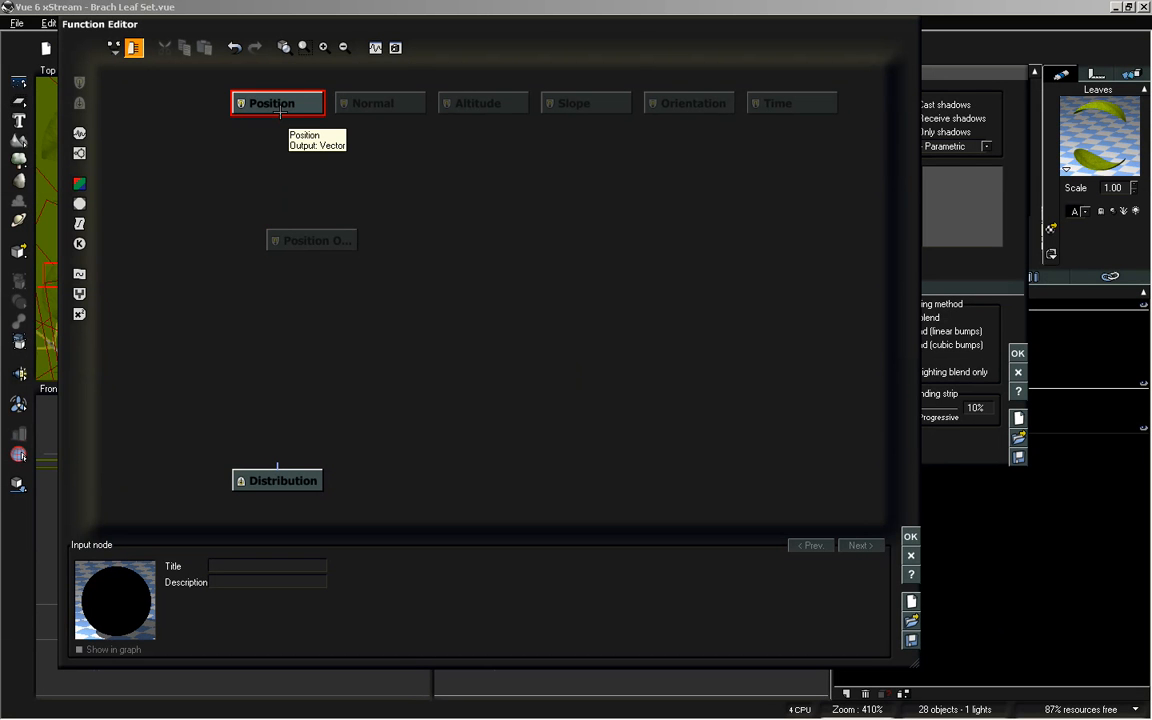
pyautogui.click(338, 231)
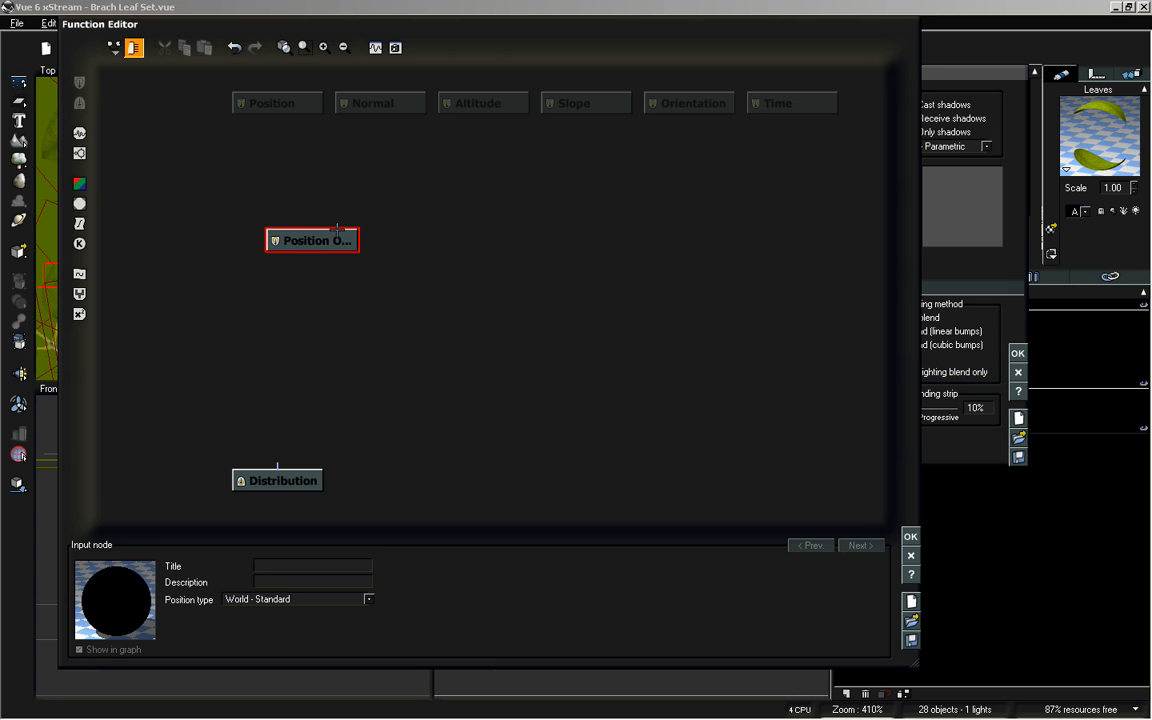
pyautogui.click(358, 310)
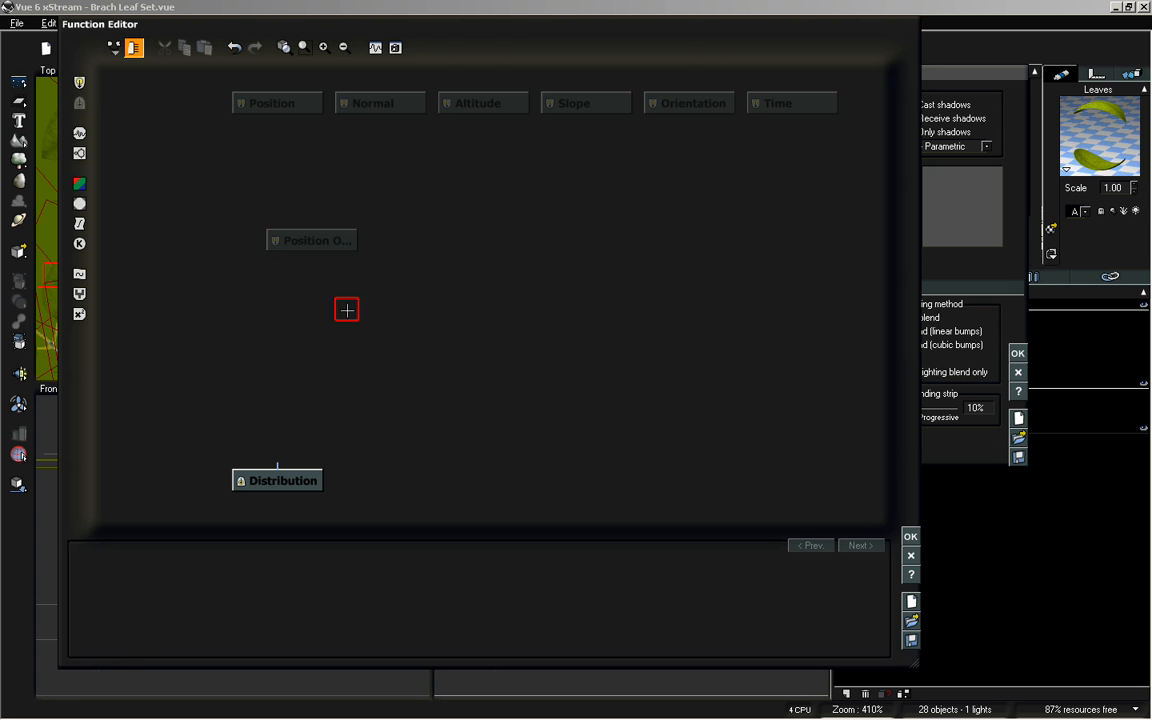
pyautogui.moveTo(331, 249); pyautogui.dragTo(401, 288)
pyautogui.click(455, 377)
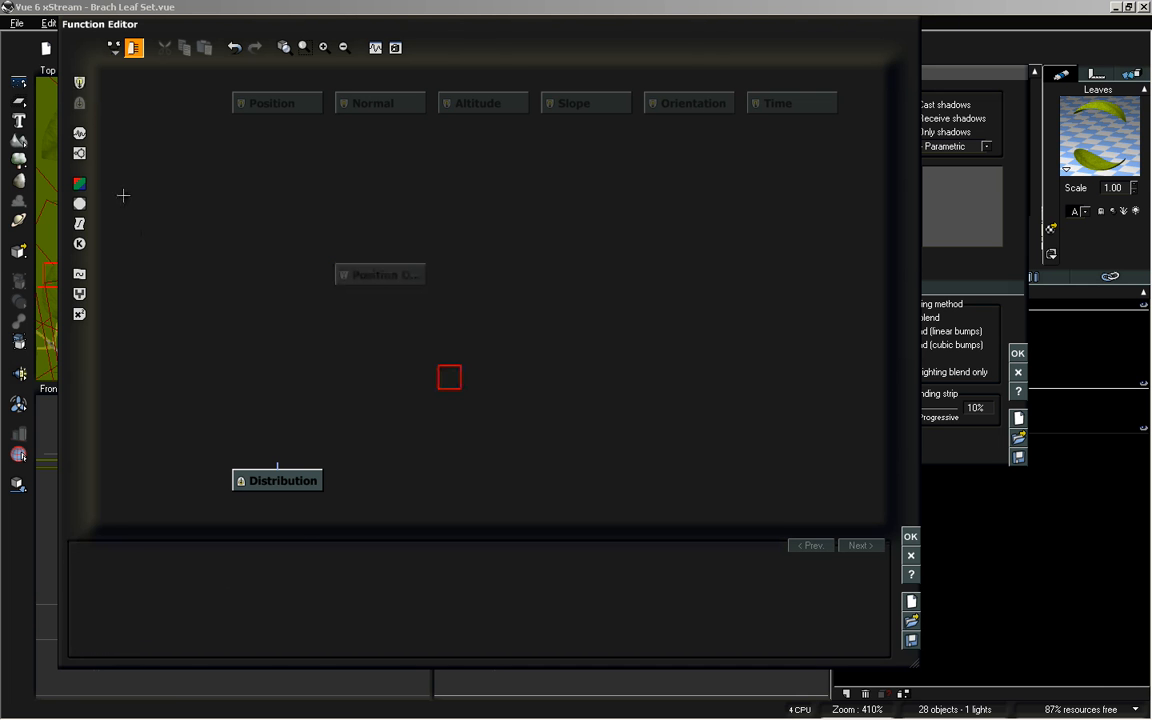
# Add a Simple Fractal node, feed it from Position Options instead of Position, and connect it to the Distribution output
pyautogui.click(79, 133)
pyautogui.moveTo(476, 420); pyautogui.dragTo(270, 385)
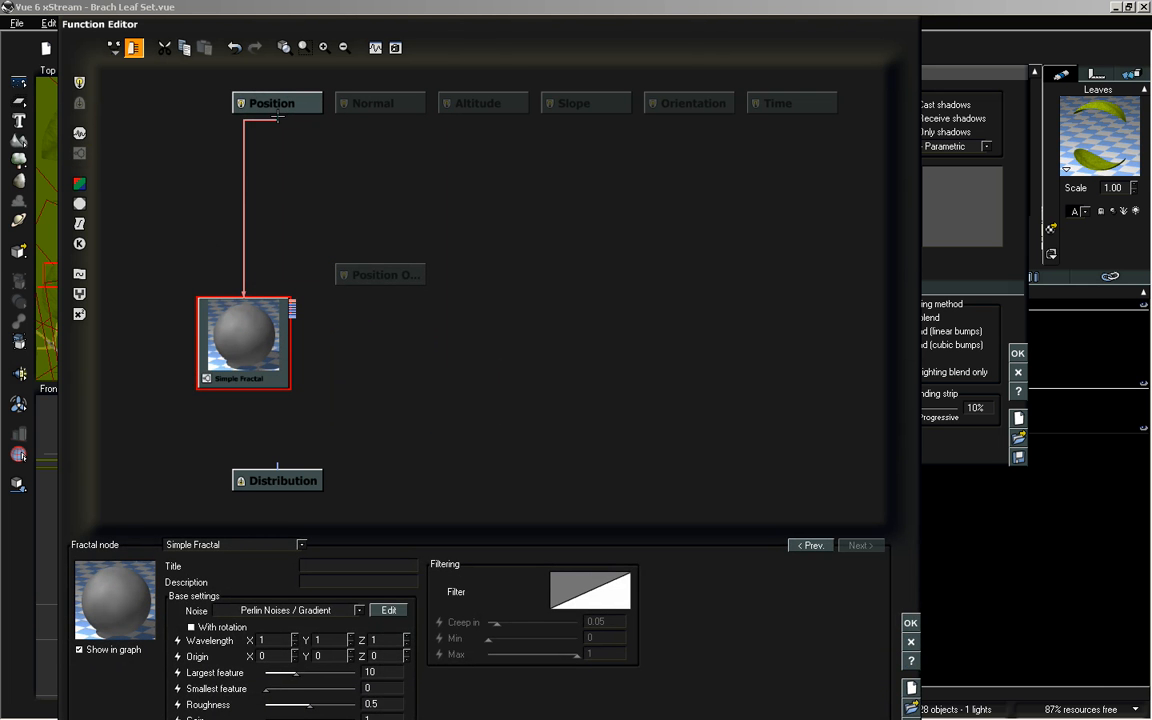
pyautogui.moveTo(282, 118); pyautogui.dragTo(366, 244)
pyautogui.moveTo(273, 463); pyautogui.dragTo(312, 379)
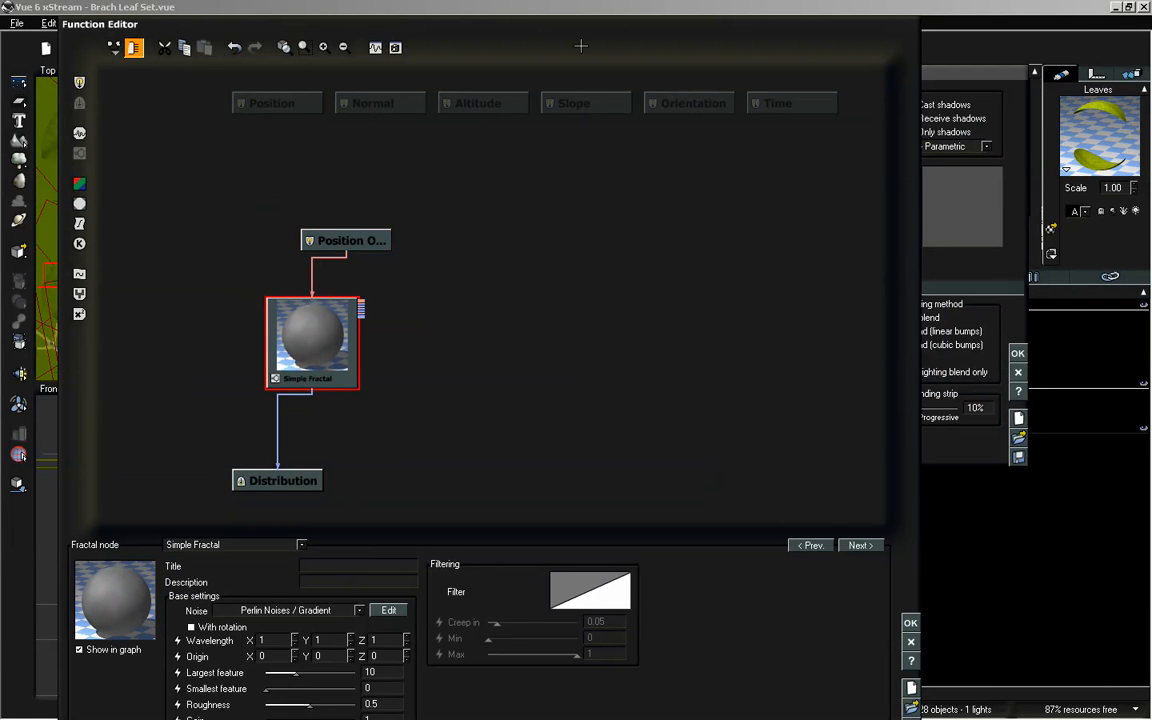
pyautogui.moveTo(189, 23)
pyautogui.mouseDown()
pyautogui.moveTo(192, 8)
pyautogui.moveTo(191, 48)
pyautogui.moveTo(207, 15)
pyautogui.mouseUp()
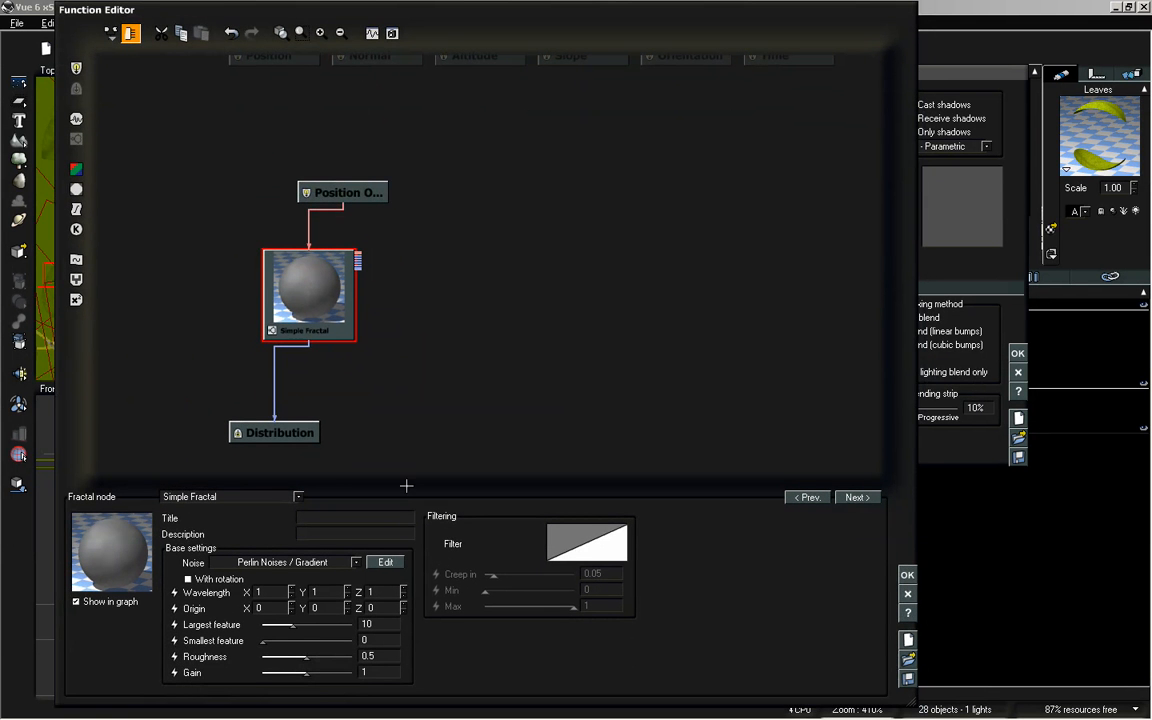
# Set the Simple Fractal's roughness to 0.578947 and gain to 2.53226, and accept the function and the Leaf material
pyautogui.moveTo(306, 657); pyautogui.dragTo(323, 673)
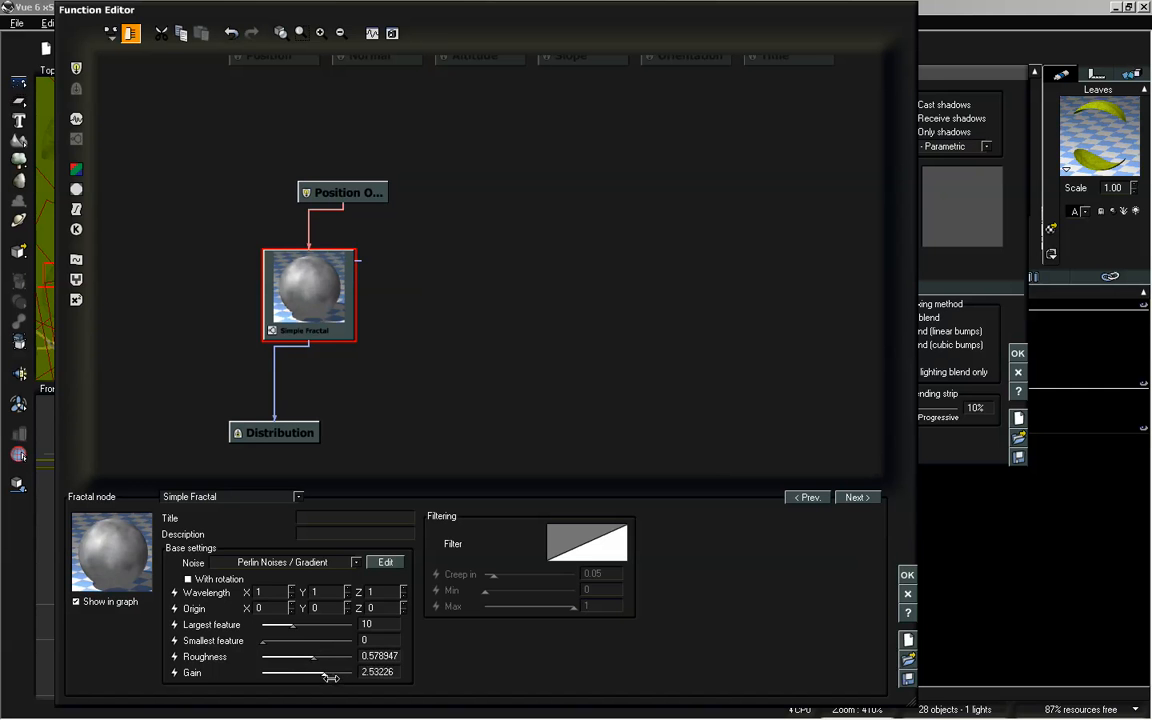
pyautogui.click(906, 574)
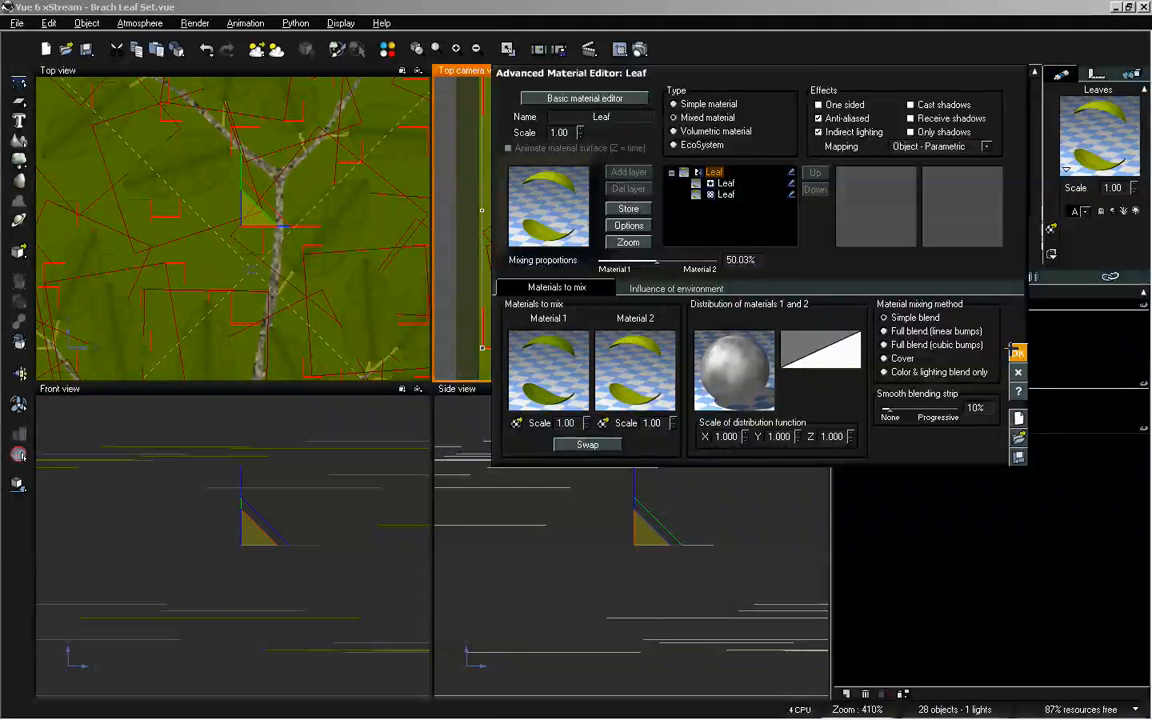
pyautogui.click(1018, 353)
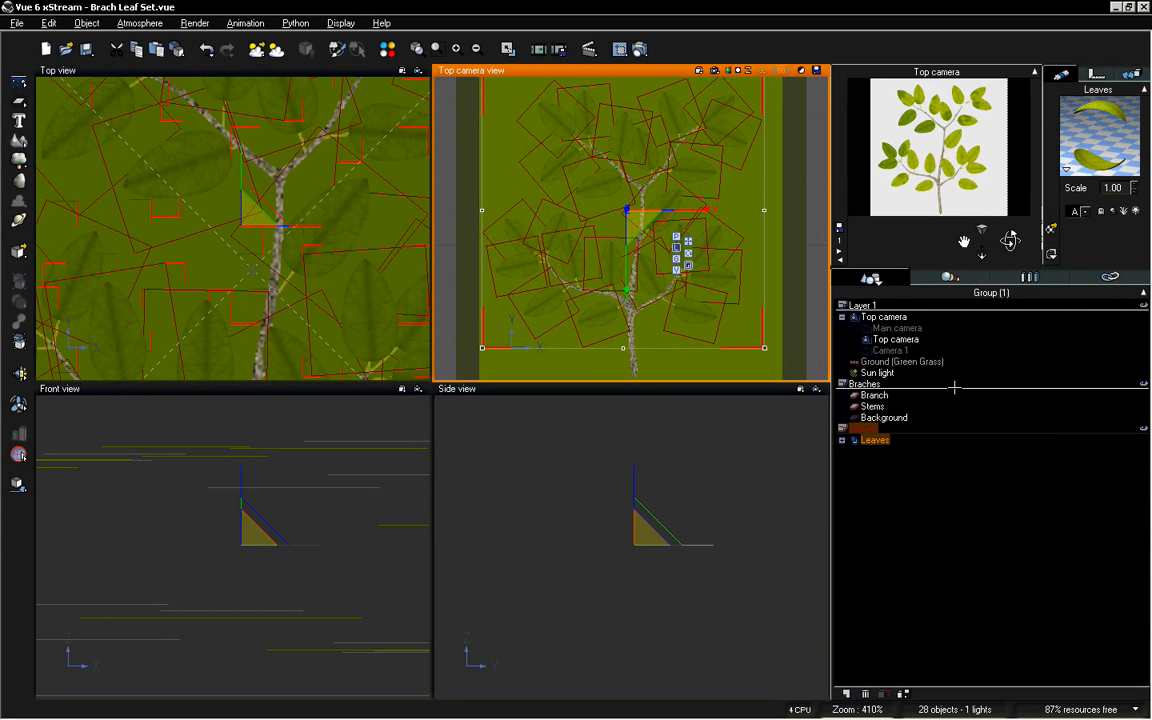
# Reopen the leaf distribution function, set the Simple Fractal's X, Y and Z wavelength to 0.4 and roughness to 0.649123, and accept the changes
pyautogui.doubleClick(1096, 126)
pyautogui.rightClick(727, 372)
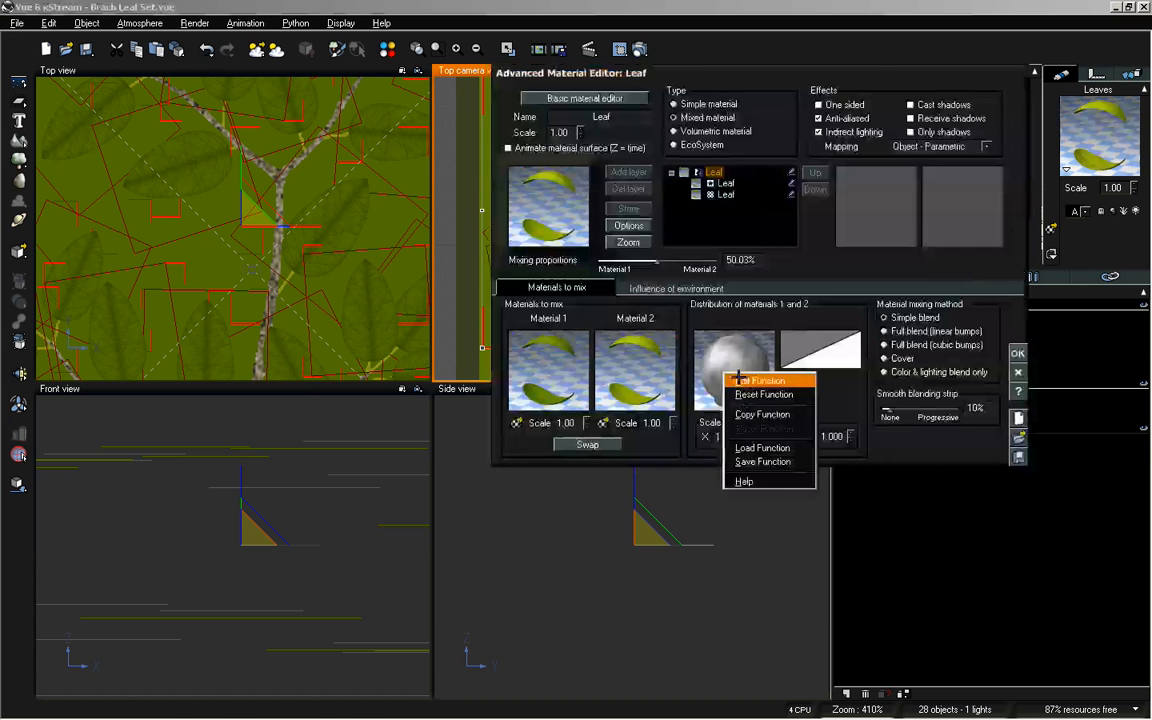
pyautogui.click(739, 380)
pyautogui.click(308, 358)
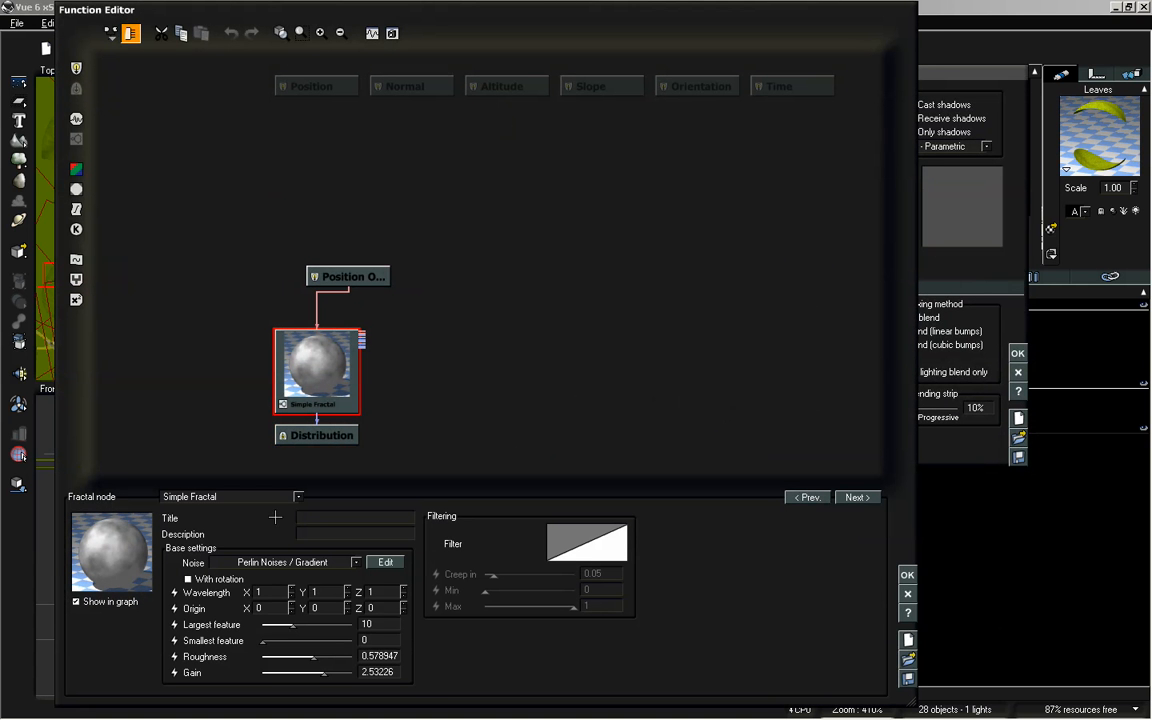
pyautogui.click(284, 591)
pyautogui.write('.4')
pyautogui.click(315, 591)
pyautogui.write('.4')
pyautogui.click(376, 591)
pyautogui.write('.4')
pyautogui.moveTo(315, 656); pyautogui.dragTo(323, 656)
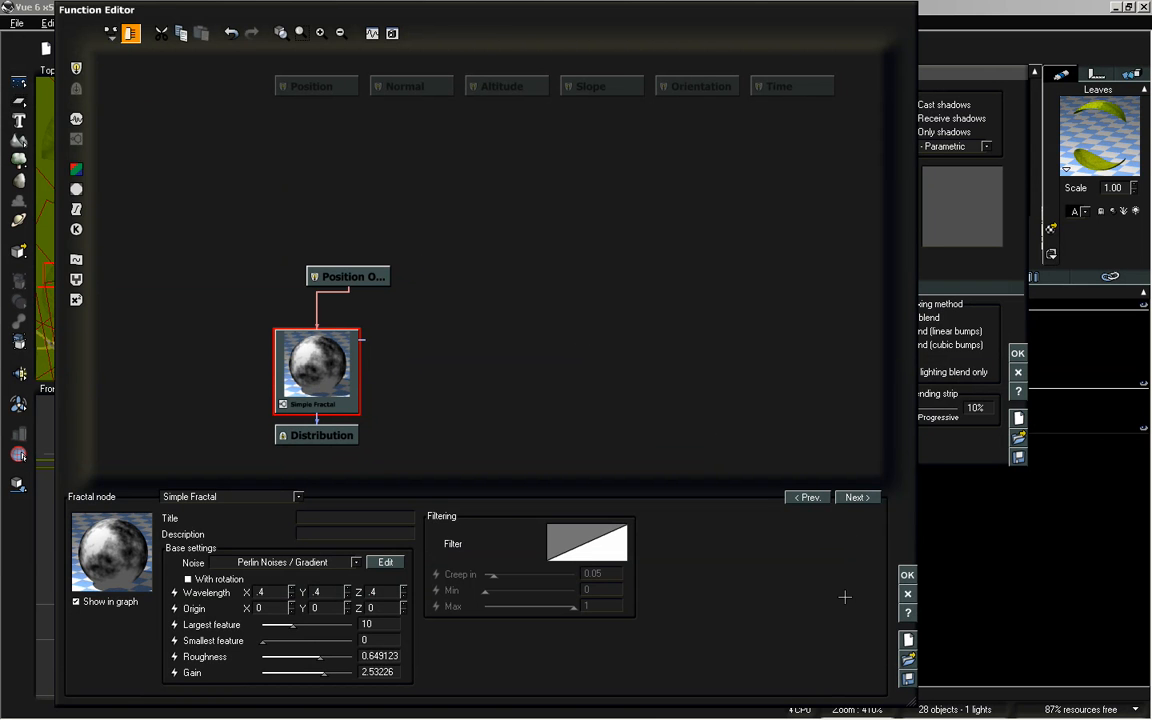
pyautogui.click(902, 576)
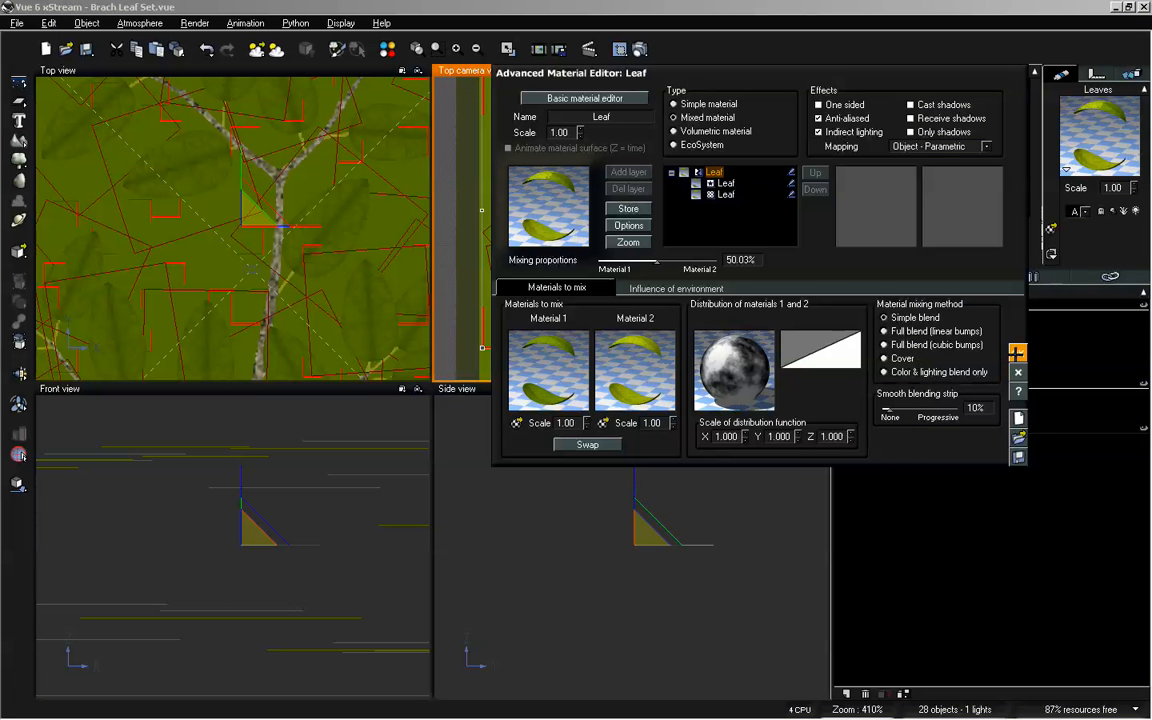
pyautogui.click(1016, 353)
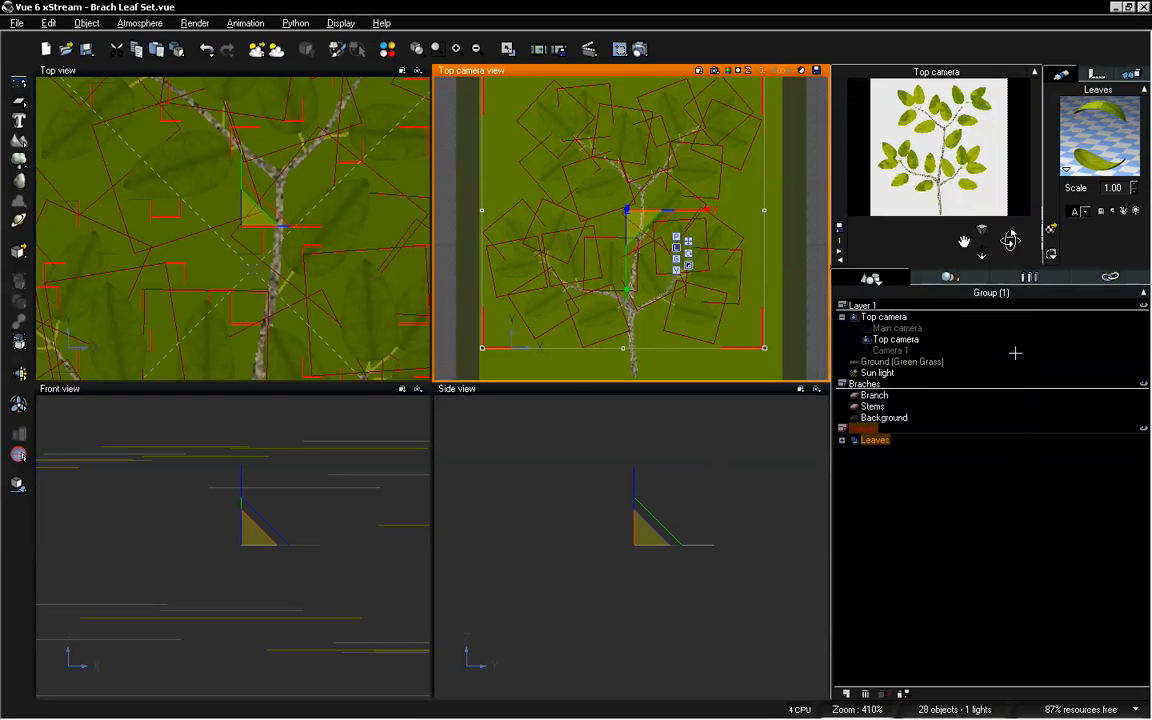
# Reopen the leaf distribution function, lower the Simple Fractal's roughness to 0.535088 and gain to 0.54556, and accept the changes
pyautogui.rightClick(1086, 122)
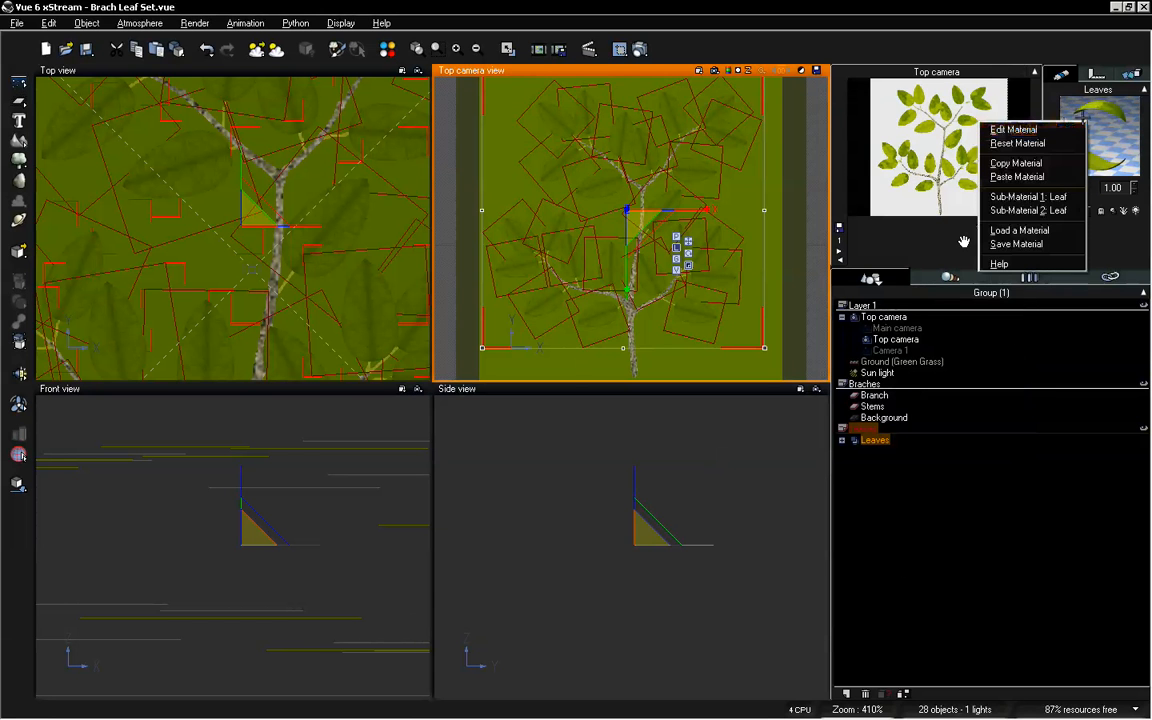
pyautogui.click(1013, 129)
pyautogui.rightClick(745, 373)
pyautogui.click(778, 381)
pyautogui.click(278, 345)
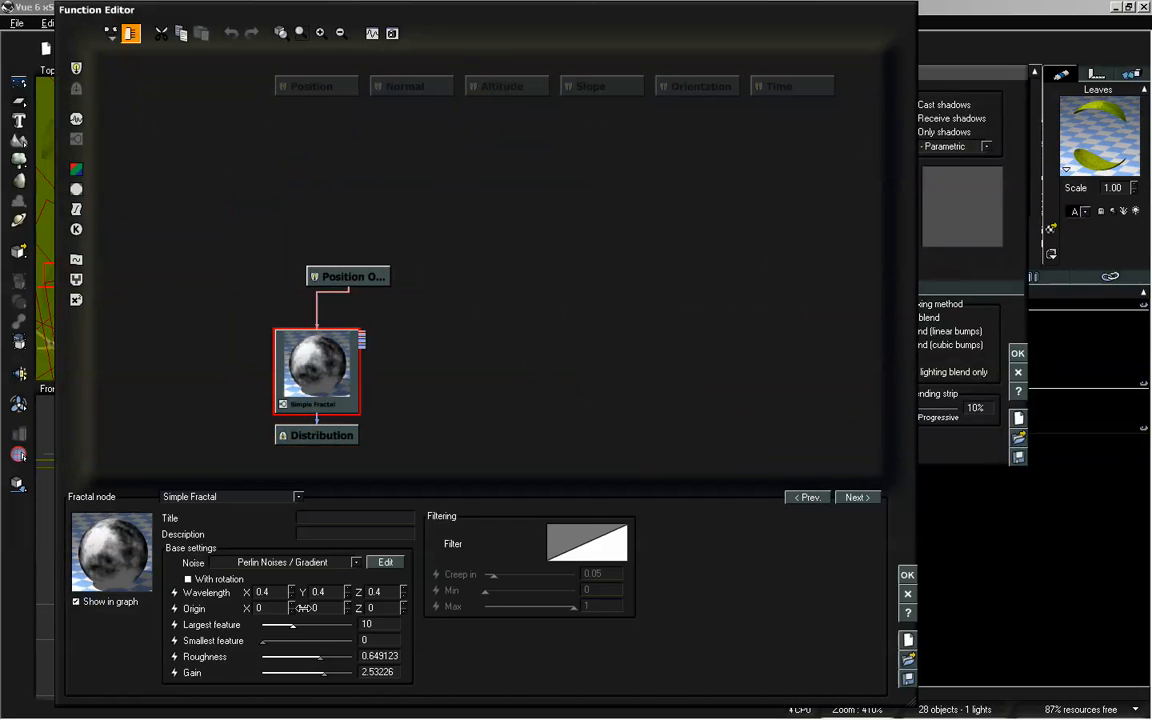
pyautogui.moveTo(327, 678); pyautogui.dragTo(309, 657)
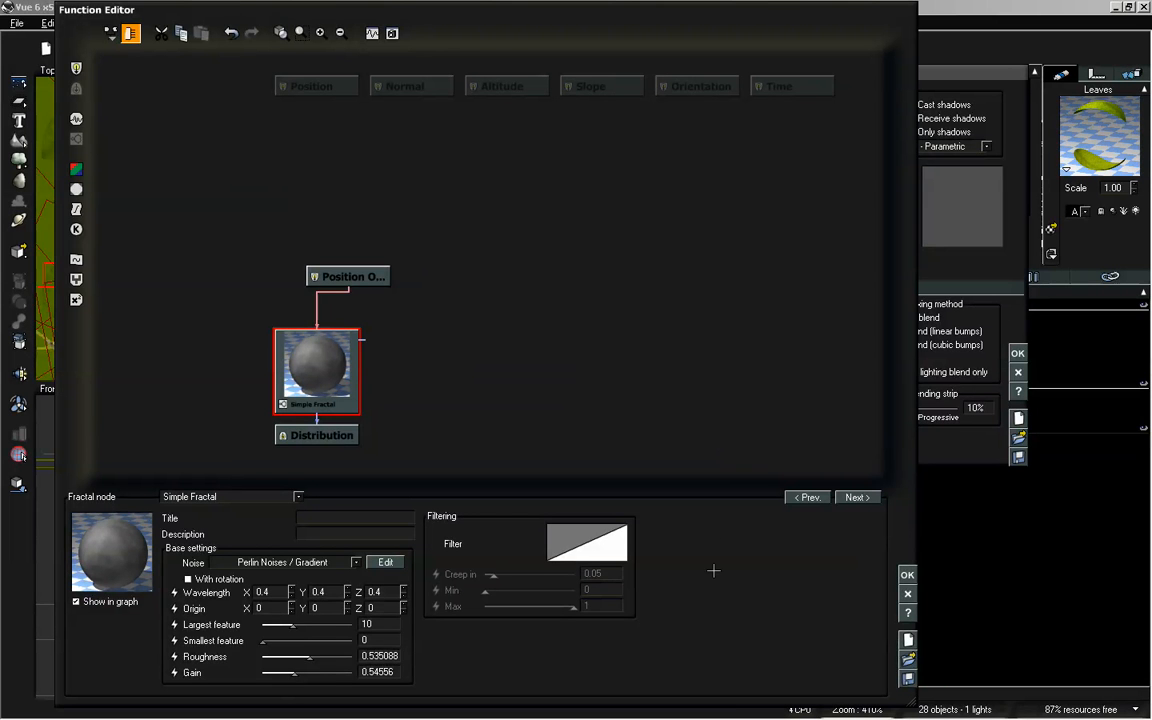
pyautogui.click(907, 574)
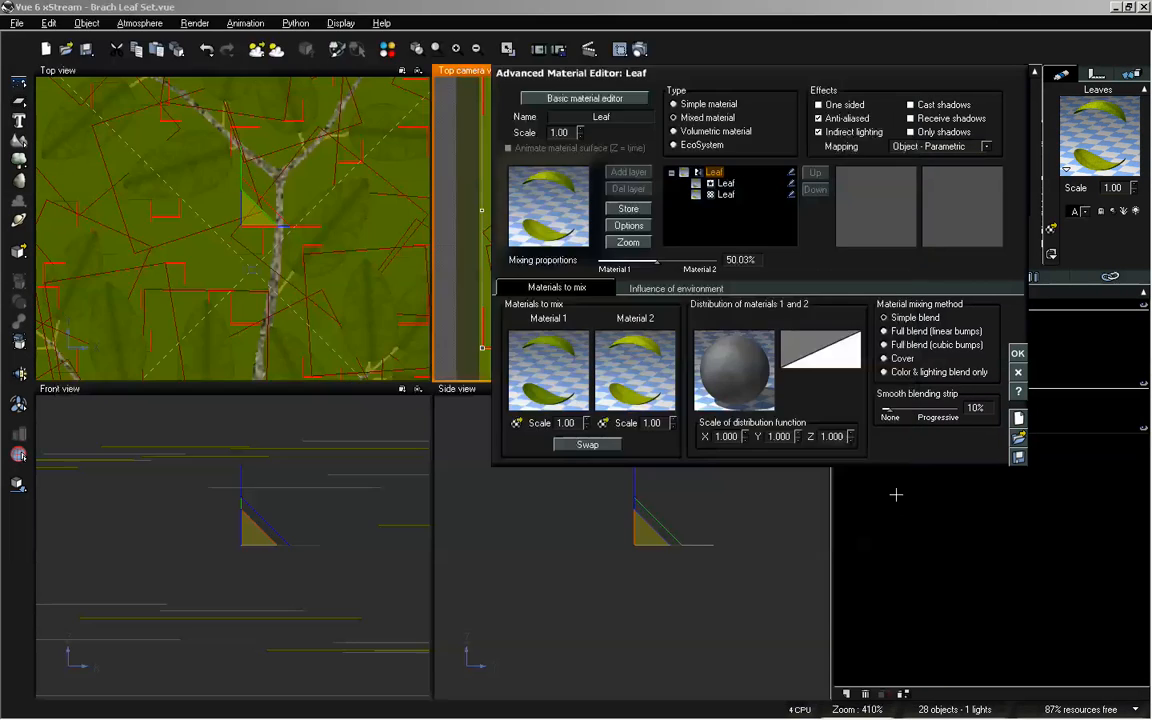
pyautogui.click(1017, 353)
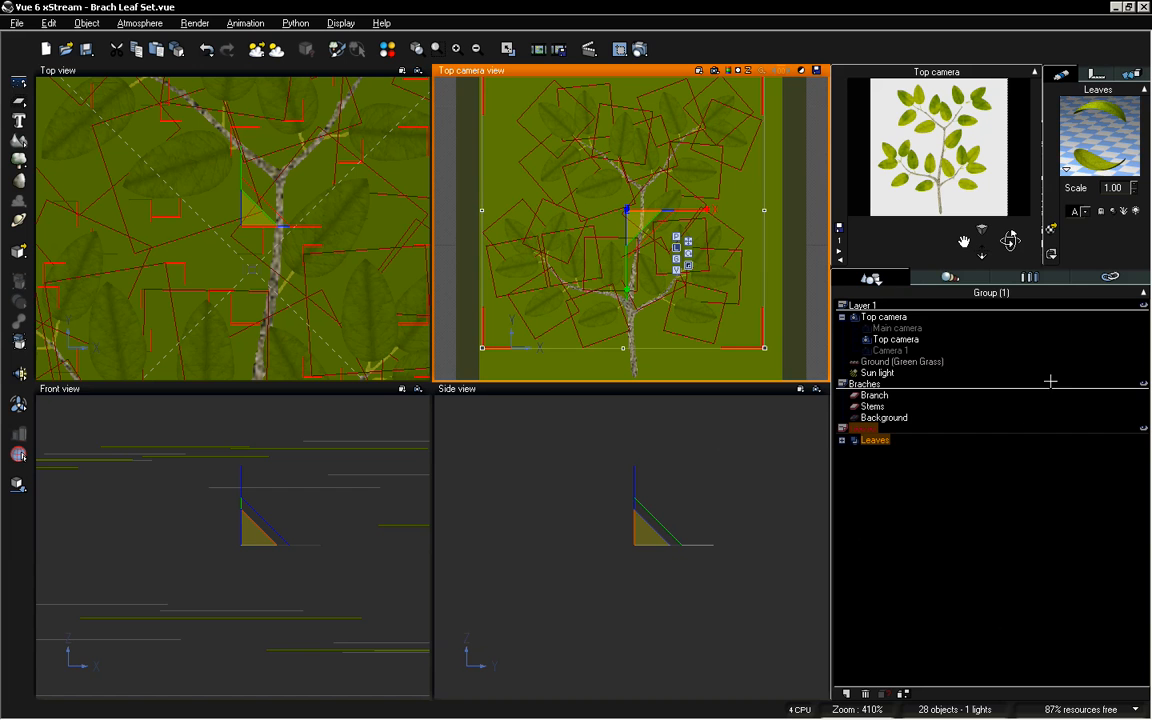
# Reopen the leaf distribution function with the Simple Fractal node selected, and move both editor windows clear of the Top camera preview
pyautogui.rightClick(1076, 140)
pyautogui.click(1074, 141)
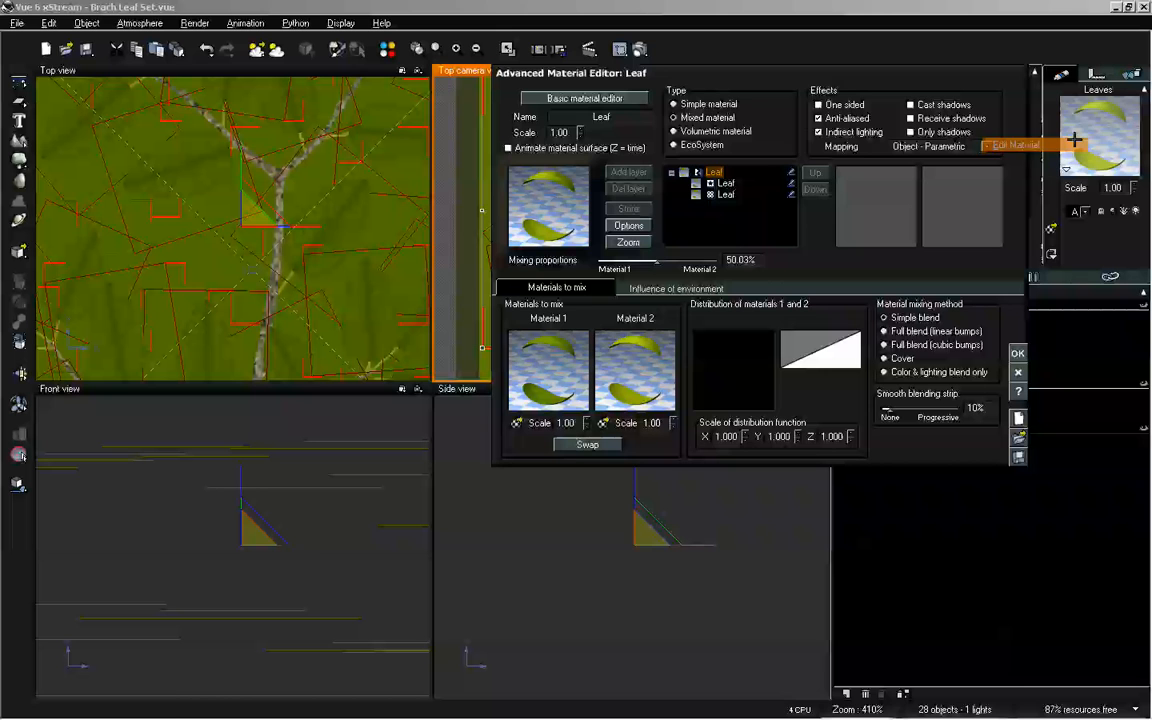
pyautogui.rightClick(711, 381)
pyautogui.click(712, 385)
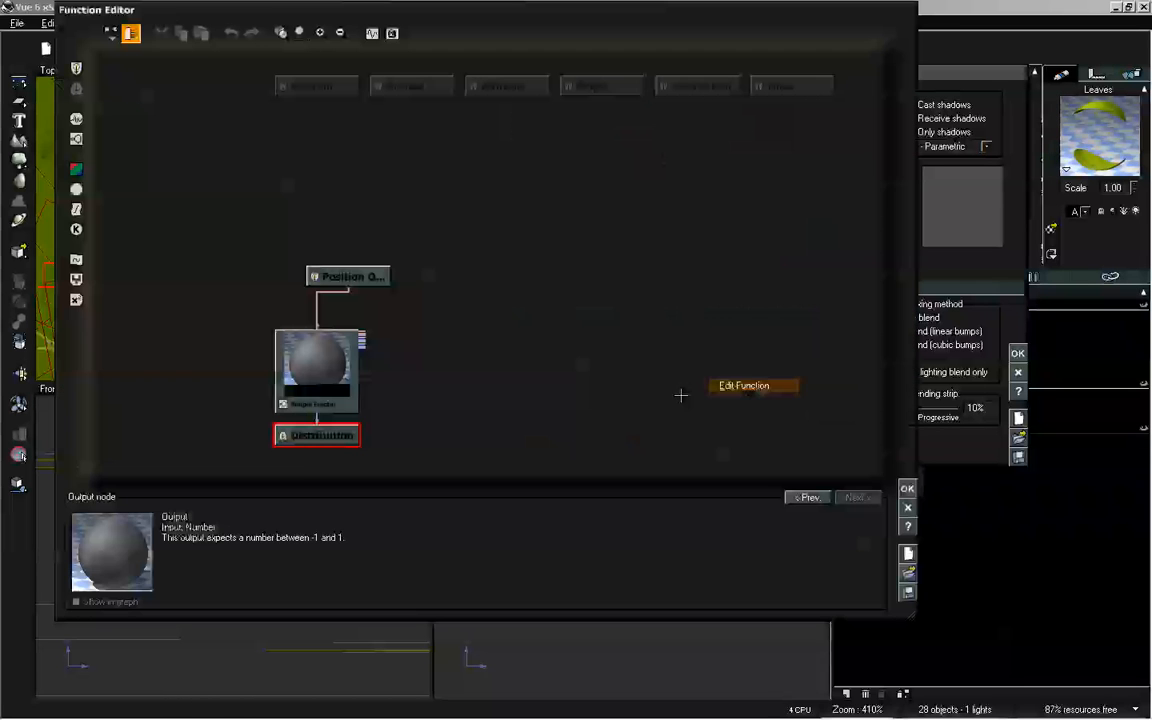
pyautogui.click(316, 365)
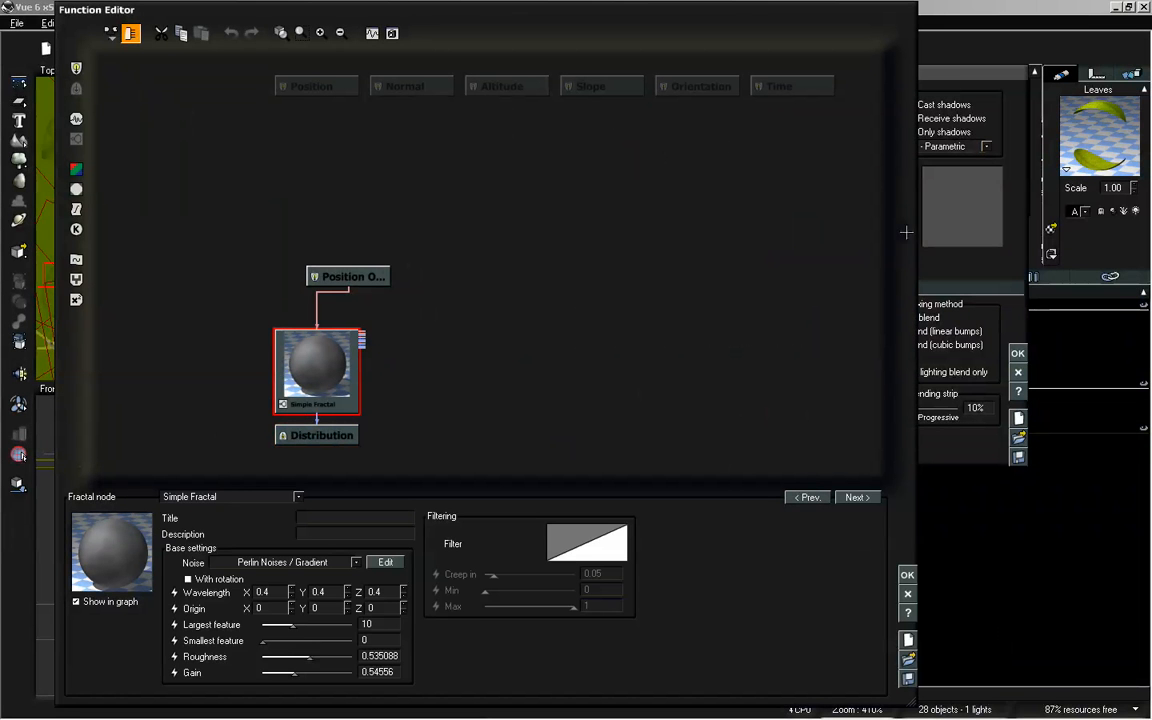
pyautogui.moveTo(958, 67); pyautogui.dragTo(993, 250)
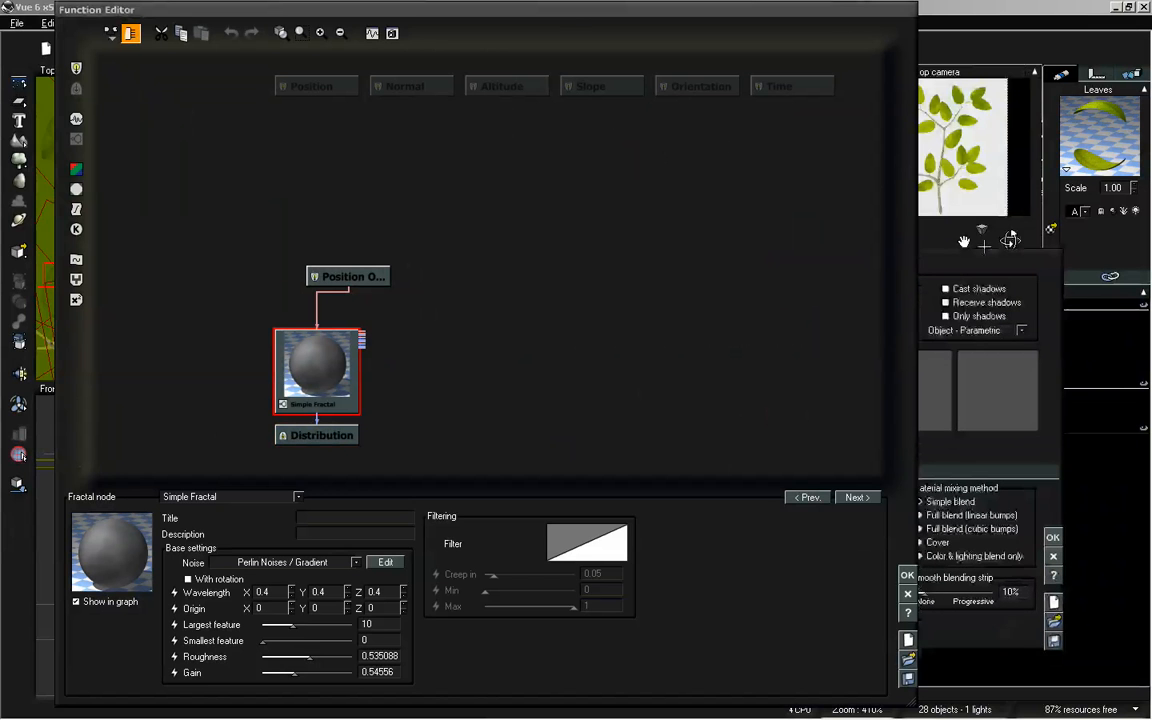
pyautogui.moveTo(757, 12); pyautogui.dragTo(693, 11)
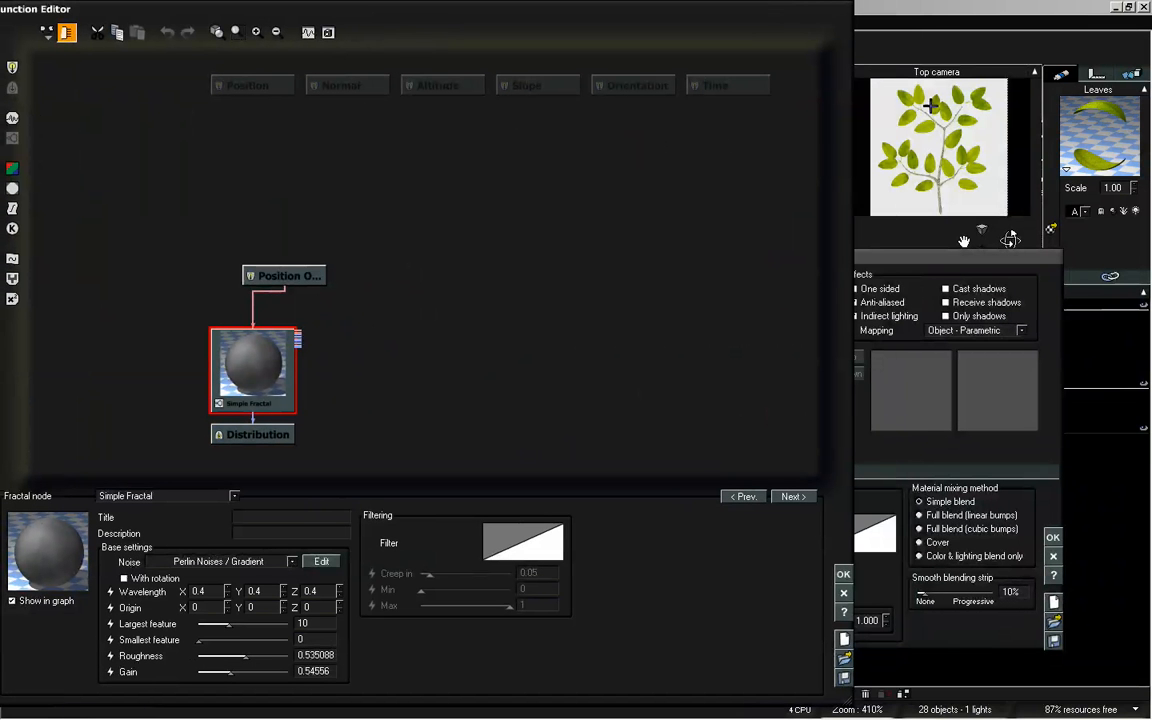
# Set the Simple Fractal's roughness to 0.394737 and gain to 0.297635, and accept the function and the Leaf material
pyautogui.moveTo(233, 686); pyautogui.dragTo(222, 684)
pyautogui.moveTo(960, 263); pyautogui.dragTo(964, 274)
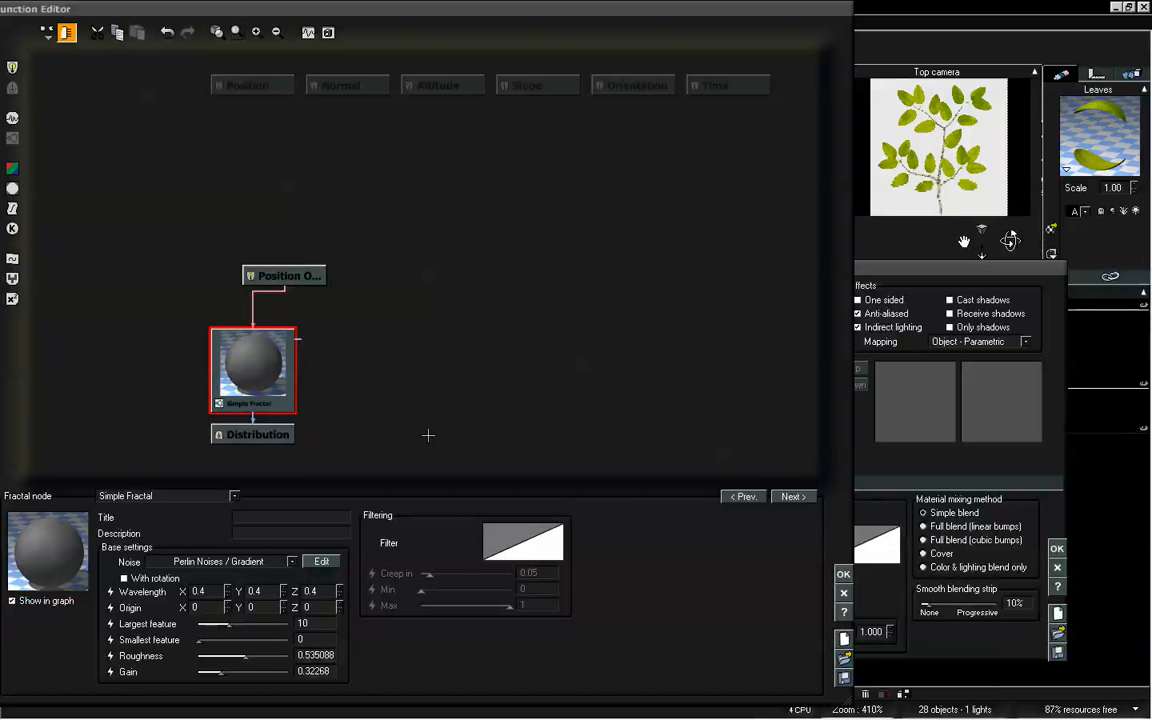
pyautogui.moveTo(209, 675); pyautogui.dragTo(204, 675)
pyautogui.moveTo(245, 656); pyautogui.dragTo(233, 656)
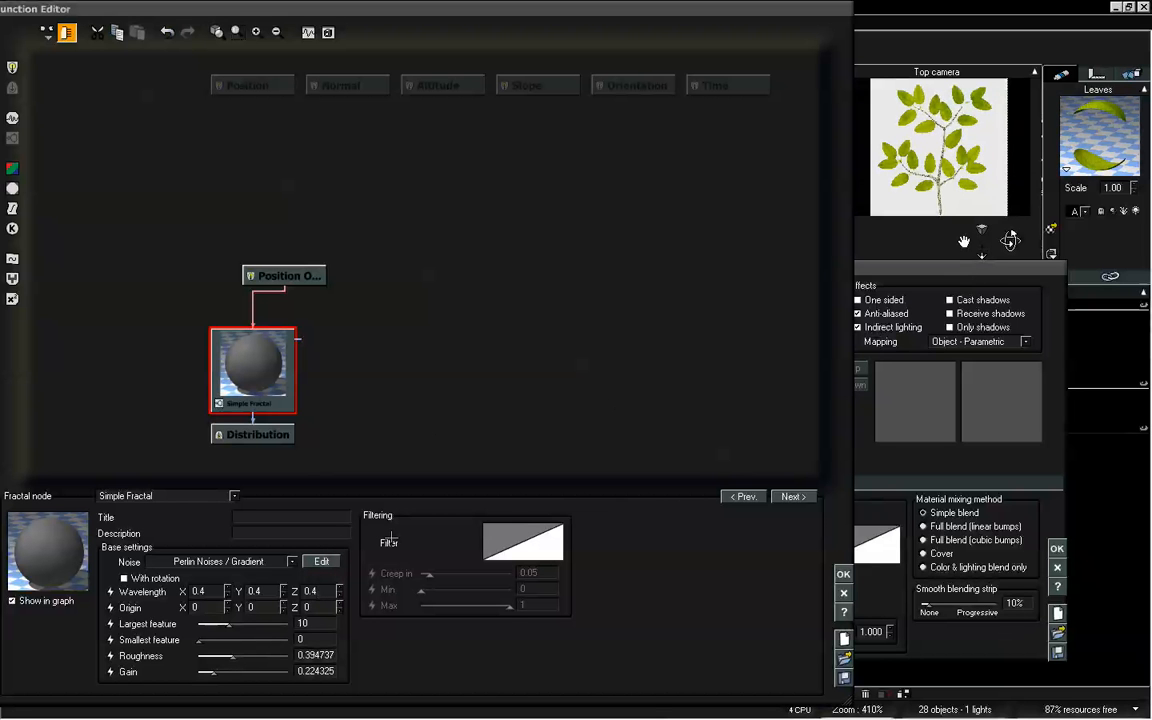
pyautogui.moveTo(211, 672); pyautogui.dragTo(221, 672)
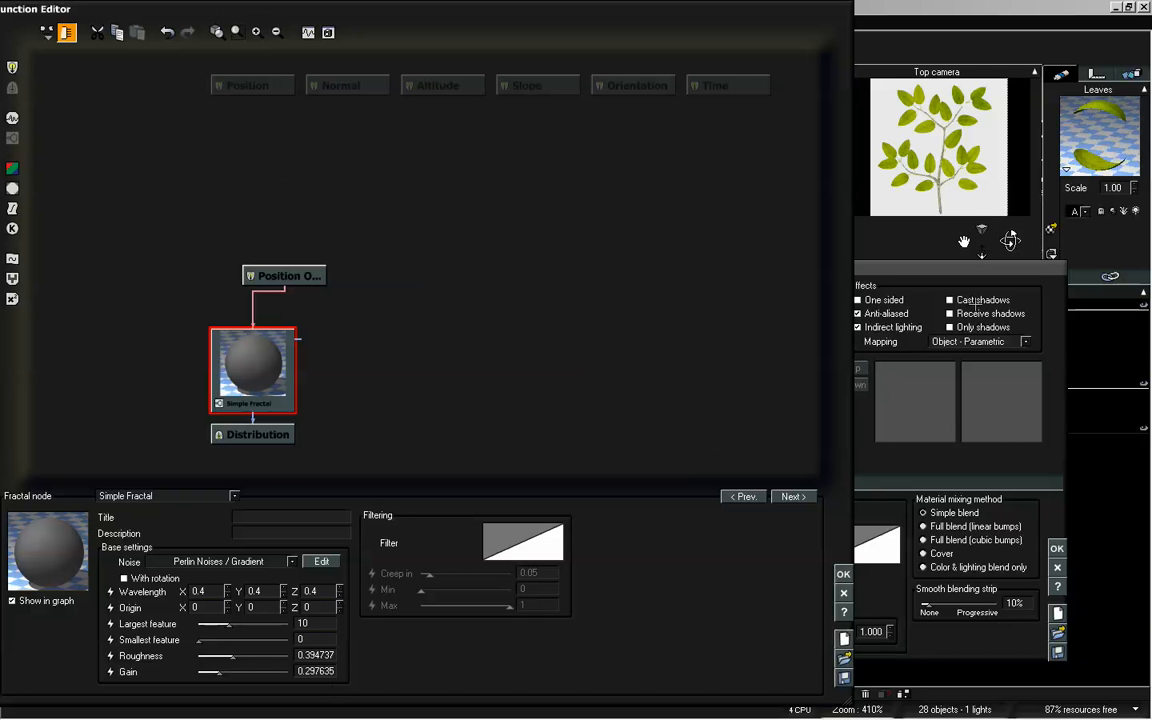
pyautogui.click(987, 252)
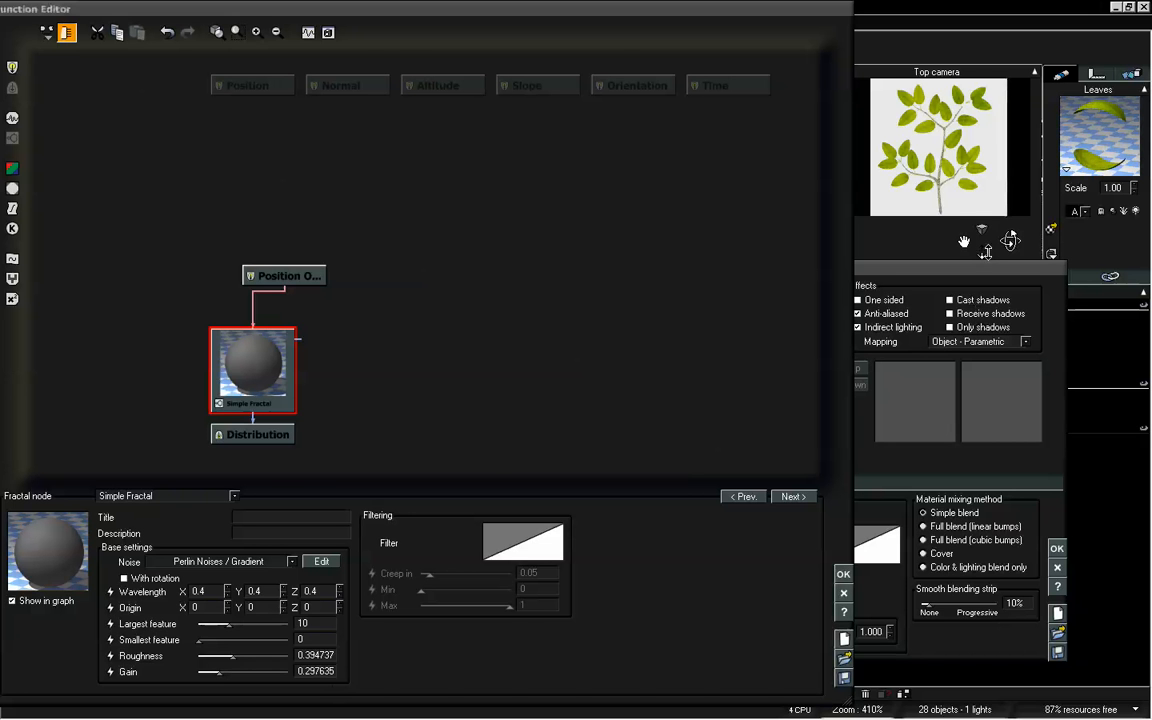
pyautogui.click(843, 574)
pyautogui.click(1056, 548)
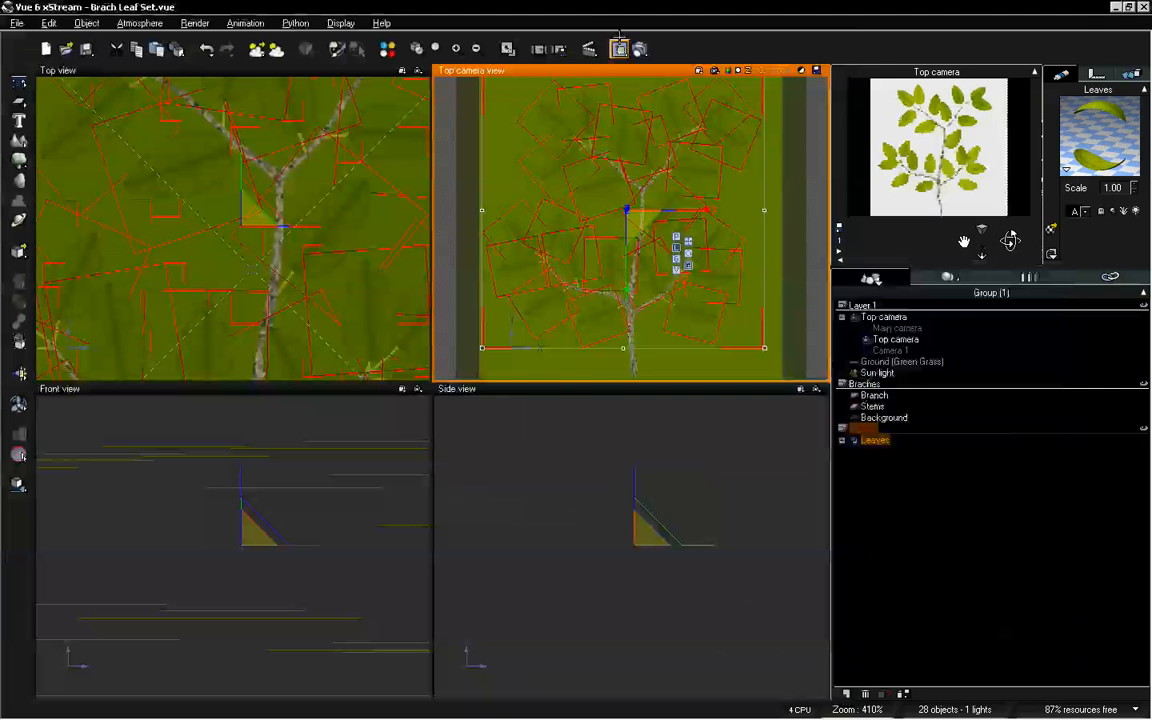
# Render the Top camera view, accept the post render options, examine the leaf color variation across the branch, and close the render
pyautogui.click(638, 52)
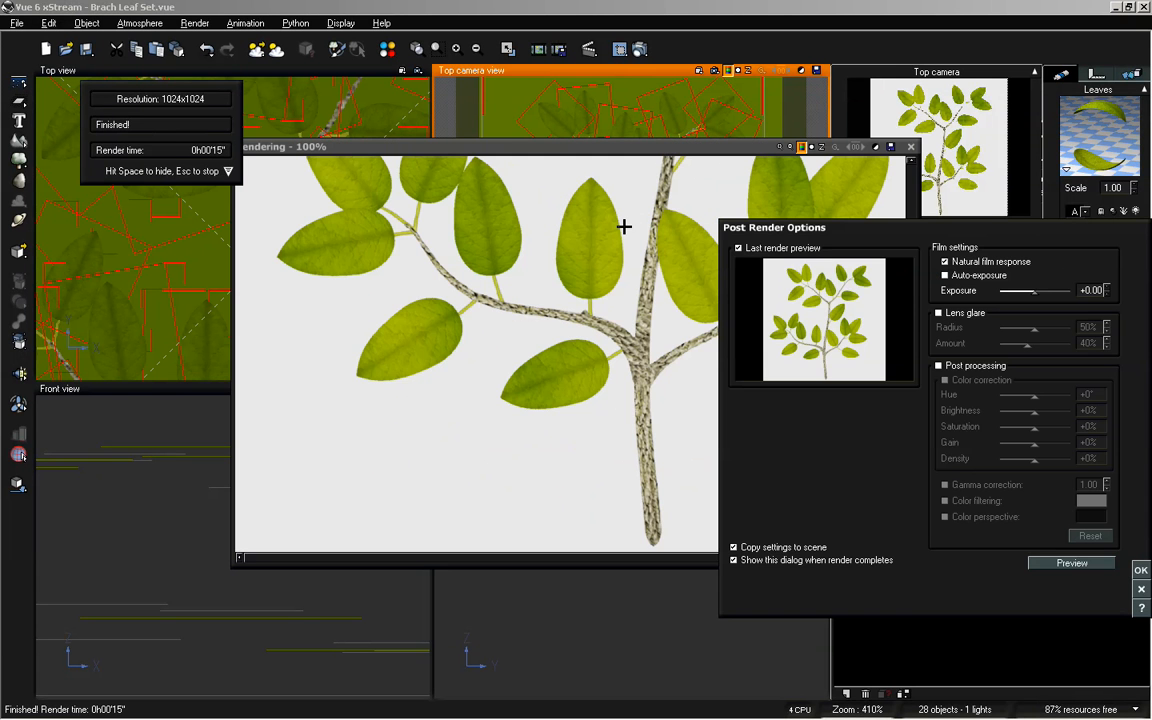
pyautogui.click(1141, 570)
pyautogui.moveTo(573, 147); pyautogui.dragTo(501, 173)
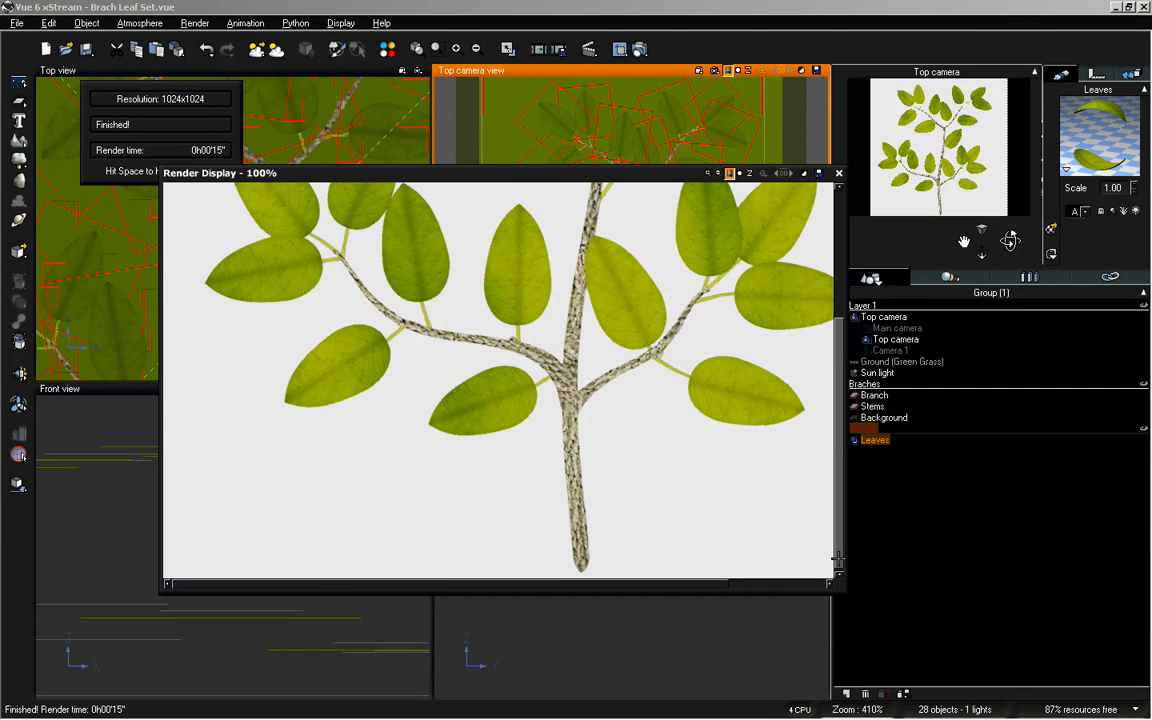
pyautogui.scroll(10, 757, 404)
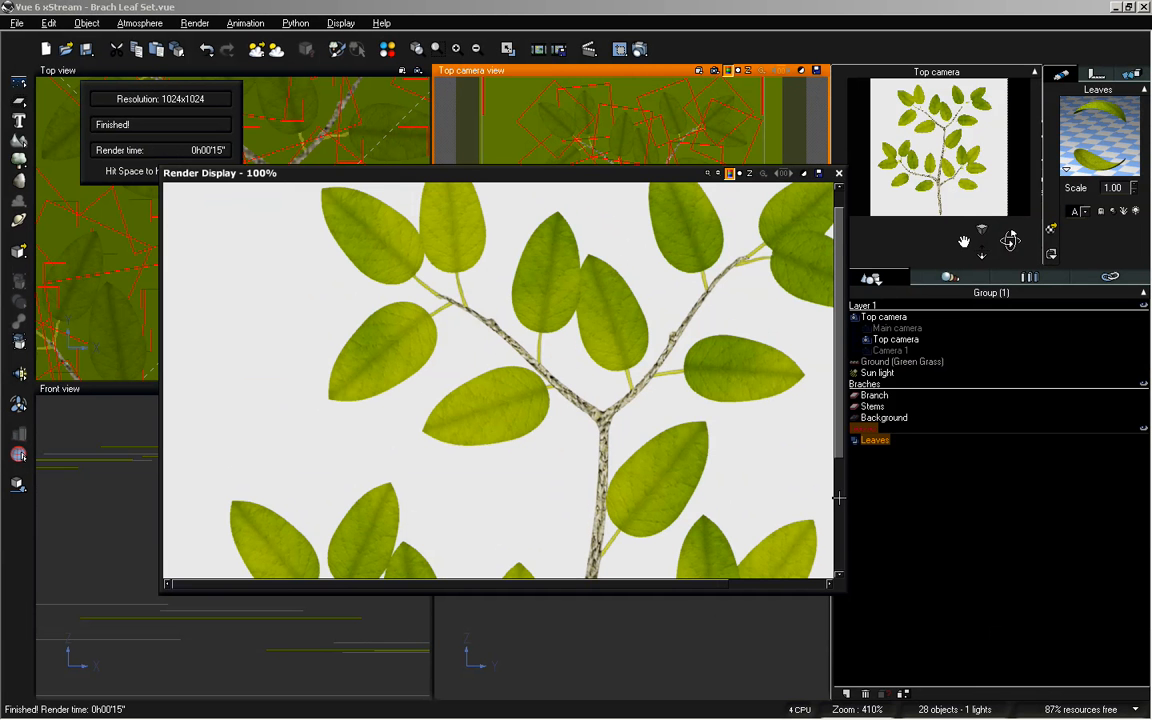
pyautogui.moveTo(843, 430); pyautogui.dragTo(842, 475)
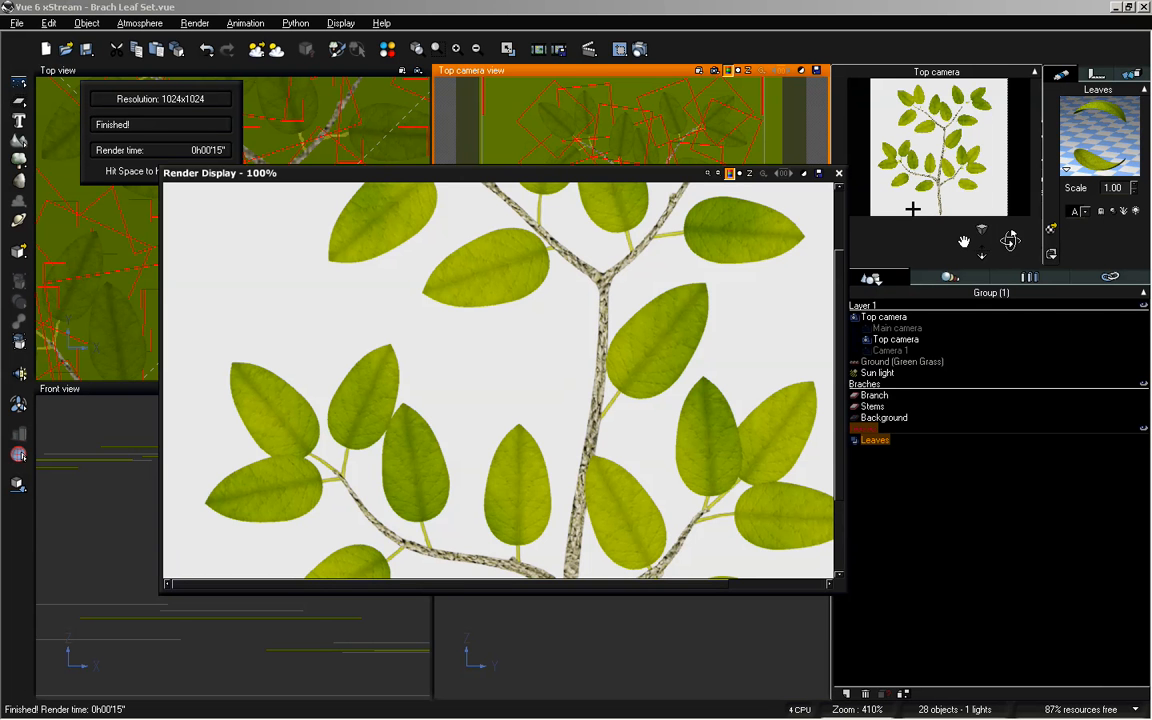
pyautogui.click(838, 172)
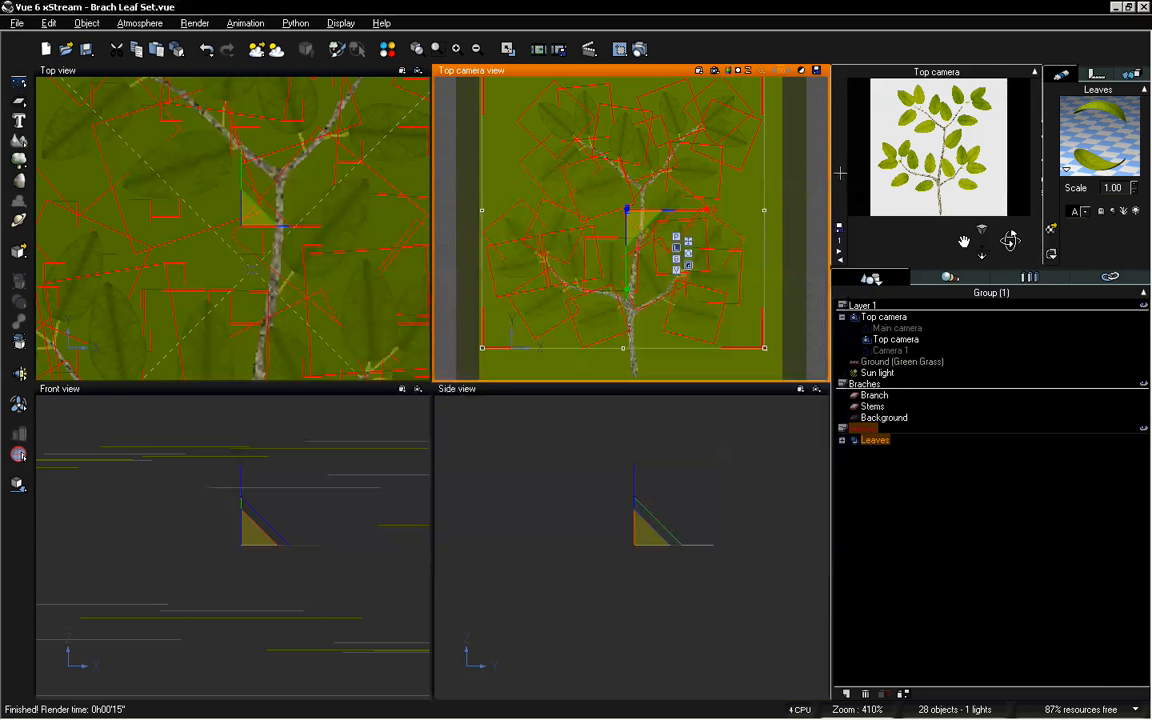
# Maximize the Top camera view, expand the Leaves group, and adjust Leaf4 on the lower right twig slightly along its X axis
pyautogui.doubleClick(667, 70)
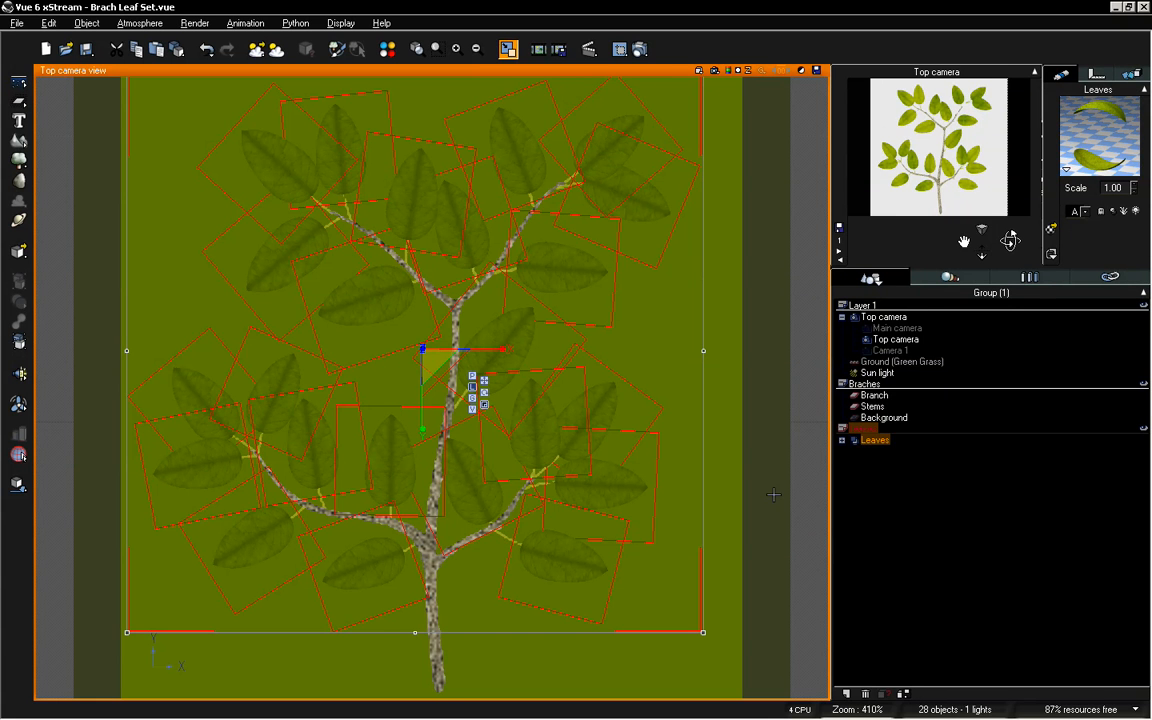
pyautogui.click(843, 440)
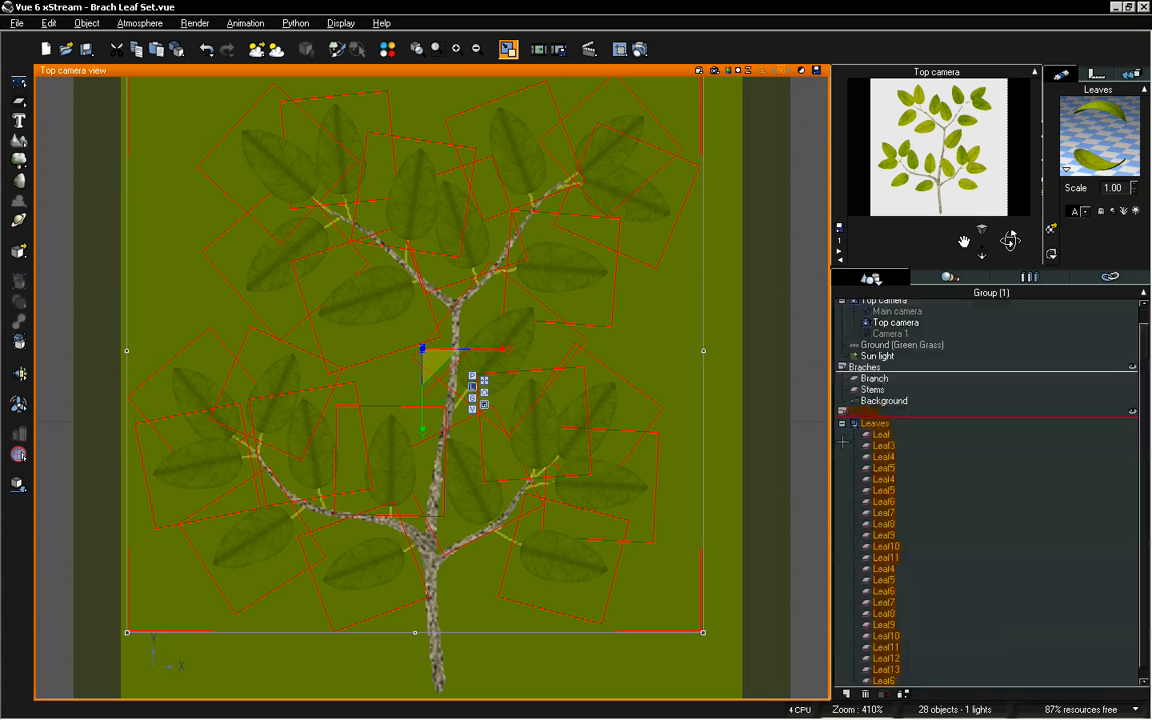
pyautogui.click(888, 479)
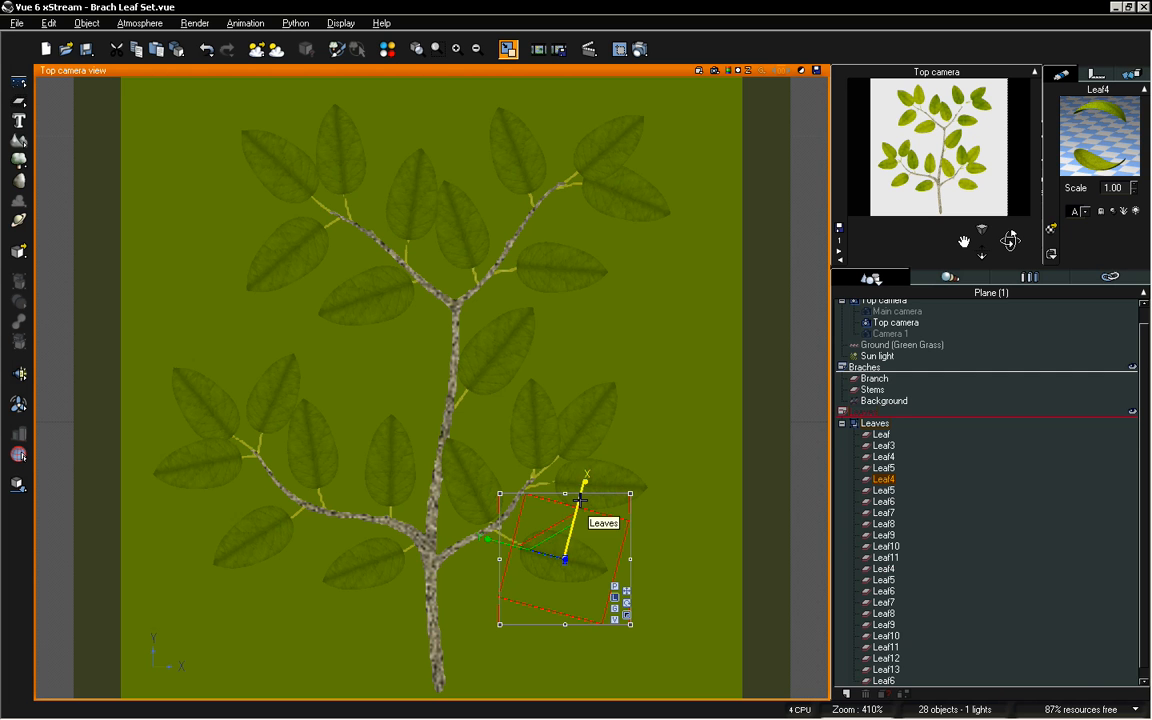
pyautogui.moveTo(581, 497); pyautogui.dragTo(578, 510)
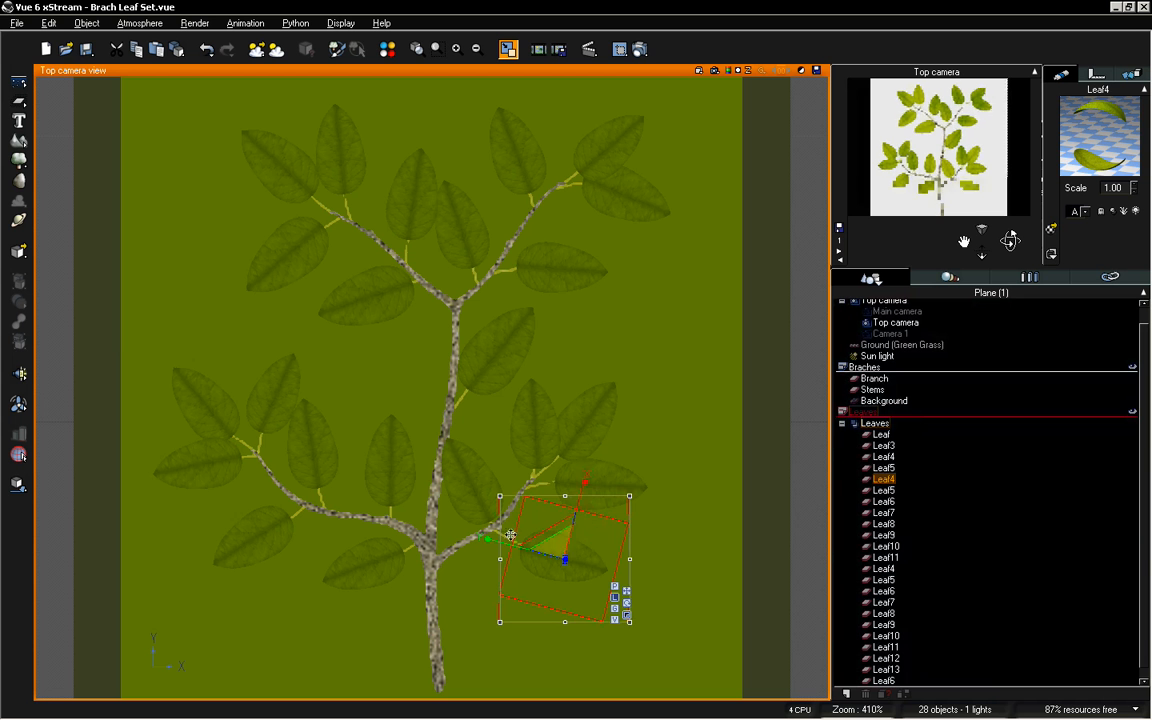
# Select Leaf7 on the upper right twig within the Leaves group and move it slightly to the right
pyautogui.click(590, 410)
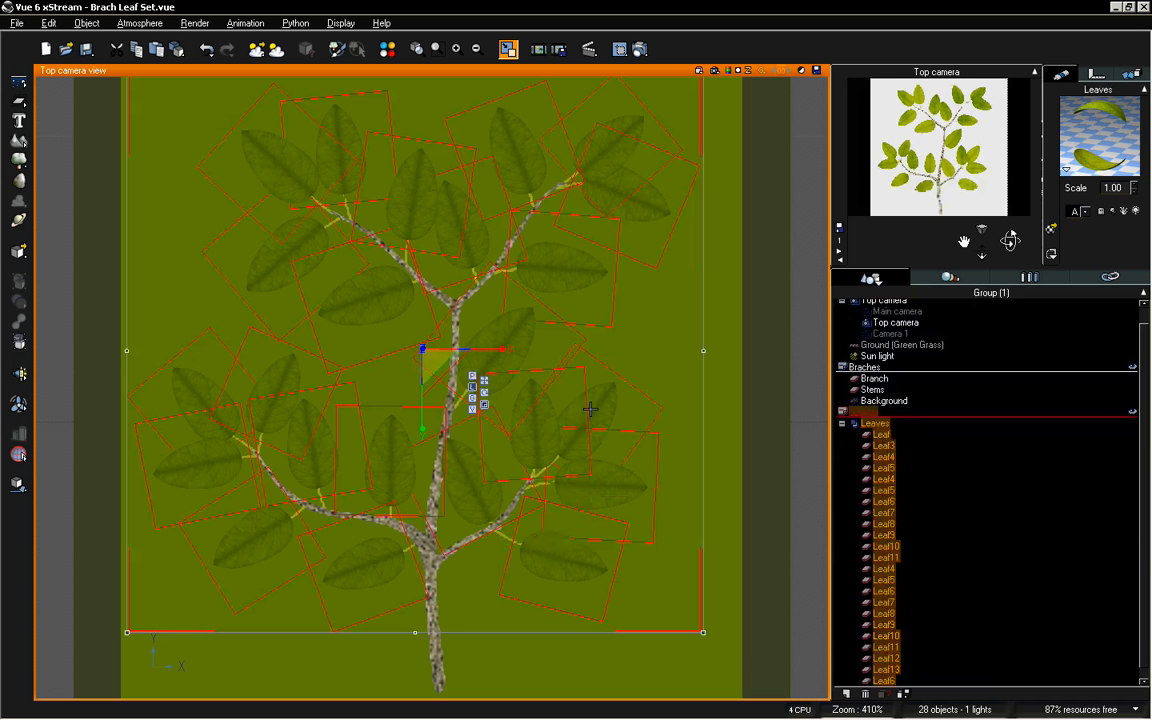
pyautogui.click(884, 602)
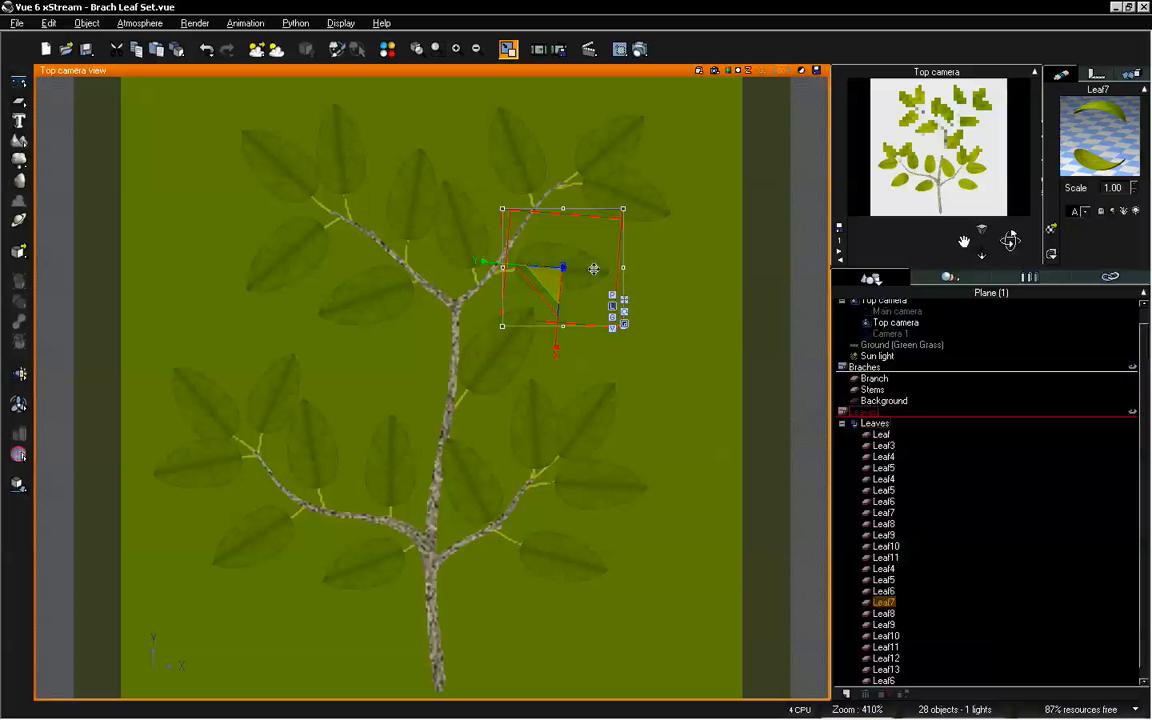
pyautogui.moveTo(581, 271); pyautogui.dragTo(585, 271)
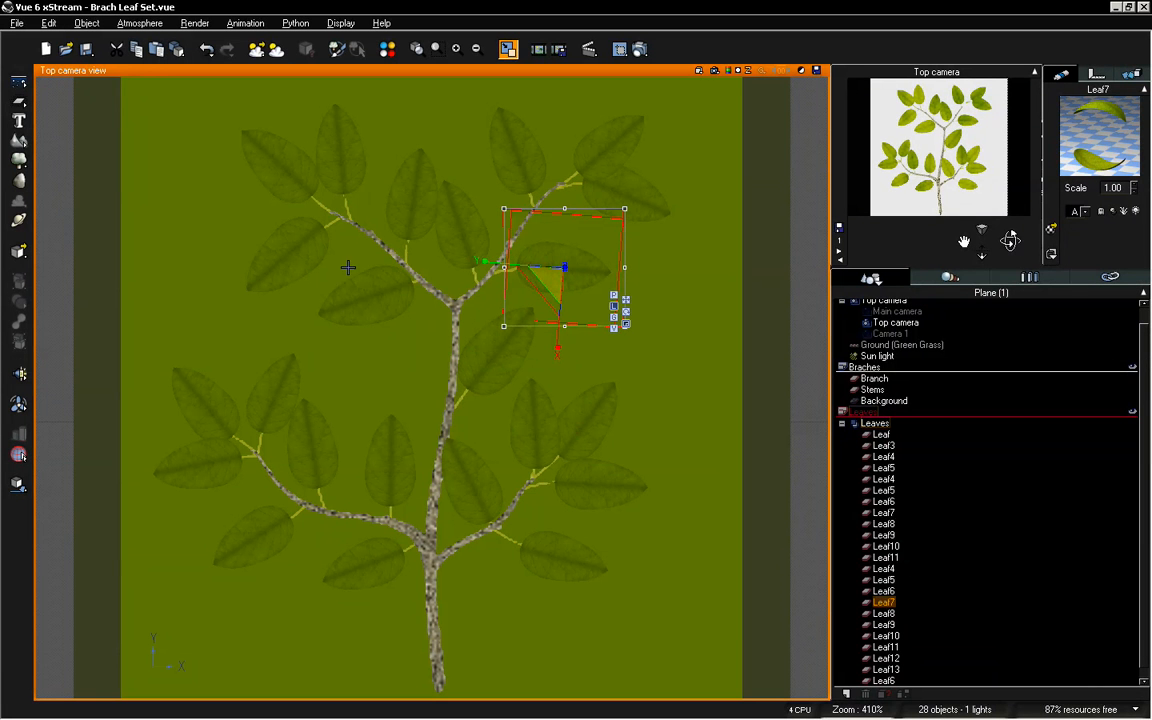
# Resize Leaf7 on the lower left twig slightly along its Y axis and shrink Leaf11 on the upper left twig slightly along its X axis
pyautogui.click(884, 512)
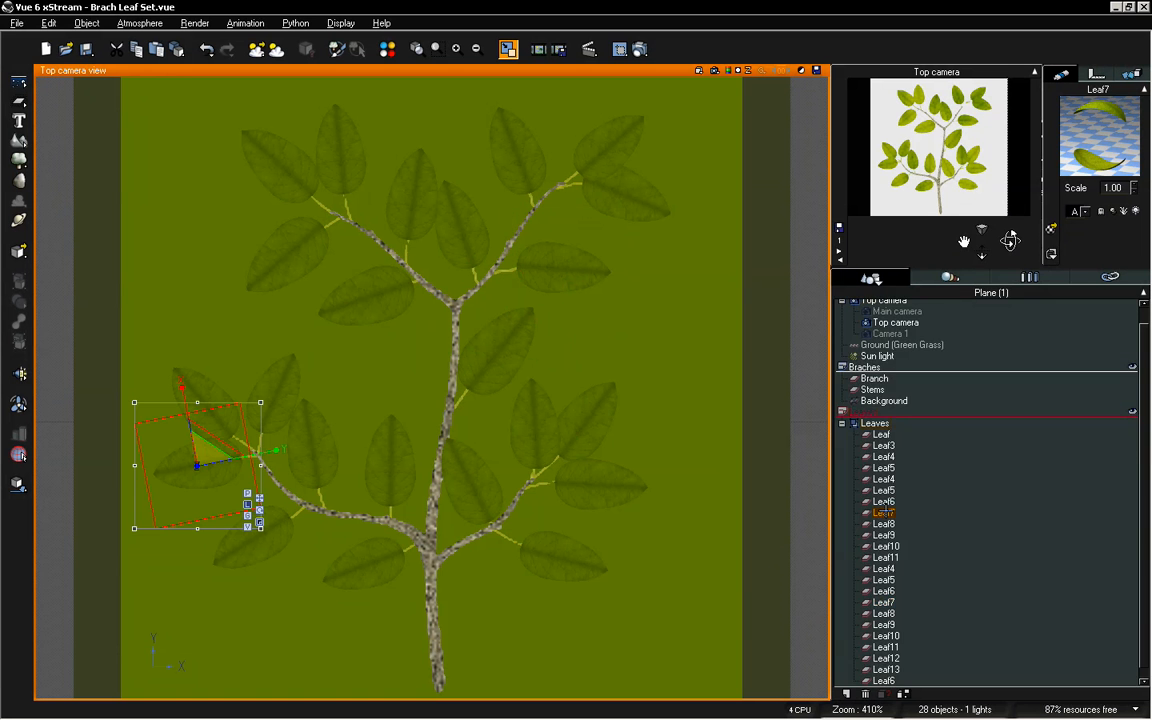
pyautogui.moveTo(263, 454); pyautogui.dragTo(269, 452)
pyautogui.click(884, 568)
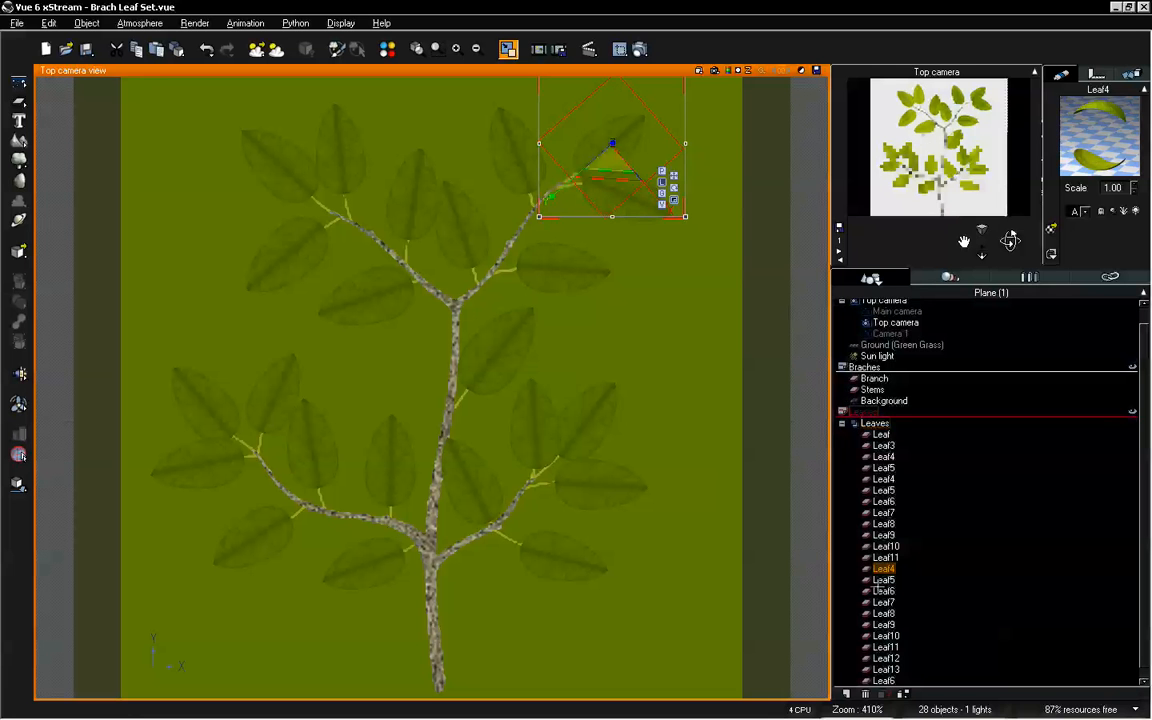
pyautogui.click(884, 647)
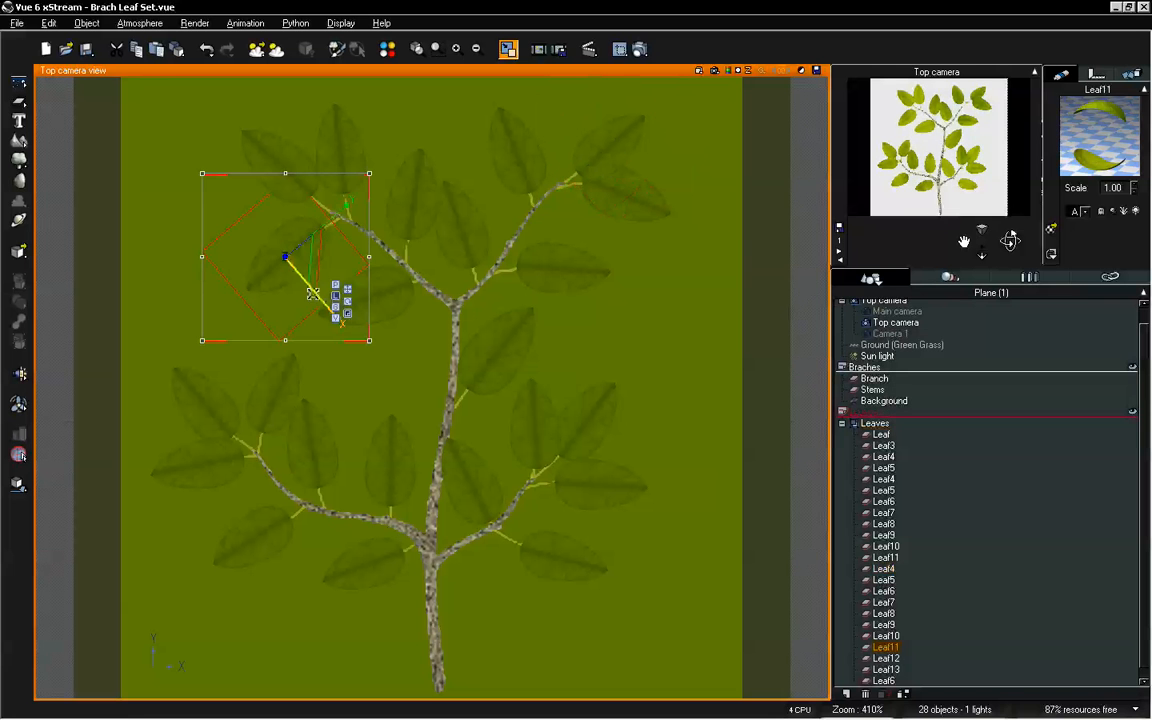
pyautogui.moveTo(320, 297); pyautogui.dragTo(318, 295)
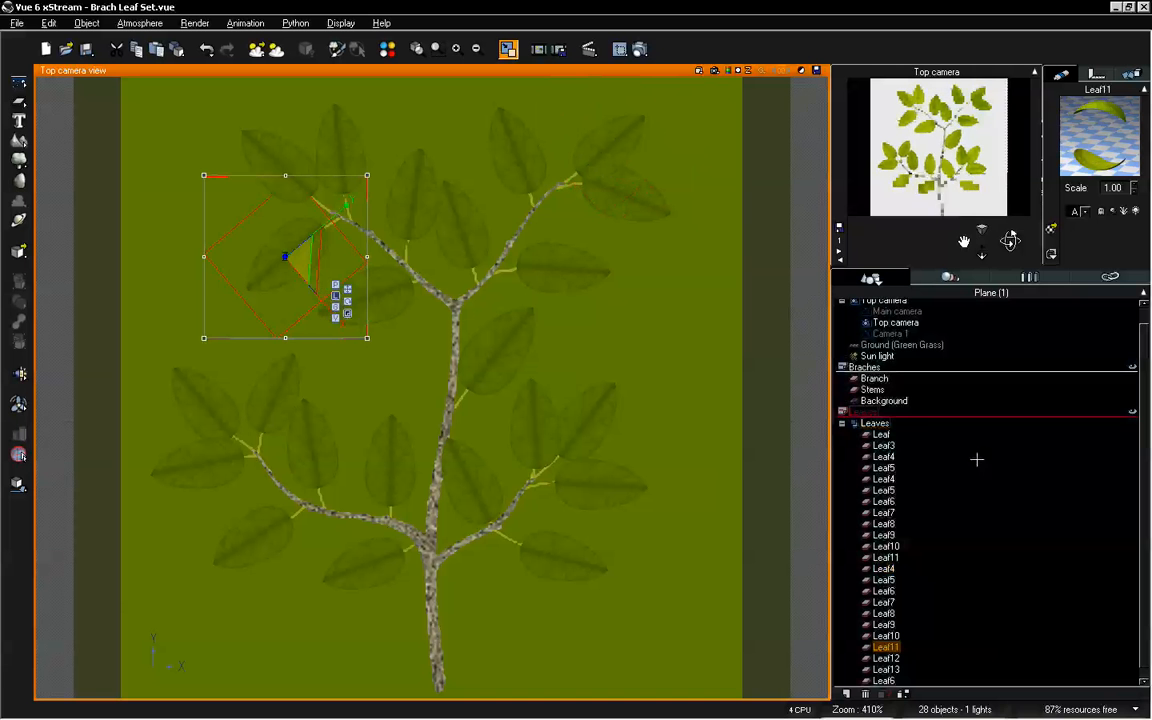
# Shrink Leaf5 on the upper right twig slightly, and adjust Leaf6 beside the middle of the trunk
pyautogui.click(884, 579)
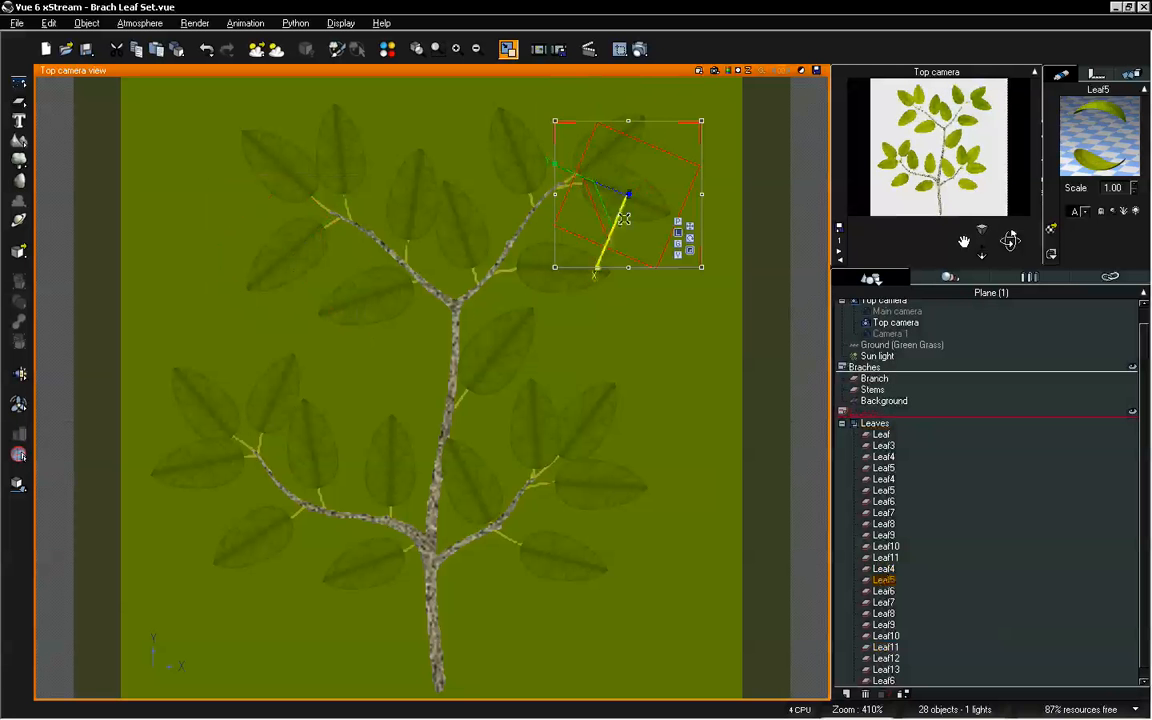
pyautogui.moveTo(573, 174); pyautogui.dragTo(588, 186)
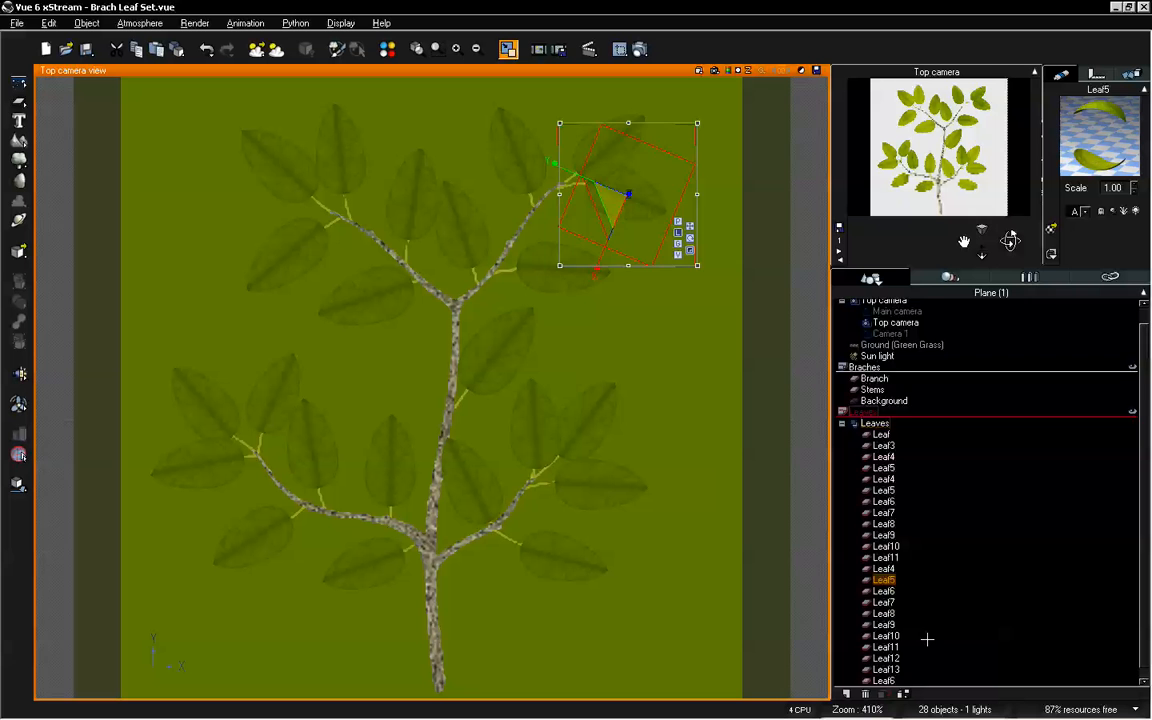
pyautogui.click(885, 647)
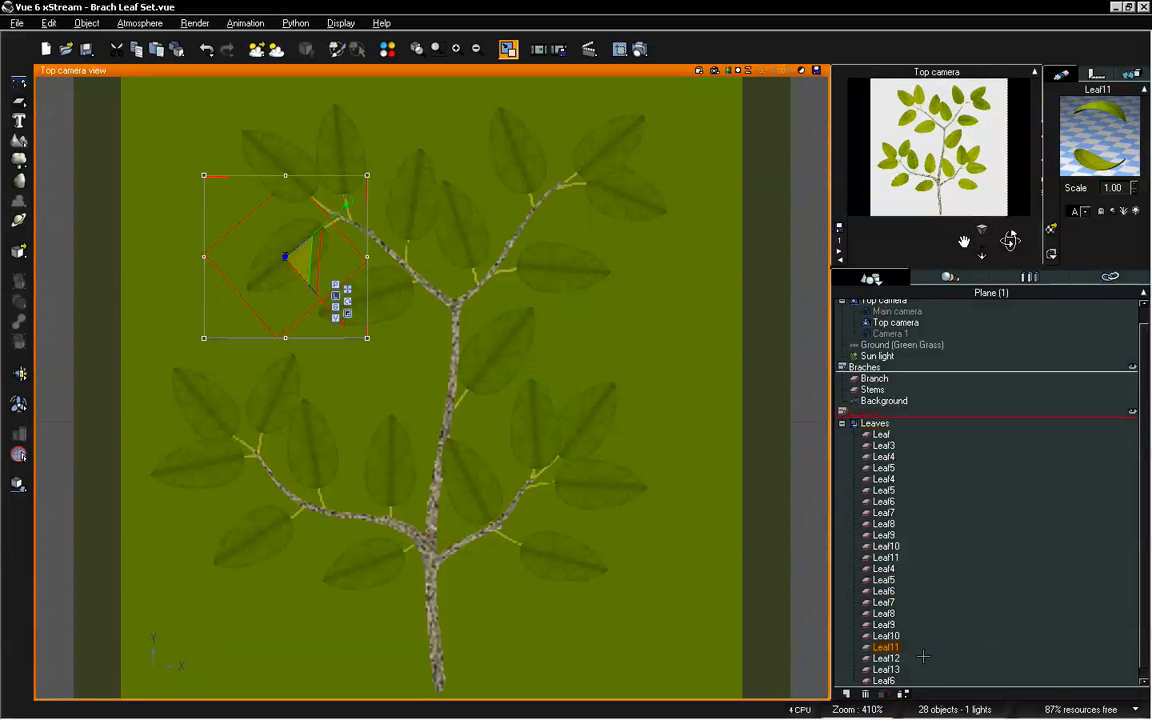
pyautogui.click(884, 680)
pyautogui.moveTo(470, 345); pyautogui.dragTo(466, 302)
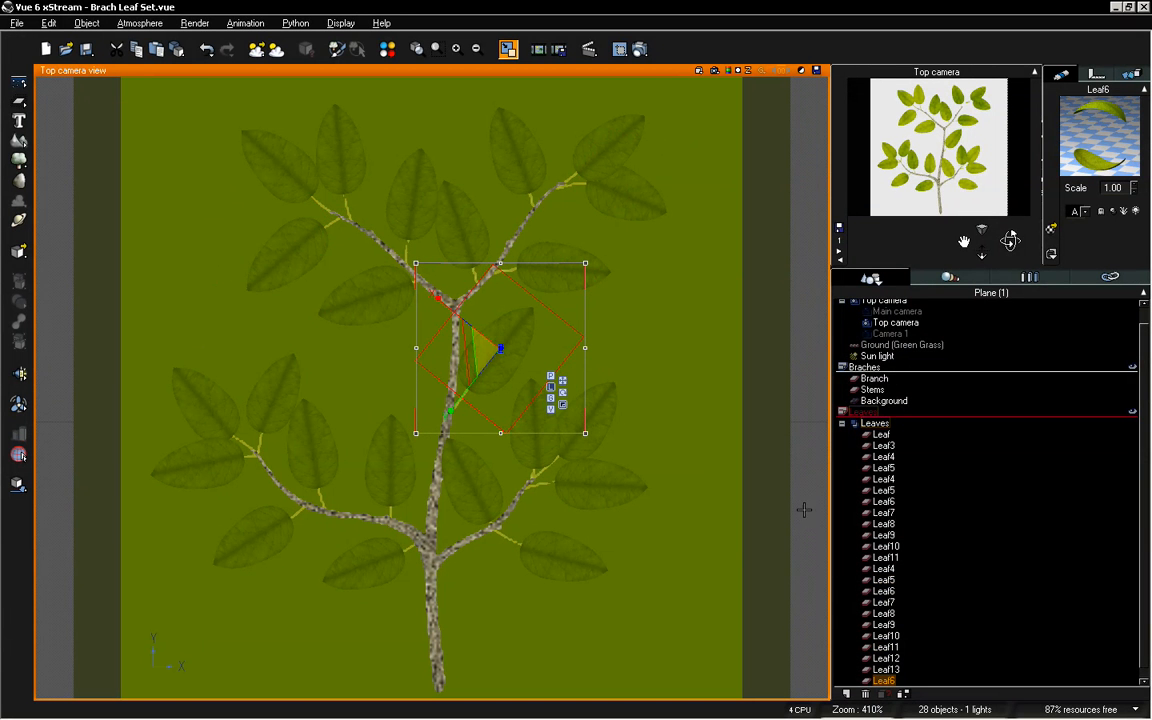
# Slightly adjust Leaf5 beside the lower trunk and the Leaf6 and Leaf7 pair on the lower left twig
pyautogui.click(877, 468)
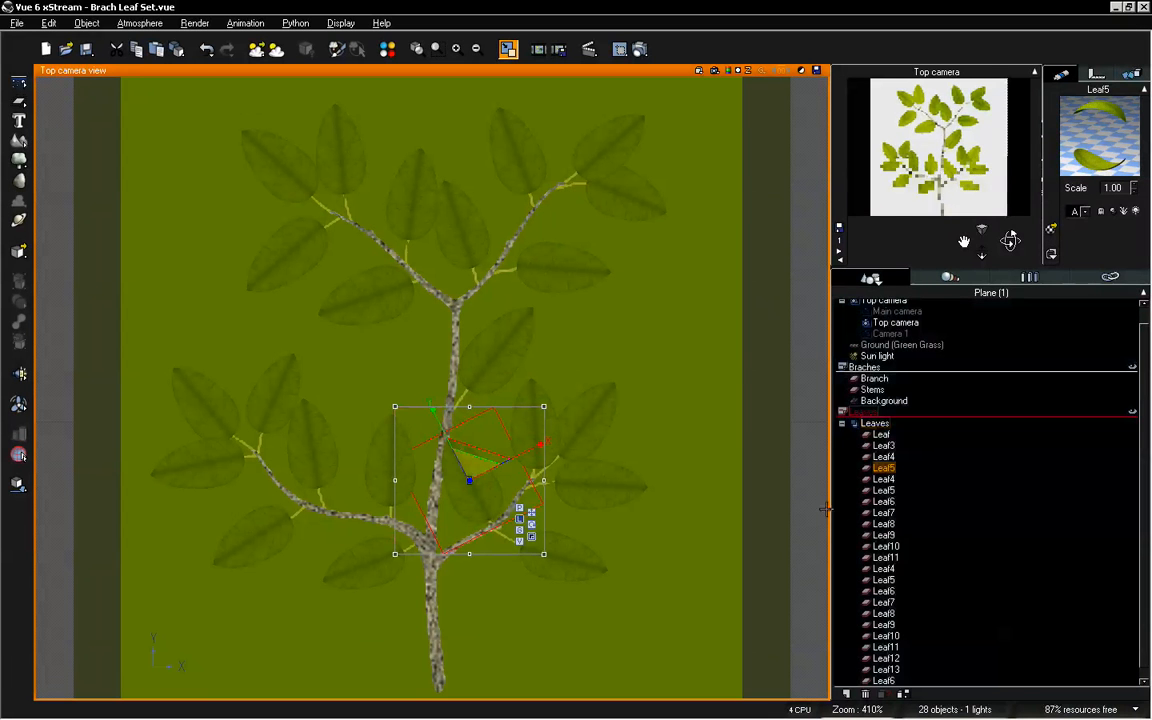
pyautogui.click(883, 513)
pyautogui.moveTo(245, 415); pyautogui.dragTo(270, 404)
pyautogui.click(980, 499)
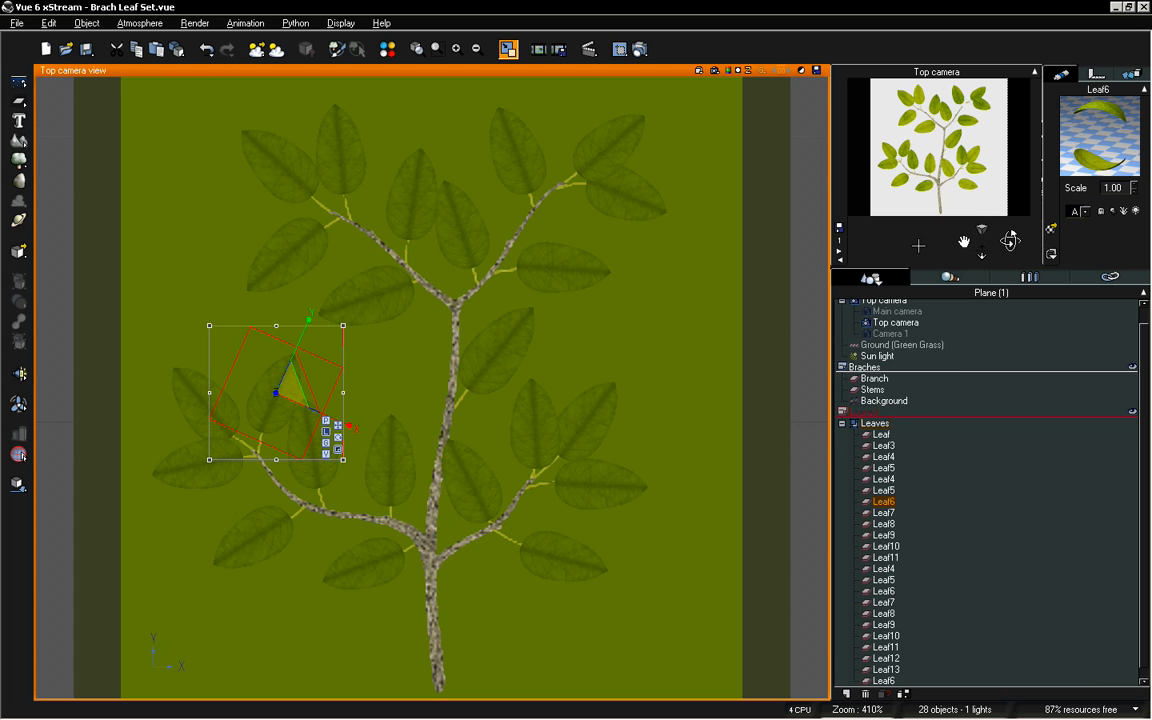
# Unhide the Background plane from rendering, and render the Top camera view to screen with the Ultra preset, accepting the post render options
pyautogui.click(903, 401)
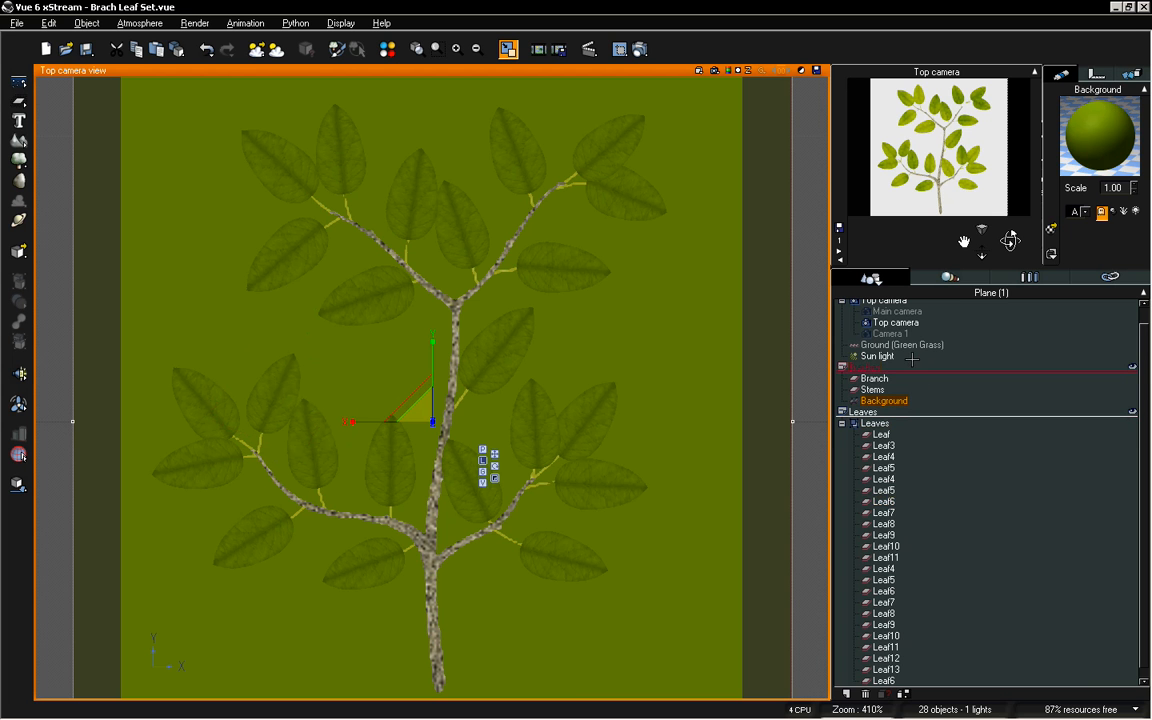
pyautogui.click(1104, 215)
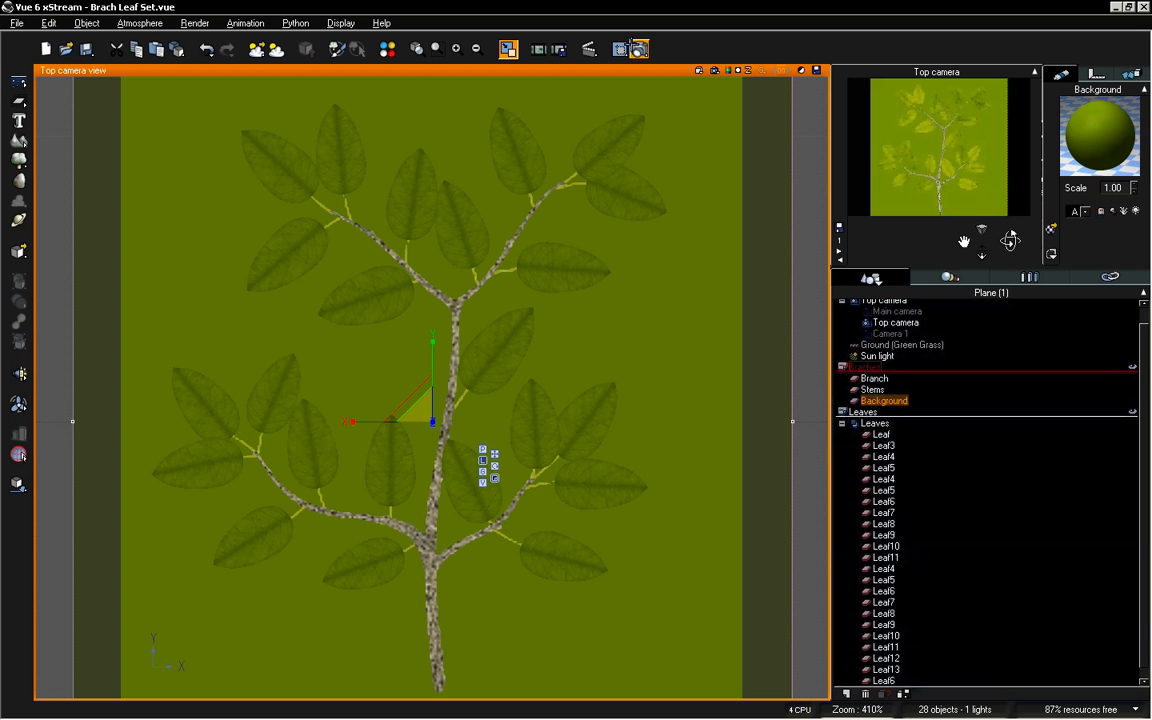
pyautogui.click(640, 46)
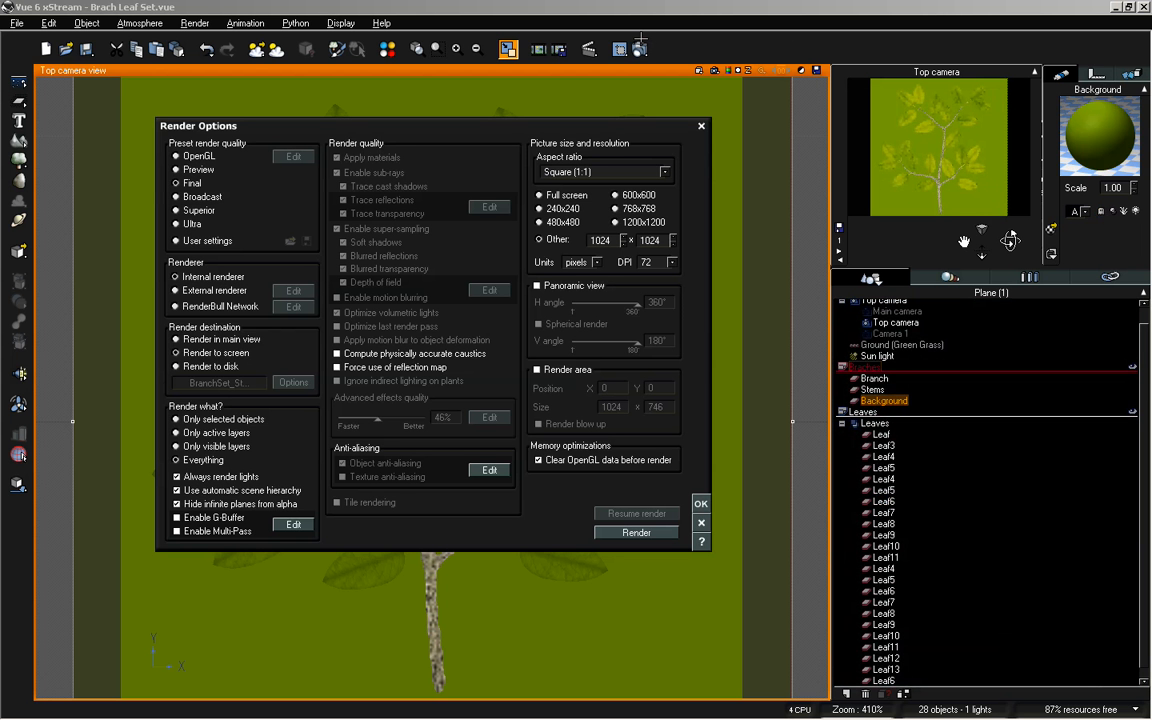
pyautogui.click(191, 223)
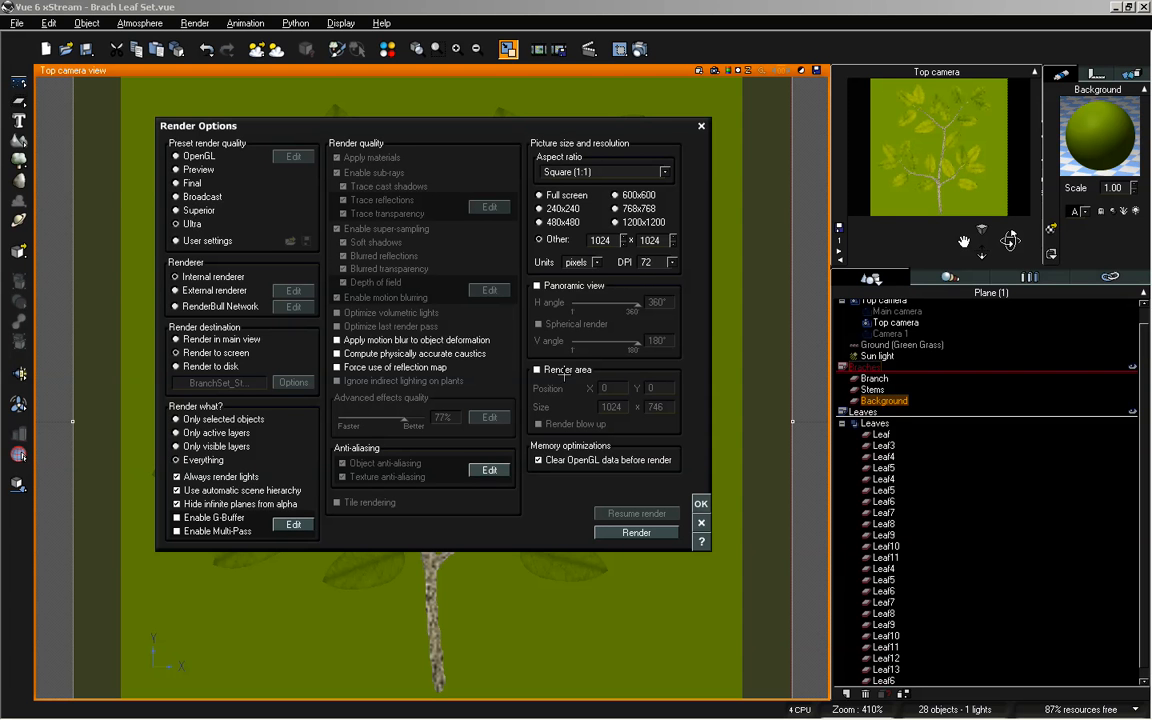
pyautogui.click(636, 532)
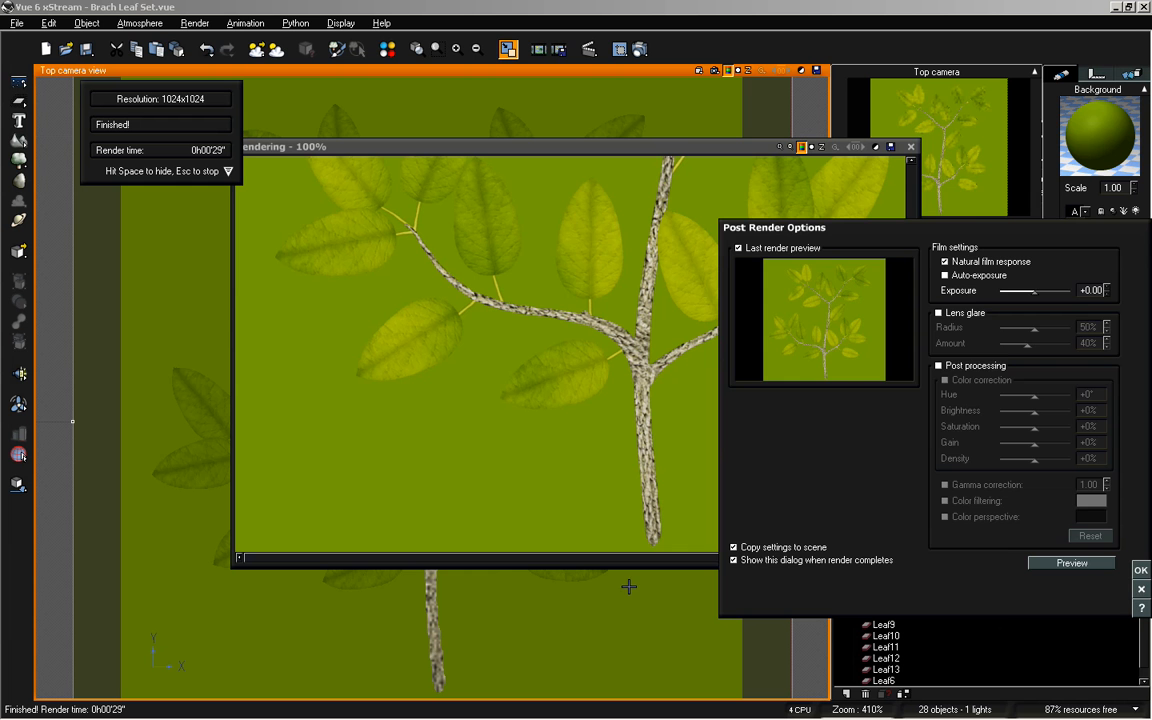
pyautogui.click(1134, 570)
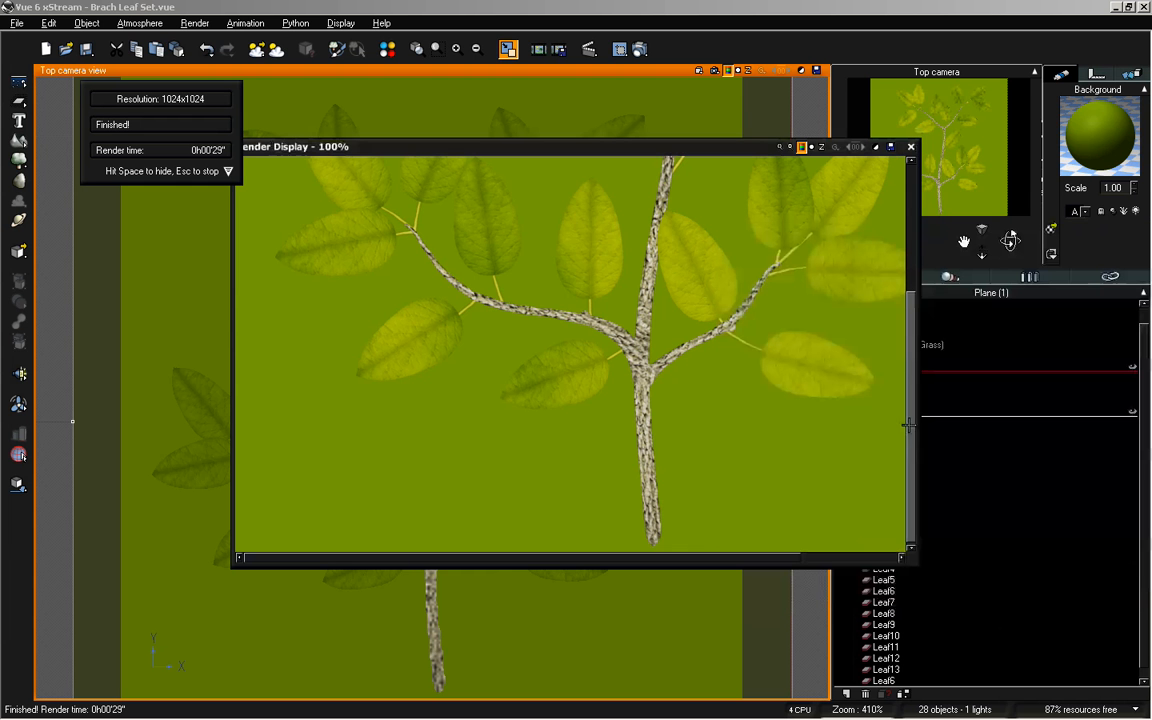
pyautogui.moveTo(907, 423)
pyautogui.mouseDown()
pyautogui.moveTo(882, 298)
pyautogui.moveTo(911, 298)
pyautogui.moveTo(916, 425)
pyautogui.mouseUp()
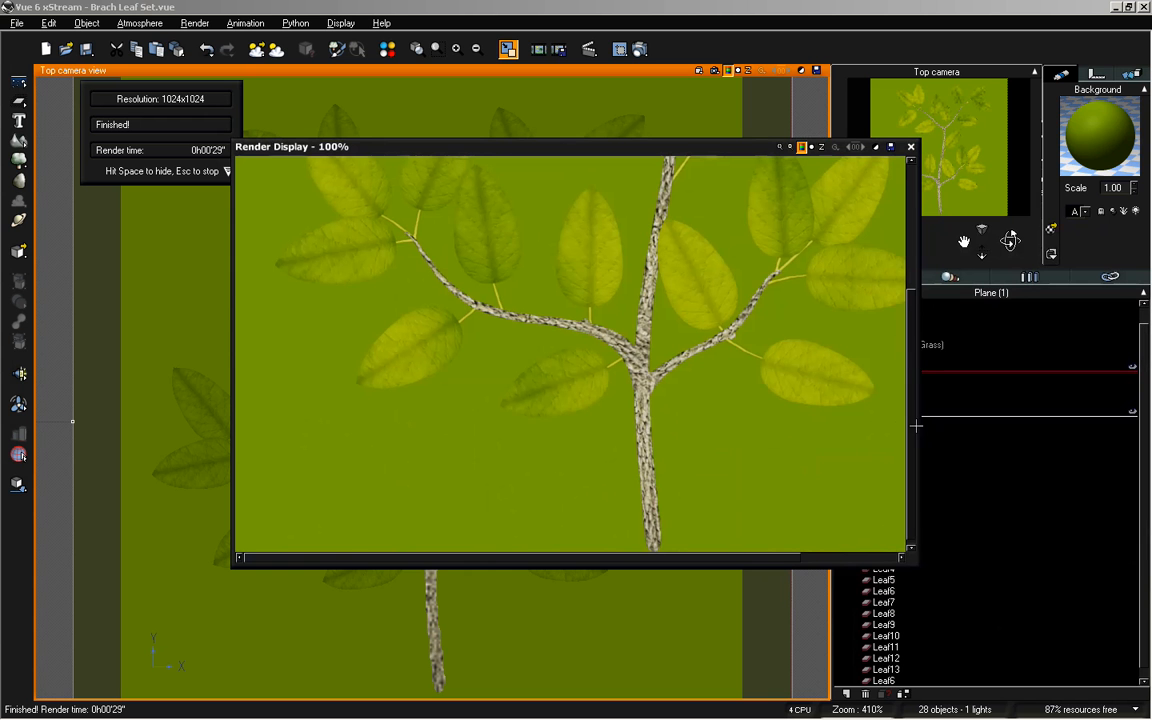